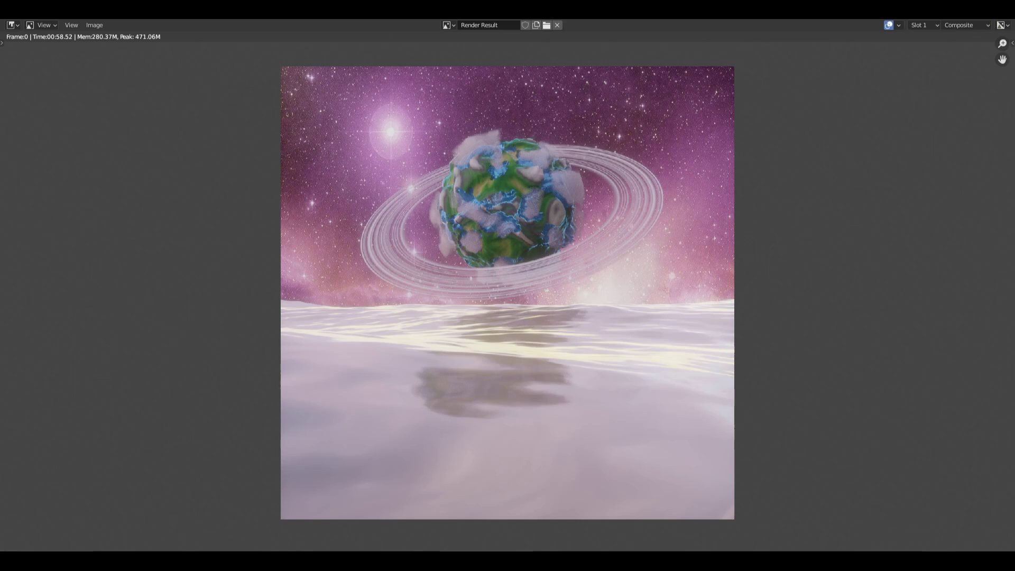
Close the render result and examine the finished ringed planet and water scene from several angles in different viewport shading modes
key(Escape)
mouse_move(460, 143)
middle_down()
mouse_move(367, 147)
mouse_move(519, 141)
mouse_move(521, 160)
mouse_move(489, 160)
mouse_move(541, 74)
middle_up()
scroll(367, 147, down, 4)
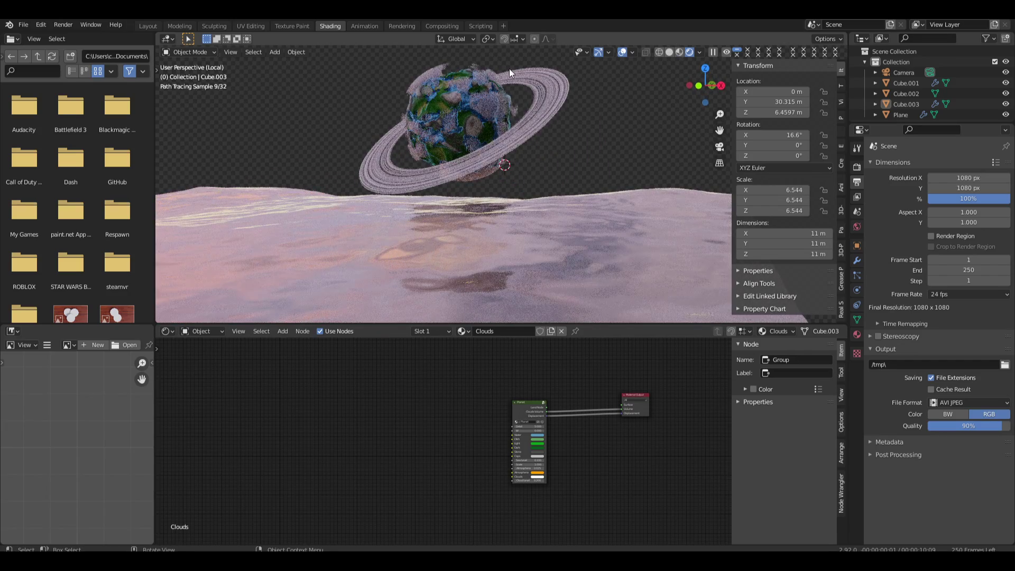
click(474, 98)
mouse_move(813, 102)
middle_down()
mouse_move(617, 129)
mouse_move(569, 157)
mouse_move(469, 174)
mouse_move(478, 196)
mouse_move(433, 203)
middle_up()
scroll(469, 174, down, 6)
click(680, 46)
click(680, 52)
middle_drag(582, 125, 524, 214)
scroll(557, 212, up, 4)
middle_drag(526, 132, 433, 144)
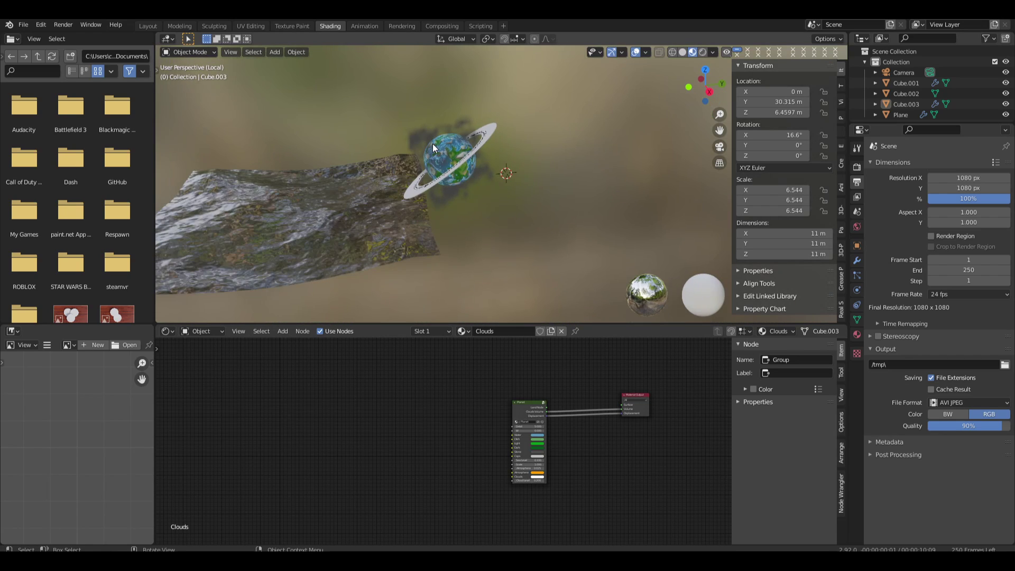
scroll(433, 143, up, 5)
mouse_move(493, 152)
middle_down()
mouse_move(541, 148)
mouse_move(467, 170)
mouse_move(611, 163)
mouse_move(532, 171)
mouse_move(560, 153)
middle_up()
scroll(541, 147, down, 5)
click(683, 52)
click(673, 52)
mouse_move(637, 89)
middle_down()
mouse_move(532, 195)
mouse_move(534, 181)
middle_up()
scroll(534, 180, down, 2)
Save the finished planet scene and create a new default file
key(ctrl+s)
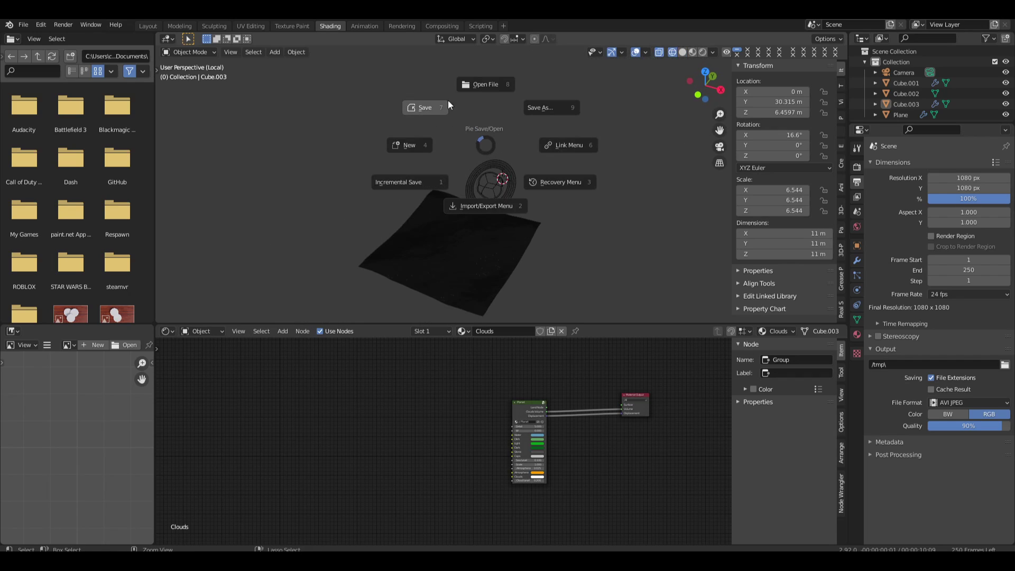
click(438, 109)
click(25, 25)
mouse_move(50, 62)
click(157, 66)
Clear the camera's rotation and location, and rotate it 90° about the X axis
middle_drag(477, 285, 553, 276)
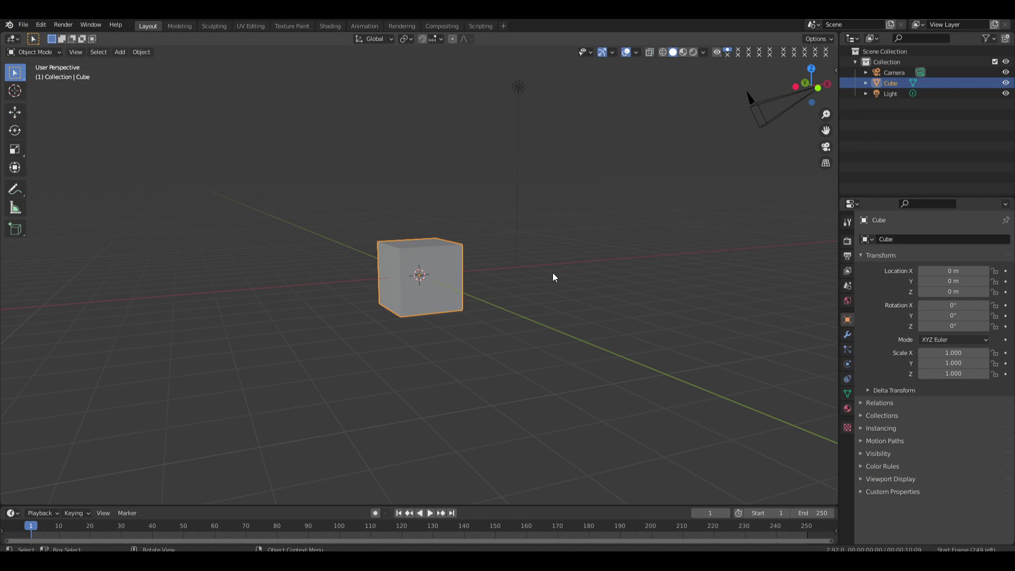
scroll(632, 196, down, 2)
click(641, 170)
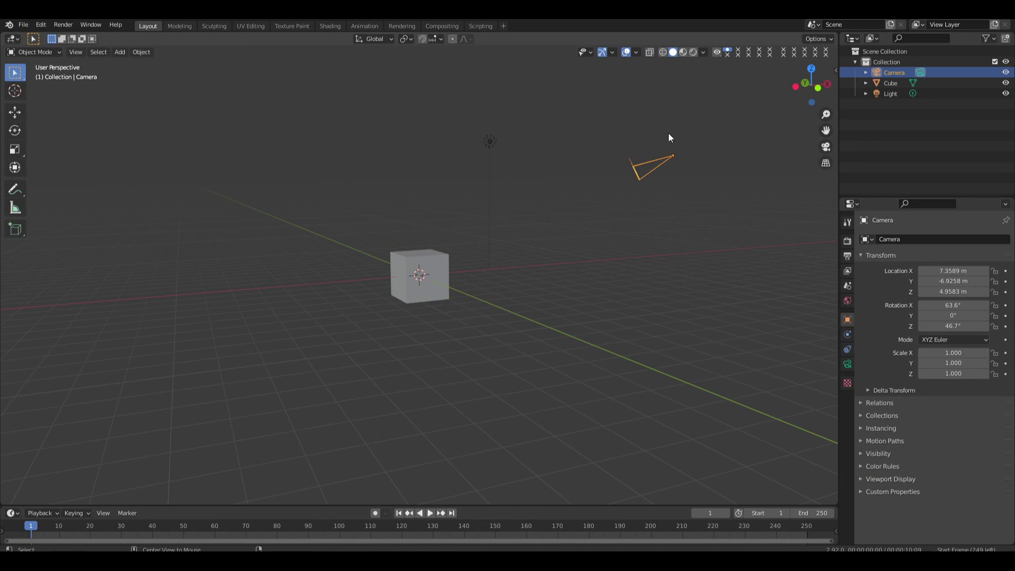
key(alt+r)
key(alt+g)
key(r)
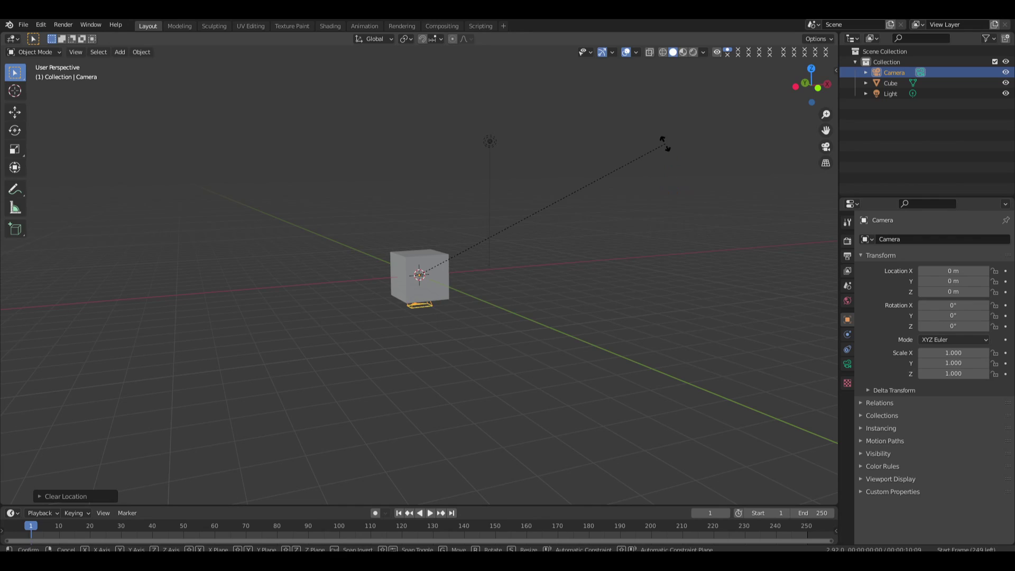
key(x)
key(Return)
Move the camera along the Y axis to about -9.52 m
text(gy-12)
key(BackSpace)
key(BackSpace)
key(BackSpace)
click(751, 262)
Raise the camera about 1.09 m along the Z axis and check the view through it
key(g)
key(z)
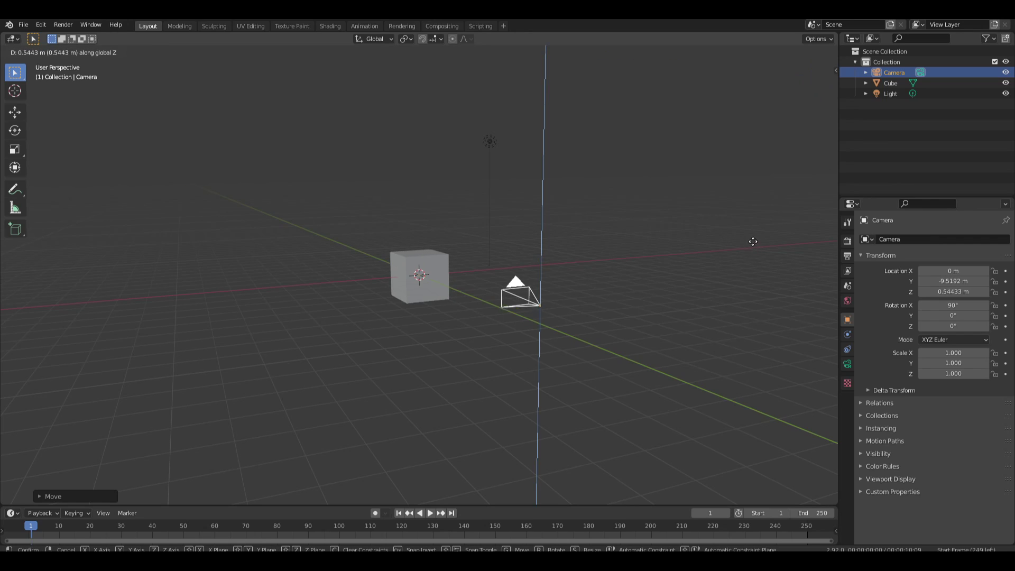
click(758, 229)
key(KP_0)
key(KP_0)
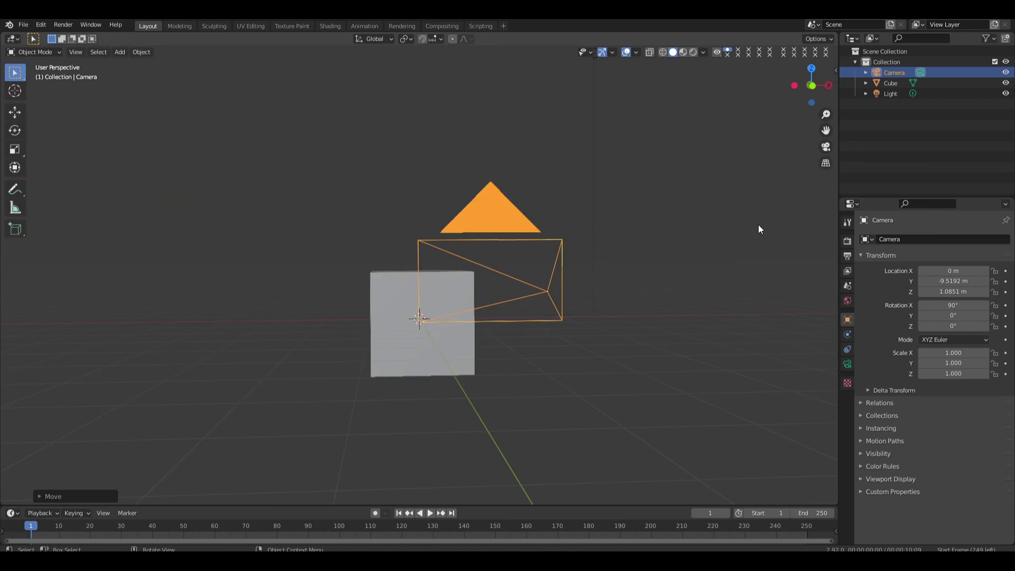
key(KP_0)
key(KP_0)
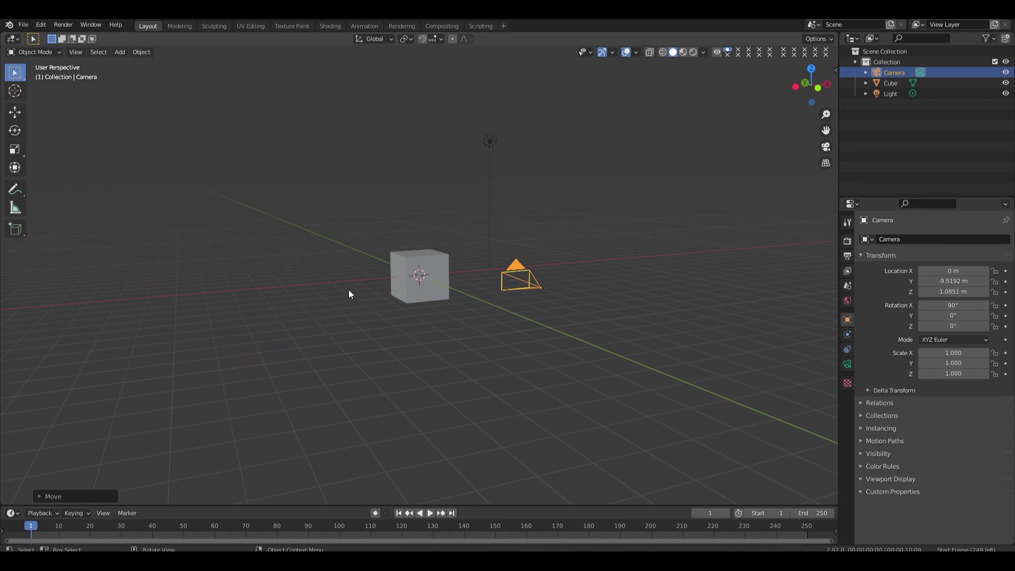
Select the default cube and examine it by orbiting, panning, zooming and using the front and left orthographic views and walk navigation
middle_drag(206, 213, 421, 234)
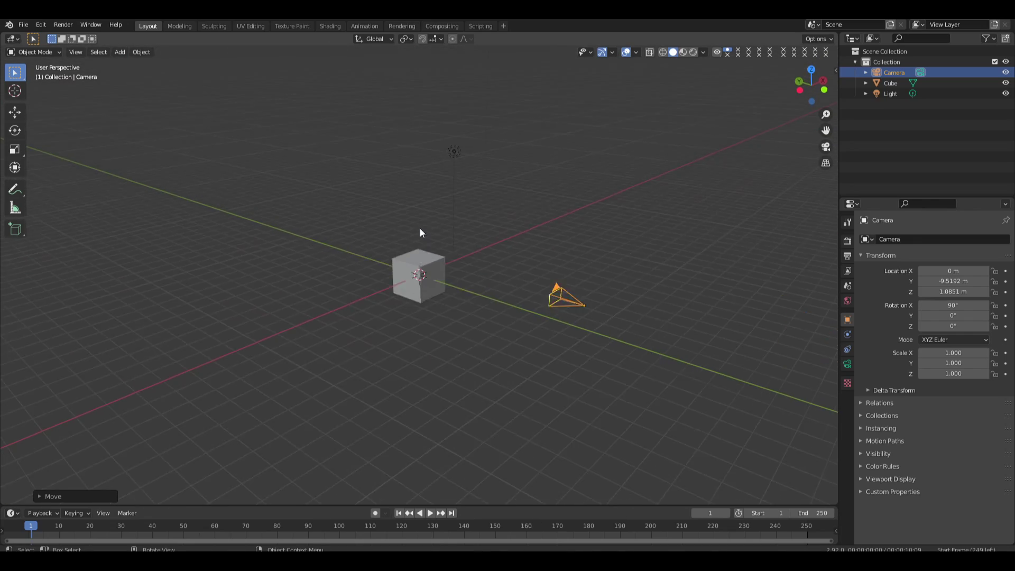
scroll(423, 247, up, 5)
scroll(427, 254, down, 5)
click(436, 259)
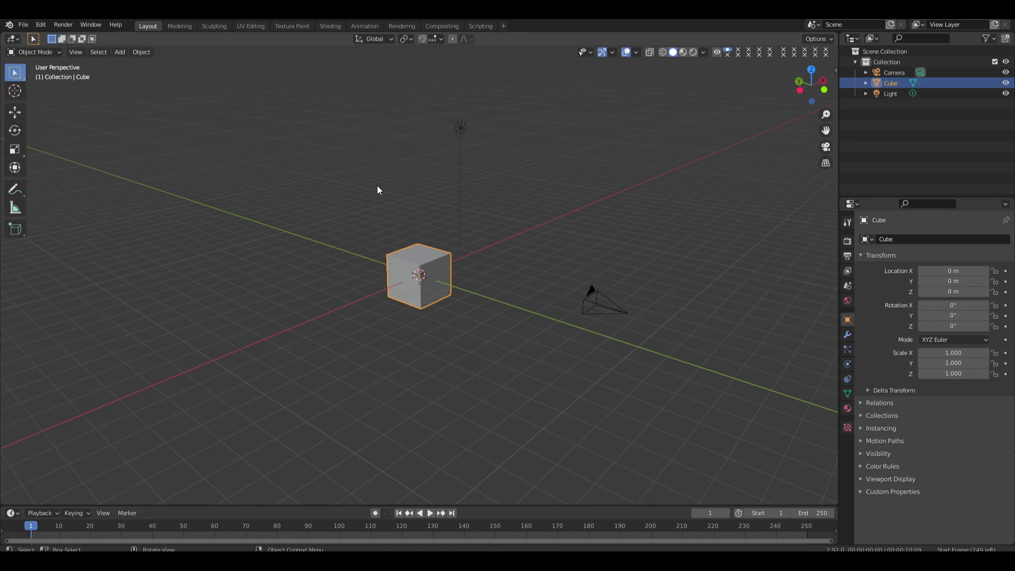
right_click(424, 201)
click(424, 201)
right_click(424, 201)
click(423, 214)
key(KP_1)
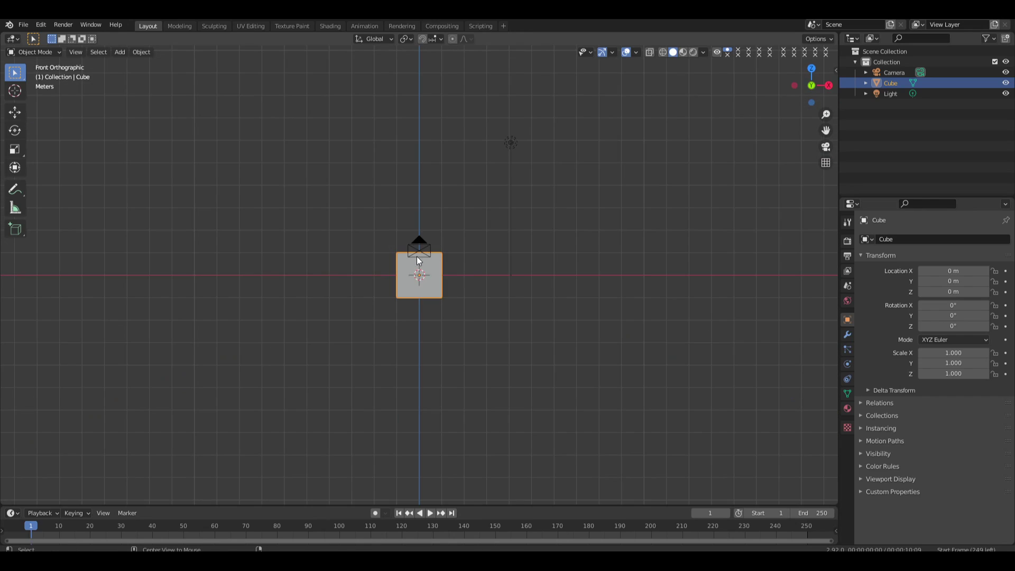
alt+middle_drag(292, 223, 429, 170)
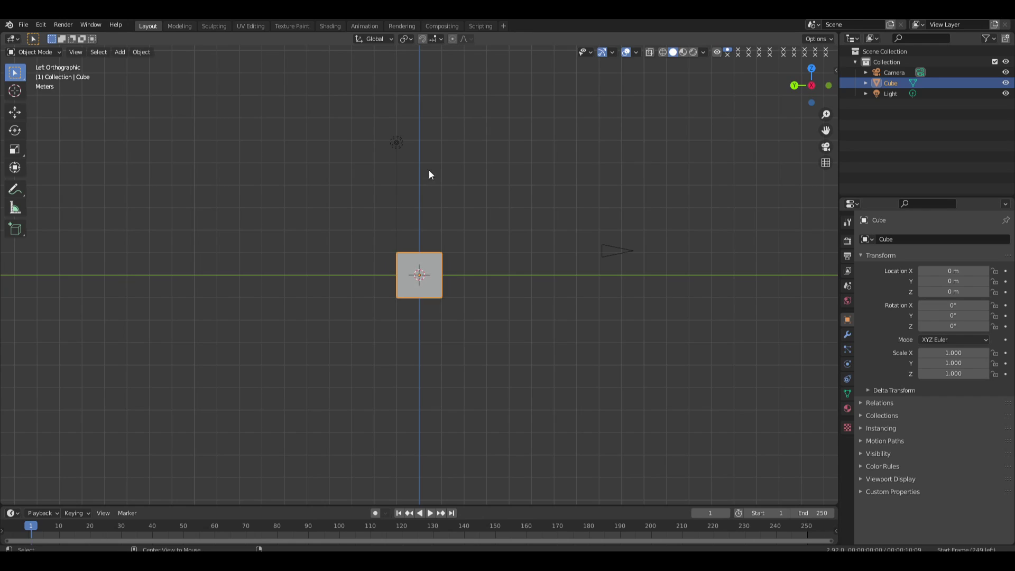
alt+middle_click(416, 193)
shift+middle_drag(377, 258, 334, 246)
middle_drag(323, 247, 468, 283)
scroll(408, 265, up, 3)
key(shift+grave)
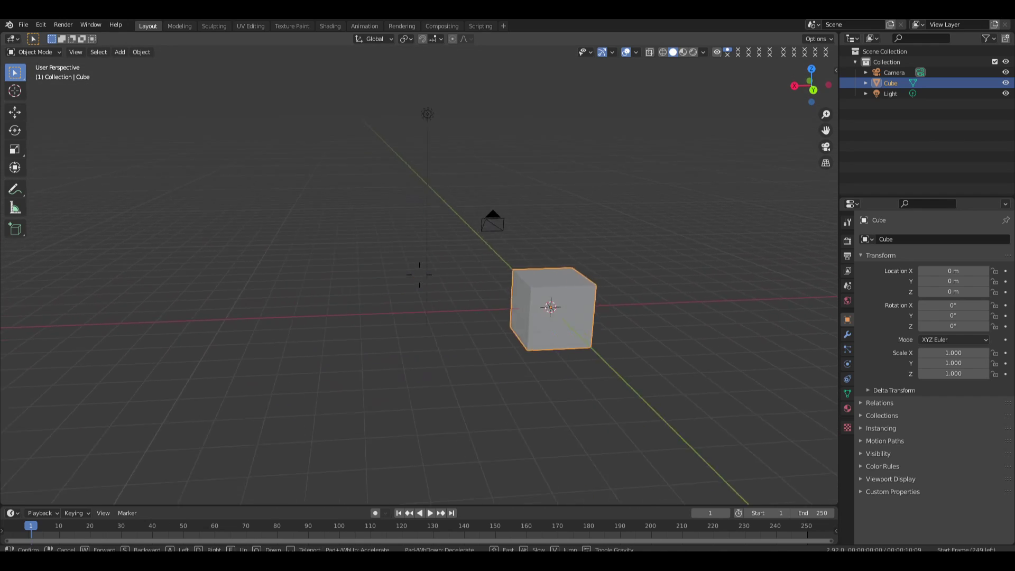
click(420, 274)
middle_drag(420, 275, 445, 246)
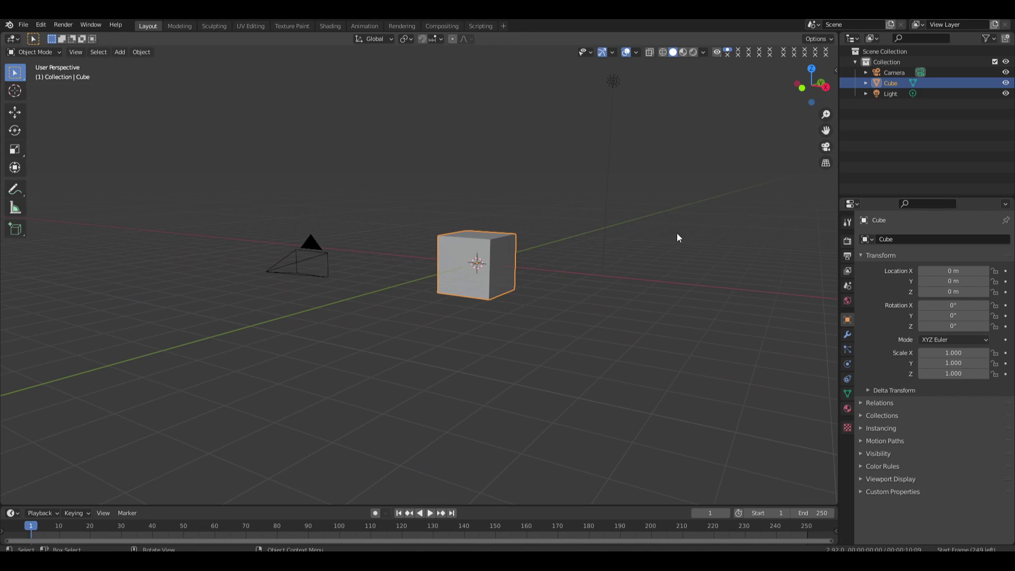
Delete the default cube and add a new cube mesh
key(Delete)
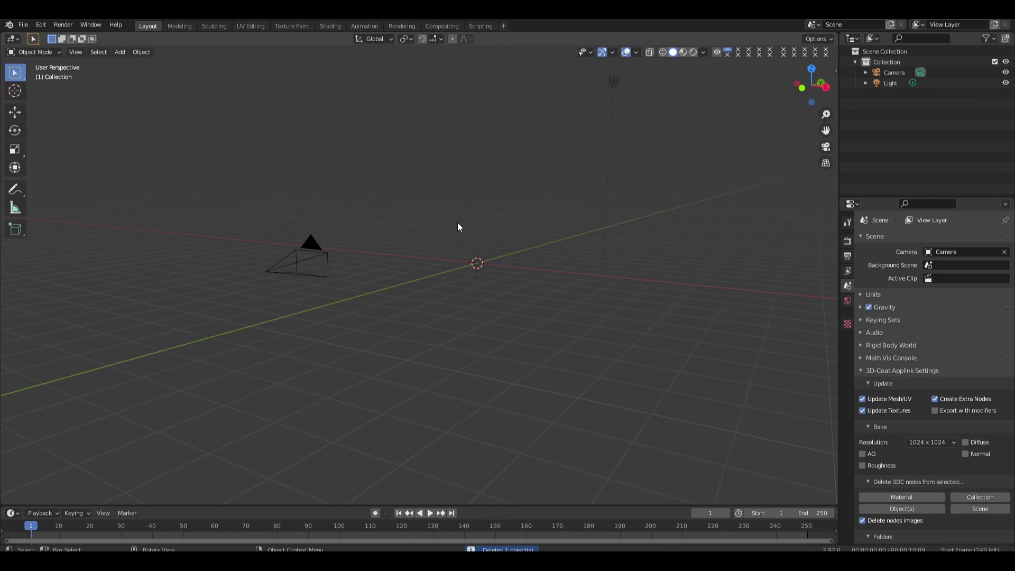
key(shift+a)
mouse_move(477, 154)
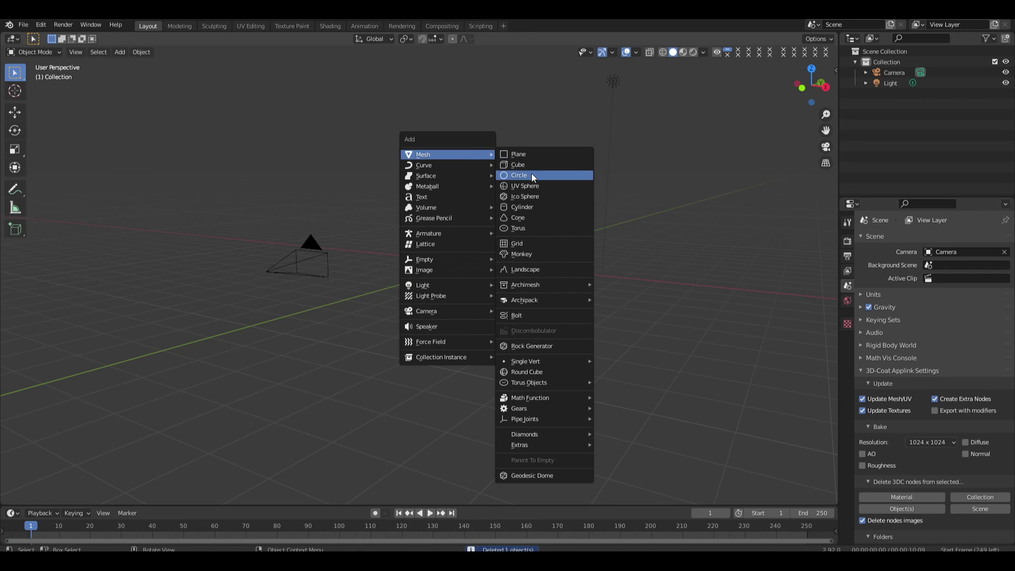
click(541, 170)
Add a Subdivision Surface modifier to the cube with the viewport and render levels both set to 7
click(848, 335)
click(894, 239)
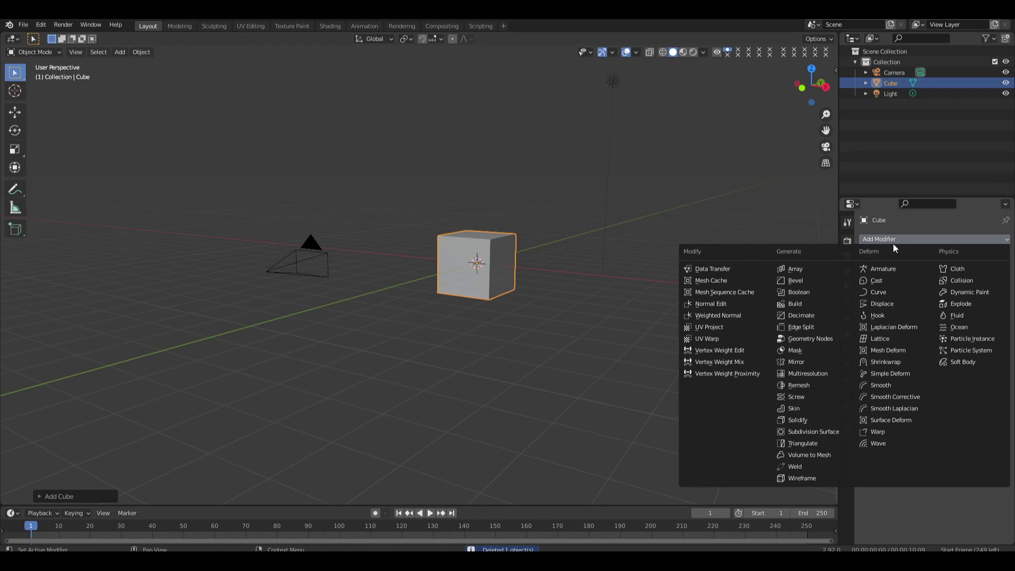
click(823, 431)
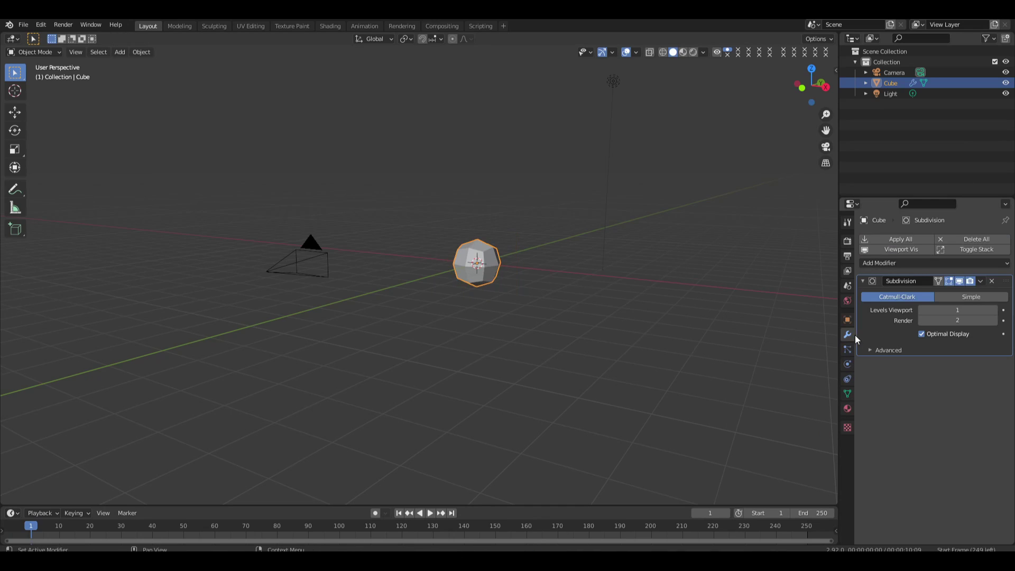
double_click(958, 311)
text(7)
key(Return)
double_click(962, 320)
text(7)
key(Return)
middle_drag(575, 258, 410, 249)
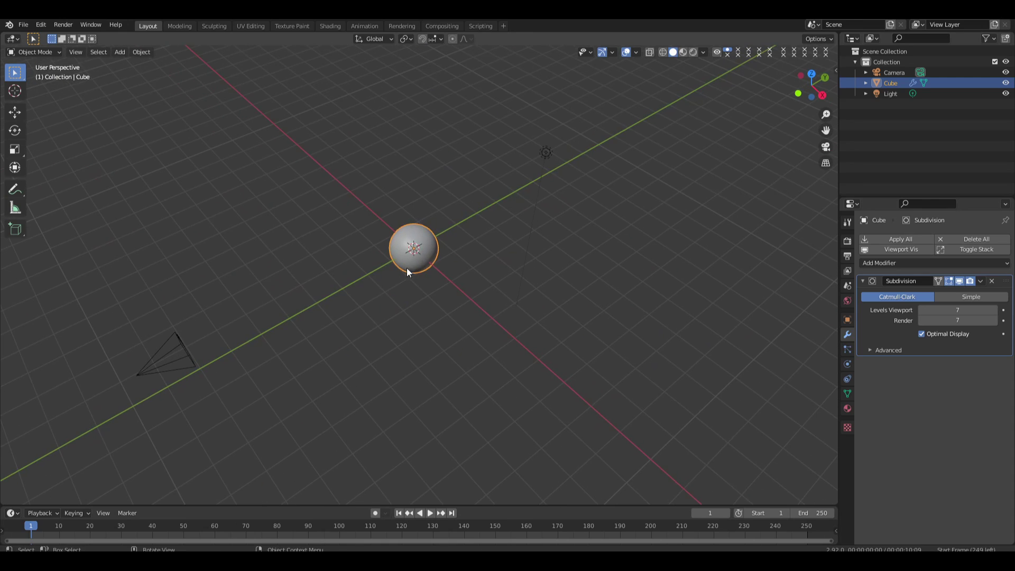
Delete the subdivided cube and add a UV sphere
scroll(432, 242, up, 4)
key(Delete)
key(shift+a)
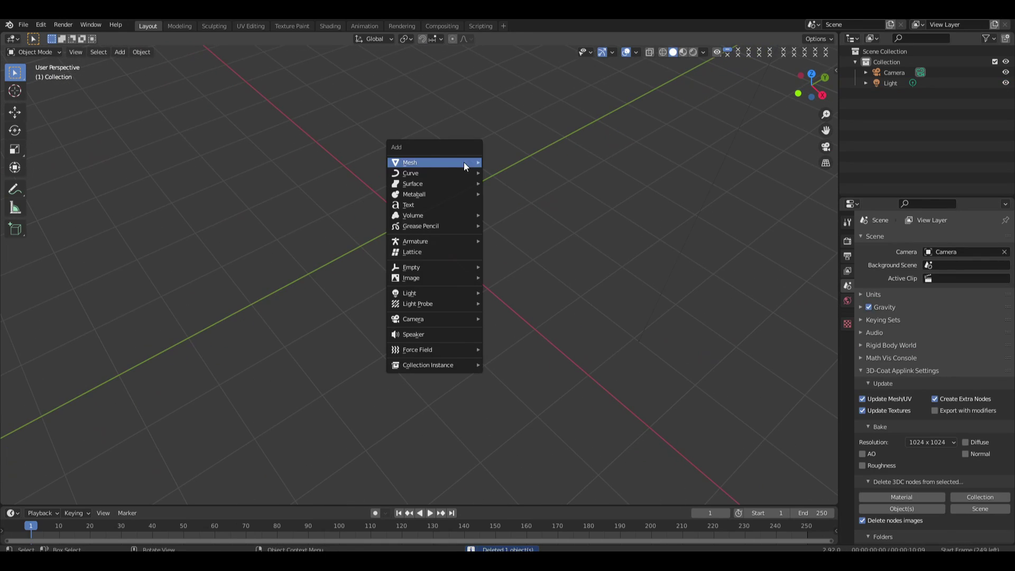
mouse_move(464, 163)
click(527, 194)
middle_drag(528, 204, 414, 211)
scroll(360, 199, up, 3)
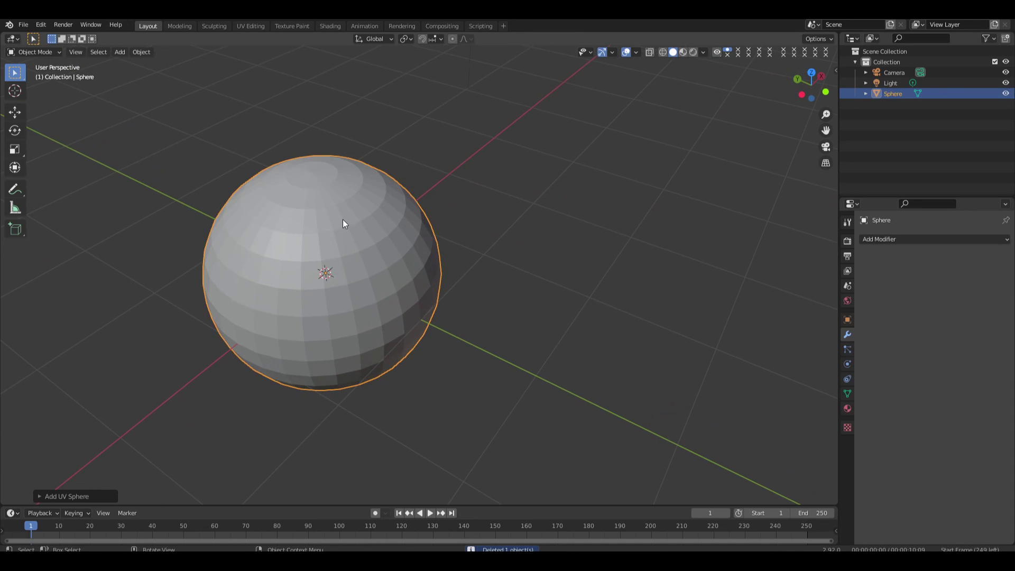
Try scaling the UV sphere's mesh along the Z axis in Edit Mode and return to Object Mode
key(Tab)
mouse_move(380, 247)
middle_down()
mouse_move(417, 181)
mouse_move(385, 256)
middle_up()
key(alt+a)
scroll(406, 212, down, 2)
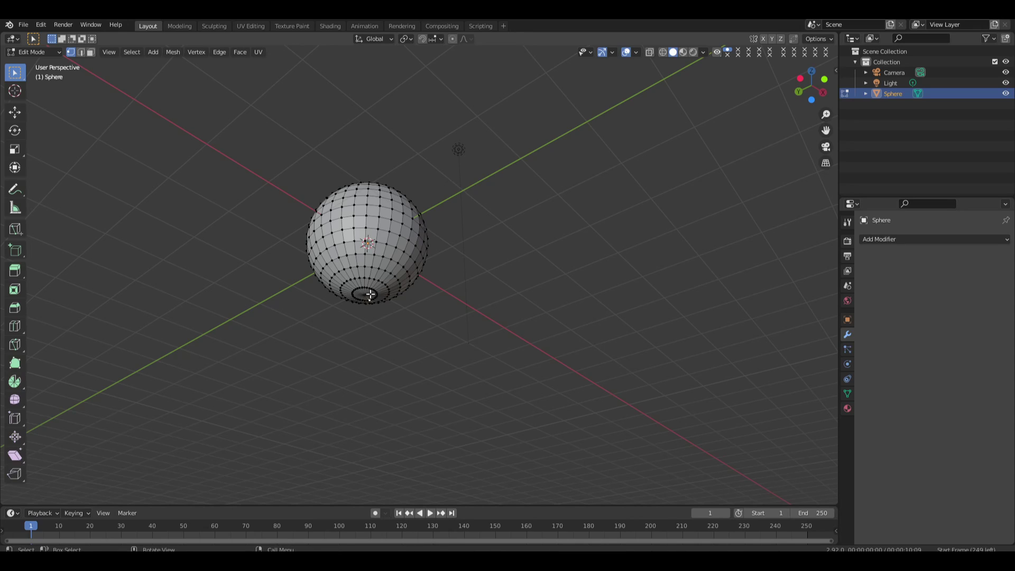
key(s)
key(z)
click(568, 267)
key(Tab)
Delete the UV sphere and add a cube mesh in its place
middle_drag(561, 269, 477, 300)
key(Delete)
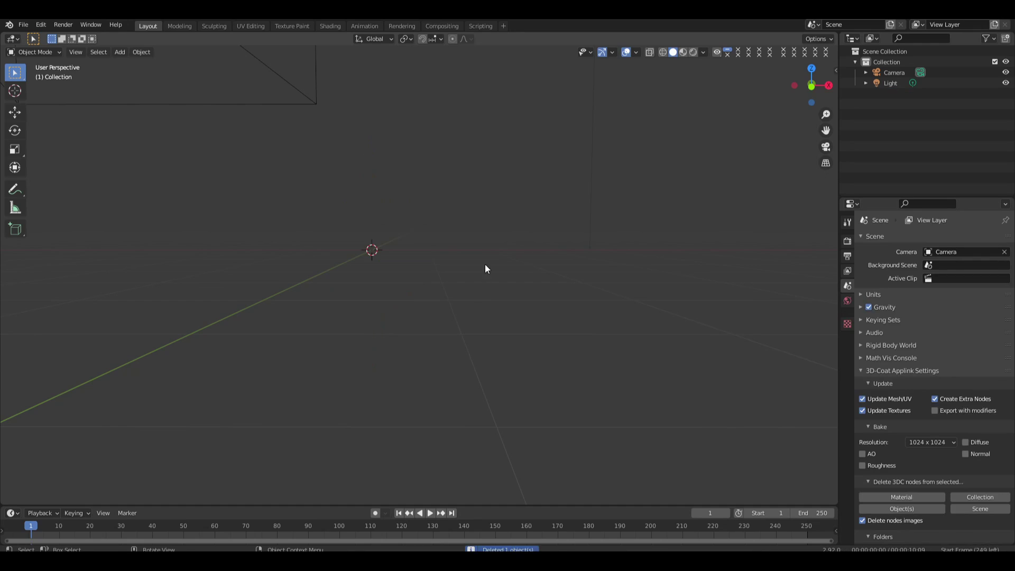
key(shift+a)
mouse_move(513, 132)
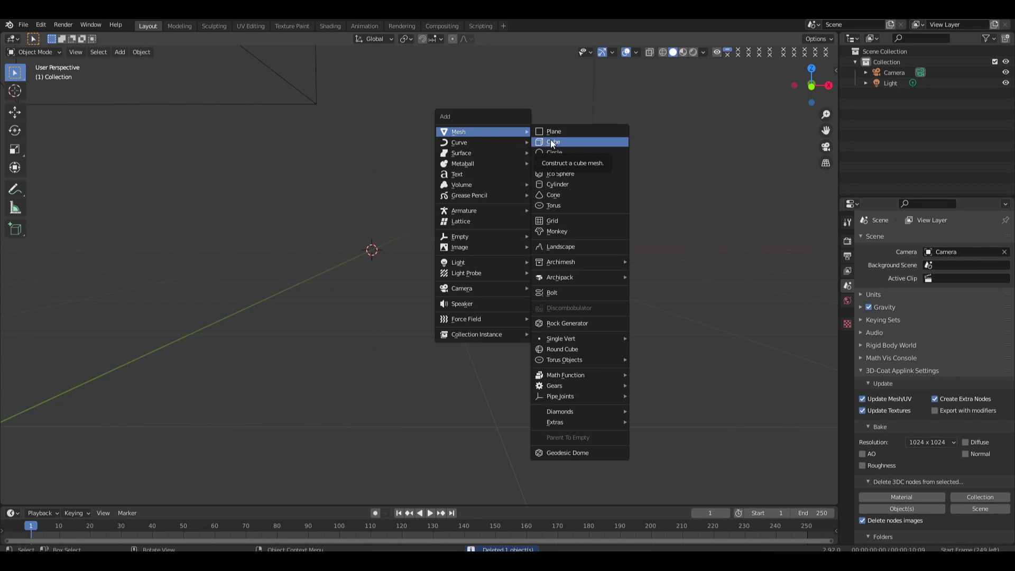
click(551, 142)
Round the new cube with a Subdivision Surface modifier, setting viewport and render levels to 7
click(902, 240)
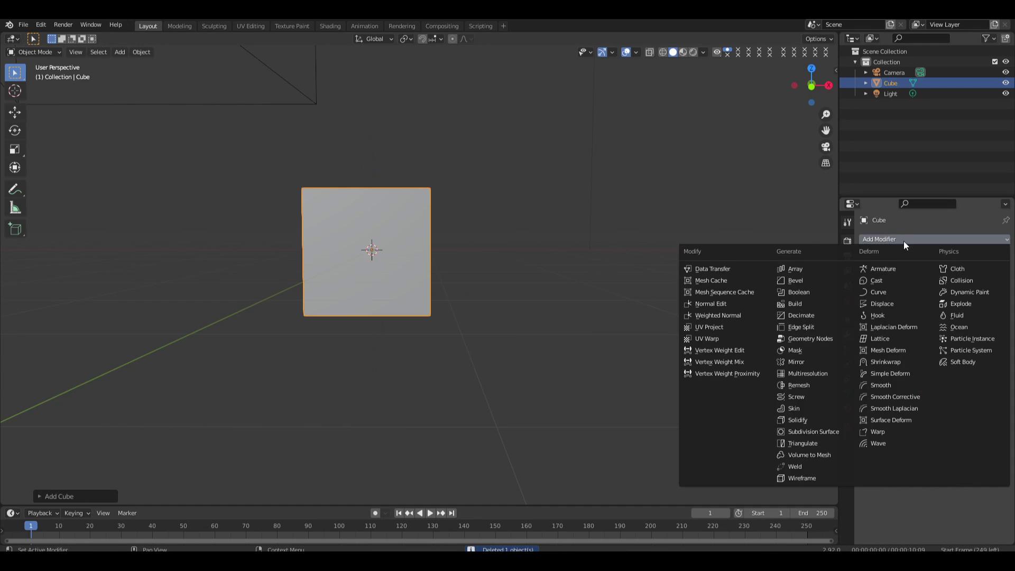
click(798, 433)
drag(958, 311, 957, 321)
text(7)
key(Return)
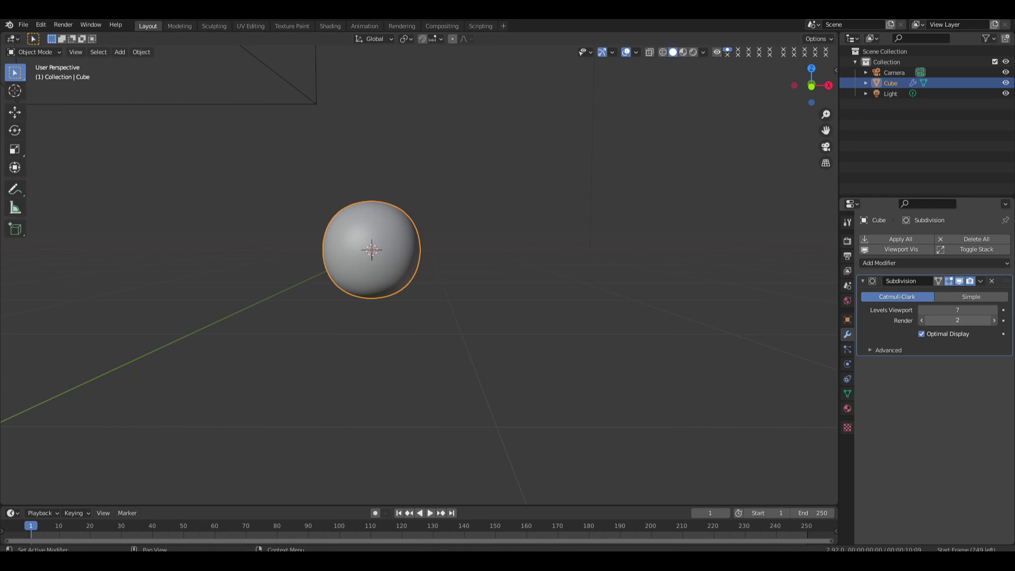
middle_drag(529, 273, 496, 294)
scroll(512, 285, down, 5)
Raise the rounded cube about 1 m along the Z axis while looking through the camera
key(KP_0)
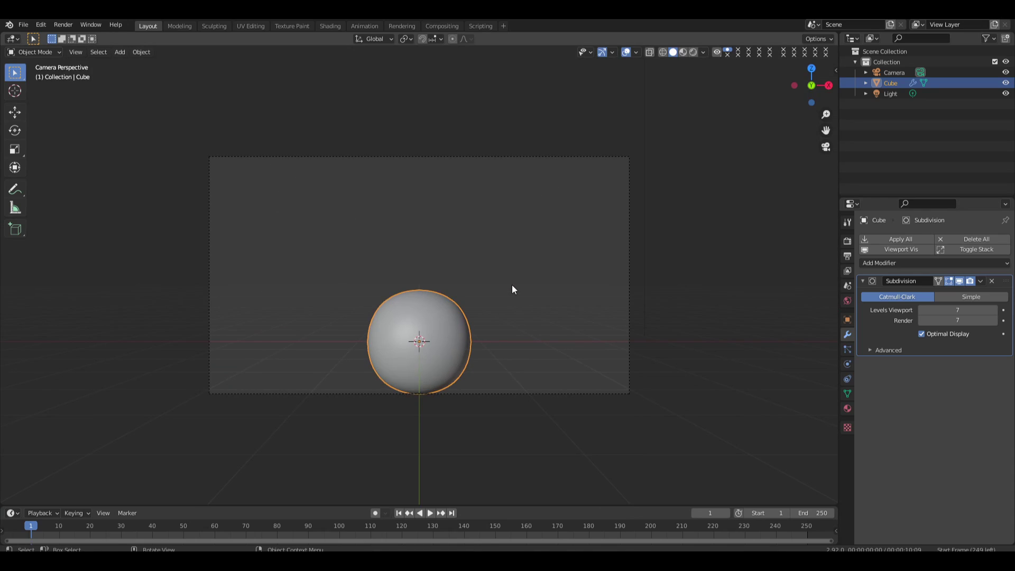
key(g)
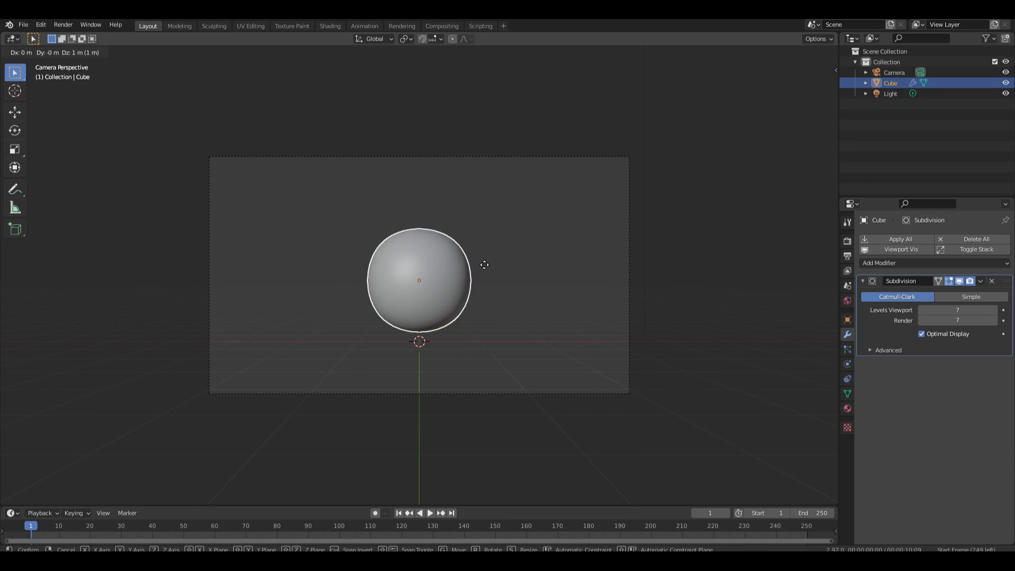
key(z)
click(497, 261)
middle_drag(497, 265, 376, 277)
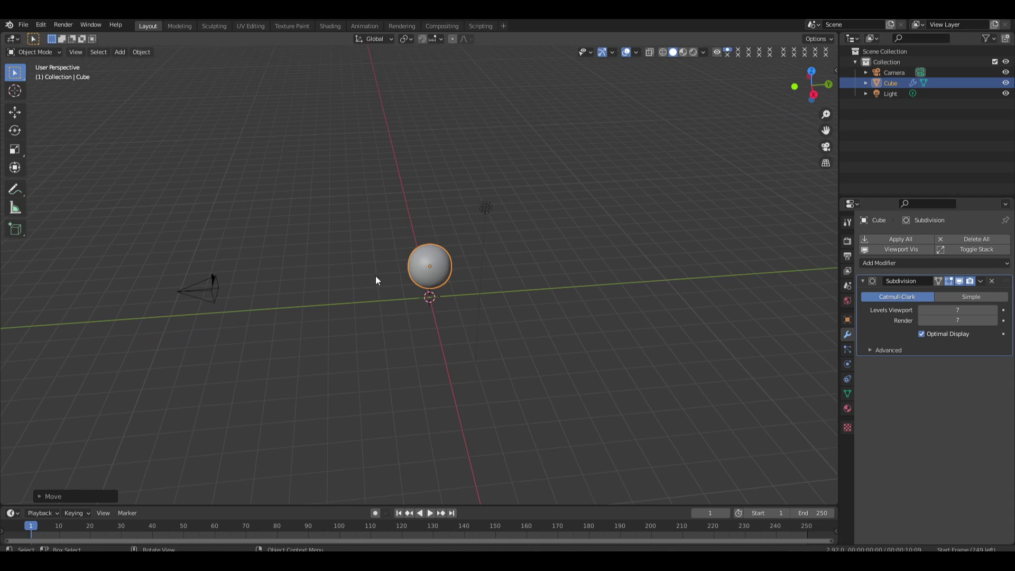
Switch to the Shading workspace and clear the rounded cube's location
click(330, 26)
scroll(501, 214, up, 5)
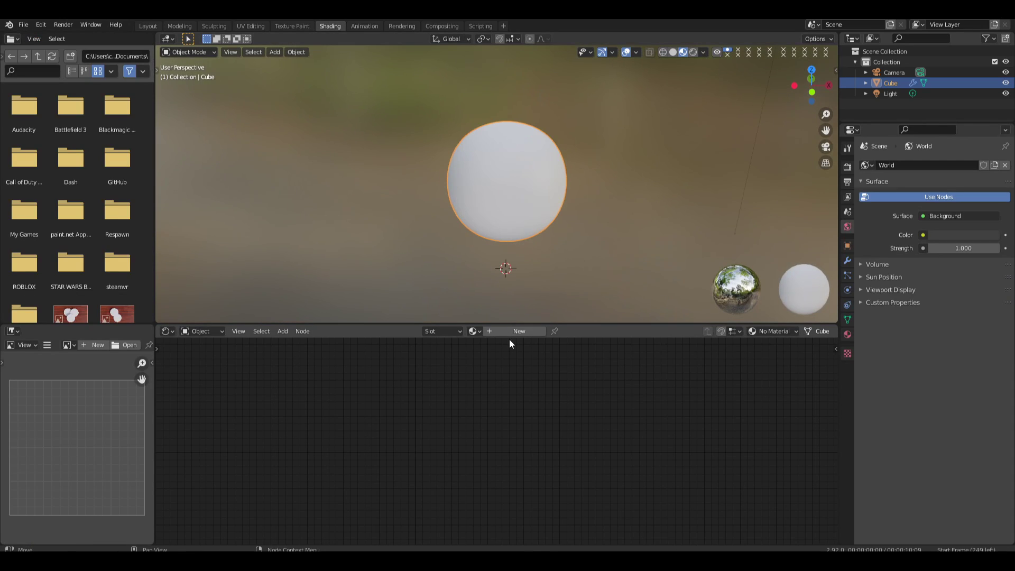
key(alt+g)
scroll(506, 255, down, 2)
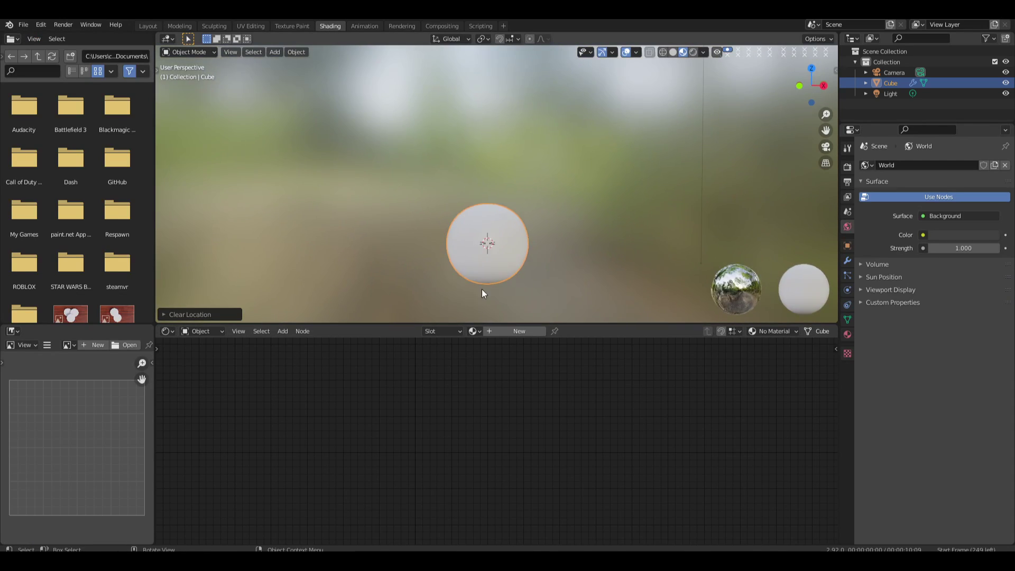
Create a new material for the rounded cube and name it Planet
click(515, 331)
click(514, 331)
text(Planet)
key(Return)
scroll(537, 439, down, 2)
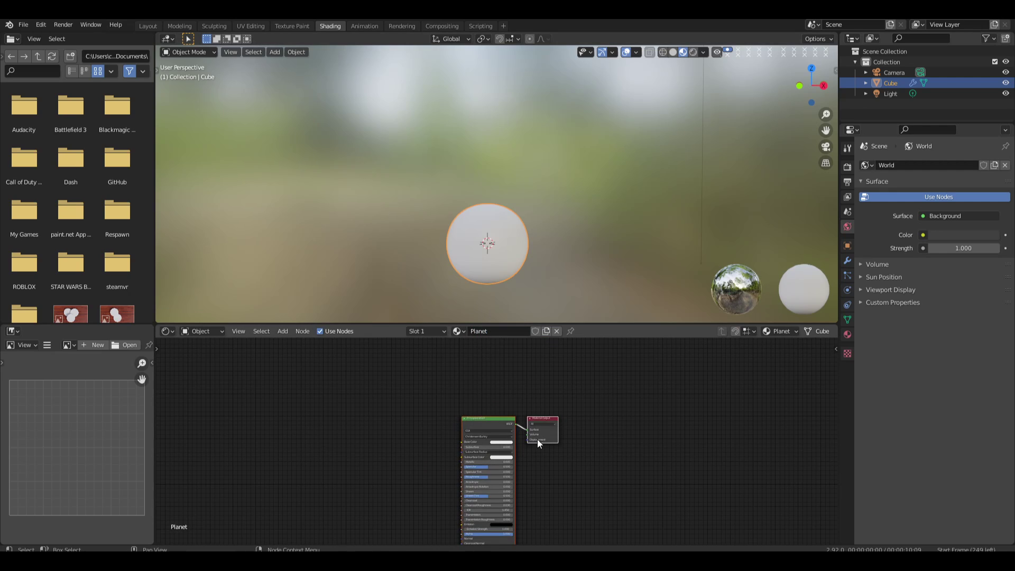
Move the Material Output node lower and shift the Principled BSDF node up to clear space in the Planet material's node tree
drag(543, 418, 582, 494)
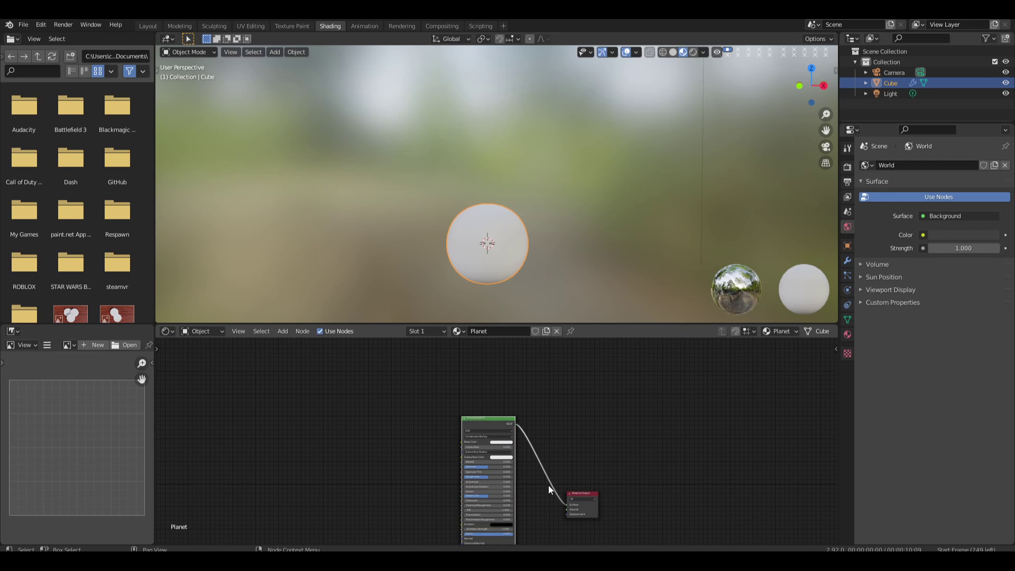
key(g)
click(549, 397)
scroll(558, 503, up, 4)
scroll(540, 435, up, 2)
middle_drag(559, 509, 551, 383)
scroll(551, 383, up, 2)
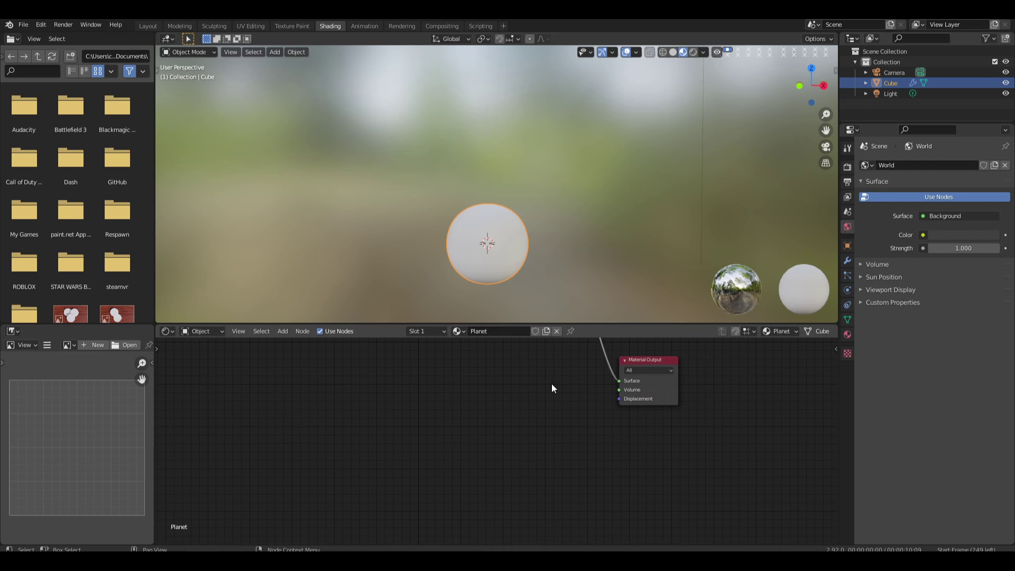
scroll(544, 376, up, 1)
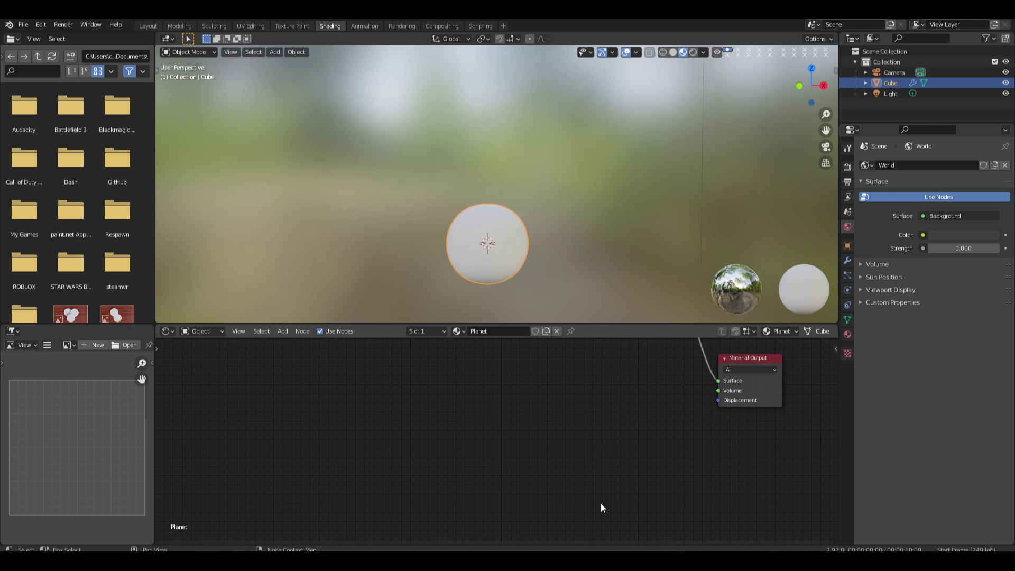
key(shift+a)
click(491, 396)
text(d)
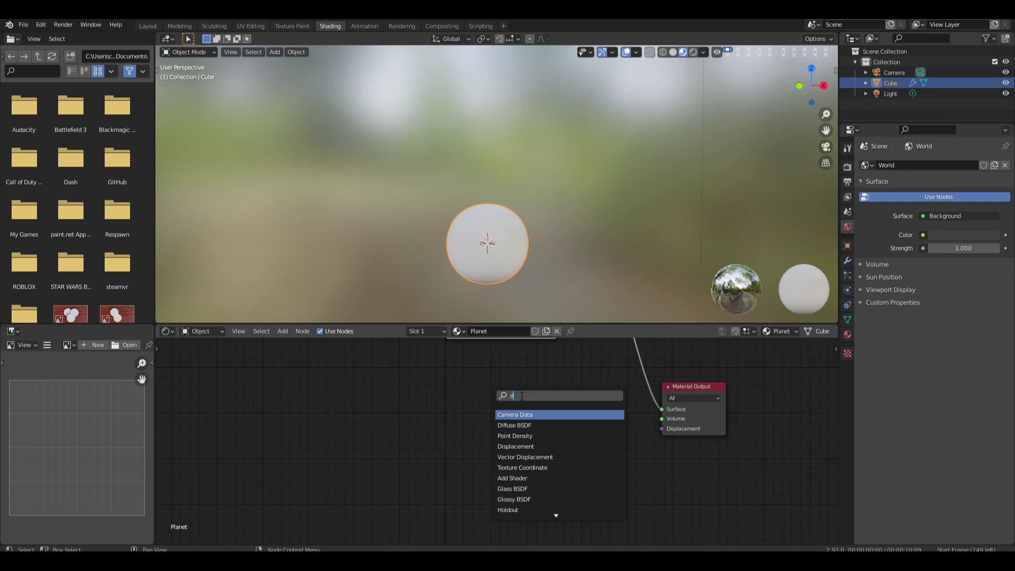
key(Escape)
Add a Displacement node, link it to the Material Output's Displacement input, and set its Midlevel to 0
key(shift+a)
click(486, 393)
text(disp)
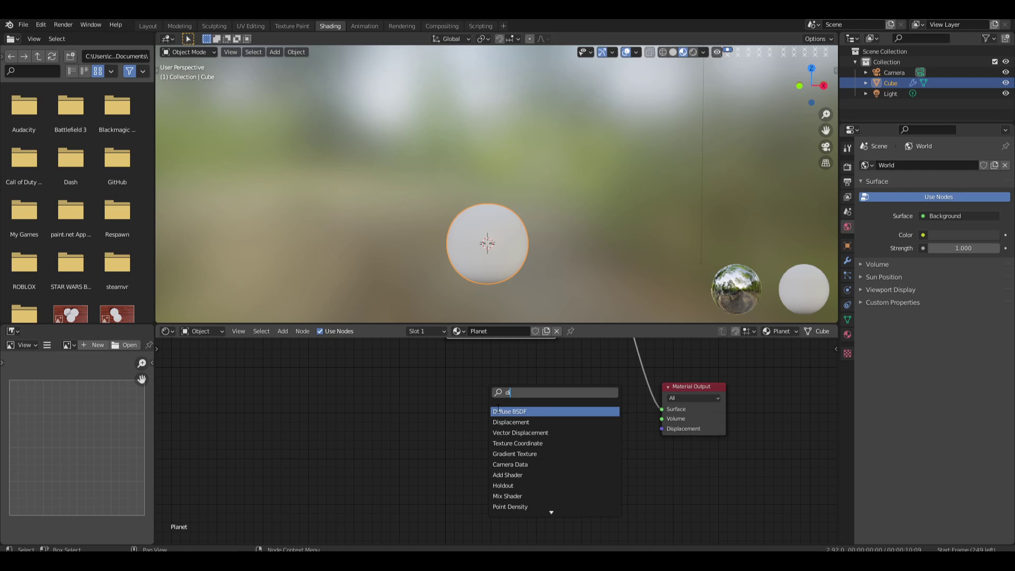
key(Return)
drag(568, 441, 662, 429)
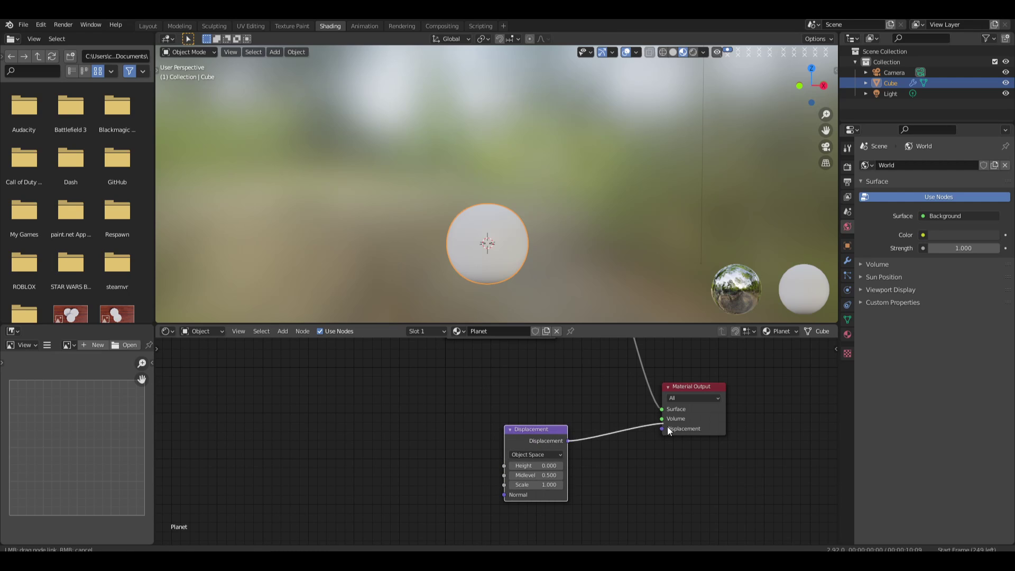
text(0)
key(Return)
Switch the viewport to rendered shading and set the render engine to Cycles
click(693, 52)
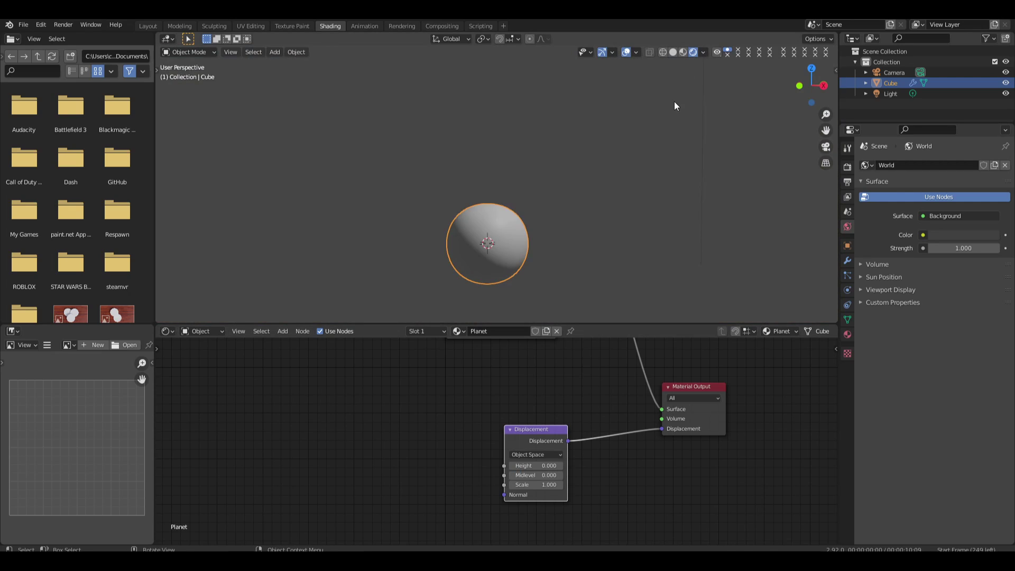
middle_drag(634, 233, 534, 256)
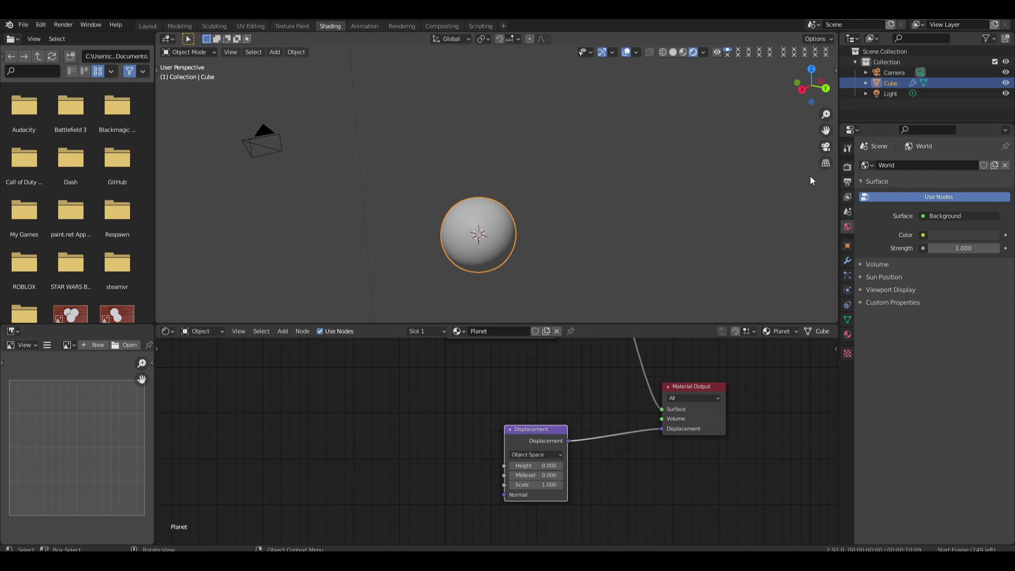
click(847, 168)
click(957, 163)
click(948, 199)
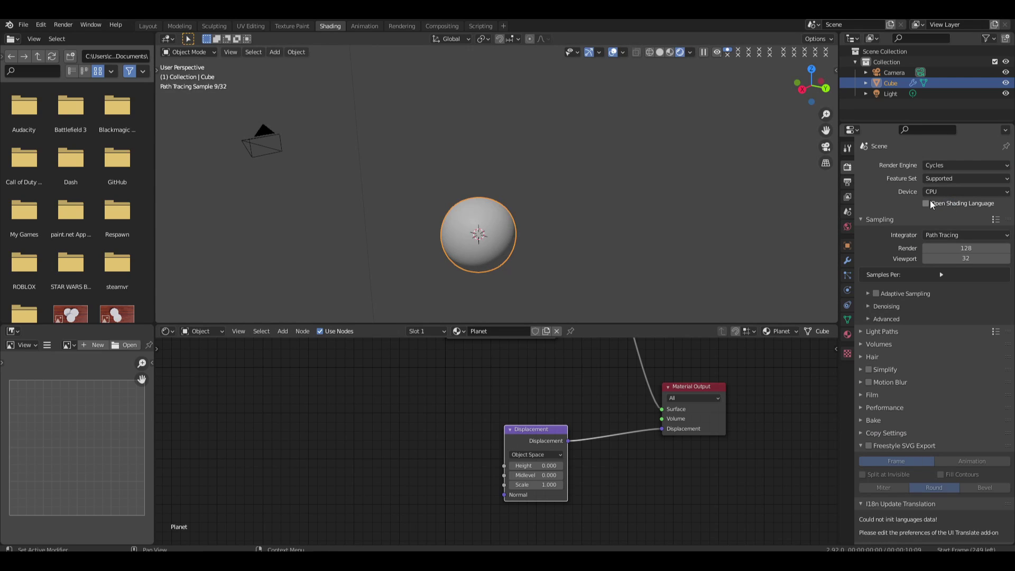
Set the Planet material's surface displacement method to Displacement Only in its settings
click(848, 334)
scroll(900, 418, down, 10)
click(887, 480)
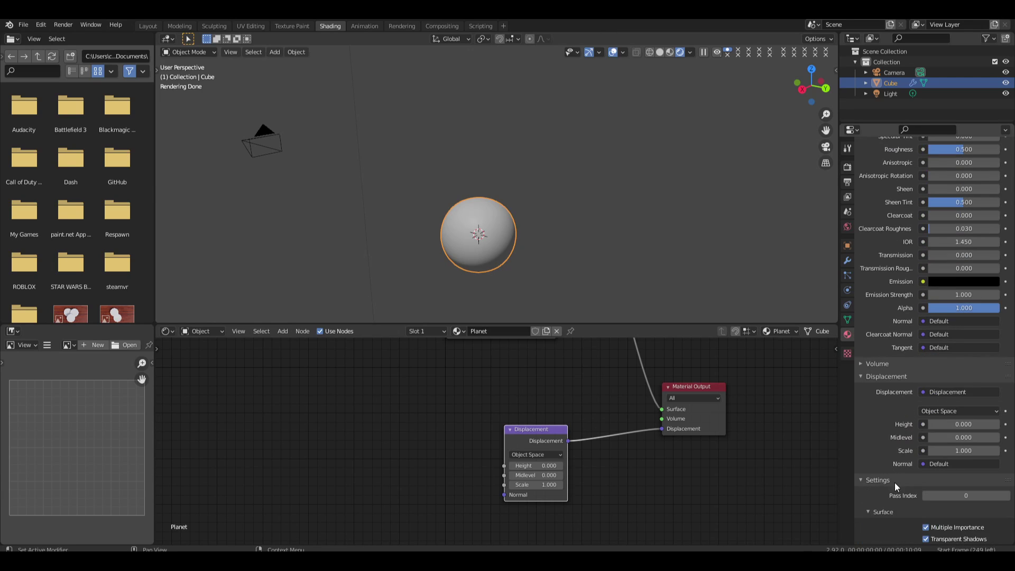
scroll(920, 466, down, 5)
click(954, 447)
click(945, 468)
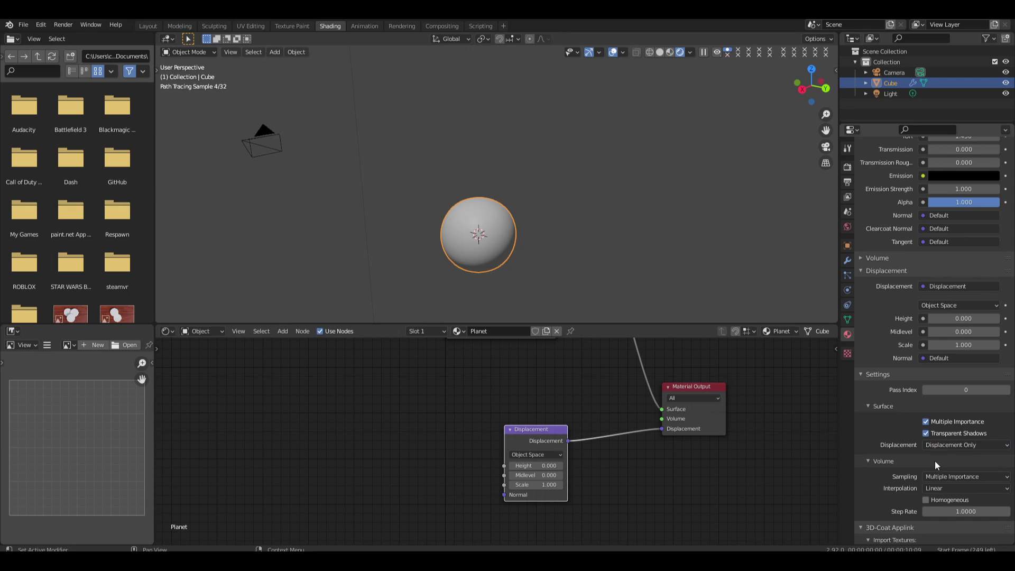
Try out the Displacement node's Height on the sphere and reset it to 0
middle_drag(478, 236, 510, 245)
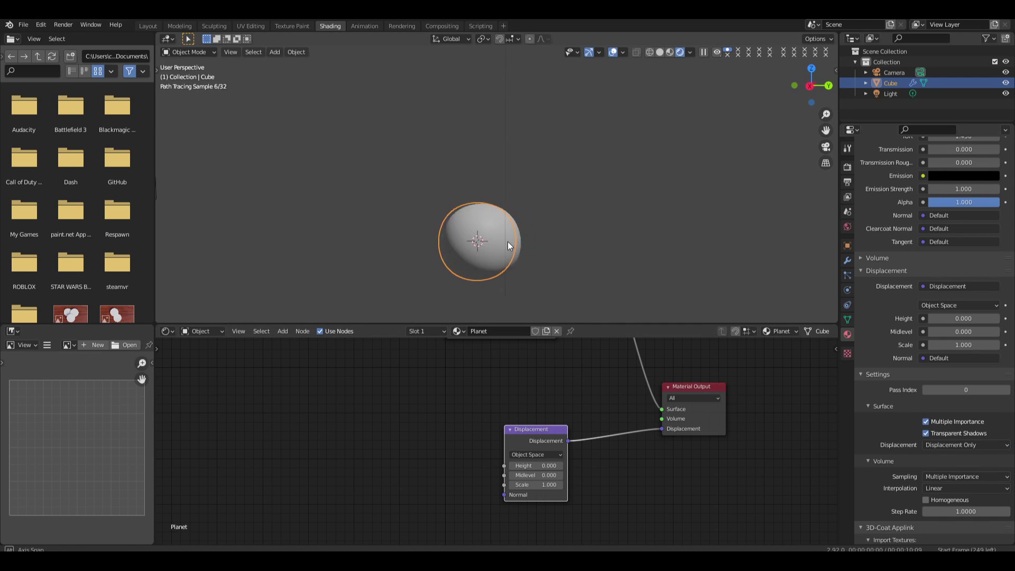
drag(543, 466, 574, 466)
key(BackSpace)
key(BackSpace)
key(BackSpace)
text(0)
key(Return)
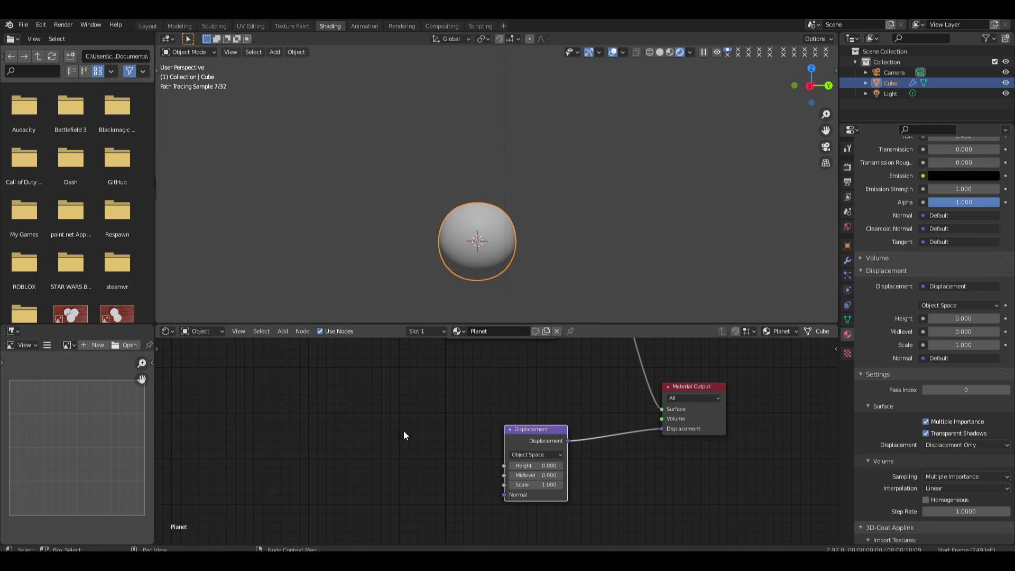
Add a Noise Texture node before the Displacement node and link its Fac output to Height
middle_drag(404, 431, 544, 415)
scroll(545, 415, up, 2)
key(shift+a)
click(433, 370)
text(noi)
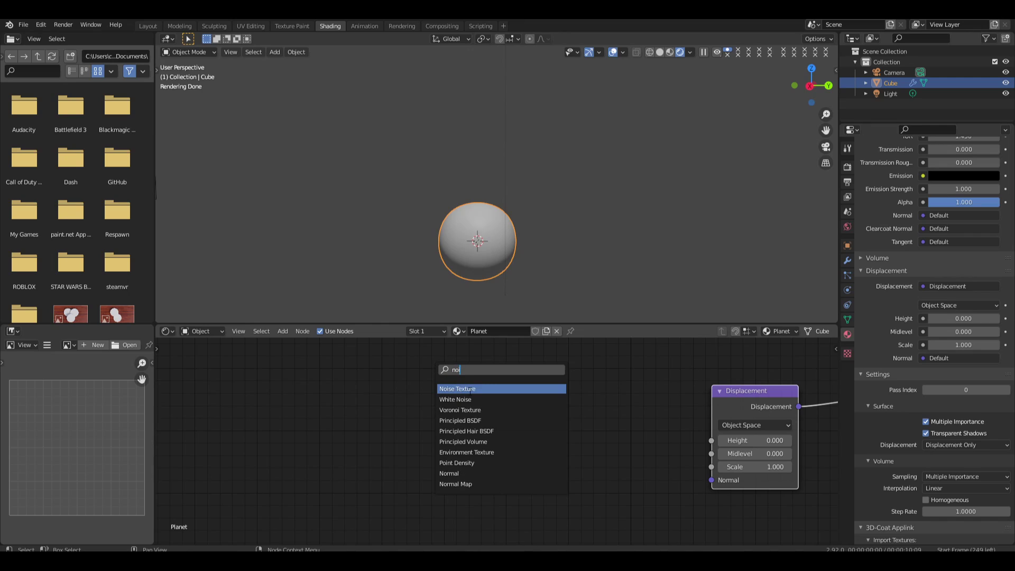
key(Return)
click(427, 453)
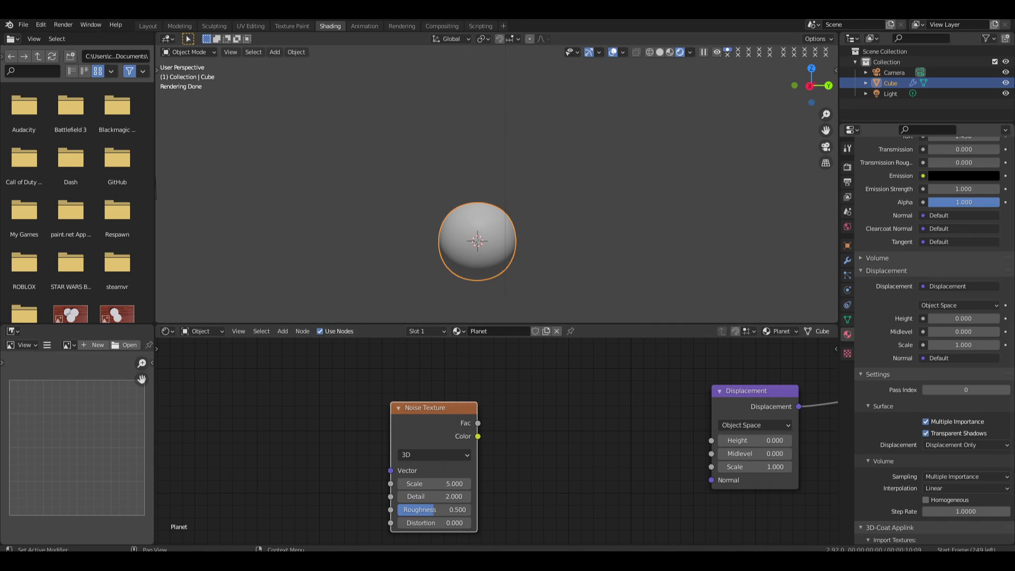
scroll(551, 421, up, 1)
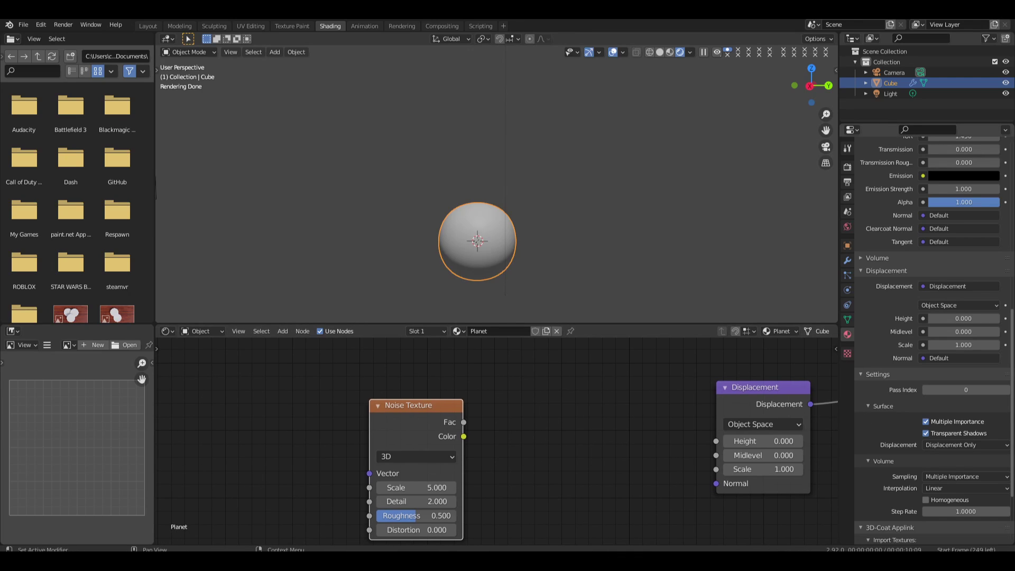
drag(464, 422, 716, 441)
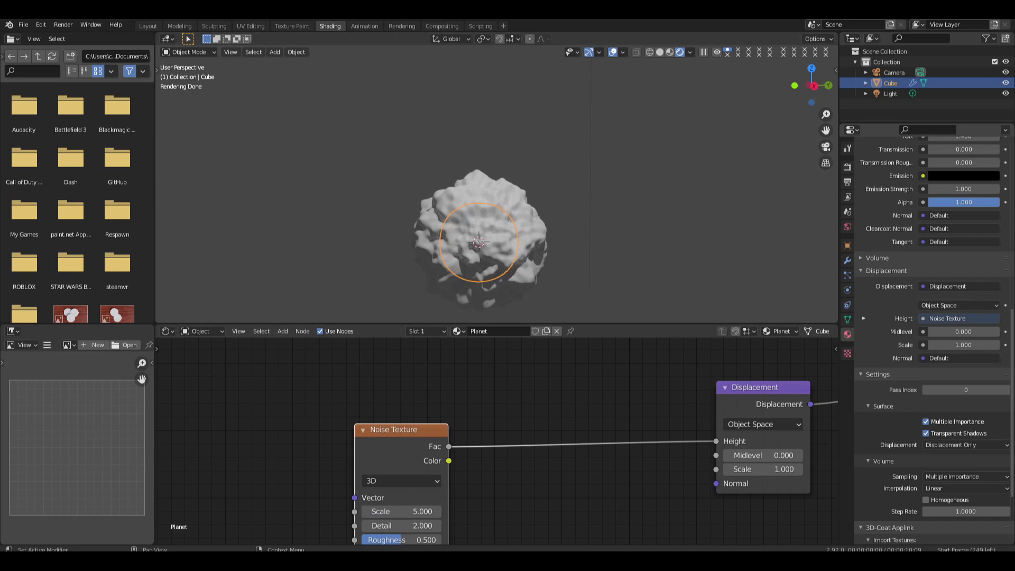
Set the Noise Texture's Detail to 16 and its Roughness to 3/8 (0.375)
drag(405, 528, 439, 527)
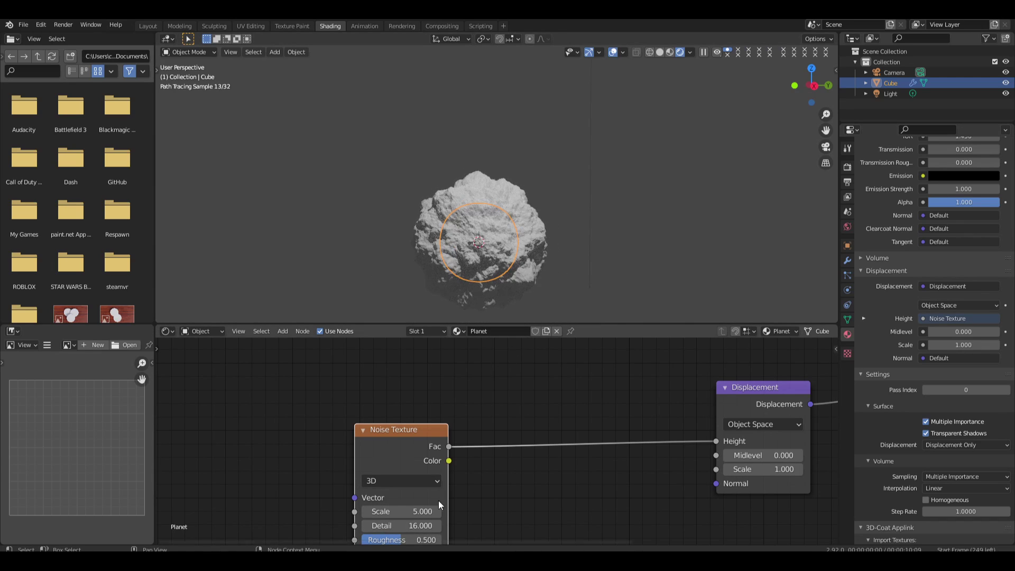
middle_drag(415, 540, 414, 485)
click(434, 482)
text(3/8)
key(Return)
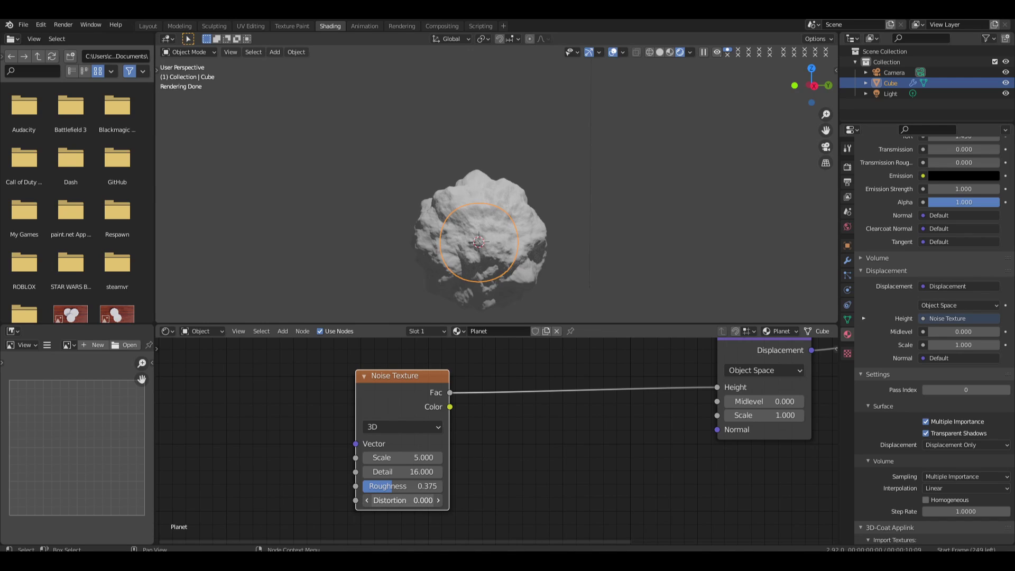
Set the Noise Texture's Distortion to 1
drag(417, 500, 476, 500)
click(419, 500)
text(1)
key(Return)
Switch the Noise Texture's dimensions to 4D
middle_drag(527, 259, 439, 251)
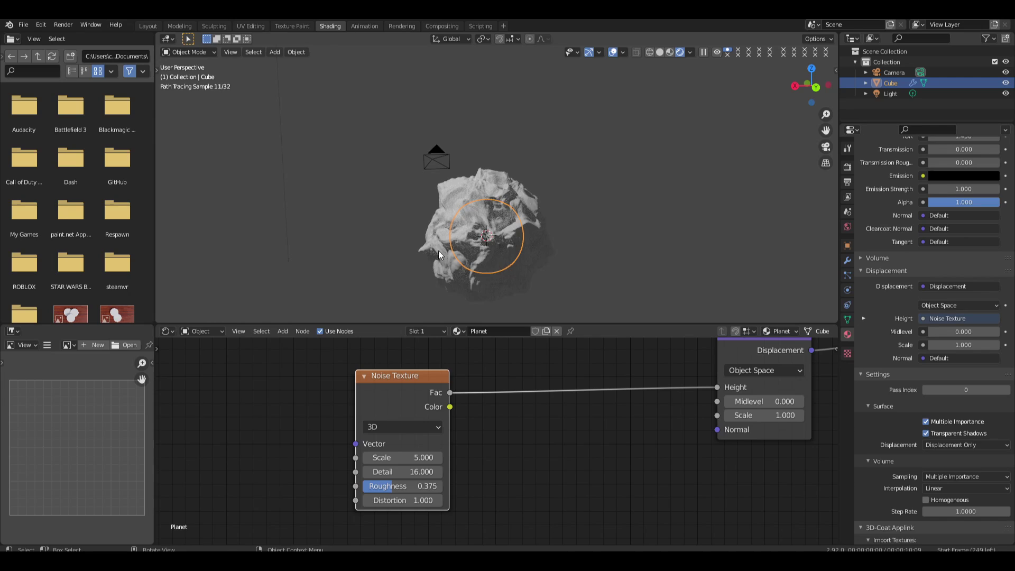
click(431, 426)
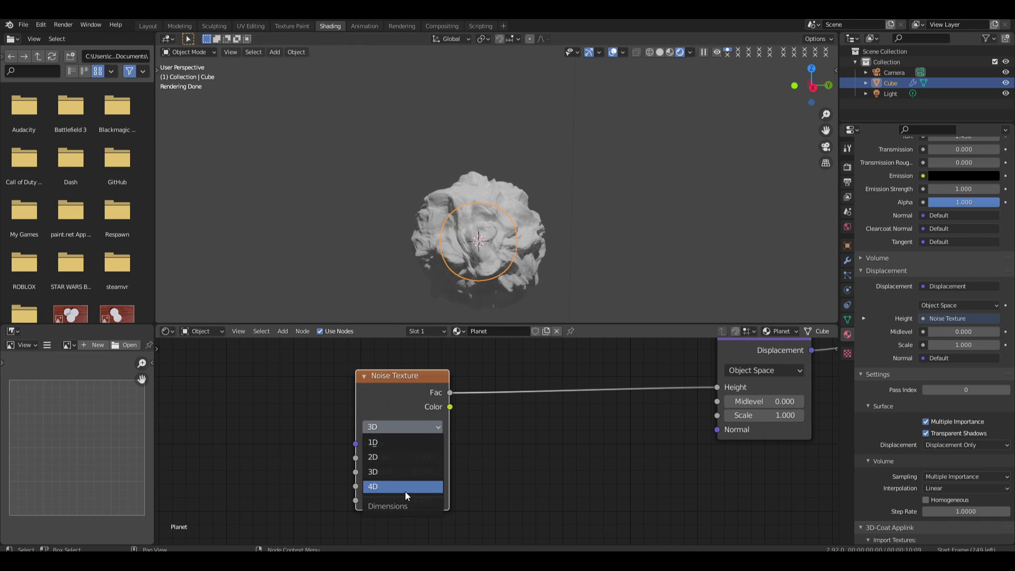
click(407, 492)
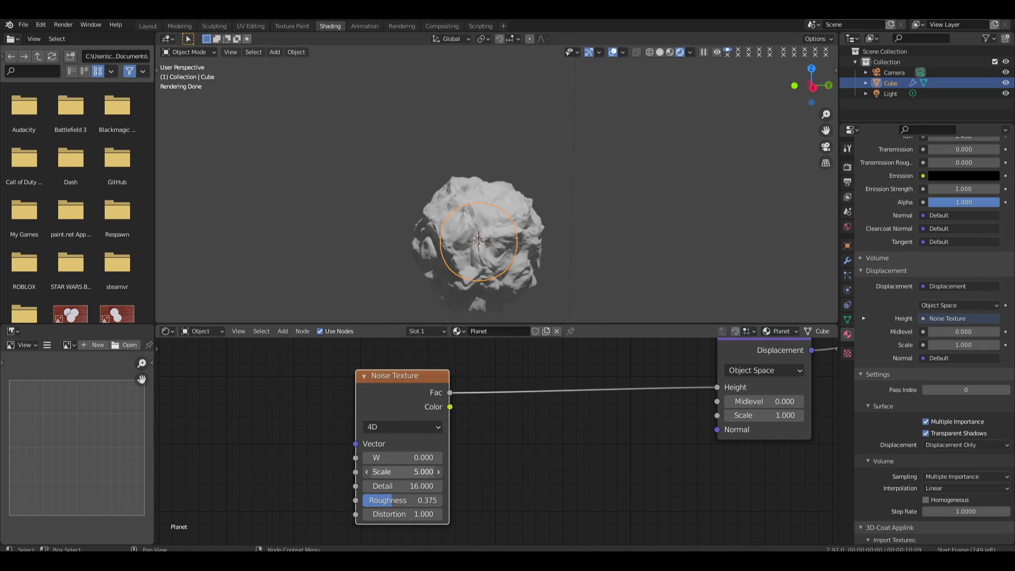
Try out the Noise Texture's Scale and W, and restore Scale to 5 and W to 0
drag(402, 471, 476, 471)
click(401, 472)
text(5)
key(Return)
drag(401, 458, 427, 456)
click(427, 456)
text(0)
key(Return)
Add a Value node well before the Noise Texture and place a duplicate of it directly below
middle_drag(391, 420, 630, 398)
scroll(481, 396, down, 2)
middle_drag(481, 397, 617, 434)
key(shift+a)
click(392, 374)
text(valu)
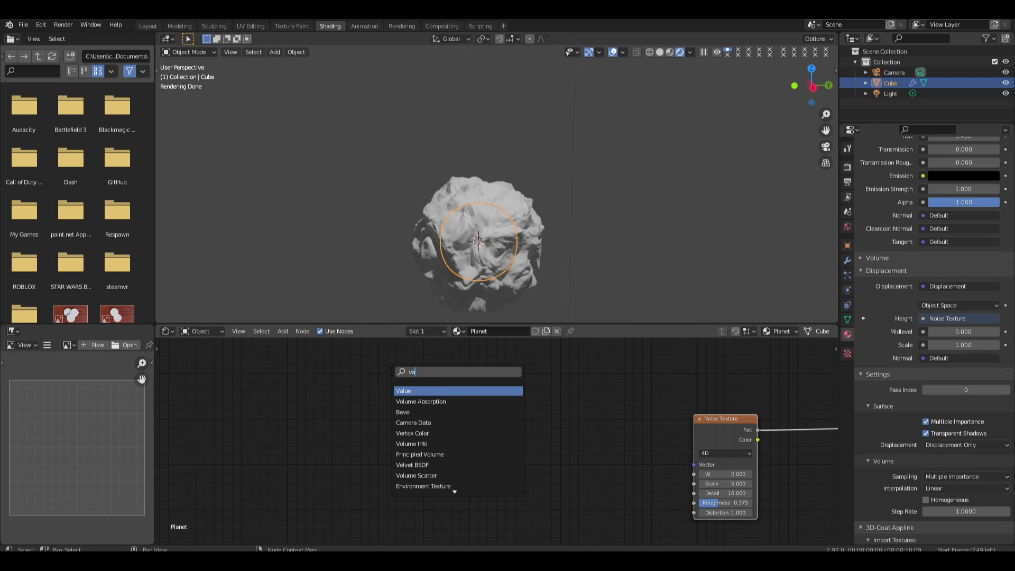
click(414, 389)
click(310, 365)
key(shift+d)
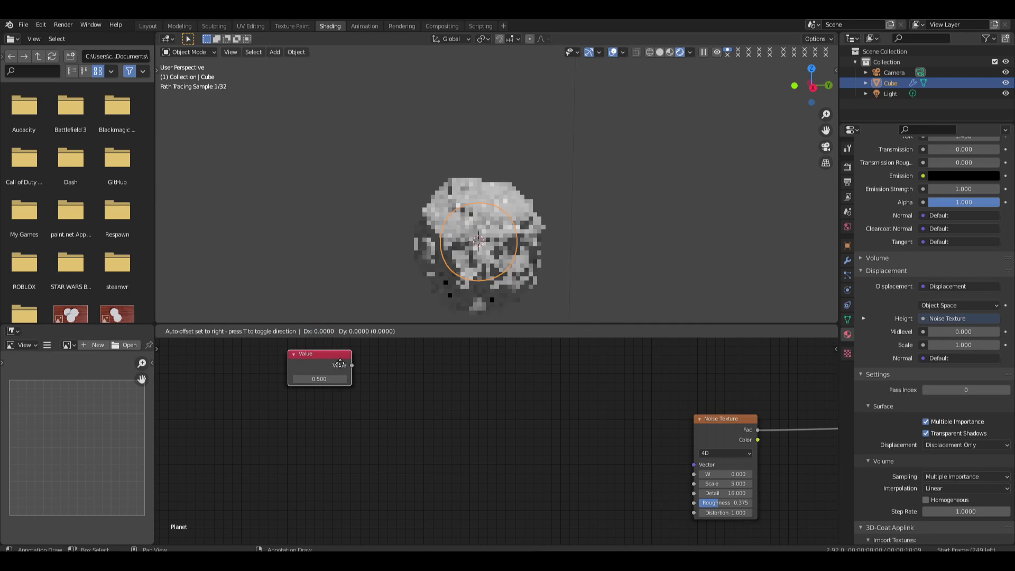
click(308, 407)
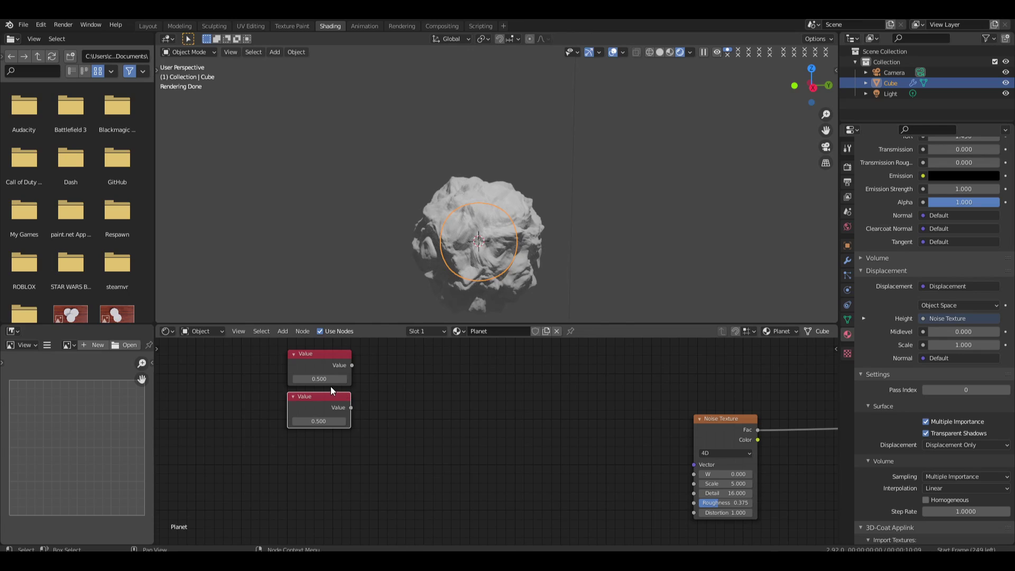
Label the upper Value node Seed and the lower one Detail
click(328, 371)
key(F2)
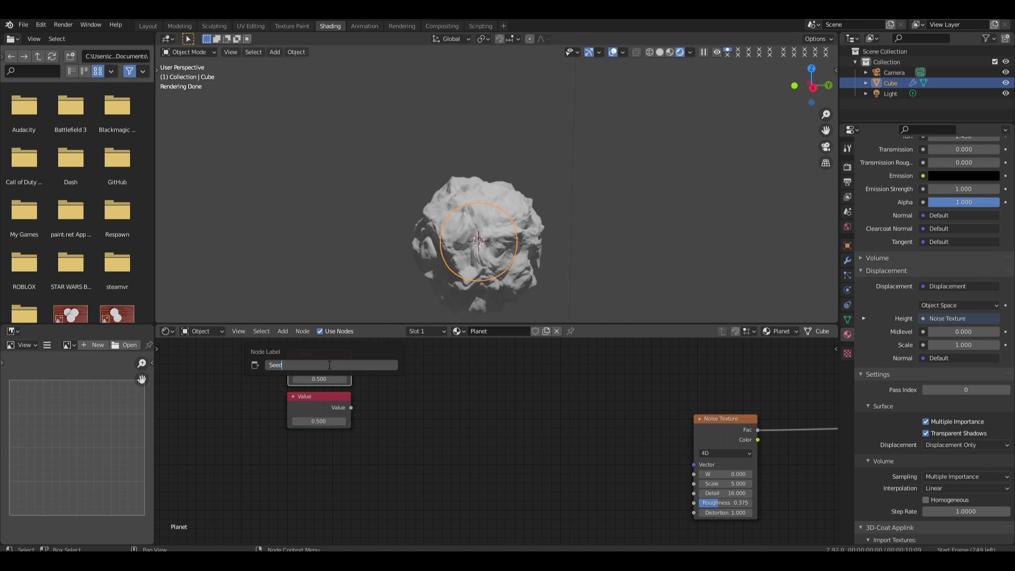
text(Seed)
key(Return)
click(332, 399)
key(F2)
text(Detail)
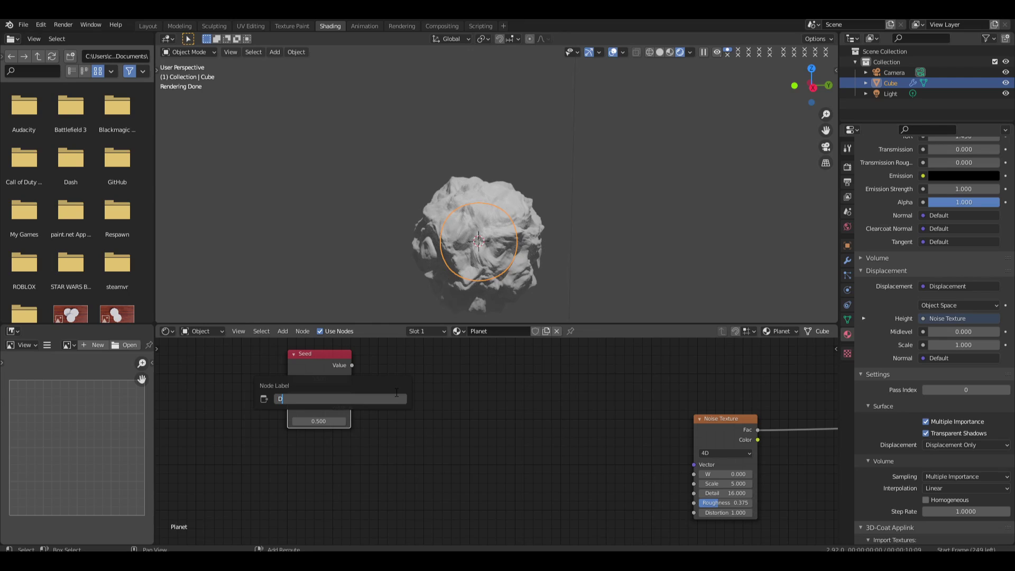
key(Return)
Link Detail to the Noise Texture's Scale and Seed to its W, setting Detail to 5 and Seed to 0
drag(347, 410, 694, 483)
drag(351, 366, 695, 477)
click(315, 424)
text(5)
key(Return)
click(329, 372)
click(324, 379)
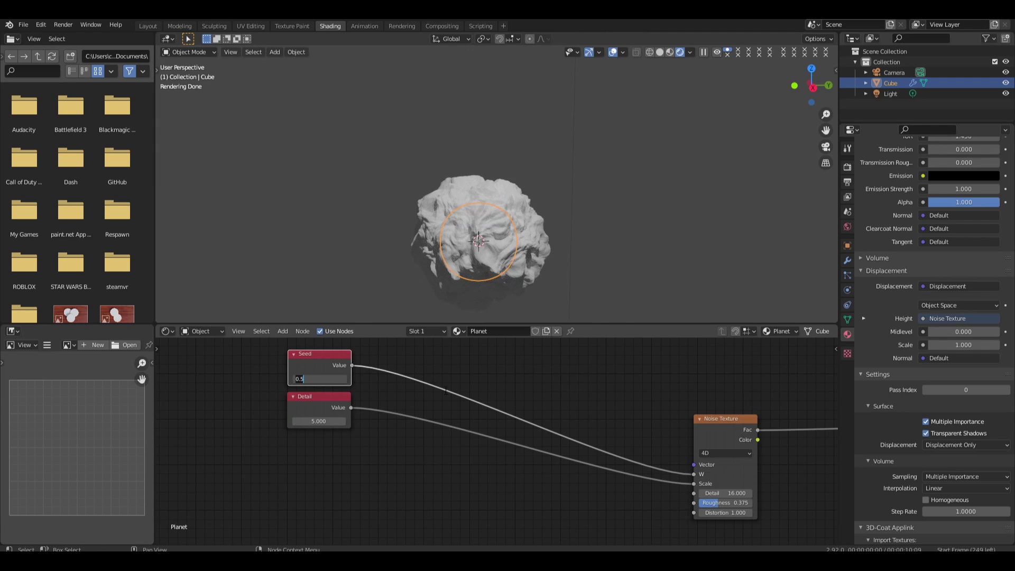
text(0)
key(Return)
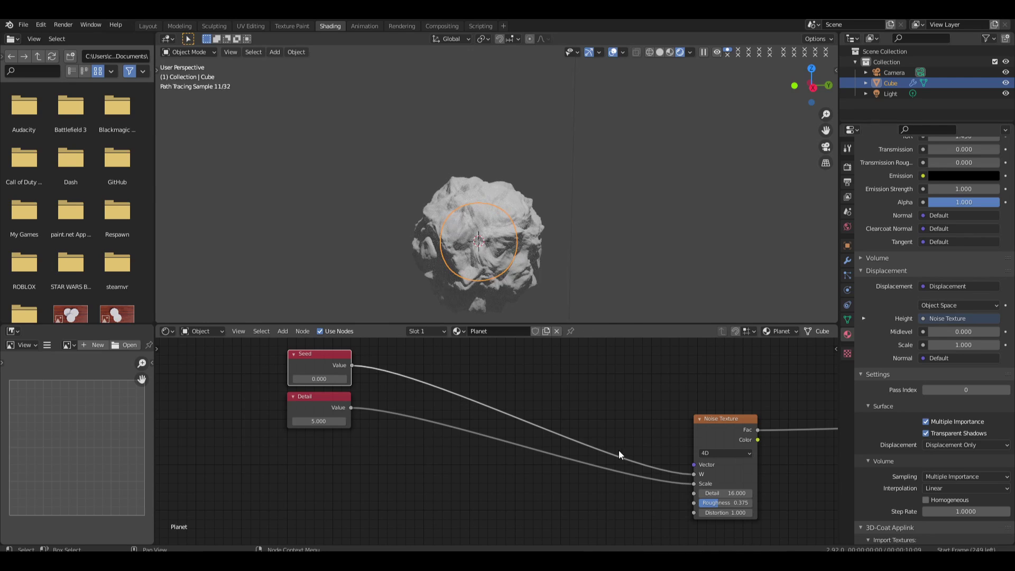
click(327, 417)
text(4.8)
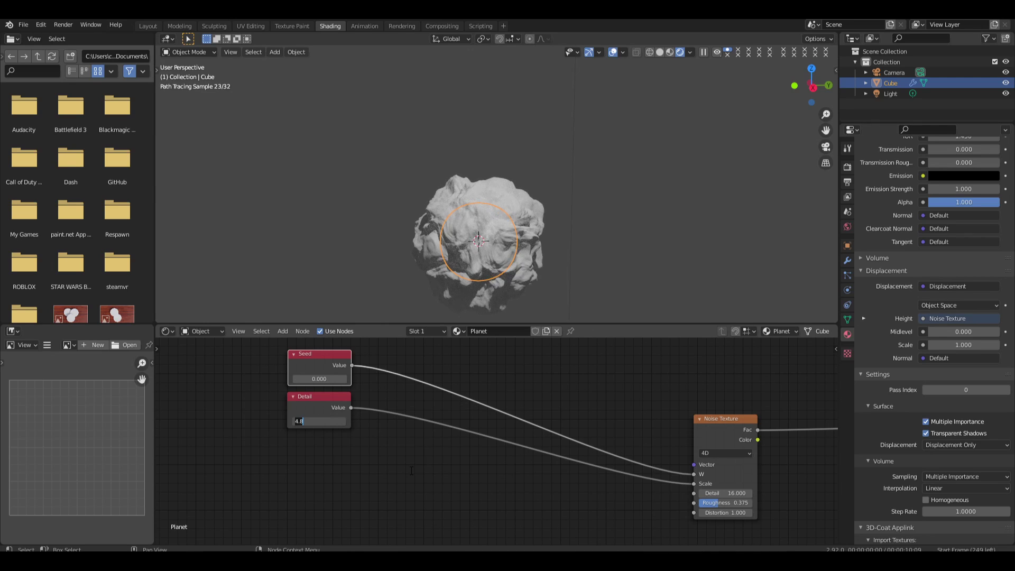
key(Escape)
Try inserting reroute points across the Seed and Detail links
middle_drag(660, 388, 563, 394)
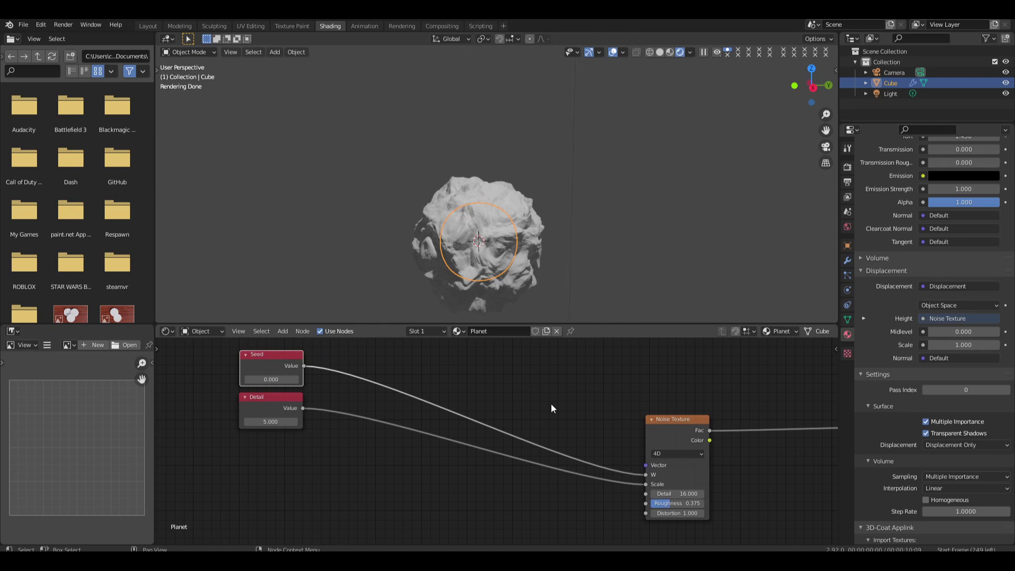
shift+right_drag(398, 377, 375, 447)
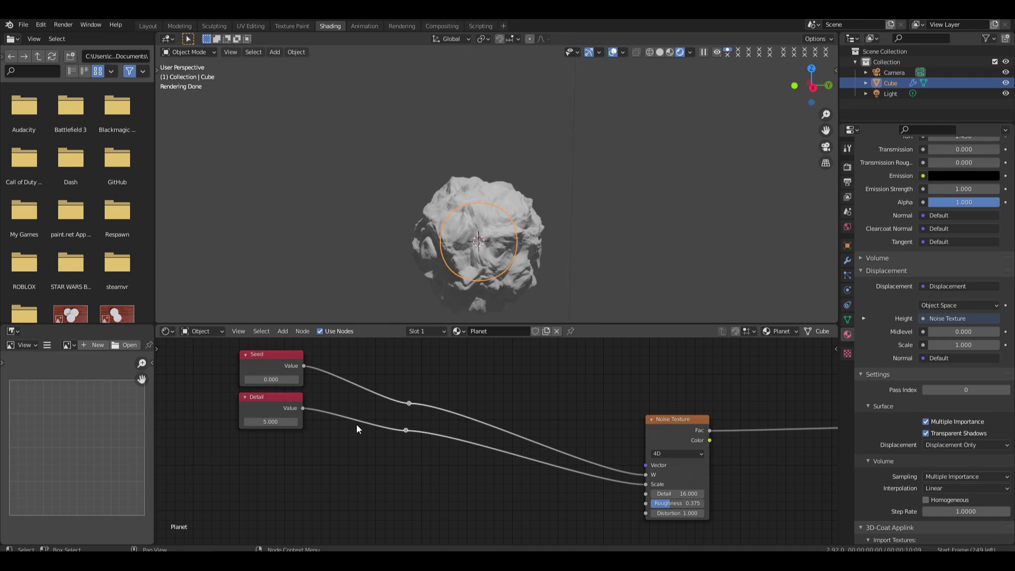
shift+right_drag(493, 523, 493, 523)
key(ctrl+z)
Try chaining more reroute points along the Seed and Detail links, and undo the latest ones
middle_drag(585, 405, 504, 411)
shift+right_drag(399, 415, 402, 534)
shift+right_drag(472, 523, 478, 423)
shift+right_drag(509, 419, 500, 544)
key(ctrl+z)
key(ctrl+z)
key(ctrl+z)
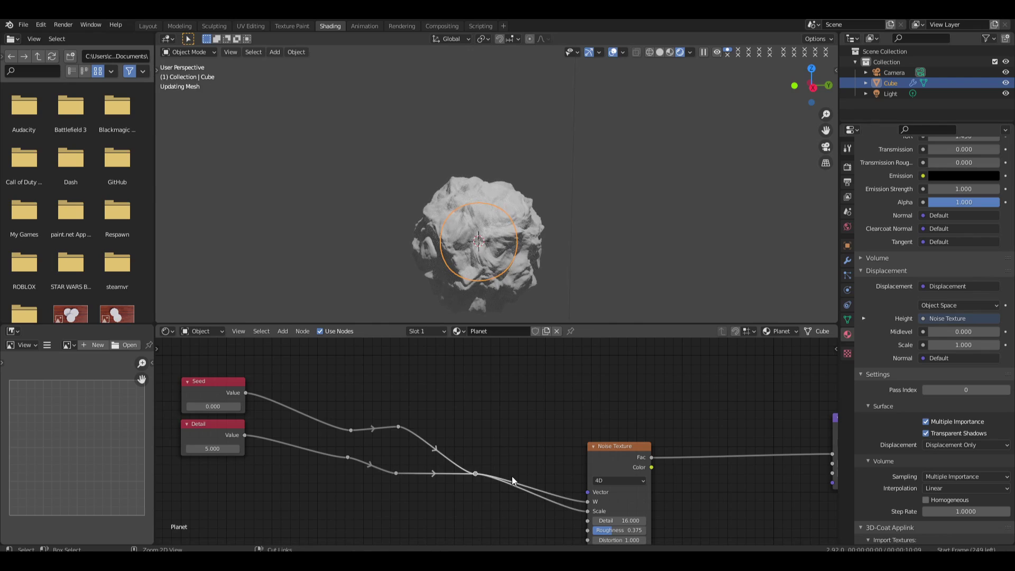
Try adding and moving one more reroute point on the links, and undo both changes
shift+right_drag(360, 424, 363, 499)
key(g)
click(443, 474)
key(ctrl+z)
key(ctrl+z)
middle_drag(655, 463, 316, 462)
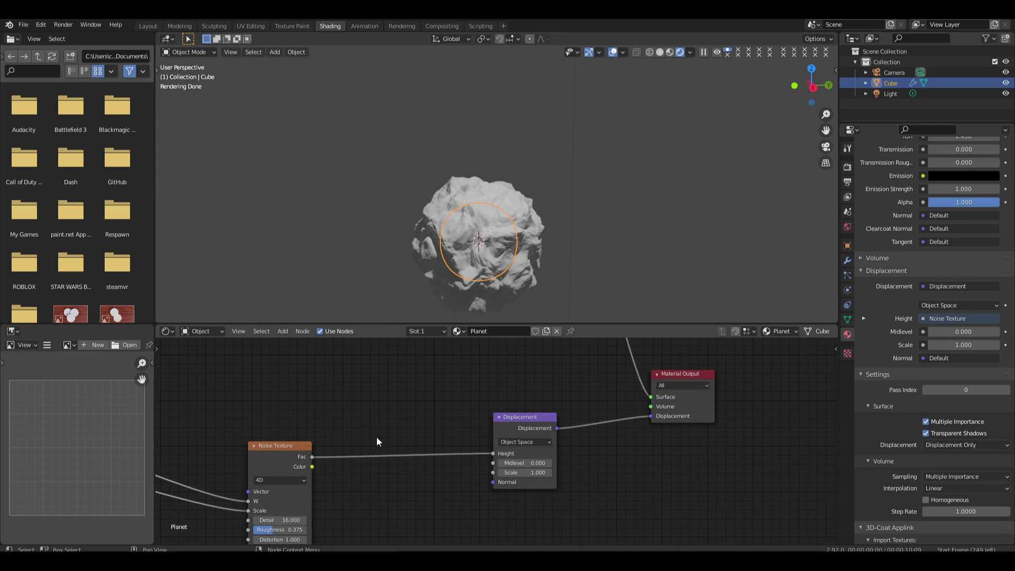
Open the add-on preferences and search for "node w"
click(21, 24)
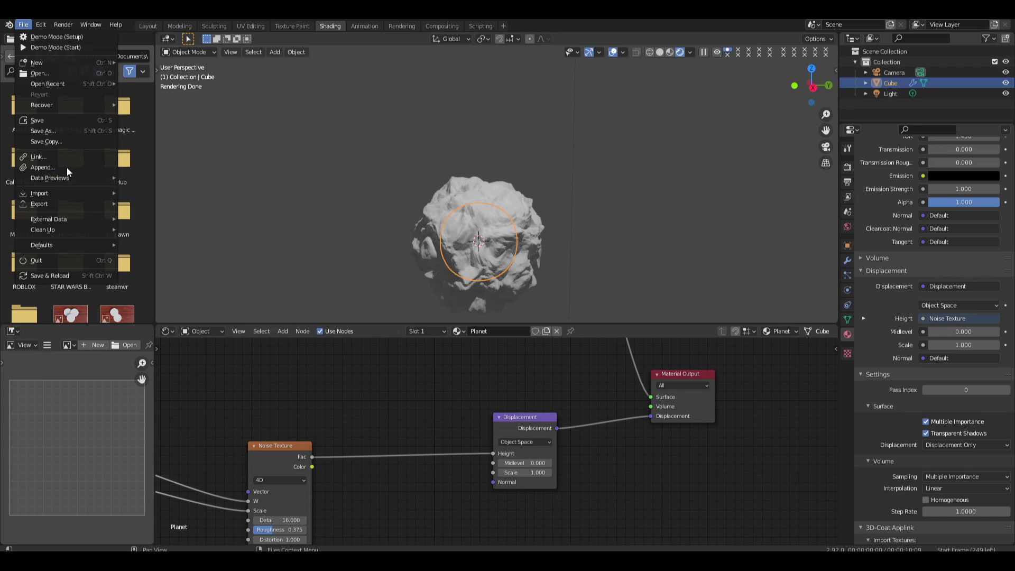
click(26, 24)
click(25, 24)
click(25, 24)
click(40, 25)
click(41, 25)
click(41, 25)
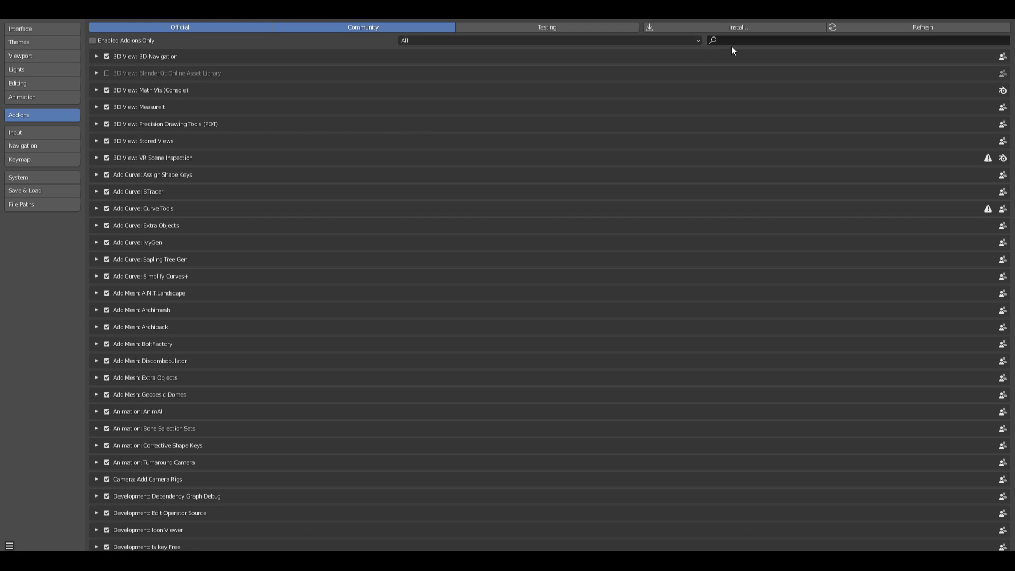
click(712, 42)
text(node w)
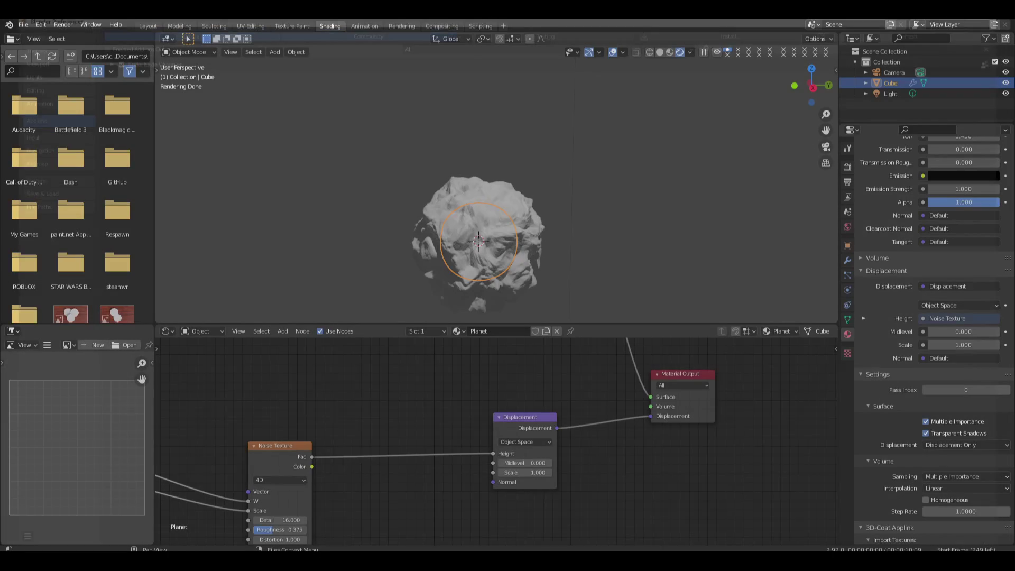
Insert a ColorRamp node on the link between the Noise Texture's Fac output and the Displacement height
middle_drag(503, 431, 564, 434)
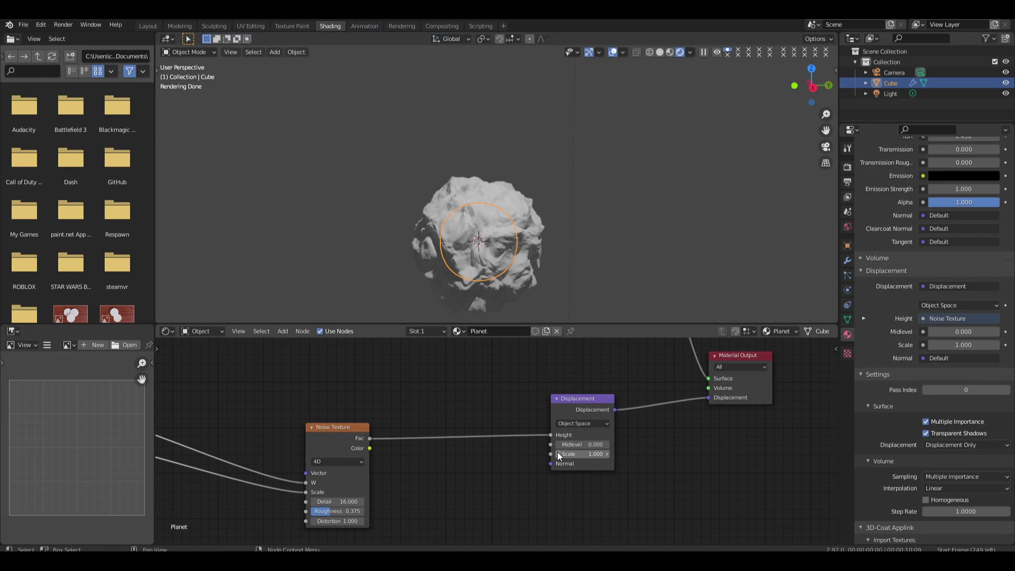
scroll(485, 430, up, 3)
key(shift+a)
click(377, 360)
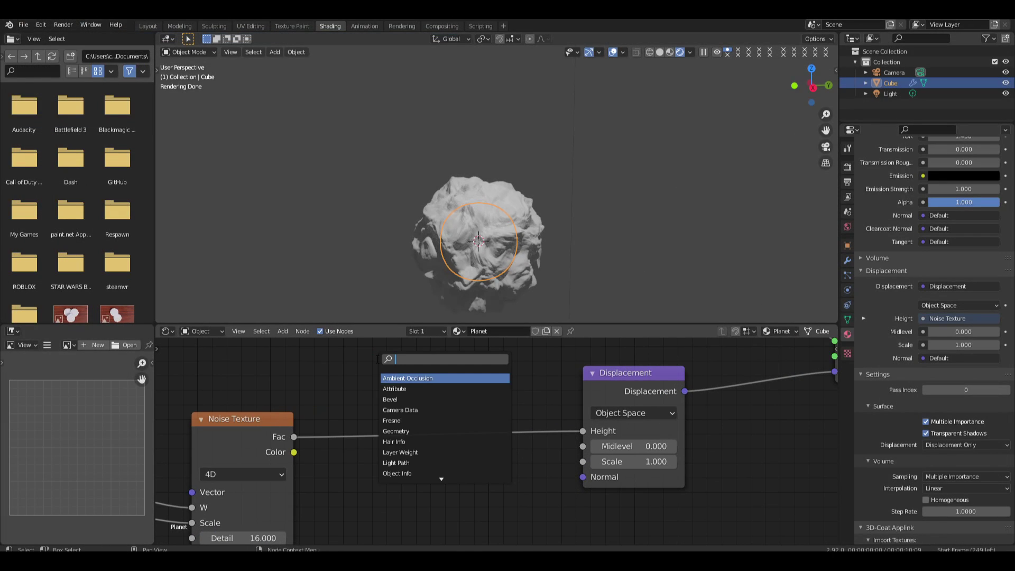
text(colorr)
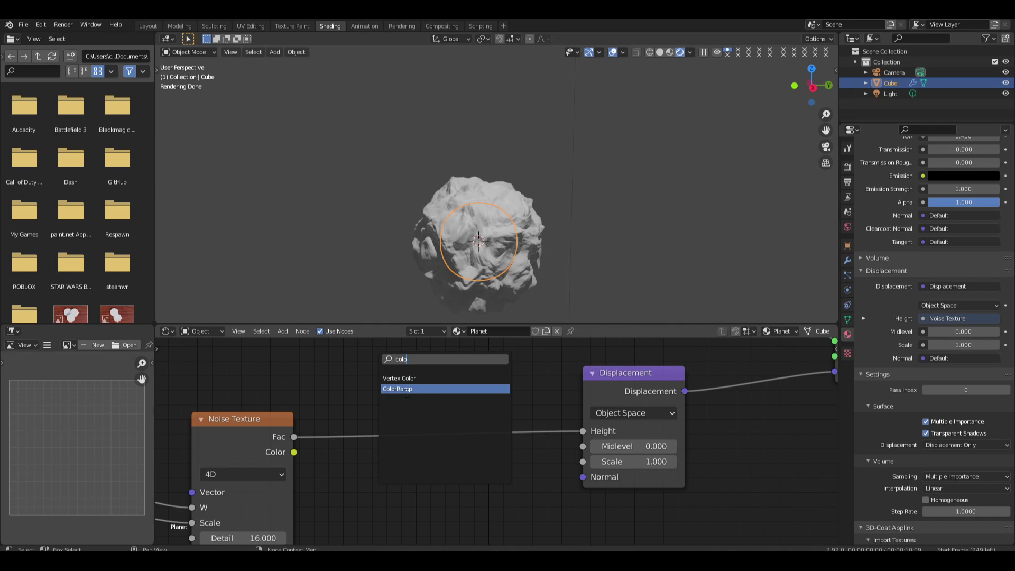
key(Return)
click(379, 398)
Set the ColorRamp interpolation to B-Spline and move its black stop to position 0.100
click(506, 430)
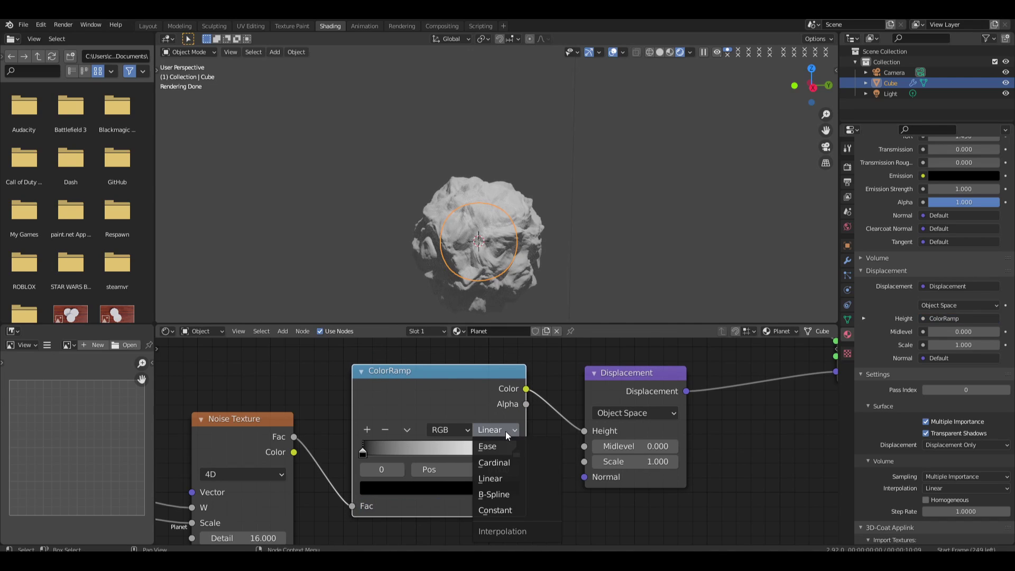
click(494, 494)
drag(369, 452, 385, 455)
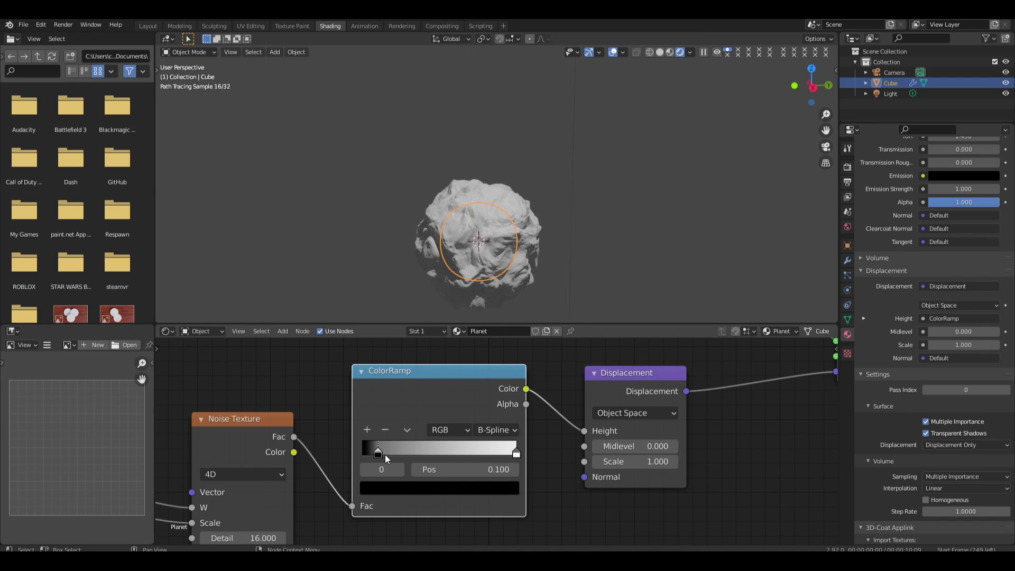
middle_drag(513, 238, 431, 265)
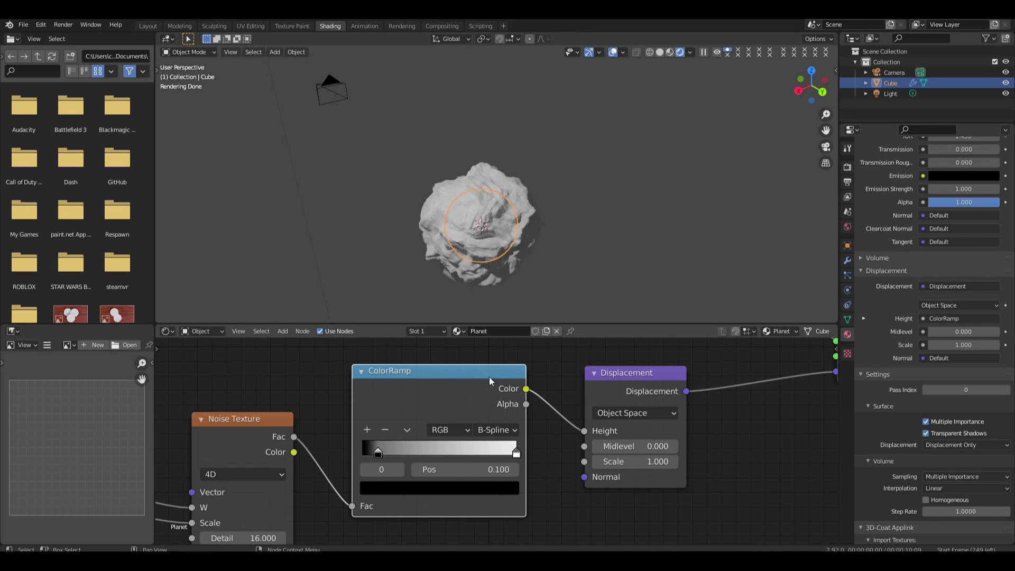
Preview the ColorRamp and Noise Texture outputs on the planet, and return to the Principled BSDF shading
ctrl+shift+click(448, 391)
middle_drag(466, 220, 542, 179)
scroll(543, 179, up, 4)
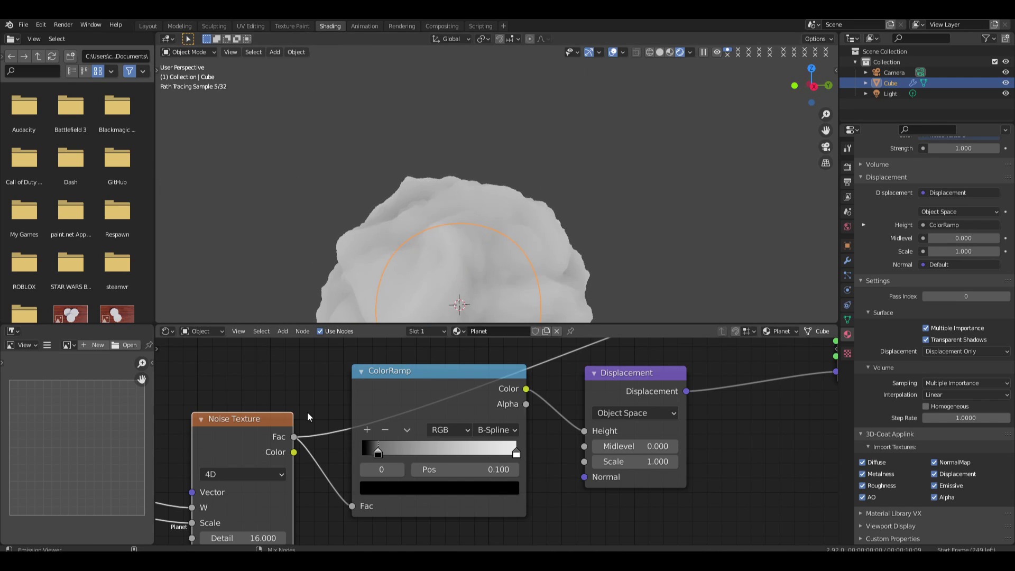
ctrl+shift+click(250, 437)
ctrl+shift+click(392, 386)
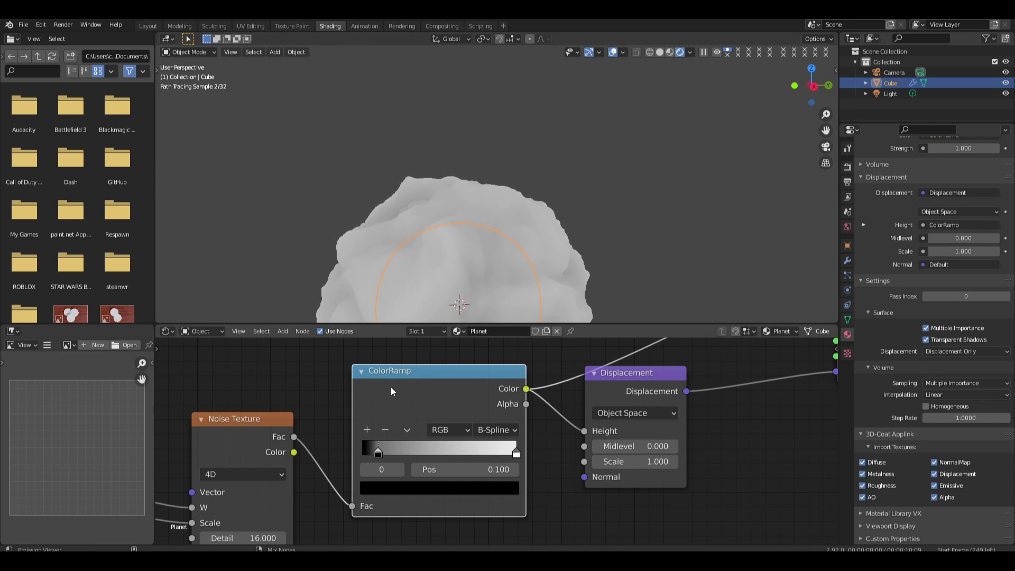
key(g)
mouse_move(404, 449)
mouse_down()
mouse_move(482, 437)
mouse_move(398, 440)
mouse_up()
scroll(459, 267, down, 5)
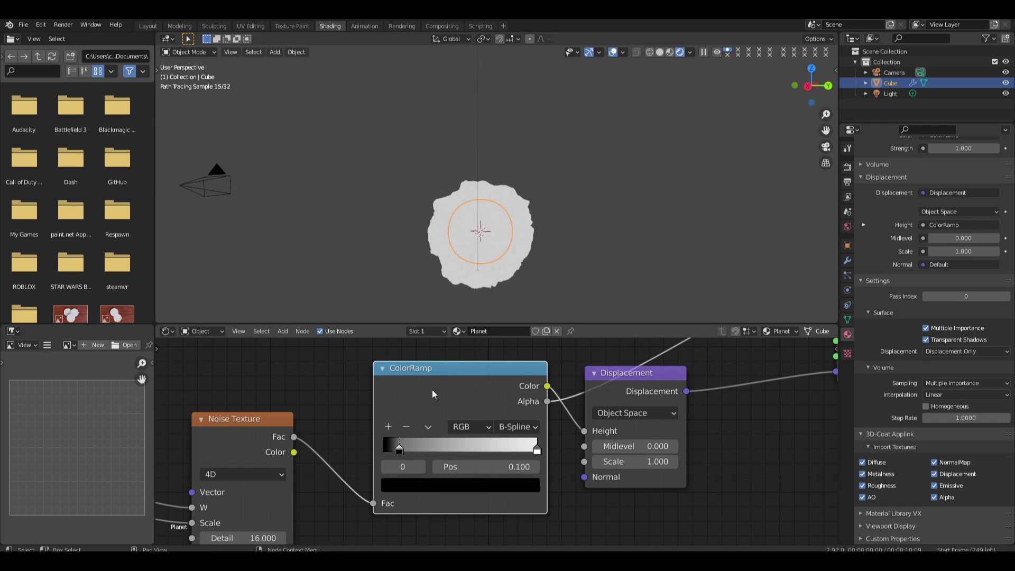
scroll(614, 362, down, 3)
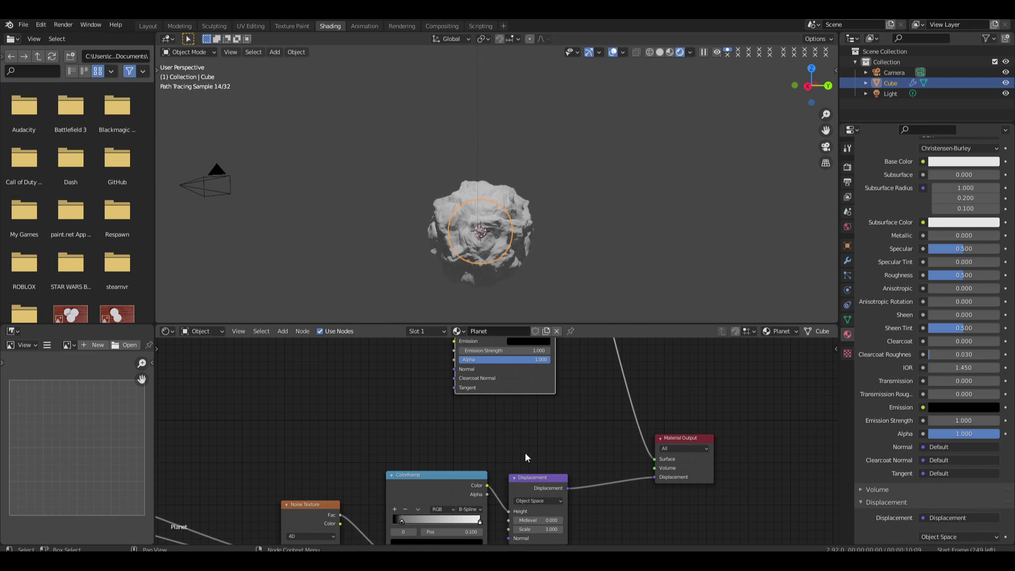
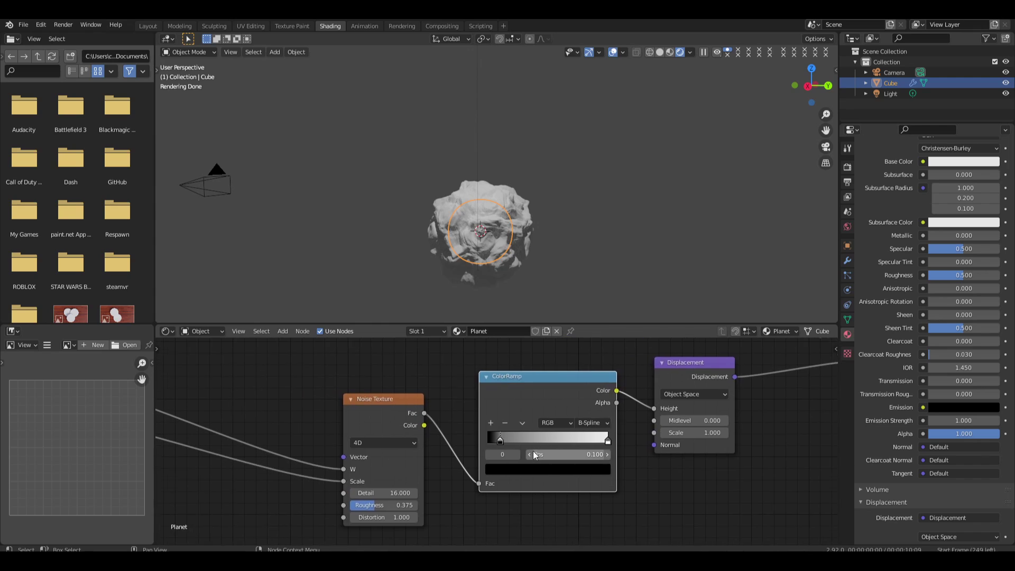
Move the Noise Texture and ColorRamp nodes together away from the Displacement node to free up space
scroll(496, 439, down, 3)
drag(362, 389, 533, 465)
key(g)
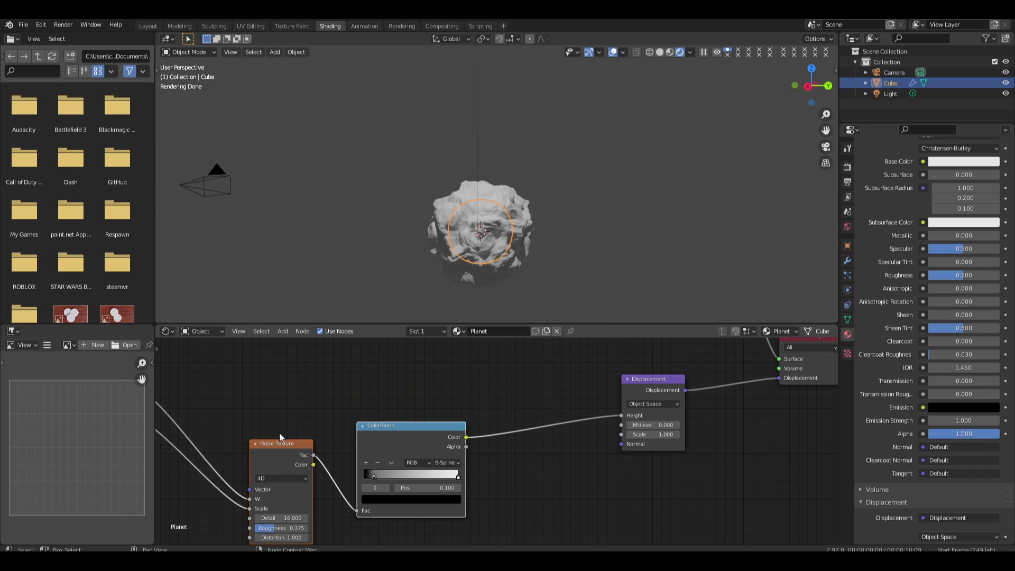
click(277, 408)
middle_drag(278, 408, 404, 403)
scroll(391, 396, up, 2)
key(shift+a)
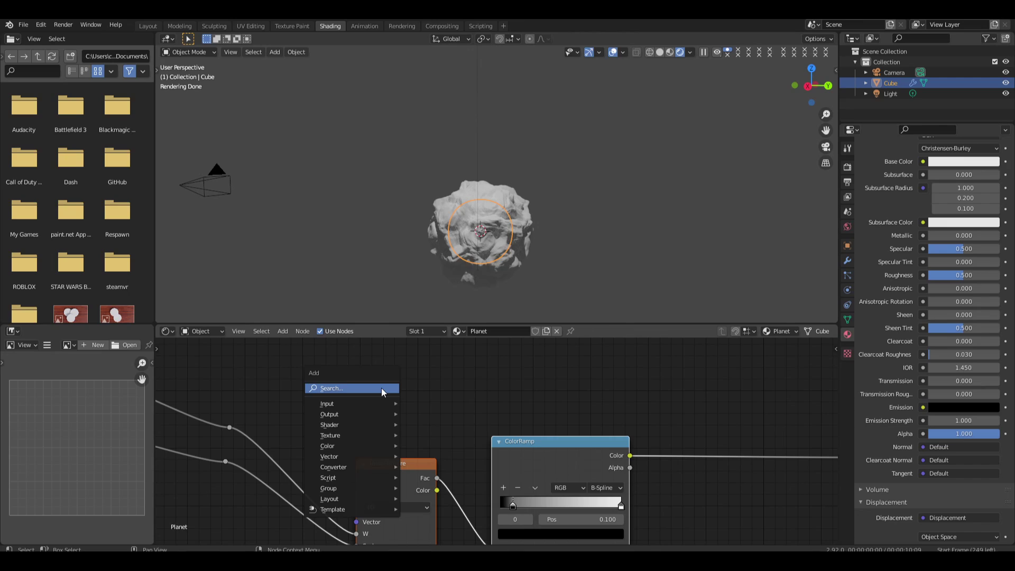
click(382, 388)
text(mush)
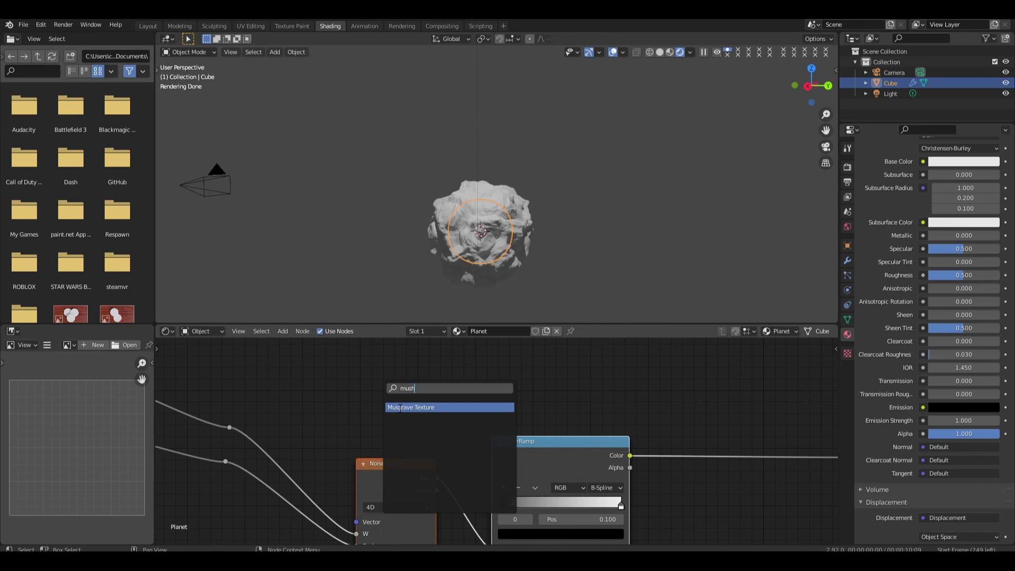
key(Escape)
Add a Musgrave Texture node above the Noise Texture and preview its height output on the planet
key(shift+a)
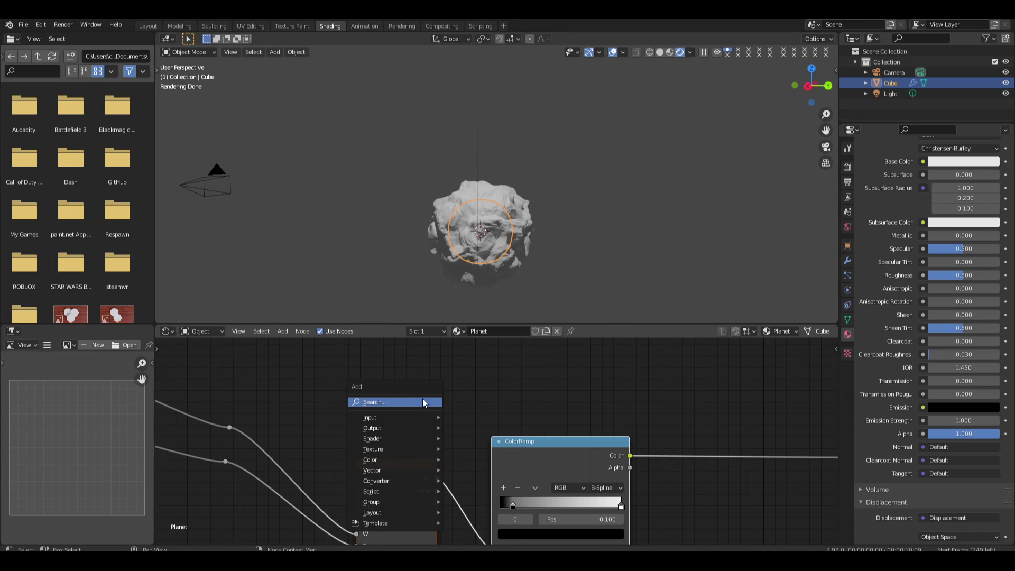
click(371, 402)
text(musg)
key(Return)
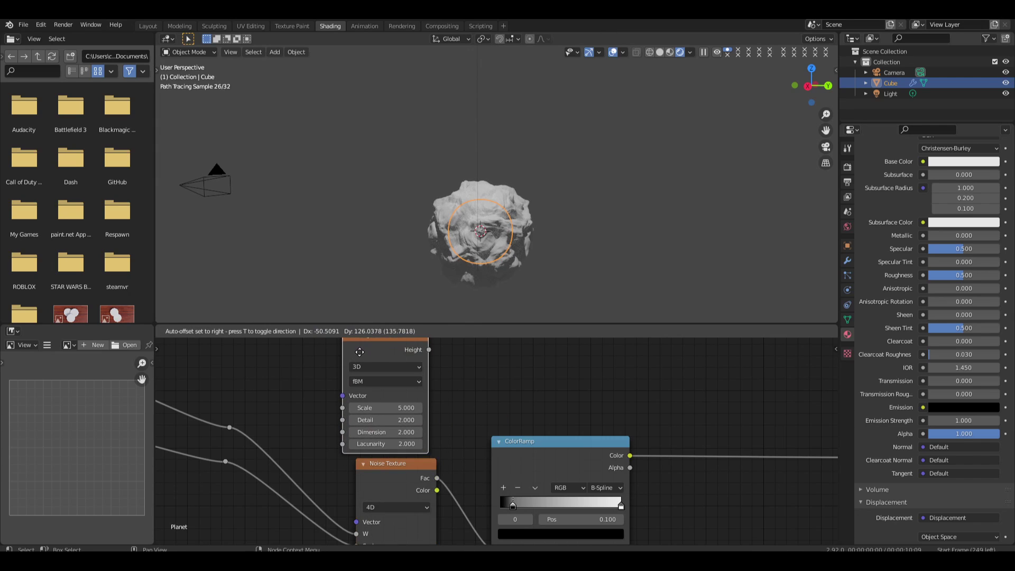
click(373, 349)
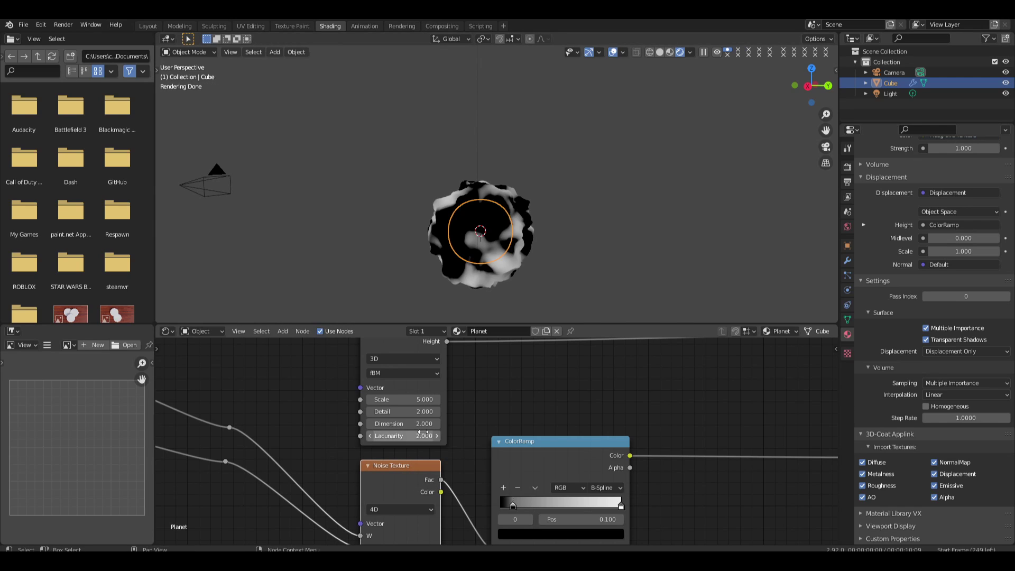
Switch the Musgrave Texture to 4D and connect the Seed reroute point to its W input
scroll(381, 418, up, 2)
scroll(370, 417, up, 4)
scroll(365, 410, down, 8)
middle_drag(280, 383, 426, 382)
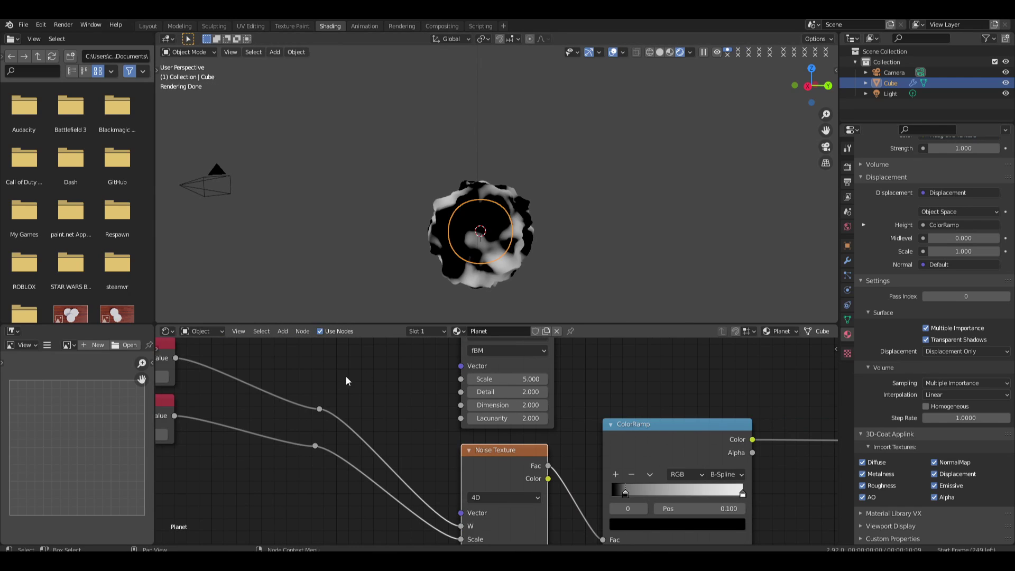
middle_drag(345, 378, 404, 428)
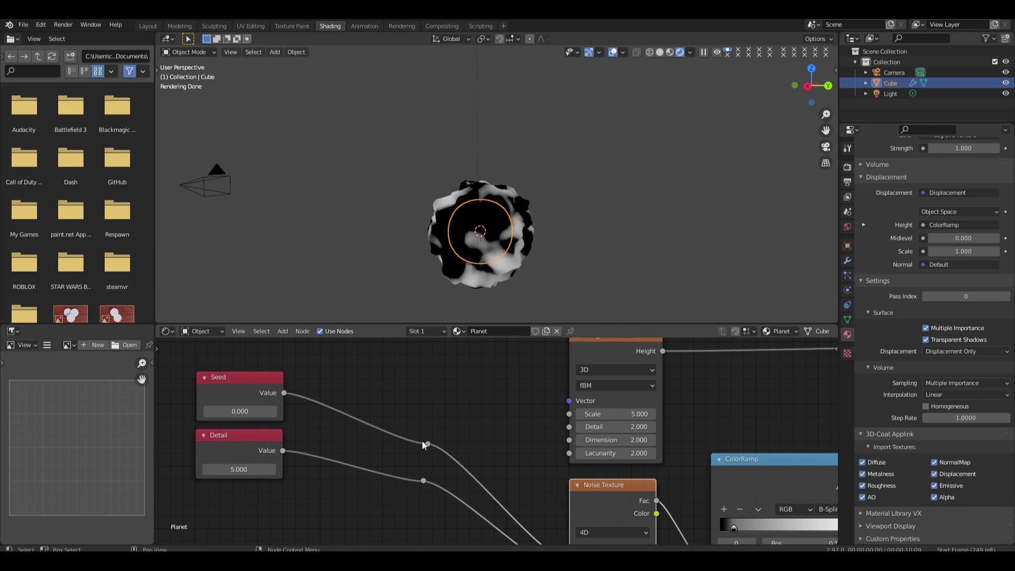
click(616, 369)
click(602, 426)
drag(604, 345, 604, 338)
drag(428, 444, 520, 426)
drag(572, 405, 570, 406)
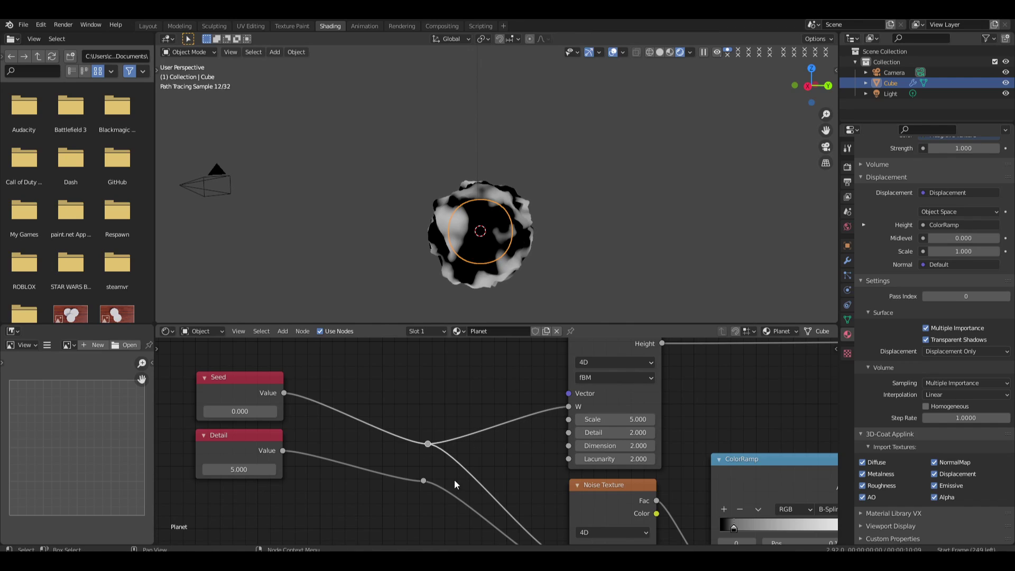
Connect the Detail reroute point to the Musgrave Scale, and set the texture's Detail to 16 and Dimension to 1
drag(424, 481, 444, 474)
drag(539, 453, 600, 437)
click(606, 448)
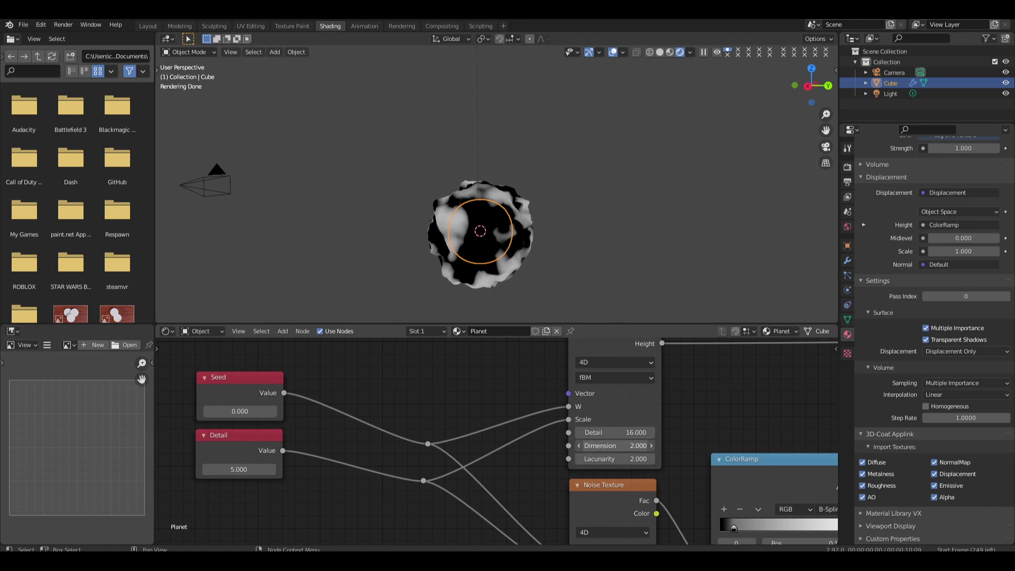
text(1)
key(Return)
scroll(531, 249, up, 5)
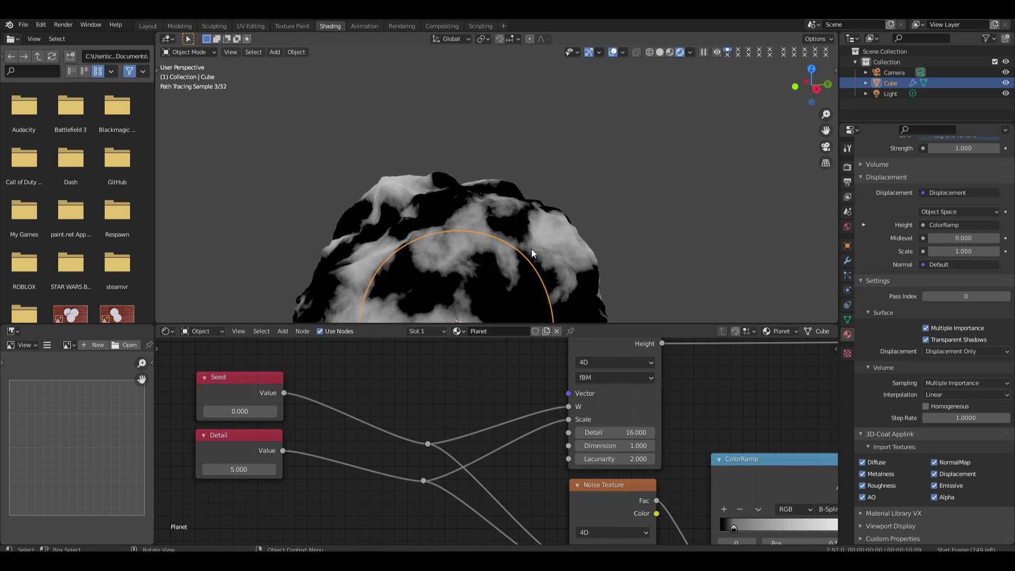
mouse_move(640, 442)
mouse_down()
mouse_move(603, 442)
mouse_move(644, 442)
mouse_move(635, 444)
mouse_up()
Insert a Math node after the Musgrave height output, set to Greater Than with a threshold of 0.100
middle_drag(715, 395, 505, 435)
key(shift+a)
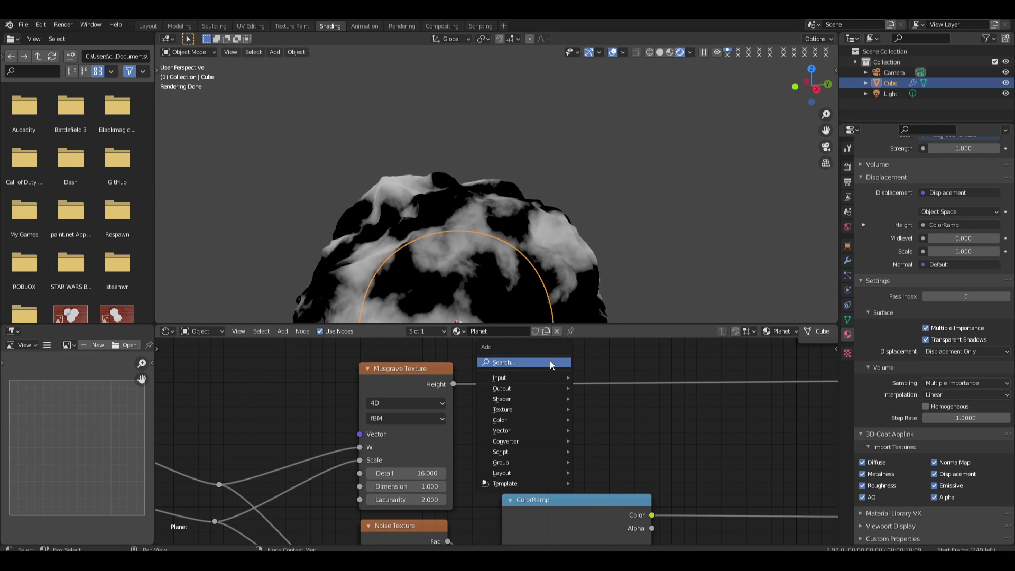
text(math)
click(563, 380)
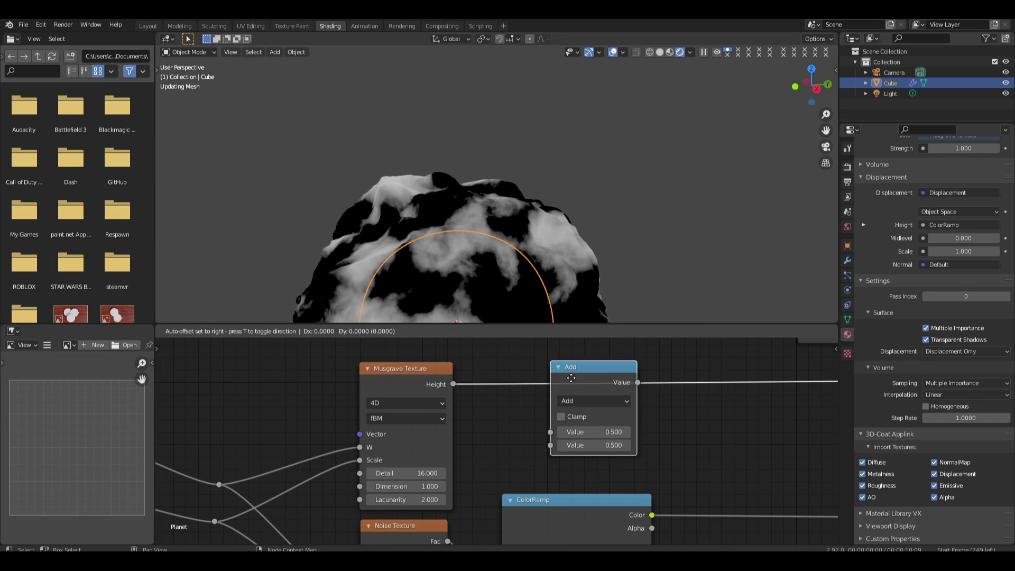
click(531, 370)
click(527, 392)
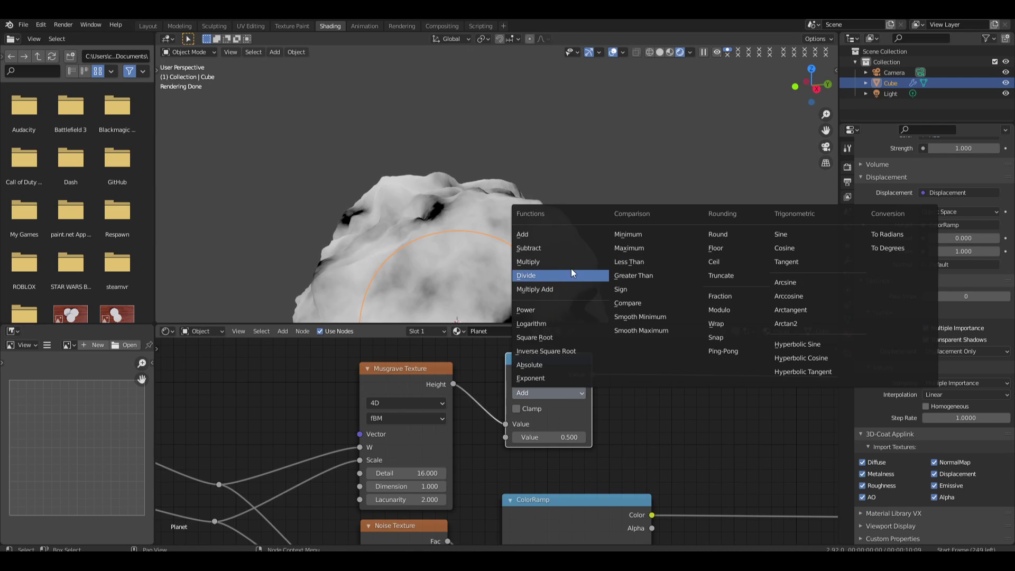
click(639, 276)
drag(549, 438, 526, 438)
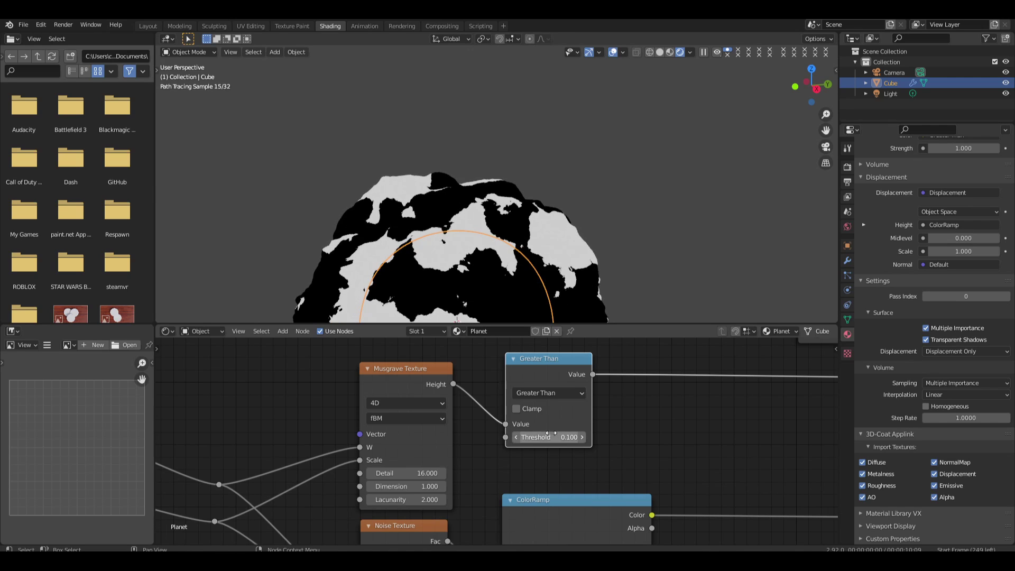
Duplicate the Seed value node and align the copy directly above the original
middle_drag(486, 426, 569, 414)
scroll(570, 414, down, 7)
middle_drag(514, 245, 406, 210)
scroll(446, 235, down, 8)
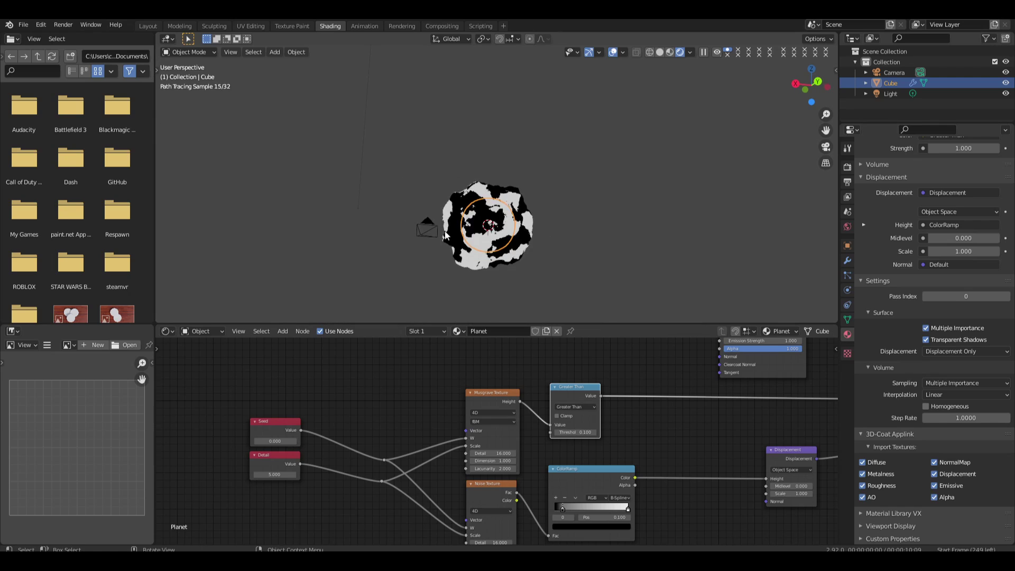
middle_drag(410, 396, 498, 403)
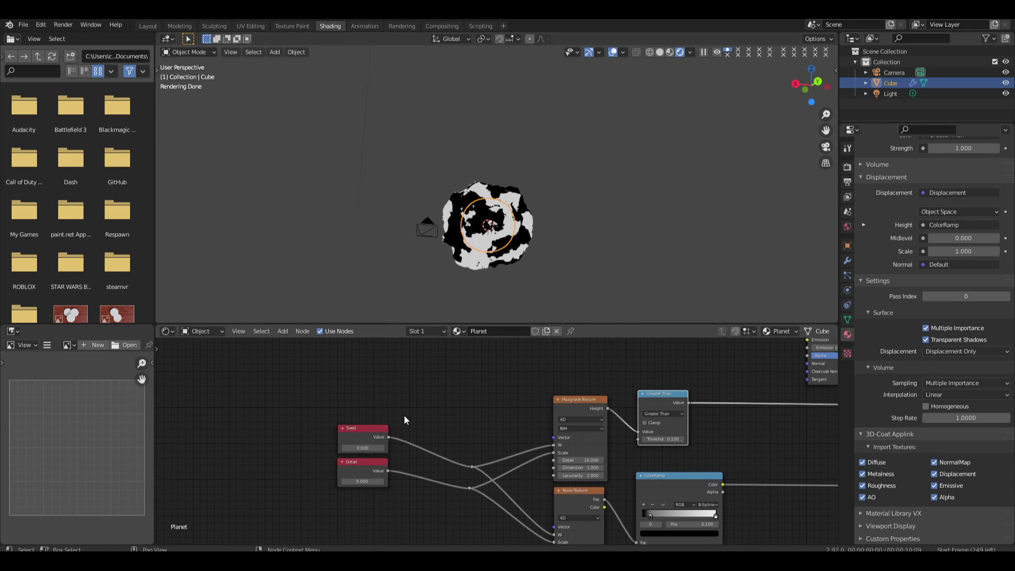
click(370, 430)
key(shift+d)
click(426, 400)
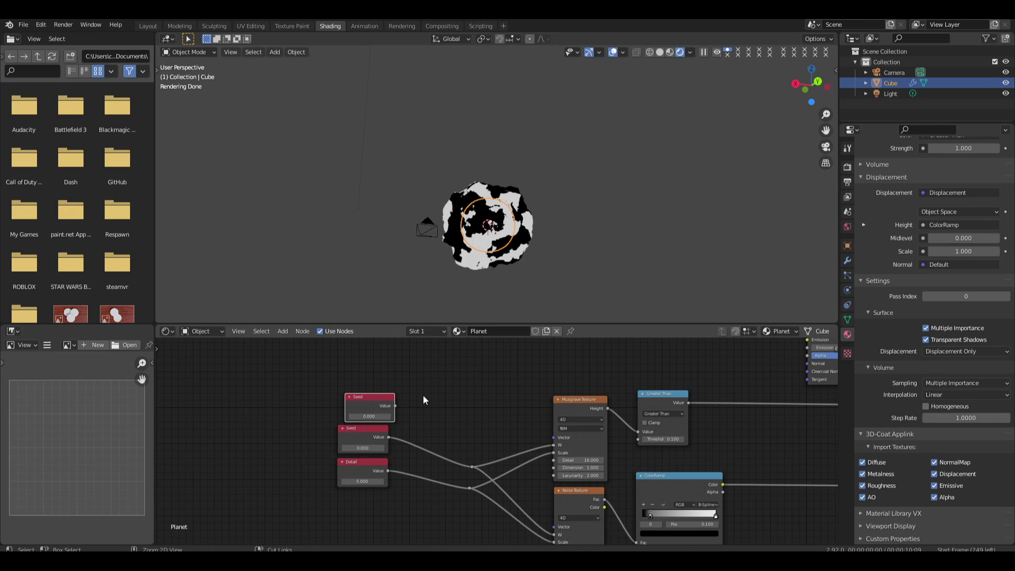
key(g)
click(401, 396)
Label the duplicated value node Sea Level and connect it to the Greater Than threshold
key(F2)
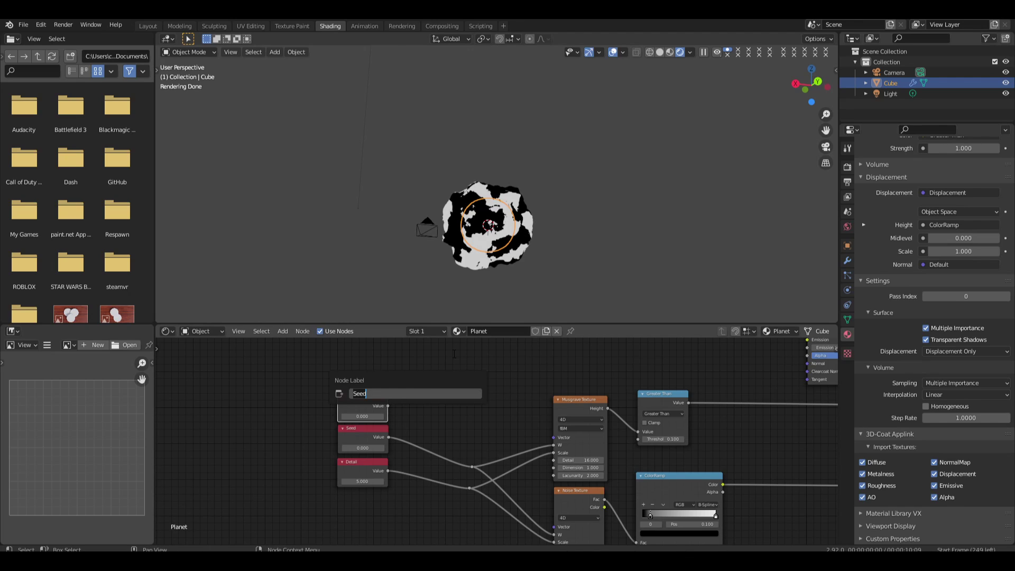
text(Sea Level)
key(Return)
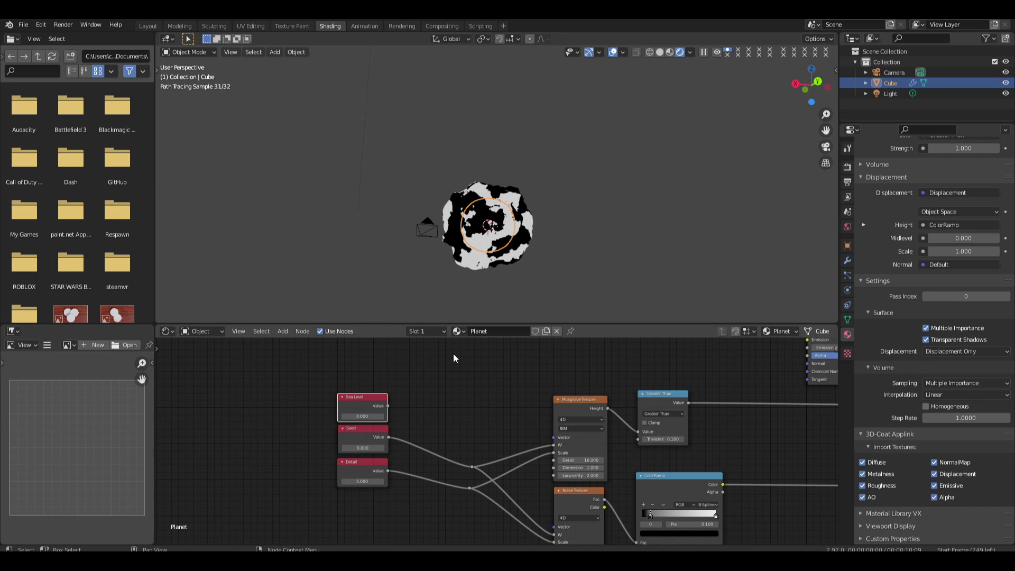
drag(388, 405, 639, 440)
middle_drag(558, 254, 687, 265)
scroll(687, 265, up, 4)
middle_drag(495, 267, 532, 243)
Insert a reroute point on the link from the Greater Than output to the Viewer
middle_drag(655, 414, 539, 416)
scroll(524, 426, down, 4)
scroll(534, 420, up, 3)
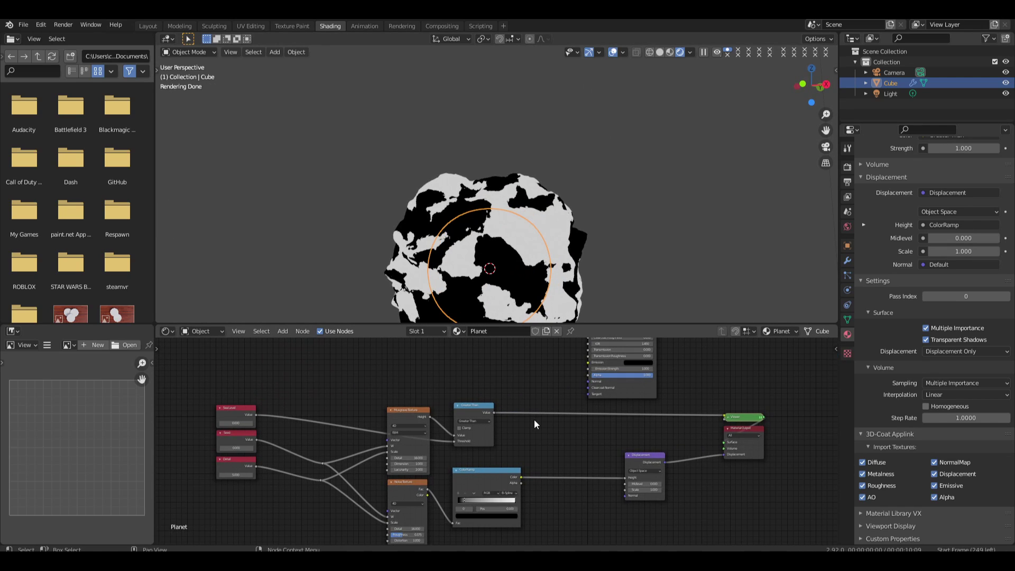
middle_drag(591, 438, 523, 439)
scroll(482, 398, up, 2)
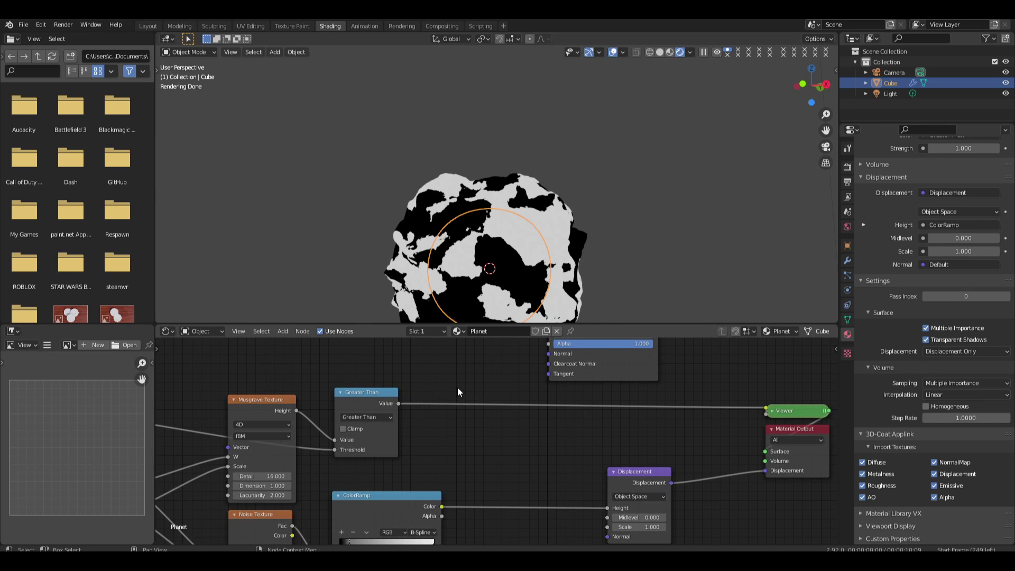
mouse_move(466, 380)
alt+right_down()
mouse_move(467, 456)
mouse_move(469, 363)
alt+right_up()
key(ctrl+z)
scroll(503, 417, up, 2)
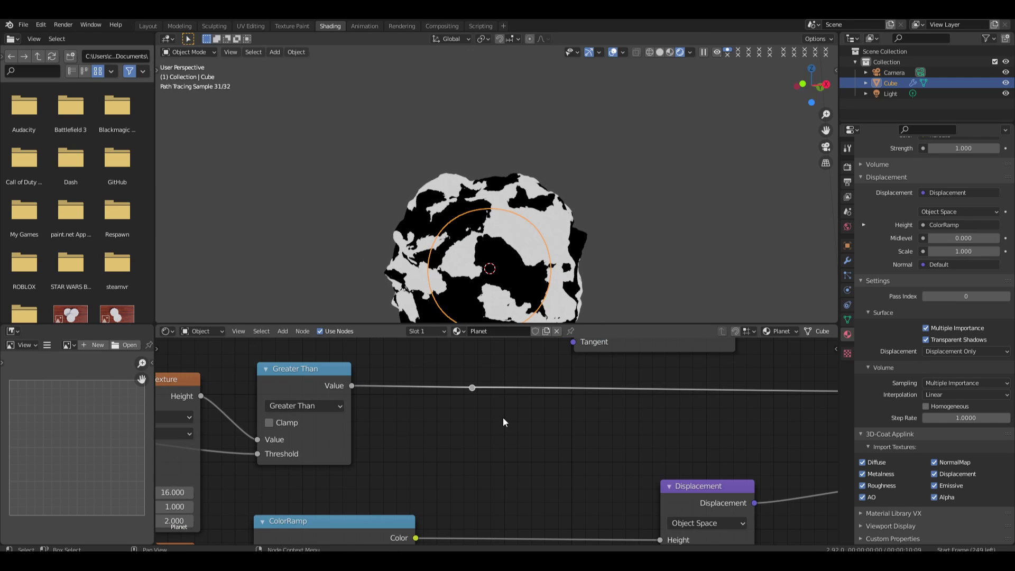
scroll(532, 438, down, 2)
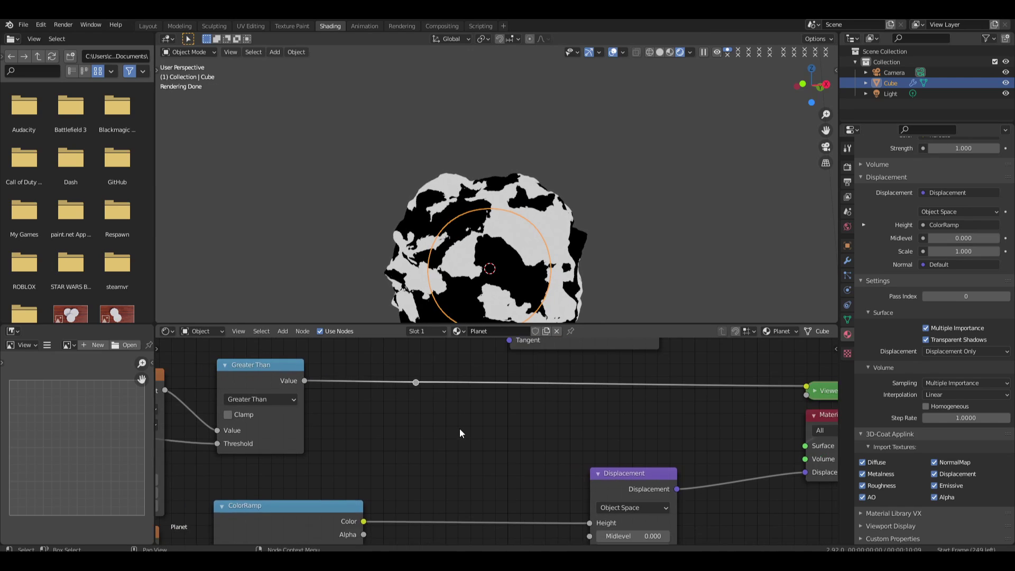
Add an Invert node, feed the rerouted Greater Than mask into its Color input, and preview the inverted result
key(shift+a)
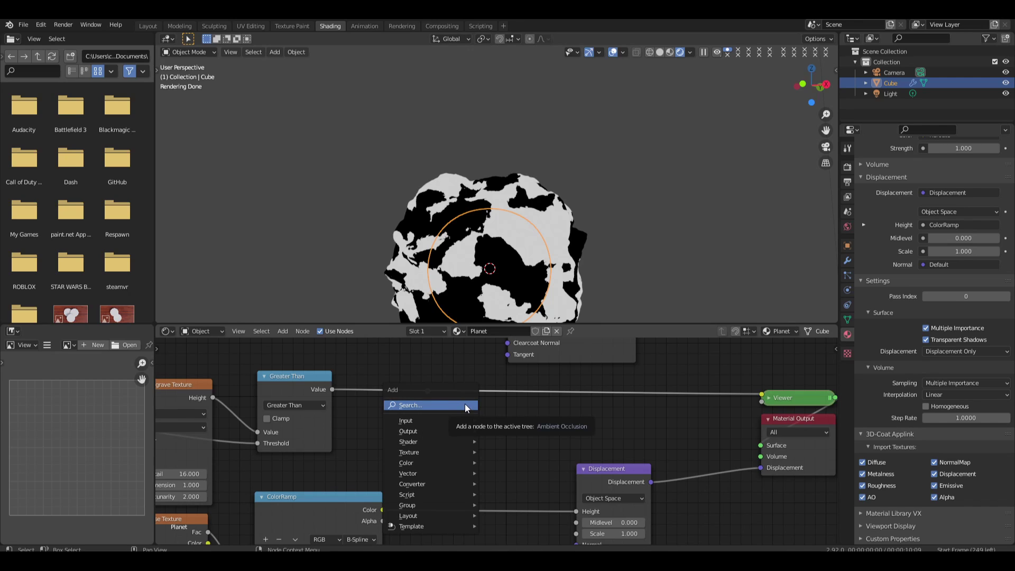
click(464, 404)
text(im)
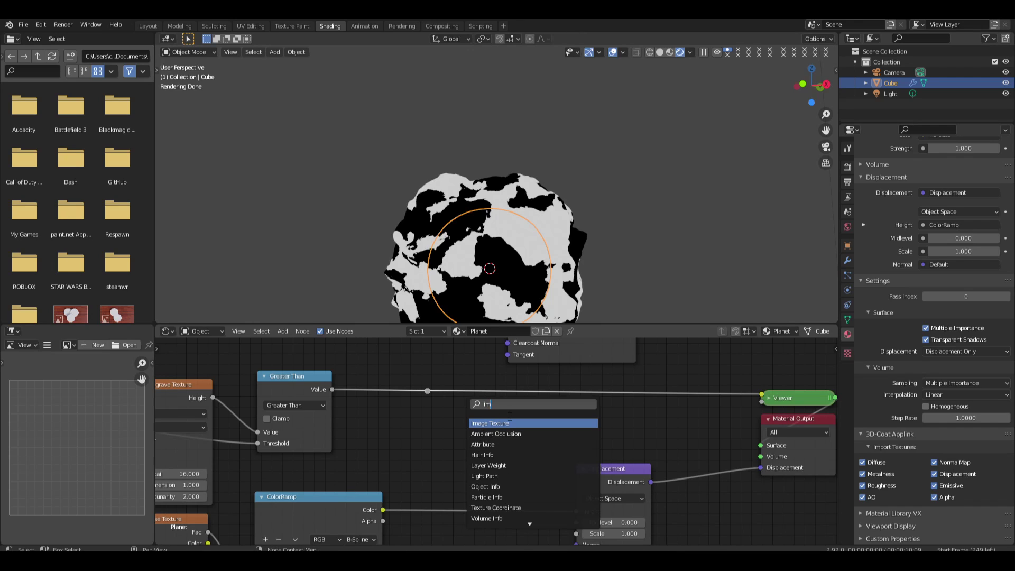
key(BackSpace)
text(nvert)
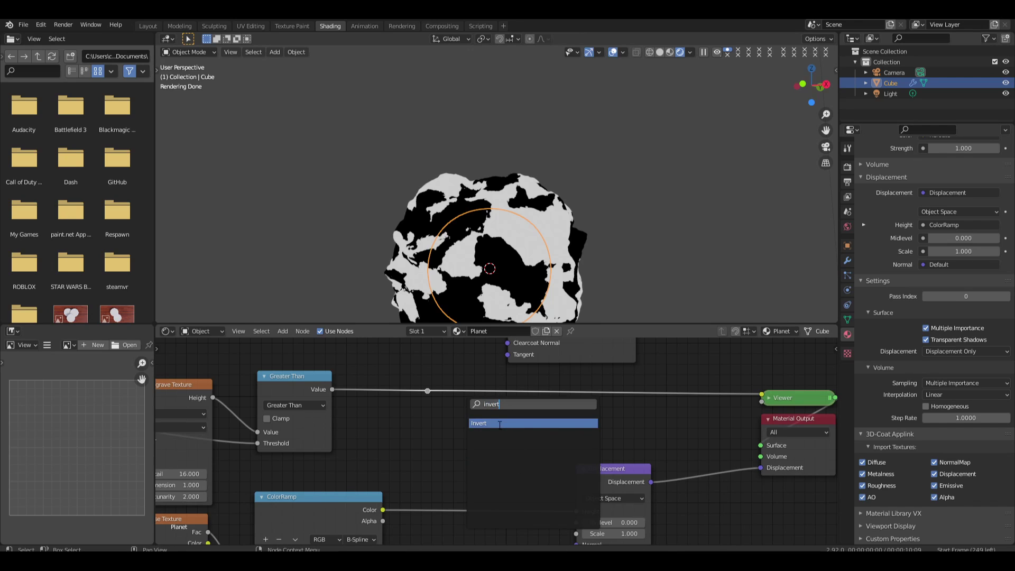
click(500, 424)
click(500, 425)
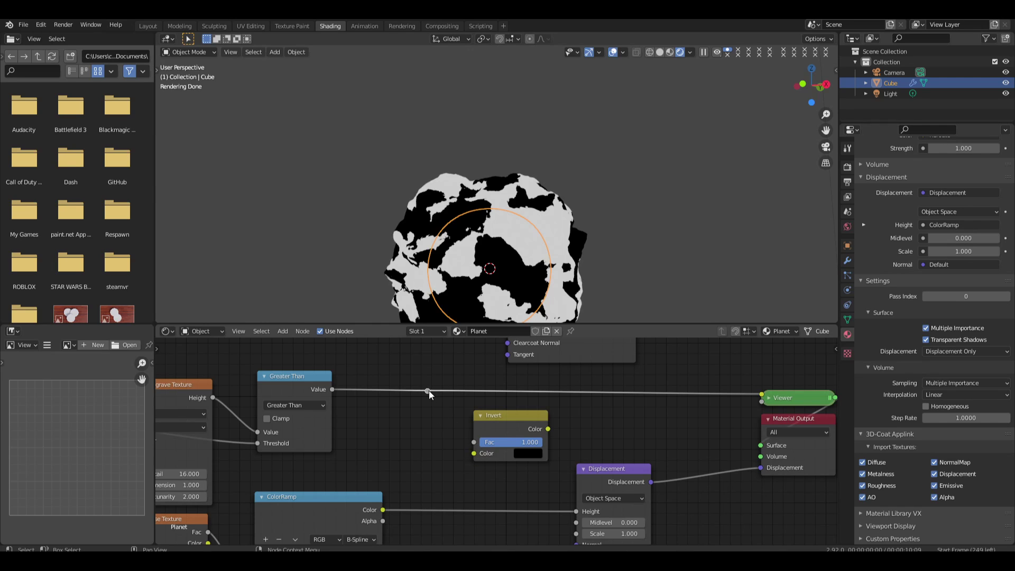
drag(428, 391, 474, 453)
ctrl+shift+click(499, 420)
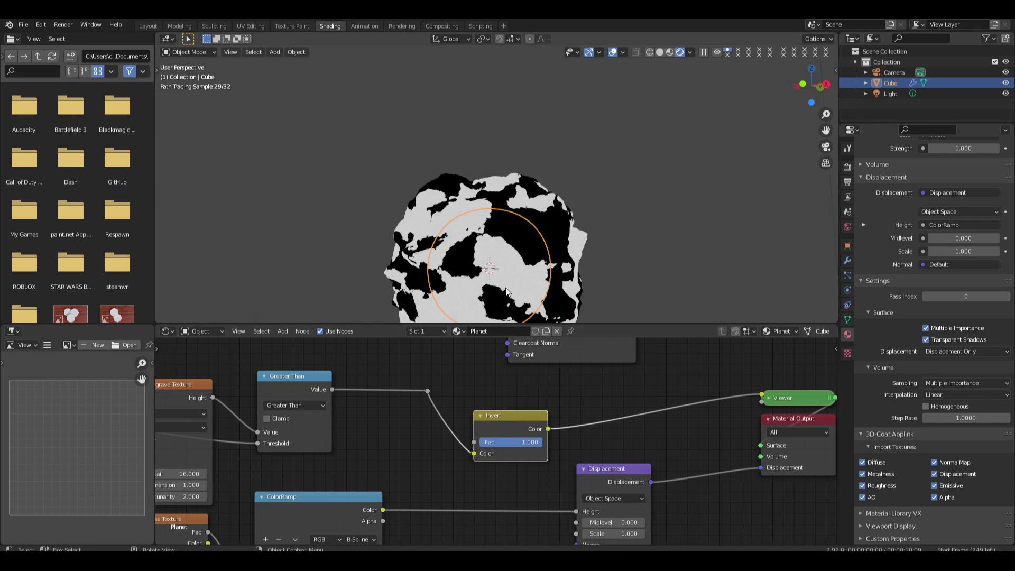
Move the Invert node and the reroute point closer to the Greater Than node to tidy the mask chain
mouse_move(506, 292)
middle_down()
mouse_move(470, 242)
mouse_move(592, 228)
mouse_move(593, 246)
middle_up()
drag(528, 414, 503, 407)
drag(452, 375, 420, 399)
key(g)
click(392, 411)
drag(486, 414, 463, 415)
click(539, 441)
middle_drag(537, 444, 491, 411)
scroll(494, 411, down, 3)
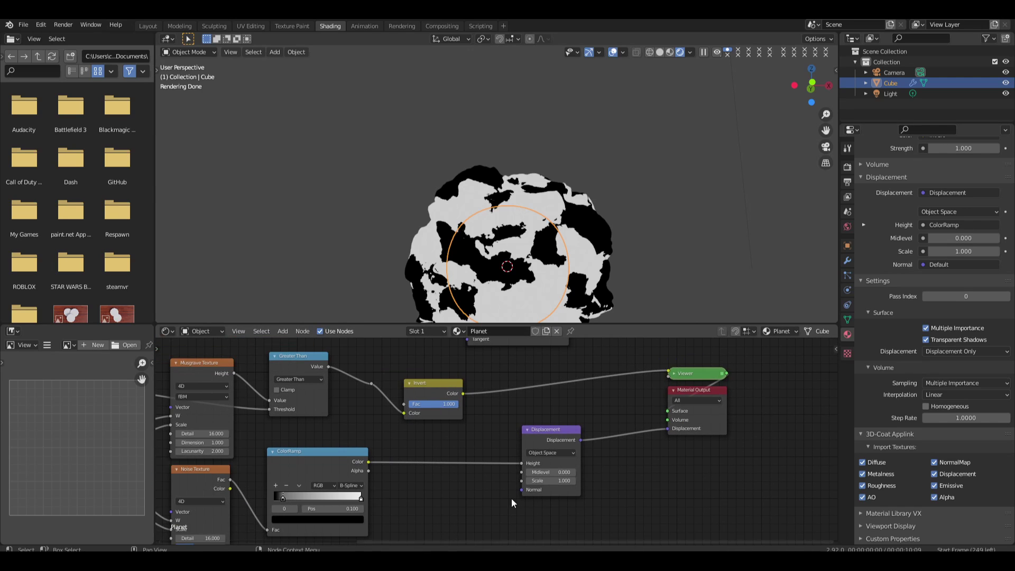
Move the Displacement and output nodes away from the mask chain and insert a MixRGB node between Invert and the Viewer
drag(512, 498, 689, 370)
key(g)
click(723, 417)
key(shift+a)
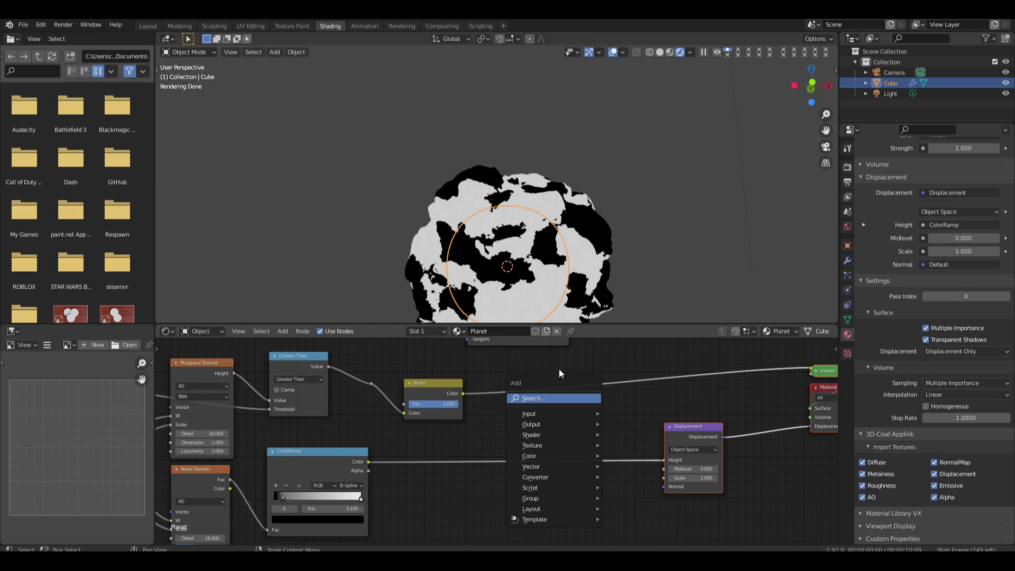
click(550, 395)
text(mix)
click(574, 425)
click(555, 406)
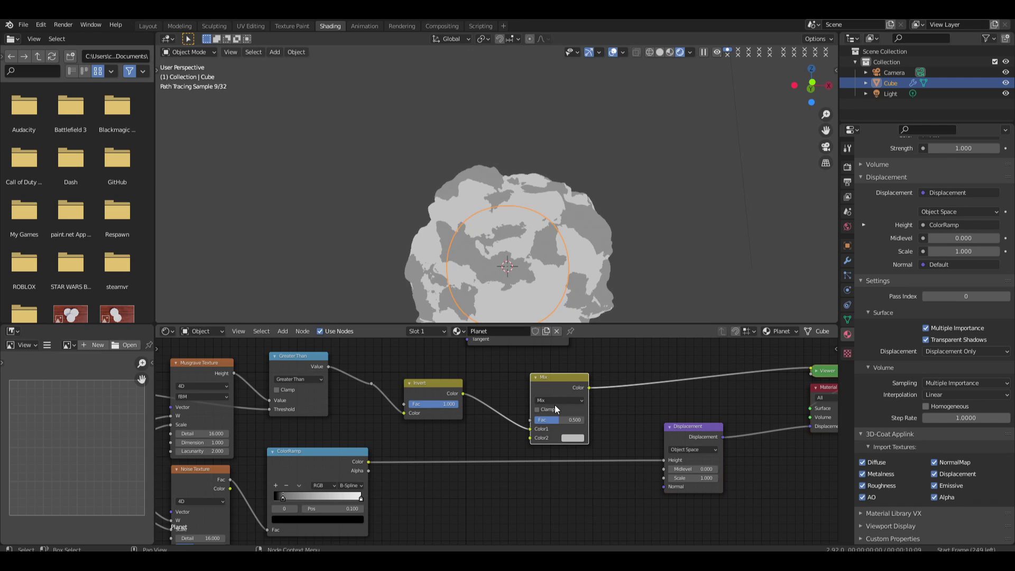
Connect the ColorRamp color to Color2 of the Mix node, set Fac to 0.900, and link its output to Displacement Height
drag(368, 462, 530, 438)
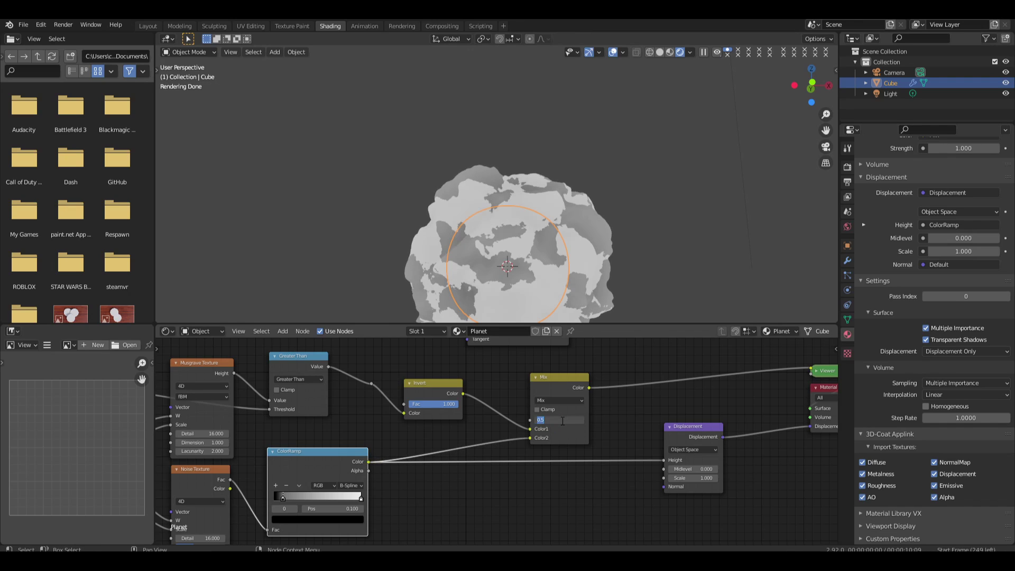
key(Return)
drag(588, 388, 664, 460)
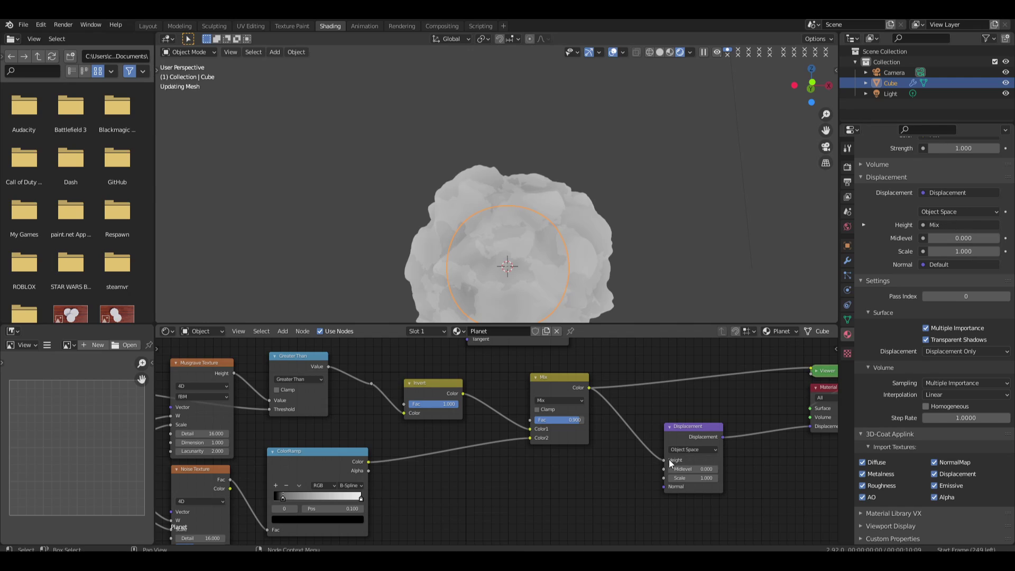
middle_drag(636, 280, 623, 262)
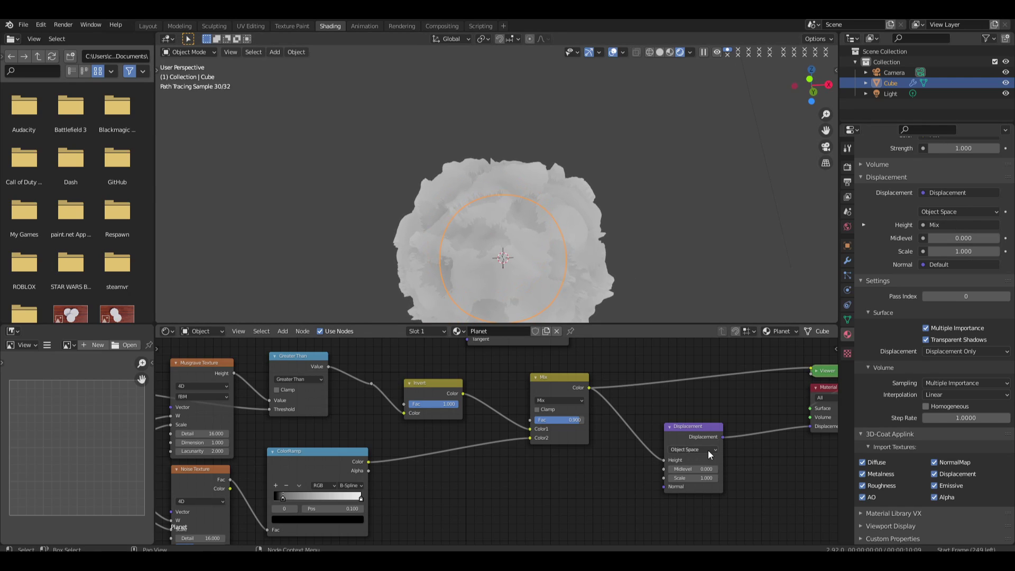
Preview the Principled BSDF, Invert, Greater Than and Mix node outputs on the planet one after another
middle_drag(720, 402, 656, 480)
ctrl+shift+click(524, 417)
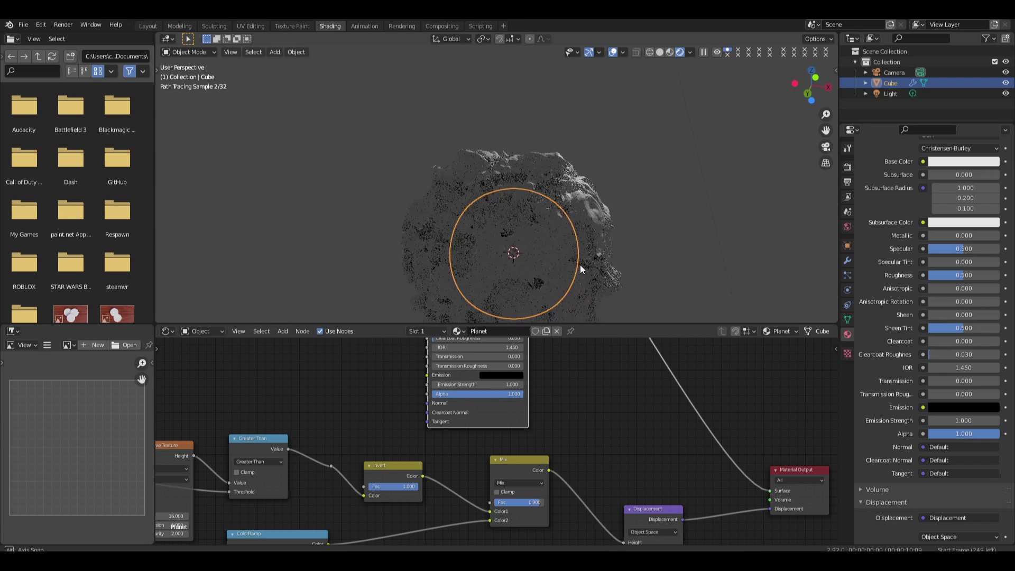
ctrl+shift+click(408, 471)
middle_drag(587, 233, 623, 310)
ctrl+shift+click(259, 449)
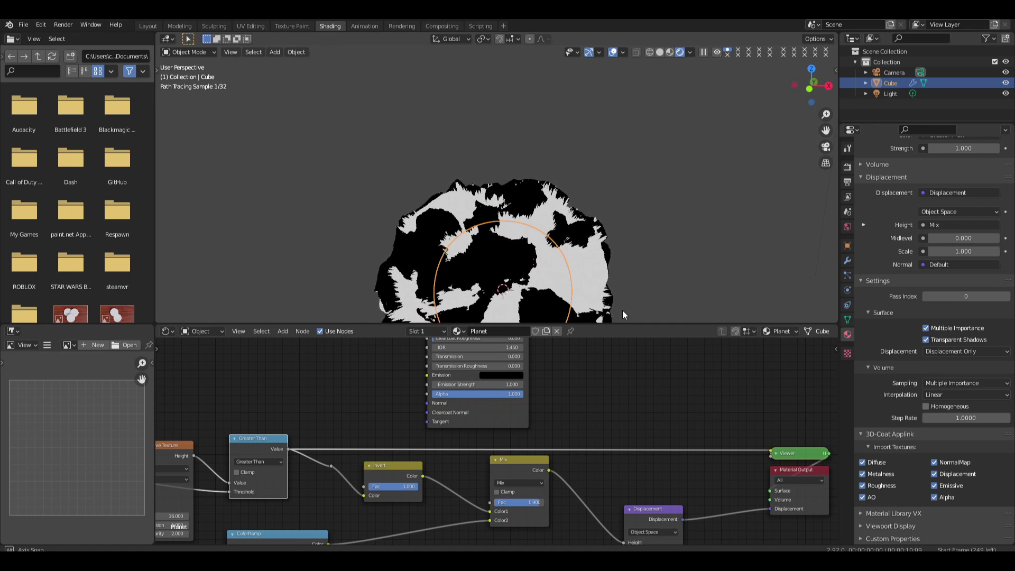
ctrl+shift+click(522, 467)
Route the Principled BSDF back to the Material Output surface and inspect the displaced planet from several sides
middle_drag(580, 424, 571, 506)
scroll(571, 506, down, 2)
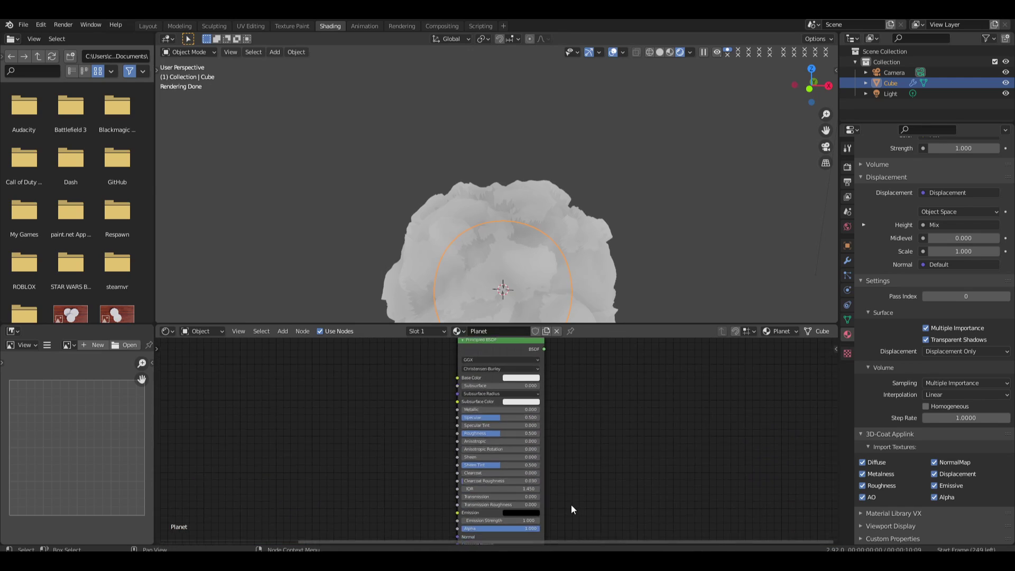
scroll(571, 504, down, 1)
scroll(551, 405, down, 4)
middle_drag(539, 465, 532, 434)
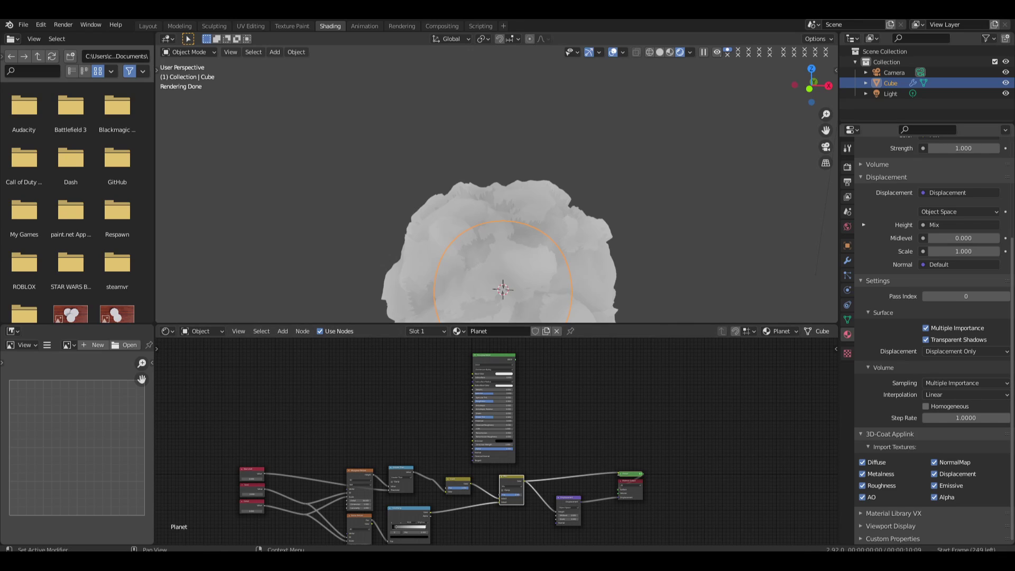
middle_drag(550, 449, 633, 470)
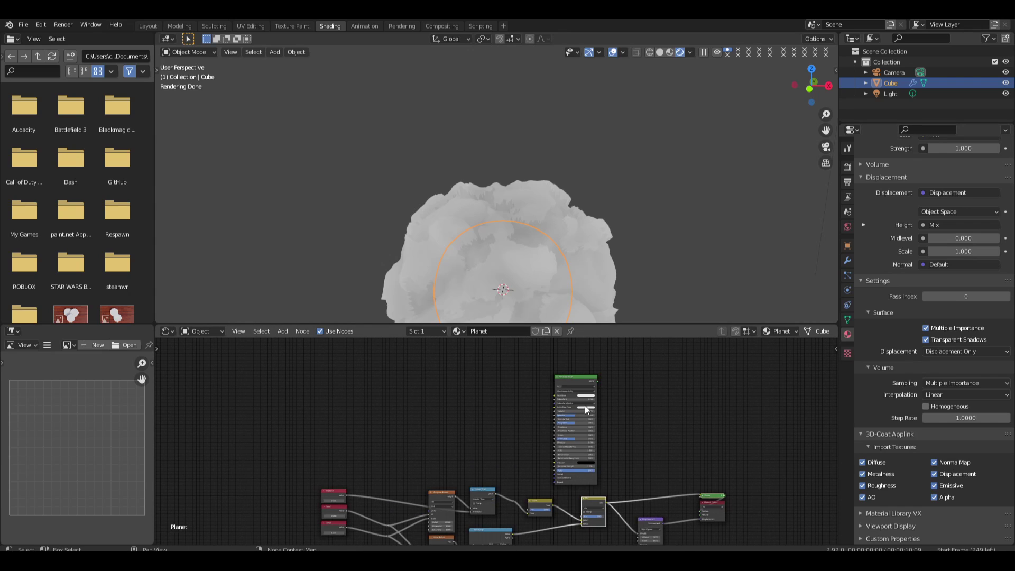
ctrl+shift+click(572, 381)
middle_drag(598, 275, 574, 240)
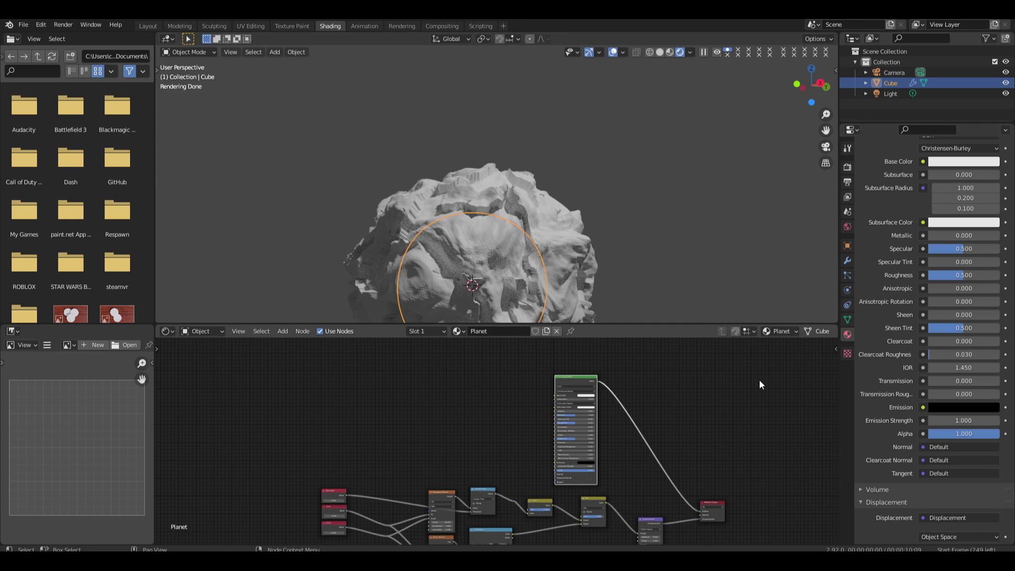
middle_drag(492, 421, 605, 433)
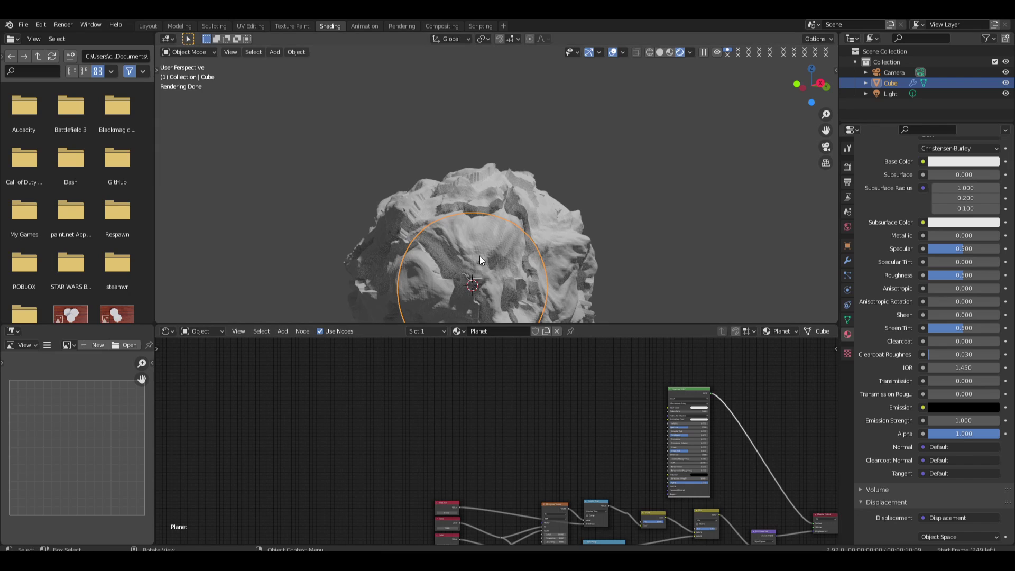
middle_drag(480, 256, 528, 188)
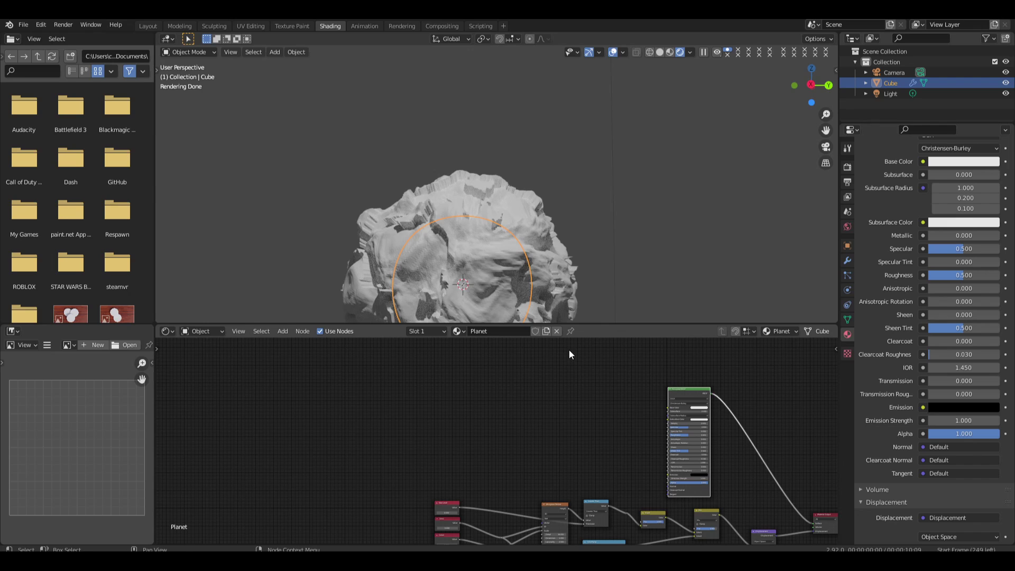
Shade the planet smooth and enable Auto Smooth at 30° in its mesh normals
mouse_move(557, 206)
middle_down()
mouse_move(500, 195)
mouse_move(550, 196)
middle_up()
right_click(551, 195)
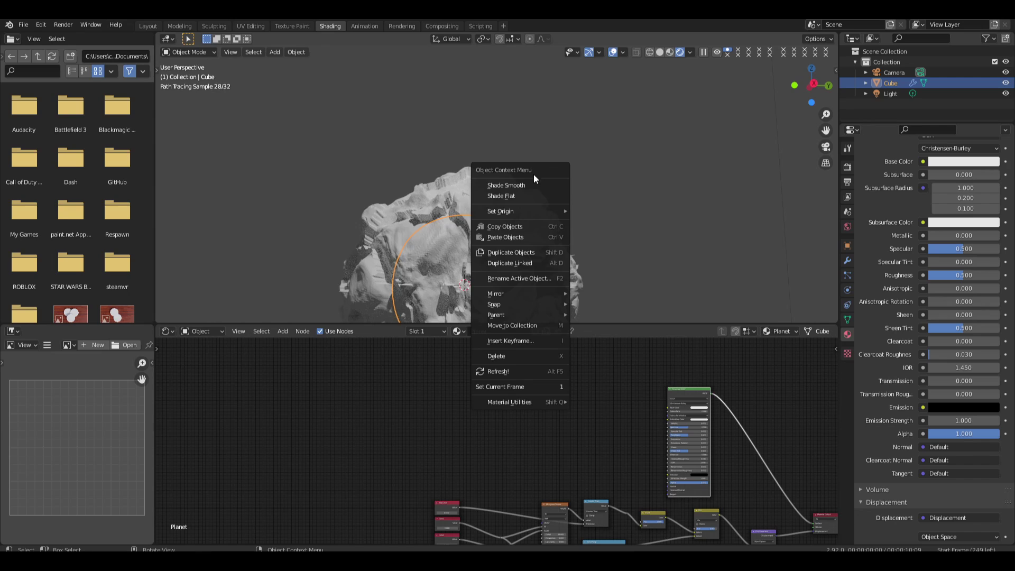
click(528, 186)
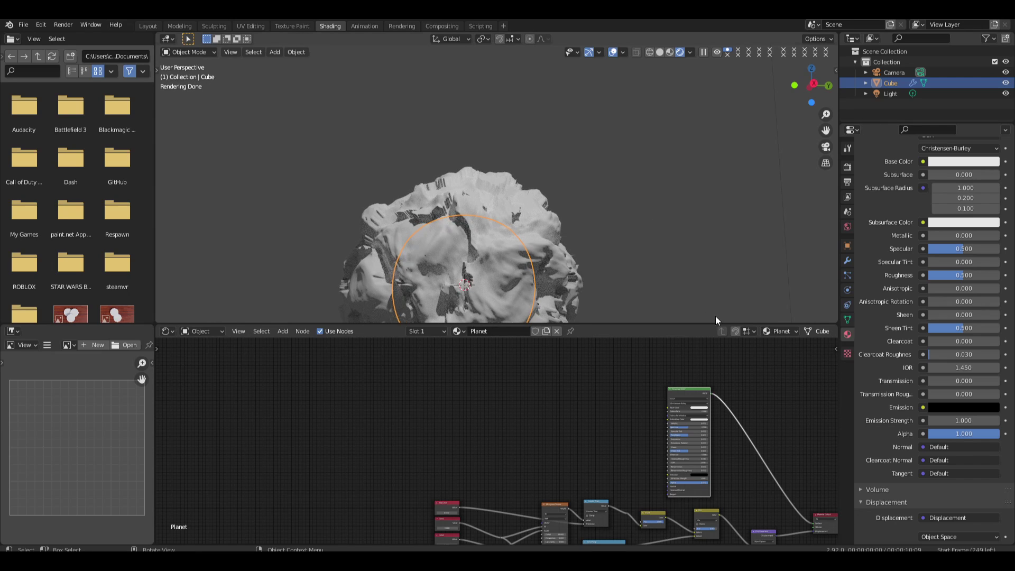
right_click(539, 203)
click(540, 206)
click(852, 316)
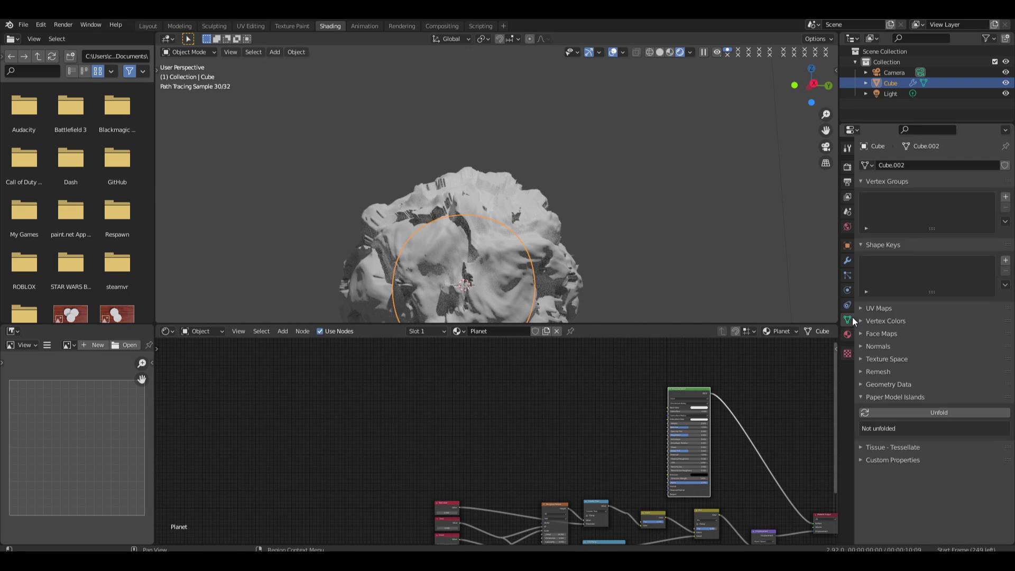
click(892, 348)
click(922, 362)
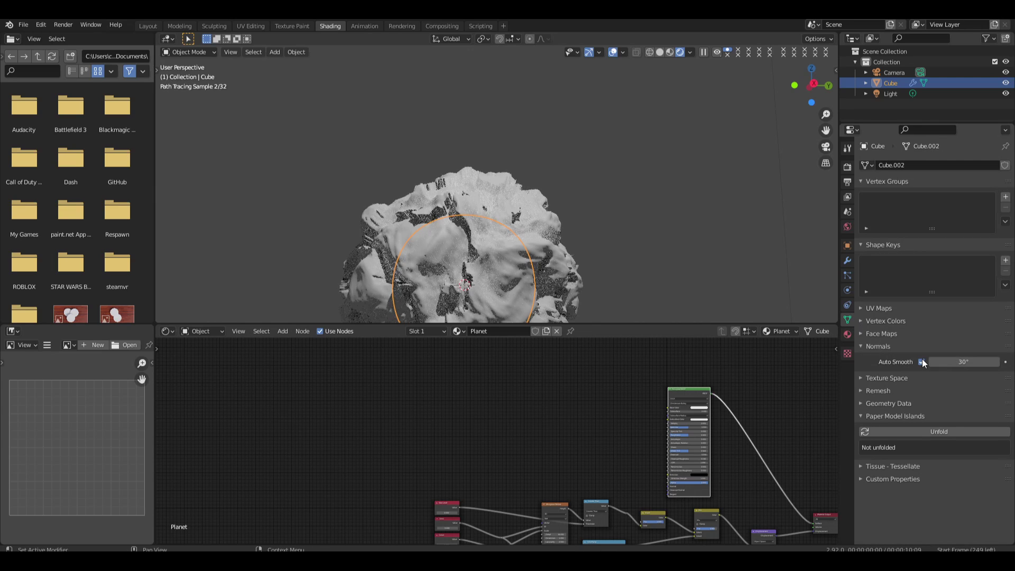
Select the scene's light and change it to a Sun with a strength of 1
middle_drag(604, 206, 735, 218)
scroll(661, 217, down, 5)
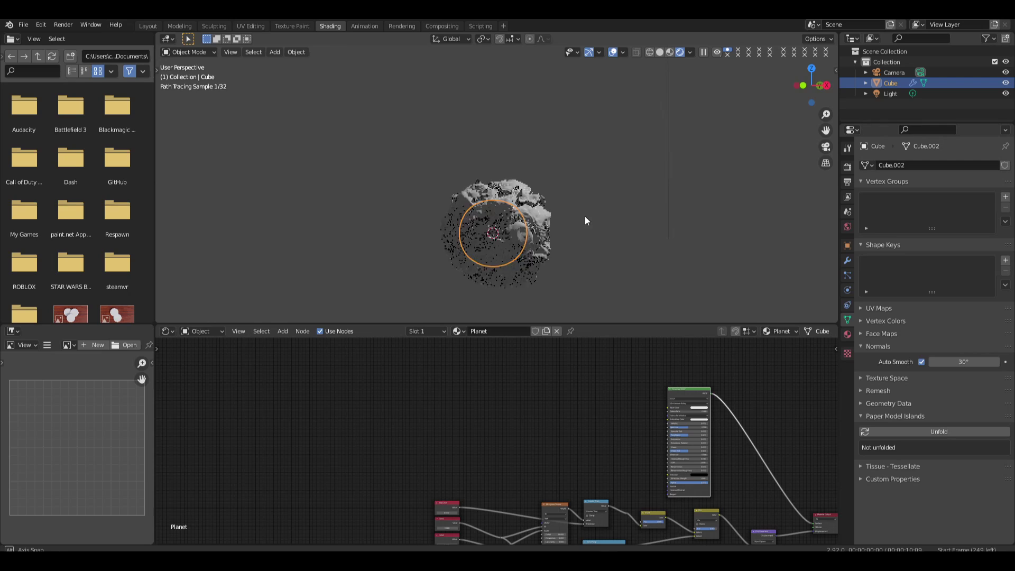
mouse_move(585, 216)
middle_down()
mouse_move(538, 217)
mouse_move(483, 242)
mouse_move(527, 252)
middle_up()
scroll(528, 251, down, 2)
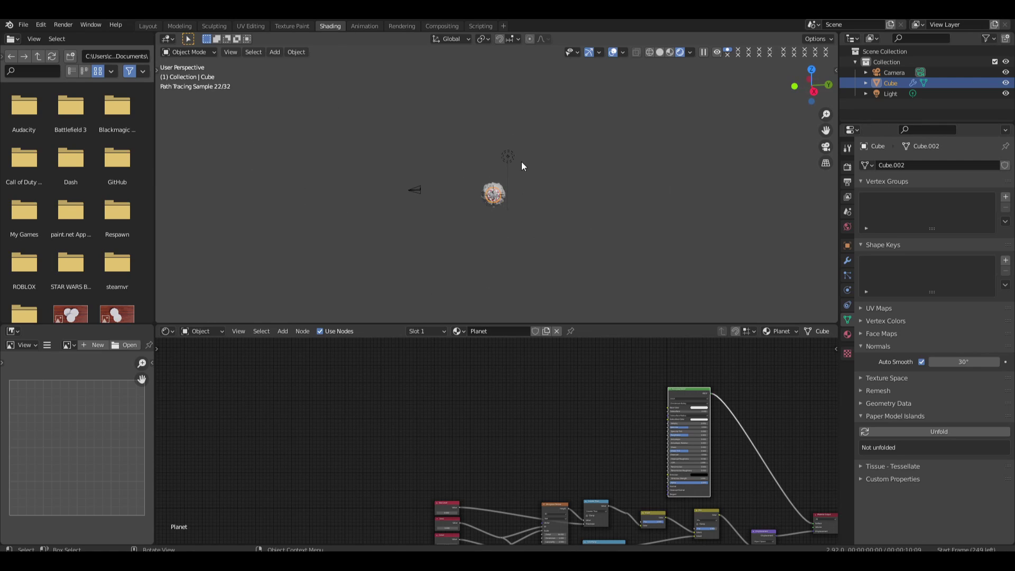
click(506, 157)
click(539, 178)
middle_drag(538, 178, 479, 209)
scroll(478, 208, up, 4)
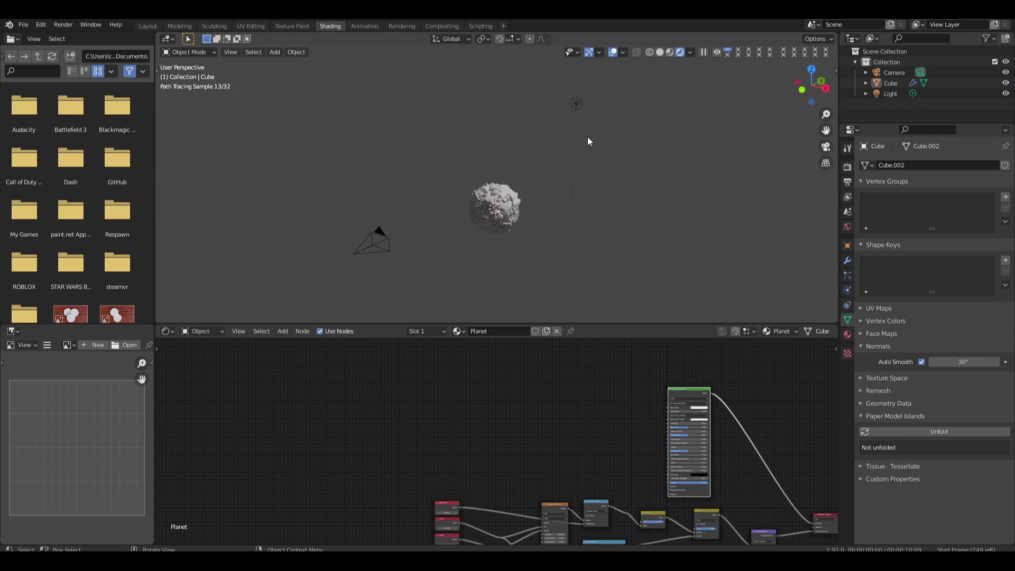
click(576, 106)
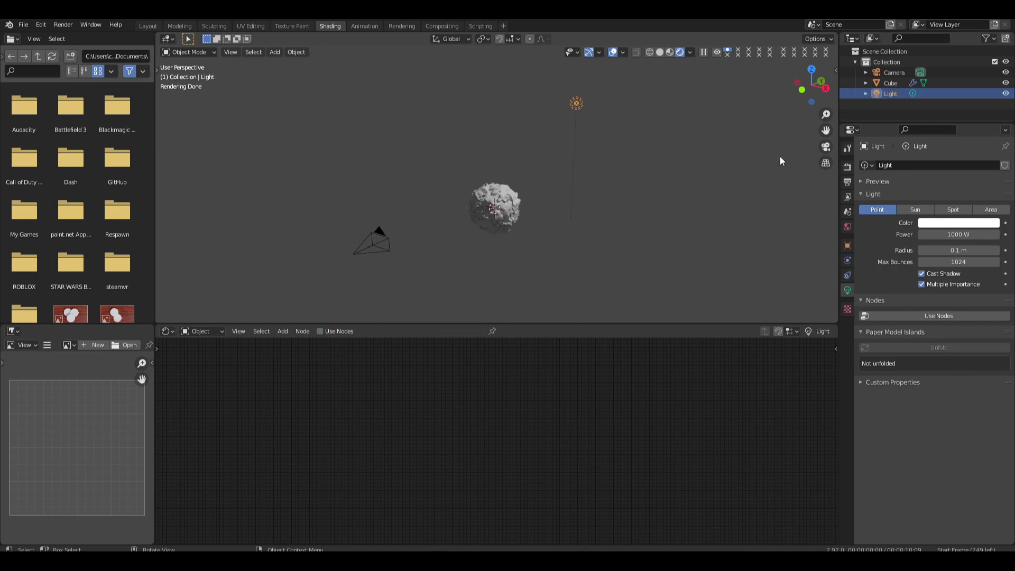
click(926, 209)
click(952, 234)
text(1)
key(Return)
Rotate the sun light freely in trackball mode so that its beam points more steeply downward
key(r)
key(r)
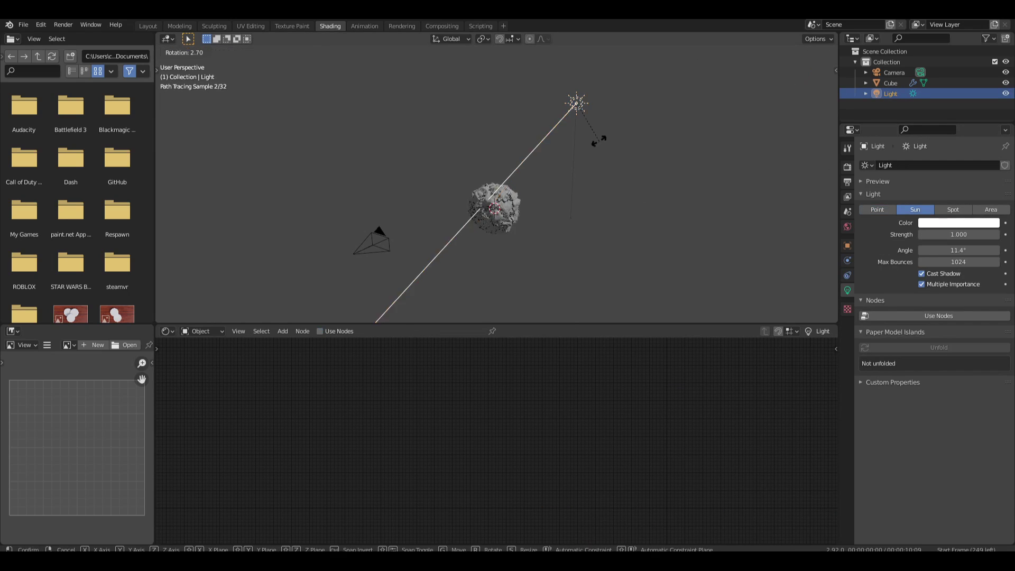
click(776, 252)
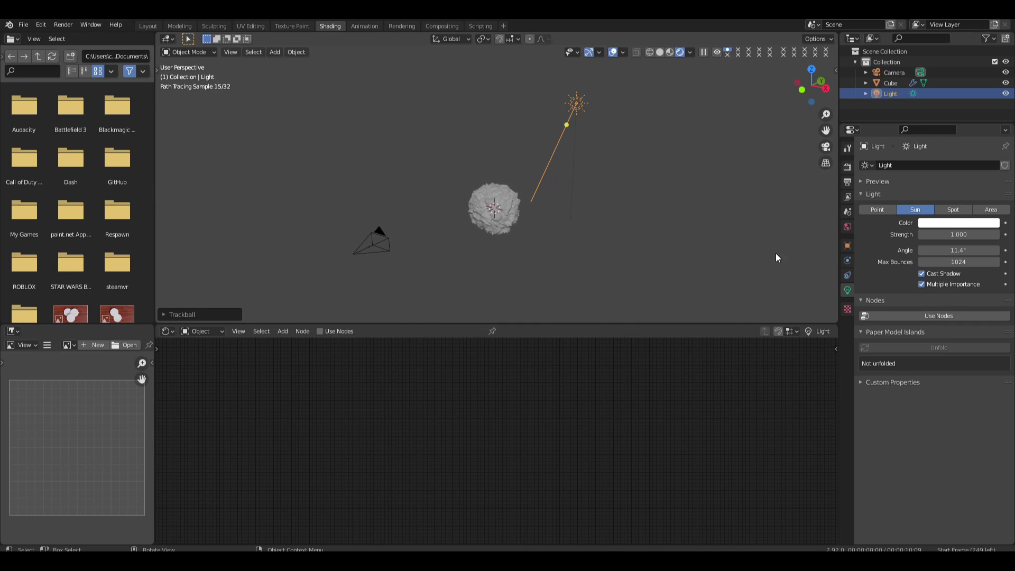
Brighten the world background color to a neutral grey with a value of 0.319
click(848, 227)
click(941, 227)
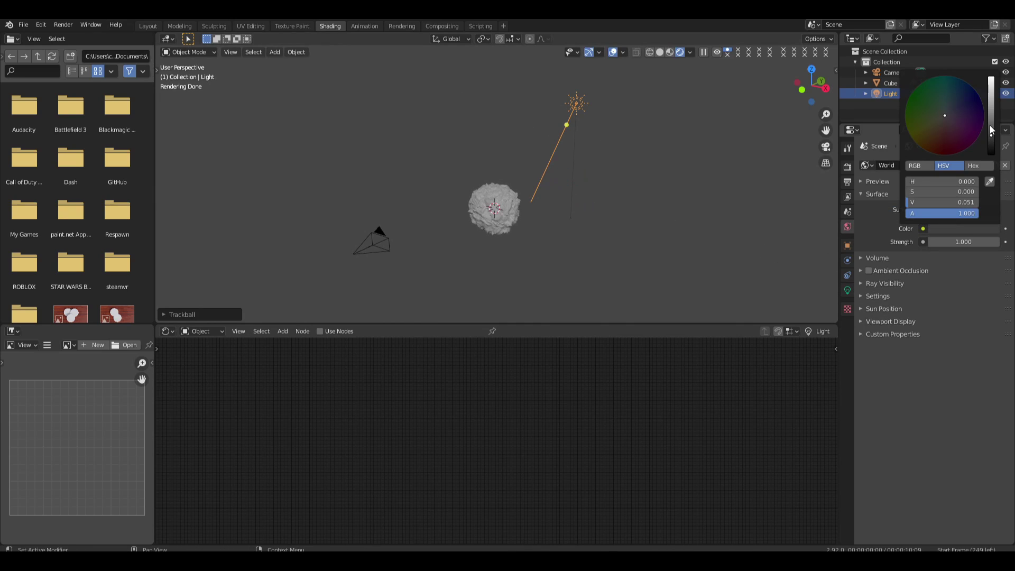
drag(992, 135, 992, 108)
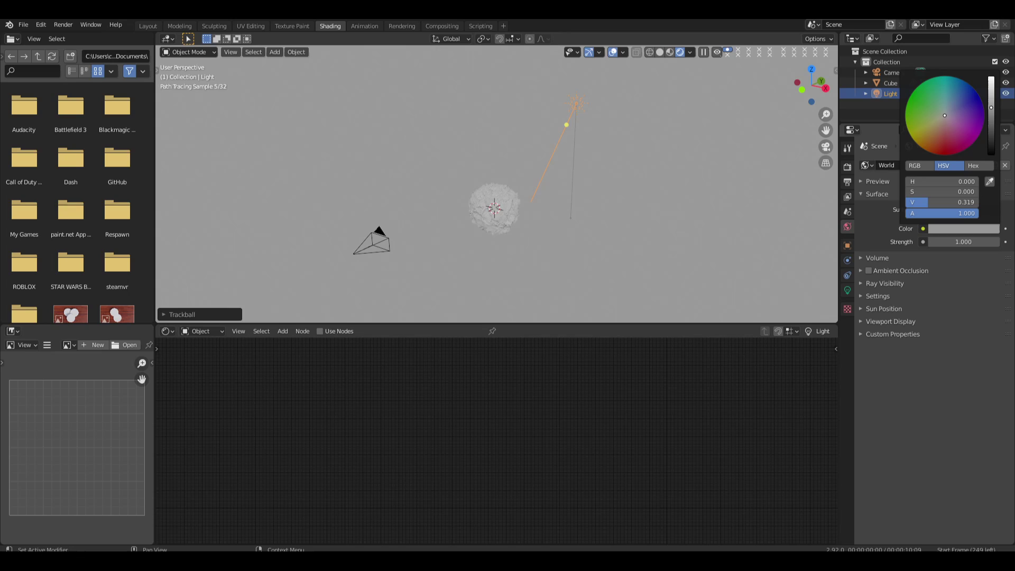
Enable a transparent background in the Cycles render's Film settings
click(847, 166)
click(872, 395)
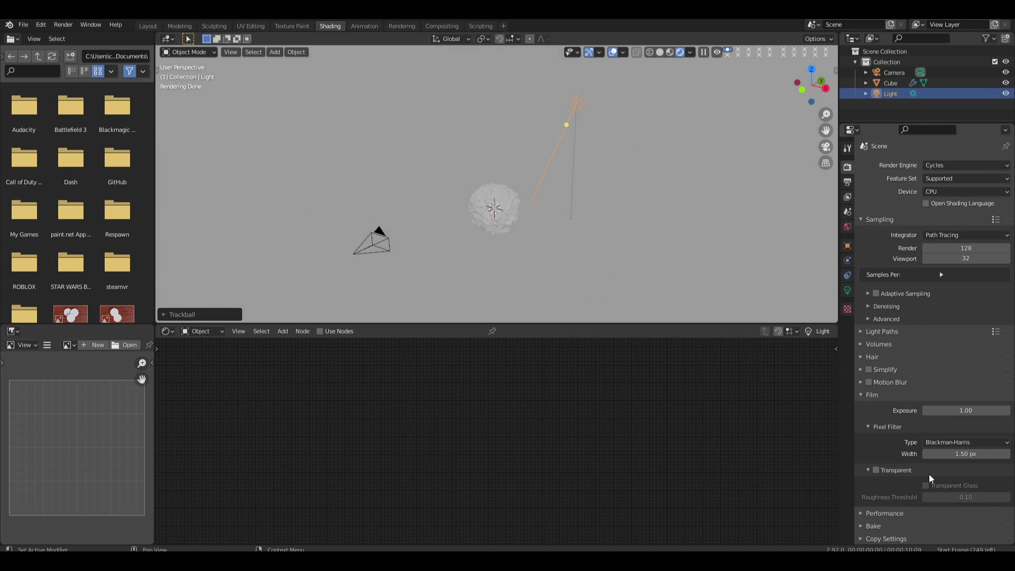
click(868, 471)
click(876, 470)
scroll(469, 206, up, 4)
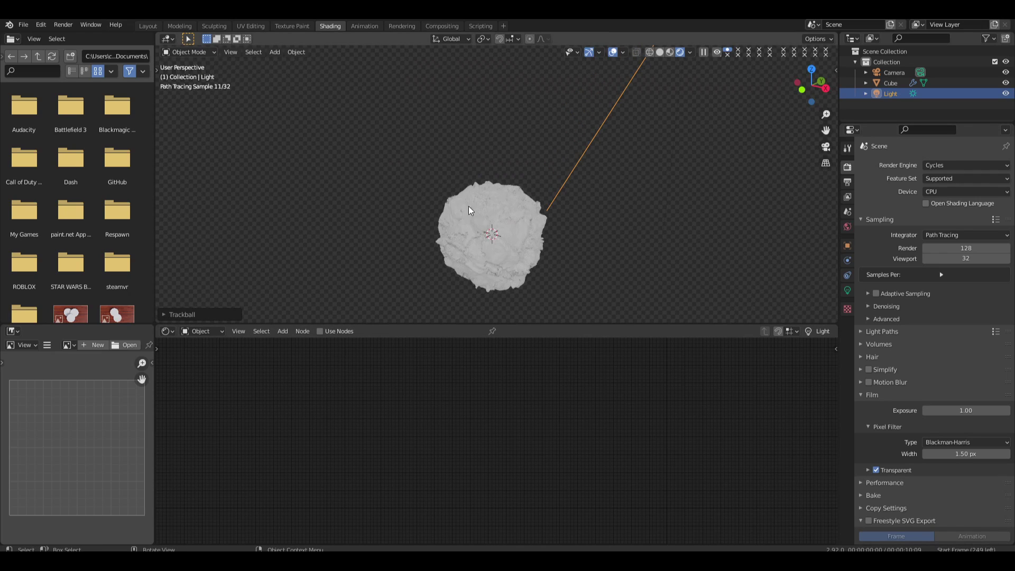
Reselect the planet to bring back its material nodes and examine its surface up close under the new lighting
click(592, 168)
click(542, 200)
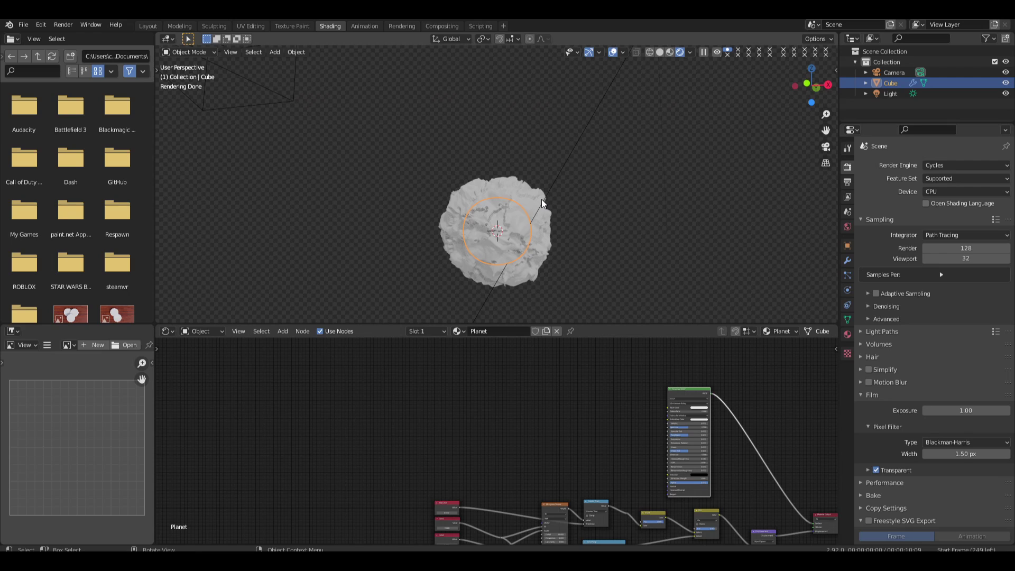
scroll(539, 254, up, 3)
middle_drag(531, 237, 648, 224)
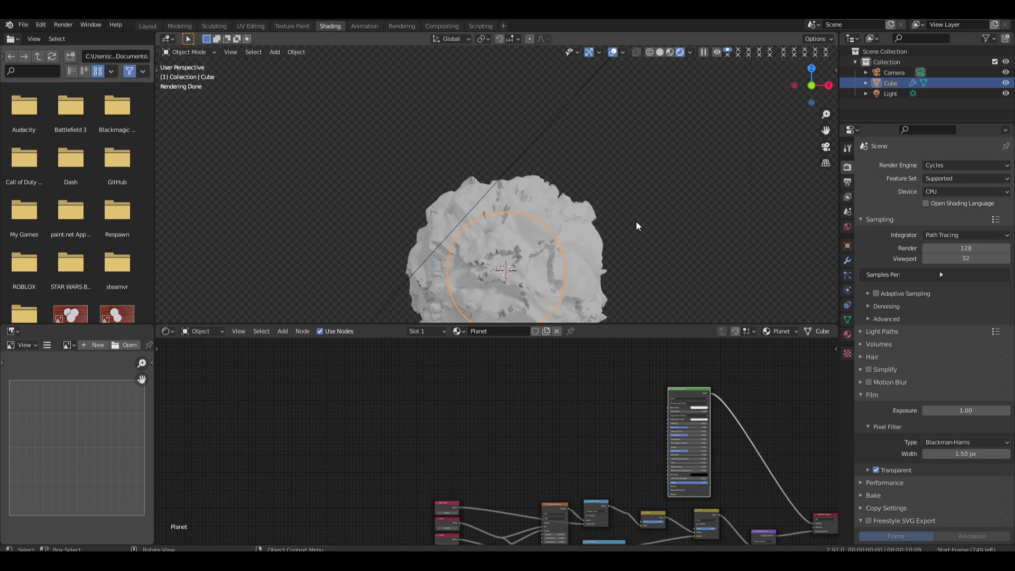
Save the project as subscribe.blend in the Downloads folder
middle_drag(633, 239, 506, 209)
click(598, 142)
scroll(598, 142, down, 7)
scroll(540, 181, up, 3)
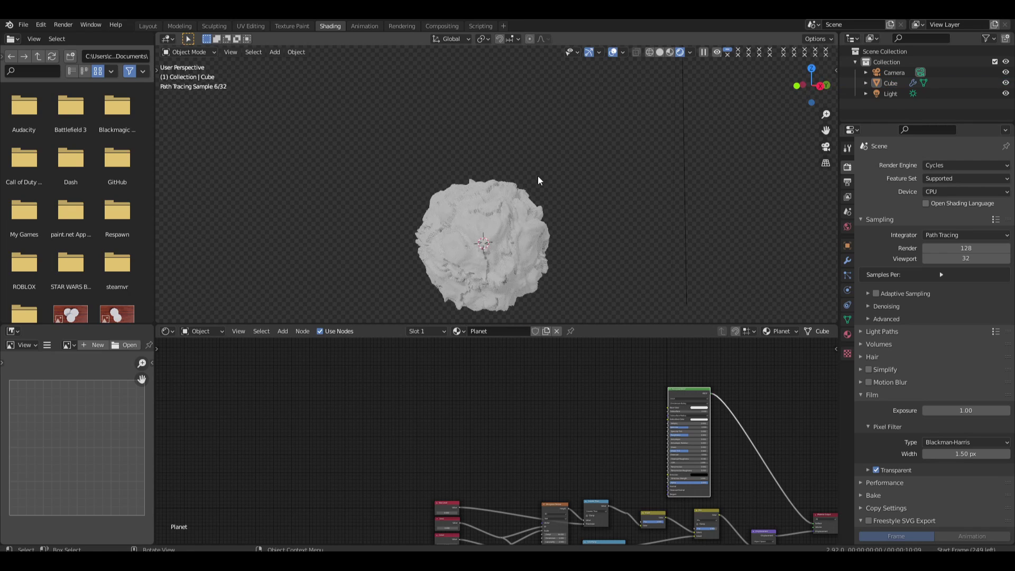
key(ctrl+s)
click(503, 137)
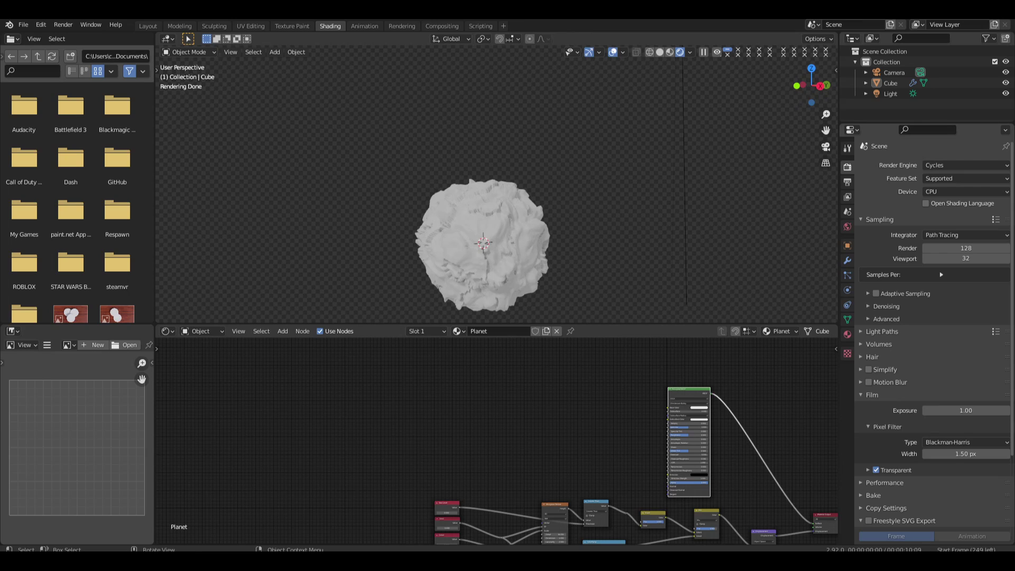
key(ctrl+s)
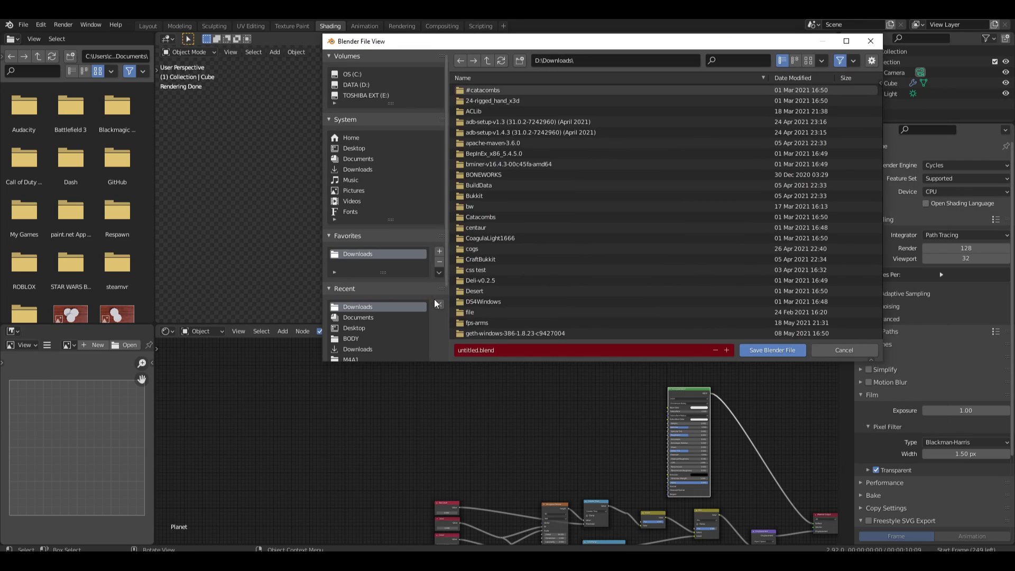
click(504, 352)
text(subscri)
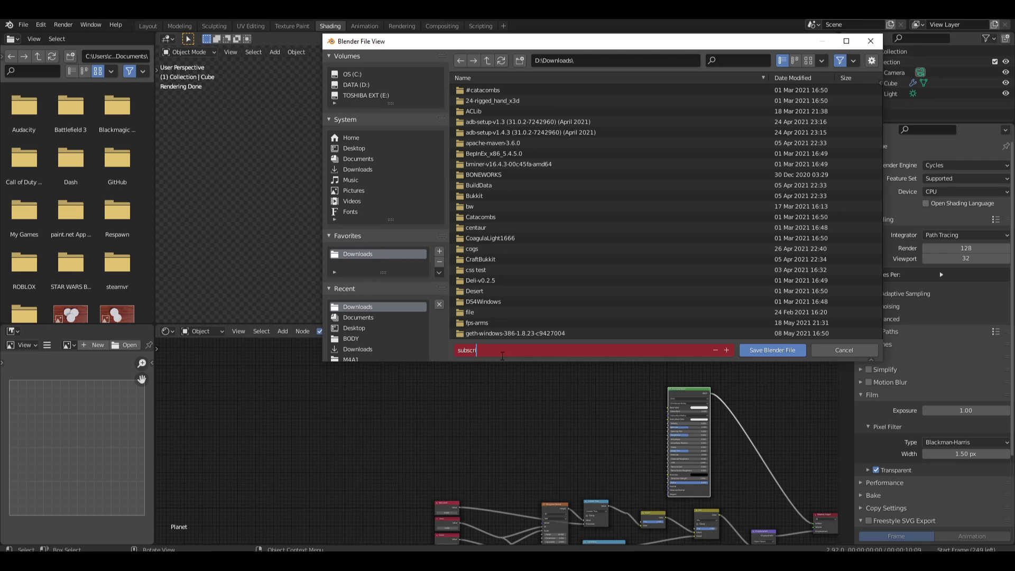
text(be)
key(Return)
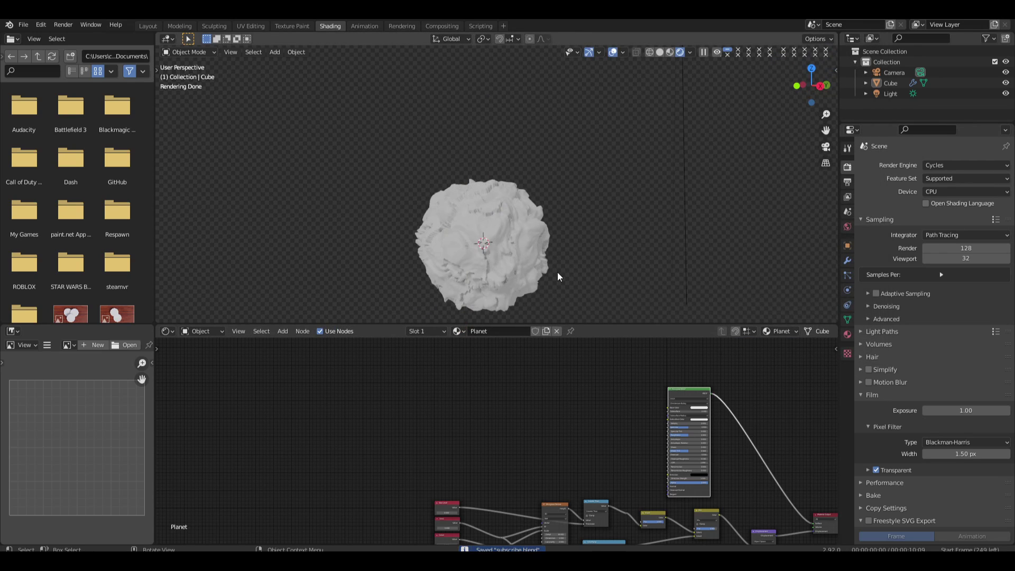
Reselect the planet and add a MixRGB node beside the Principled BSDF in its material
middle_drag(558, 272, 473, 239)
click(531, 243)
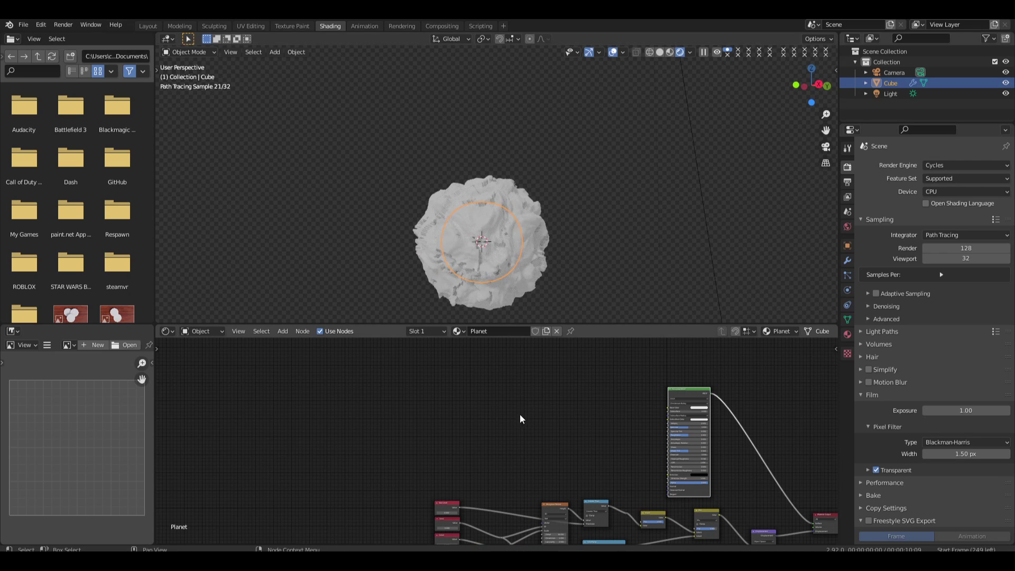
middle_drag(611, 476, 479, 423)
scroll(614, 401, up, 11)
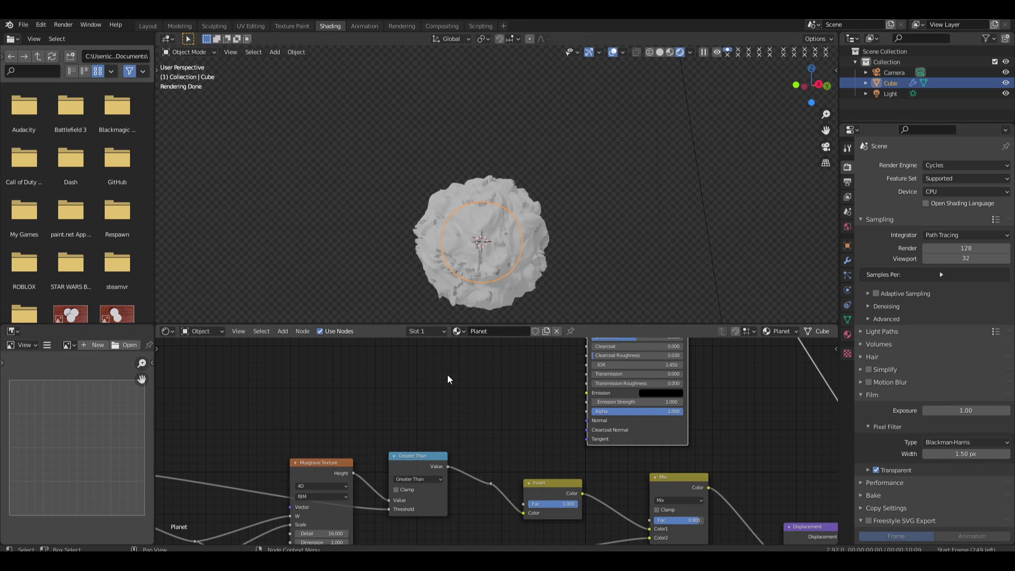
middle_drag(447, 374, 515, 393)
scroll(522, 371, down, 1)
scroll(522, 372, down, 1)
middle_drag(463, 420, 458, 406)
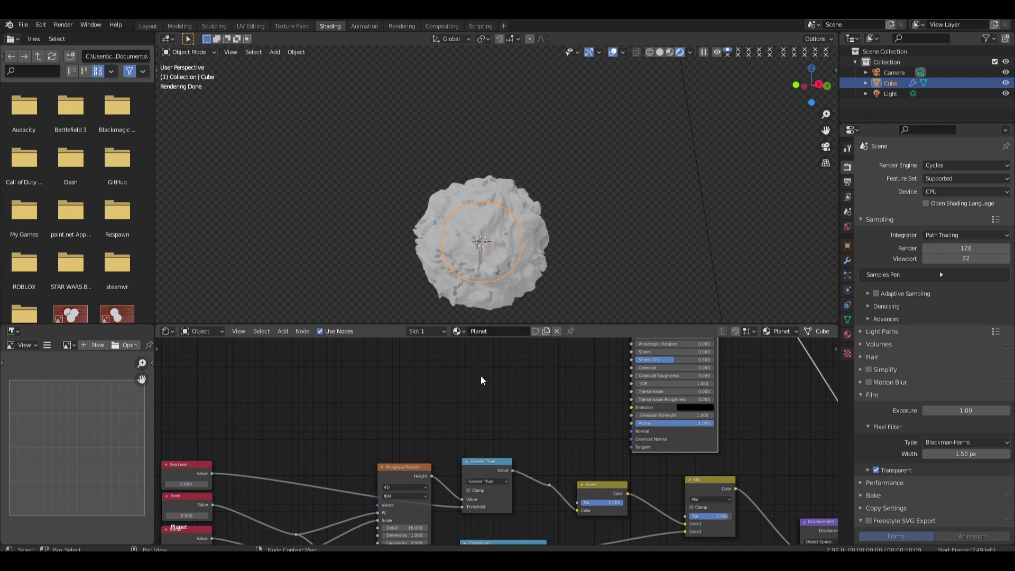
key(shift+a)
click(495, 371)
text(mix)
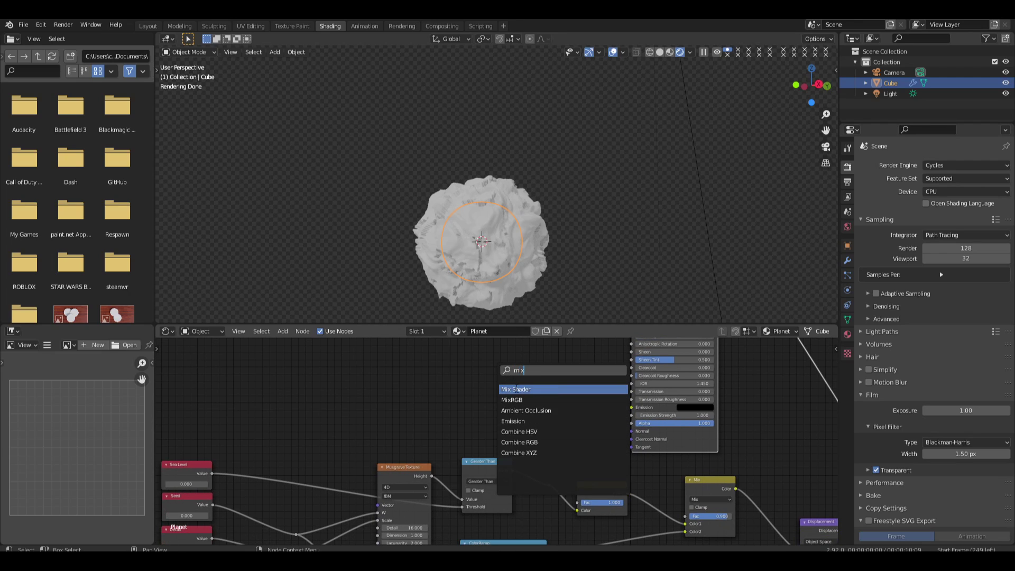
key(Return)
click(559, 371)
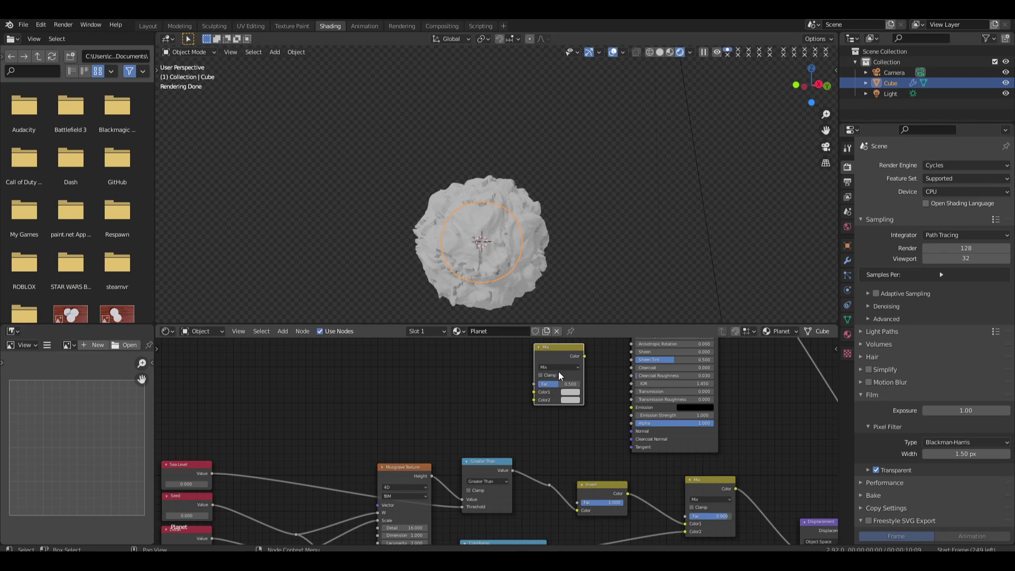
Move the new Mix and Principled BSDF nodes together and shift the Material Output farther away to make room
scroll(528, 470, down, 4)
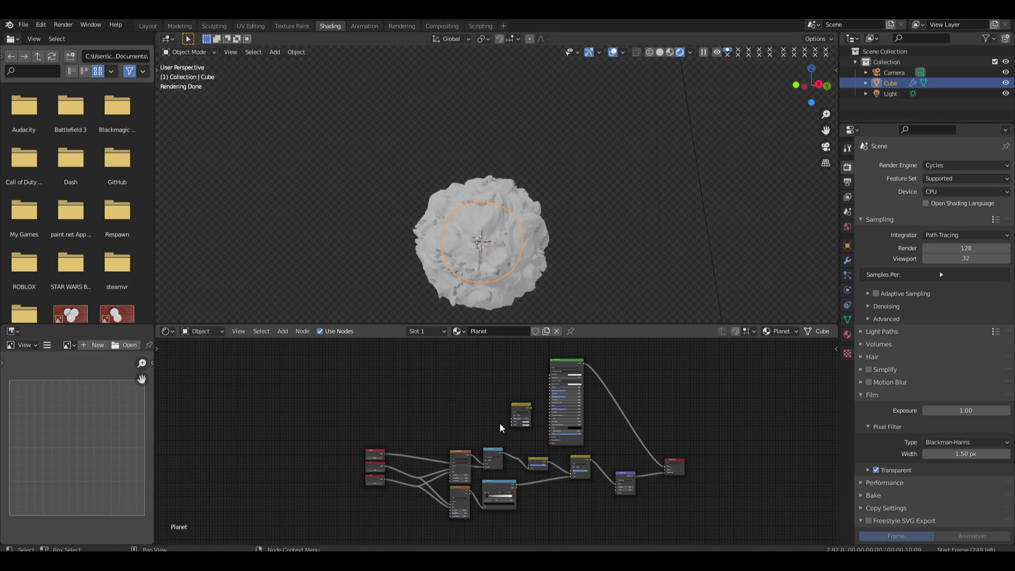
drag(500, 423, 602, 369)
key(g)
click(668, 359)
drag(632, 512, 669, 523)
drag(680, 459, 801, 445)
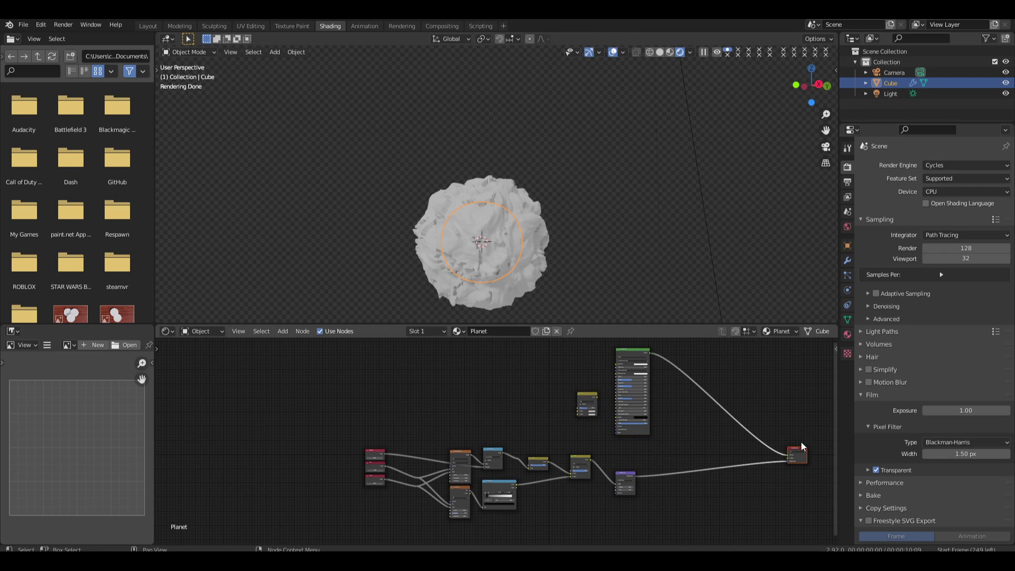
Link the Greater Than mask to the new Mix node's Color1, with factor 1.000 and blending mode Multiply
scroll(566, 445, up, 9)
mouse_move(523, 436)
middle_down()
mouse_move(578, 429)
mouse_move(568, 422)
mouse_move(518, 444)
middle_up()
scroll(532, 446, up, 3)
drag(470, 525, 637, 395)
drag(655, 356, 694, 379)
click(689, 364)
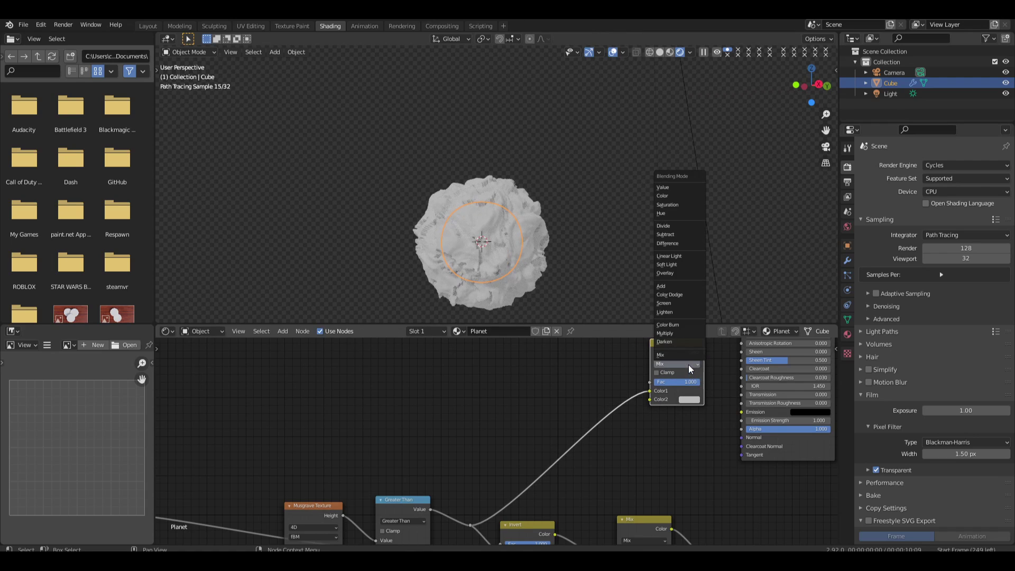
click(684, 334)
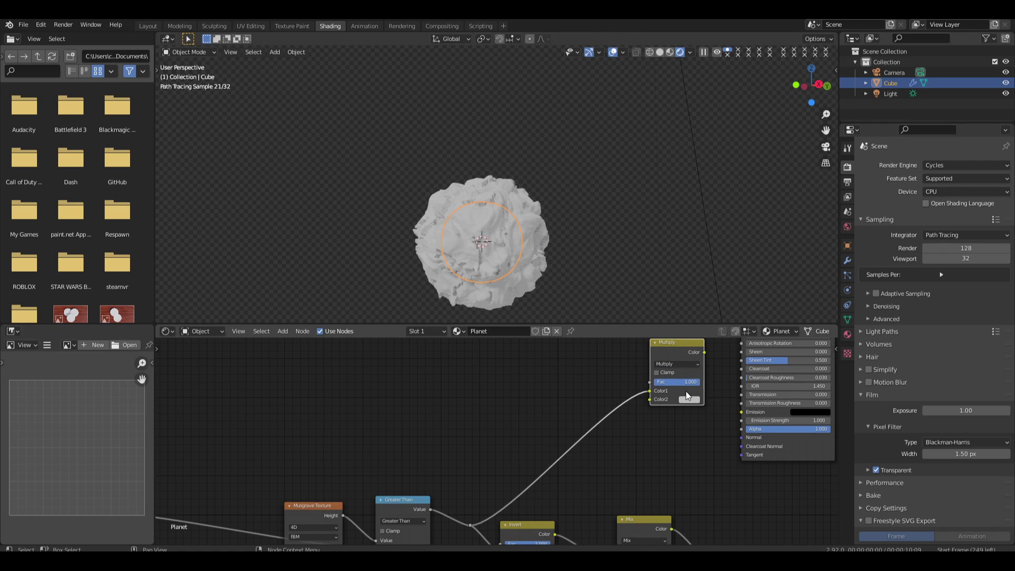
Connect the color Multiply node's output to the Principled BSDF's Base Color
middle_drag(687, 392, 610, 454)
drag(607, 400, 658, 374)
scroll(586, 464, up, 2)
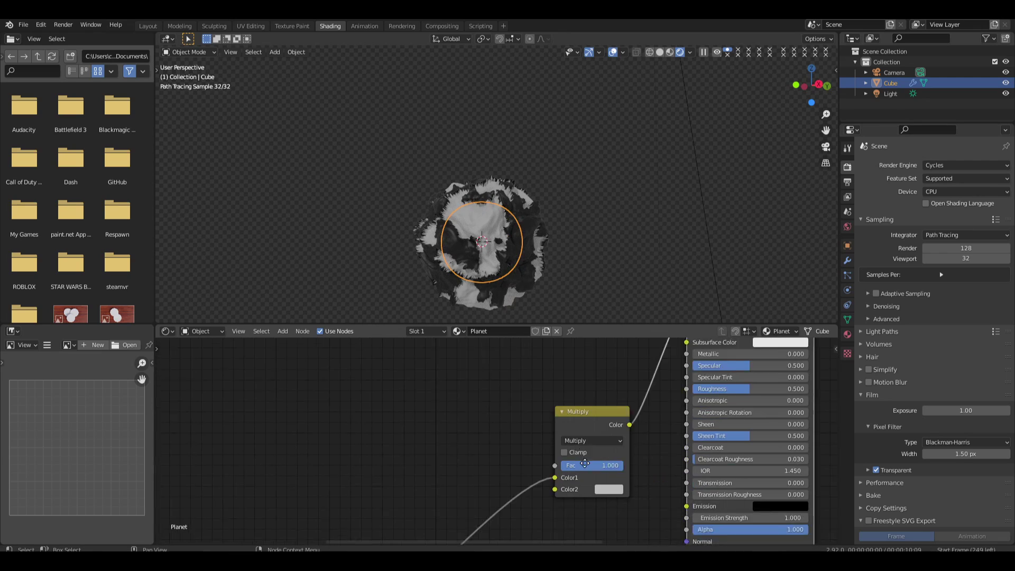
Try a blue tint as the color Multiply node's Color2 value
middle_drag(585, 464, 540, 397)
mouse_move(469, 252)
middle_down()
mouse_move(531, 268)
mouse_move(473, 249)
middle_up()
scroll(530, 268, up, 3)
click(570, 421)
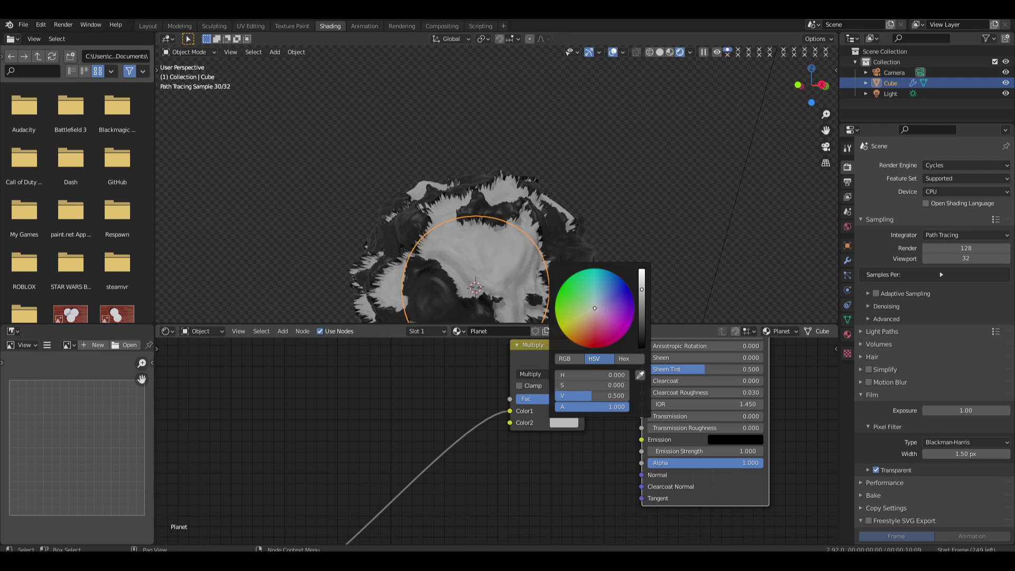
click(570, 280)
Add an RGB node above the Sea Level node and connect its color to the Multiply node's Color2
scroll(559, 395, down, 3)
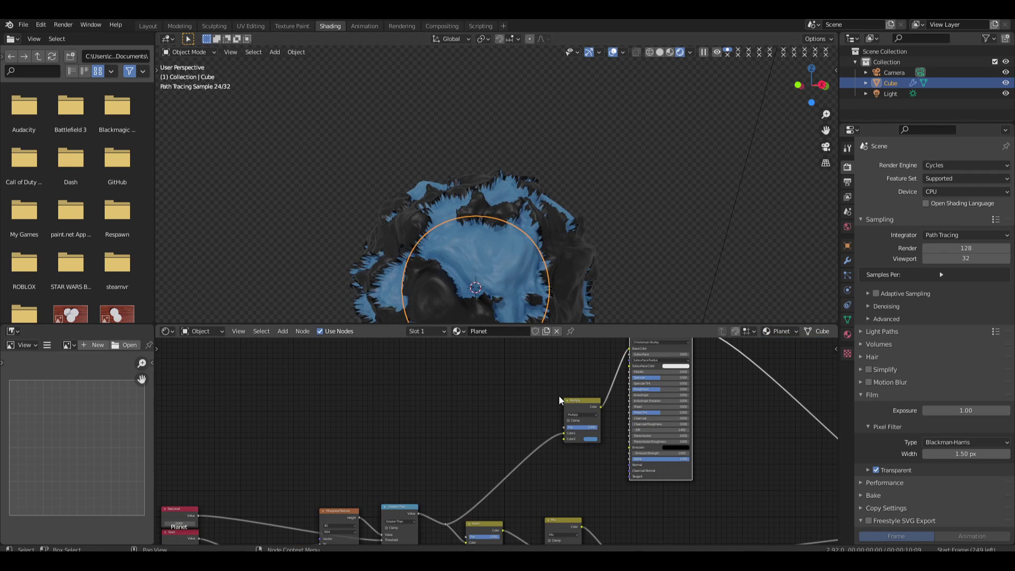
middle_drag(445, 426, 524, 417)
scroll(494, 439, up, 4)
middle_drag(359, 447, 506, 416)
key(shift+a)
click(395, 373)
text(rgb)
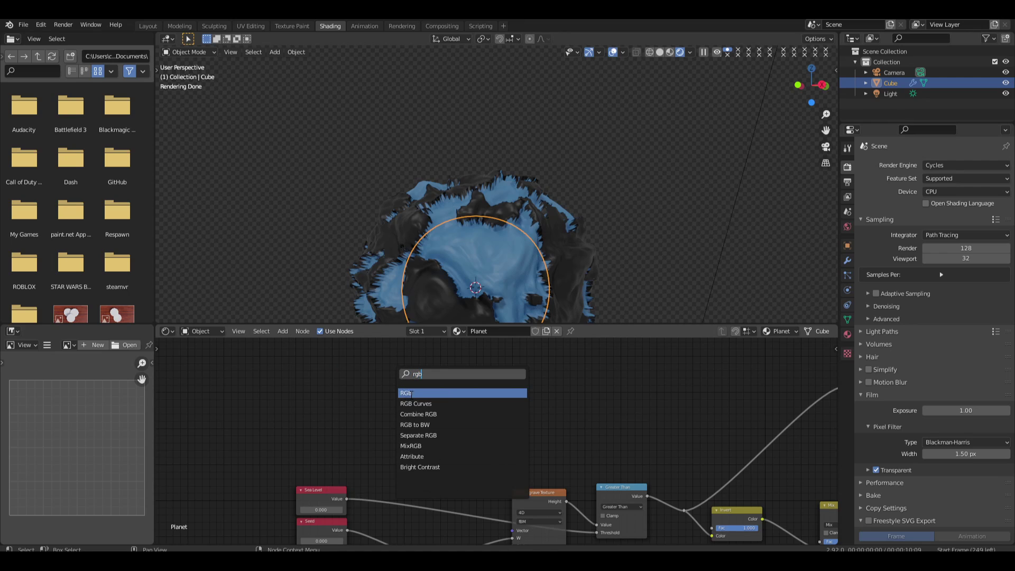
key(Return)
click(314, 437)
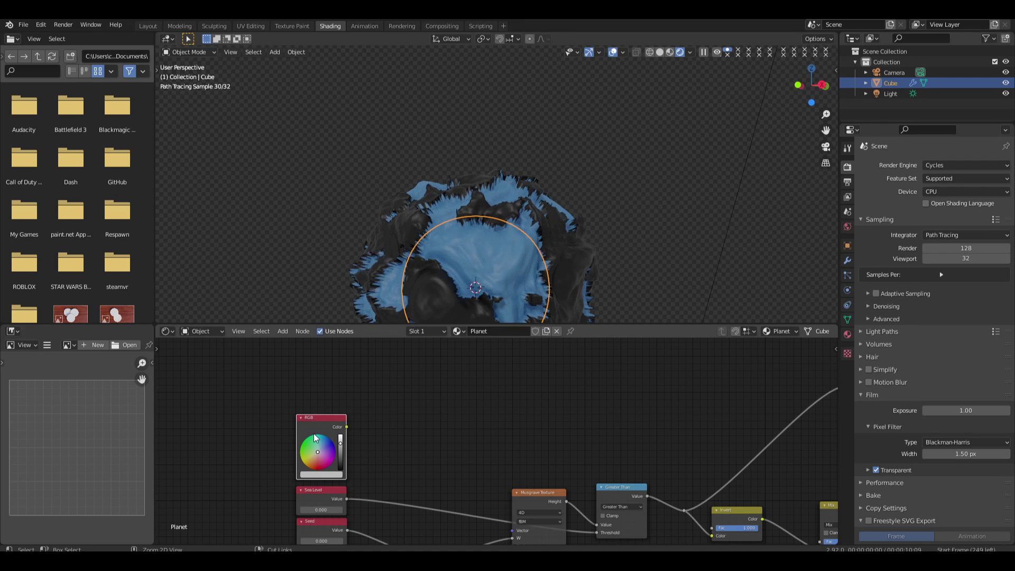
middle_drag(314, 437, 224, 455)
drag(168, 462, 670, 425)
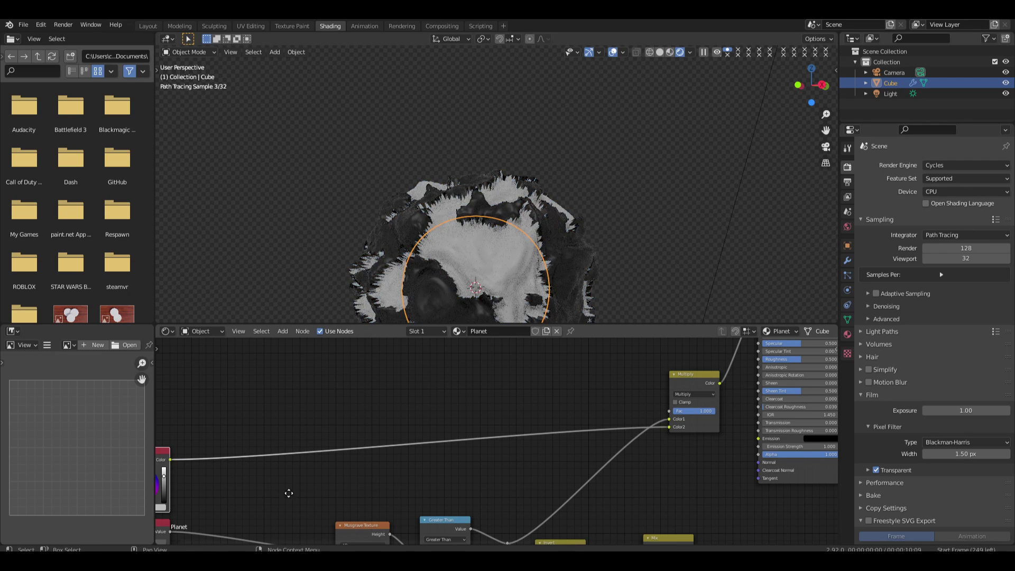
Set the RGB node's color to a bright sky blue and check it on the planet's surface
middle_drag(175, 512, 376, 476)
scroll(377, 476, up, 4)
drag(343, 431, 361, 416)
middle_drag(783, 369, 592, 422)
mouse_move(608, 237)
middle_down()
mouse_move(534, 204)
mouse_move(619, 204)
mouse_move(559, 204)
mouse_move(607, 224)
mouse_move(513, 253)
middle_up()
middle_drag(569, 412, 516, 424)
middle_drag(596, 284, 561, 297)
scroll(585, 288, up, 1)
scroll(554, 390, down, 4)
scroll(554, 414, down, 1)
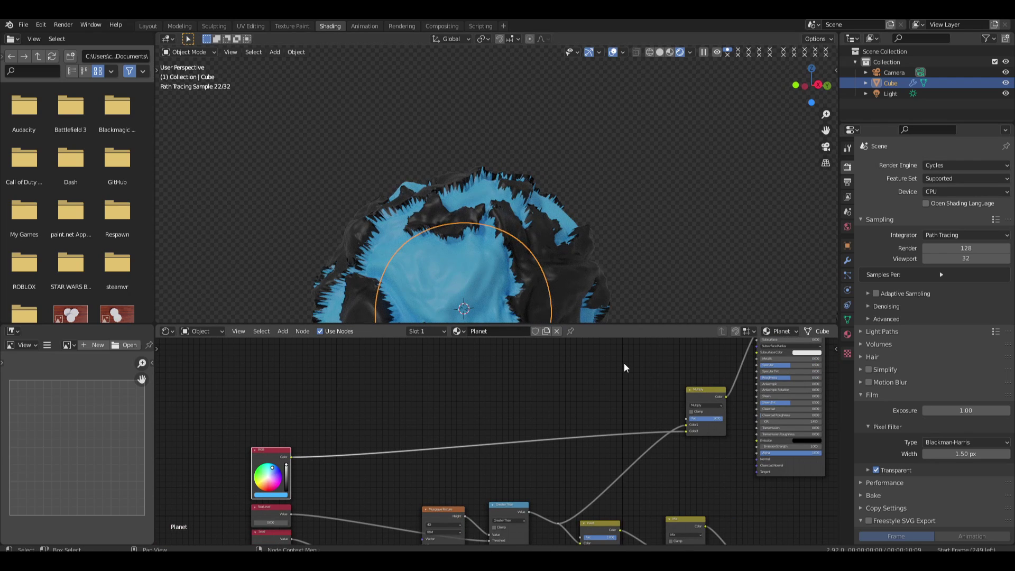
Connect the Greater Than mask to both the Metallic and Specular inputs of the Principled BSDF
middle_drag(633, 436, 600, 418)
scroll(602, 496, up, 5)
middle_drag(601, 496, 539, 442)
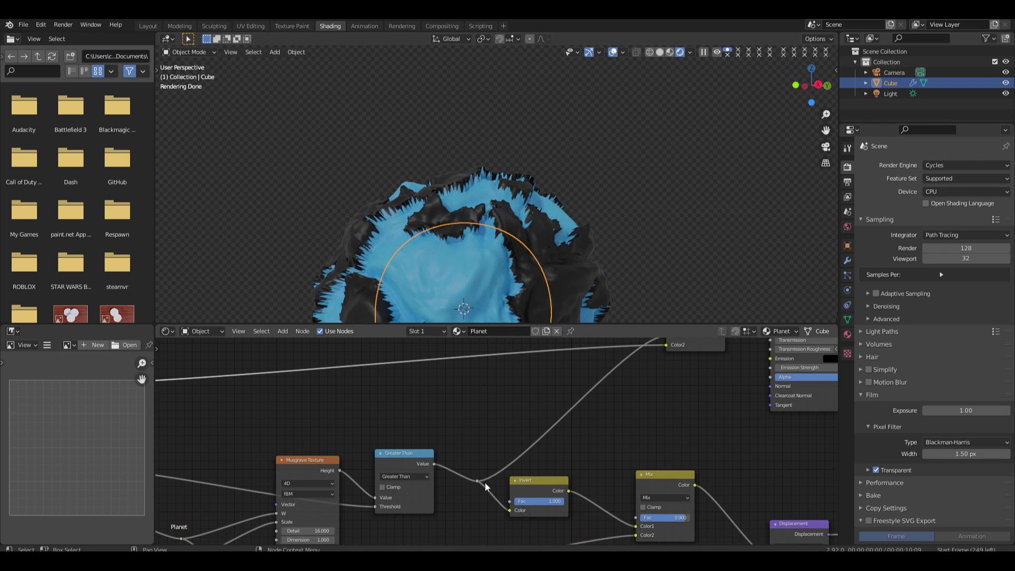
drag(482, 482, 552, 405)
middle_drag(552, 405, 435, 458)
drag(365, 534, 589, 436)
scroll(589, 436, down, 4)
middle_drag(587, 438, 514, 458)
drag(351, 527, 564, 350)
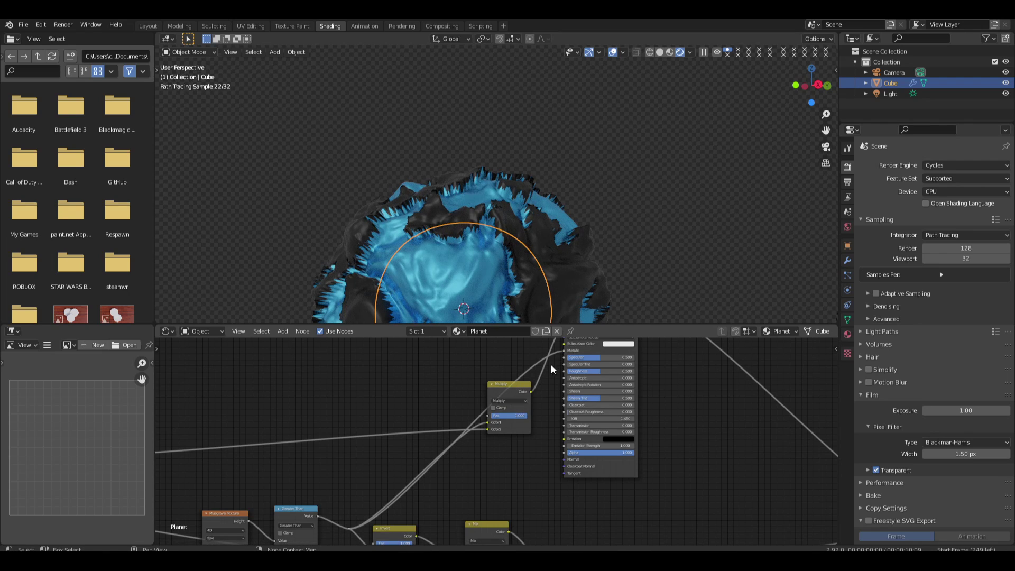
drag(348, 527, 563, 358)
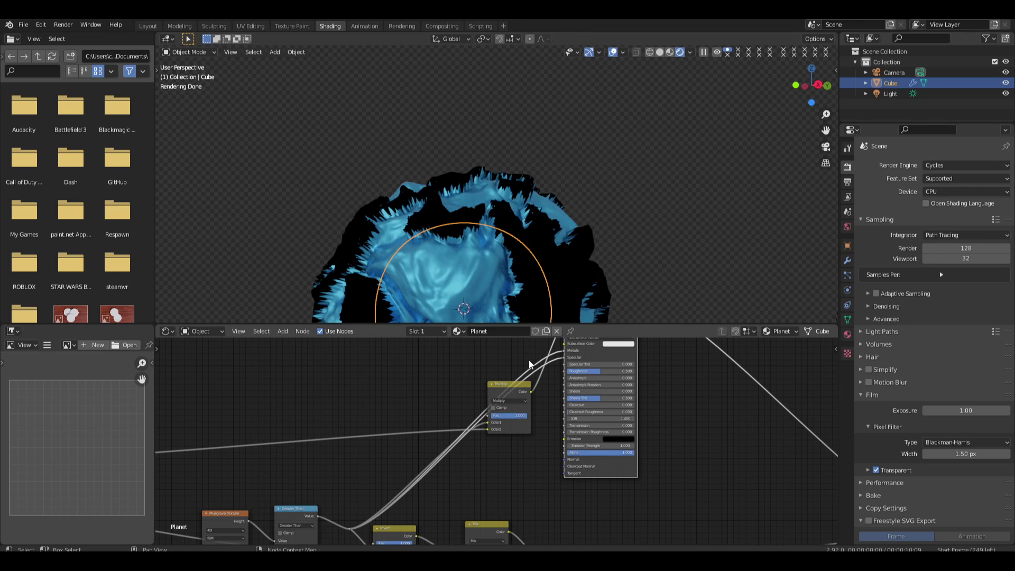
Merge the Metallic and Specular links through a reroute point and place it below the color Multiply node
shift+right_drag(530, 360, 536, 374)
key(g)
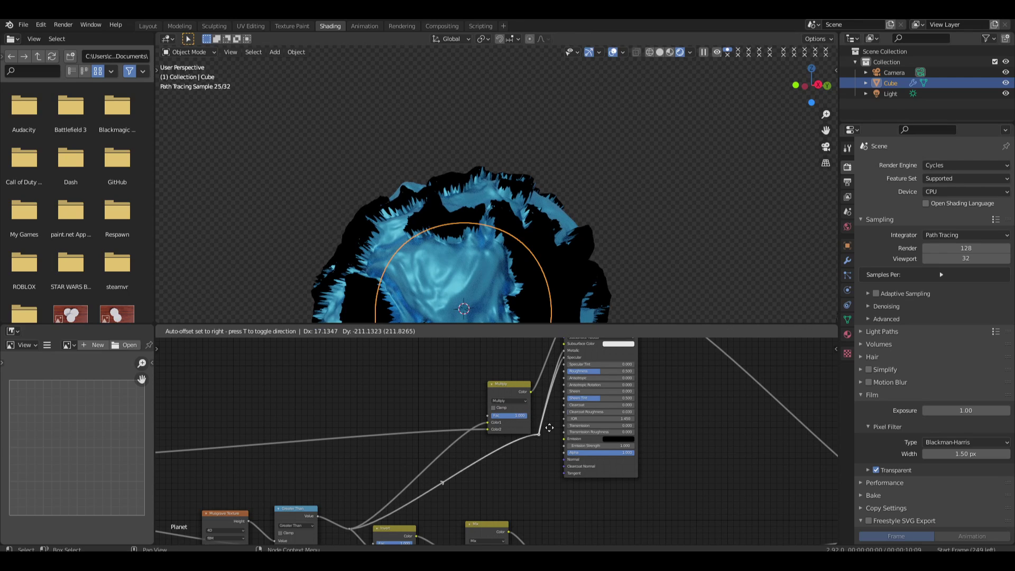
click(550, 434)
scroll(531, 278, down, 5)
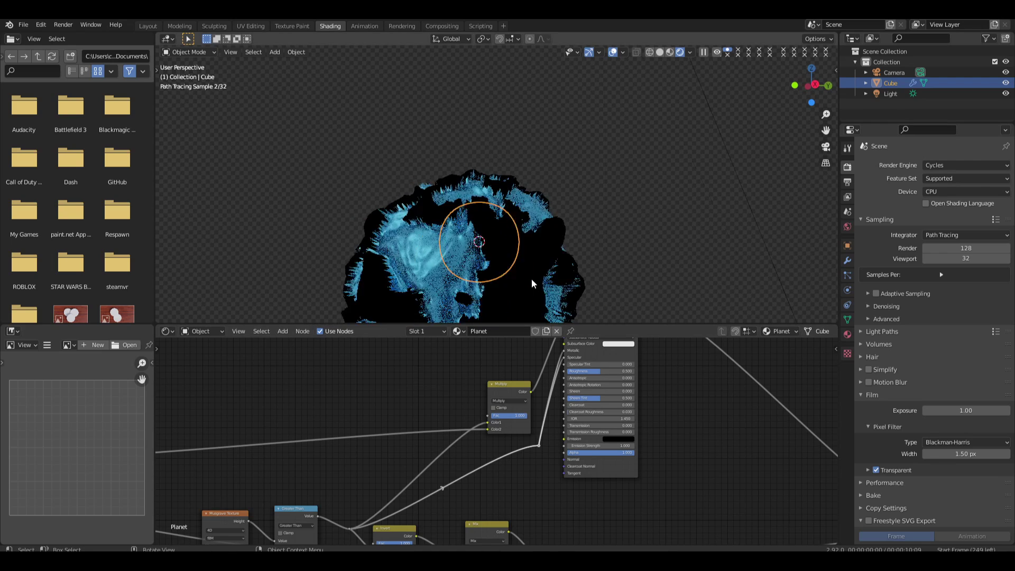
scroll(536, 272, up, 3)
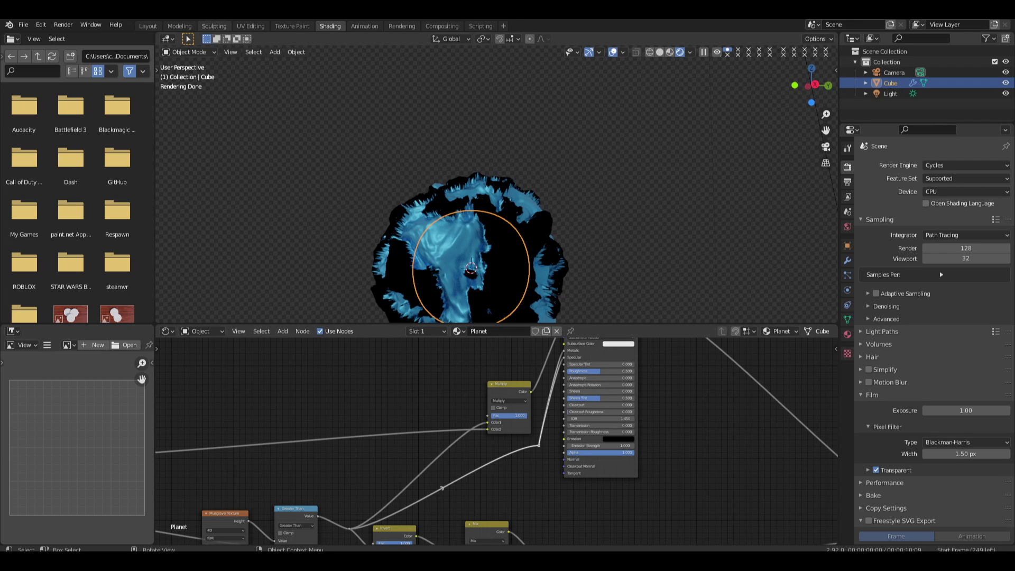
Insert a Math node on the mask link that feeds the Metallic and Specular inputs
scroll(539, 465, up, 2)
key(shift+a)
click(495, 392)
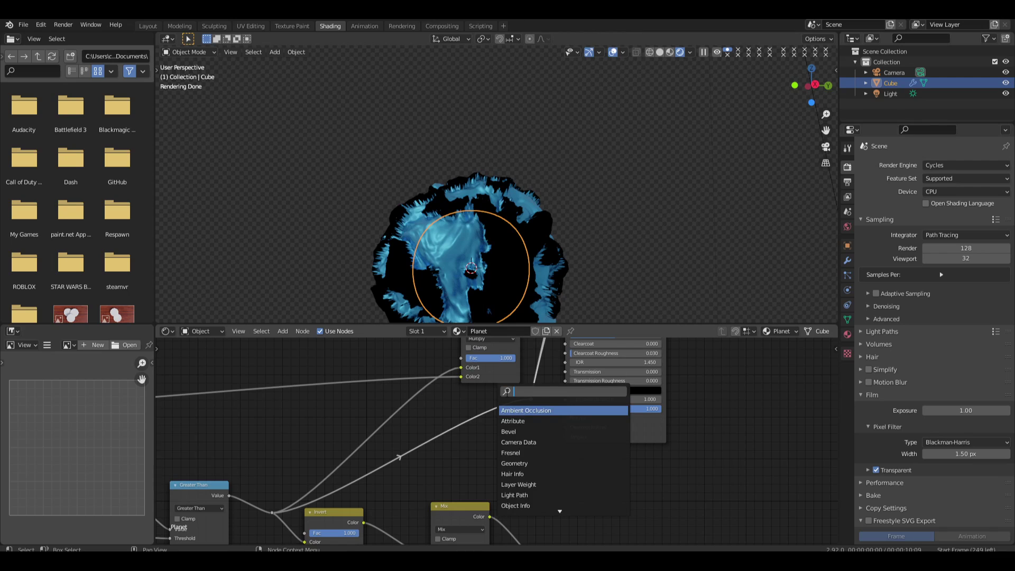
text(math)
click(519, 411)
click(475, 426)
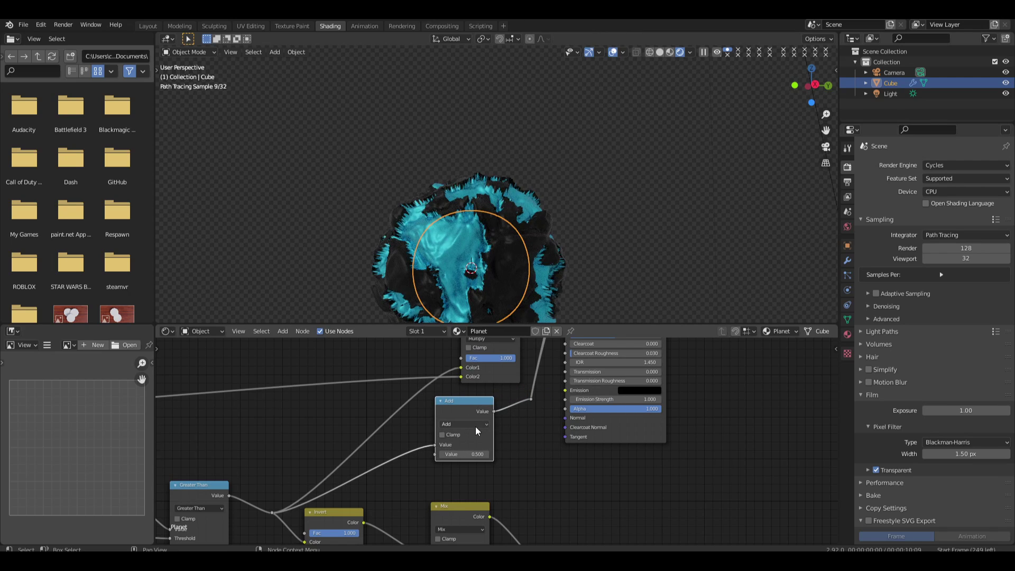
Set the new Math node's operation to Multiply with a second value of 0.500
click(468, 426)
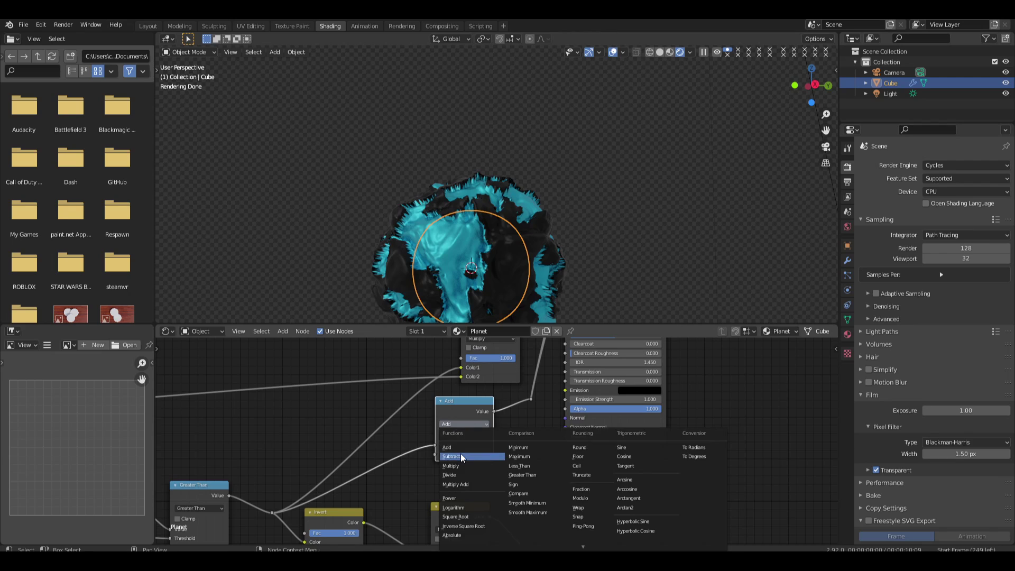
click(461, 466)
click(476, 454)
key(Return)
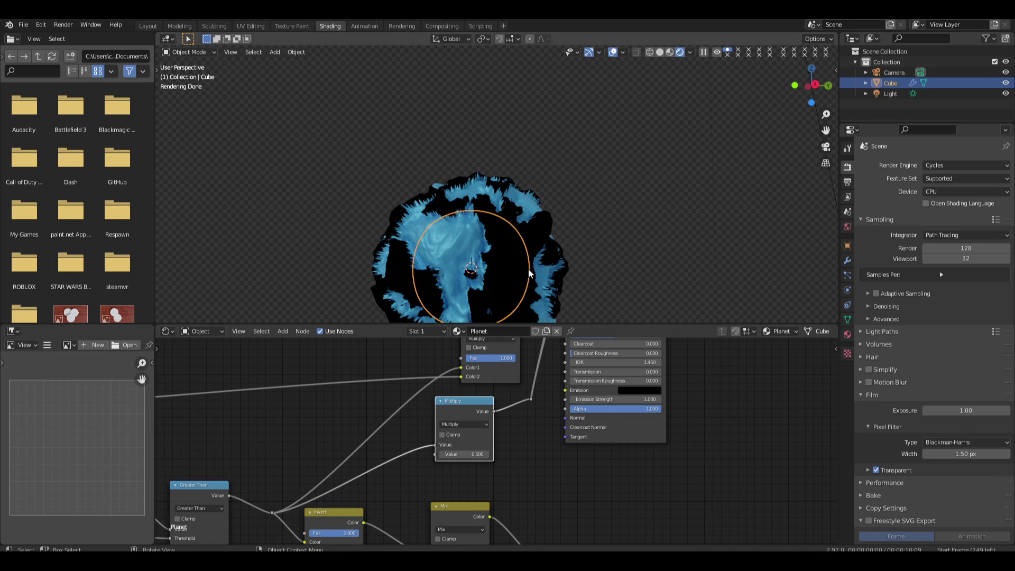
Set the Principled BSDF's Roughness to 0.000 and check the shine from another angle
middle_drag(566, 285, 602, 265)
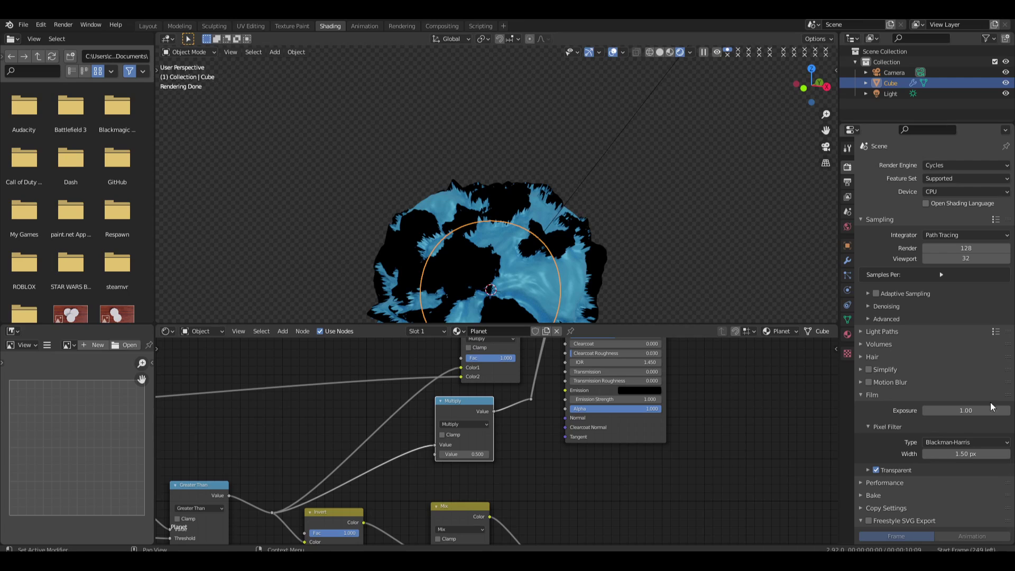
middle_drag(607, 339, 613, 427)
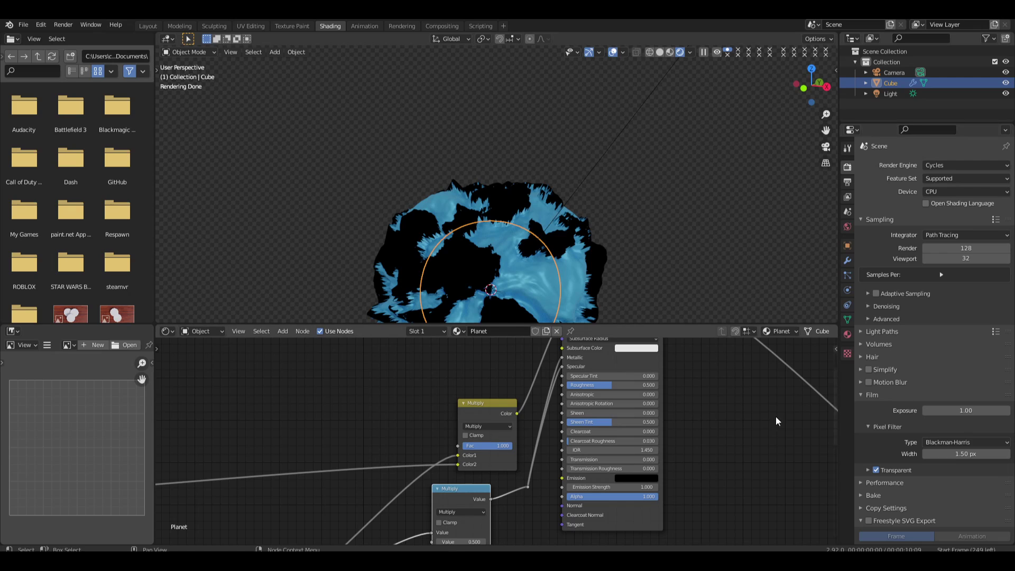
drag(623, 385, 566, 385)
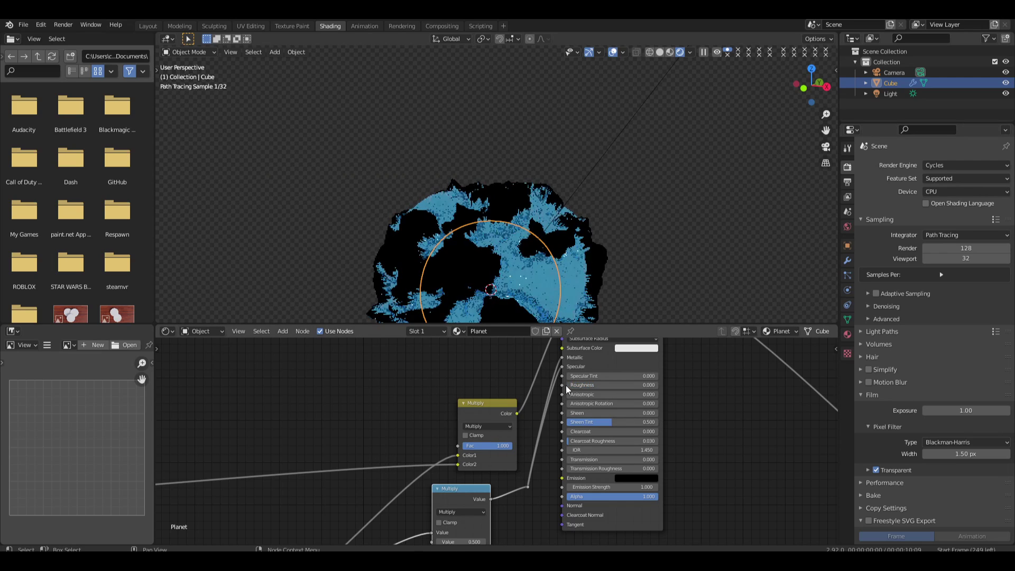
middle_drag(652, 301, 616, 244)
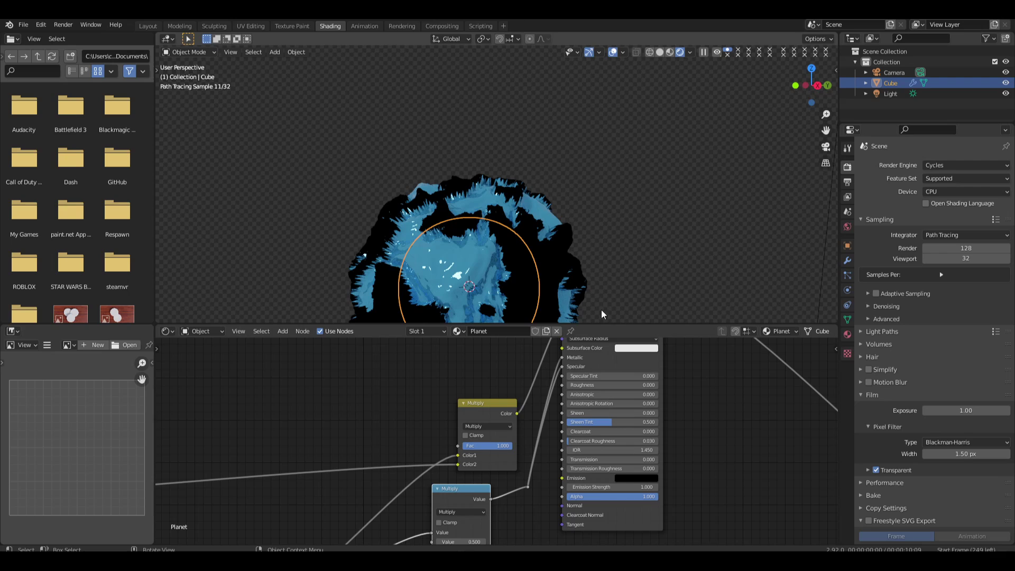
Examine the planet from another angle and look over the Planet material's node layout
scroll(635, 262, down, 3)
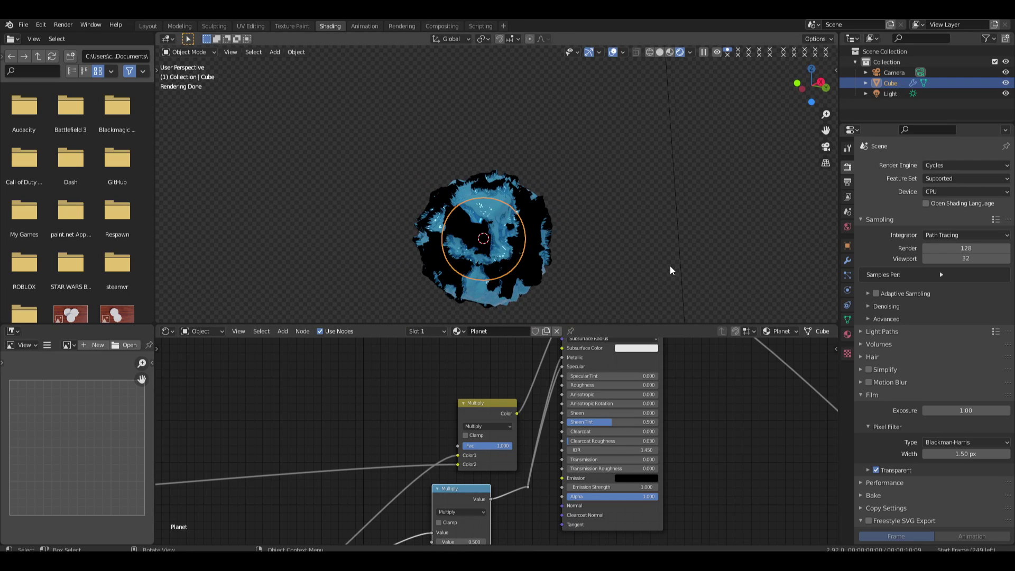
middle_drag(671, 266, 640, 227)
middle_drag(549, 443, 631, 452)
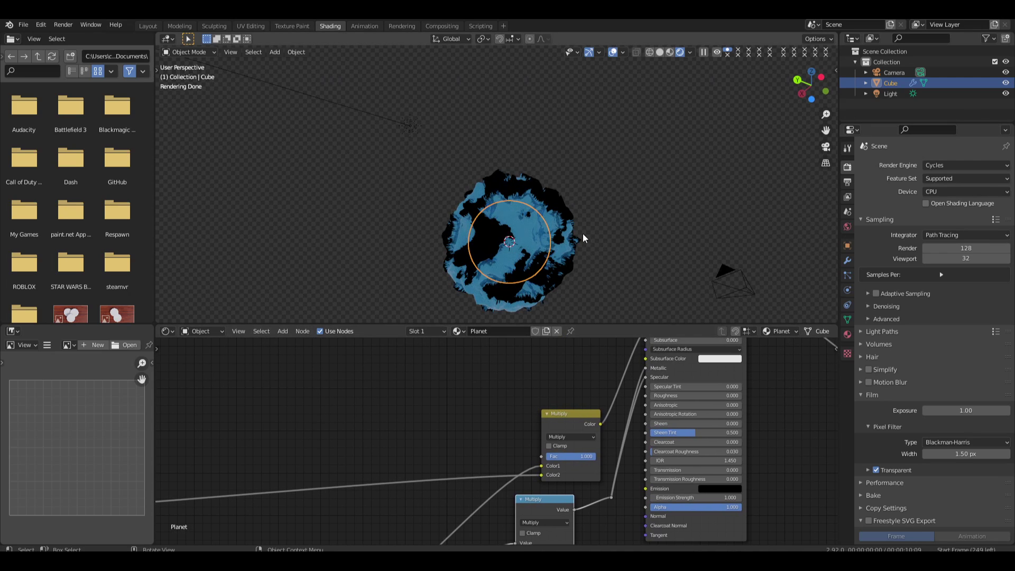
scroll(554, 400, down, 4)
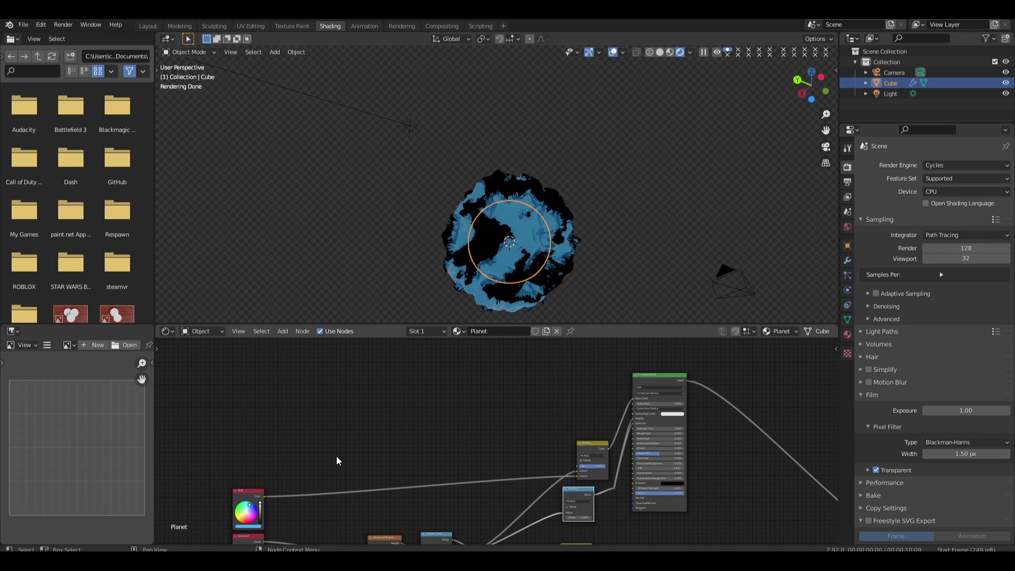
scroll(341, 484, up, 3)
middle_drag(369, 512, 389, 461)
middle_drag(454, 430, 444, 464)
scroll(465, 434, up, 1)
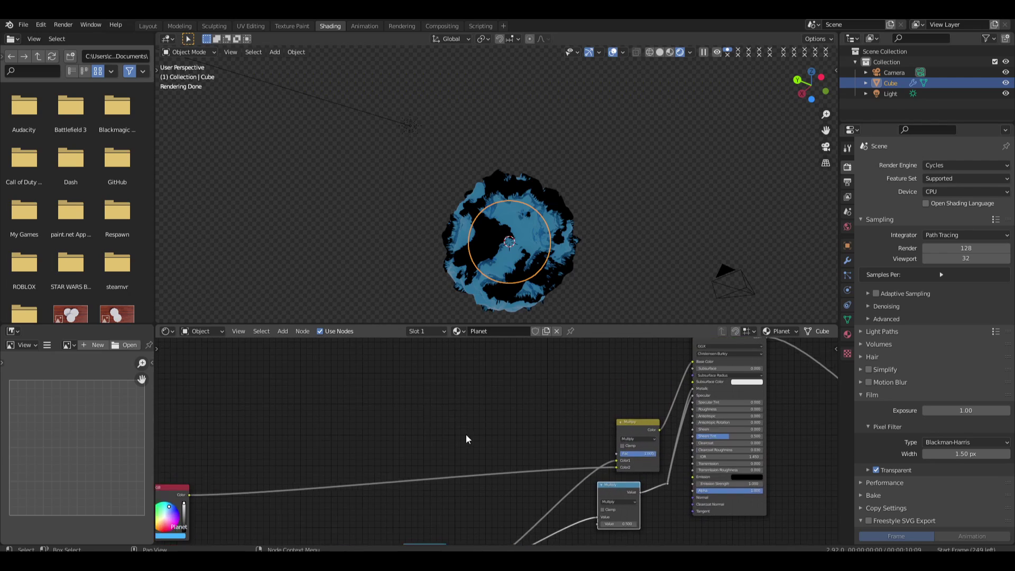
scroll(466, 434, down, 4)
middle_drag(391, 413, 408, 433)
mouse_move(473, 465)
middle_down()
mouse_move(474, 443)
mouse_move(475, 457)
middle_up()
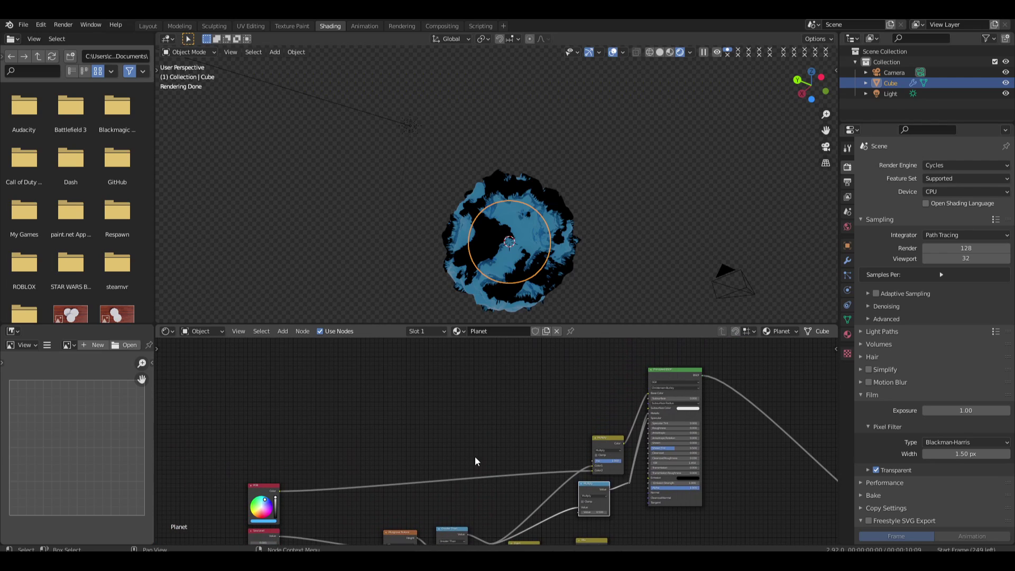
Move the color Multiply node closer to the RGB node and add a ColorRamp node above the RGB link
scroll(475, 458, up, 1)
drag(614, 439, 517, 458)
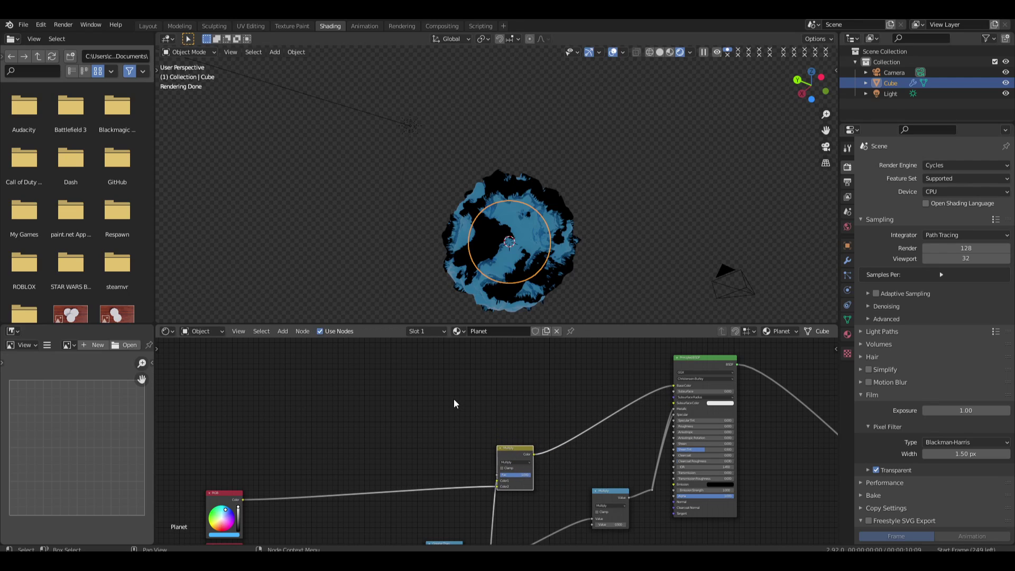
key(shift+a)
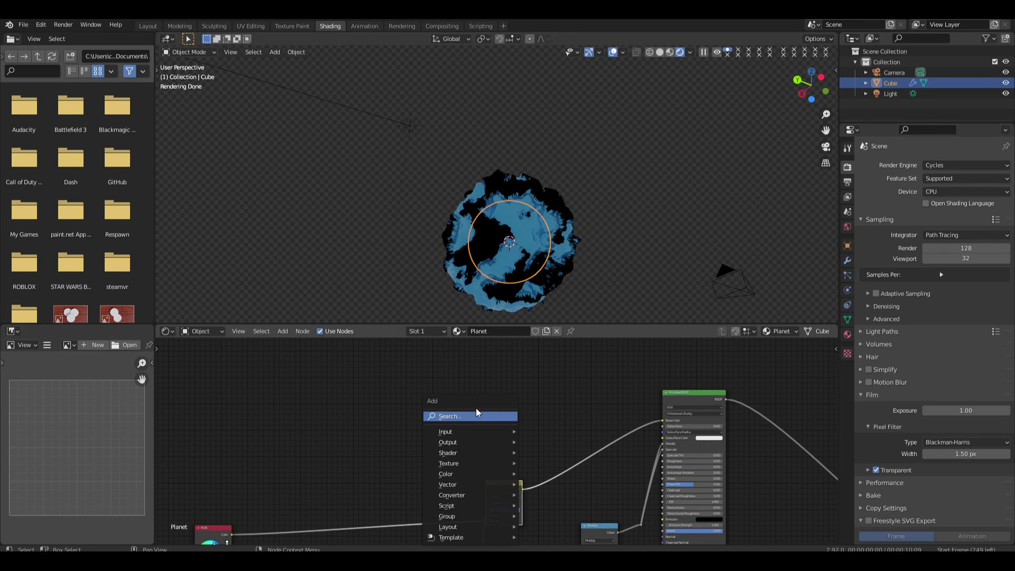
click(479, 418)
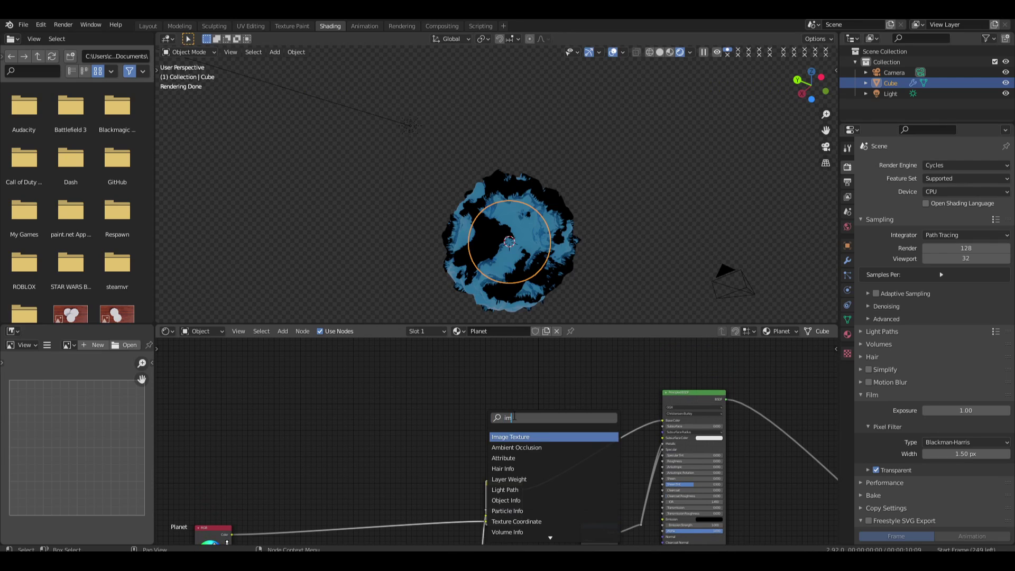
key(Escape)
key(shift+a)
click(453, 398)
text(colo)
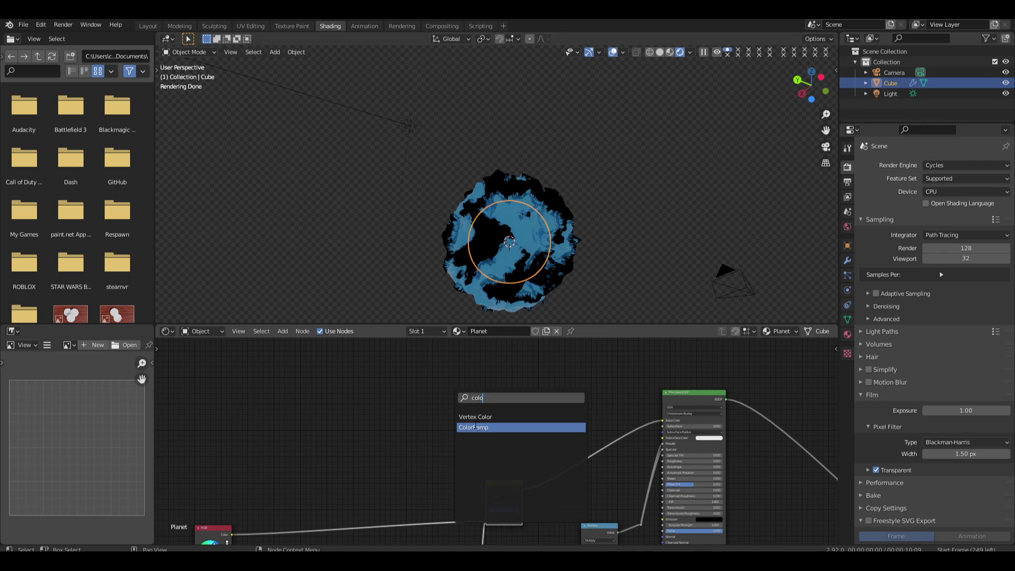
click(471, 426)
click(397, 442)
scroll(383, 468, up, 4)
scroll(383, 466, up, 2)
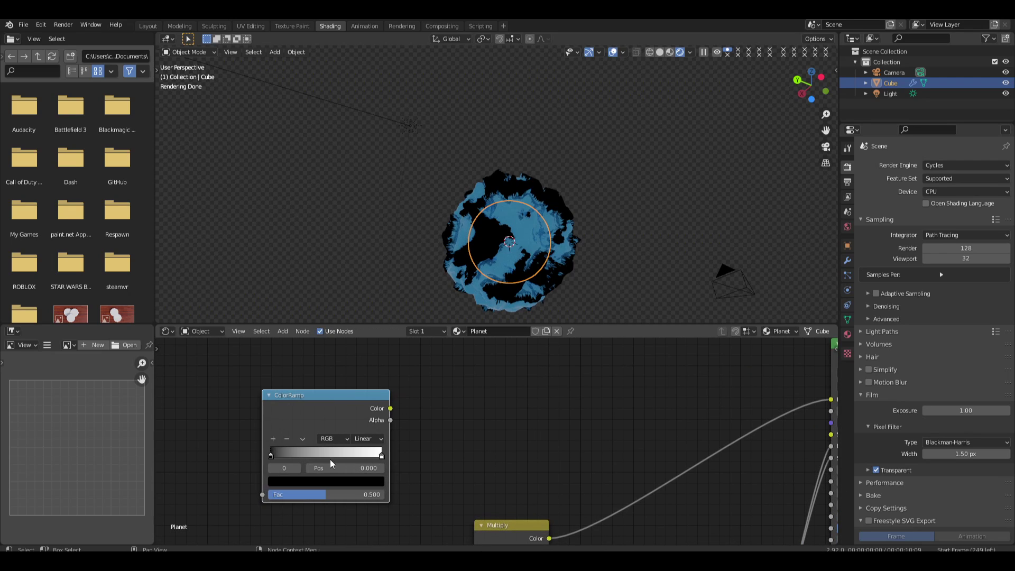
Duplicate the ColorRamp node twice and stack the copies above the original
middle_drag(328, 383, 386, 431)
scroll(391, 440, down, 3)
key(shift+d)
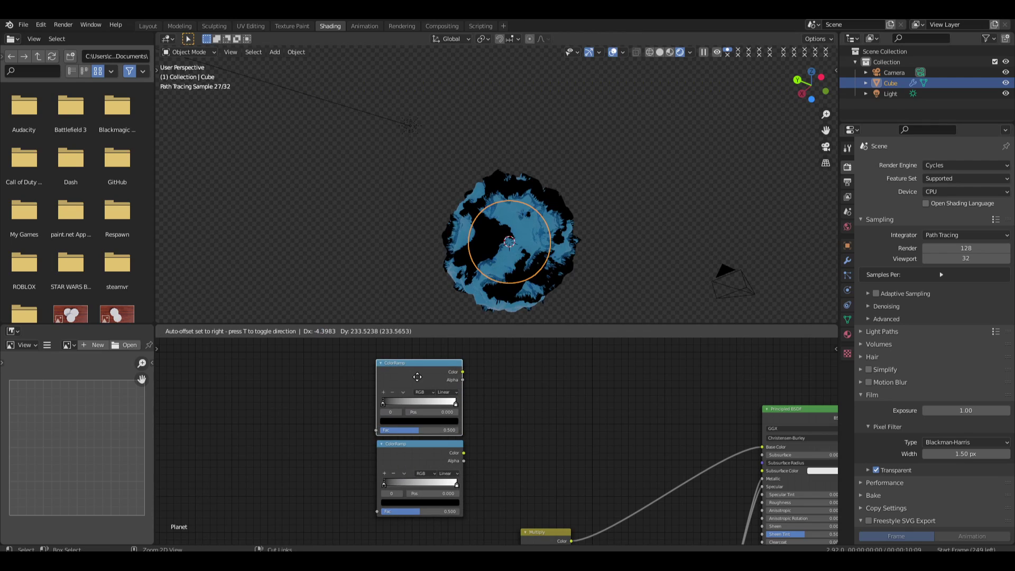
click(418, 374)
middle_drag(426, 391, 433, 409)
key(shift+d)
click(459, 362)
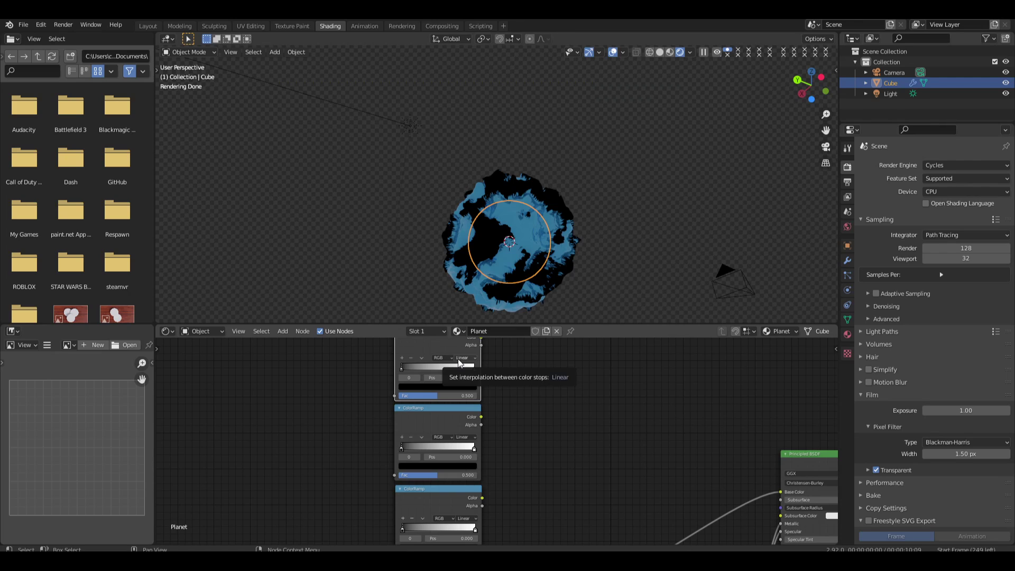
Reverse the lowest ColorRamp, with its white stop at position 0.000 and its black stop at 0.500
scroll(444, 442, up, 3)
middle_drag(400, 502, 399, 434)
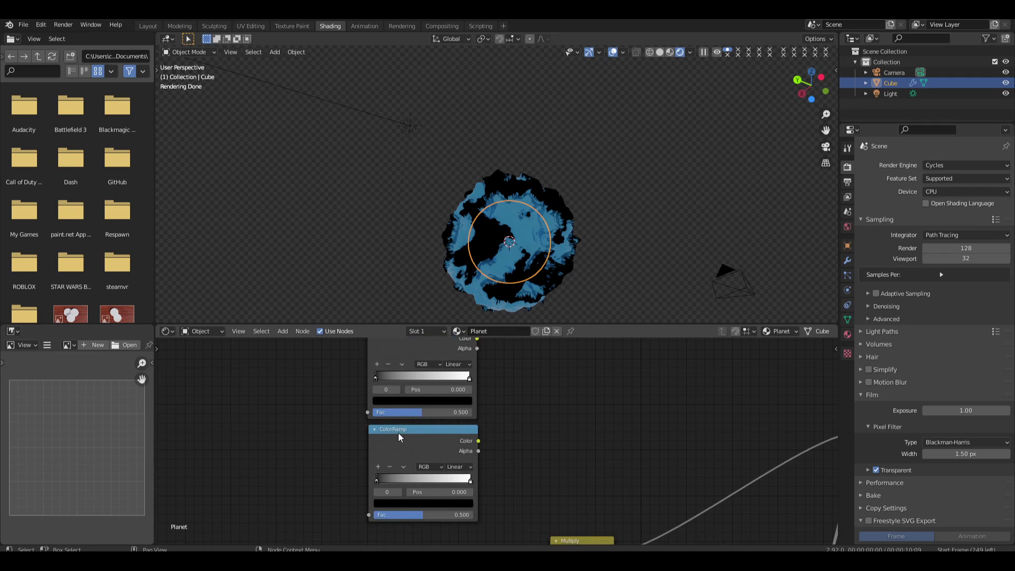
scroll(391, 452, up, 4)
middle_drag(360, 502, 416, 454)
drag(412, 444, 450, 445)
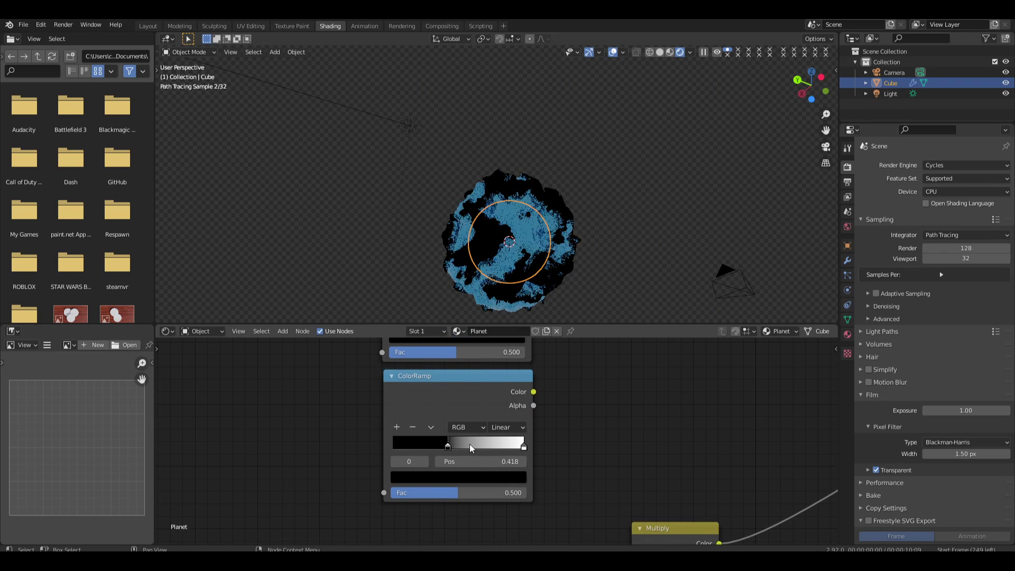
drag(523, 447, 378, 444)
scroll(456, 443, up, 1)
drag(445, 447, 454, 446)
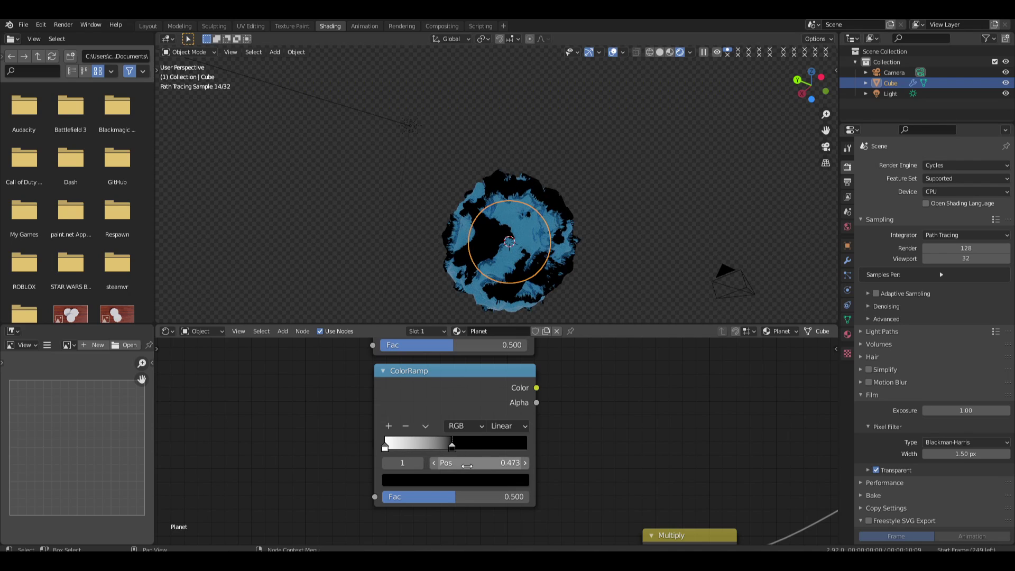
double_click(456, 463)
text(.5)
key(Return)
Set the middle ColorRamp's white stop to position 0.500, keeping the black stop at the start of the gradient
middle_drag(456, 418, 490, 518)
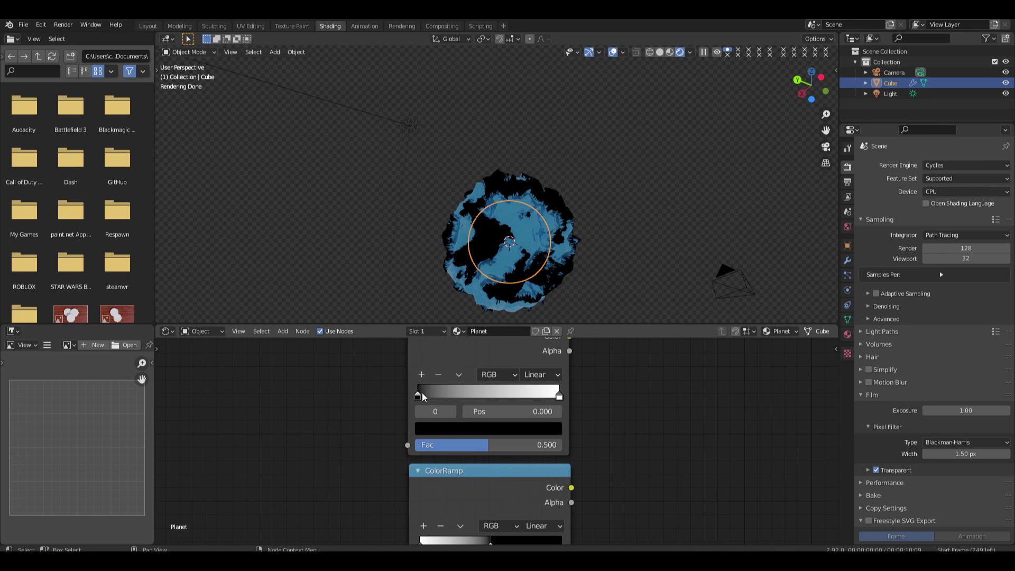
drag(422, 393, 396, 393)
click(559, 397)
double_click(492, 412)
text(.5)
key(Return)
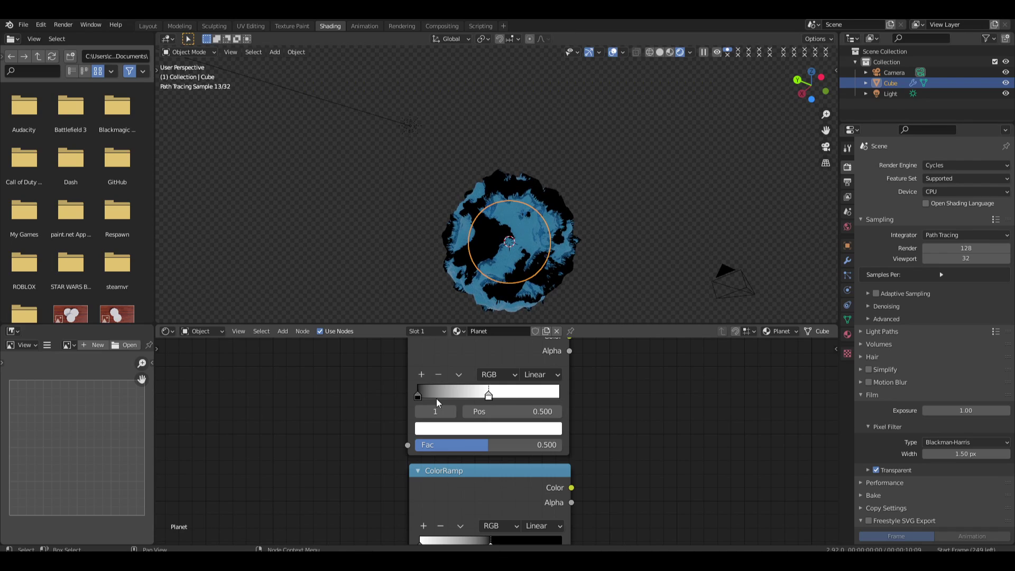
Add a third stop to the middle ColorRamp at position 0.750 and make it black
click(421, 393)
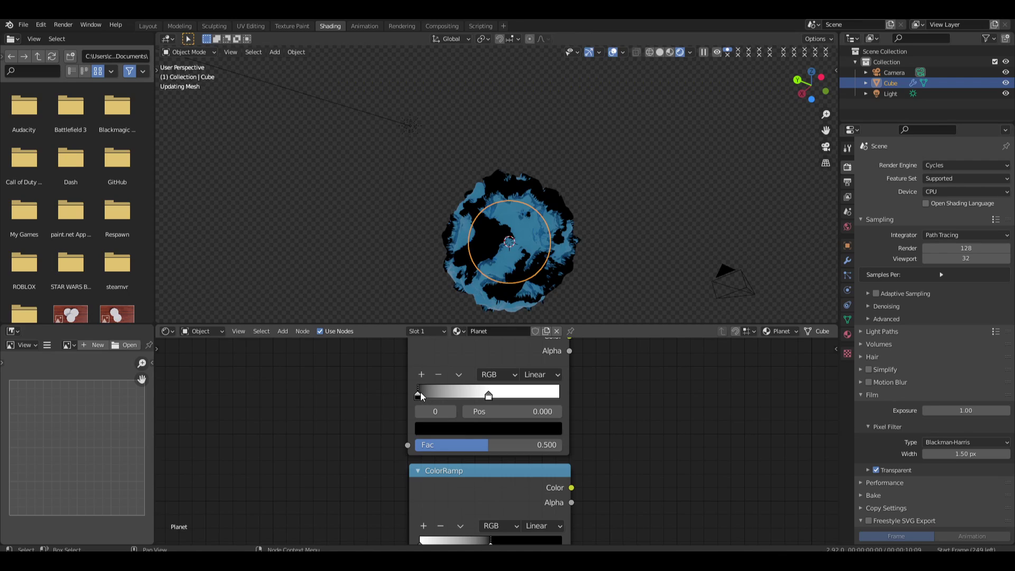
click(490, 394)
click(421, 374)
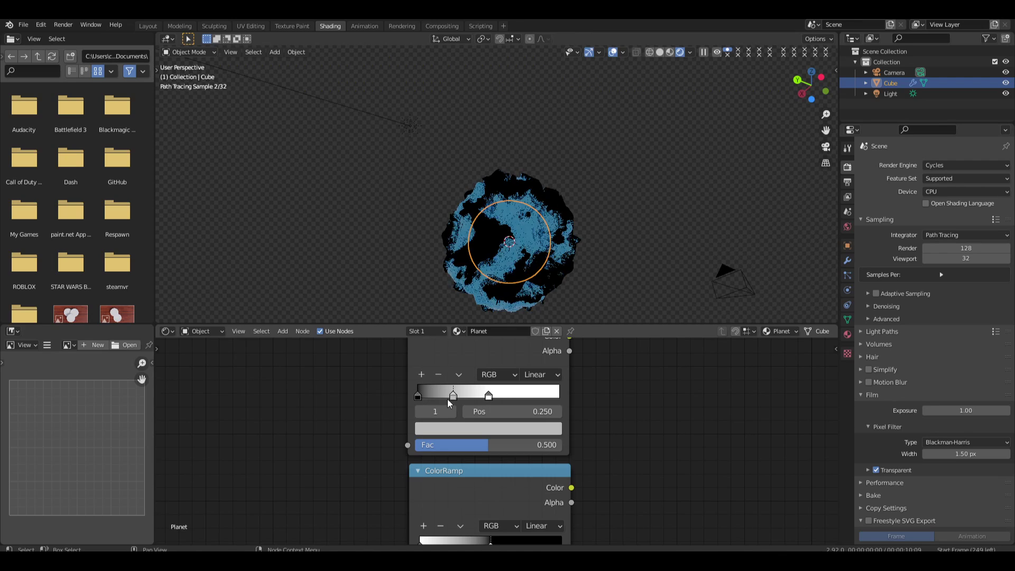
drag(518, 396, 521, 397)
double_click(532, 411)
key(ctrl+a)
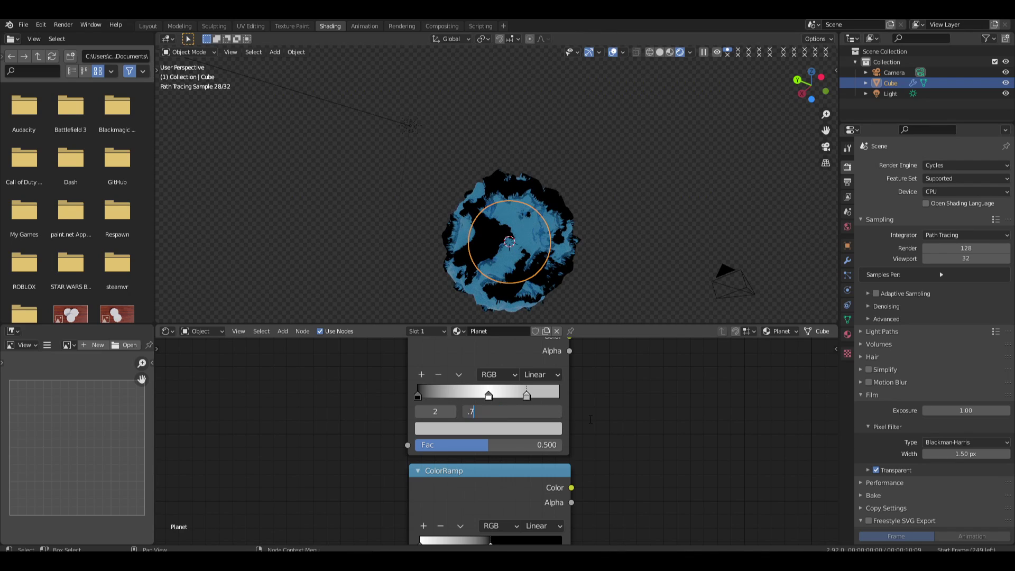
text(0.75)
key(Return)
click(533, 427)
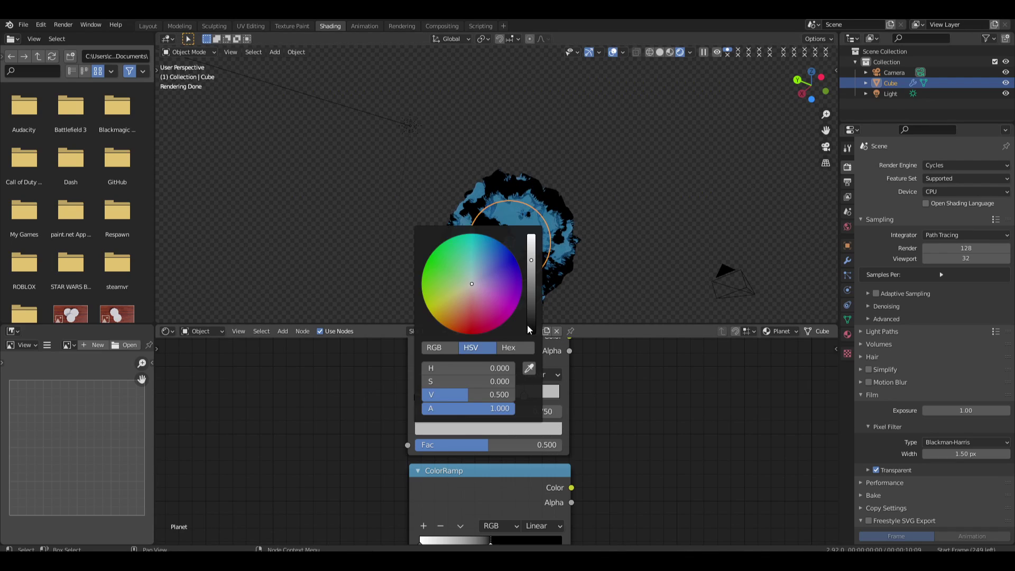
drag(530, 327, 529, 341)
Move the middle ColorRamp's first black stop to position 0.377, just before the white stop
middle_drag(460, 365, 478, 451)
middle_drag(477, 392, 463, 357)
click(436, 420)
click(471, 451)
drag(438, 454, 492, 459)
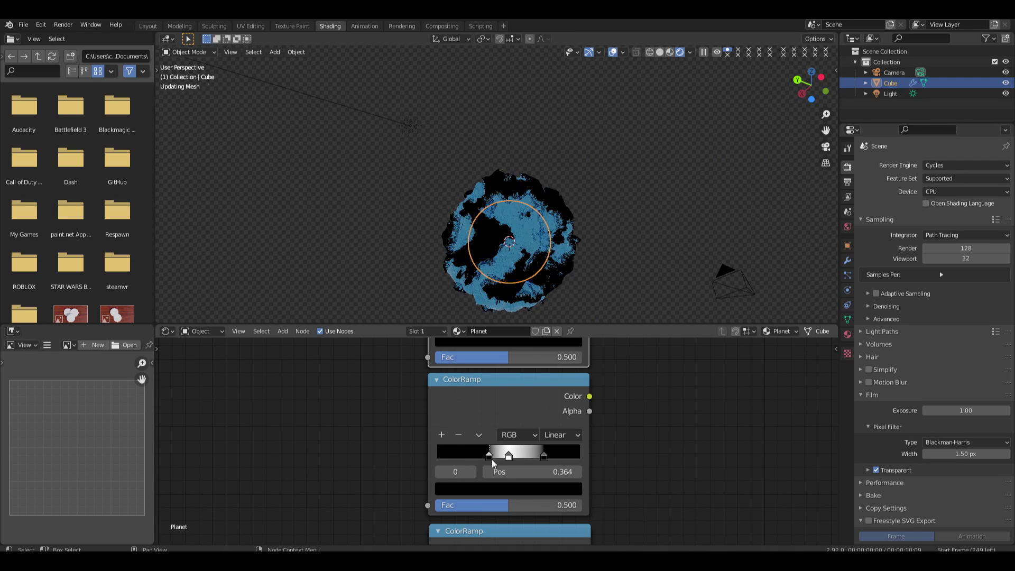
Set the white stop of the lowest ColorRamp to position 0.377
shift+scroll(494, 488, down, 4)
middle_drag(517, 471, 517, 468)
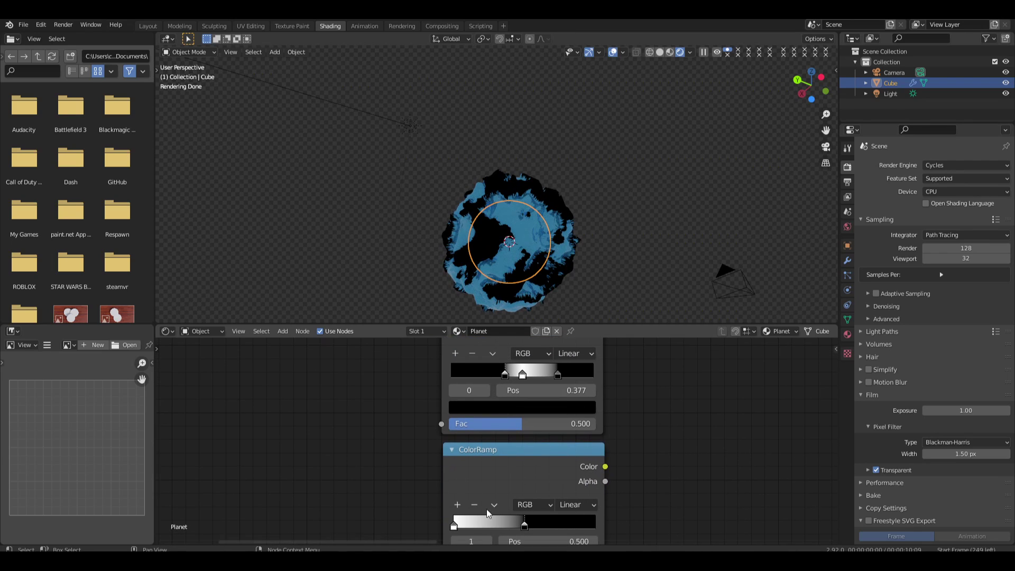
click(454, 526)
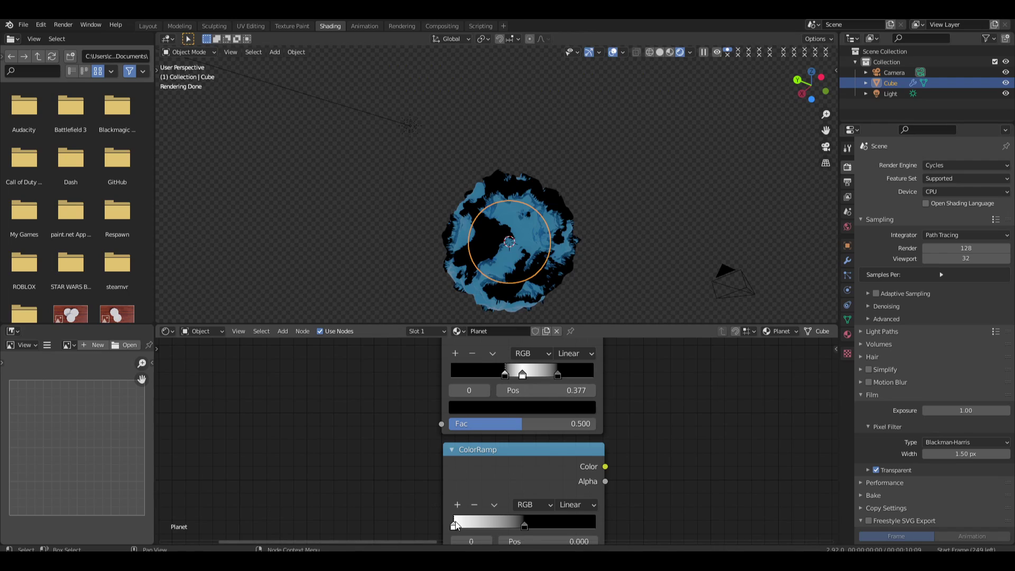
shift+scroll(454, 523, down, 2)
click(564, 489)
text(.377)
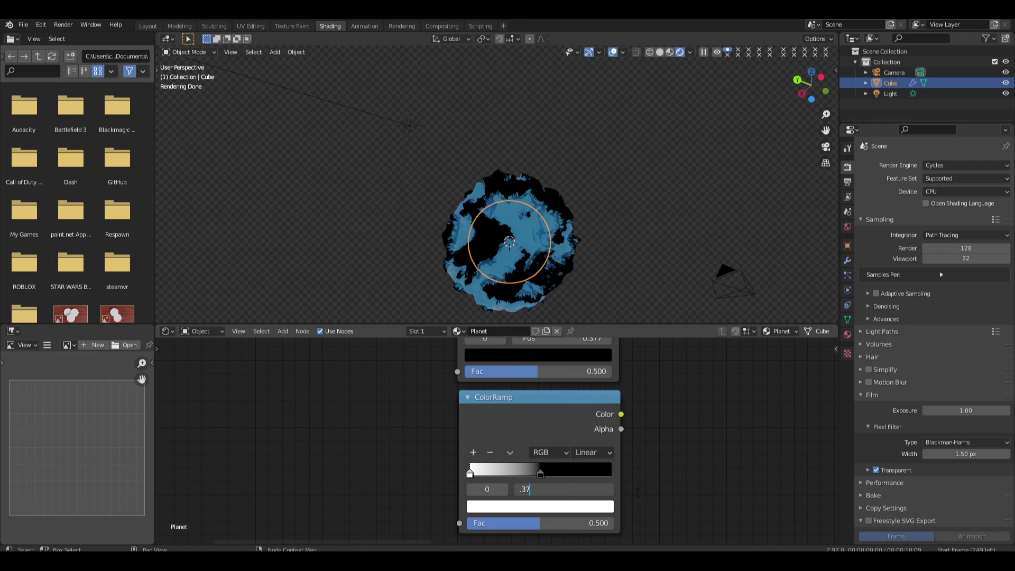
key(Return)
Enter a new position for the black stop of the uppermost ColorRamp, using the middle ramp as reference
middle_drag(648, 397, 651, 442)
middle_drag(620, 397, 620, 479)
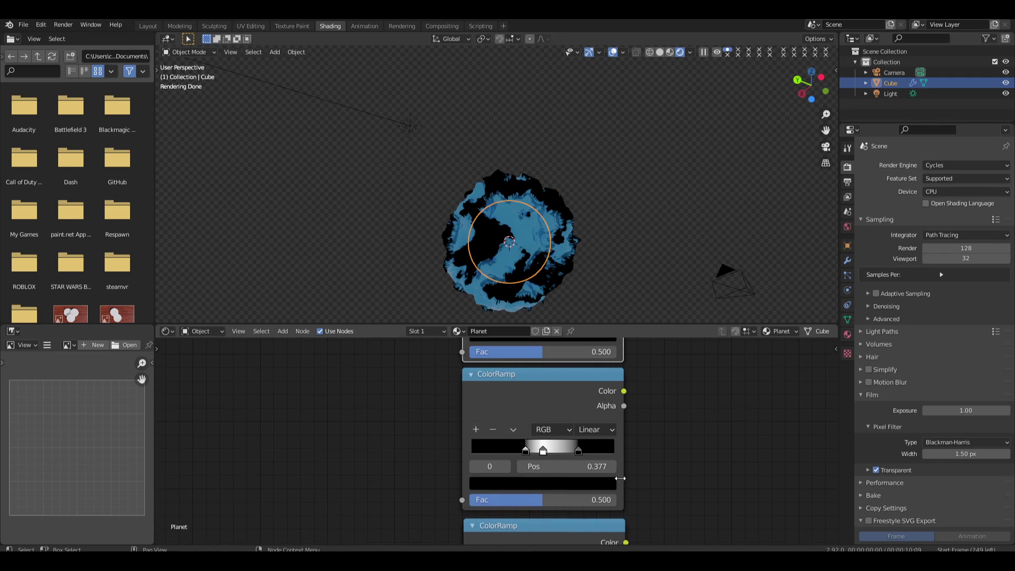
scroll(621, 478, down, 1)
middle_drag(579, 404, 574, 453)
scroll(576, 454, up, 3)
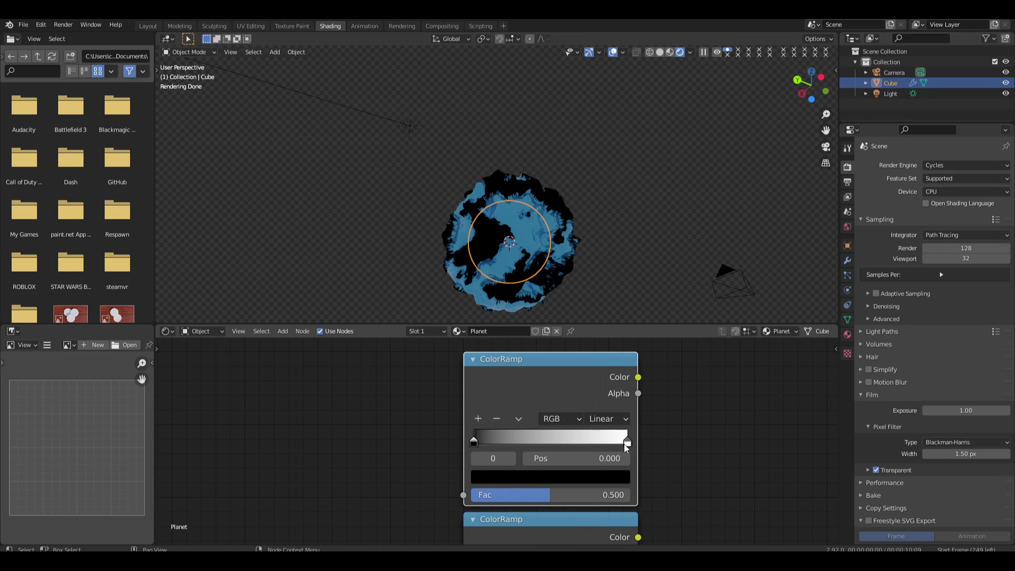
scroll(626, 445, up, 1)
click(635, 445)
click(475, 441)
shift+scroll(528, 476, down, 3)
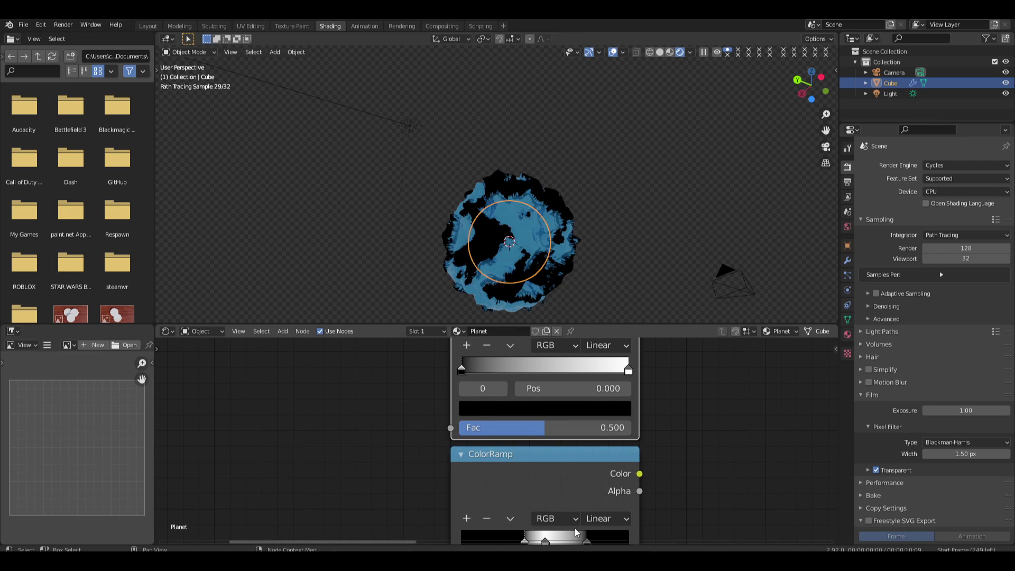
shift+scroll(575, 529, down, 2)
shift+scroll(543, 391, up, 2)
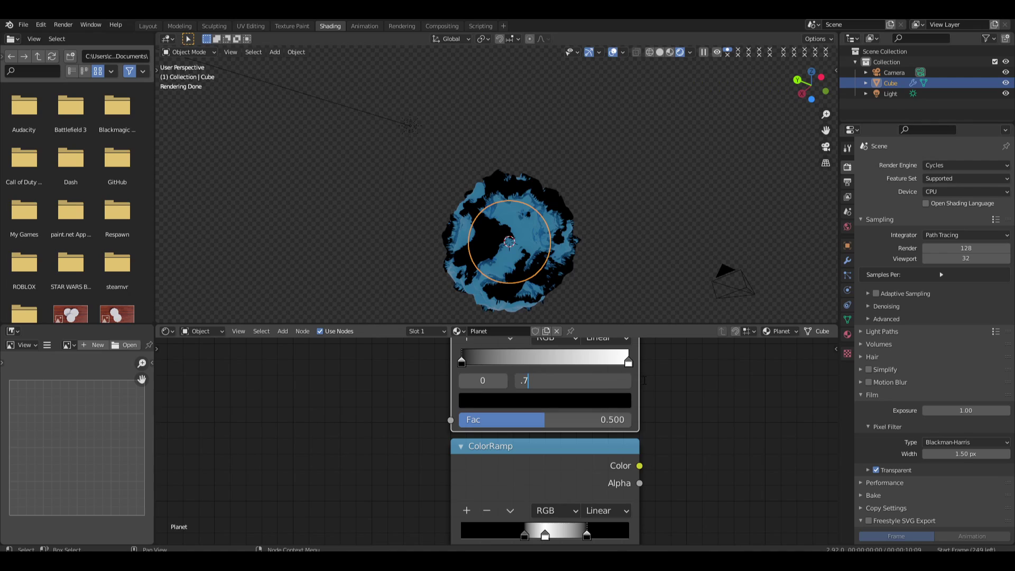
Look over the full node network around the noise mask and check the planet from another angle
scroll(647, 382, down, 5)
scroll(618, 432, down, 7)
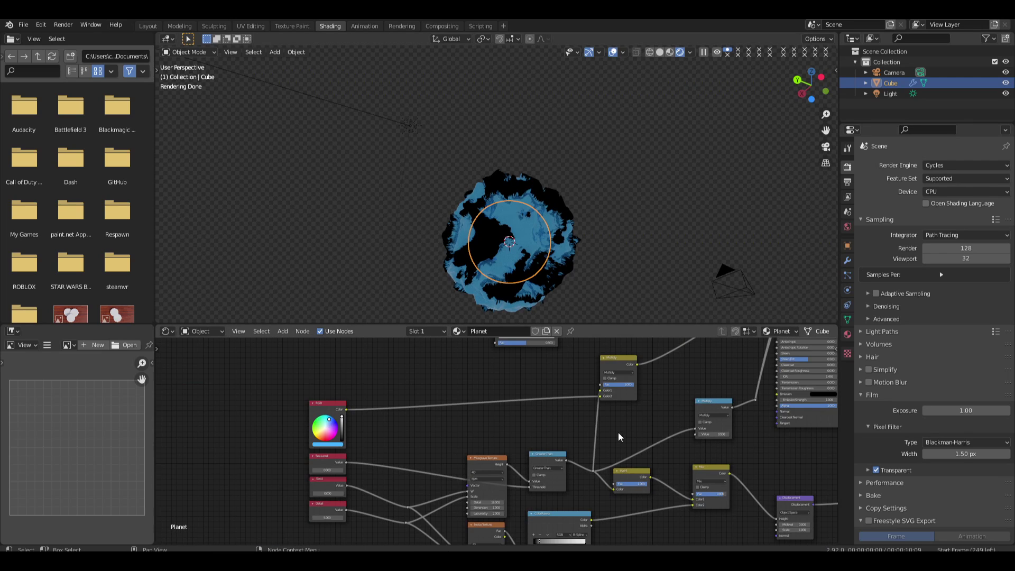
middle_drag(618, 433, 584, 519)
scroll(571, 513, down, 1)
middle_drag(484, 485, 549, 426)
scroll(529, 483, up, 2)
scroll(528, 483, up, 1)
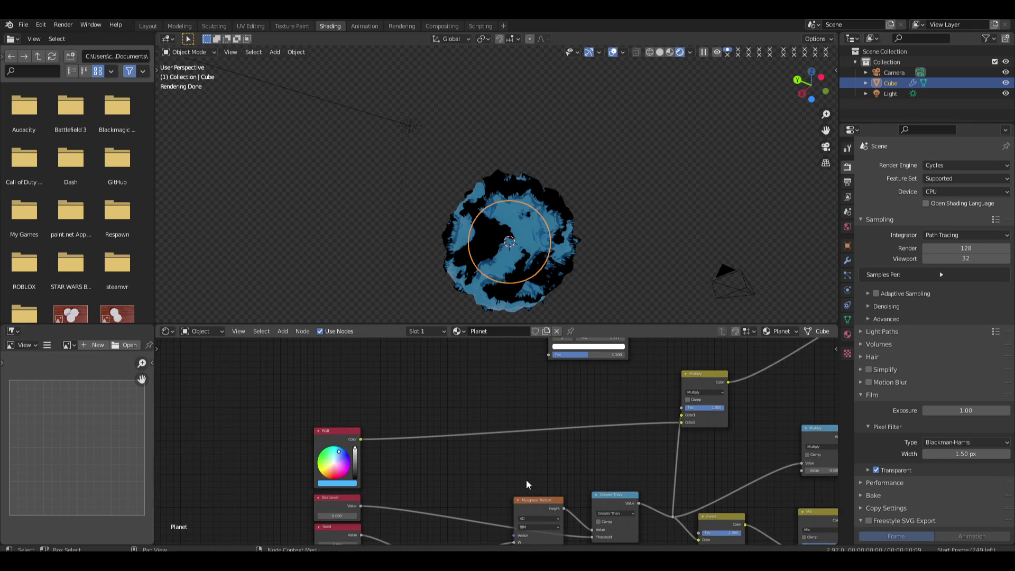
middle_drag(526, 480, 532, 417)
scroll(540, 401, down, 1)
middle_drag(539, 180, 535, 338)
middle_drag(541, 125, 541, 77)
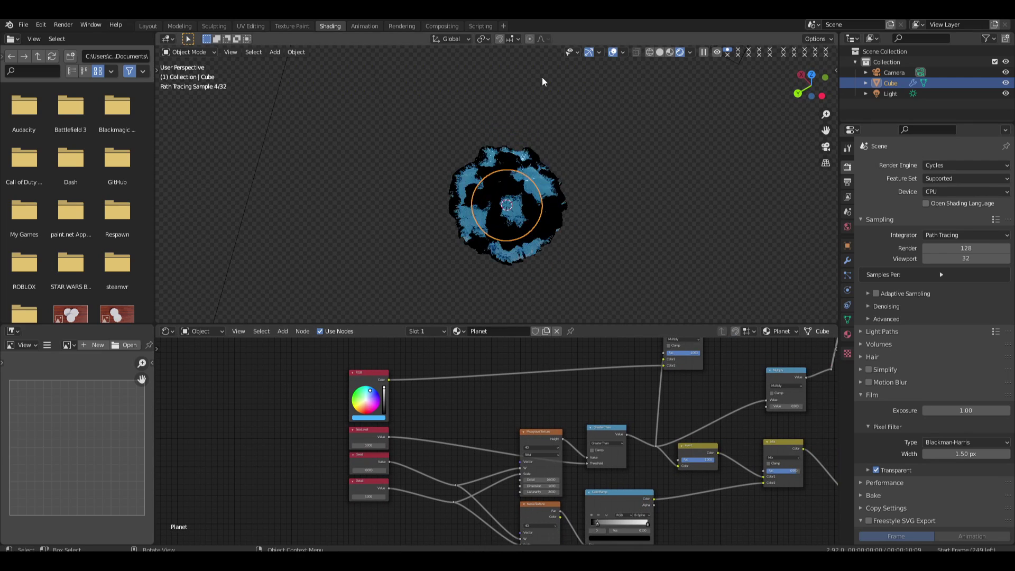
middle_drag(559, 371, 565, 445)
shift+scroll(524, 372, up, 1)
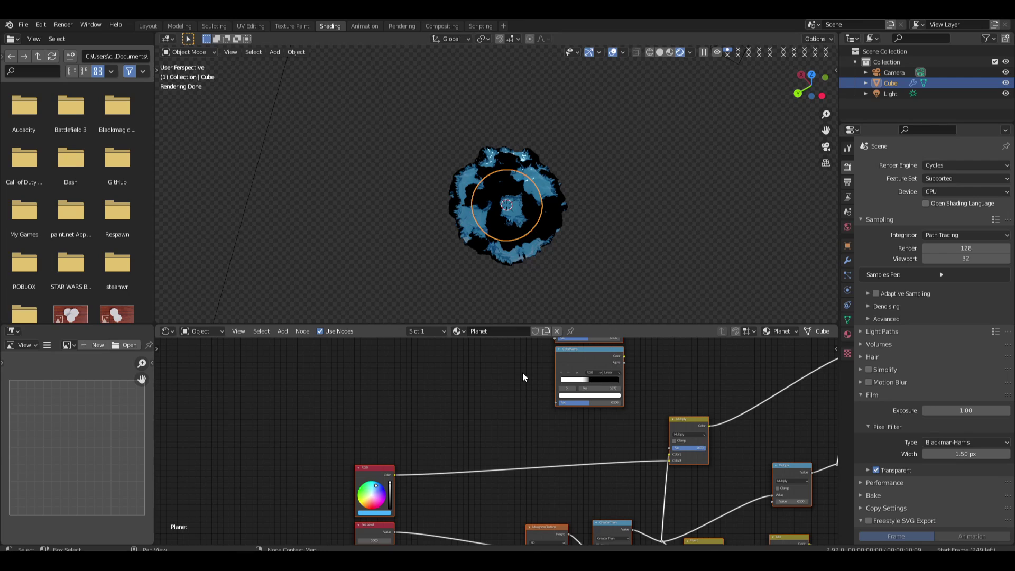
Add a Reroute node beside the Fac input of the lowest ColorRamp
key(shift+a)
click(522, 374)
text(rer)
click(534, 391)
click(537, 426)
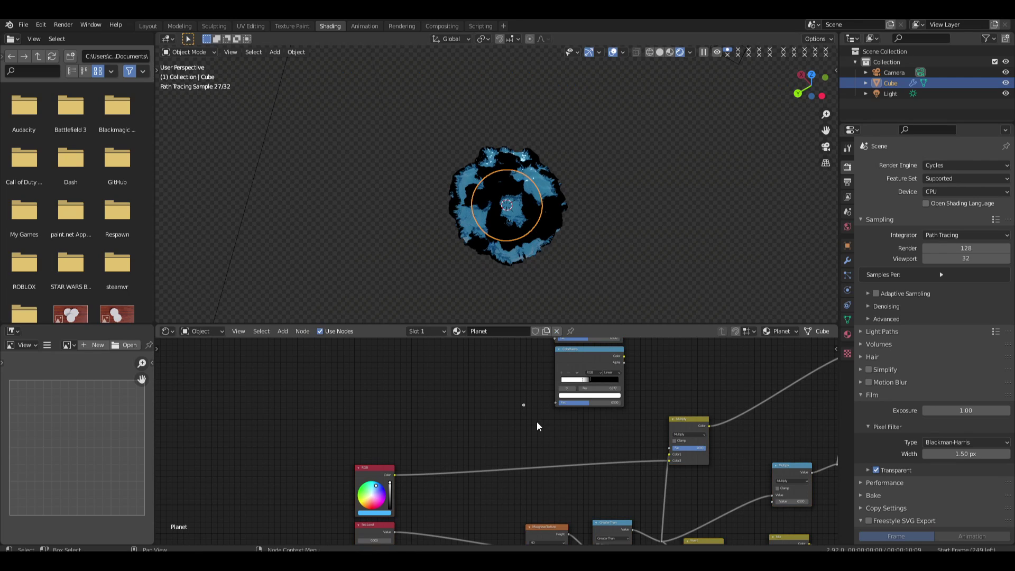
Link the reroute point to the Fac inputs of all three stacked ColorRamps
drag(553, 403, 554, 341)
middle_drag(554, 341, 544, 427)
drag(515, 489, 544, 362)
middle_drag(528, 467, 512, 363)
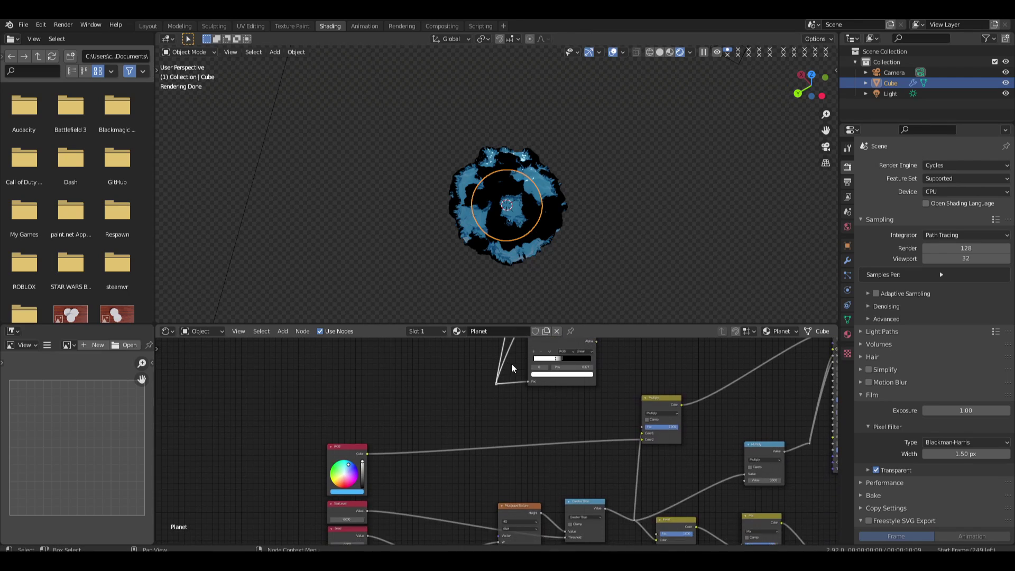
Connect the Height output of the Musgrave Texture to the reroute point feeding the three ColorRamps
middle_drag(507, 401, 498, 352)
scroll(512, 444, down, 1)
drag(523, 527, 487, 349)
middle_drag(533, 348, 542, 442)
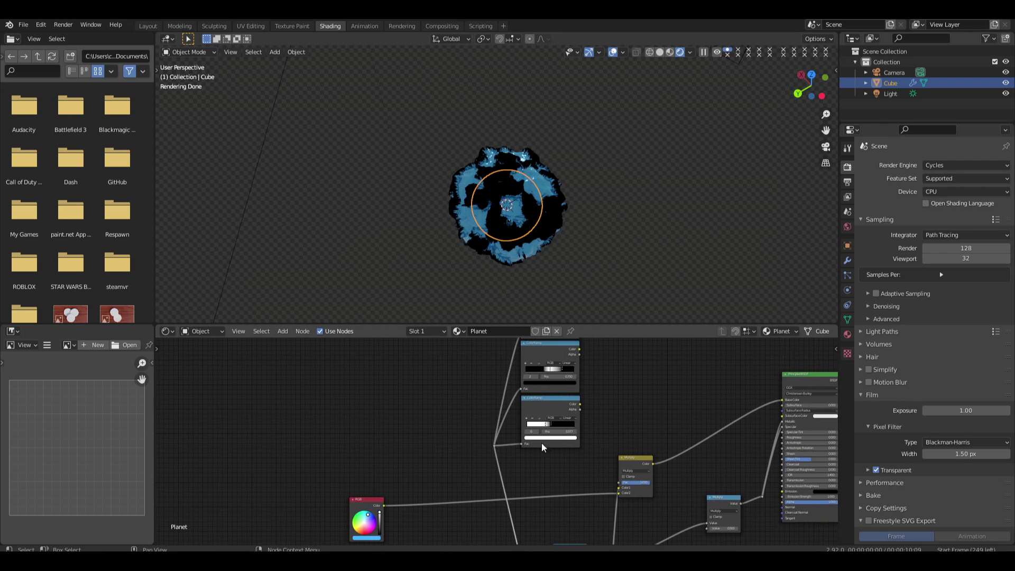
Preview the lowest, middle and uppermost ColorRamp outputs on the planet one after another
scroll(543, 440, up, 1)
ctrl+shift+click(554, 404)
middle_drag(553, 263, 533, 235)
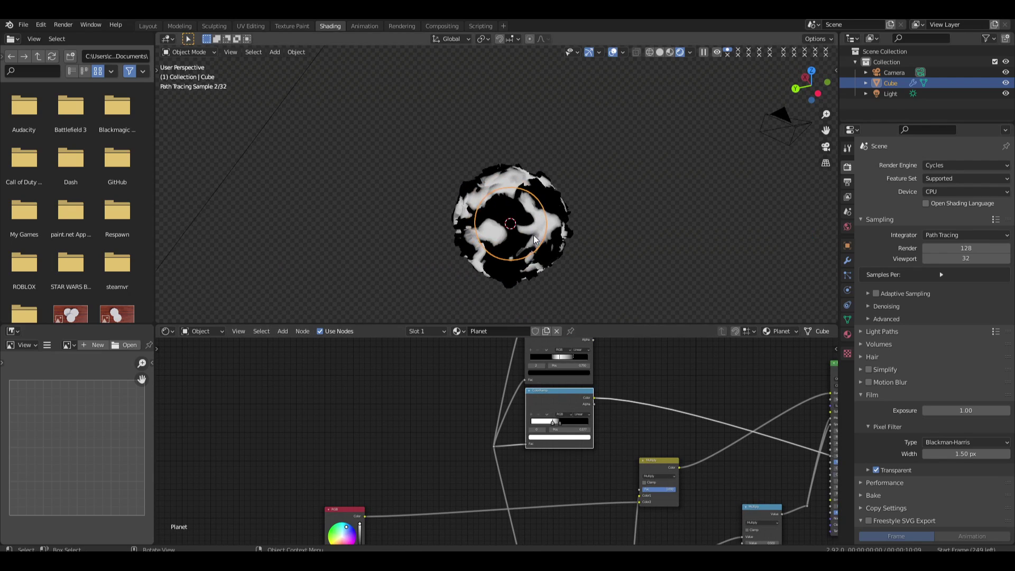
ctrl+shift+click(546, 378)
middle_drag(546, 378, 545, 455)
ctrl+shift+click(538, 372)
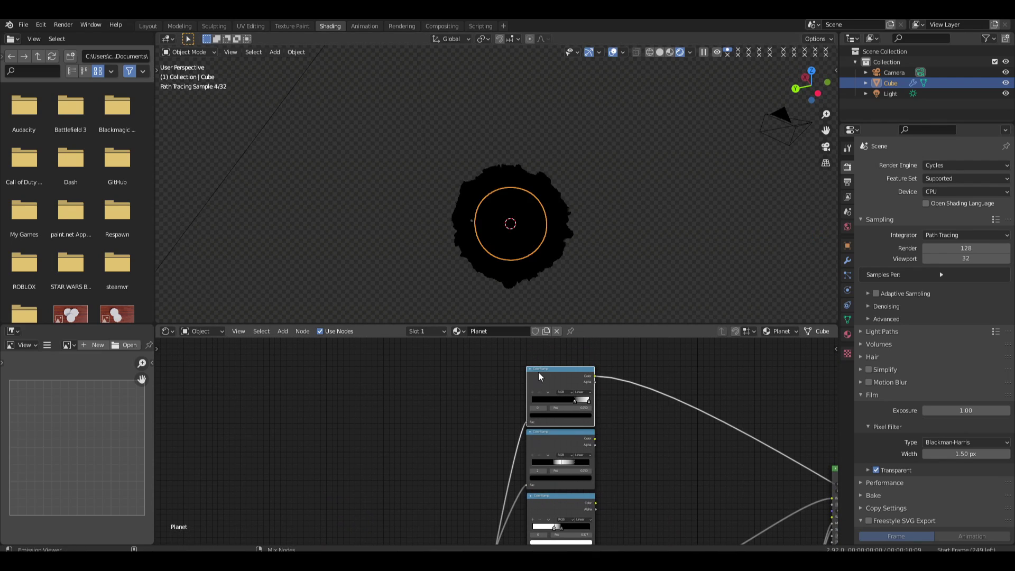
Move the black stop of the uppermost ColorRamp down to position 0.636
scroll(575, 407, up, 2)
middle_drag(545, 244, 592, 254)
scroll(628, 388, up, 2)
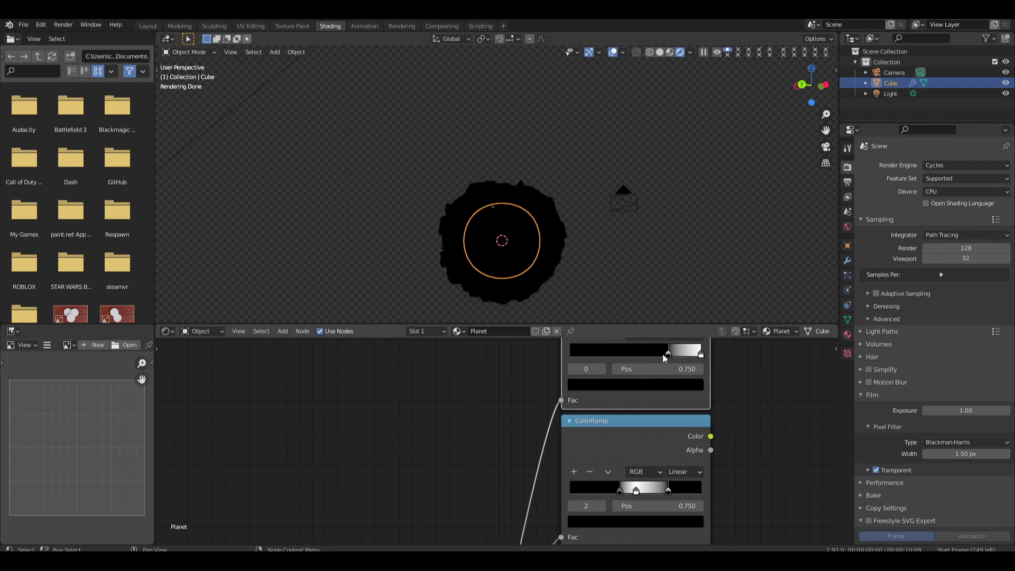
drag(665, 358, 650, 359)
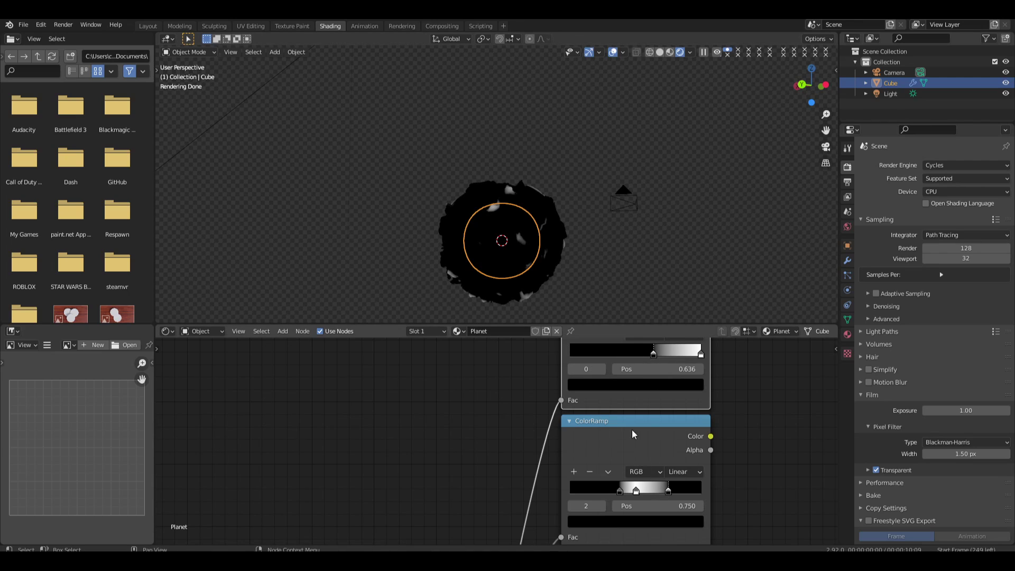
Preview the middle ColorRamp, shift its first black stop to about 0.473 and set its last black stop to position 0.636
ctrl+shift+click(639, 452)
click(636, 491)
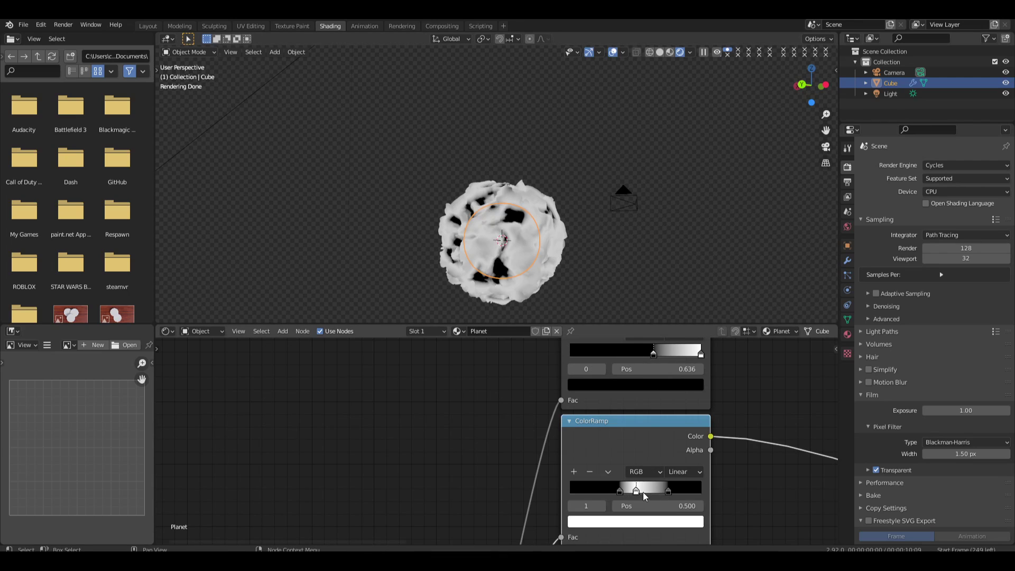
mouse_move(643, 496)
mouse_down()
mouse_move(654, 496)
mouse_move(623, 491)
mouse_move(632, 491)
mouse_up()
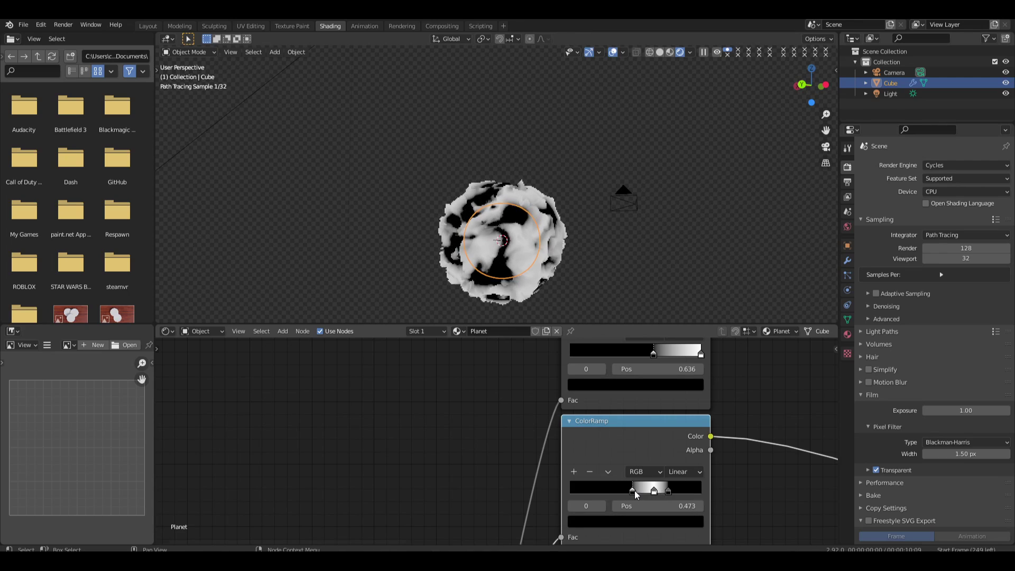
click(667, 492)
click(672, 505)
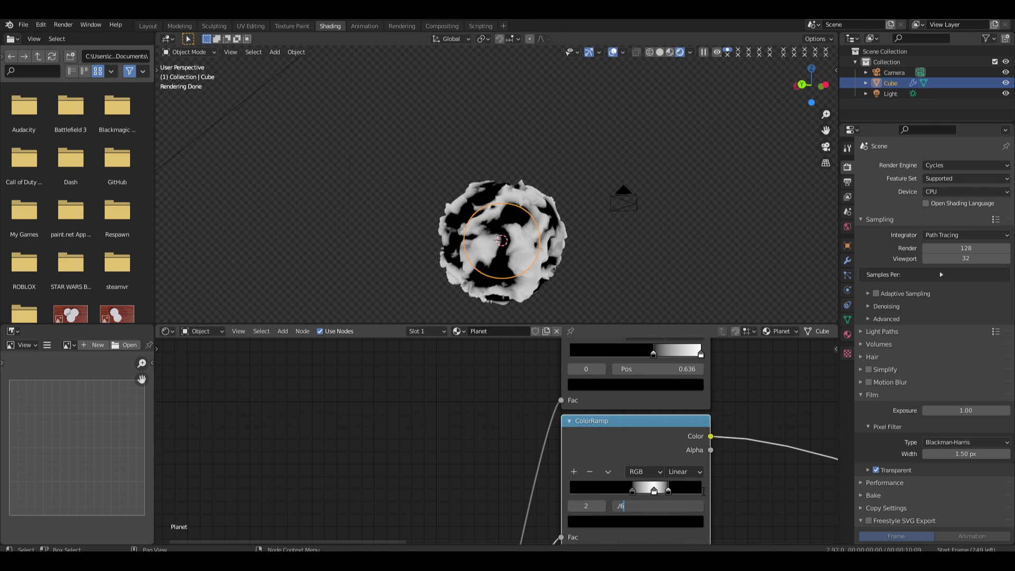
text(.636)
key(Return)
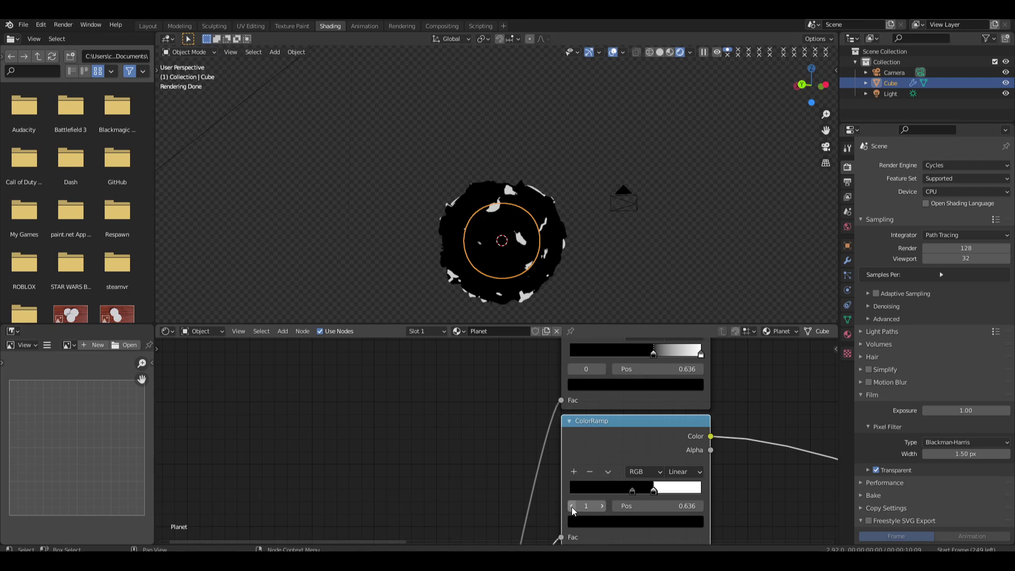
Move the middle ColorRamp's white stop to about 0.541 and set its first black stop to position 0.5
click(602, 506)
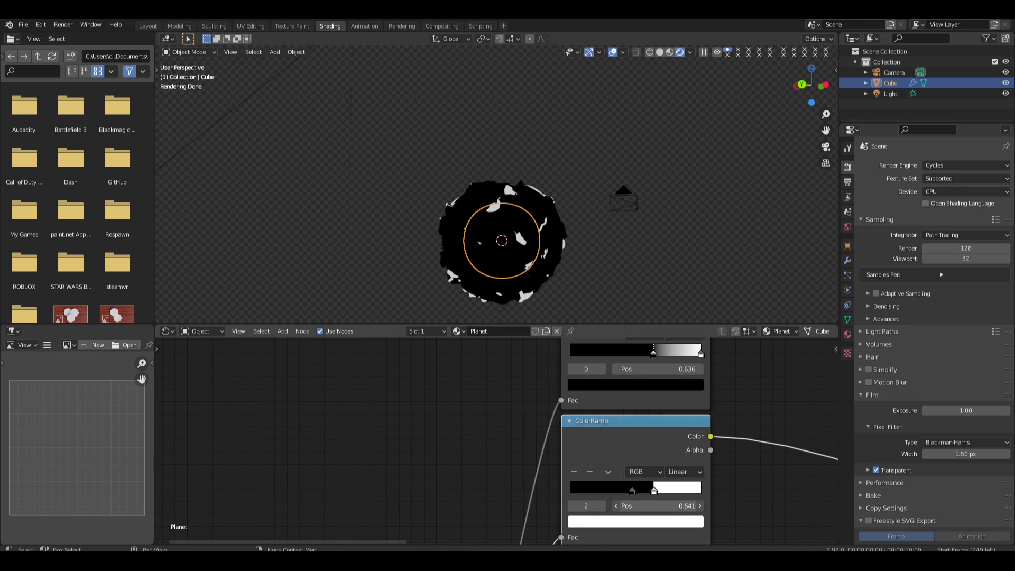
drag(655, 490, 650, 491)
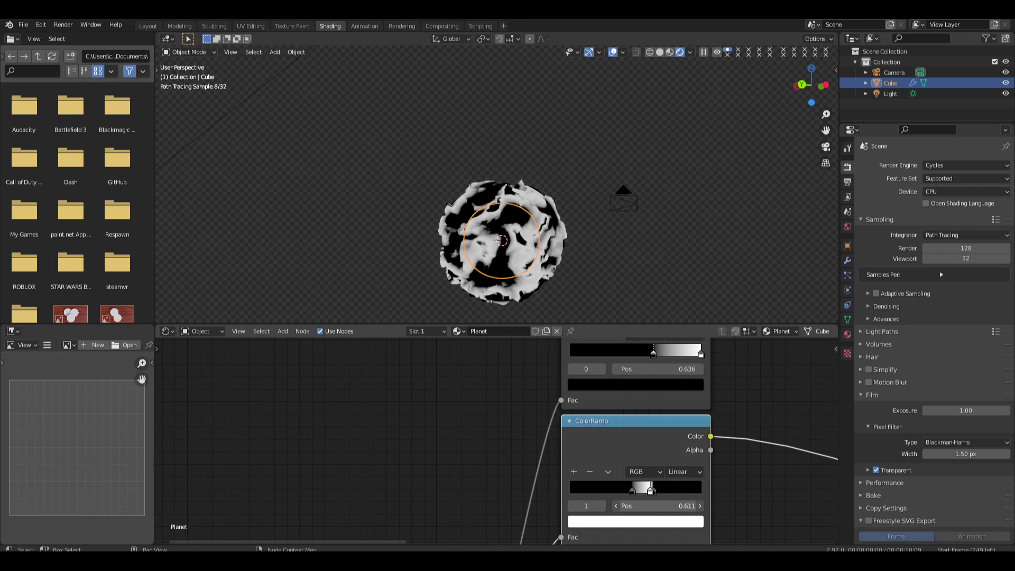
click(636, 491)
drag(638, 493, 643, 492)
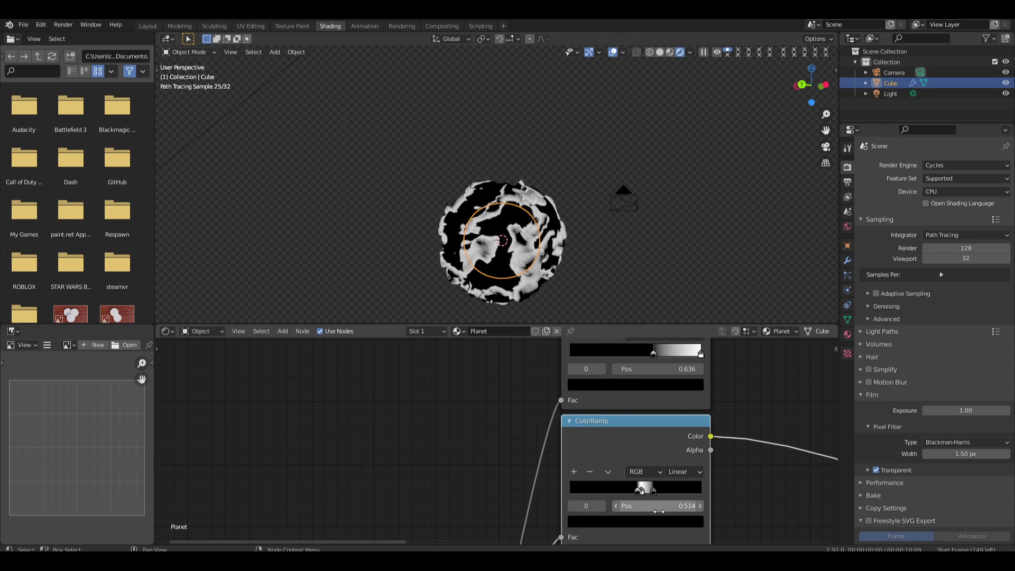
click(657, 508)
text(.5)
key(Return)
Set the lowest ColorRamp's white stop to position 0.5 and move its black stop to about 0.62
middle_drag(732, 491, 727, 394)
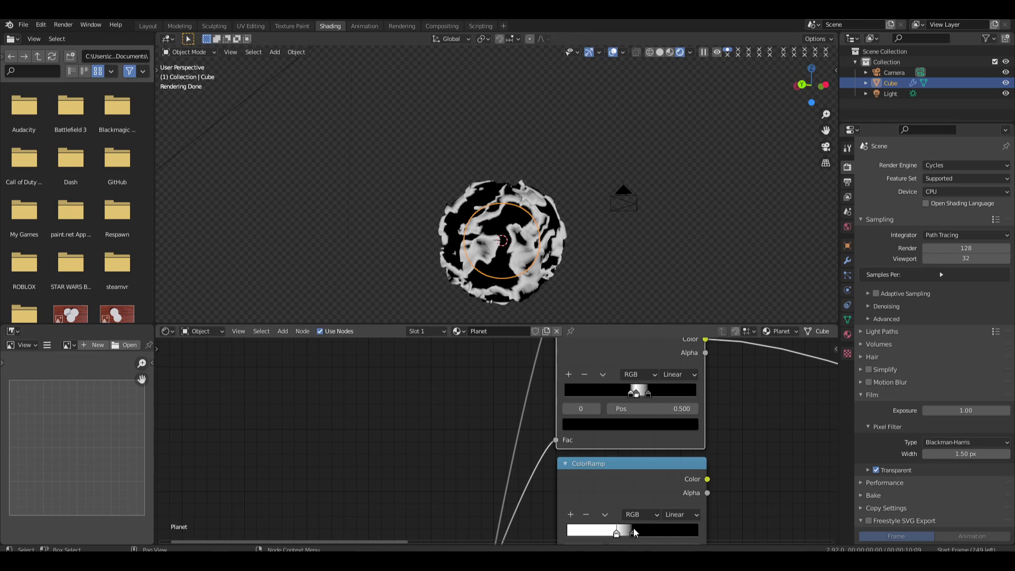
click(634, 530)
middle_drag(742, 480, 739, 422)
click(614, 477)
click(657, 491)
text(.5)
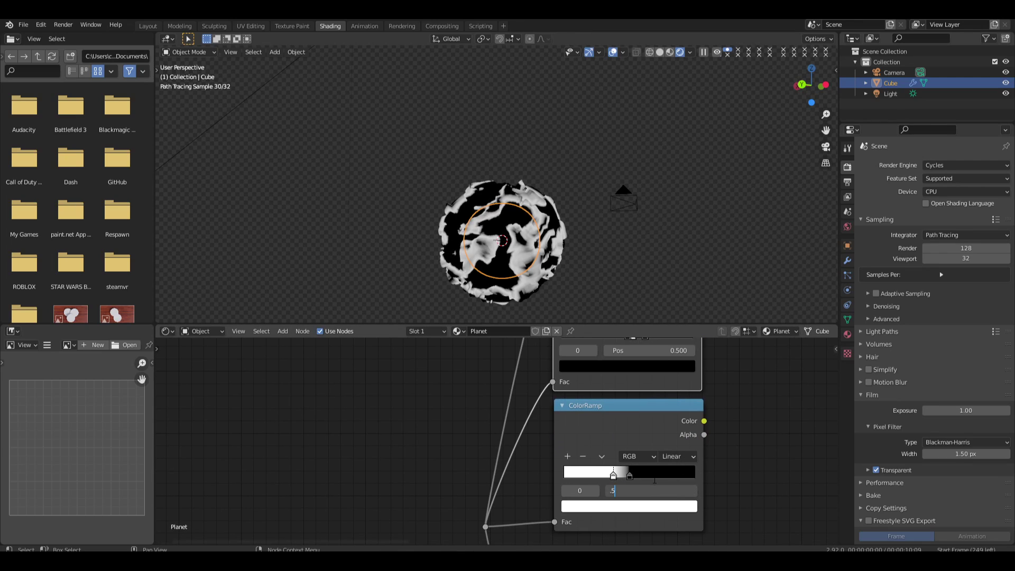
key(Return)
click(564, 490)
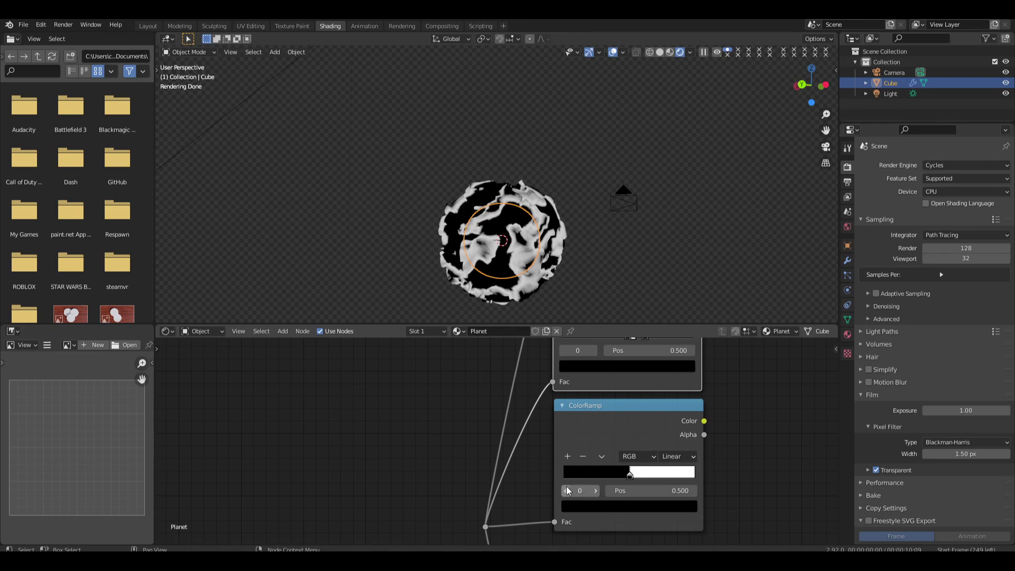
drag(652, 491, 680, 491)
Set the lowest ColorRamp's black stop to position 0.541, matching the white stop of the middle ramp
middle_drag(710, 416, 711, 457)
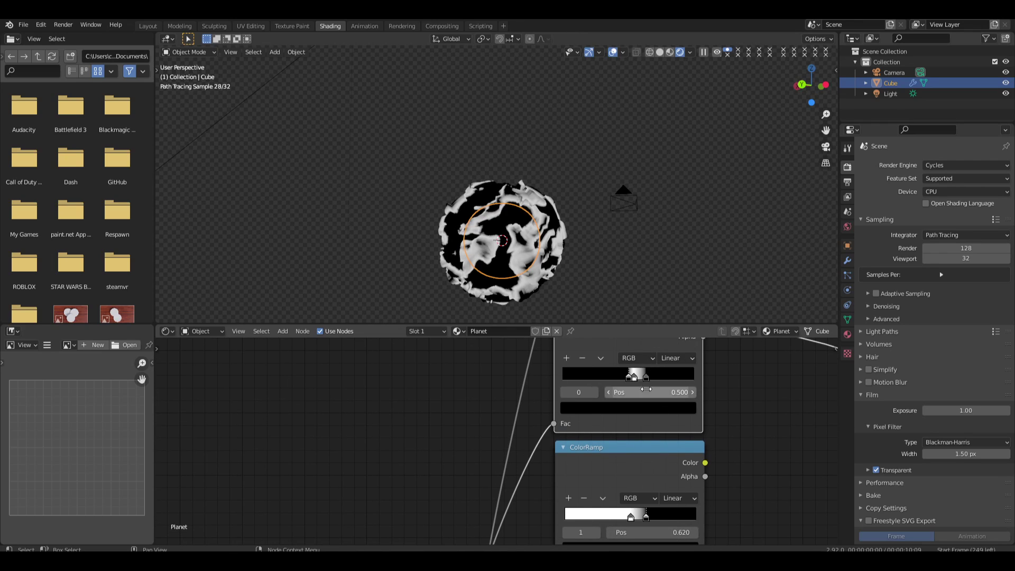
click(634, 373)
middle_drag(711, 492, 705, 488)
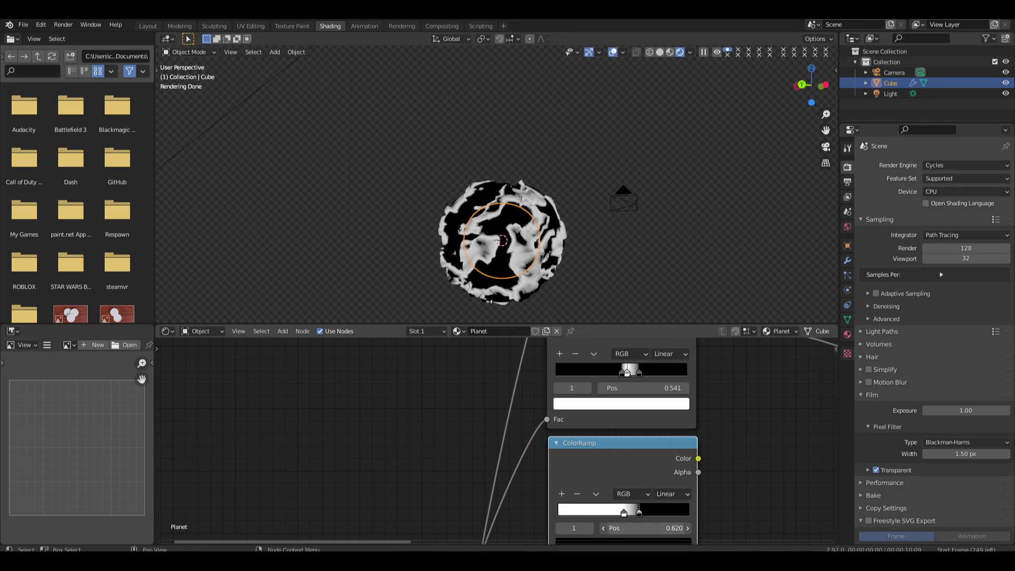
click(660, 531)
text(.541)
key(Return)
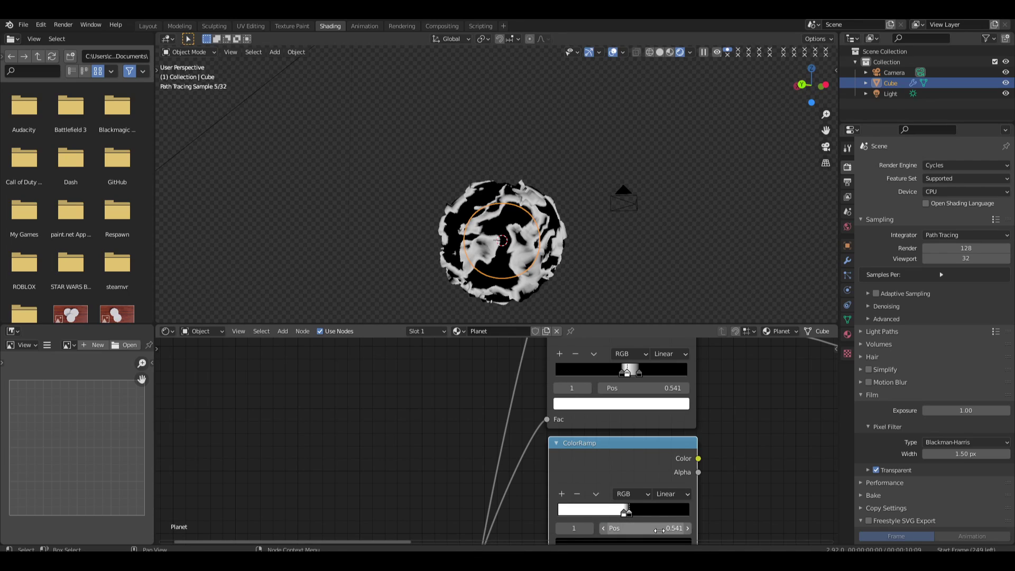
Preview each of the three adjusted ColorRamp masks on the planet and check the uppermost one from another angle
ctrl+shift+click(597, 468)
middle_drag(701, 419, 705, 509)
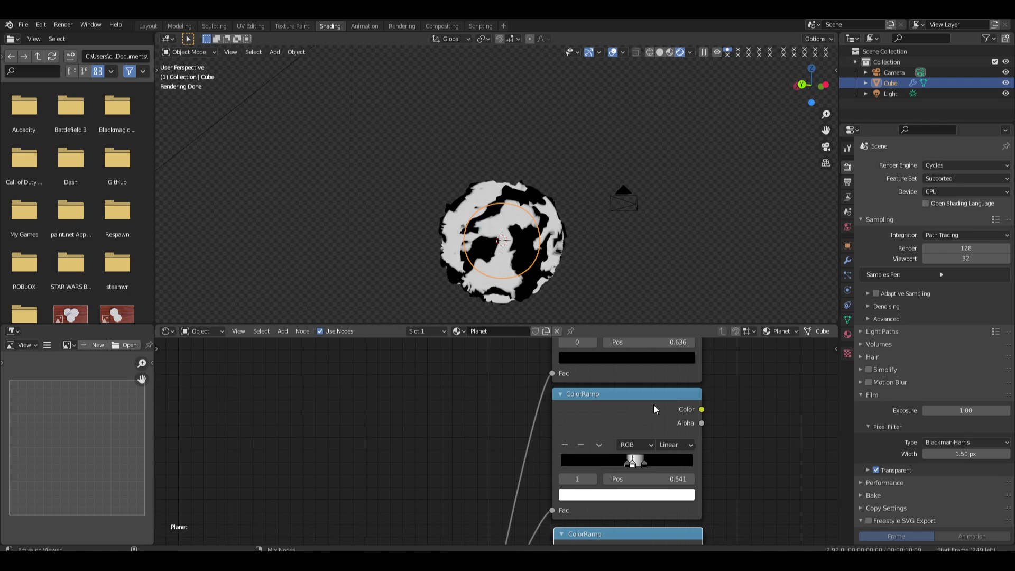
ctrl+shift+click(654, 406)
middle_drag(641, 362, 640, 446)
ctrl+shift+click(643, 356)
middle_drag(643, 356, 652, 441)
scroll(657, 446, down, 3)
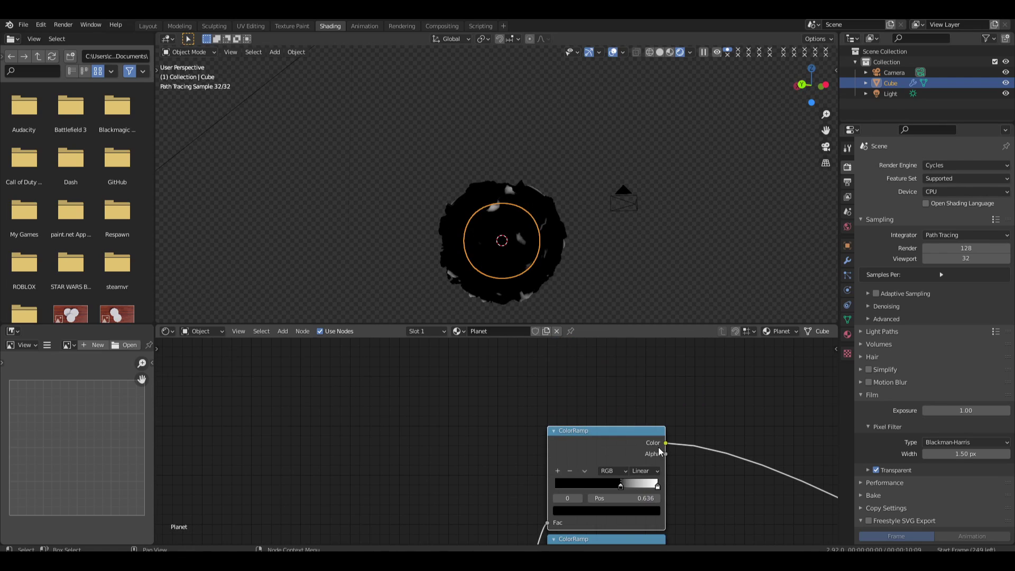
middle_drag(602, 237, 489, 192)
Label the blue RGB node "Ocean Color"
middle_drag(600, 403, 577, 339)
scroll(584, 360, down, 5)
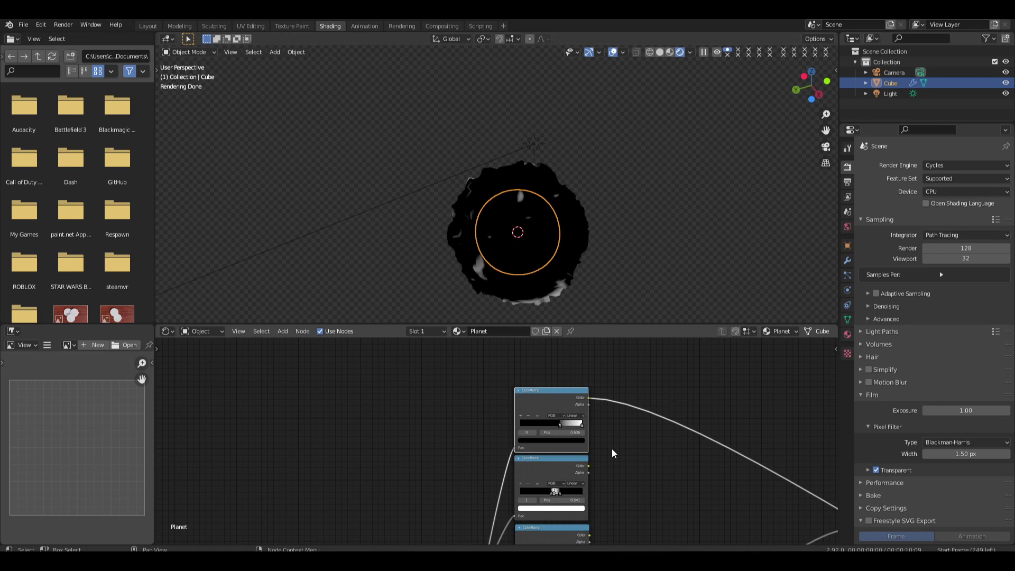
middle_drag(611, 448, 578, 385)
scroll(579, 385, down, 8)
middle_drag(397, 451, 402, 418)
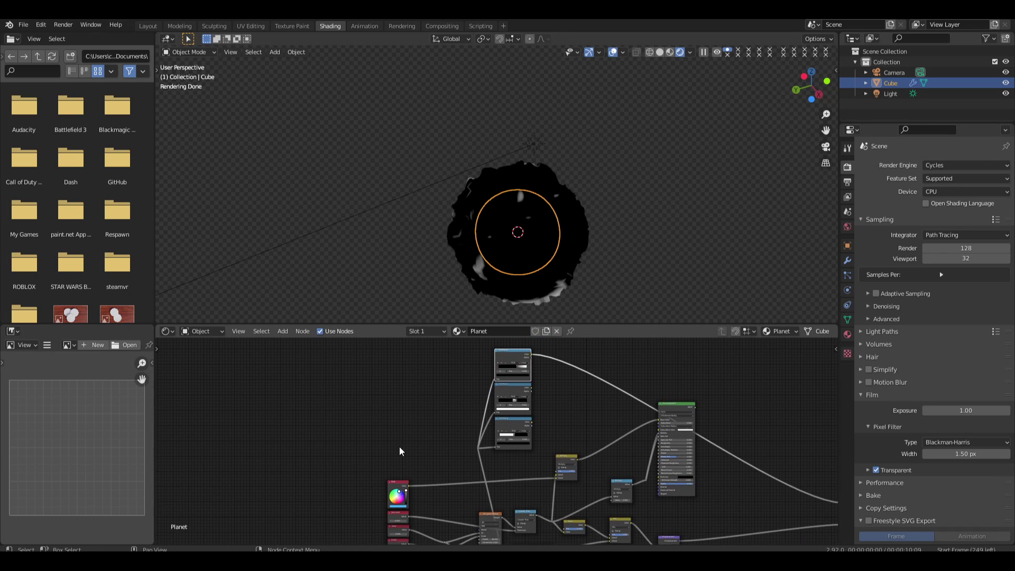
scroll(409, 449, up, 9)
middle_drag(334, 491, 395, 430)
middle_drag(384, 479, 399, 437)
click(367, 421)
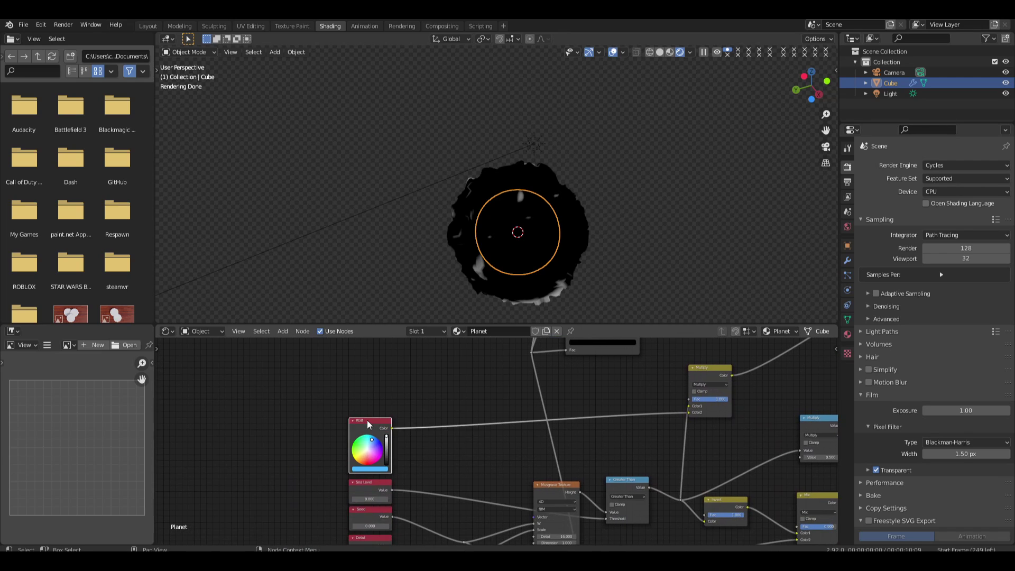
key(F2)
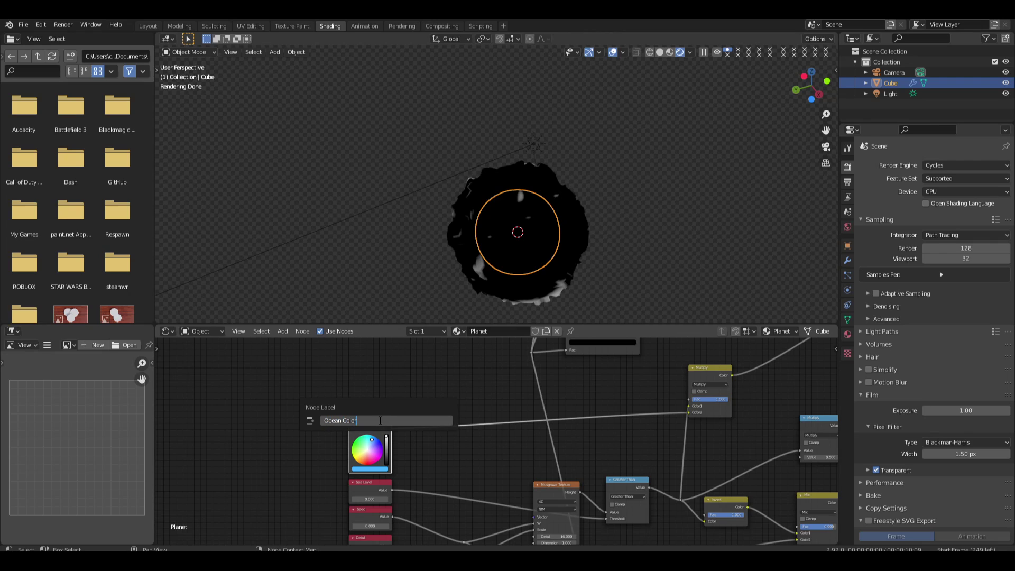
key(Return)
Duplicate the Ocean Color node three times and stack the copies above the original
key(shift+d)
click(454, 417)
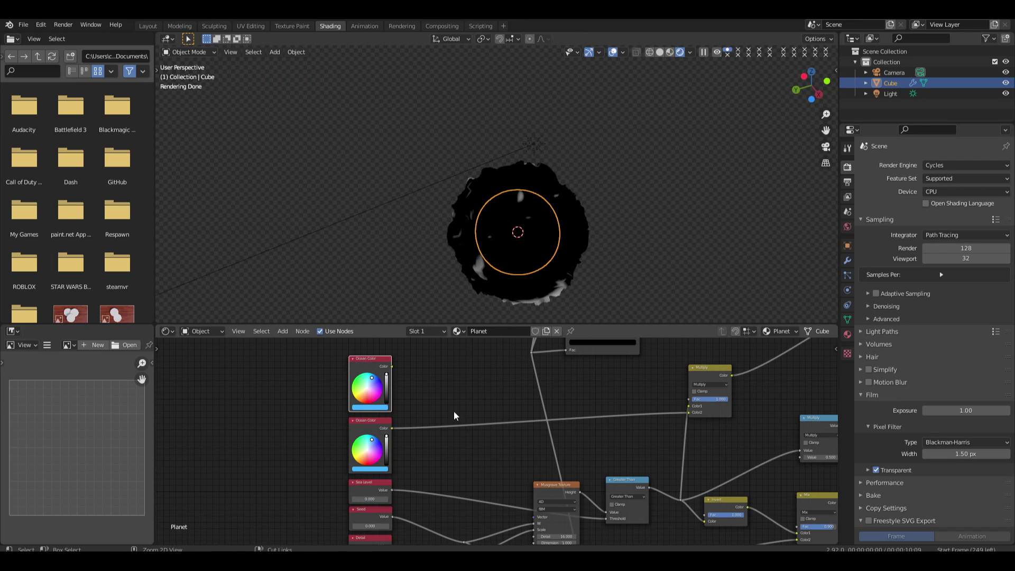
middle_drag(418, 366, 429, 465)
key(shift+d)
click(428, 400)
key(shift+d)
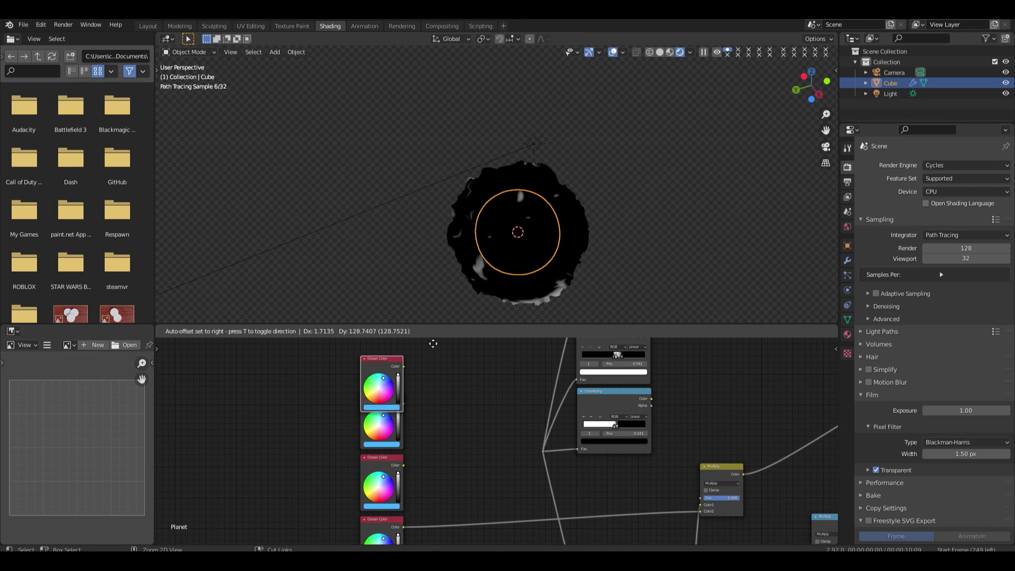
click(435, 533)
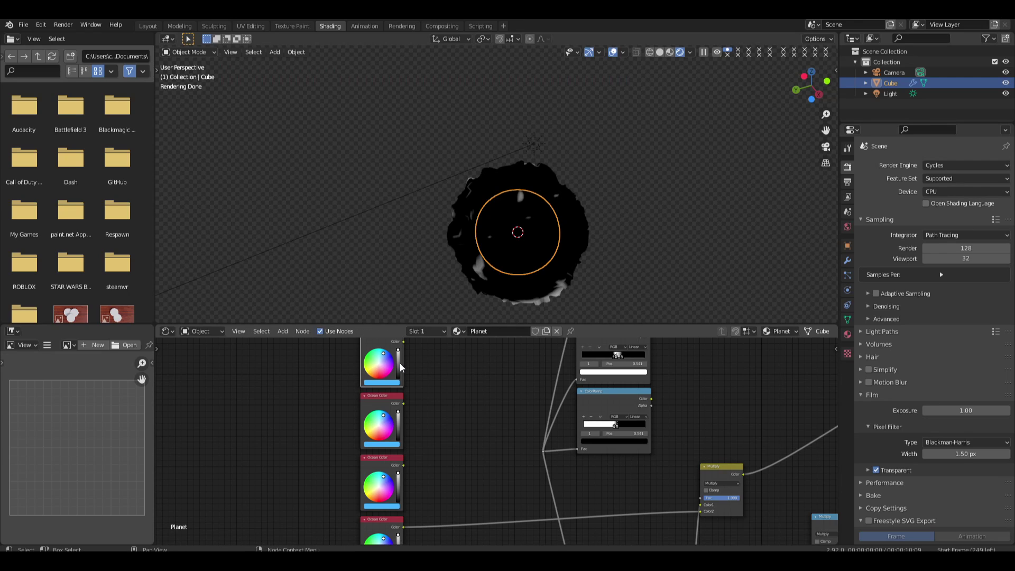
Label the uppermost color node copy "Layer 1" and the copy beneath it "Layer 2"
key(F2)
text(Layer 1)
key(Return)
click(386, 395)
key(F2)
text(Lay)
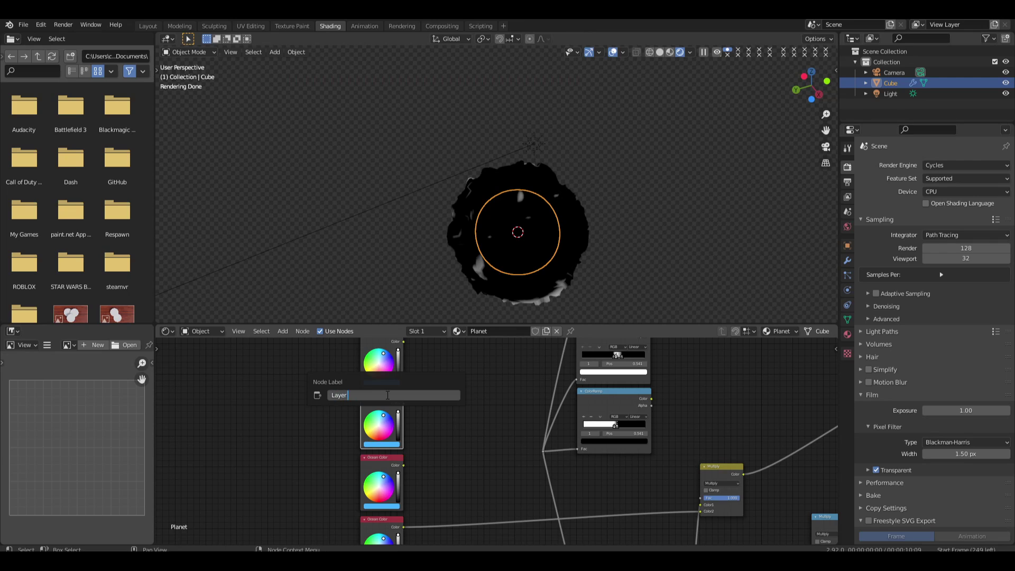
text(er)
key(Return)
key(F2)
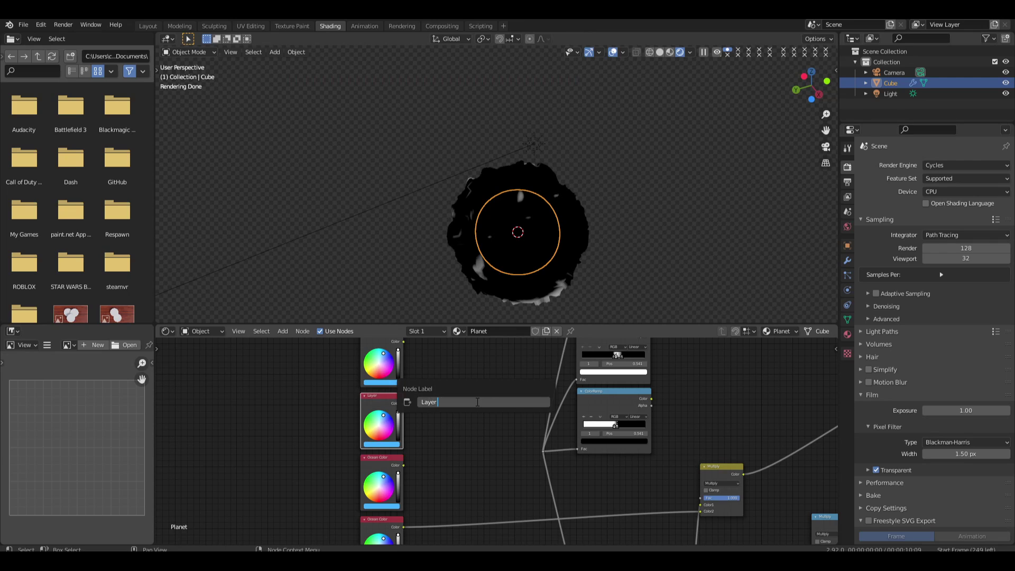
text(2)
key(Return)
Label the copy directly above the Ocean Color node "Layer 3"
click(373, 460)
key(F2)
text(L)
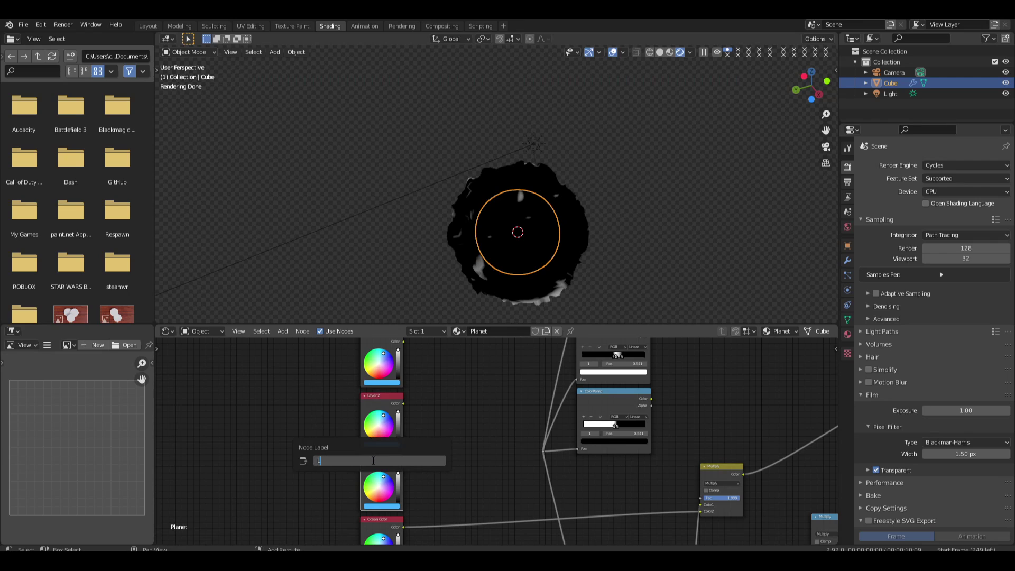
text(ayer 3)
key(Return)
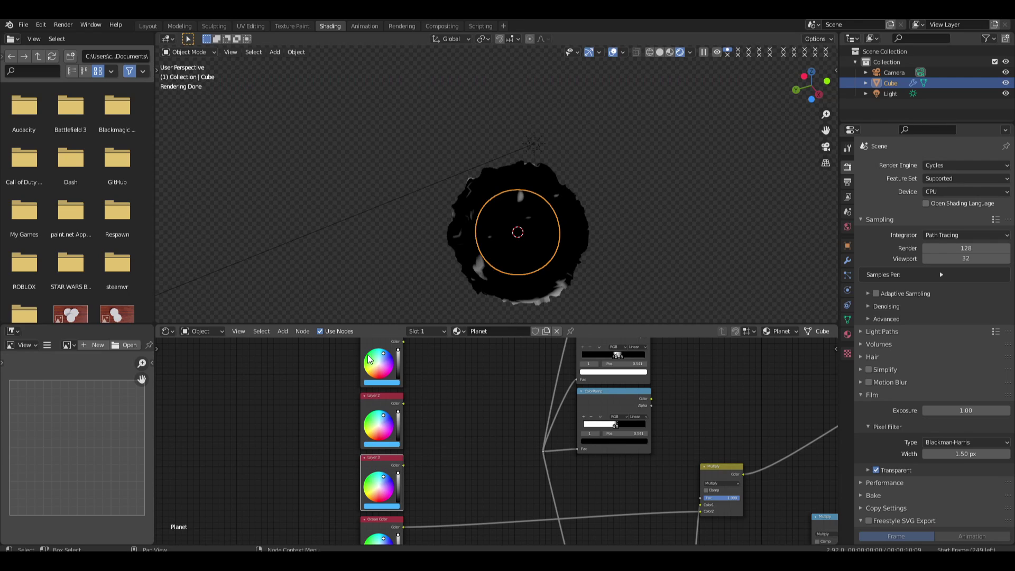
Set the Layer 1 color to green and the Layer 2 color to a medium grey
drag(398, 351, 398, 357)
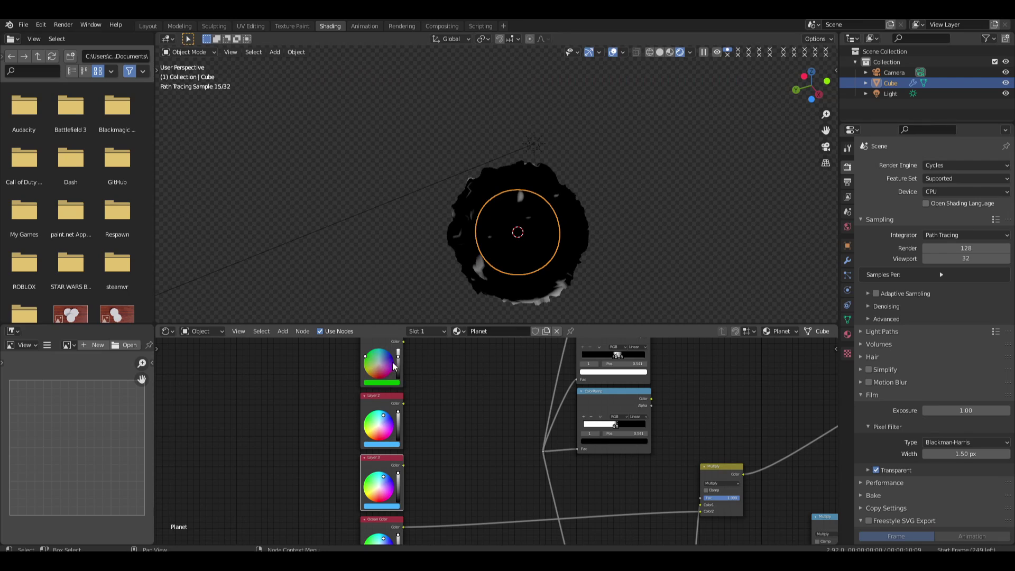
click(389, 435)
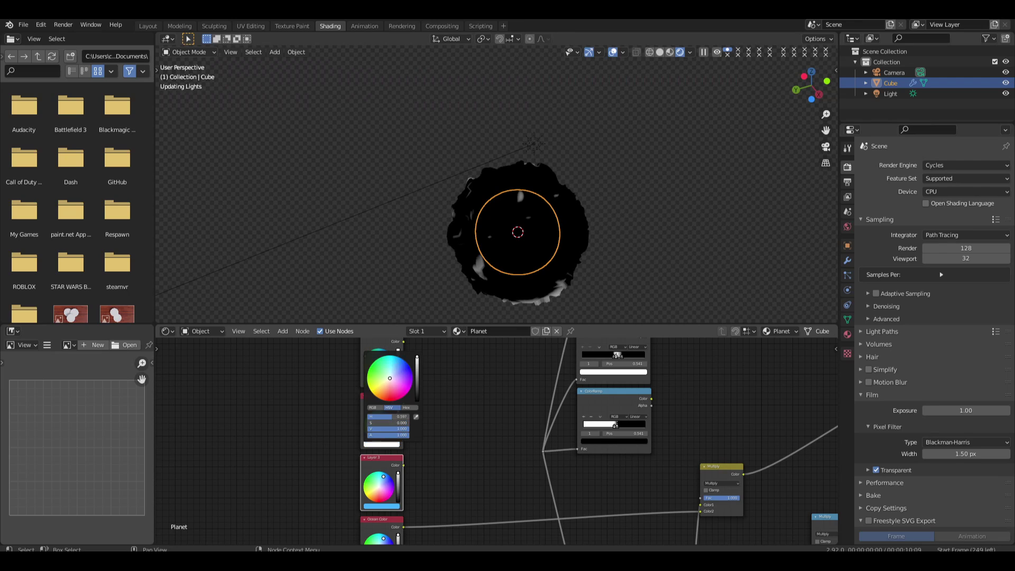
drag(399, 423, 368, 424)
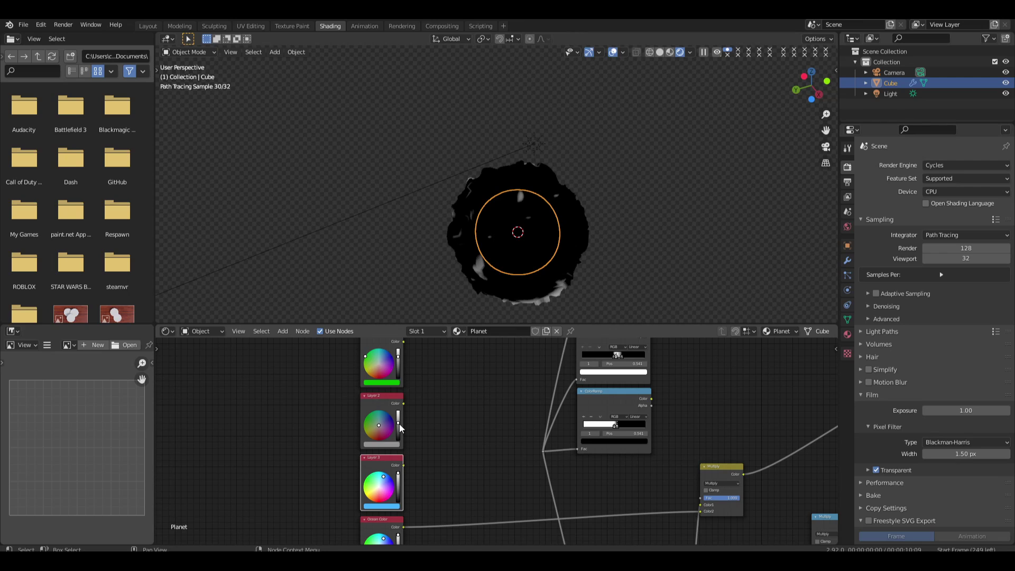
Set the Layer 3 color to white
click(379, 506)
drag(391, 485, 368, 484)
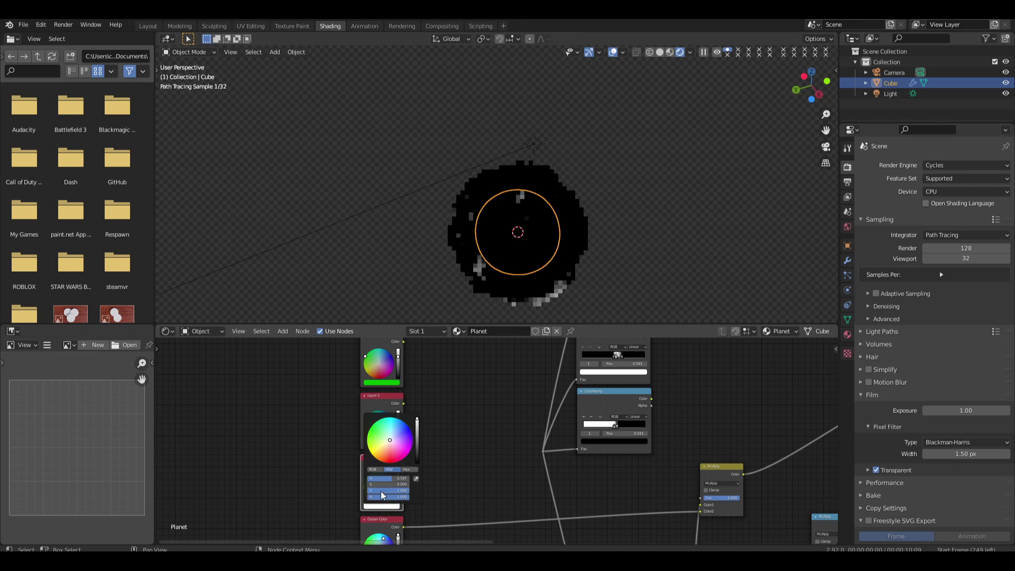
middle_drag(459, 438, 448, 452)
scroll(453, 450, down, 3)
middle_drag(608, 409, 513, 489)
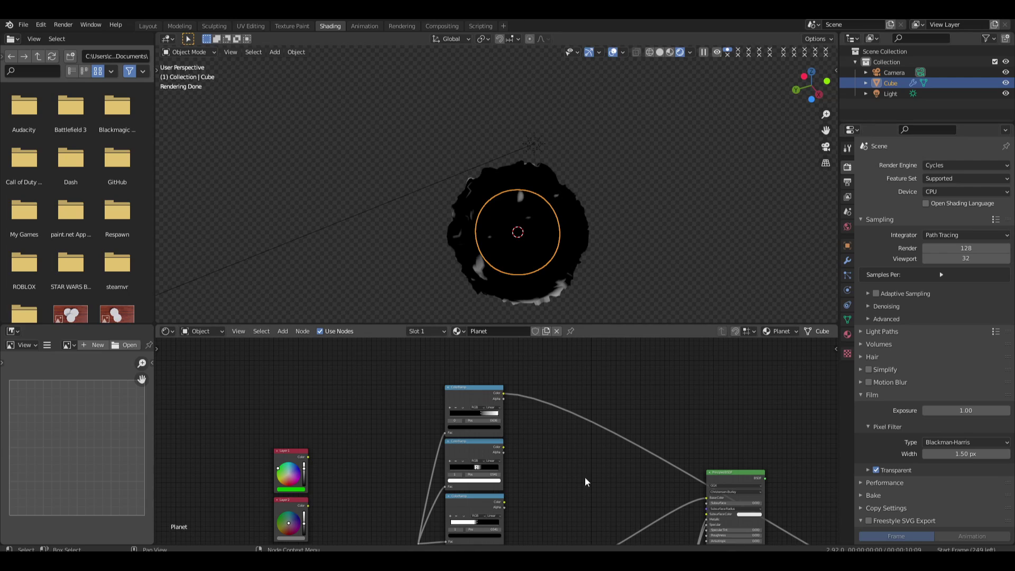
middle_drag(585, 477, 557, 391)
Move the reroute lower and feed it from the color output of the ColorRamp beside the Noise Texture
click(439, 459)
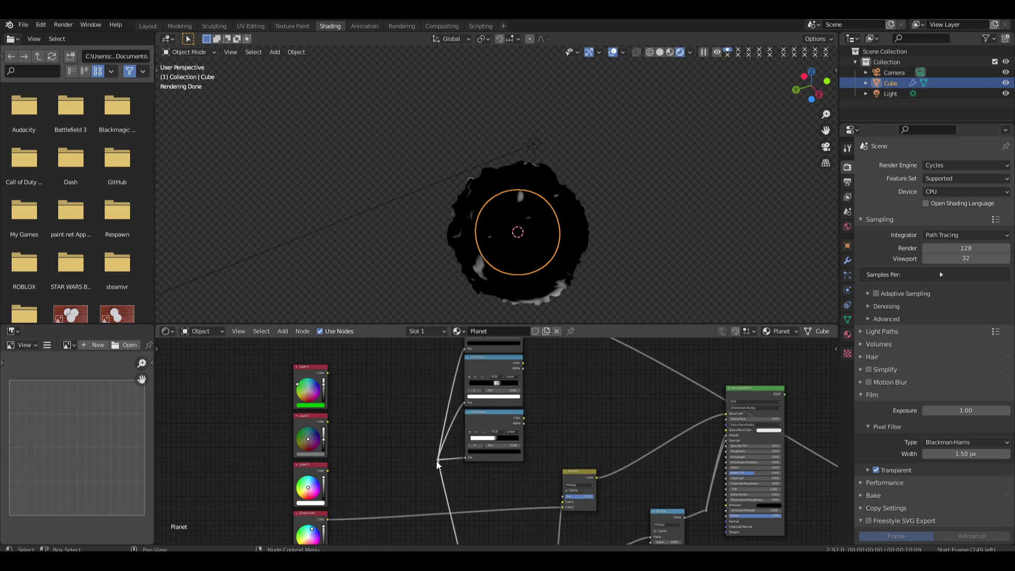
drag(439, 459, 441, 500)
middle_drag(614, 395, 594, 470)
key(shift+a)
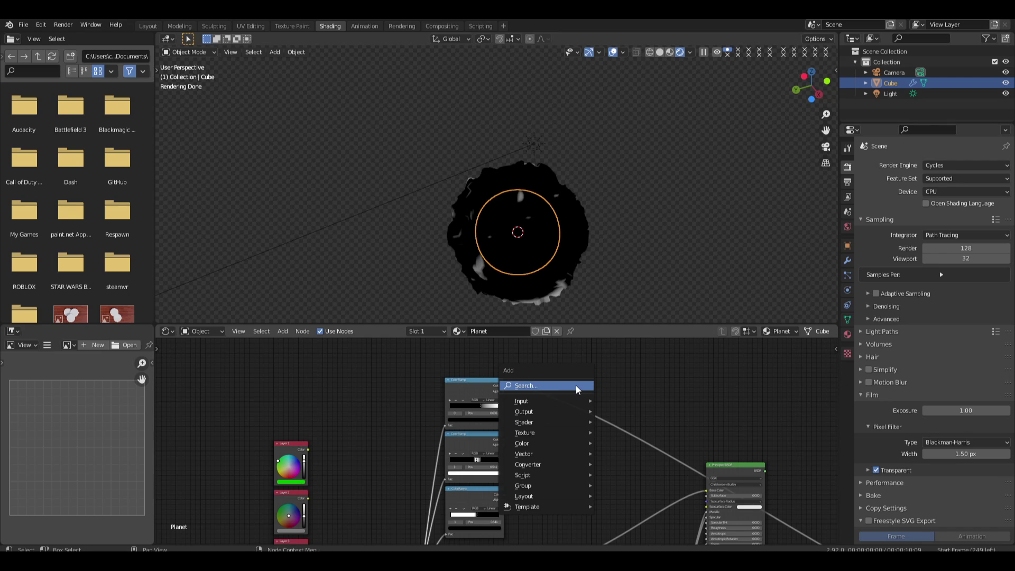
middle_drag(365, 460, 383, 363)
middle_drag(487, 540, 483, 419)
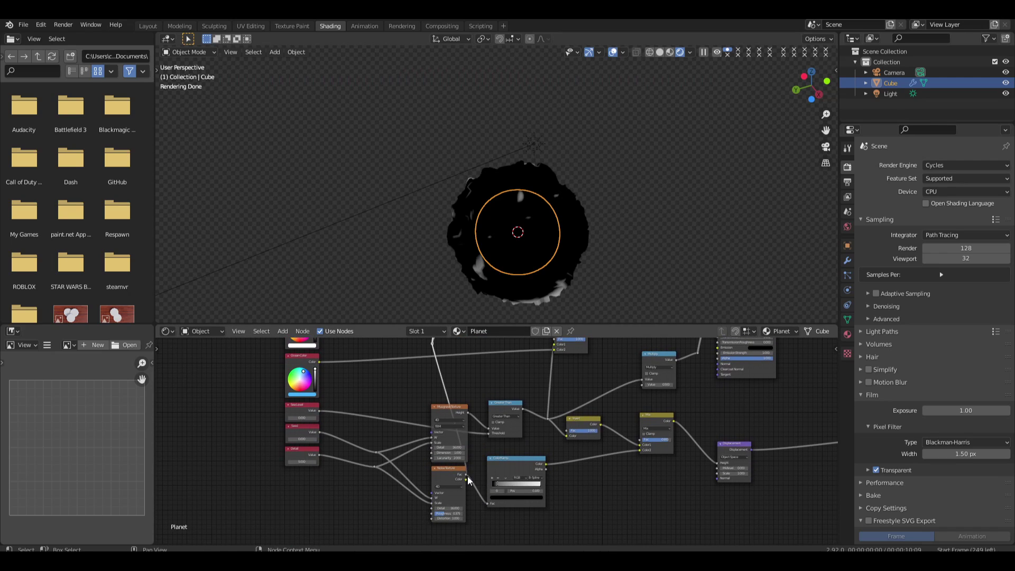
scroll(542, 460, down, 3)
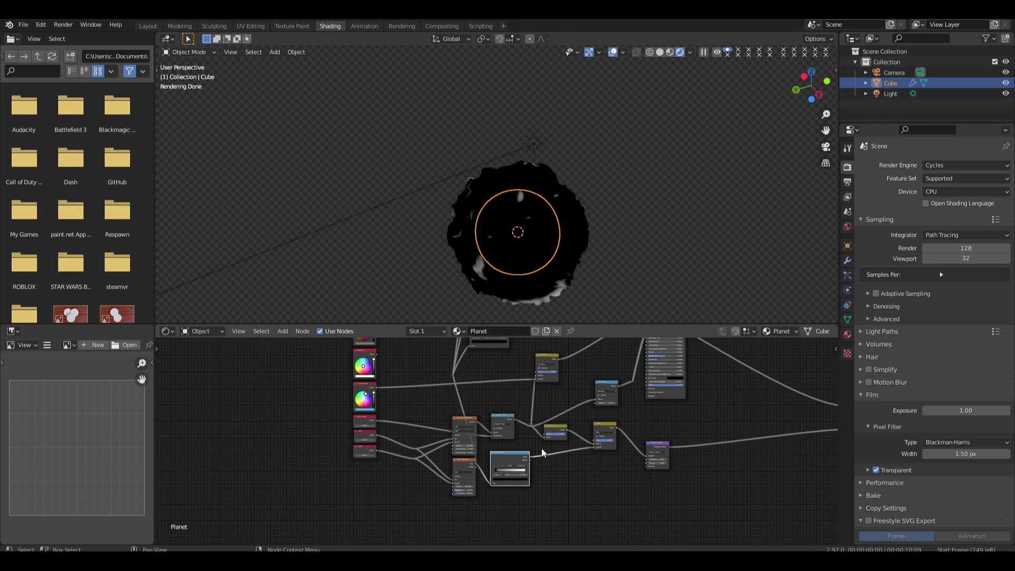
drag(533, 481, 456, 401)
middle_drag(493, 392, 491, 454)
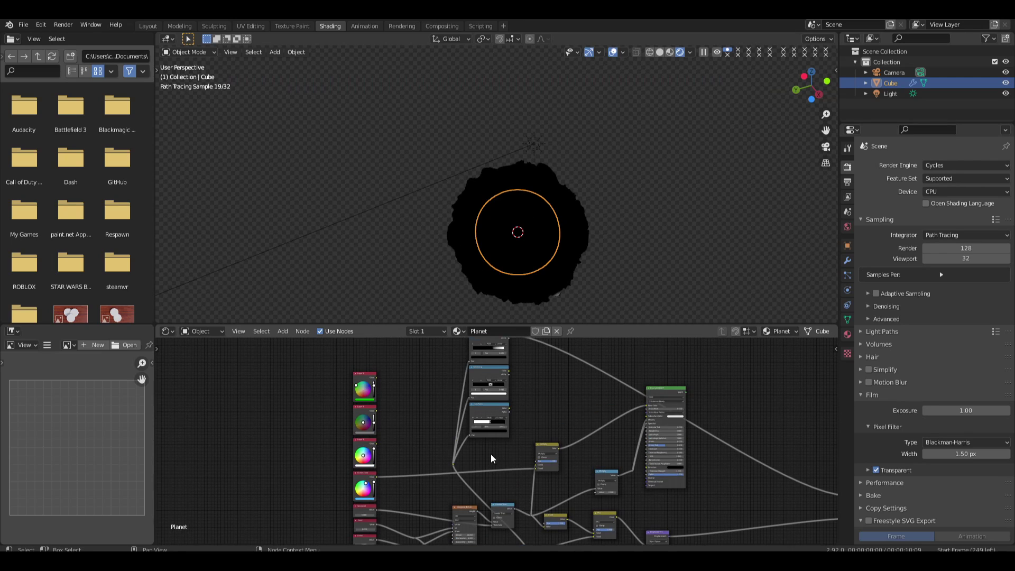
Add a MixRGB node beside the lowest of the three stacked layer ColorRamps
scroll(492, 449, up, 4)
middle_drag(566, 369, 548, 432)
scroll(532, 393, up, 1)
key(shift+a)
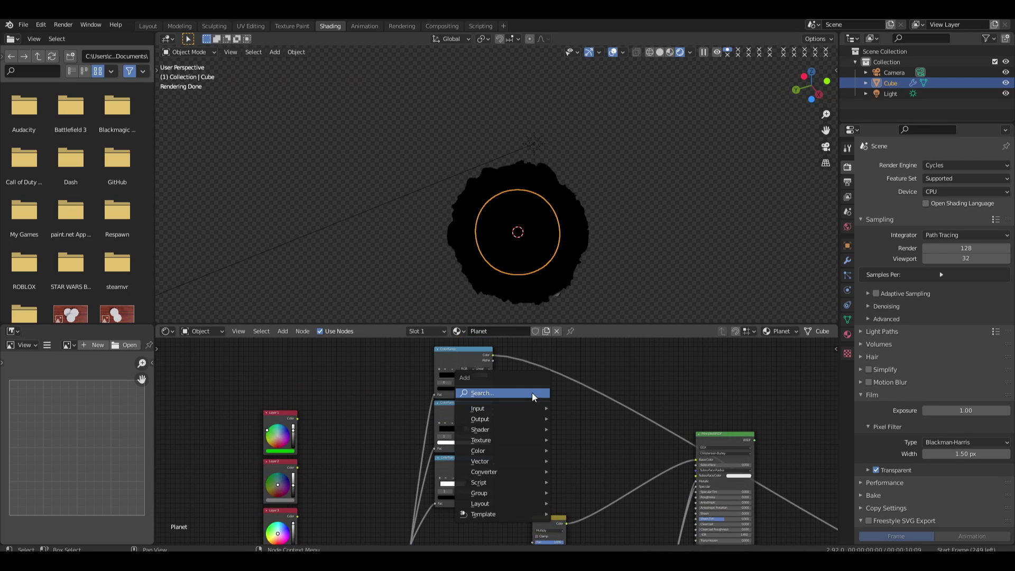
key(shift+a)
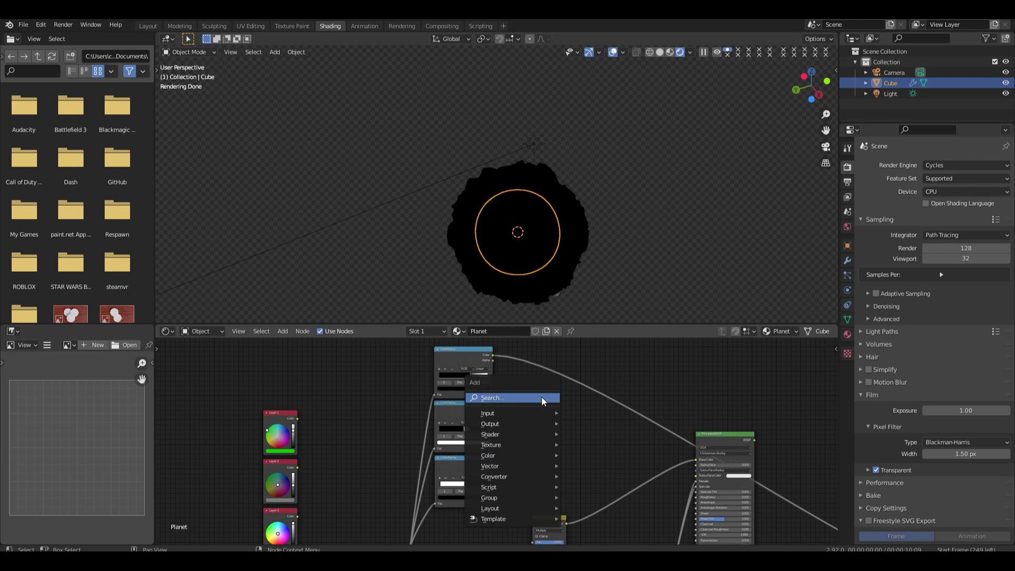
click(541, 398)
text(mix)
click(562, 427)
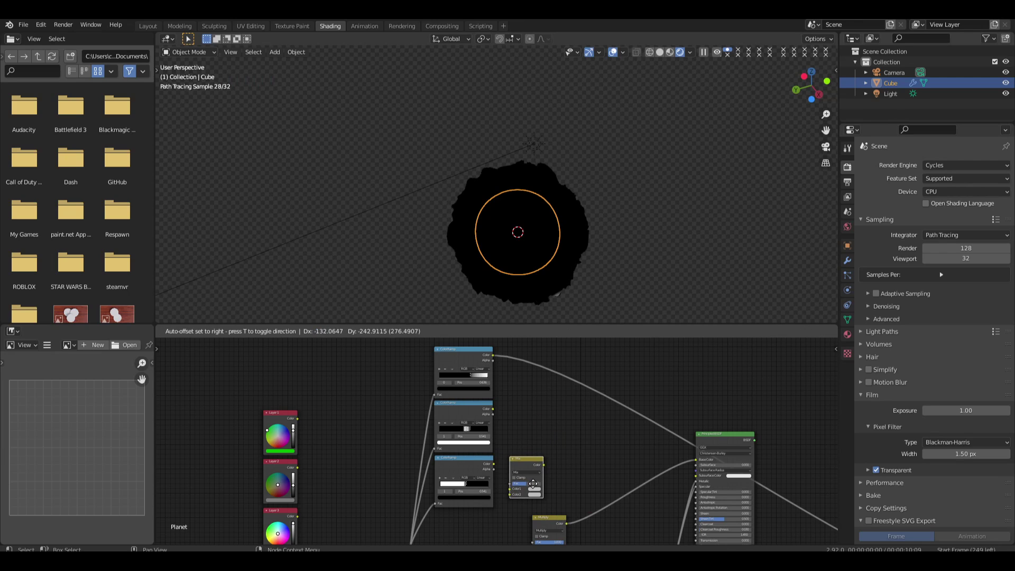
click(550, 459)
scroll(555, 459, up, 2)
middle_drag(560, 460, 565, 432)
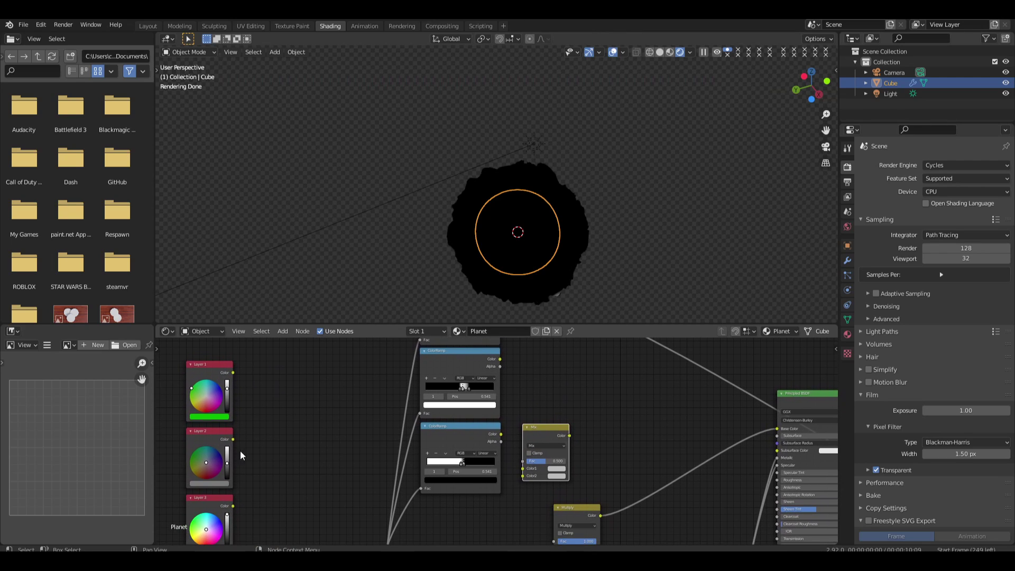
Link the reroute to the Mix node's Color2, Layer 1 to its Color1, and the lowest layer ColorRamp to its Fac
scroll(248, 469, up, 1)
drag(216, 344, 534, 474)
middle_drag(534, 474, 539, 445)
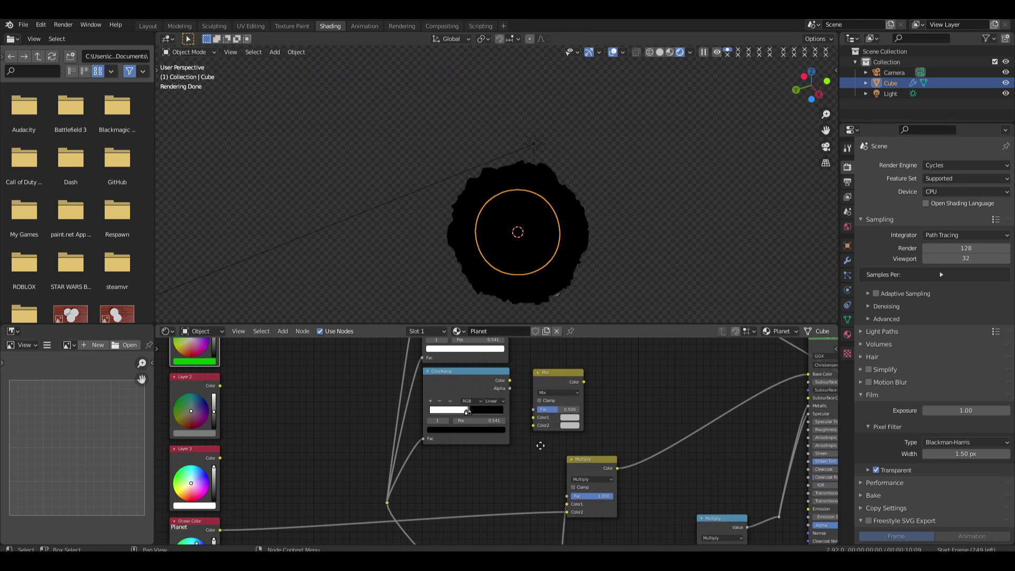
scroll(539, 444, down, 3)
drag(410, 490, 527, 429)
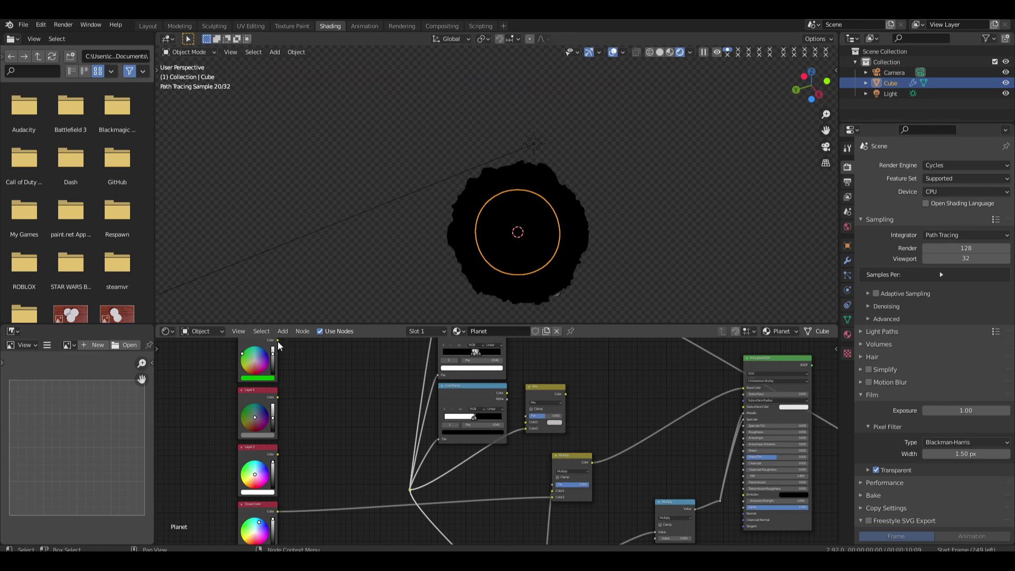
drag(275, 340, 522, 420)
drag(278, 342, 519, 411)
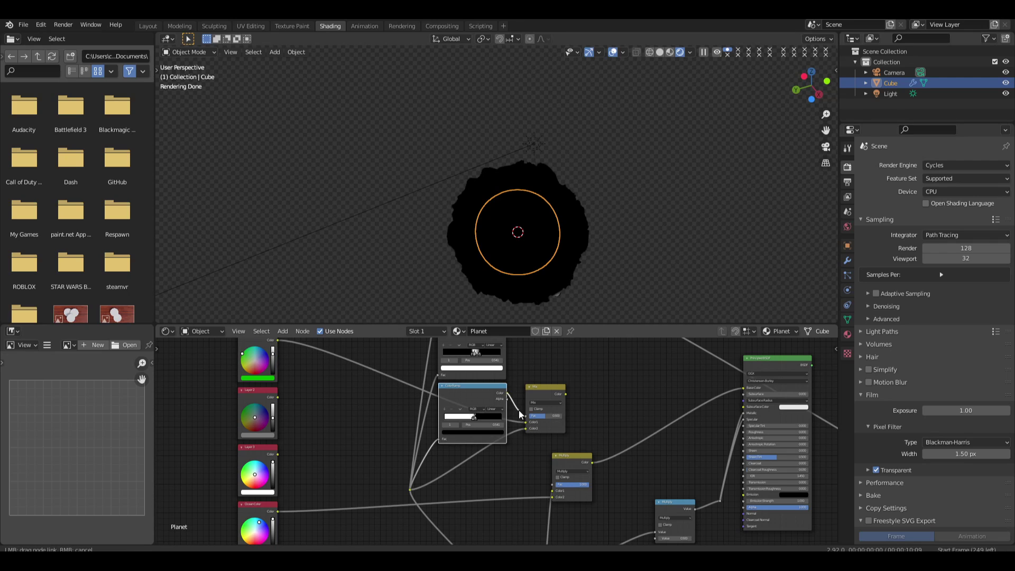
Preview the Mix node and swap its color inputs so the reroute feeds Color1 and Layer 1 feeds Color2
ctrl+shift+click(534, 389)
middle_drag(579, 307, 497, 294)
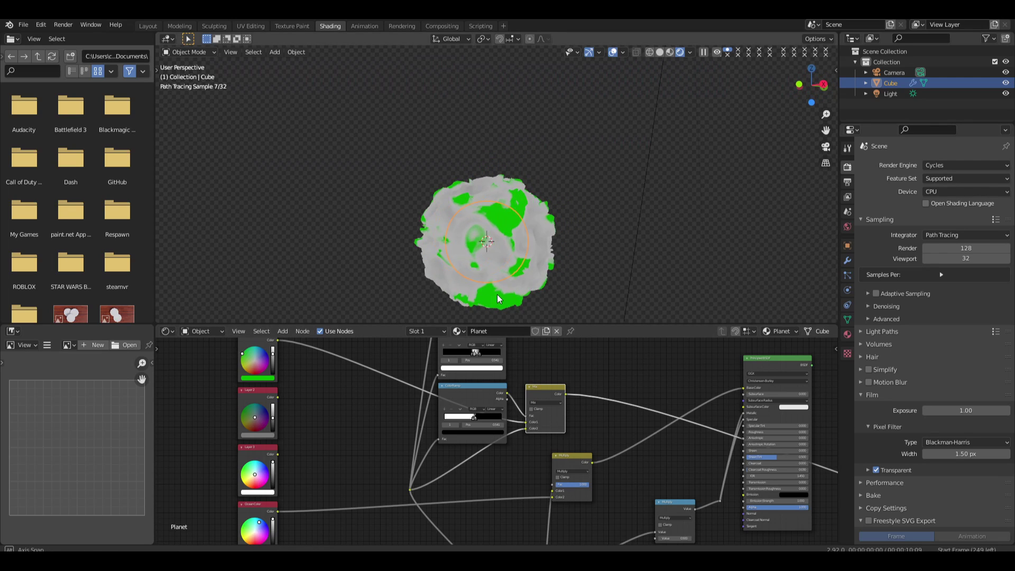
scroll(528, 424, up, 2)
drag(540, 413, 540, 423)
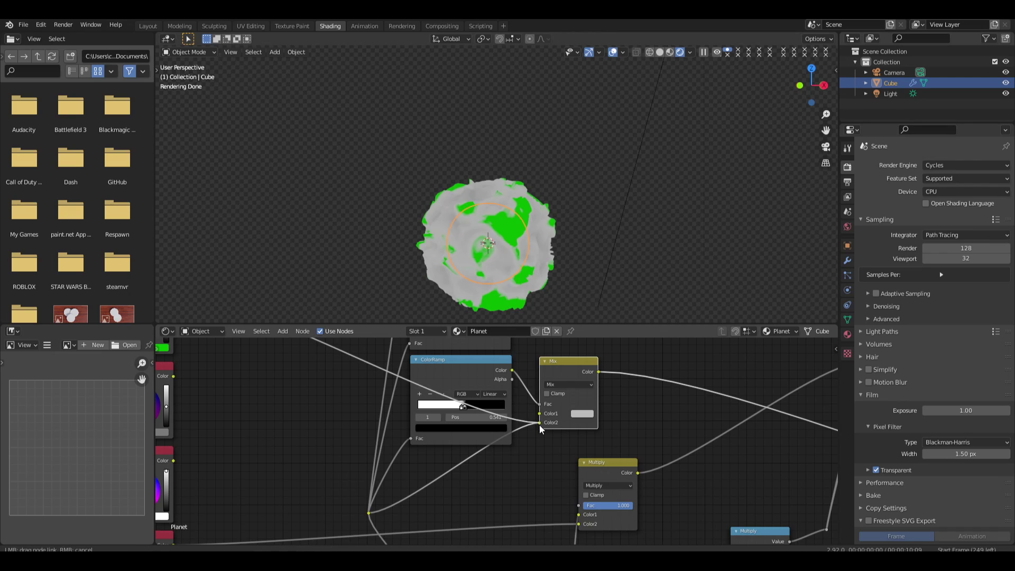
mouse_move(556, 309)
middle_down()
mouse_move(560, 270)
mouse_move(514, 248)
mouse_move(525, 195)
mouse_move(597, 196)
mouse_move(619, 224)
mouse_move(570, 310)
middle_up()
ctrl+shift+click(466, 377)
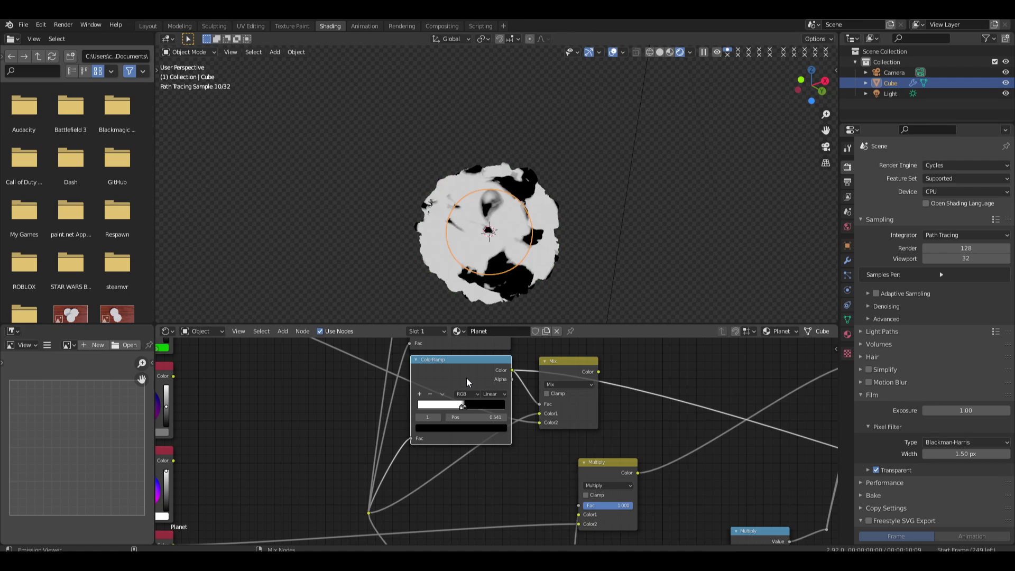
ctrl+shift+click(543, 369)
Insert a second MixRGB node directly after the first Mix node, in line with its color output
middle_drag(608, 396, 510, 433)
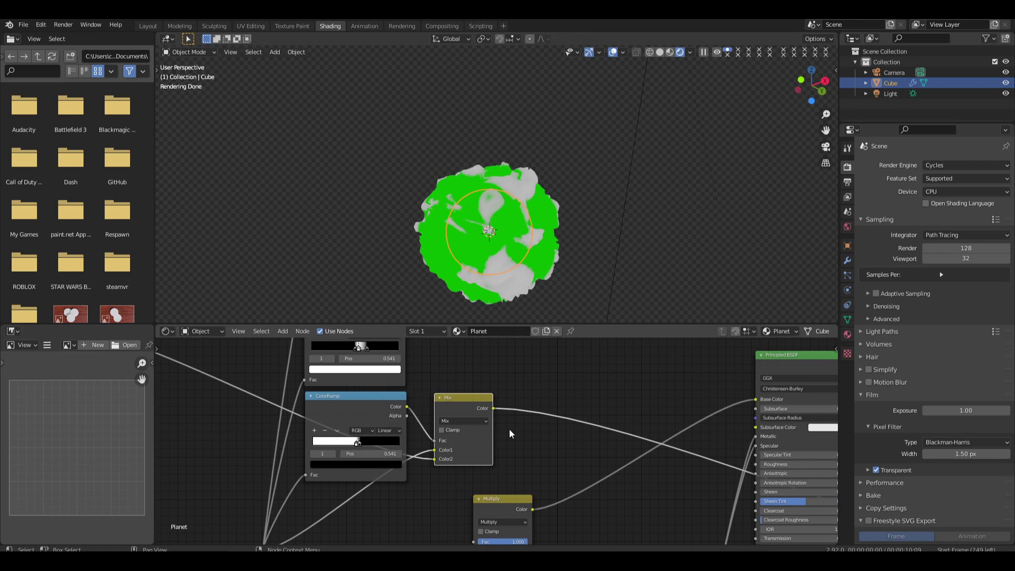
key(shift+a)
text(mix)
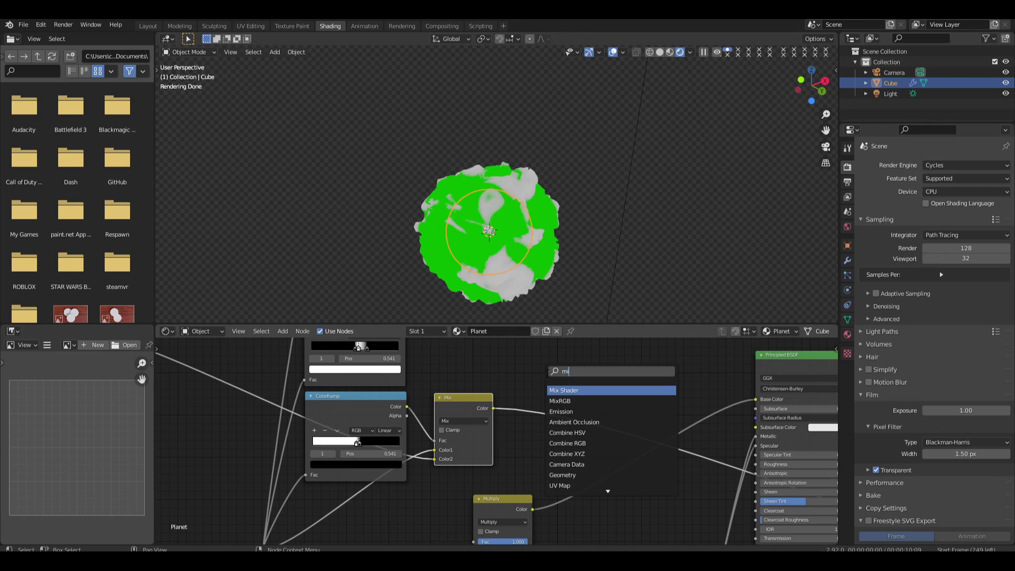
click(561, 400)
click(541, 405)
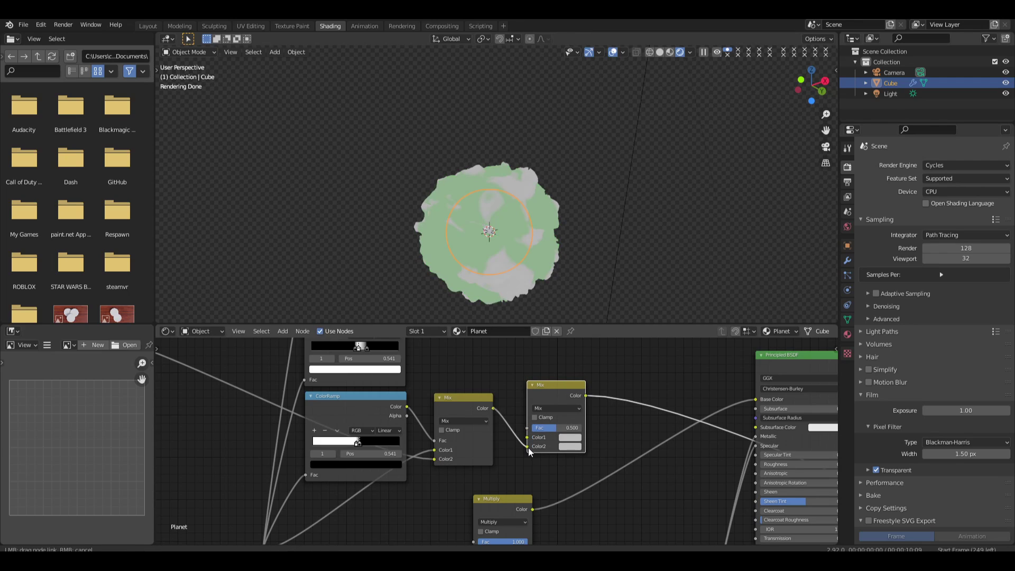
drag(553, 398, 538, 410)
Link the middle layer ColorRamp to the second Mix node's Fac and Layer 2 to its Color2
middle_drag(421, 367, 429, 411)
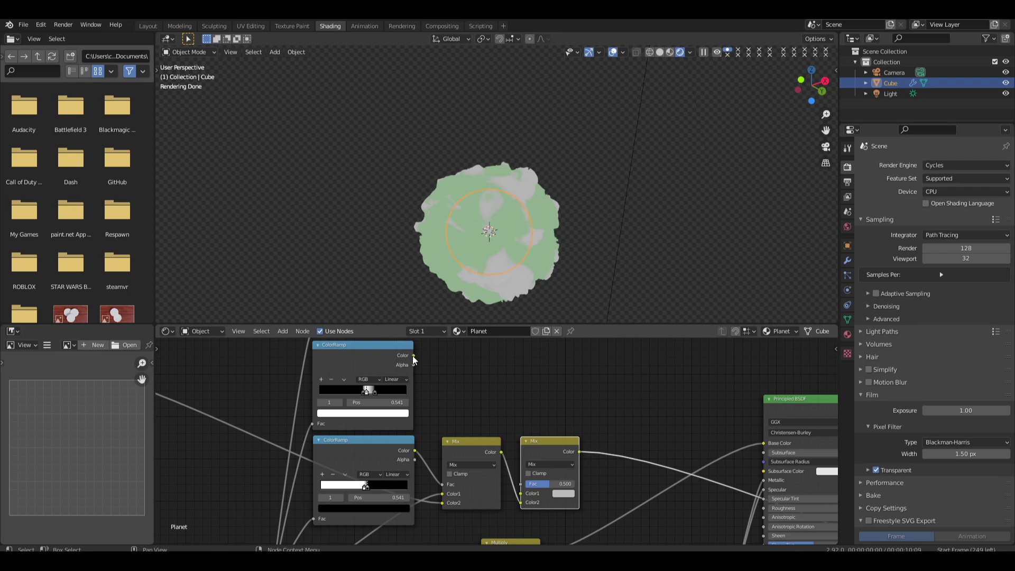
drag(412, 356, 523, 484)
scroll(509, 456, down, 3)
middle_drag(268, 419, 317, 420)
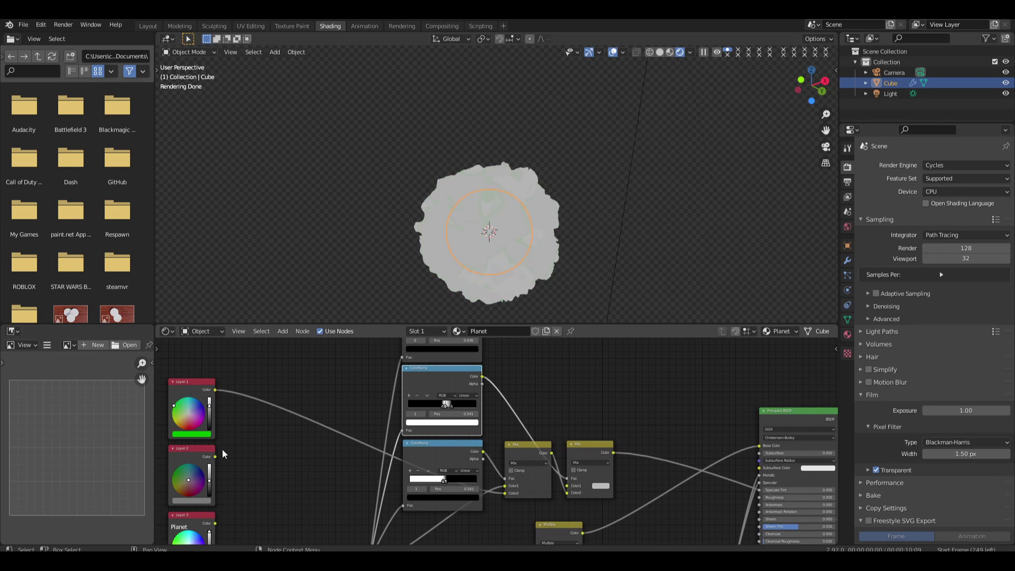
drag(222, 451, 602, 519)
scroll(566, 497, up, 2)
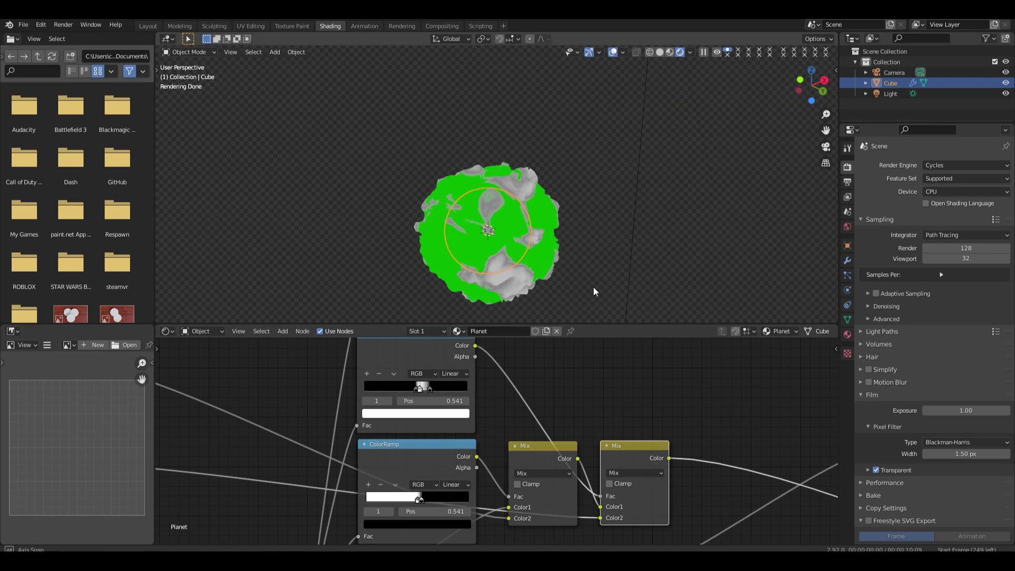
mouse_move(594, 287)
middle_down()
mouse_move(574, 275)
mouse_move(536, 282)
mouse_move(579, 292)
middle_up()
scroll(560, 293, up, 4)
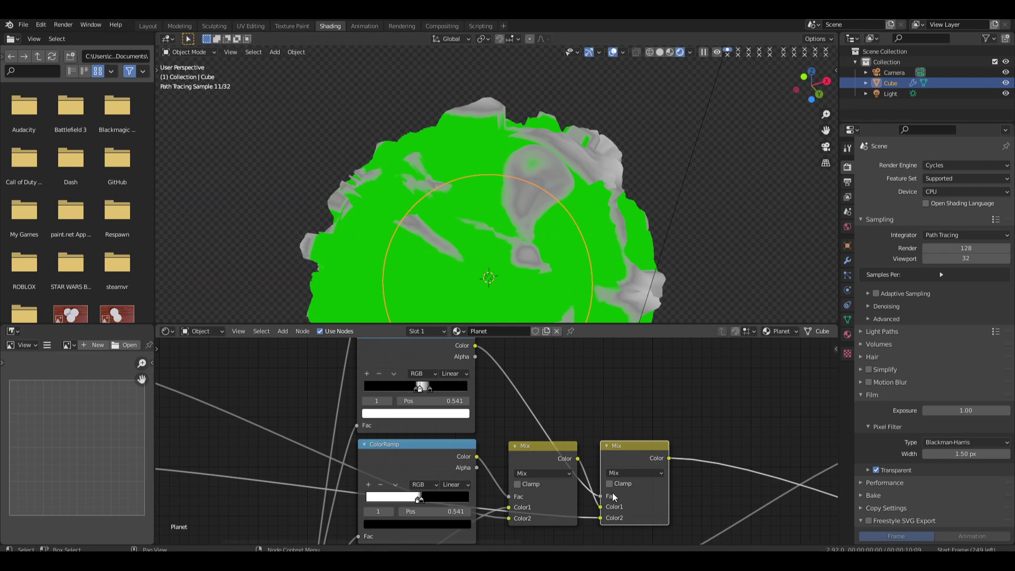
Insert a third MixRGB node after the second Mix node and line it up with the chain
scroll(605, 423, down, 2)
key(shift+a)
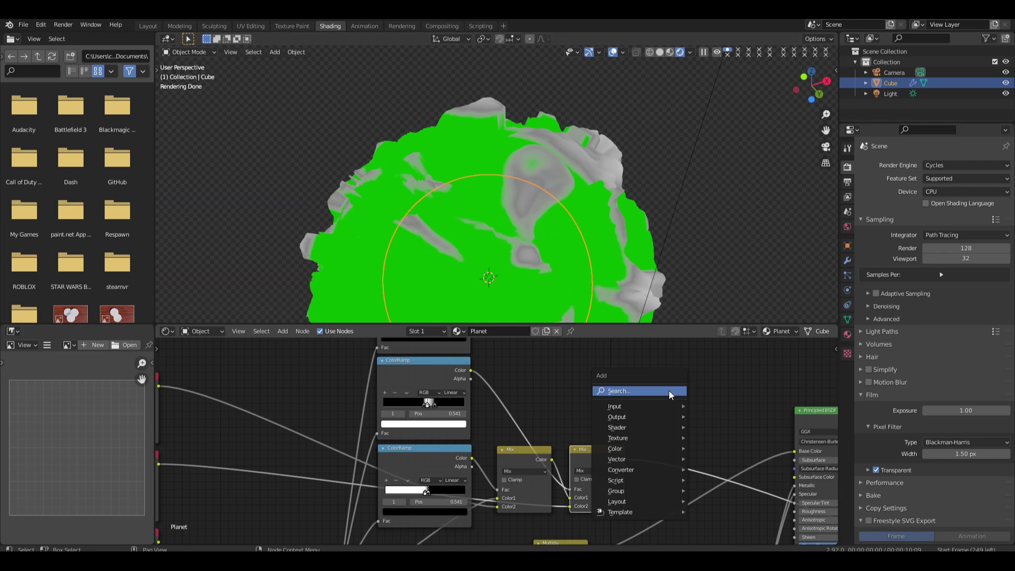
click(670, 391)
text(mix)
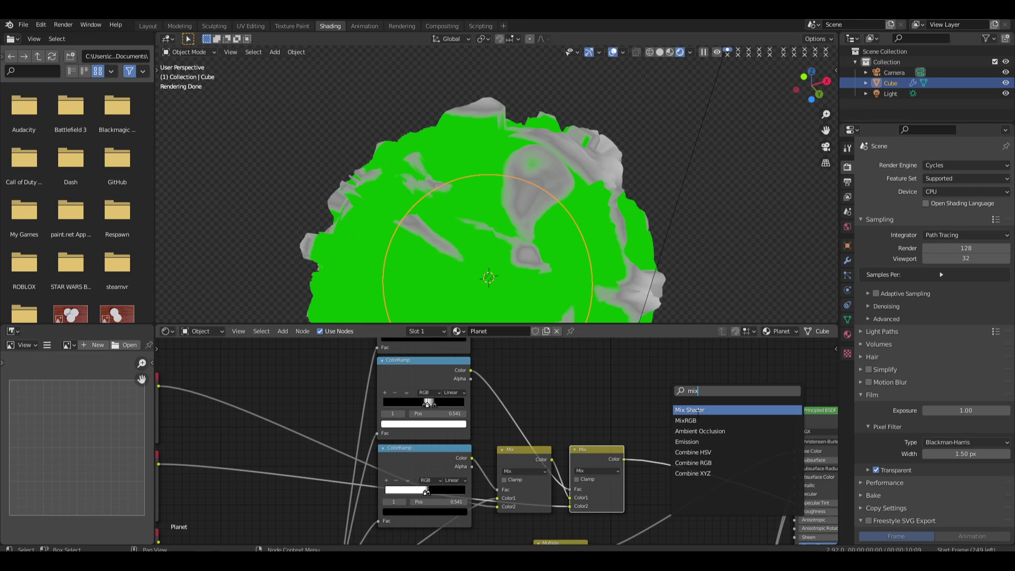
click(686, 421)
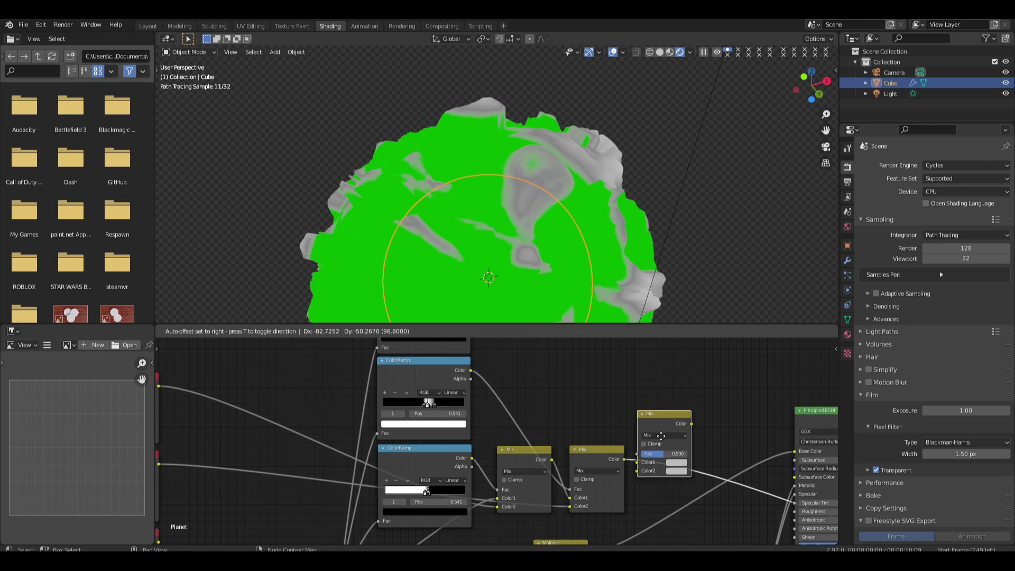
click(658, 466)
drag(658, 465, 657, 472)
drag(679, 416, 667, 442)
Link the uppermost layer ColorRamp to the third Mix node's Fac and Layer 3 to its remaining color input, and inspect the planet
scroll(537, 391, down, 4)
middle_drag(477, 358, 477, 392)
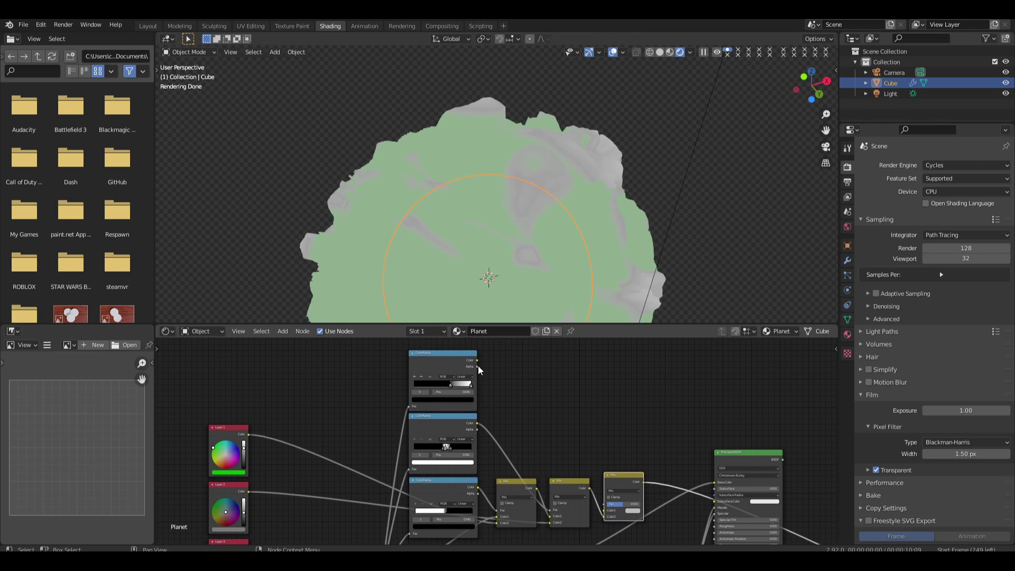
drag(478, 359, 604, 504)
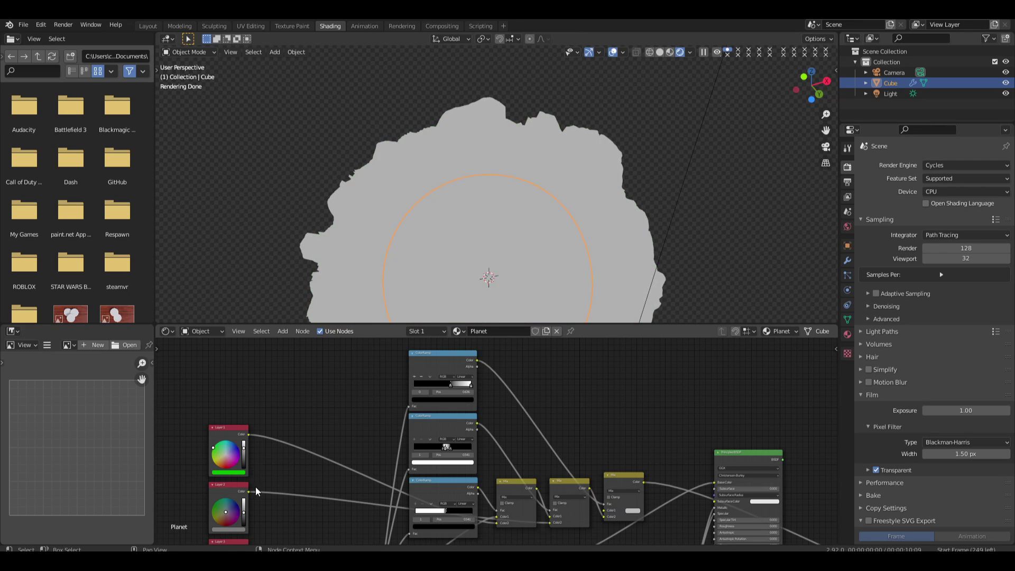
scroll(255, 487, down, 1)
shift+scroll(266, 451, down, 3)
drag(252, 484, 581, 448)
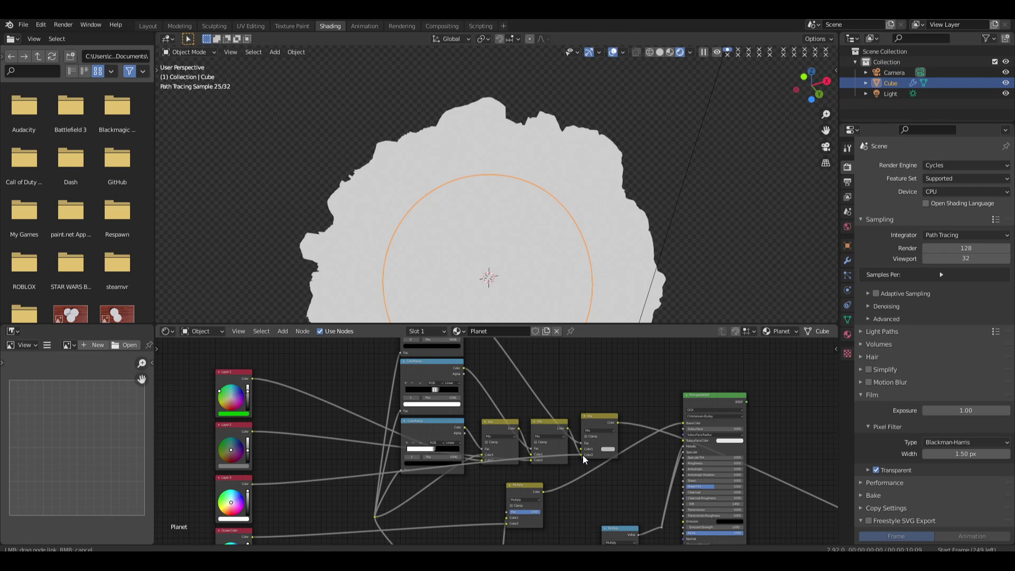
middle_drag(648, 304, 696, 278)
scroll(696, 278, down, 2)
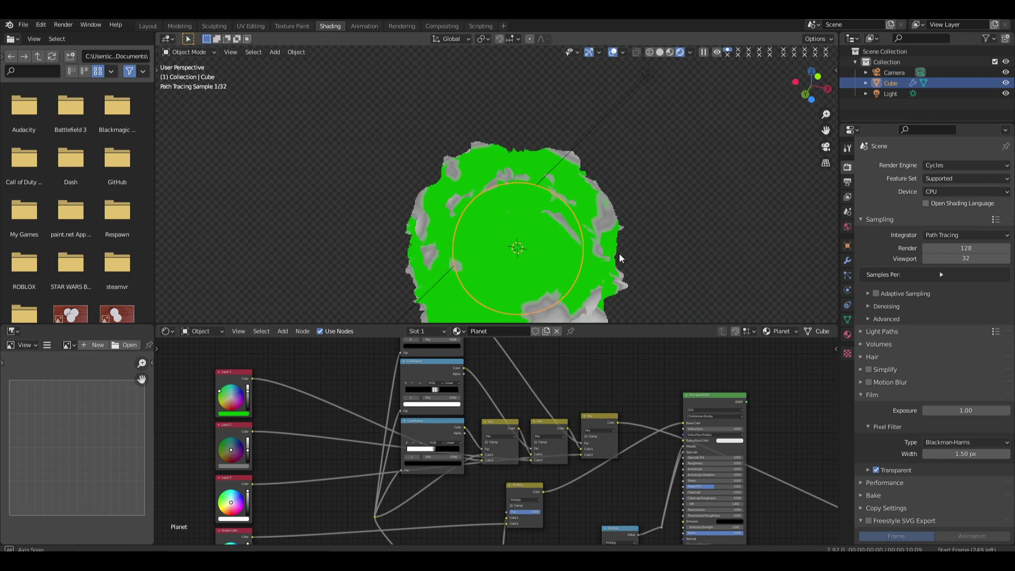
middle_drag(620, 252, 695, 264)
scroll(695, 264, down, 2)
scroll(696, 264, down, 2)
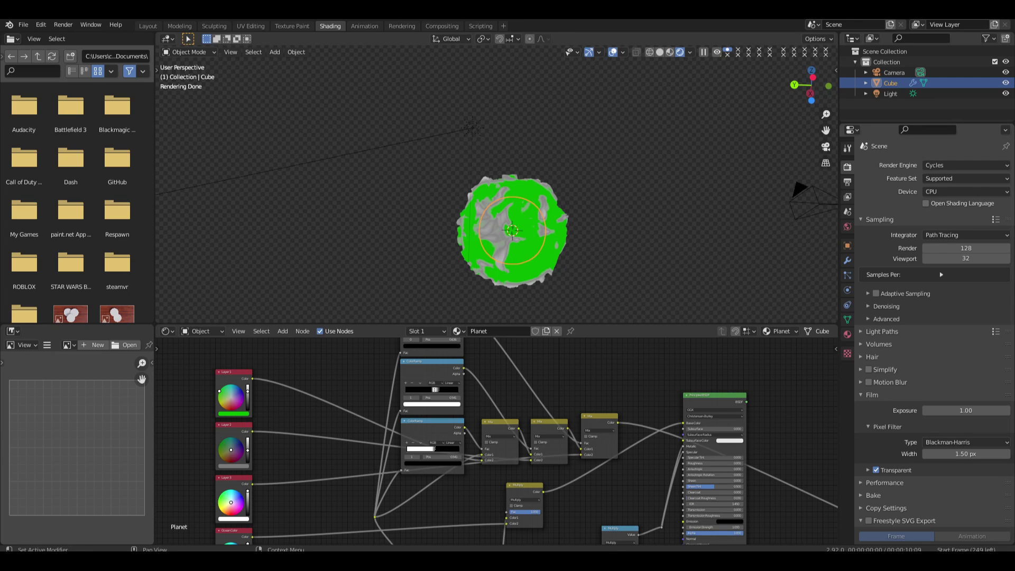
Add a reroute on the link between the displacement Mix node and the Displacement node
middle_drag(534, 528, 512, 422)
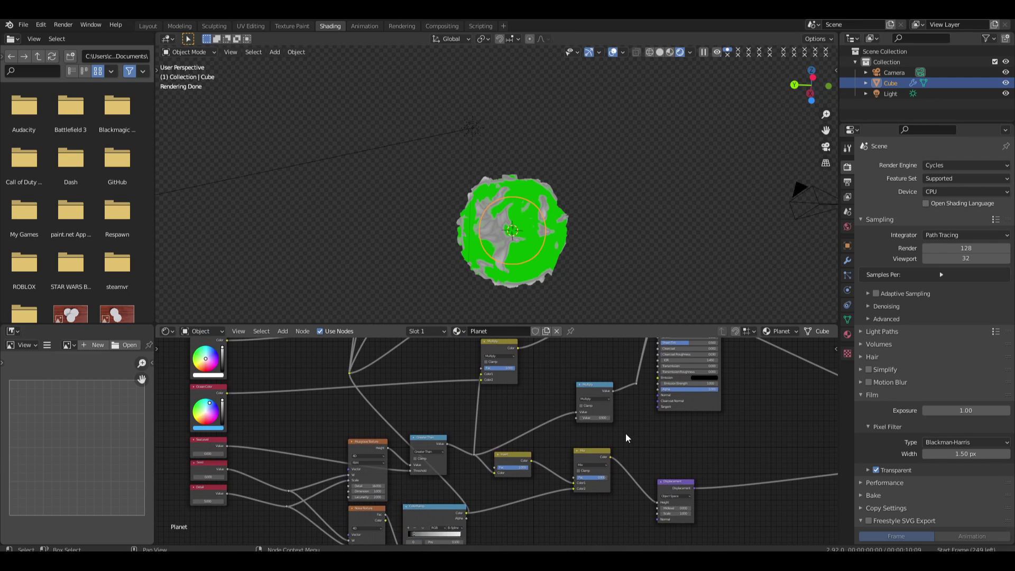
key(shift+a)
click(607, 425)
text(rer)
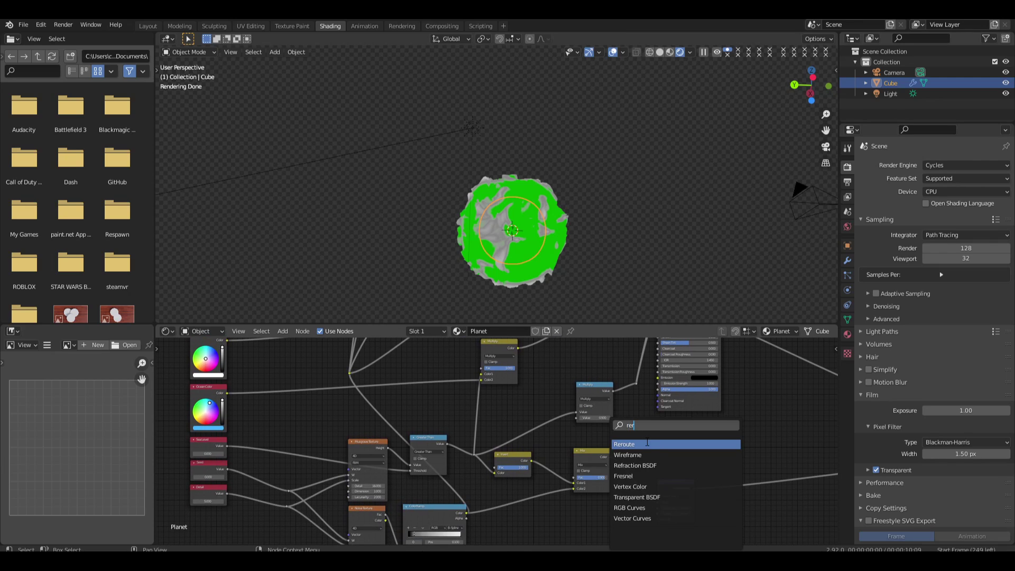
click(647, 443)
click(636, 478)
middle_drag(636, 466, 637, 509)
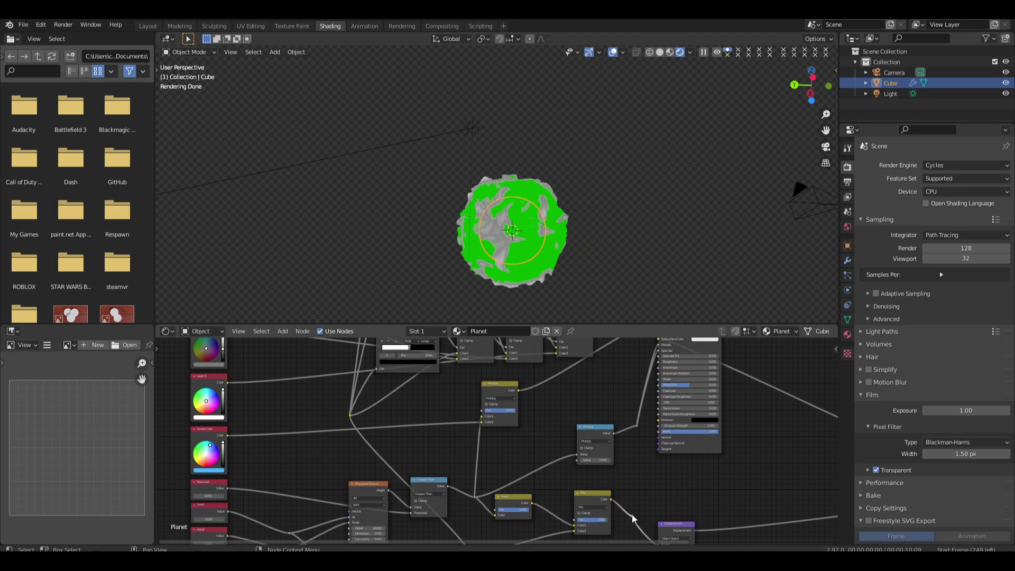
Link the new reroute after the displacement Mix node to the reroute feeding the layer ColorRamps, and inspect the planet
drag(632, 514, 353, 415)
click(604, 221)
middle_drag(591, 218, 589, 191)
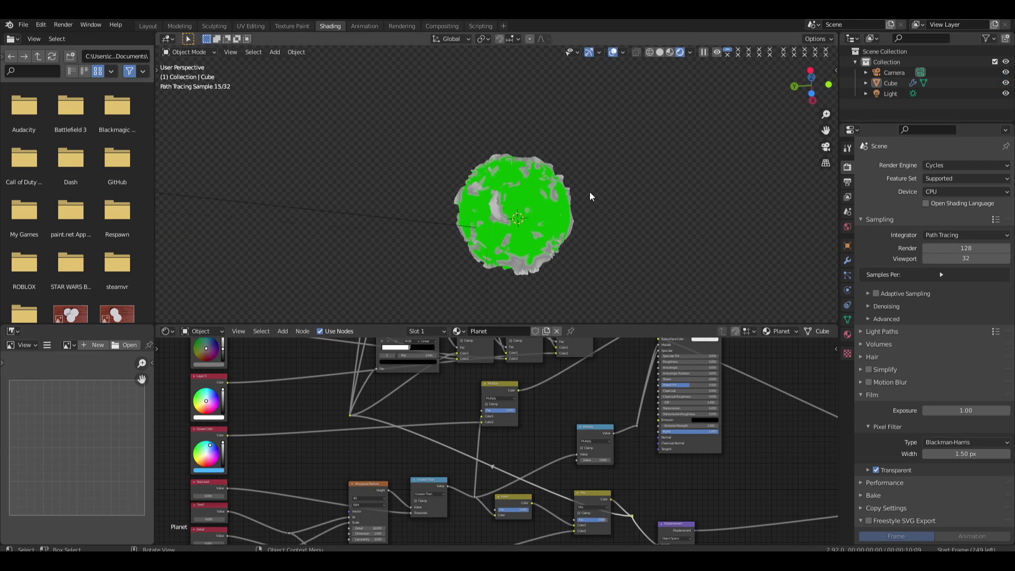
scroll(589, 192, up, 4)
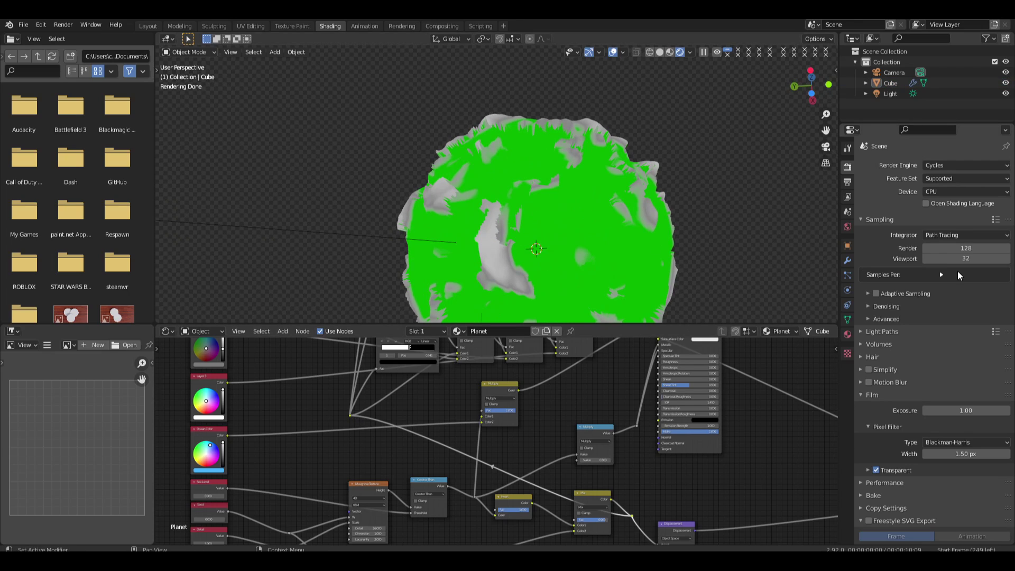
scroll(600, 441, up, 2)
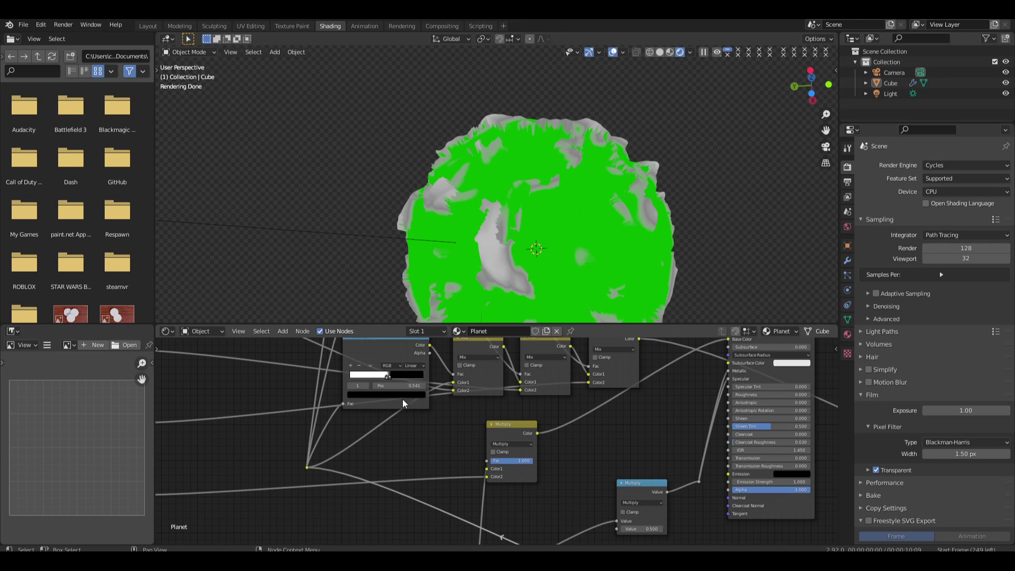
middle_drag(556, 249, 645, 227)
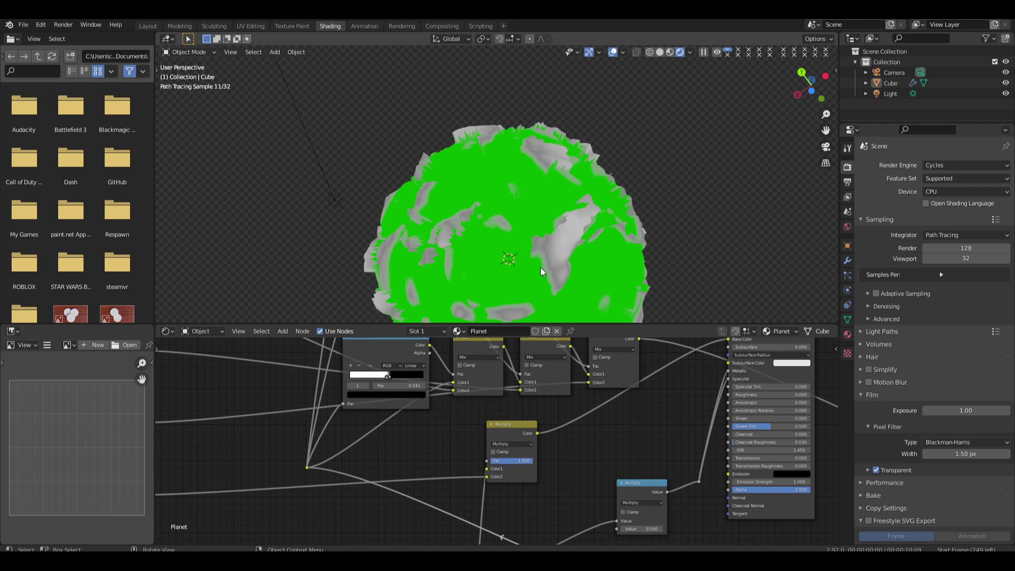
Insert a fourth MixRGB node between the third Mix node and the Principled BSDF's Base Color
middle_drag(610, 390, 491, 449)
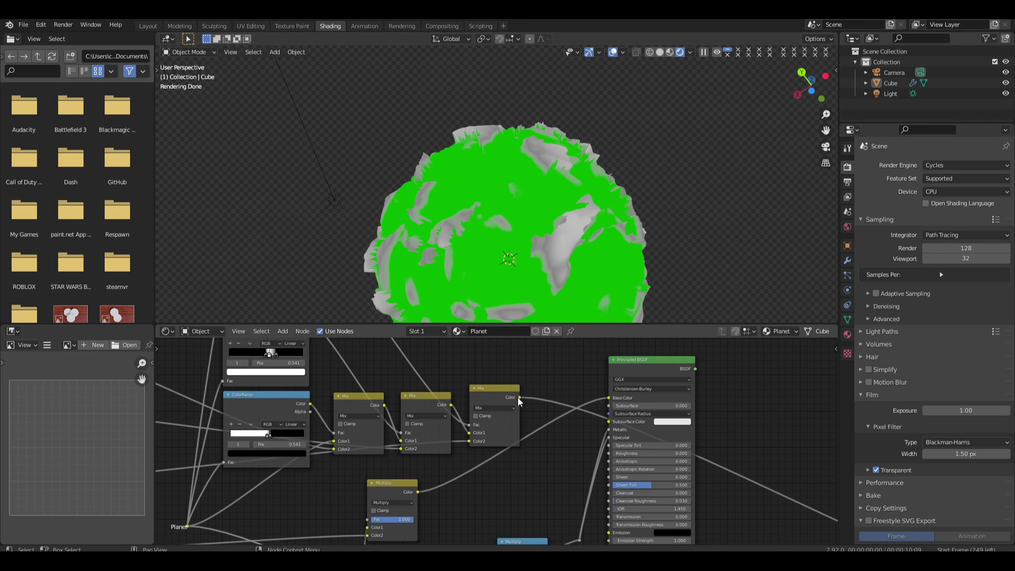
middle_drag(547, 463, 516, 457)
key(shift+a)
click(580, 404)
text(mix)
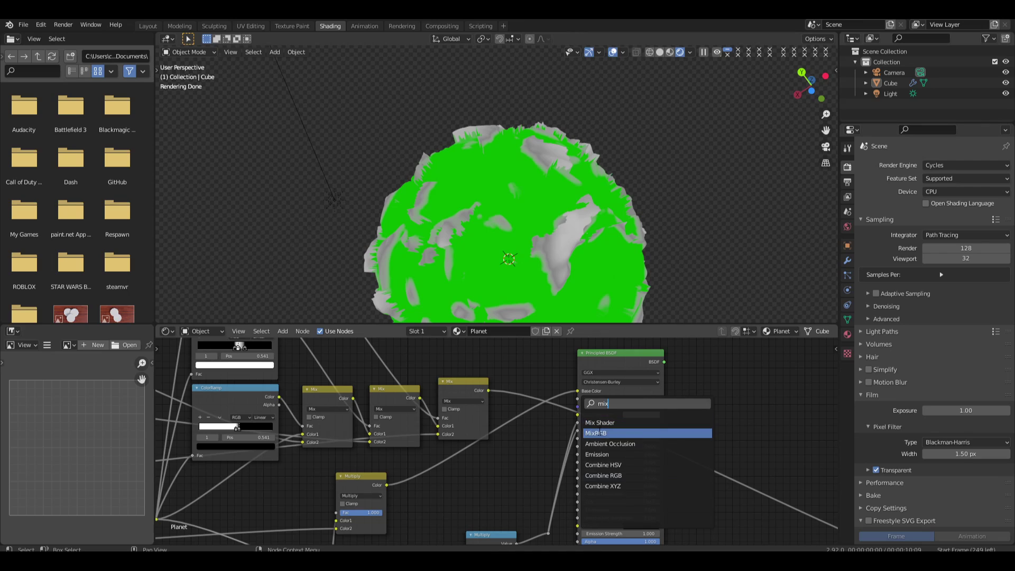
click(596, 433)
click(622, 430)
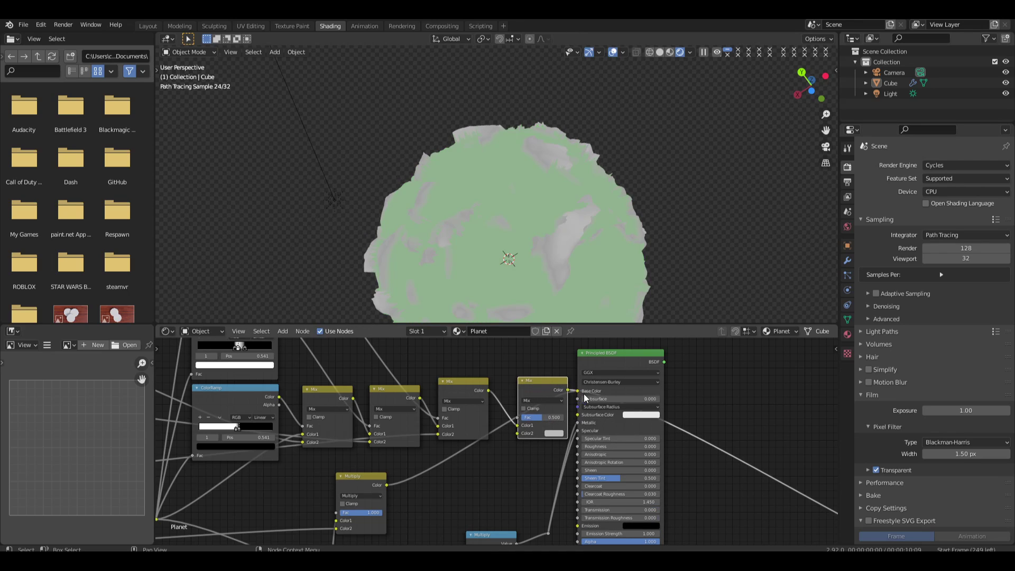
Link the ocean Multiply node's Color to the fourth Mix node's Color2 and the Greater Than mask reroute to its Fac
drag(386, 485, 518, 433)
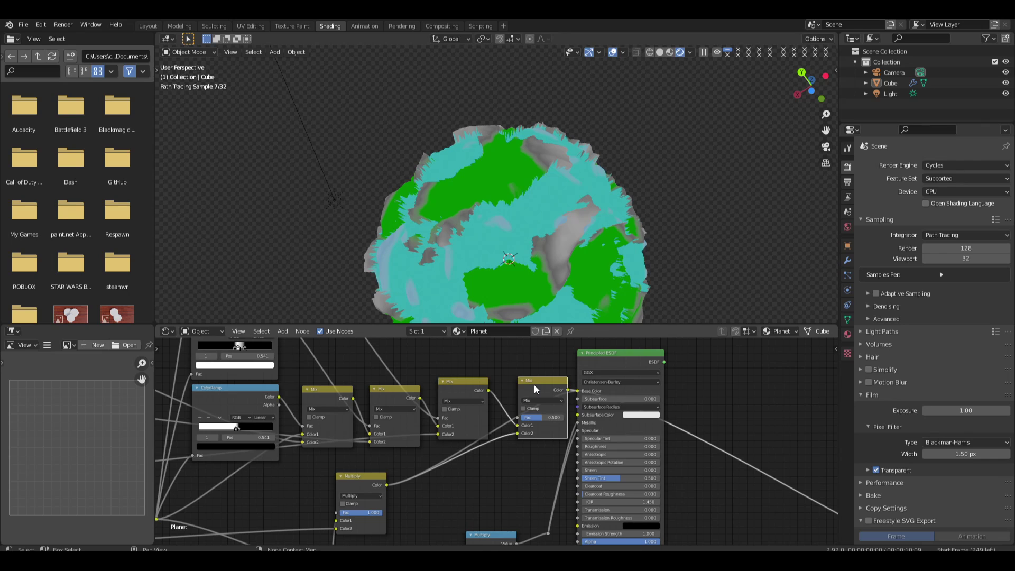
middle_drag(547, 265, 601, 237)
middle_drag(432, 402, 455, 373)
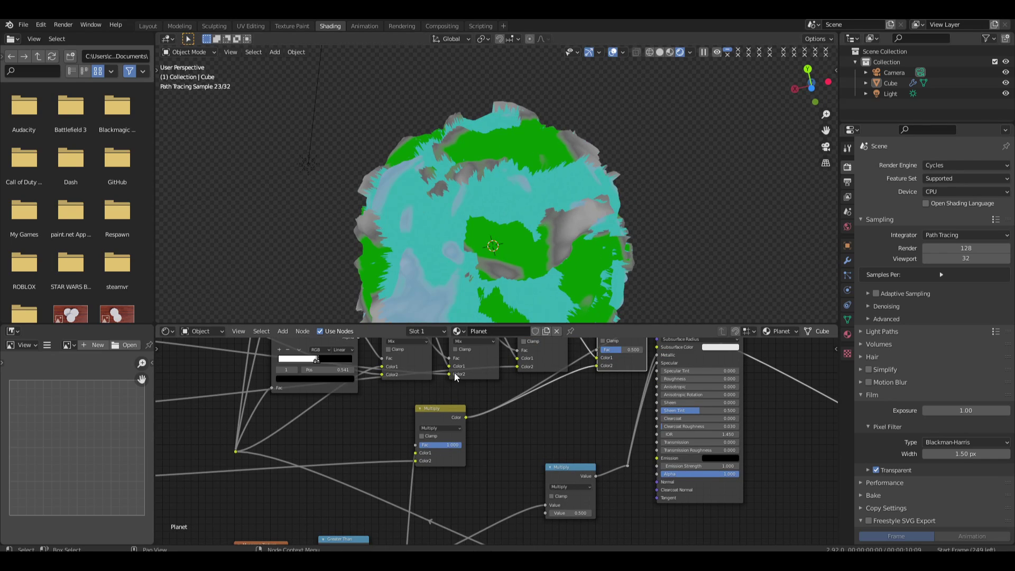
scroll(430, 455, down, 1)
middle_drag(365, 456, 362, 411)
scroll(368, 465, down, 1)
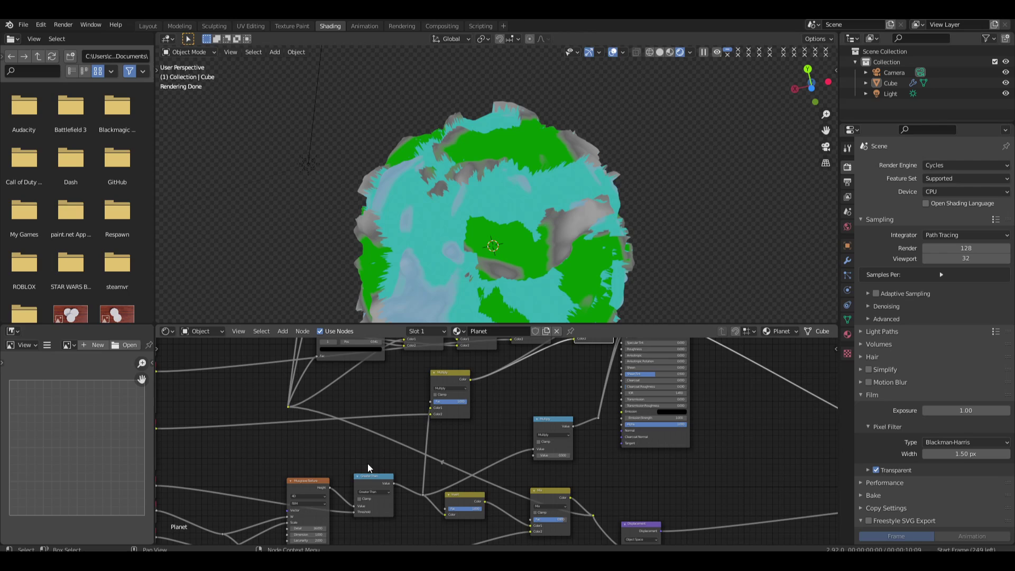
middle_drag(425, 492, 389, 523)
drag(389, 521, 539, 353)
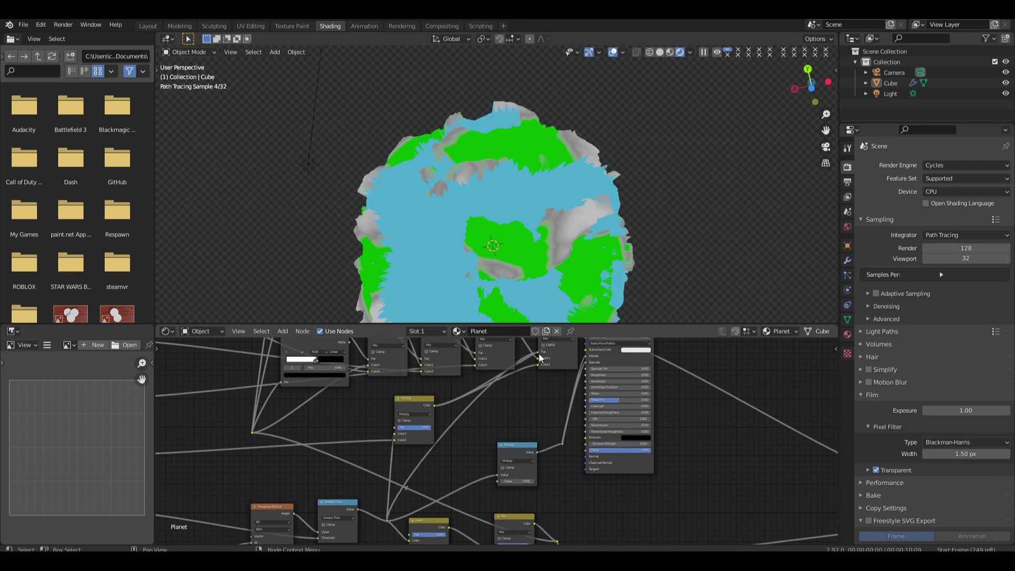
Space out the fourth Mix node and the Principled BSDF, and preview the Principled BSDF on the planet
middle_drag(542, 386, 428, 500)
scroll(539, 411, up, 4)
drag(544, 395, 604, 397)
drag(528, 424, 597, 428)
ctrl+shift+click(611, 402)
middle_drag(623, 264, 582, 267)
scroll(582, 267, down, 5)
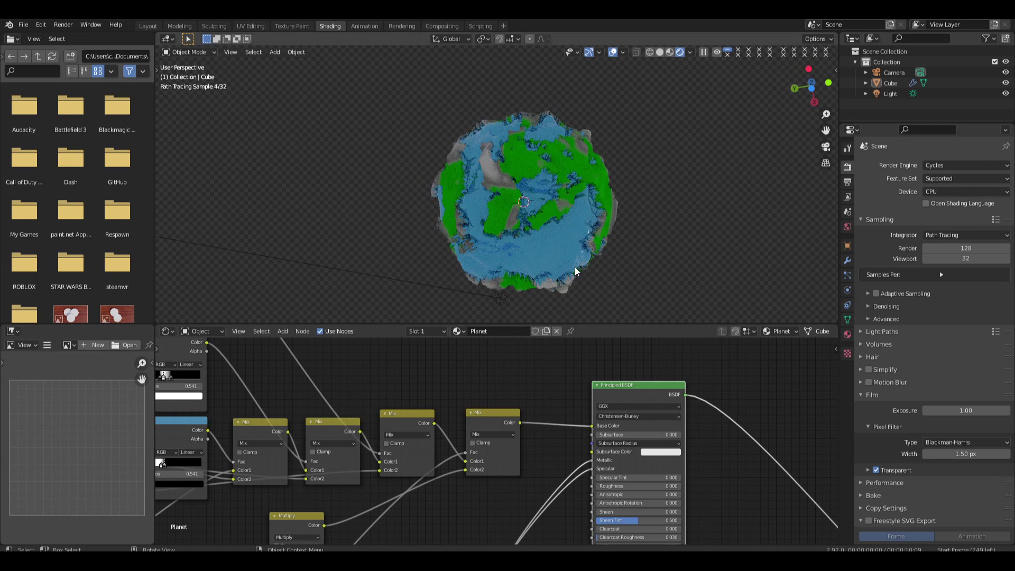
Switch to the camera view and move the planet up about 1.4 m into the frame
key(KP_0)
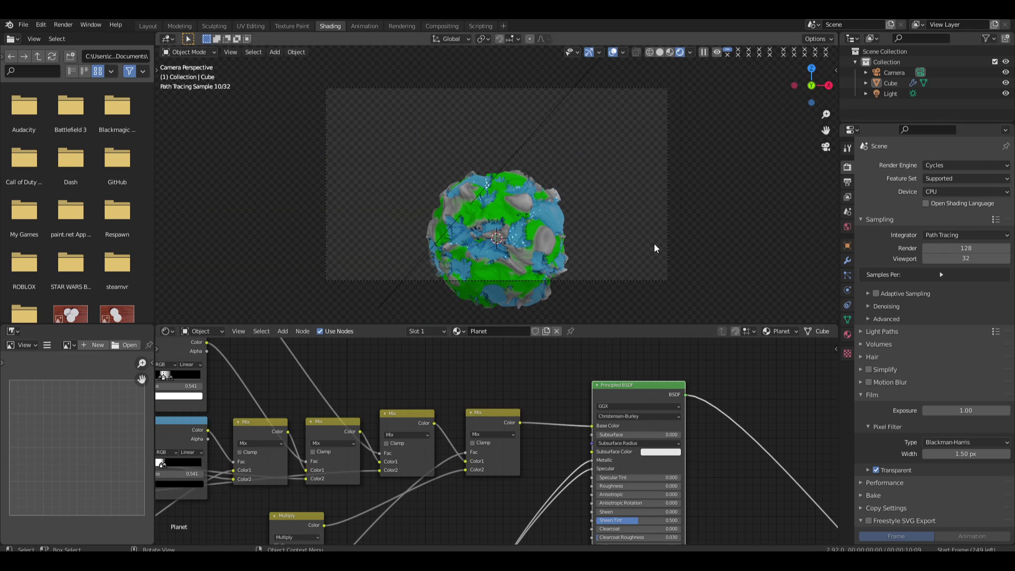
scroll(563, 269, up, 1)
click(539, 261)
key(g)
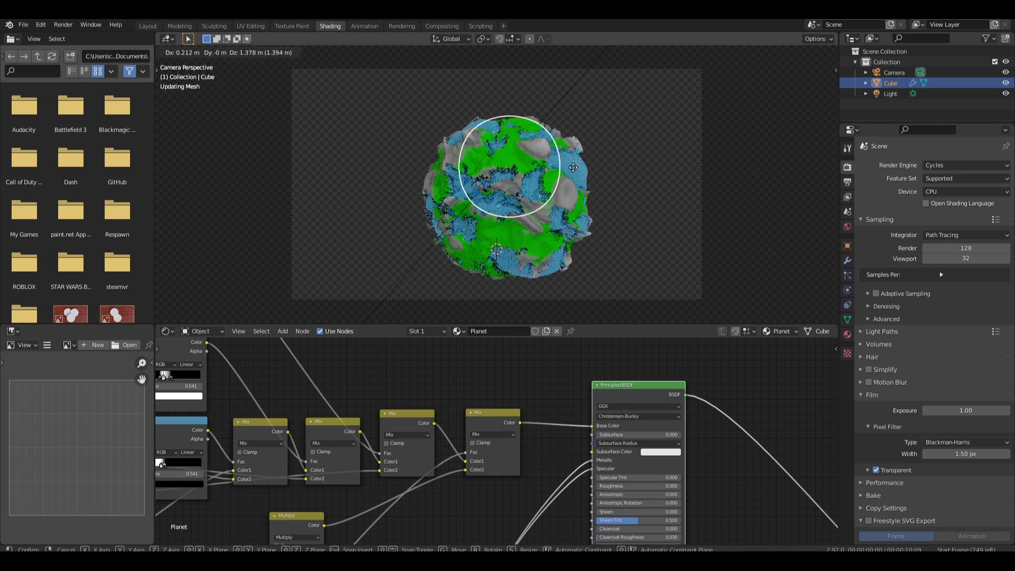
click(575, 165)
key(r)
key(r)
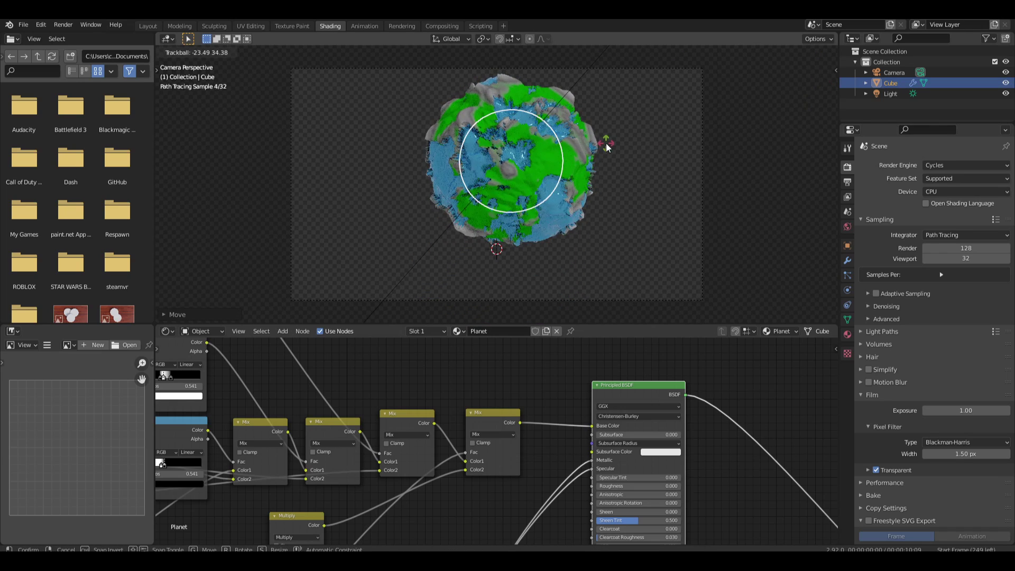
right_click(607, 144)
Review the Planet node tree from the shader back to the color and value input nodes
scroll(554, 389, down, 5)
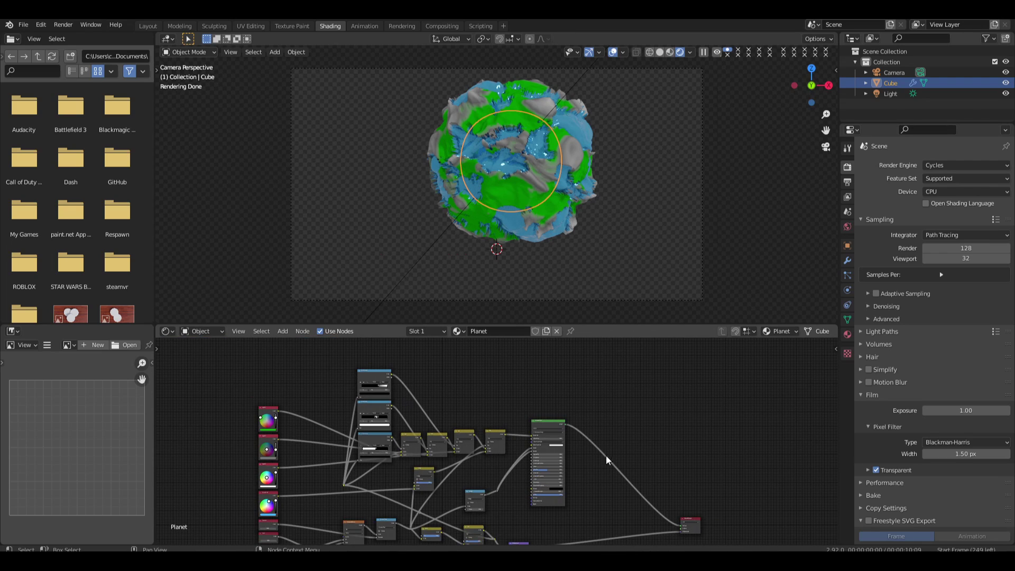
scroll(605, 442, up, 1)
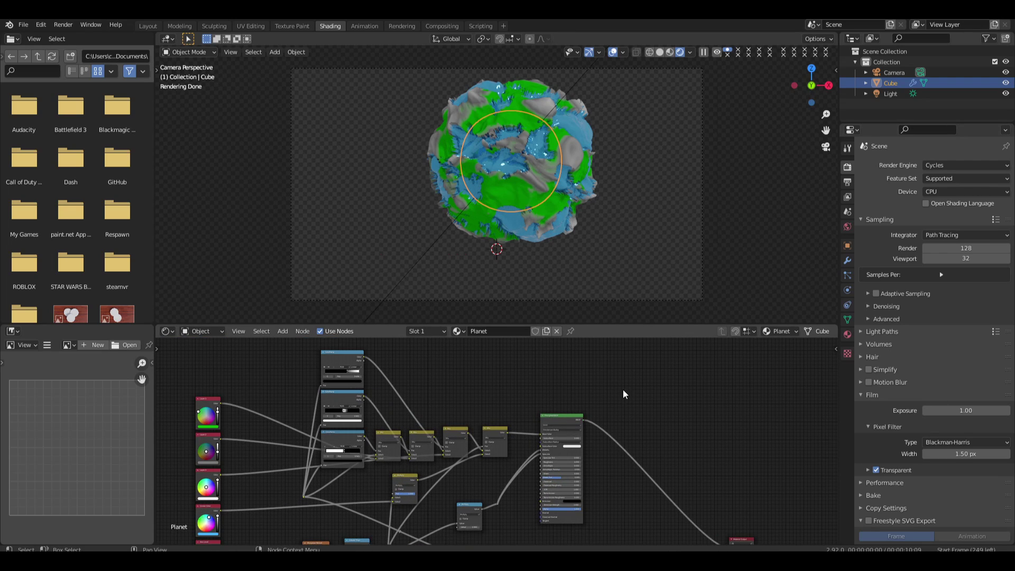
scroll(561, 394, up, 2)
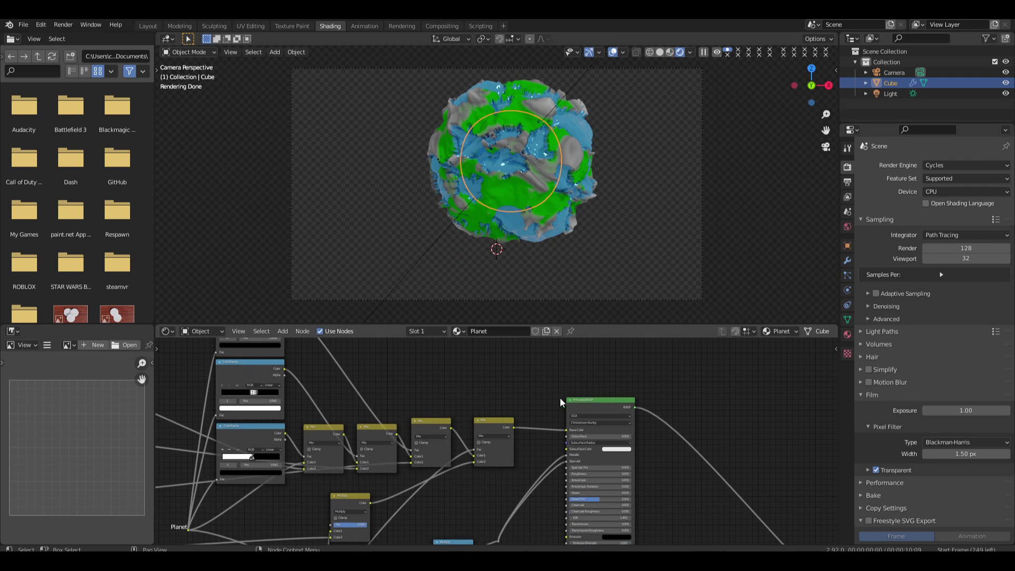
middle_drag(560, 398, 762, 394)
middle_drag(318, 435, 366, 350)
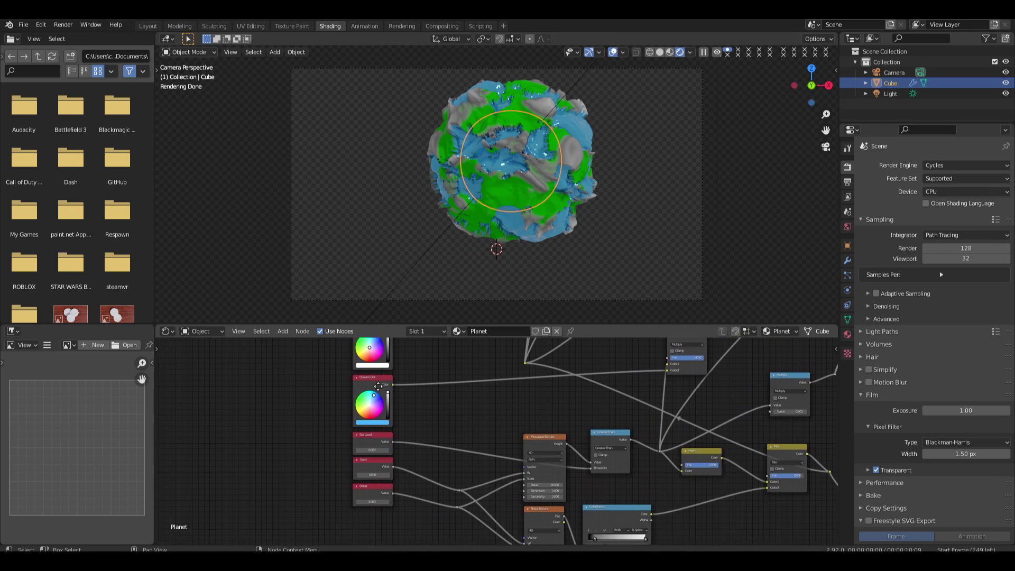
scroll(391, 430, up, 2)
scroll(391, 429, up, 2)
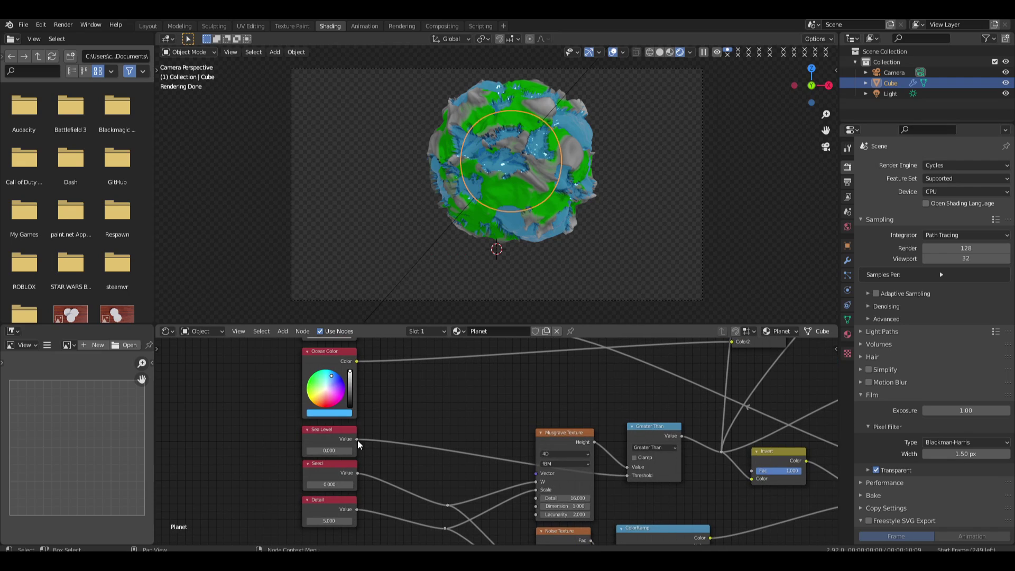
middle_drag(353, 423, 376, 363)
middle_drag(479, 447, 386, 367)
scroll(386, 367, down, 3)
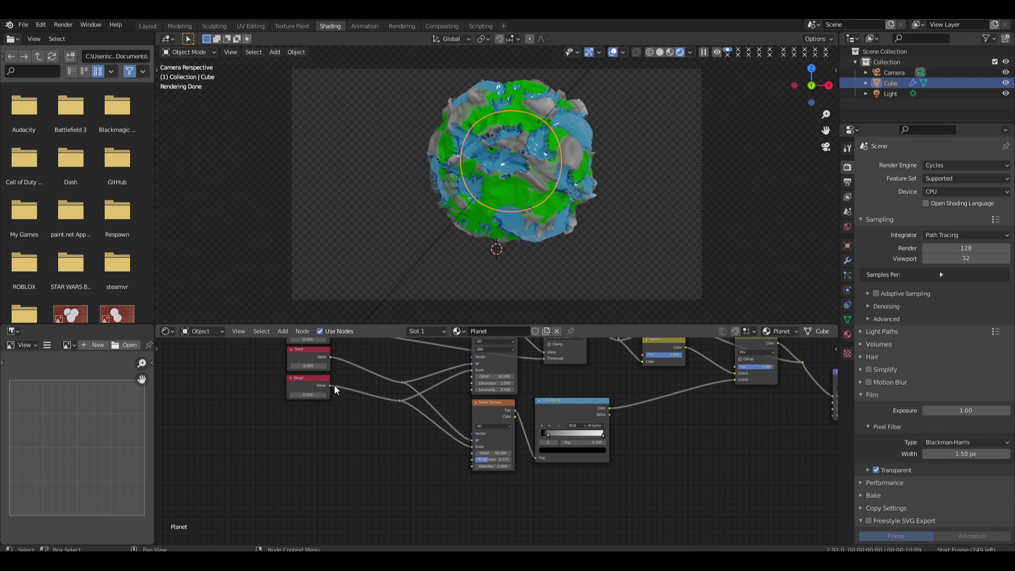
Duplicate the Detail value node, place the copy below it and rename it Scale
click(325, 387)
key(shift+d)
click(374, 412)
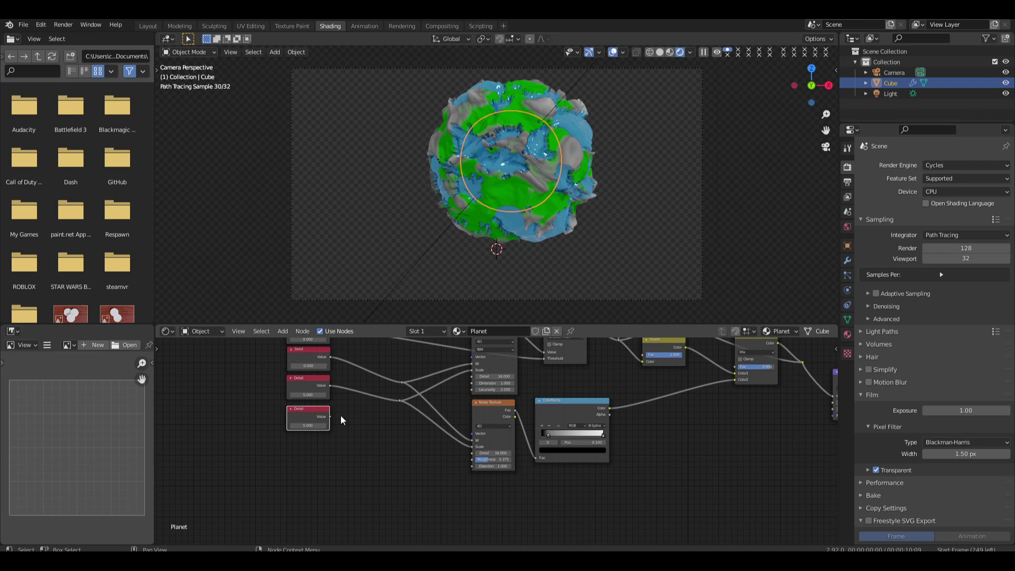
key(F2)
text(Scale)
key(Return)
Set the Scale value node to 0.5, link it to the Displacement node's Scale input and inspect the planet
double_click(308, 425)
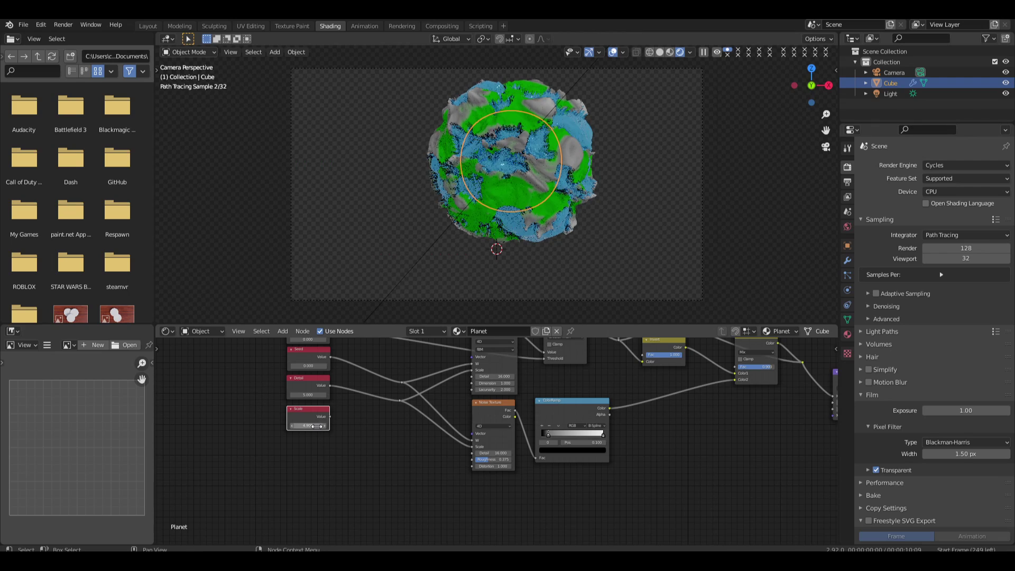
text(0.5)
key(Return)
middle_drag(338, 421, 240, 445)
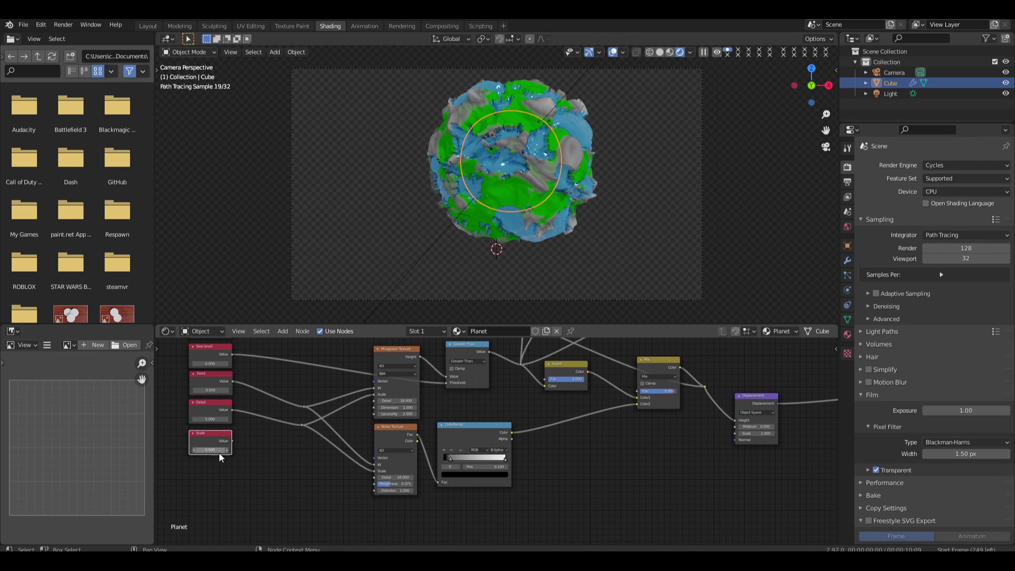
drag(232, 440, 735, 433)
click(683, 256)
scroll(634, 229, up, 3)
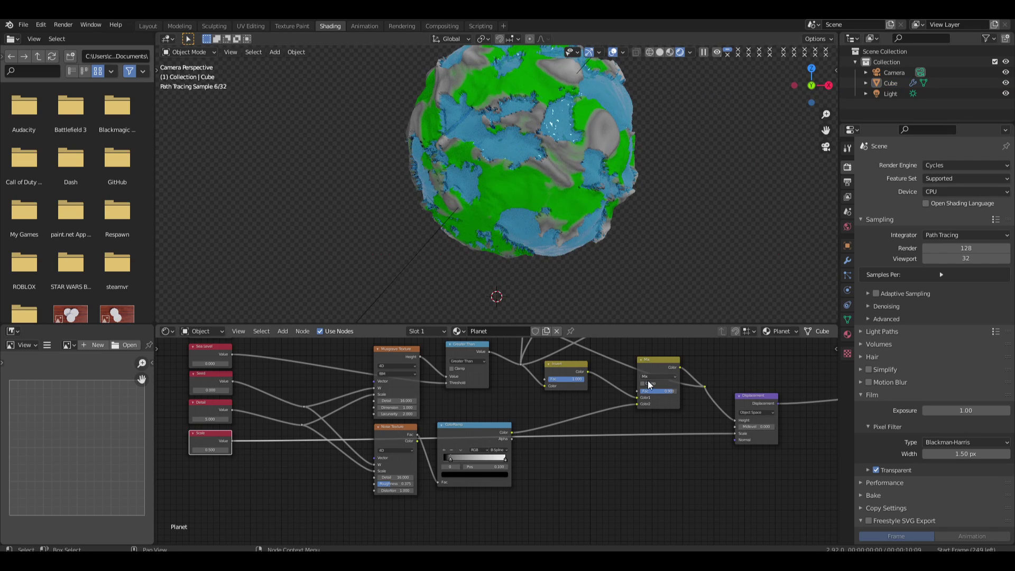
Move the Principled BSDF farther from the Mix node chain to free space for more nodes
scroll(604, 490, down, 3)
scroll(601, 433, down, 2)
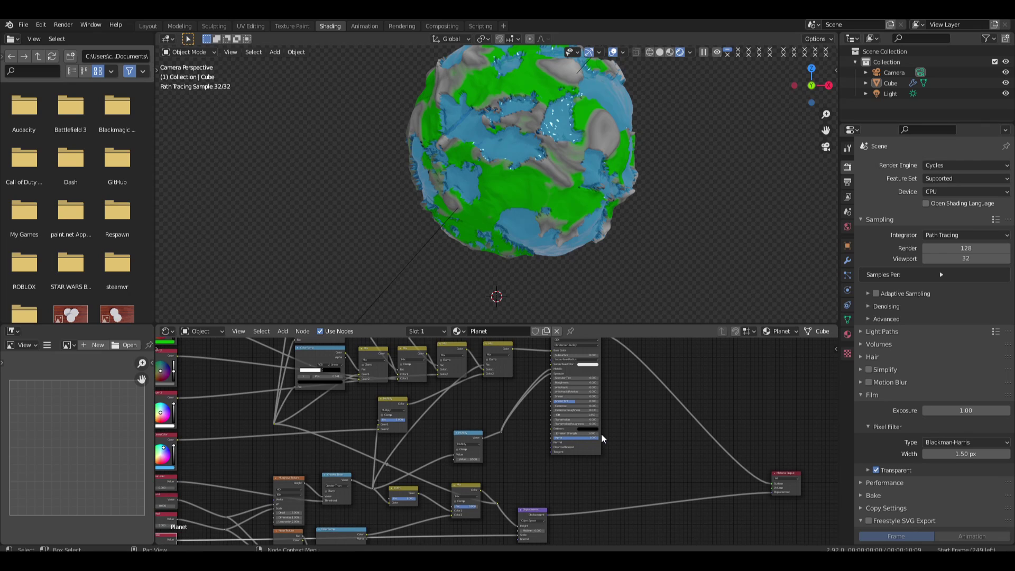
middle_drag(606, 427, 671, 403)
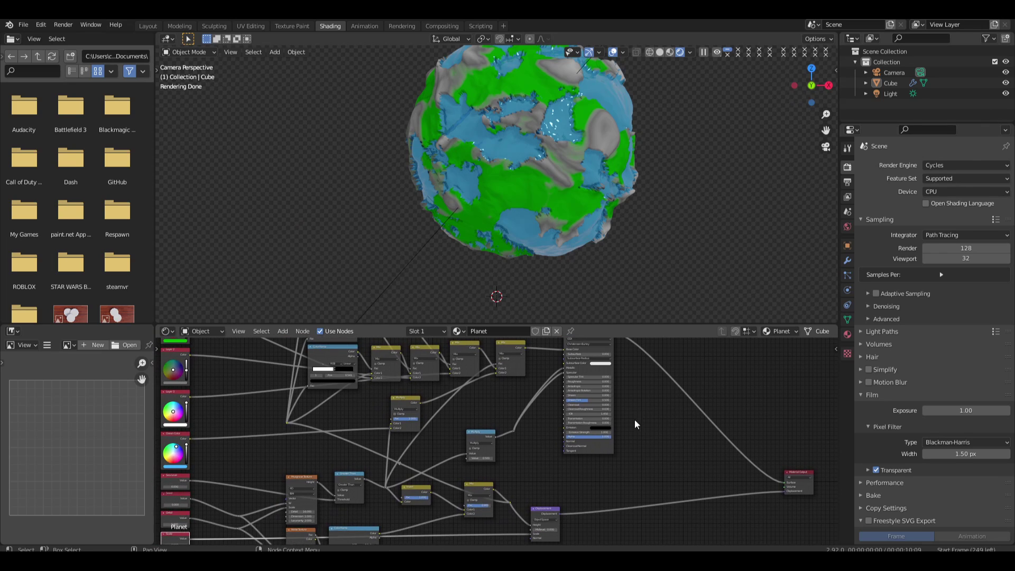
scroll(540, 450, up, 3)
middle_drag(547, 461, 503, 447)
scroll(555, 418, up, 4)
scroll(582, 402, down, 6)
scroll(533, 385, down, 2)
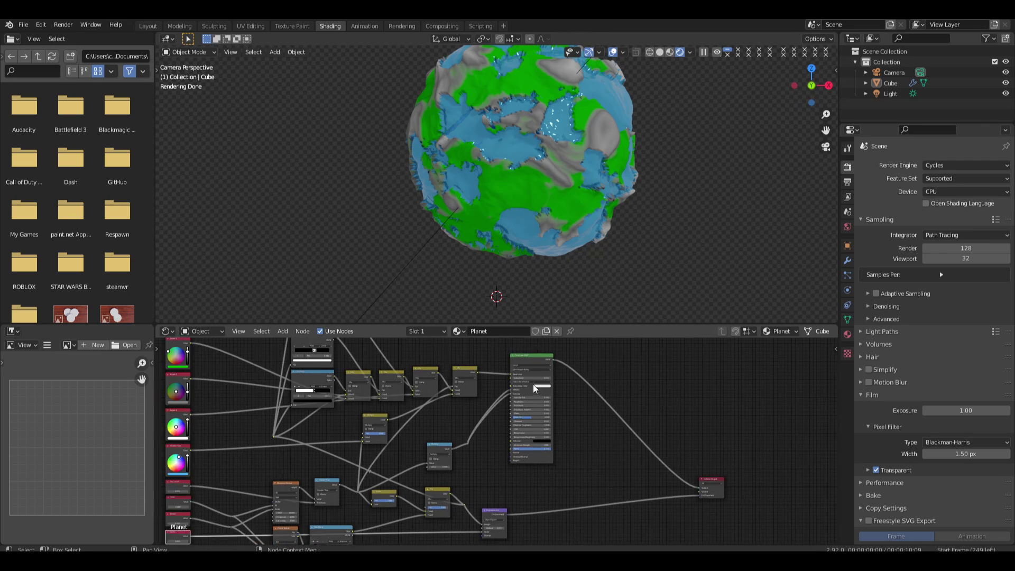
drag(529, 364, 604, 372)
scroll(533, 431, up, 2)
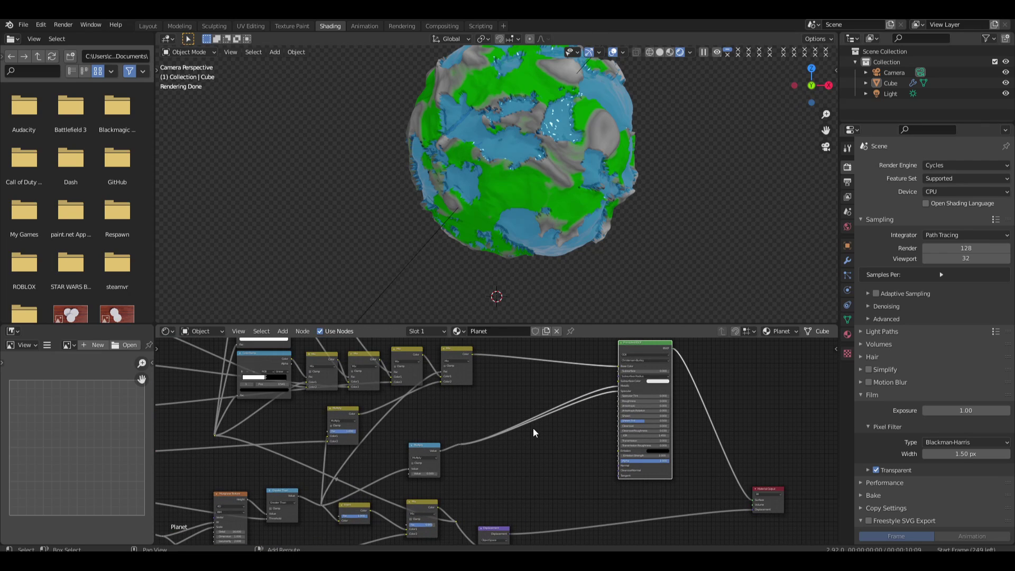
Add a Fresnel node near the value Multiply node and preview its output on the planet
key(shift+a)
click(533, 428)
text(fre)
click(552, 443)
click(513, 492)
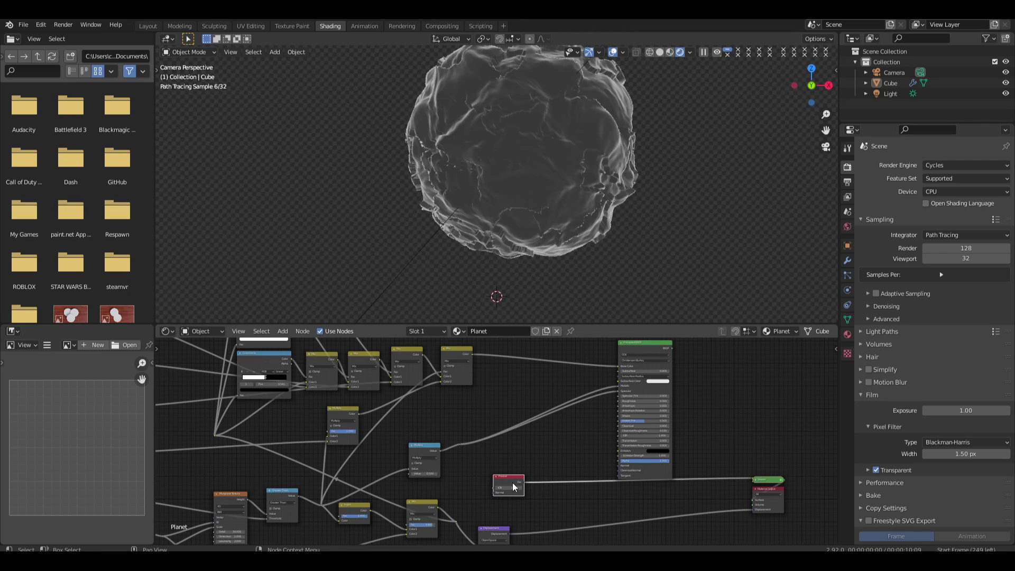
scroll(544, 424, up, 2)
scroll(532, 217, down, 2)
drag(519, 488, 470, 495)
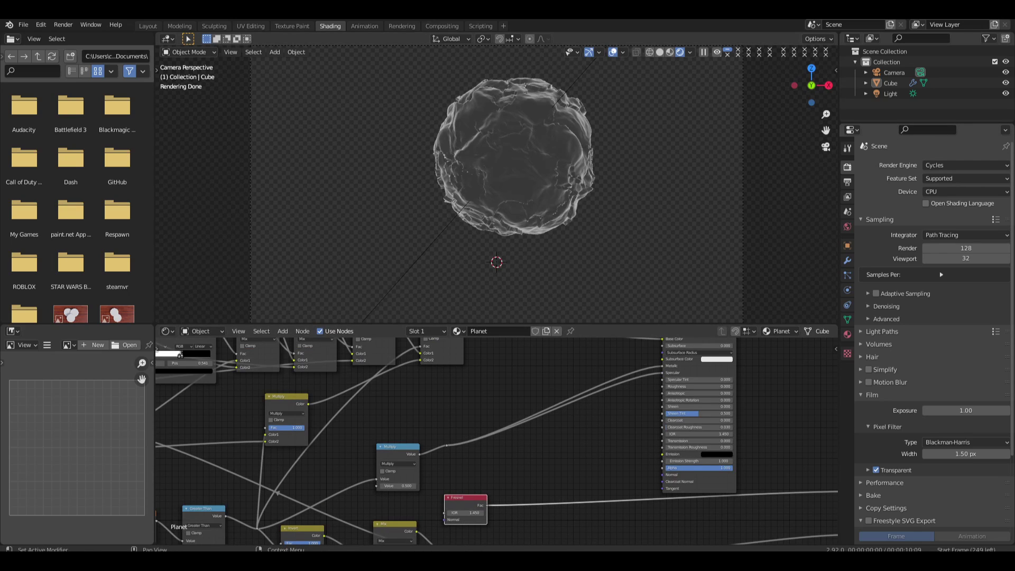
Insert a Math node set to Subtract after the Fresnel node and try different amounts for its second value
scroll(551, 477, up, 3)
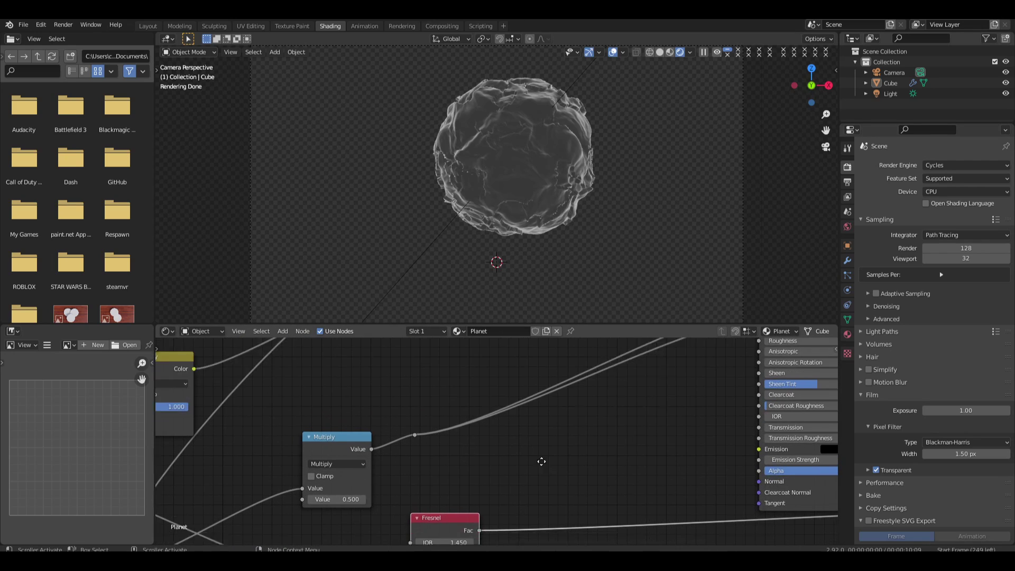
key(shift+a)
text(subtra)
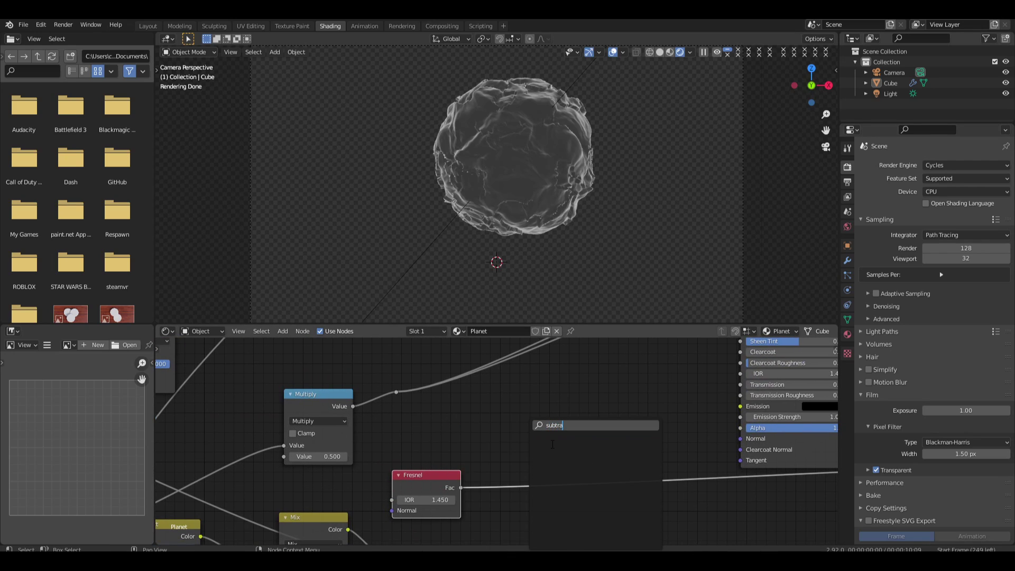
key(Return)
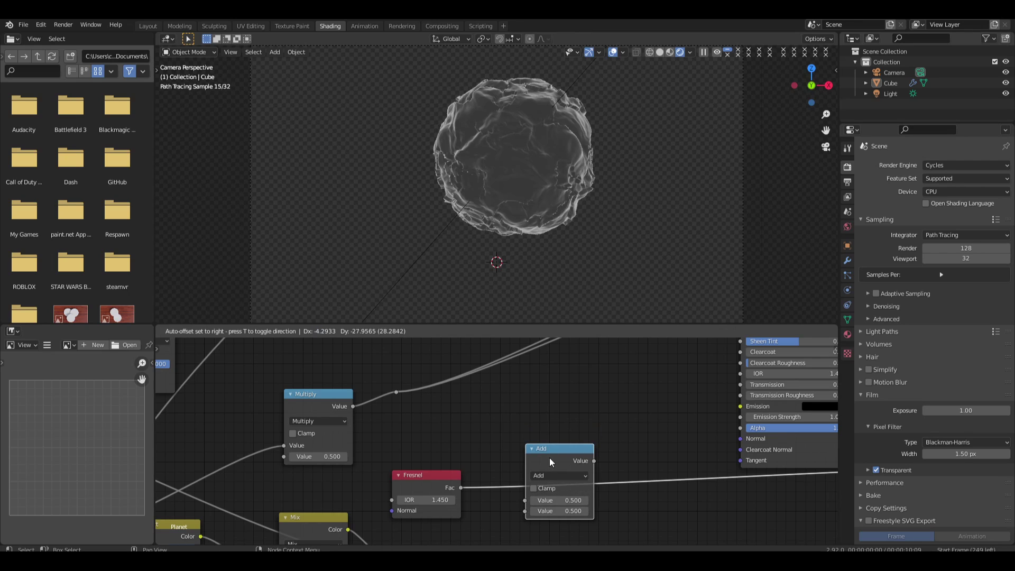
click(550, 458)
click(558, 475)
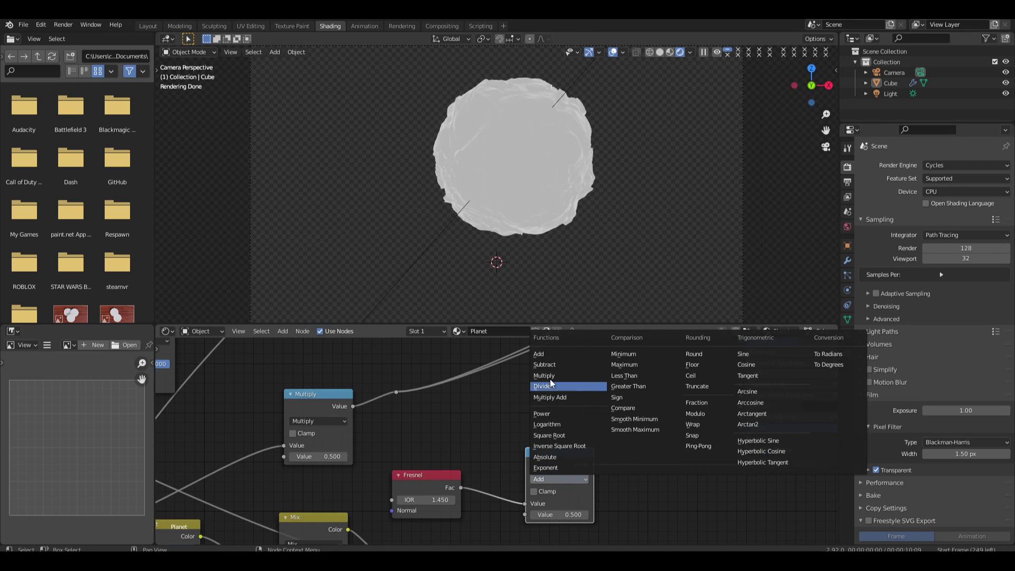
click(561, 365)
drag(562, 514, 568, 515)
click(534, 515)
click(534, 515)
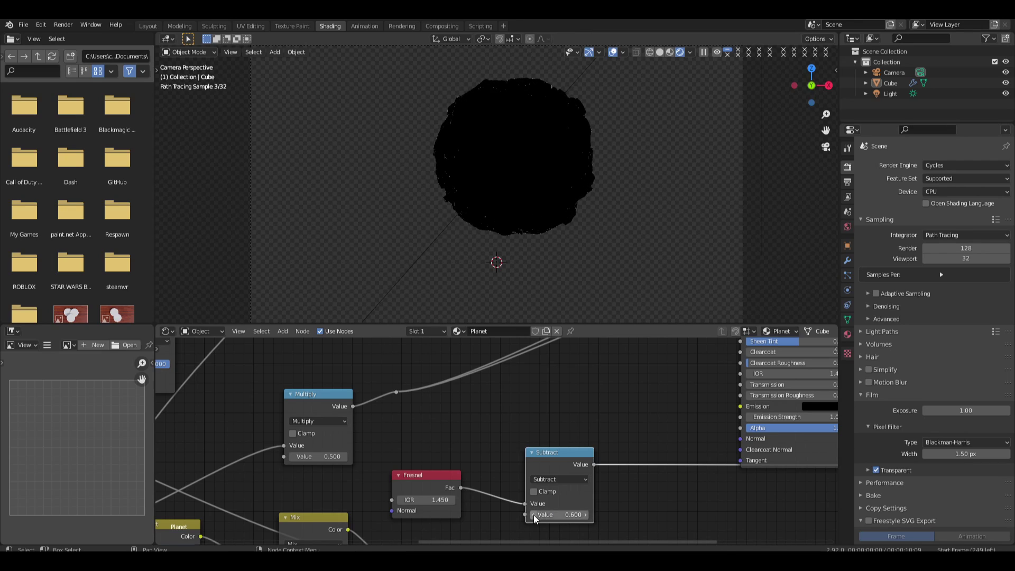
click(534, 516)
Duplicate the Scale value node, place the copy below it and rename it Atmosphere
middle_drag(508, 485, 599, 408)
scroll(598, 408, down, 16)
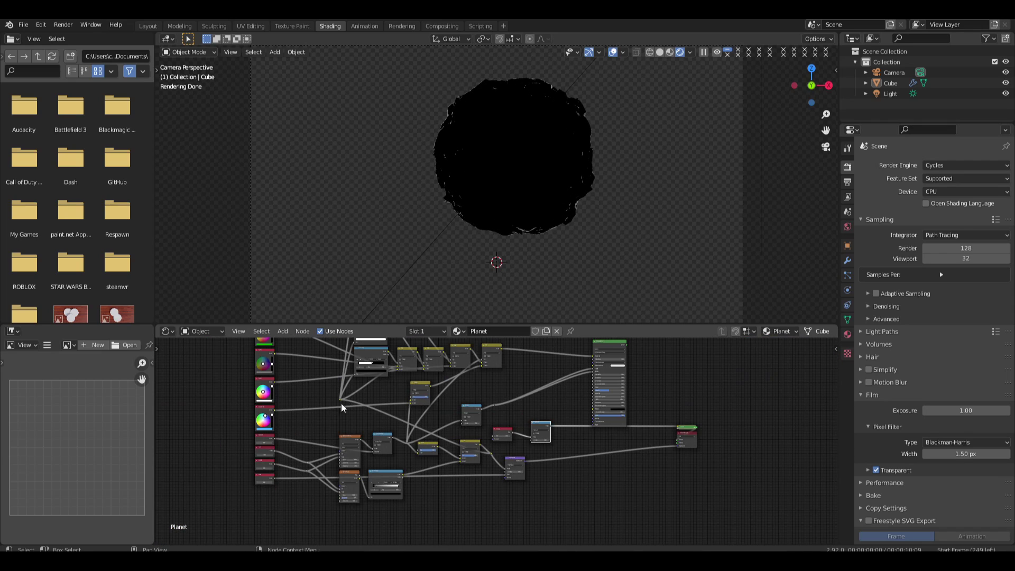
middle_drag(284, 490, 256, 520)
scroll(402, 472, up, 12)
click(210, 475)
key(shift+d)
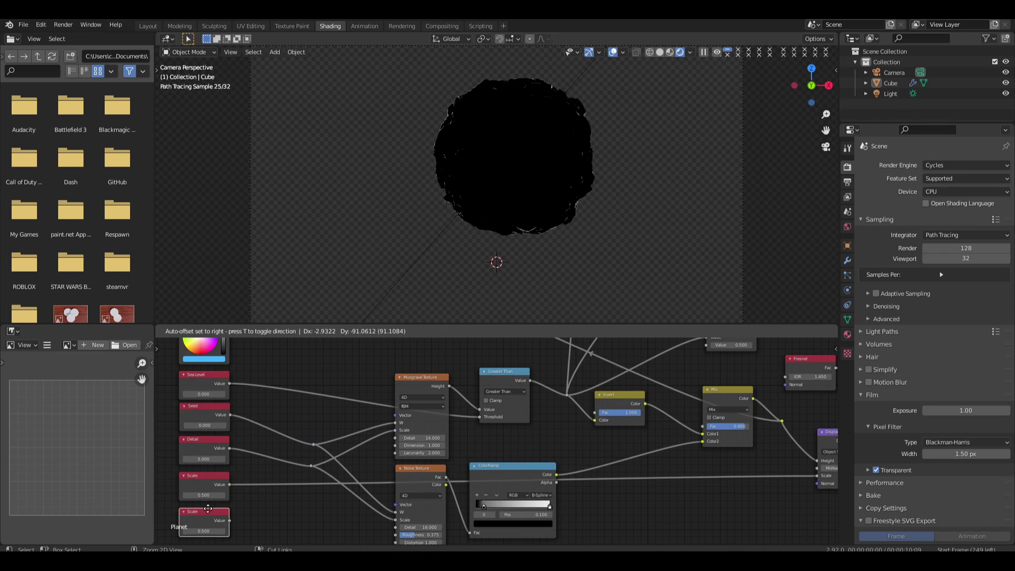
click(211, 510)
key(F2)
key(ctrl+a)
text(Atmosphere)
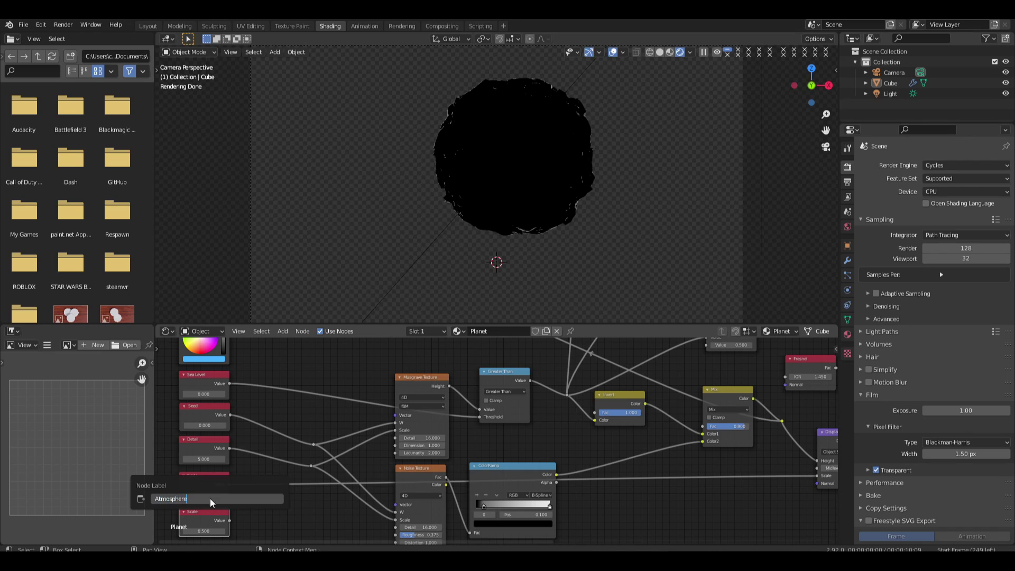
key(Return)
Link the Atmosphere value node to the Subtract node's second input and set its value to 0.1
scroll(325, 469, down, 1)
ctrl+scroll(290, 496, down, 2)
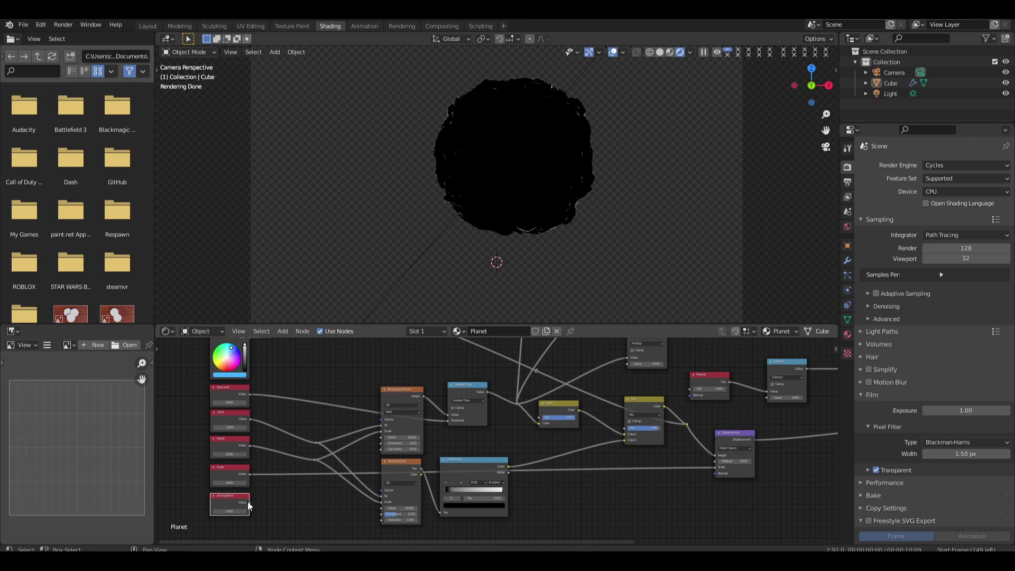
drag(248, 502, 766, 397)
middle_drag(767, 397, 807, 329)
double_click(267, 443)
text(.1)
key(Return)
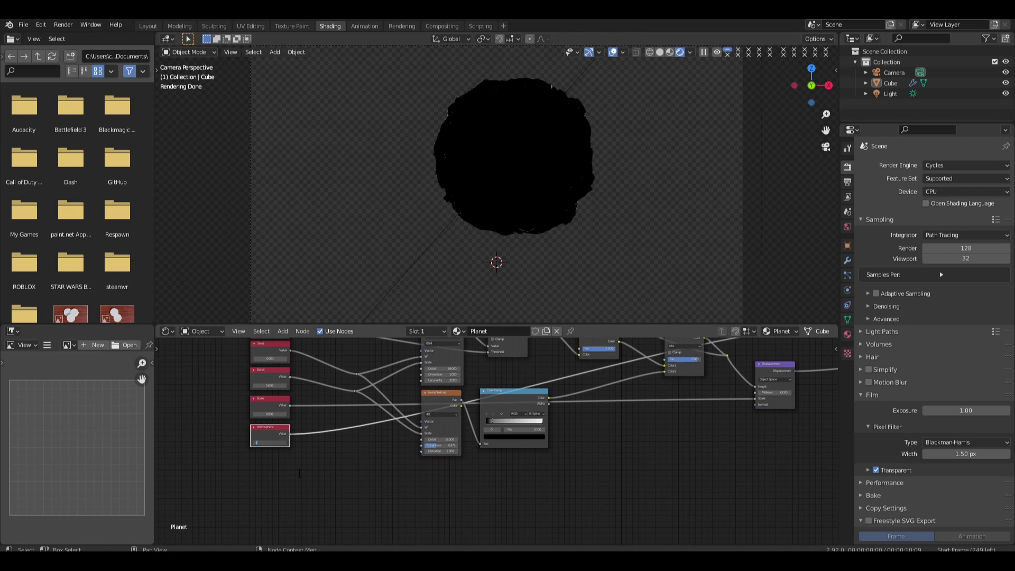
Link the Subtract node's output to the Principled BSDF's Emission Strength input
middle_drag(582, 412, 373, 486)
middle_drag(660, 433, 570, 474)
middle_drag(609, 430, 537, 442)
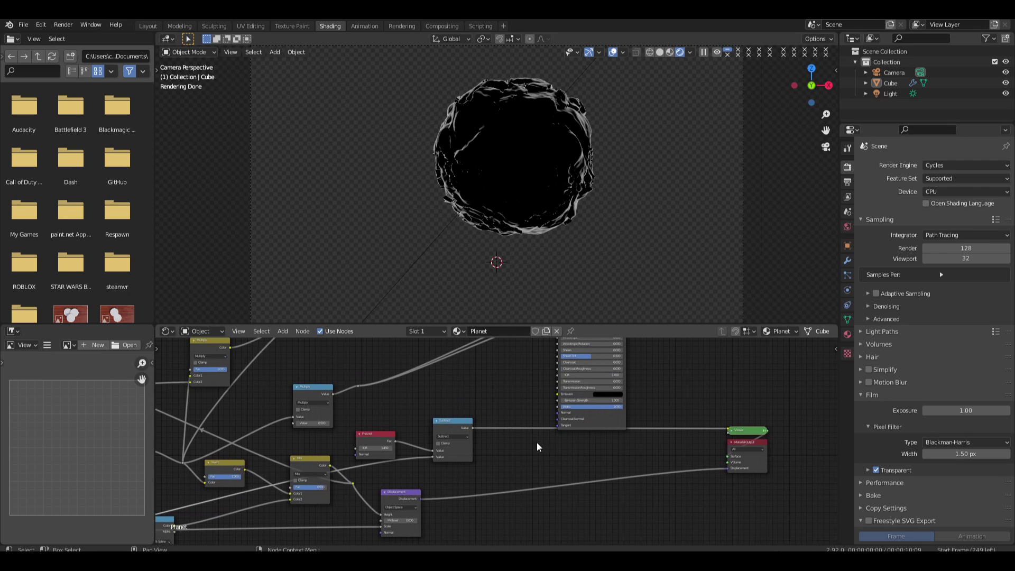
scroll(537, 442, up, 2)
scroll(502, 404, up, 4)
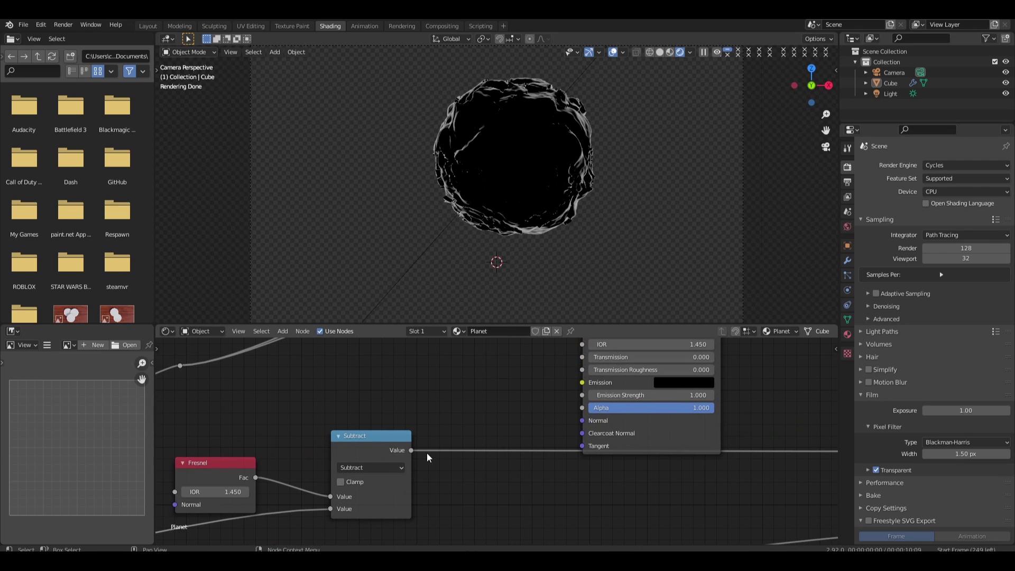
drag(412, 450, 582, 396)
Preview the Principled BSDF on the planet and set its Emission color to white
middle_drag(708, 391, 507, 413)
scroll(507, 413, down, 6)
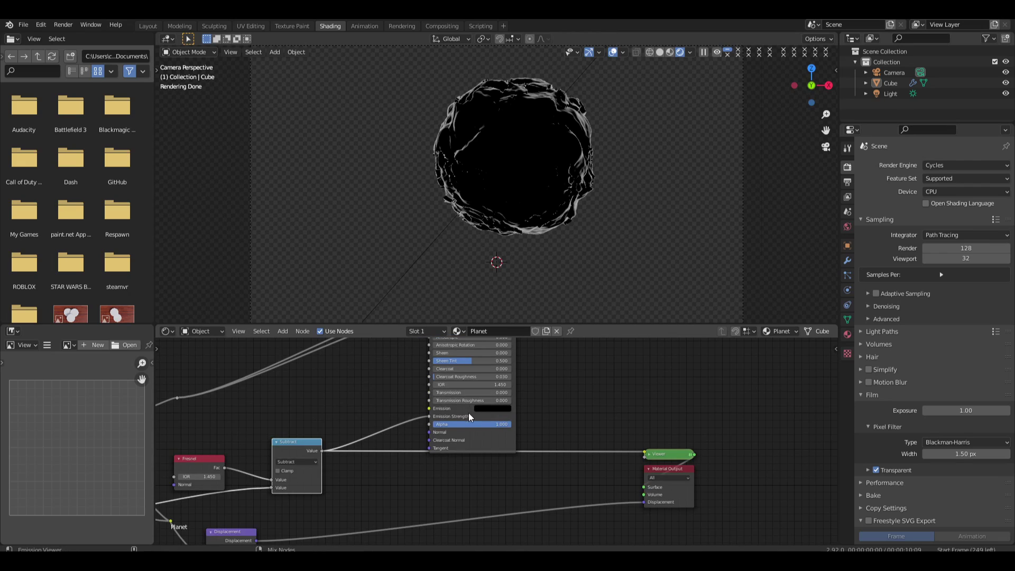
ctrl+shift+click(472, 415)
click(497, 408)
drag(535, 338, 537, 303)
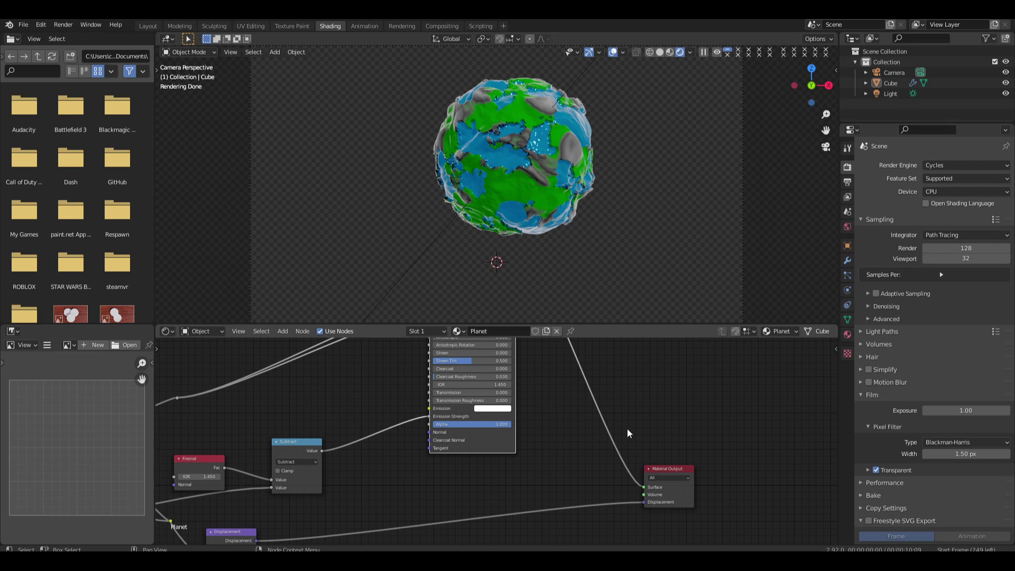
Duplicate the topmost Layer color node, place the copy above it and rename it Atmosphere
scroll(458, 413, down, 4)
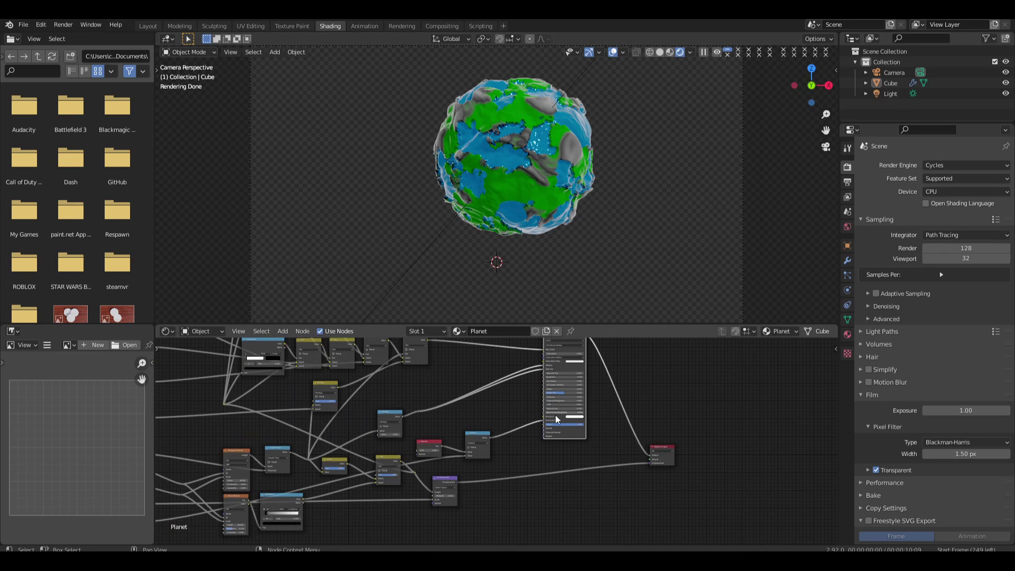
scroll(592, 421, down, 2)
scroll(426, 385, up, 2)
scroll(423, 392, up, 4)
middle_drag(421, 398, 445, 459)
scroll(445, 459, up, 2)
click(389, 433)
key(shift+d)
click(451, 369)
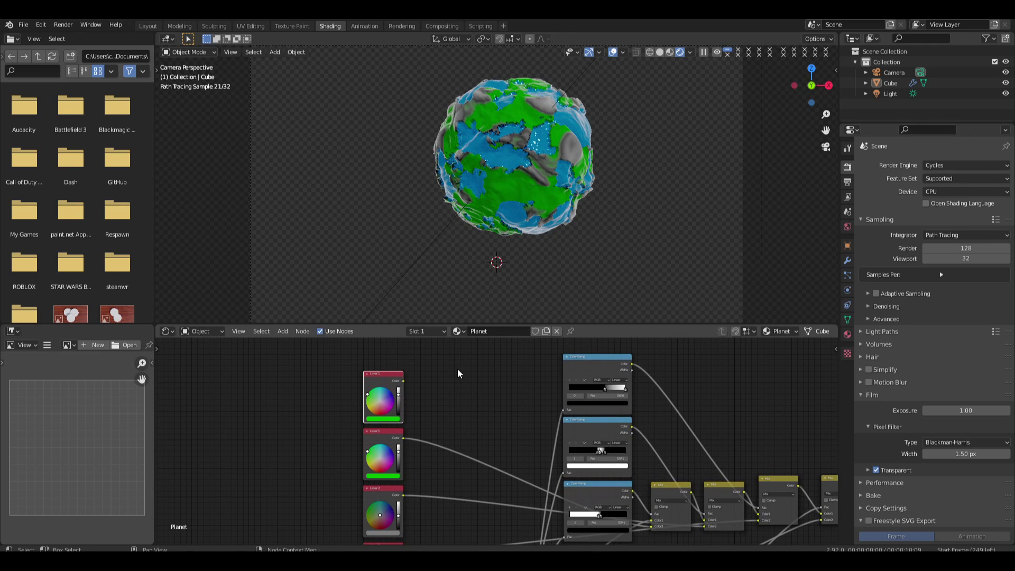
key(F2)
text(Atmosphere)
key(Return)
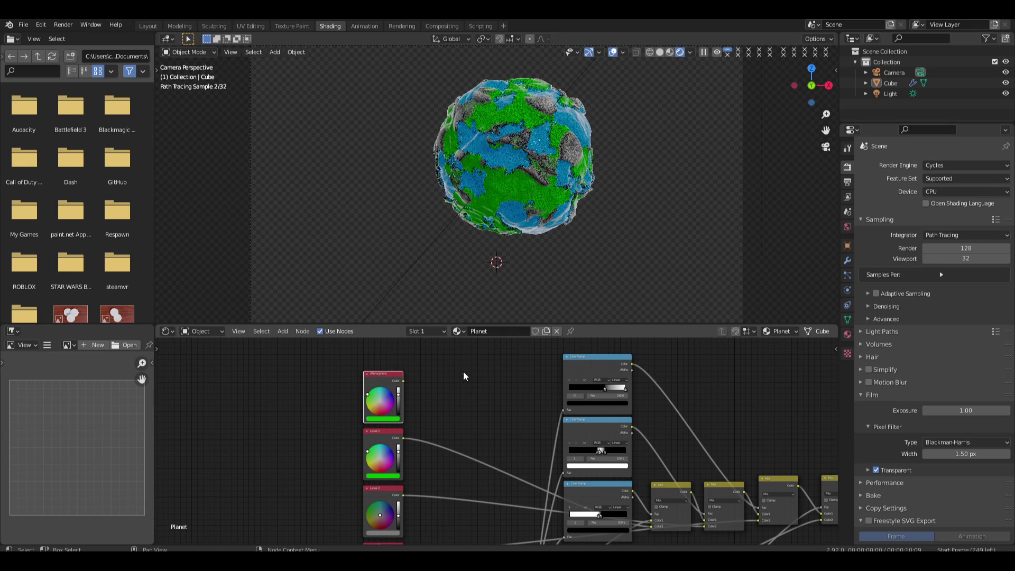
Link the Atmosphere color node to the Principled BSDF's Emission input
scroll(740, 461, down, 4)
middle_drag(740, 461, 325, 405)
scroll(186, 370, down, 1)
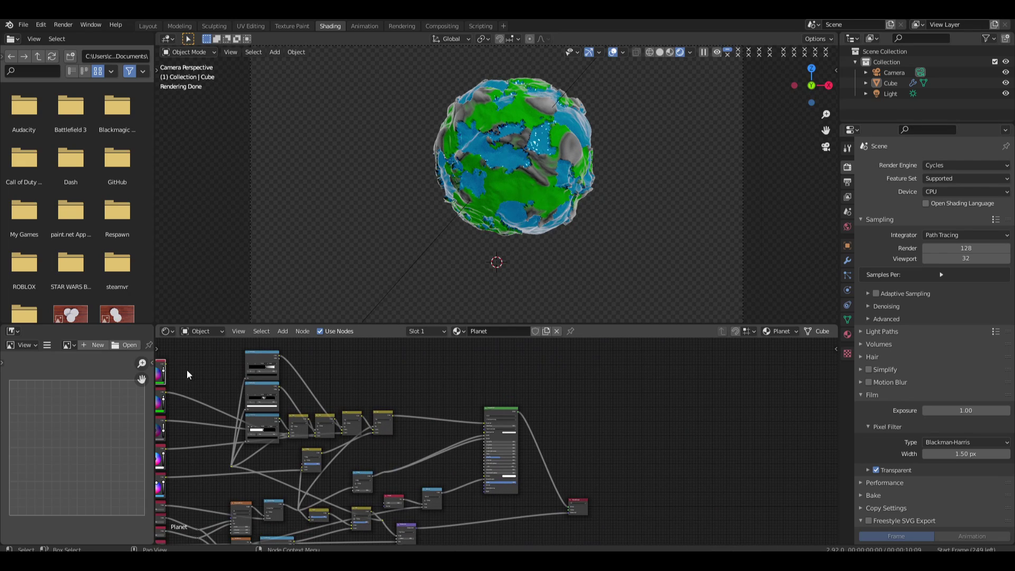
drag(165, 364, 485, 475)
Set the Atmosphere color node to bright cyan
middle_drag(218, 442, 533, 456)
scroll(500, 443, up, 8)
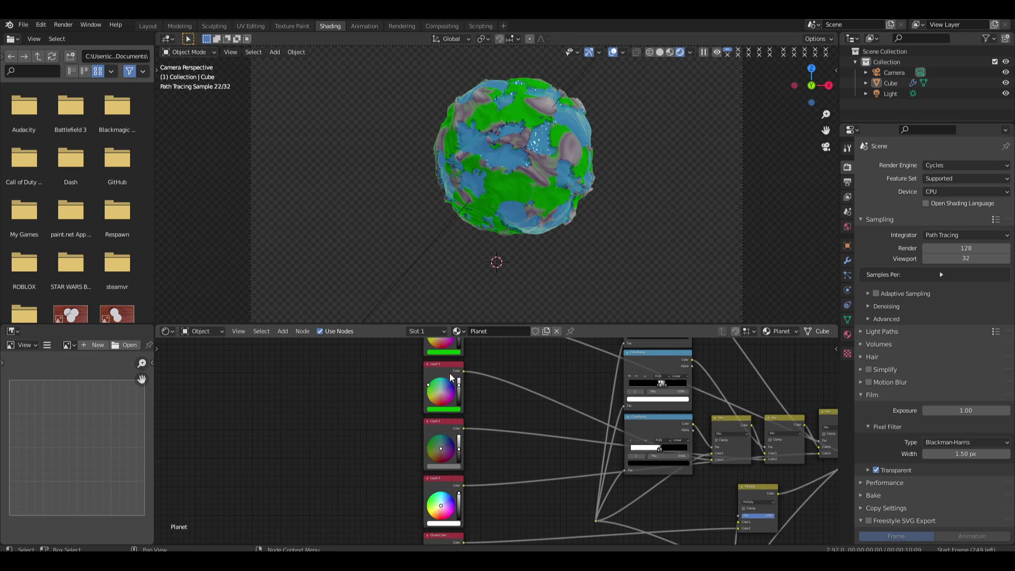
click(439, 353)
drag(453, 291, 455, 269)
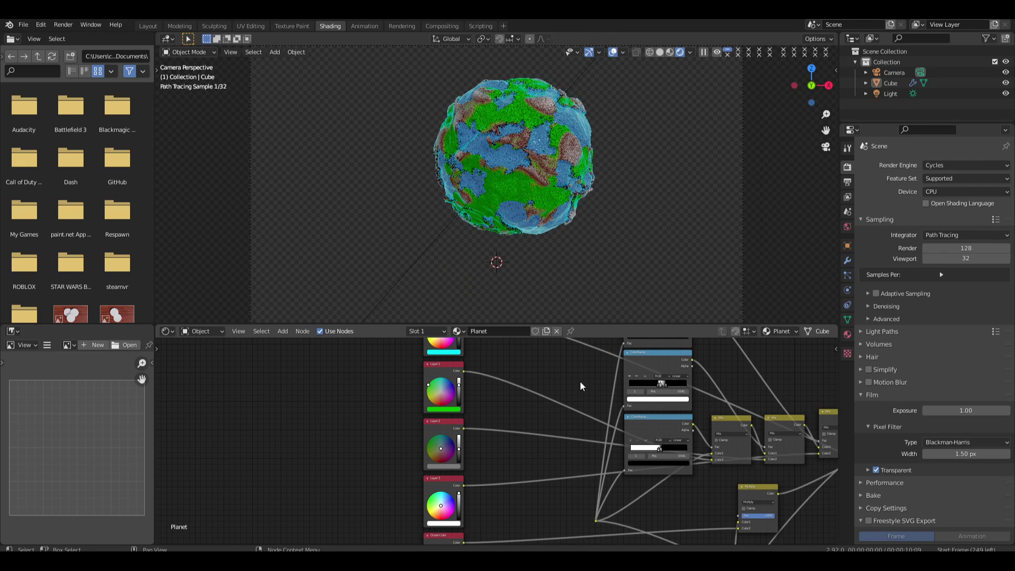
Insert a Math node set to Multiply between the Subtract node and the Emission Strength input
middle_drag(689, 488, 495, 401)
scroll(474, 439, down, 2)
scroll(615, 443, up, 2)
scroll(615, 443, up, 5)
key(shift+a)
click(496, 397)
text(,at)
key(BackSpace)
key(BackSpace)
key(BackSpace)
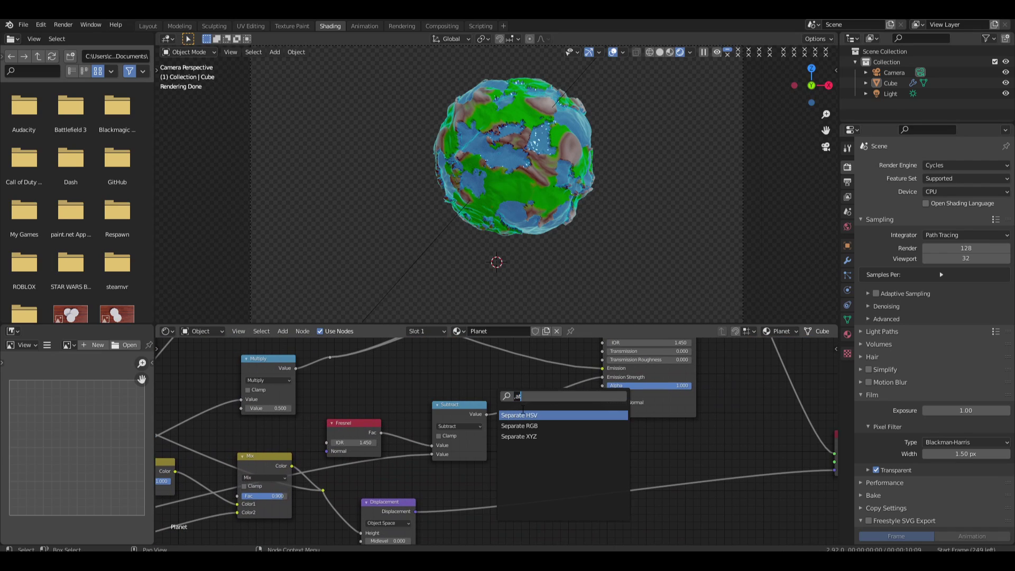
text(mathg)
key(BackSpace)
key(Return)
click(540, 404)
click(545, 419)
click(560, 457)
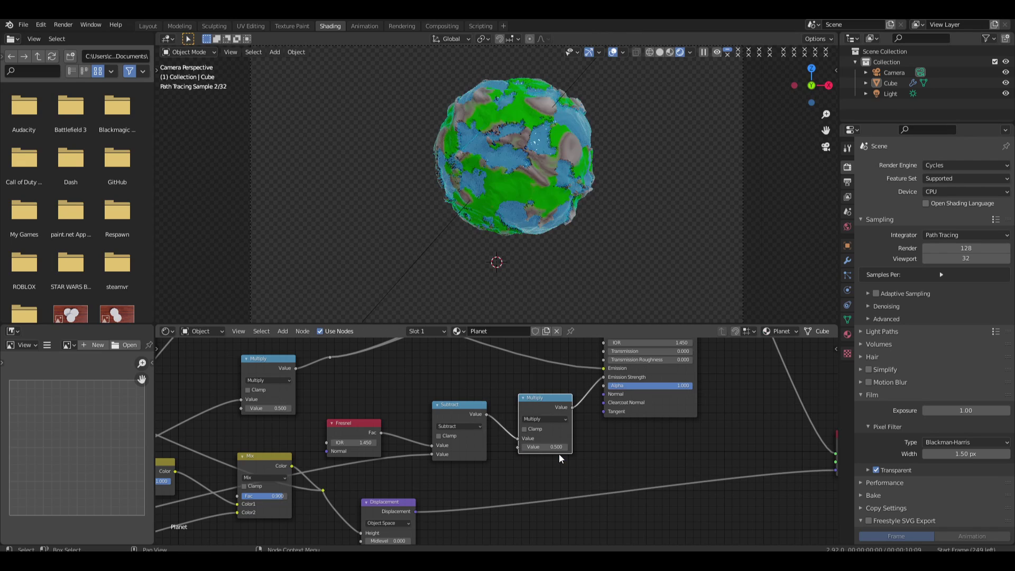
Set the new Multiply node's second value to 2
drag(550, 447, 569, 447)
click(551, 448)
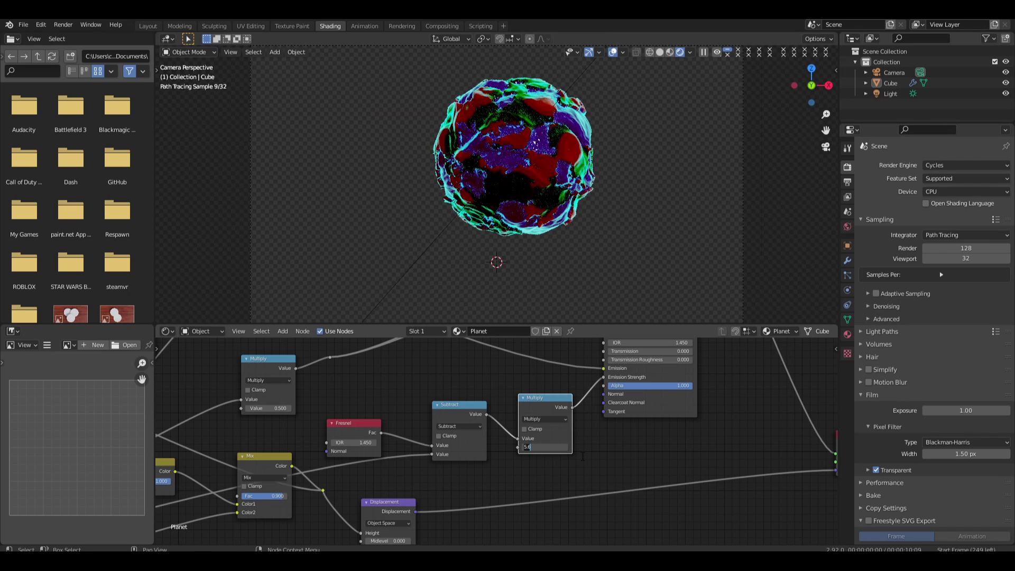
text(2)
key(Return)
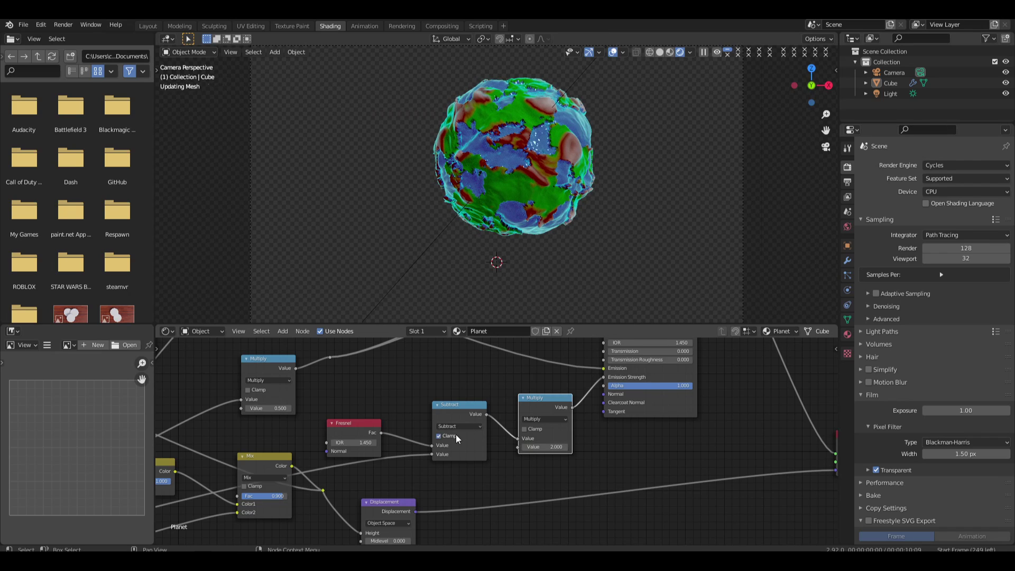
Enable Clamp on the Subtract node, and try Clamp on the Multiply node before switching it back off
click(457, 436)
scroll(456, 437, up, 1)
click(540, 430)
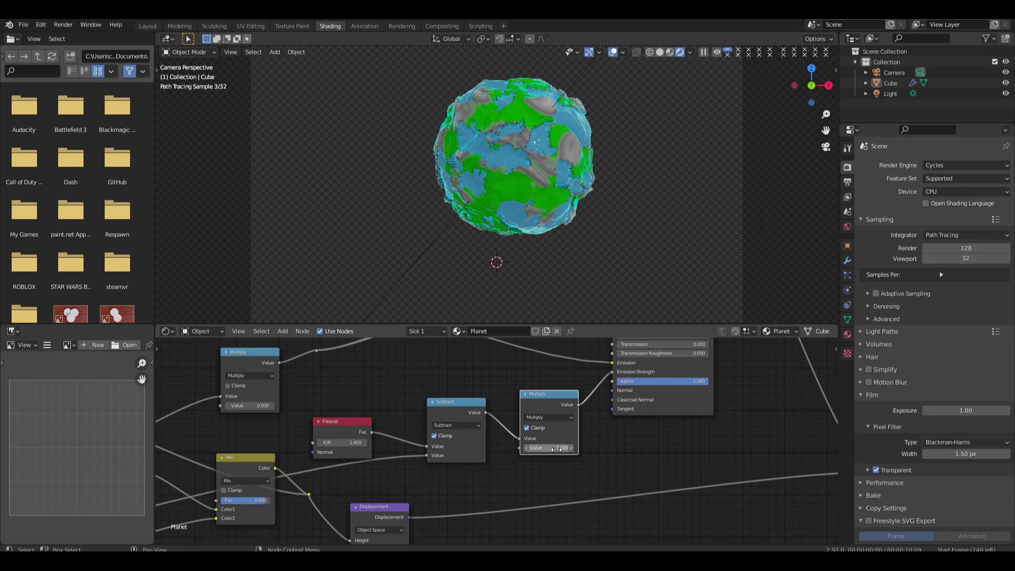
click(542, 428)
Try a value of 11.5 on the Multiply node feeding Emission Strength, and set it to 1
drag(550, 448, 538, 448)
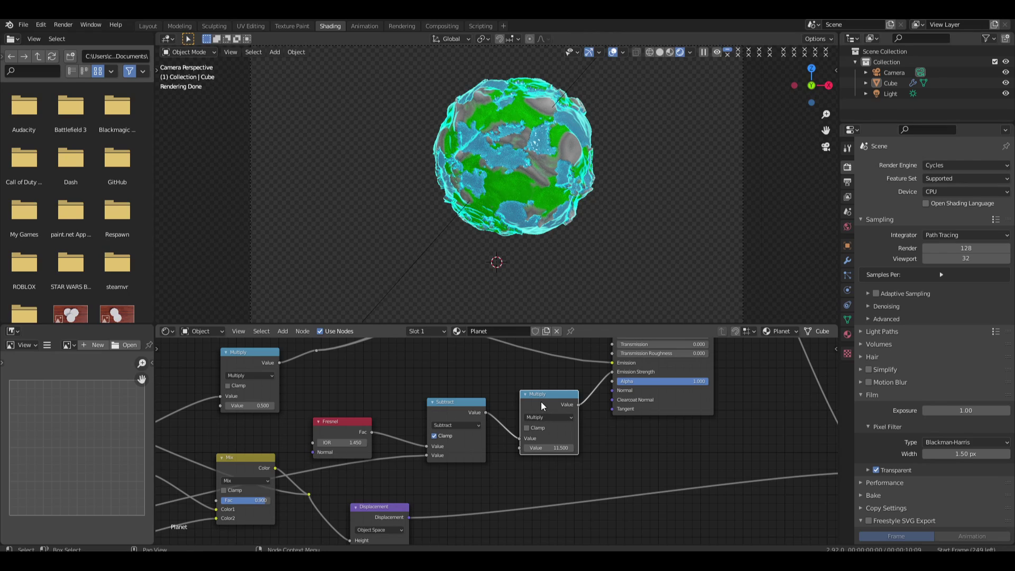
click(548, 448)
text(1)
key(Return)
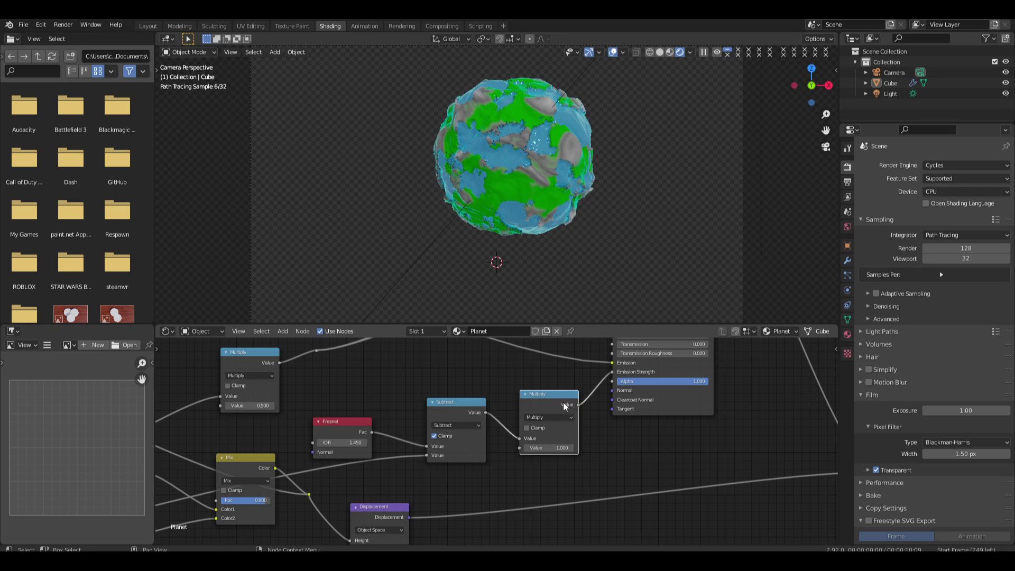
Delete the Multiply node before Emission Strength and link the Subtract node directly to that input
key(x)
drag(486, 412, 608, 374)
Change the Atmosphere color node to white
scroll(412, 395, down, 7)
middle_drag(330, 398, 537, 427)
middle_drag(373, 415, 576, 437)
shift+scroll(368, 380, up, 6)
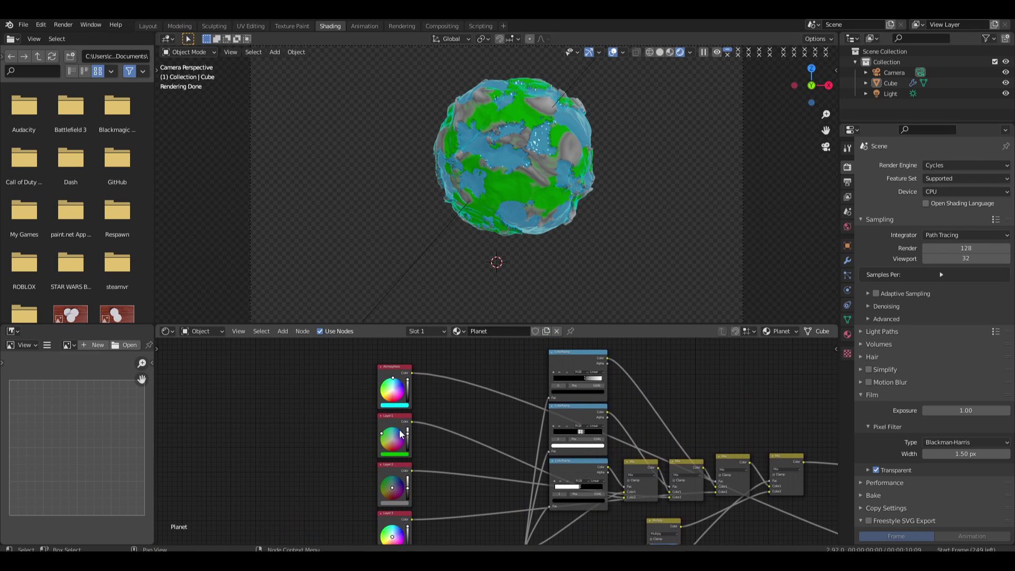
click(398, 405)
drag(412, 388, 383, 389)
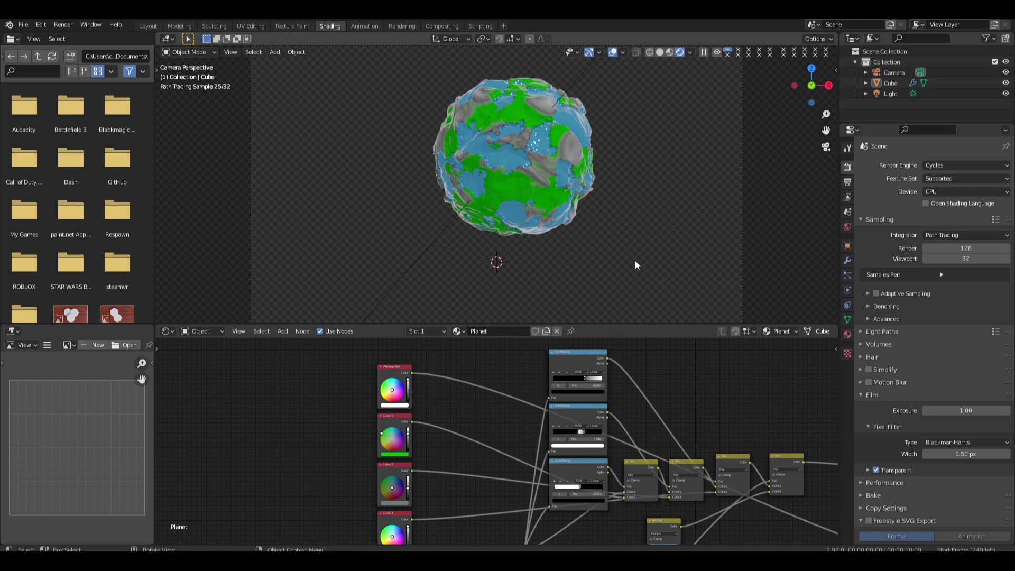
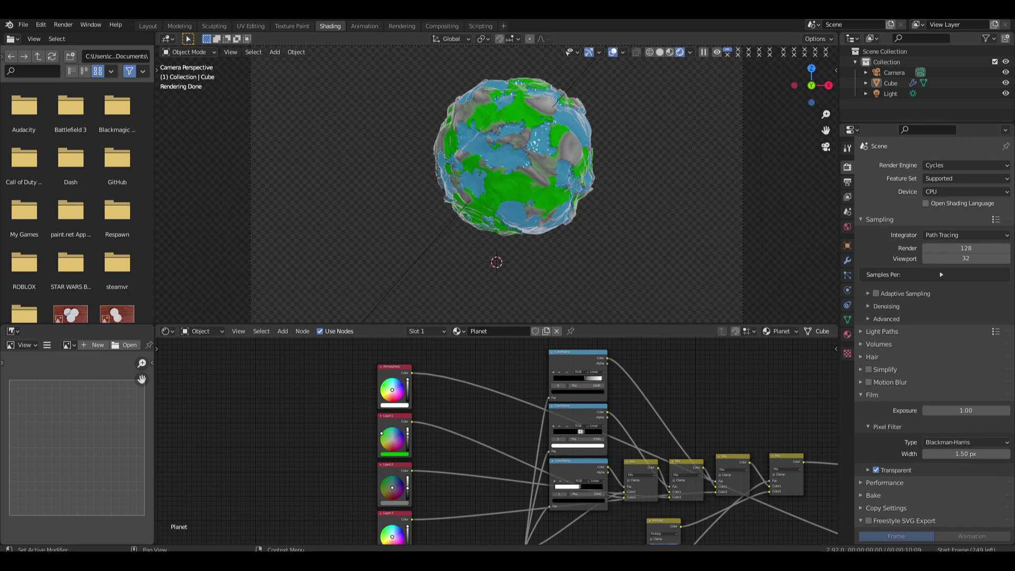
Group all nodes between the color and value inputs and the Material Output, including the Principled BSDF, and exit the group
scroll(738, 413, down, 5)
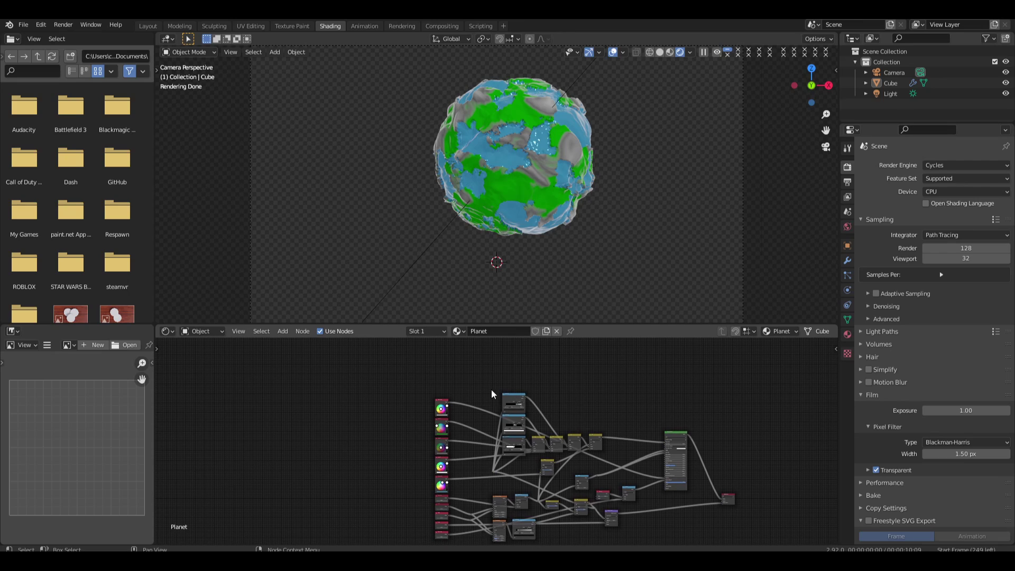
drag(480, 373, 696, 543)
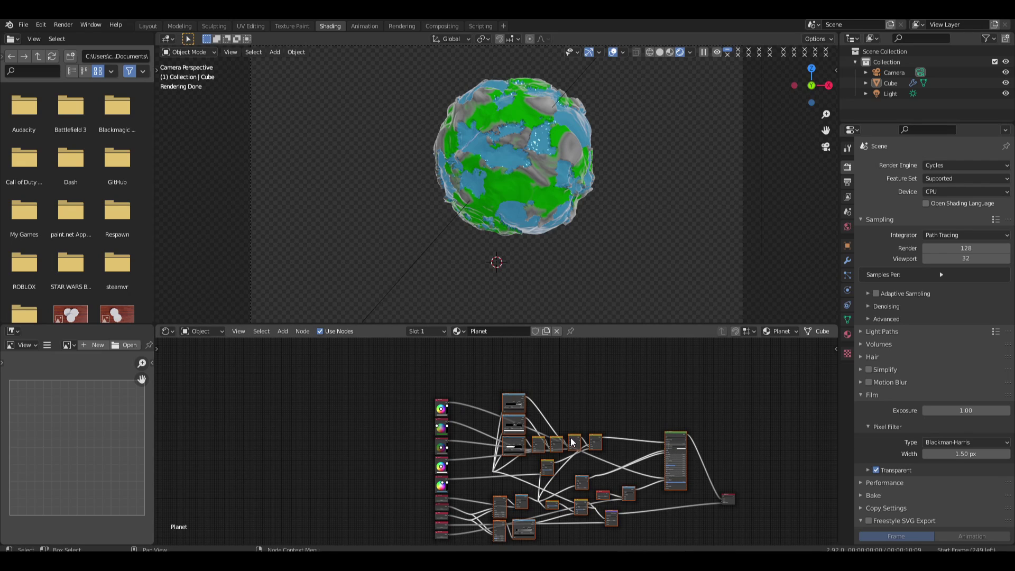
key(ctrl+g)
scroll(474, 437, up, 3)
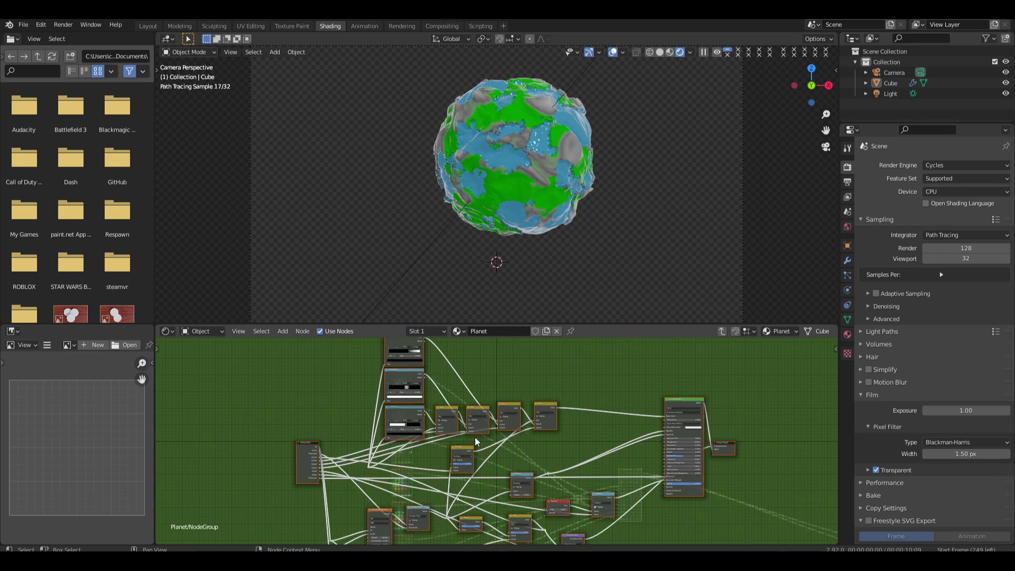
scroll(305, 477, up, 5)
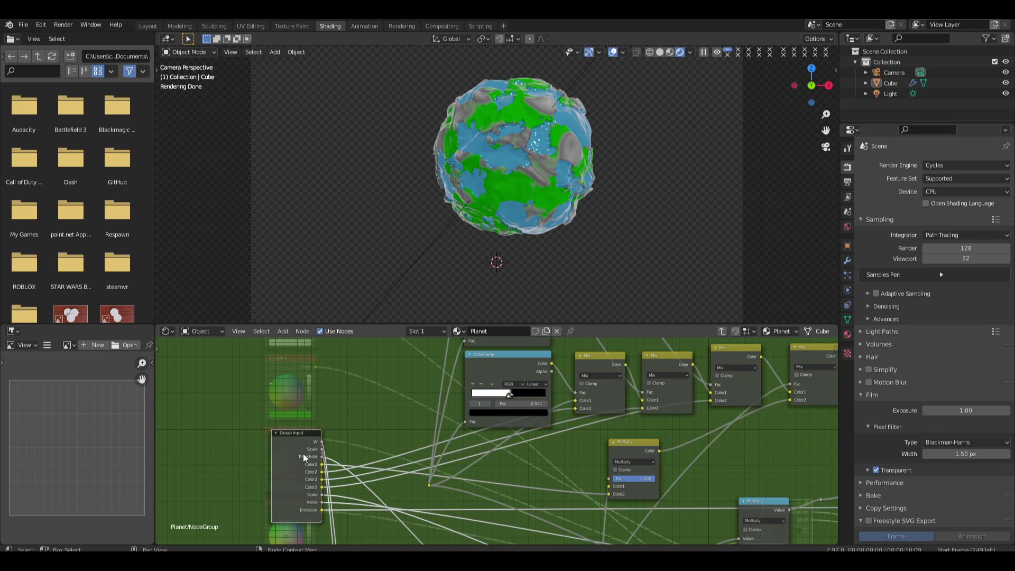
key(Tab)
Collapse the five color nodes feeding the node group, from Atmosphere down to Ocean Color
scroll(405, 412, down, 3)
click(409, 381)
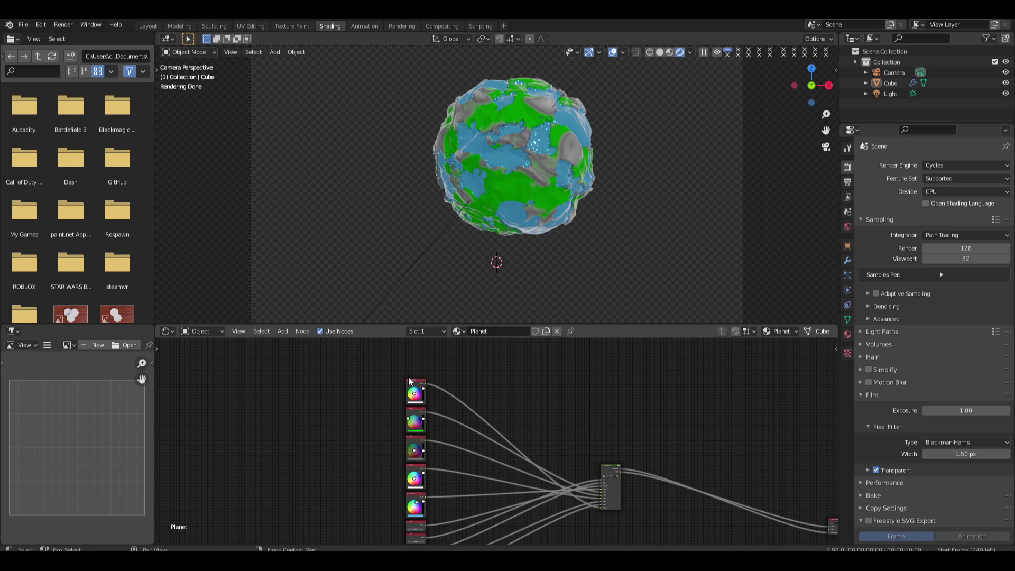
click(408, 380)
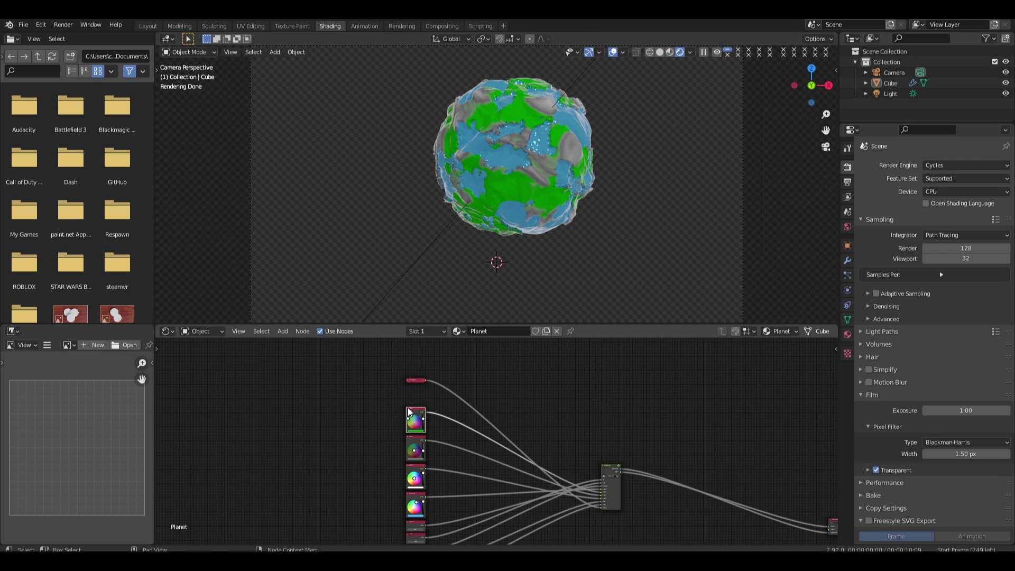
key(h)
key(h)
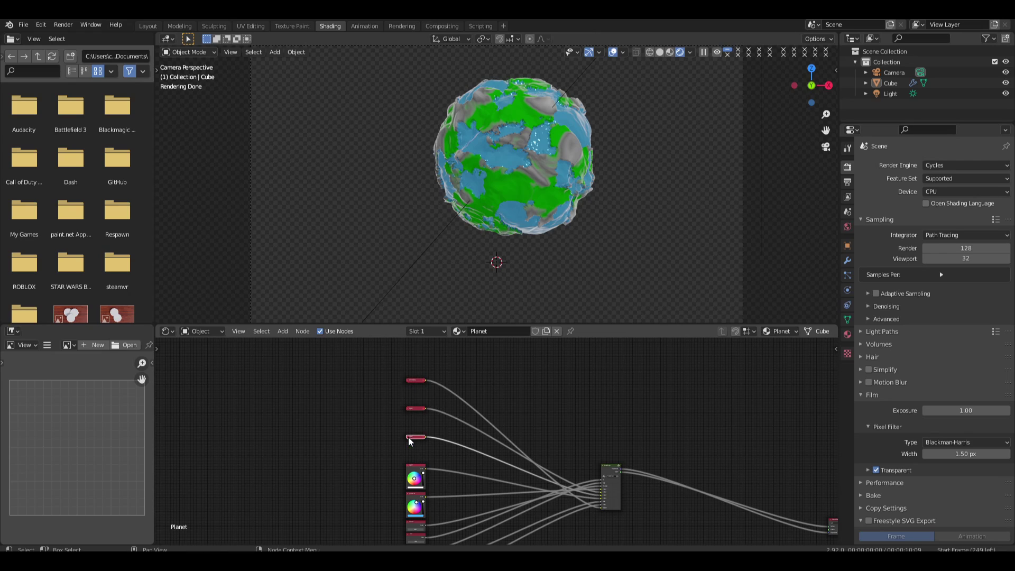
click(412, 468)
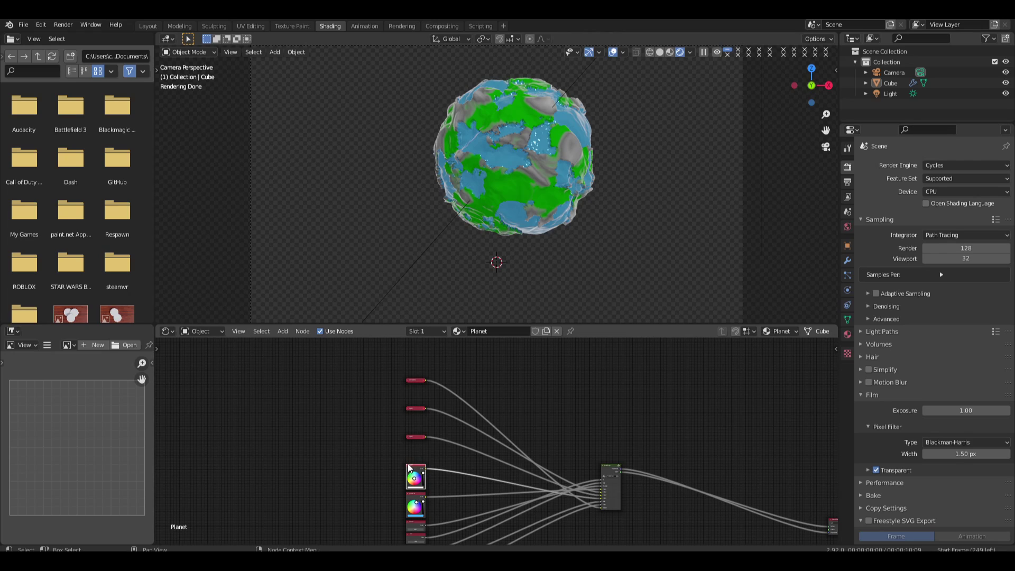
key(h)
click(411, 500)
key(h)
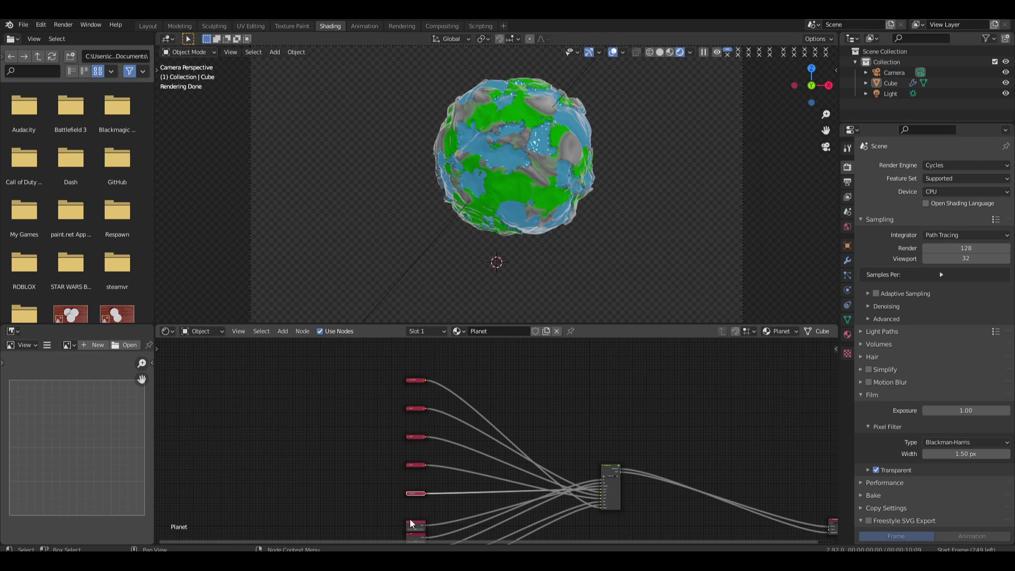
Collapse the five value nodes below the color nodes, from Sea Level downward
click(408, 522)
click(406, 523)
click(410, 522)
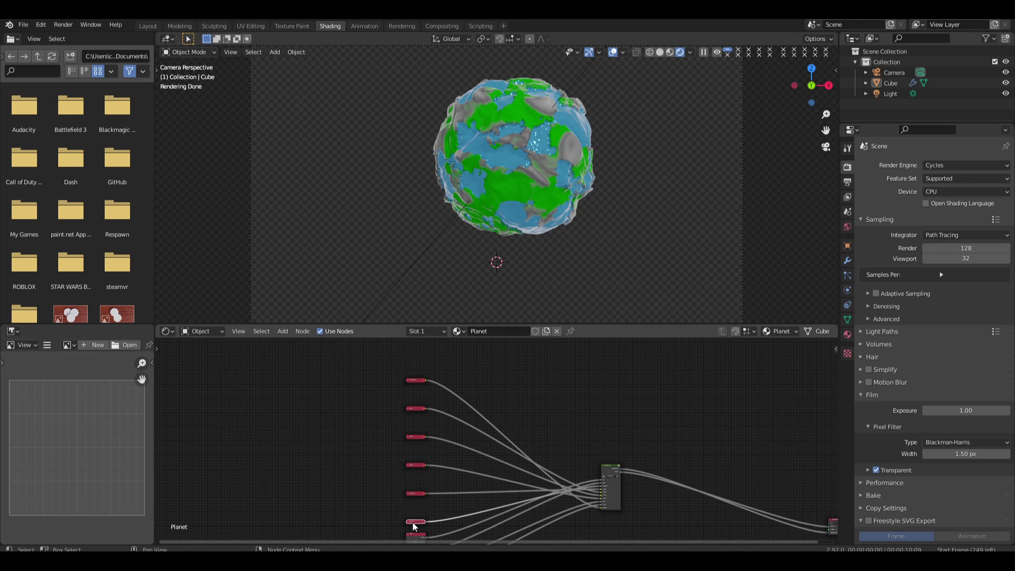
middle_drag(412, 524, 413, 479)
click(411, 489)
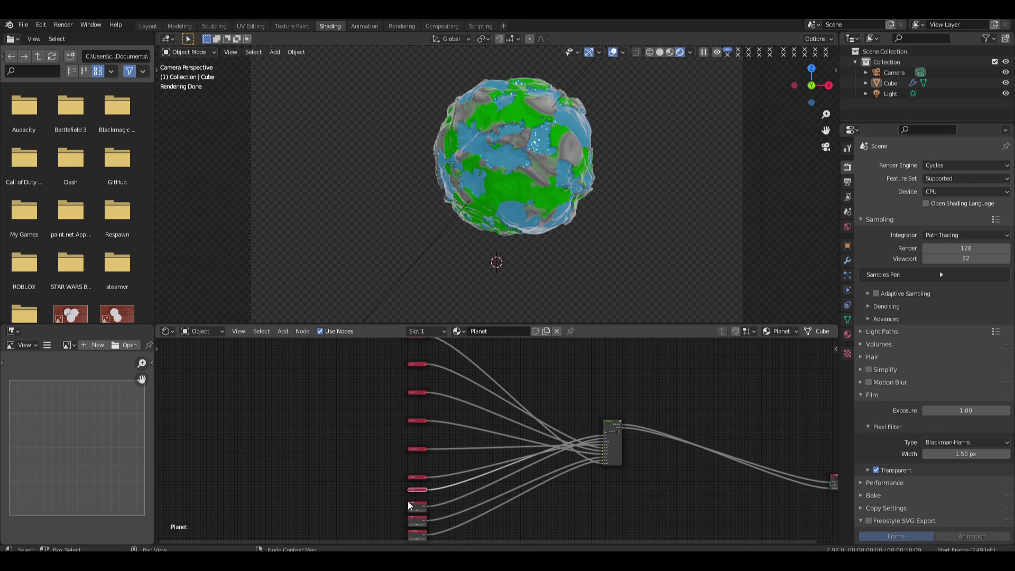
click(409, 503)
key(h)
click(409, 523)
click(409, 517)
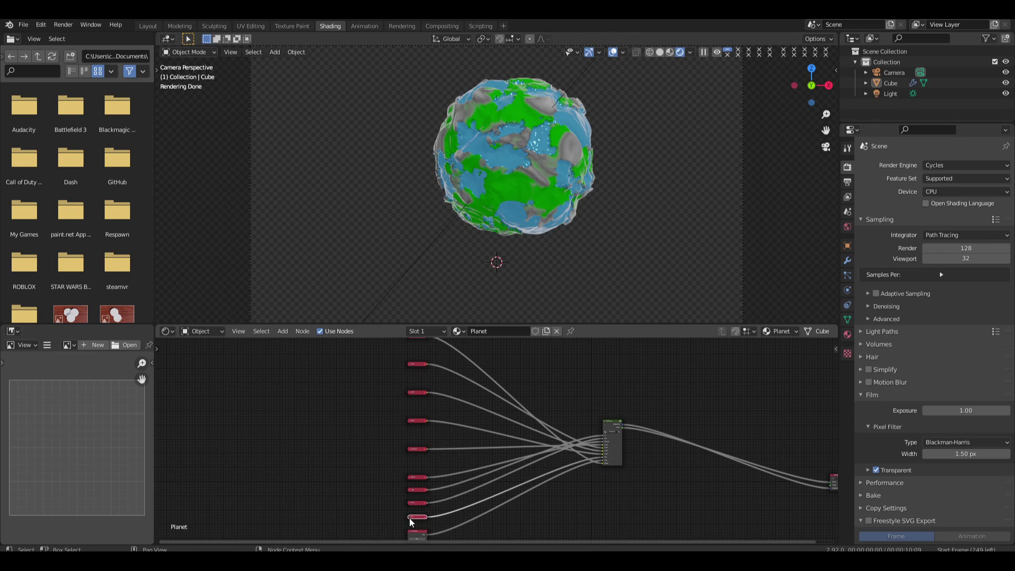
click(409, 531)
middle_drag(410, 532, 407, 507)
Select all the collapsed input nodes and move them close beside the node group
drag(389, 514, 456, 333)
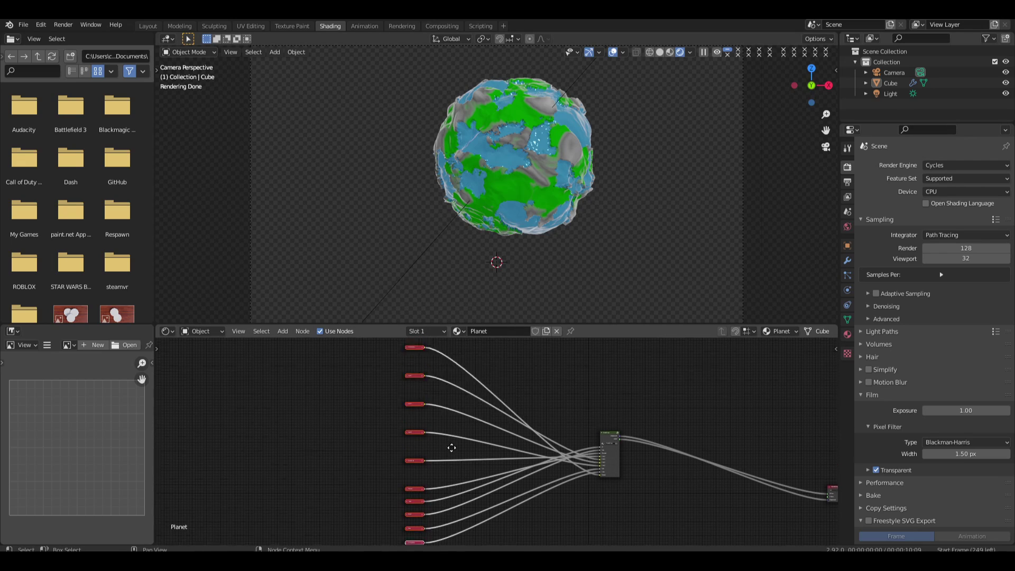
key(g)
click(608, 440)
scroll(624, 449, up, 2)
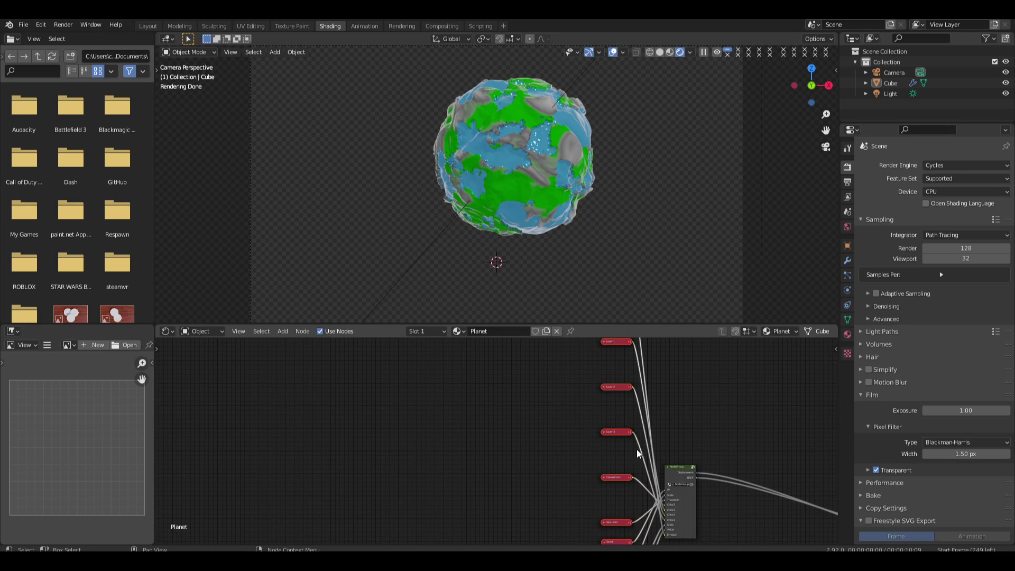
Tighten the vertical spacing of the collapsed color nodes by moving them down toward the value nodes
scroll(547, 489, down, 7)
drag(553, 472, 587, 339)
key(g)
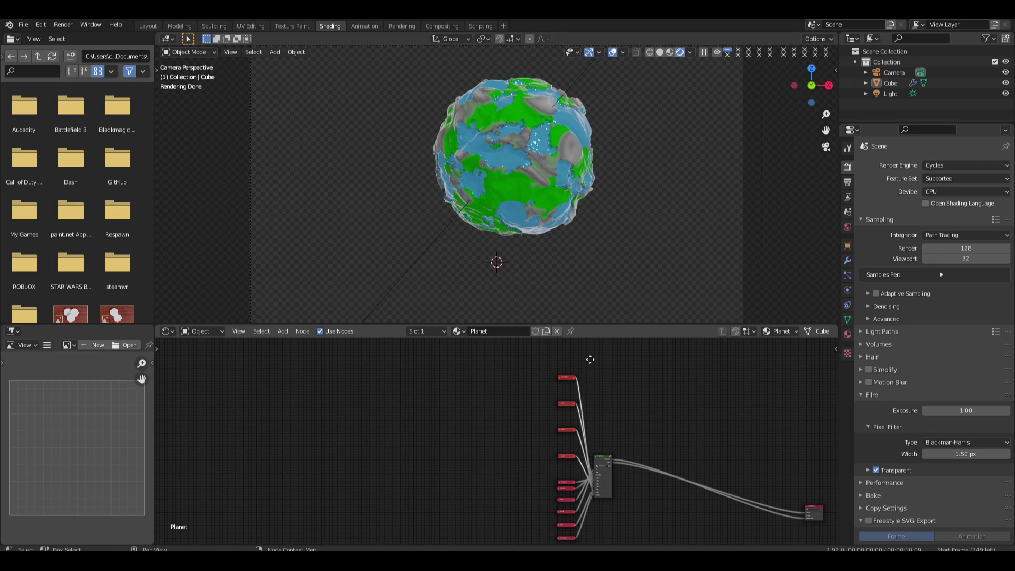
click(587, 390)
drag(548, 451, 591, 364)
key(g)
click(590, 380)
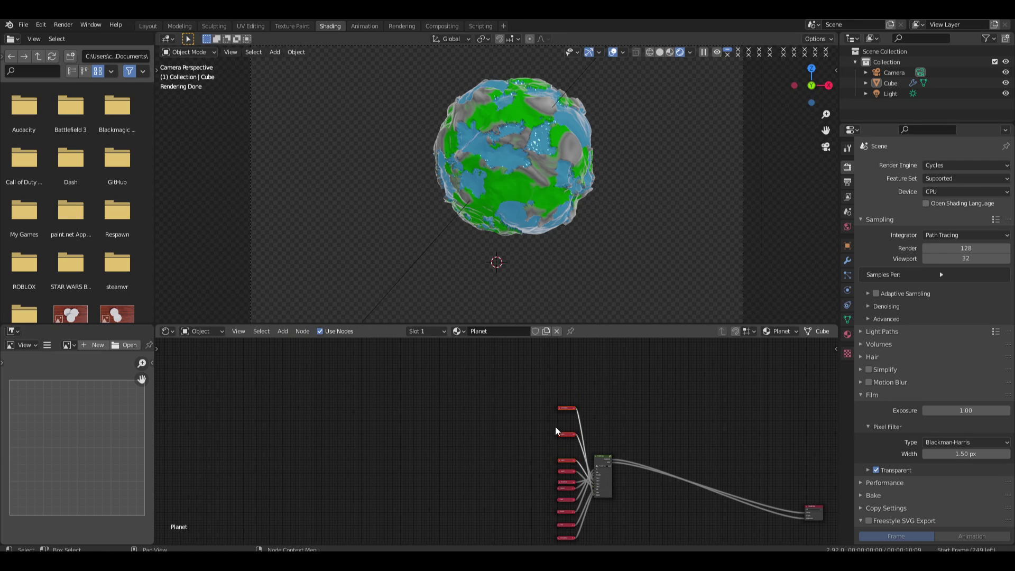
drag(545, 445, 580, 393)
key(g)
click(579, 409)
drag(549, 435, 584, 400)
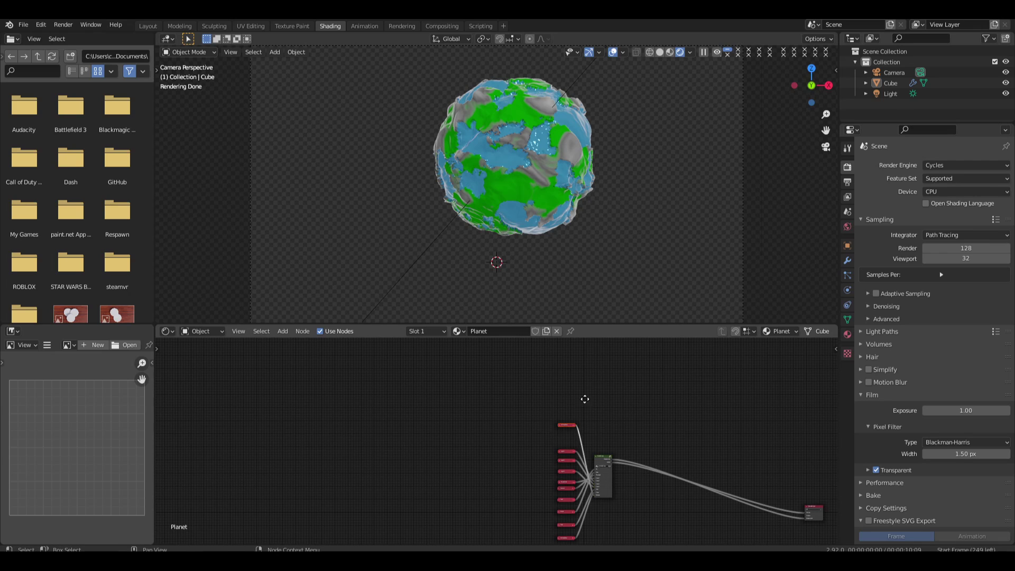
key(g)
click(586, 418)
Open the node group, rename its Emission input to Atmosphere, and exit the group
scroll(579, 417, up, 4)
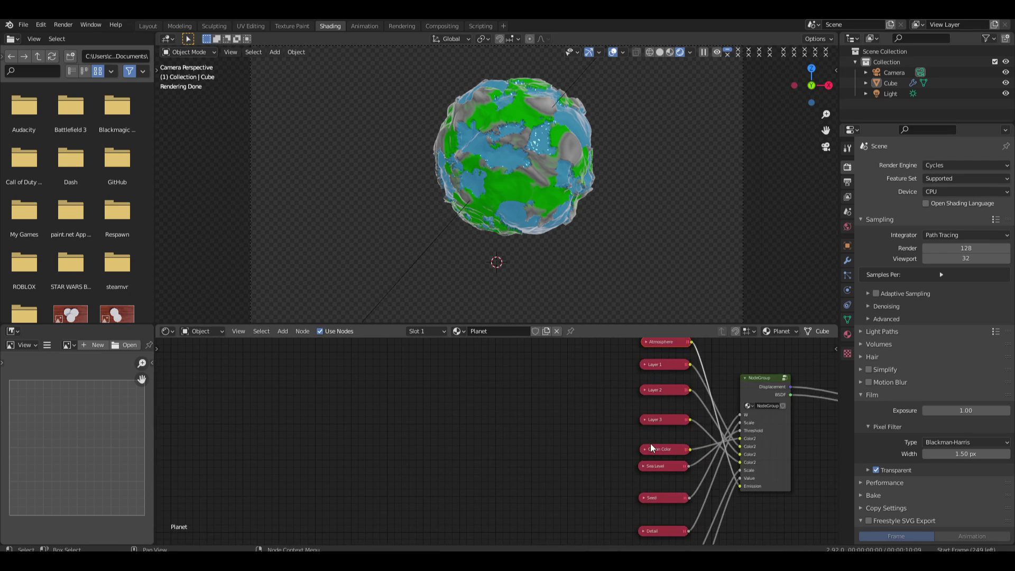
middle_drag(585, 410, 531, 426)
scroll(531, 425, down, 2)
scroll(532, 424, up, 1)
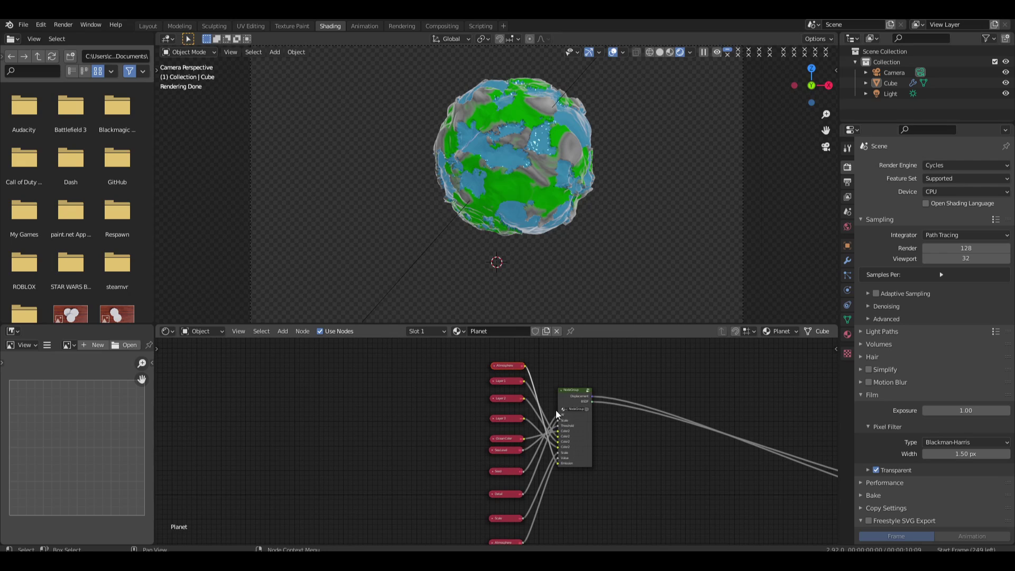
click(573, 392)
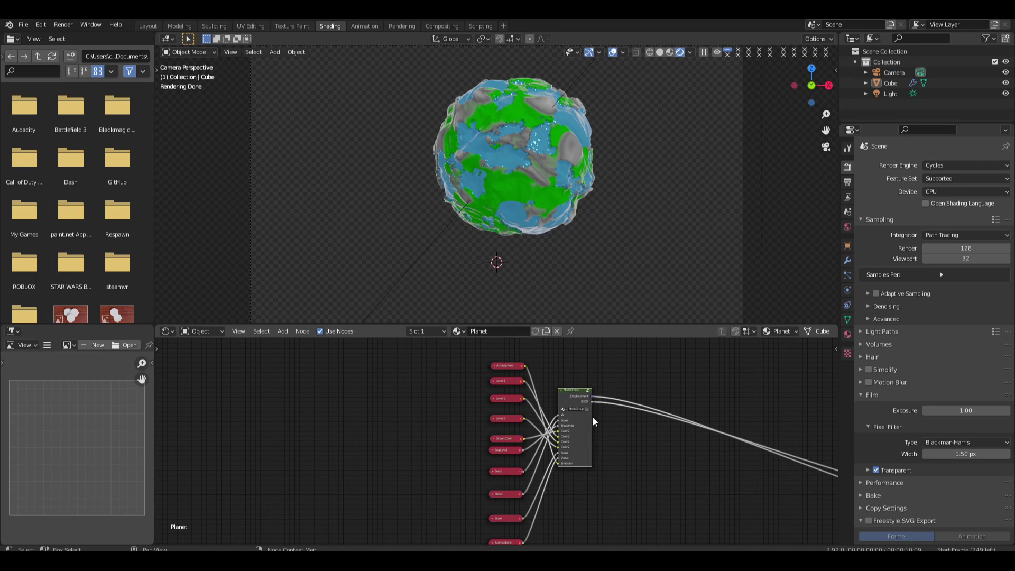
key(Tab)
key(Home)
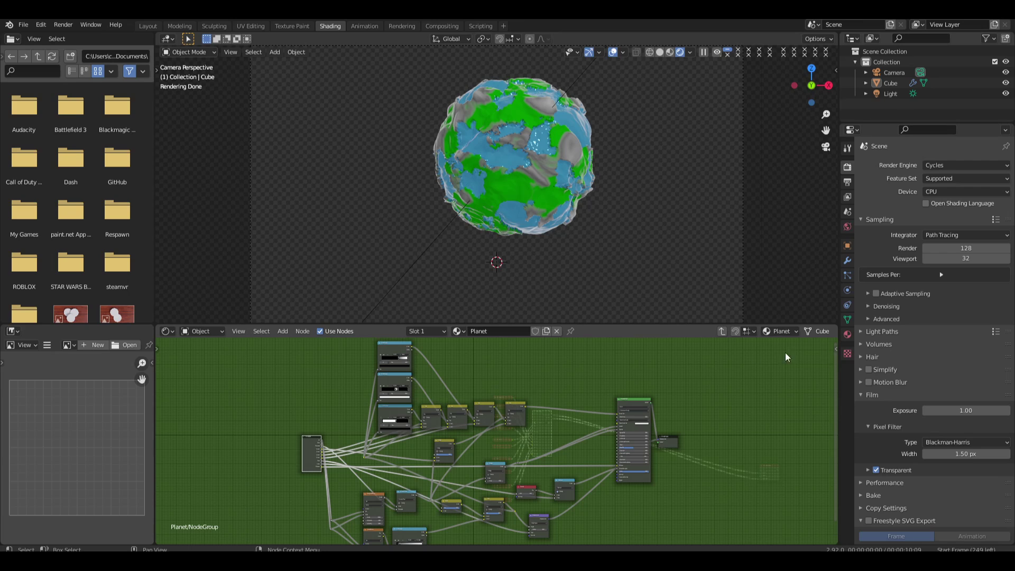
key(n)
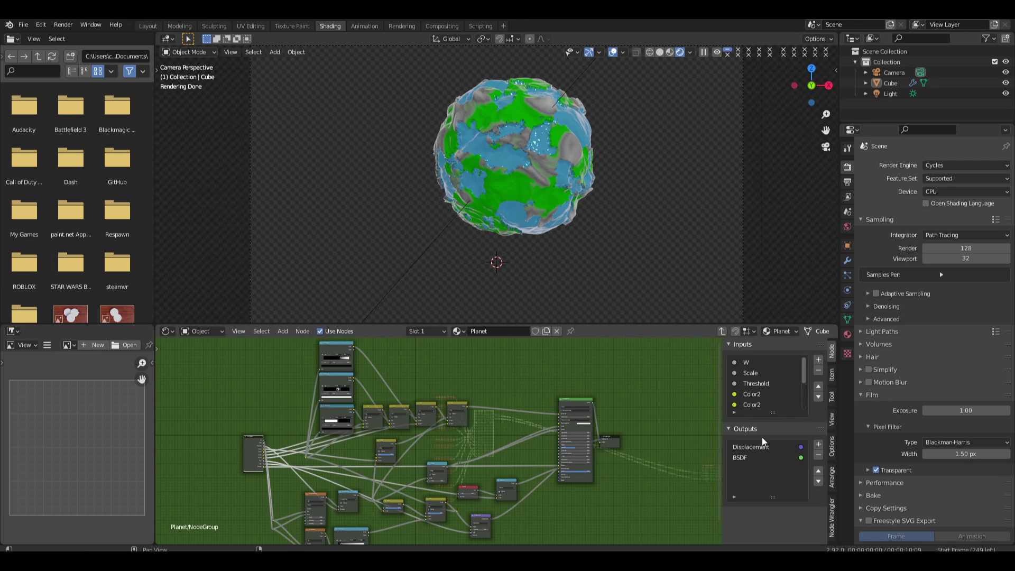
scroll(754, 406, down, 3)
click(762, 403)
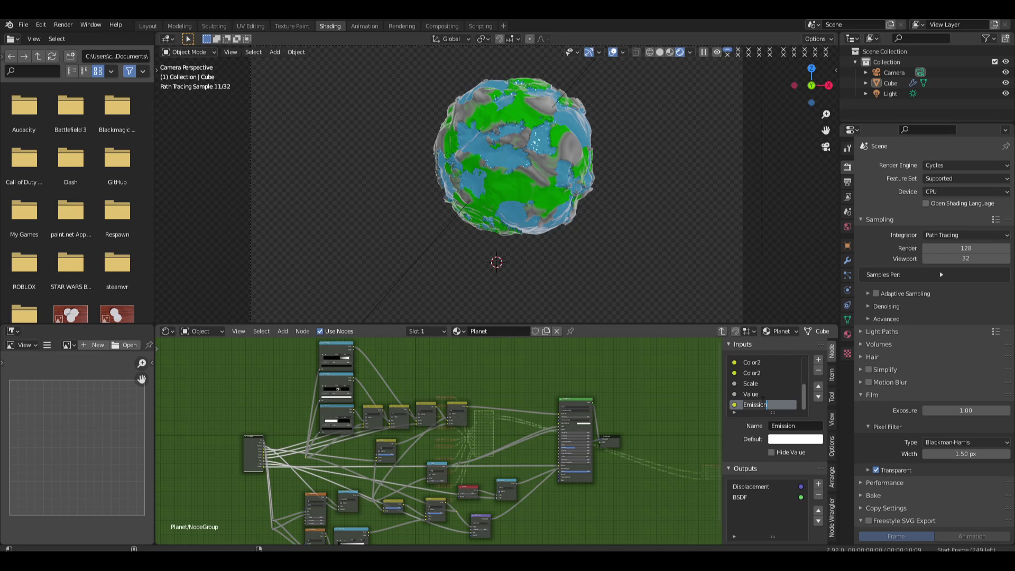
double_click(763, 402)
text(Atmosphere)
key(Return)
key(Tab)
Delete the Atmosphere color node connected to the node group
scroll(505, 465, up, 3)
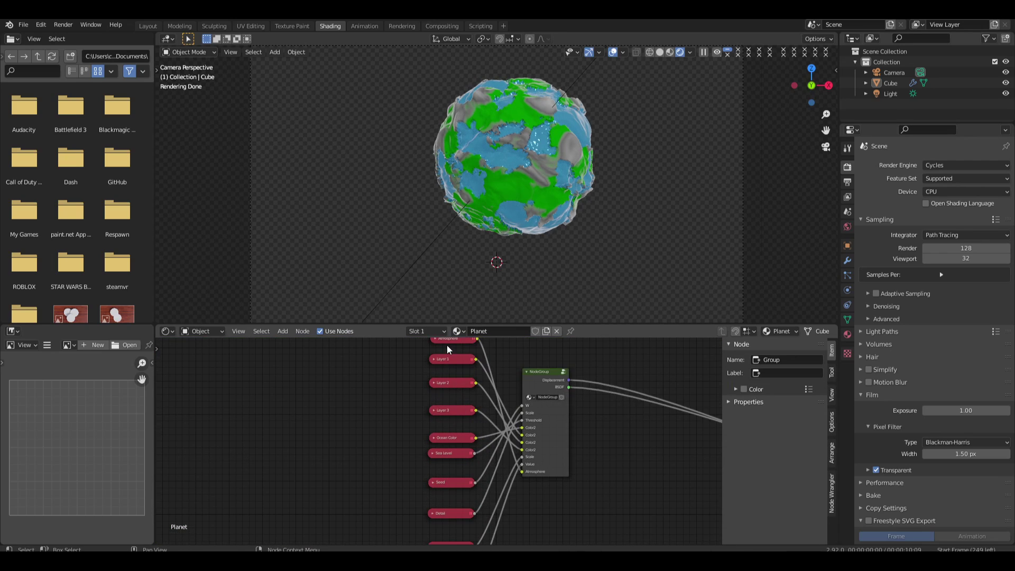
click(452, 342)
key(Delete)
click(456, 357)
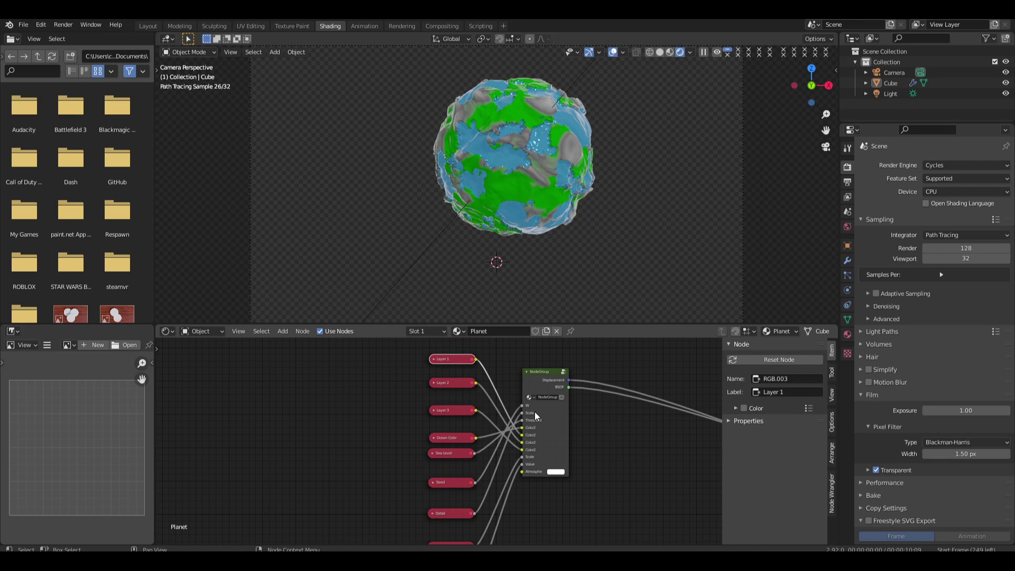
key(g)
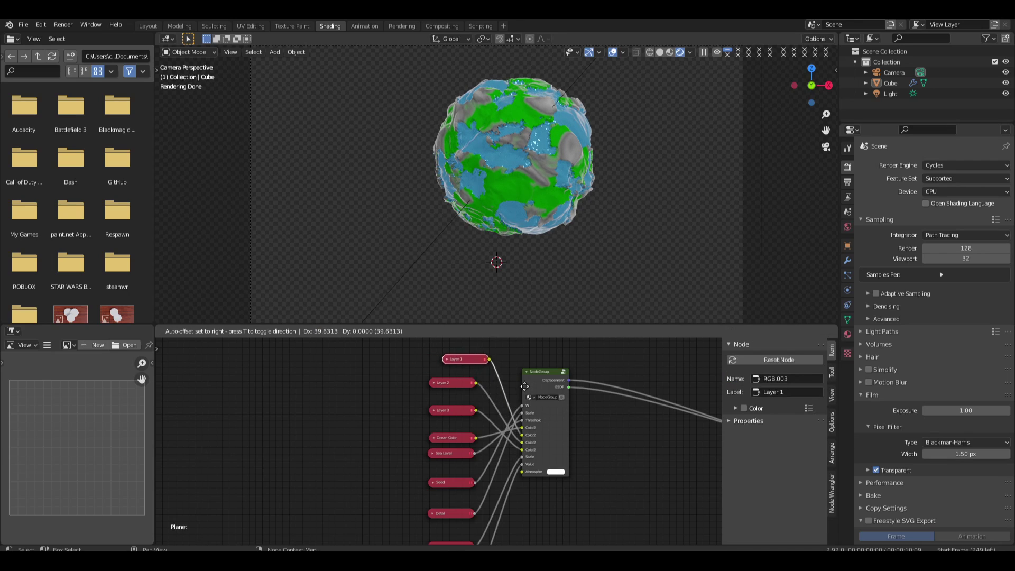
right_click(509, 383)
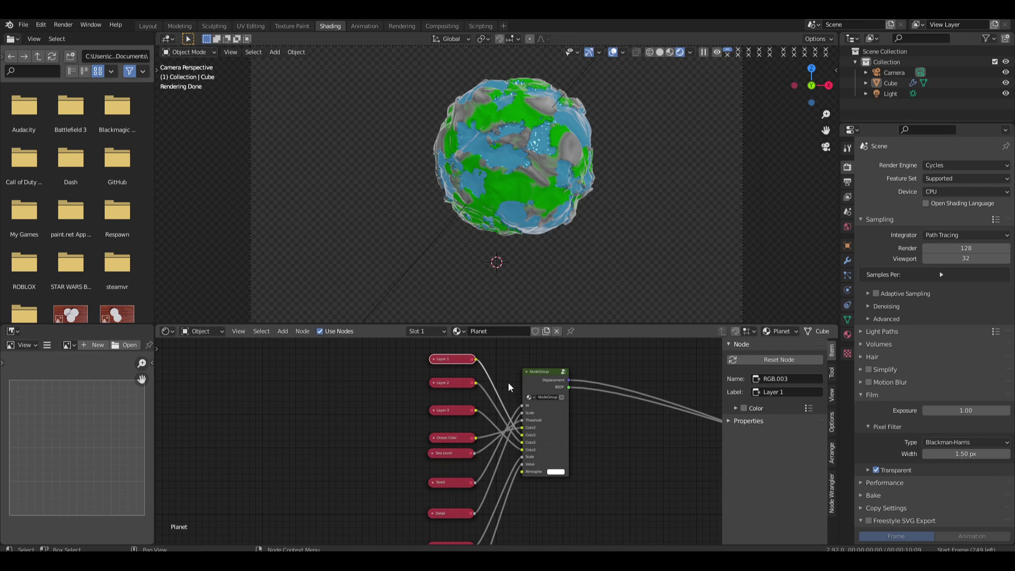
click(453, 383)
key(g)
right_click(448, 423)
Inside the node group, rename the first two Color2 inputs to Ocean and Layer 1
click(528, 381)
key(Tab)
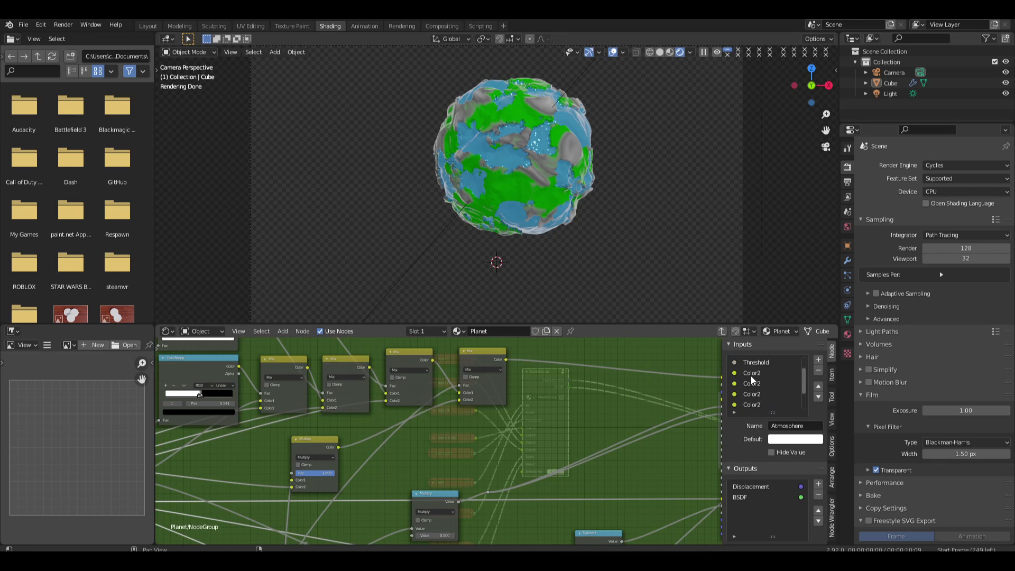
double_click(751, 374)
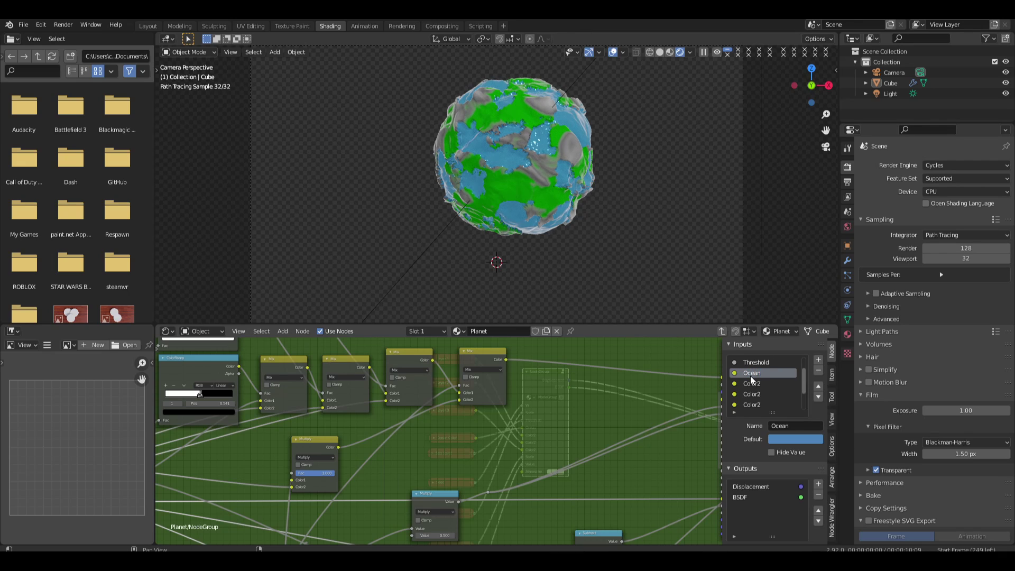
click(758, 384)
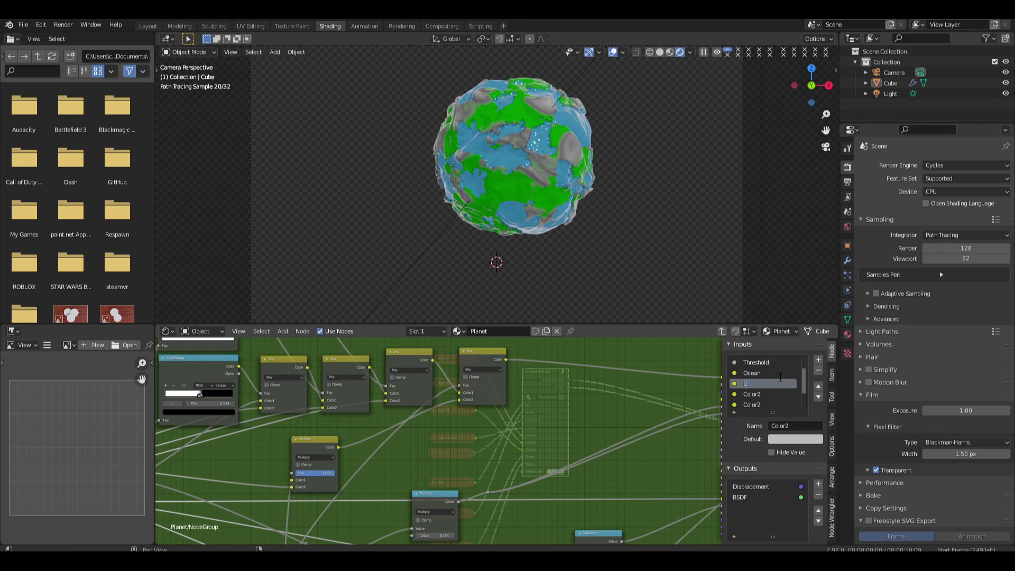
Rename the remaining two Color2 inputs to Layer 2 and Layer 3, and exit the group
click(761, 392)
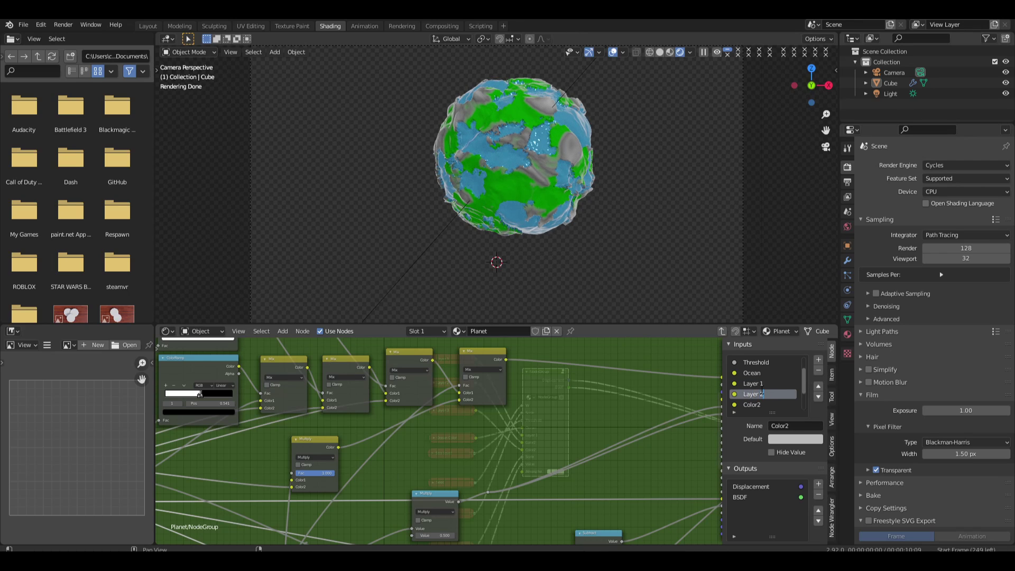
text(Layer 2)
key(Return)
double_click(755, 407)
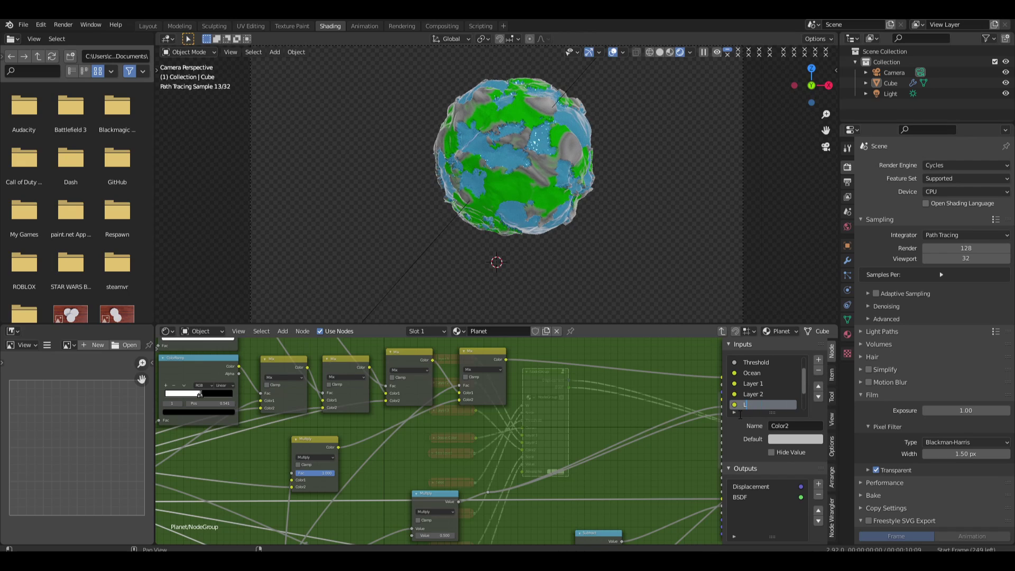
text(Layer 3)
key(Return)
key(Tab)
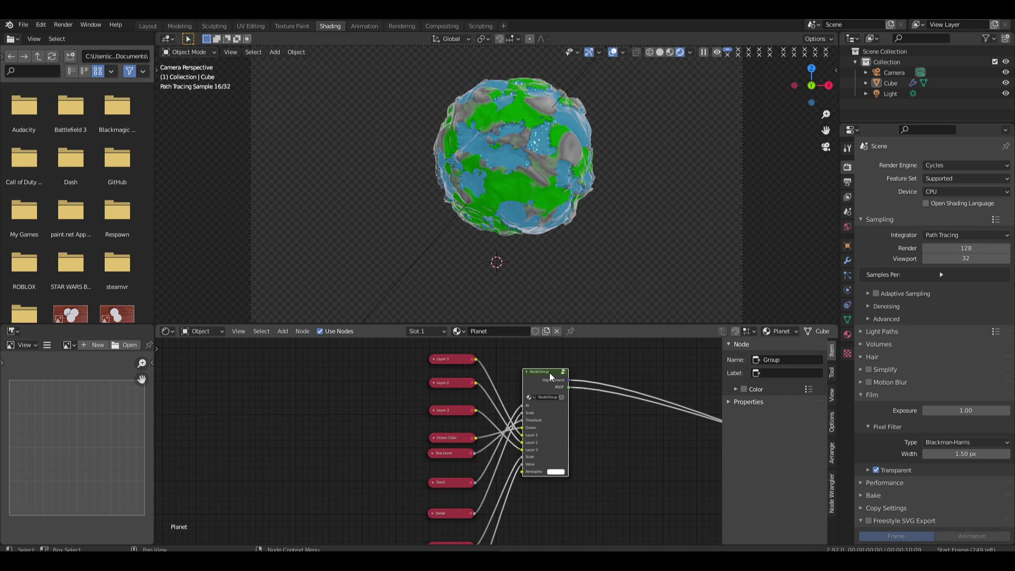
Expand the Layer 1 color node and delete it, and expand the Layer 2 color node
click(434, 359)
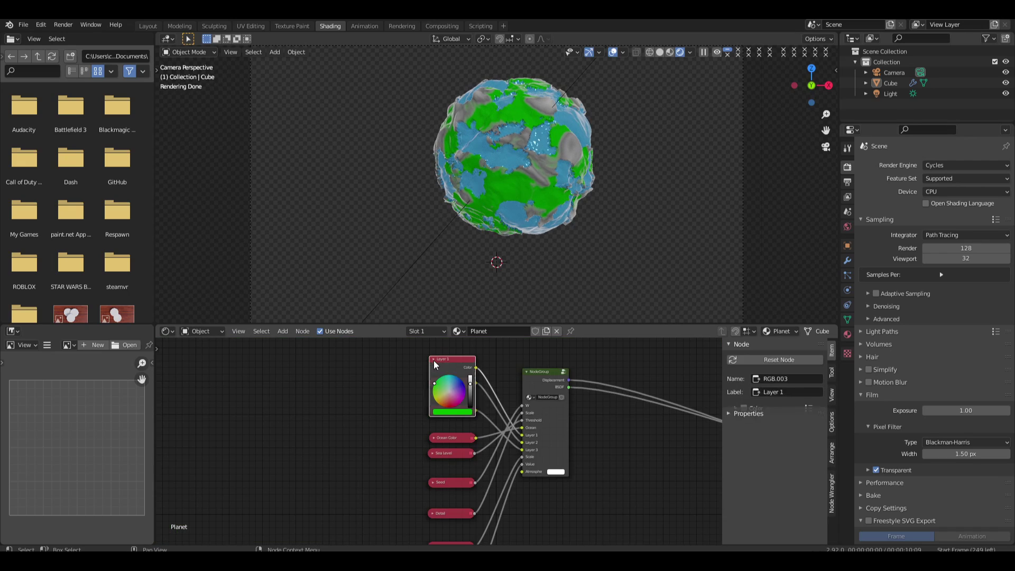
click(535, 380)
key(Tab)
key(Tab)
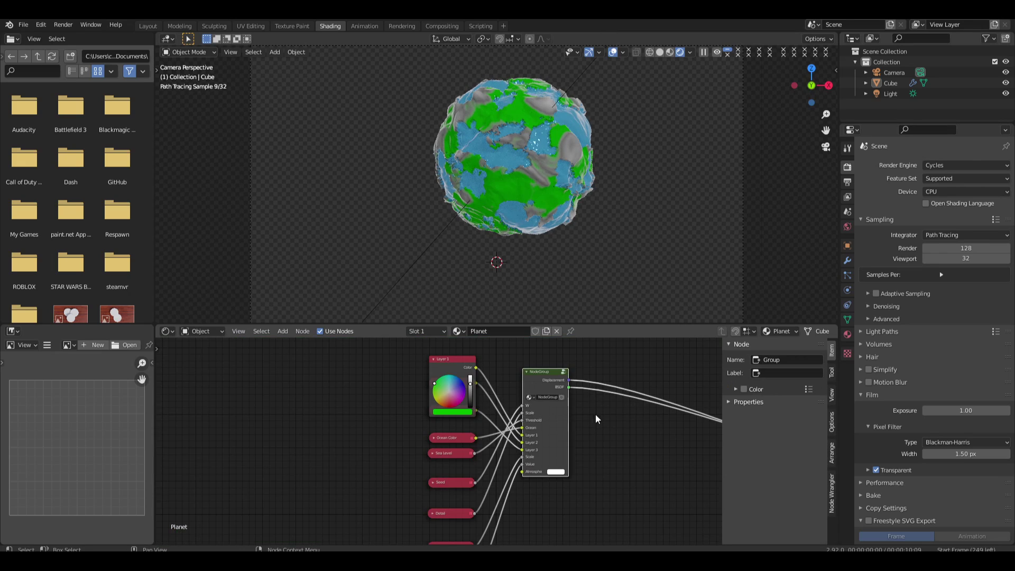
click(461, 364)
key(x)
click(435, 383)
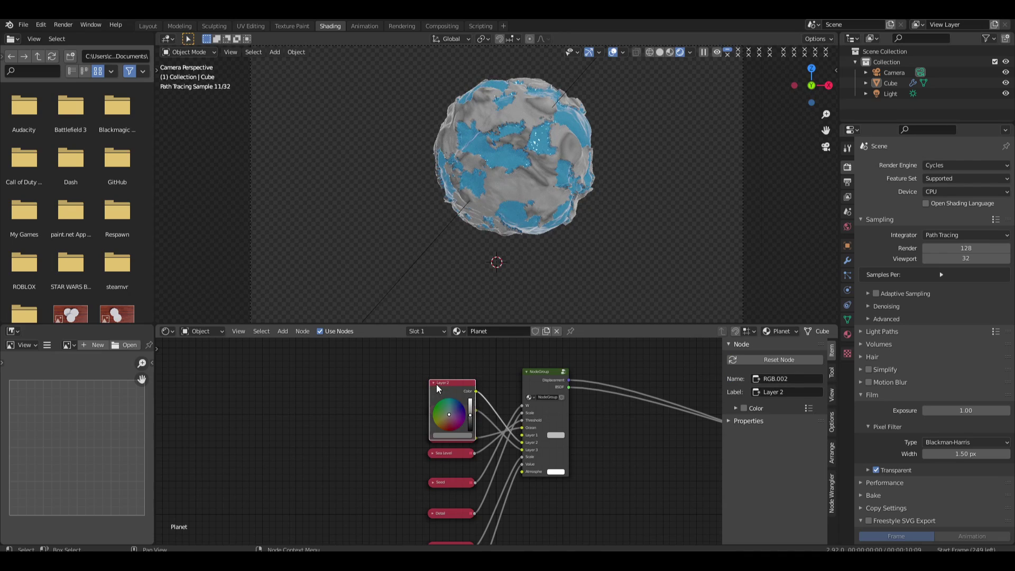
Check the node group's Layer 2 input default and delete the external Layer 2 and Layer 3 color nodes
click(555, 376)
key(Tab)
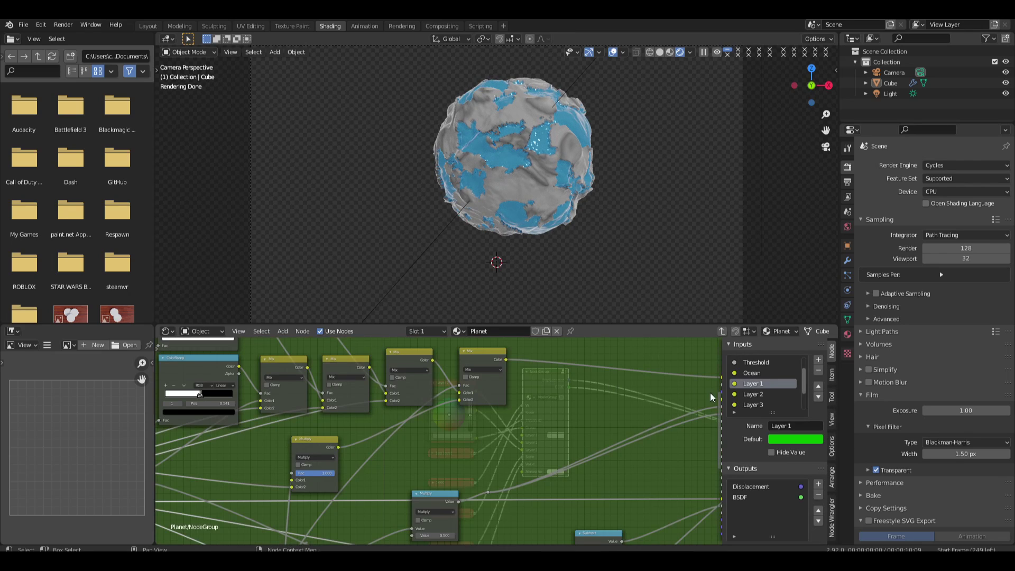
click(767, 394)
key(Tab)
click(455, 385)
key(x)
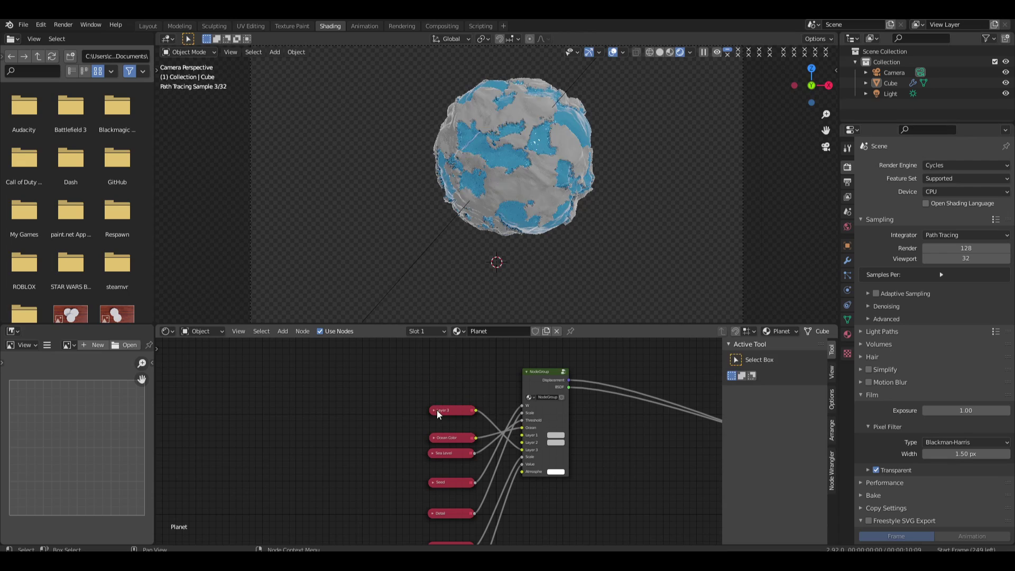
click(434, 411)
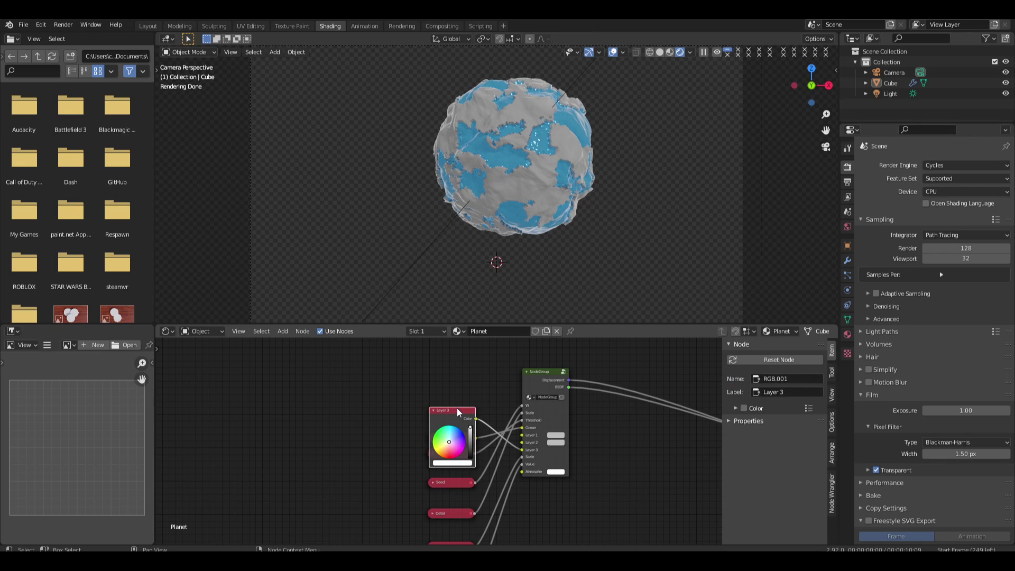
key(x)
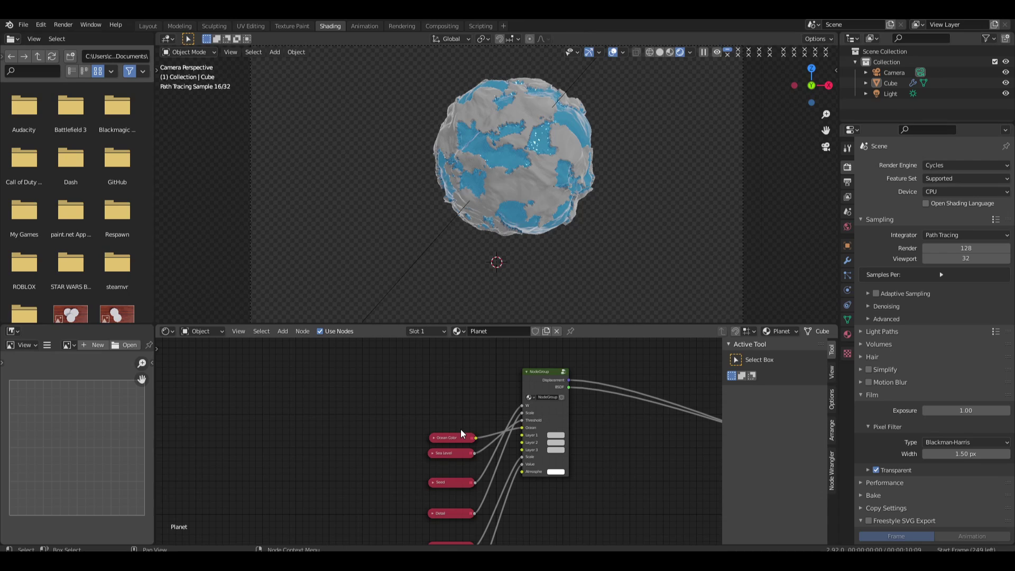
Check the node group's Ocean input default and delete the external Ocean Color and Sea Level nodes
click(435, 438)
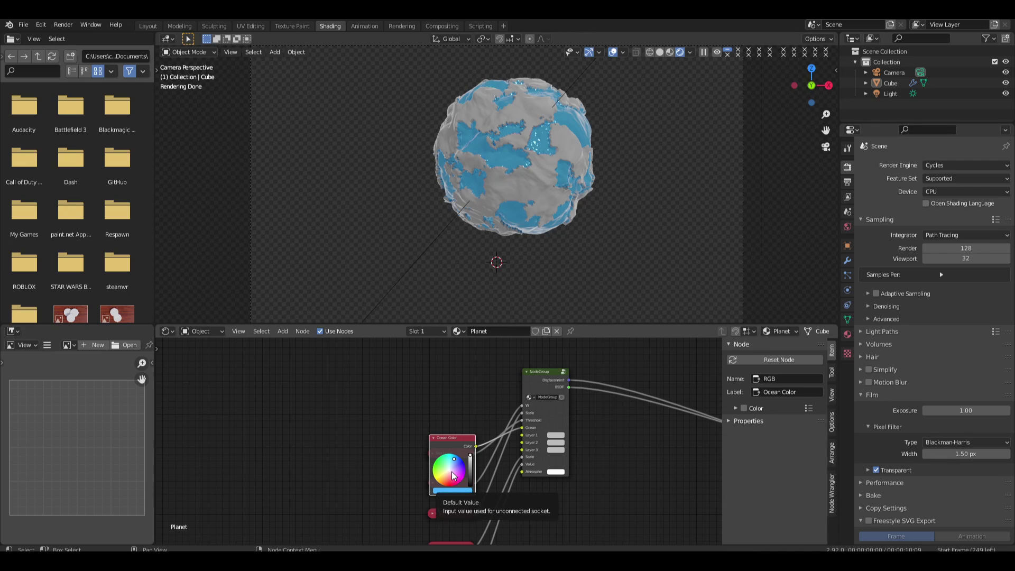
click(561, 415)
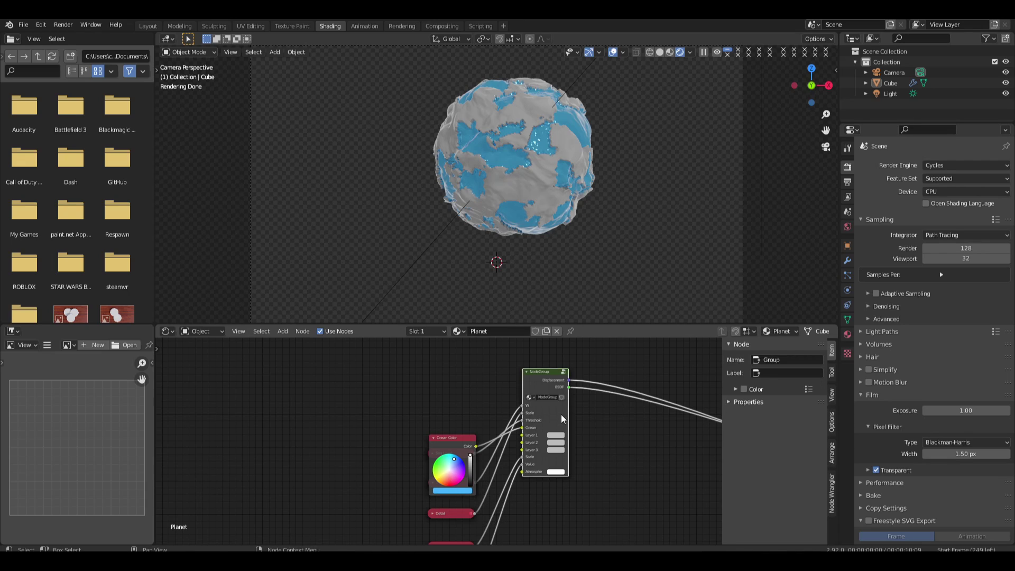
key(Tab)
click(745, 373)
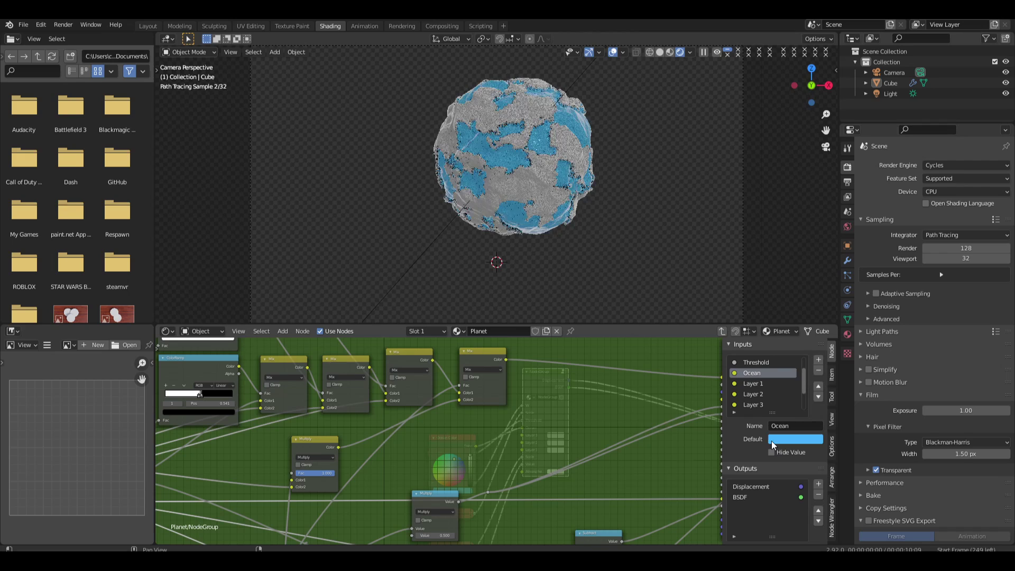
key(Tab)
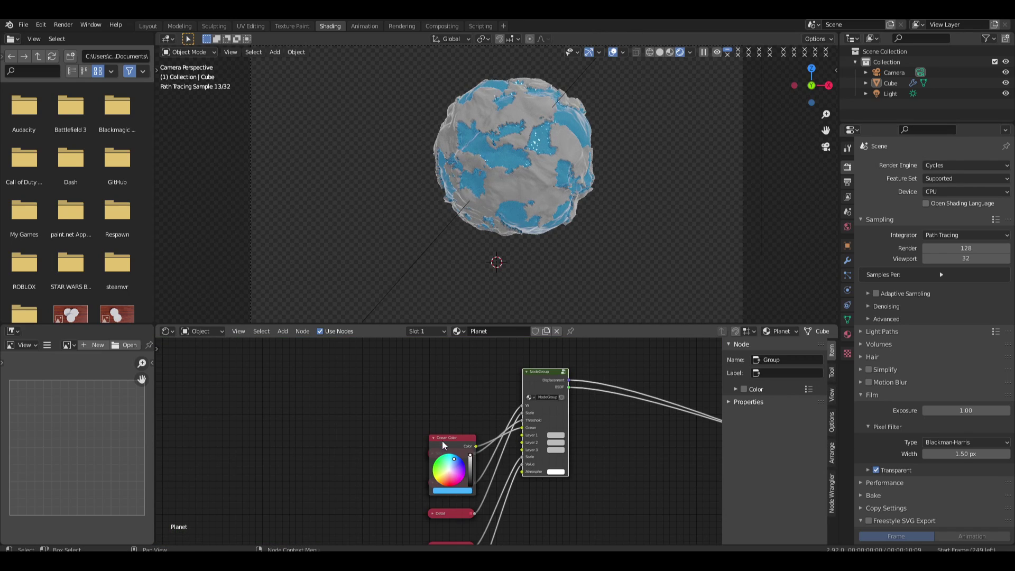
click(445, 455)
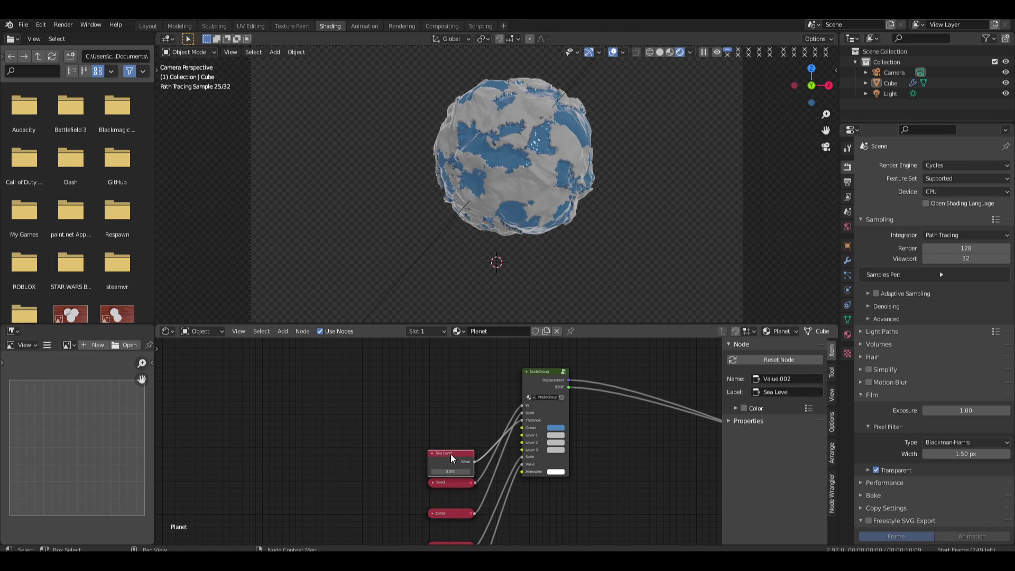
drag(450, 454, 451, 444)
key(x)
Rename the node group's Threshold input to Sea Level and set its default to 0
click(554, 403)
key(Tab)
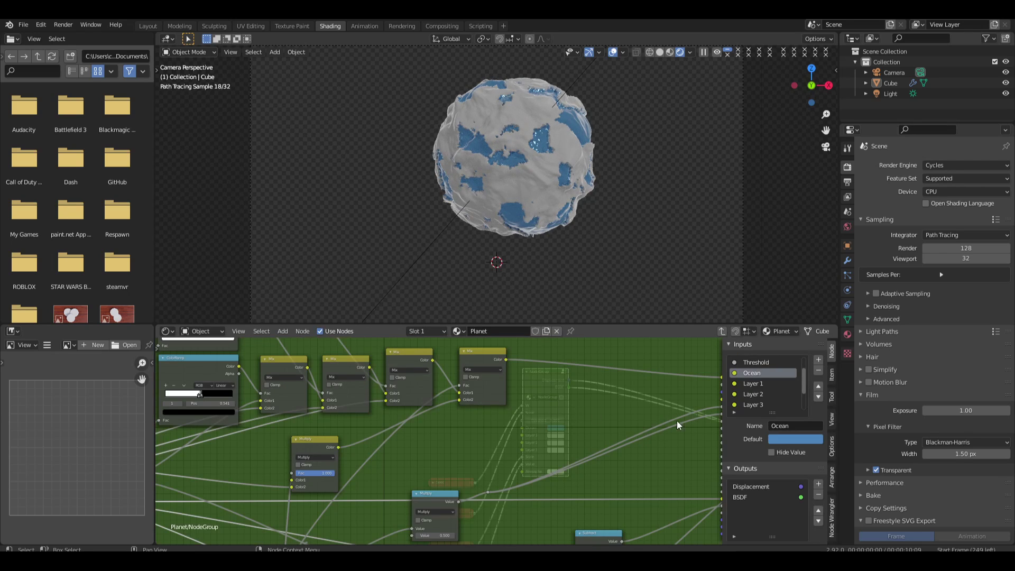
scroll(776, 384, up, 2)
double_click(773, 383)
text(Sea Leve)
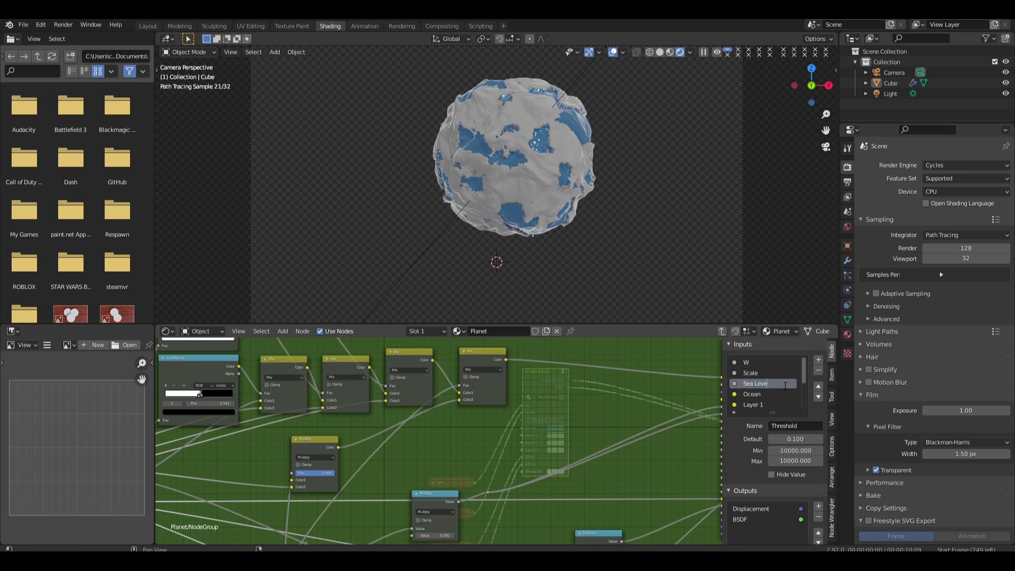
text(l)
key(Return)
click(795, 439)
text(0)
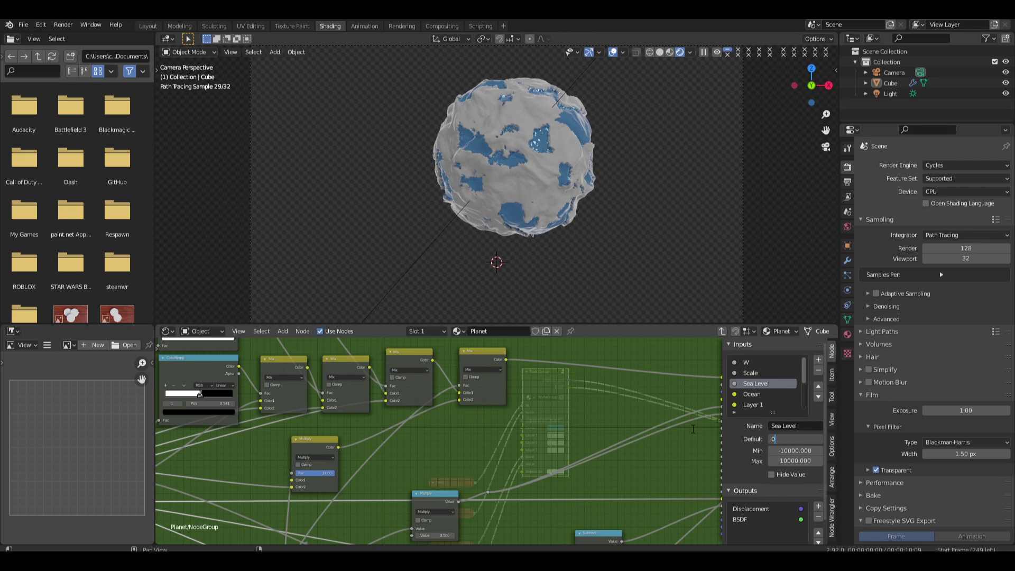
key(Return)
key(Tab)
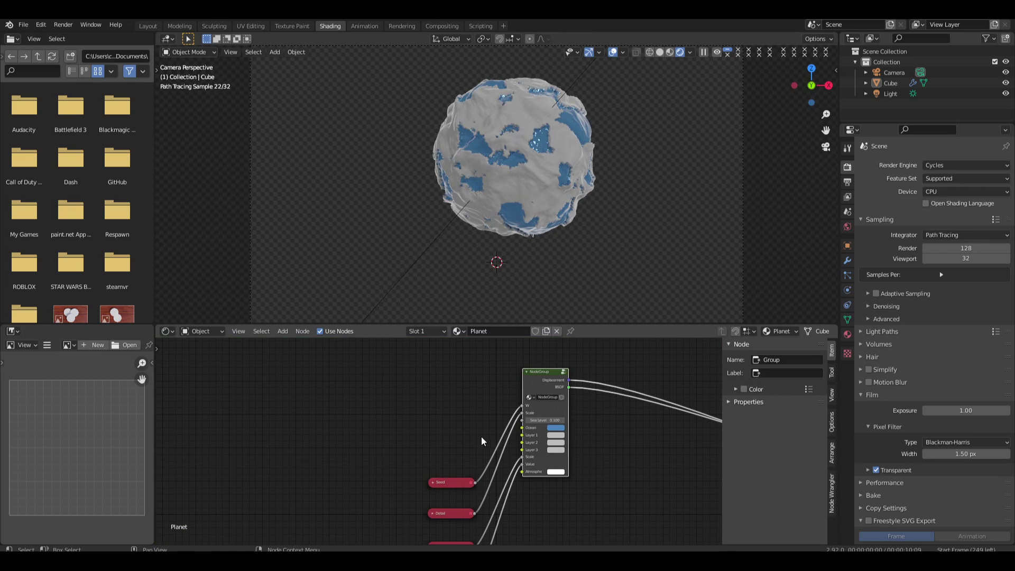
Check the Scale input's settings inside the node group and delete the external Seed node
click(432, 482)
click(553, 392)
key(Tab)
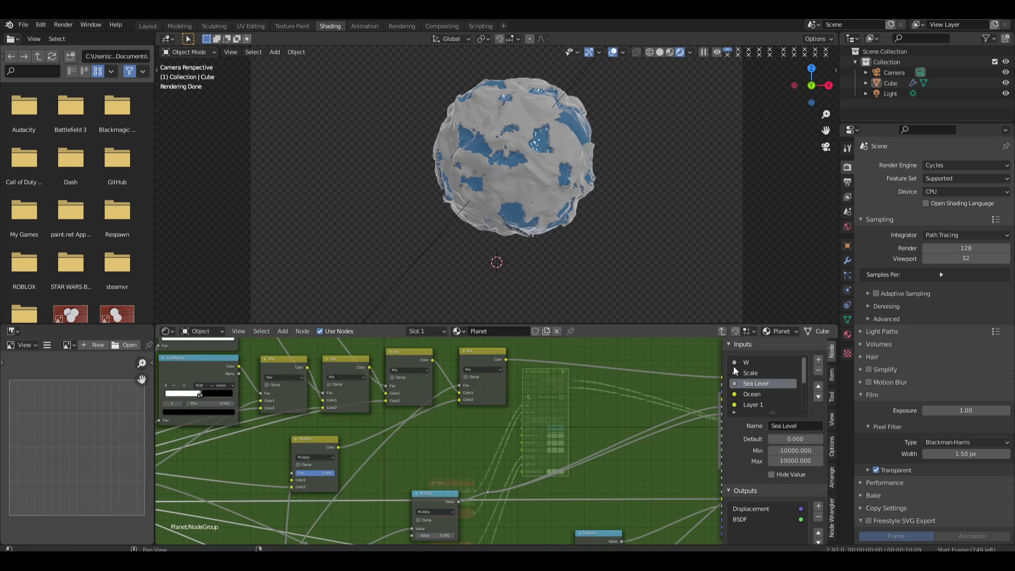
click(747, 373)
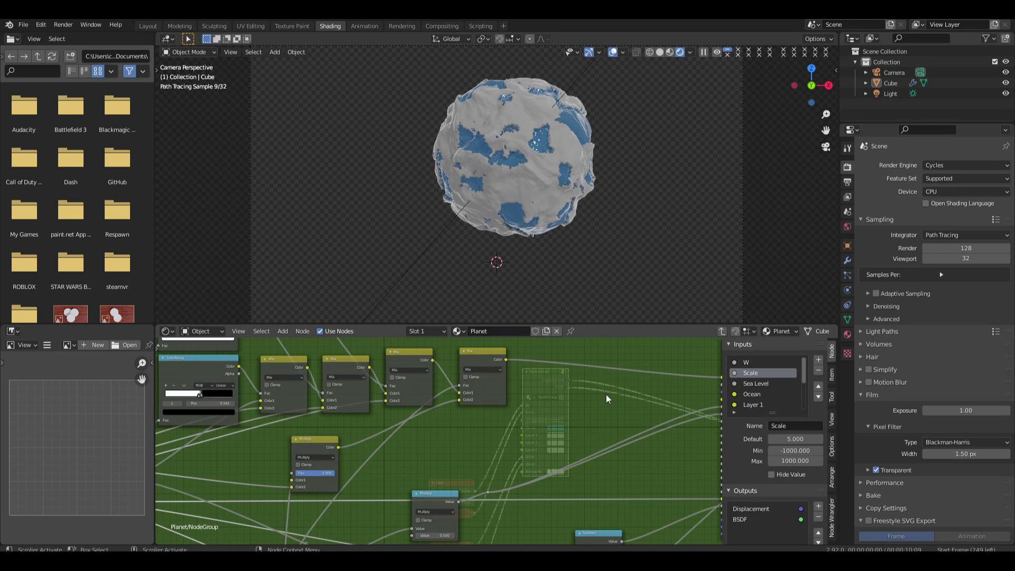
key(Tab)
click(444, 486)
key(x)
Rename the node group's first Scale input, fed by the Detail node, to Detail and set its default to 7.5
click(440, 513)
click(548, 374)
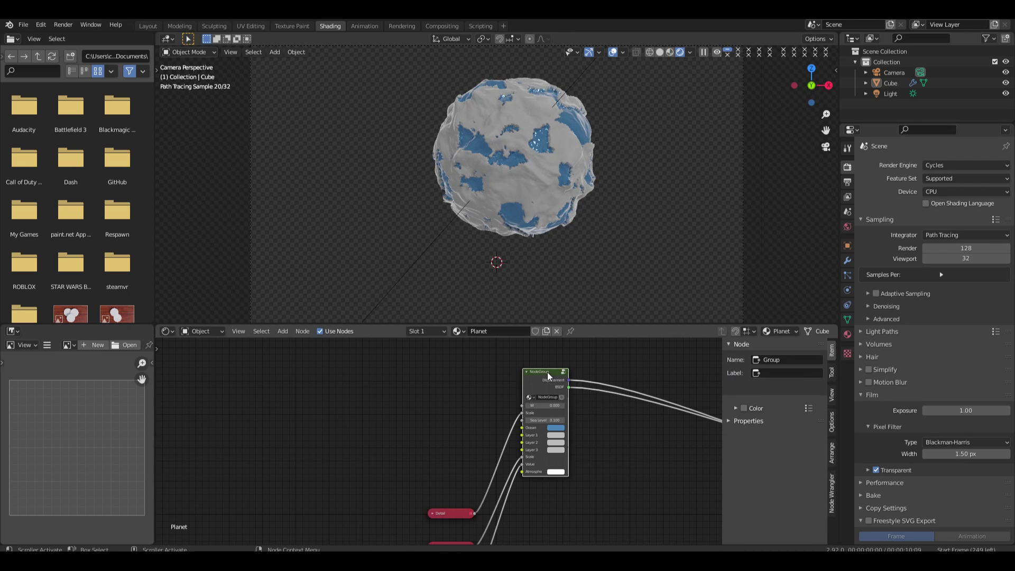
key(Tab)
double_click(763, 374)
text(D)
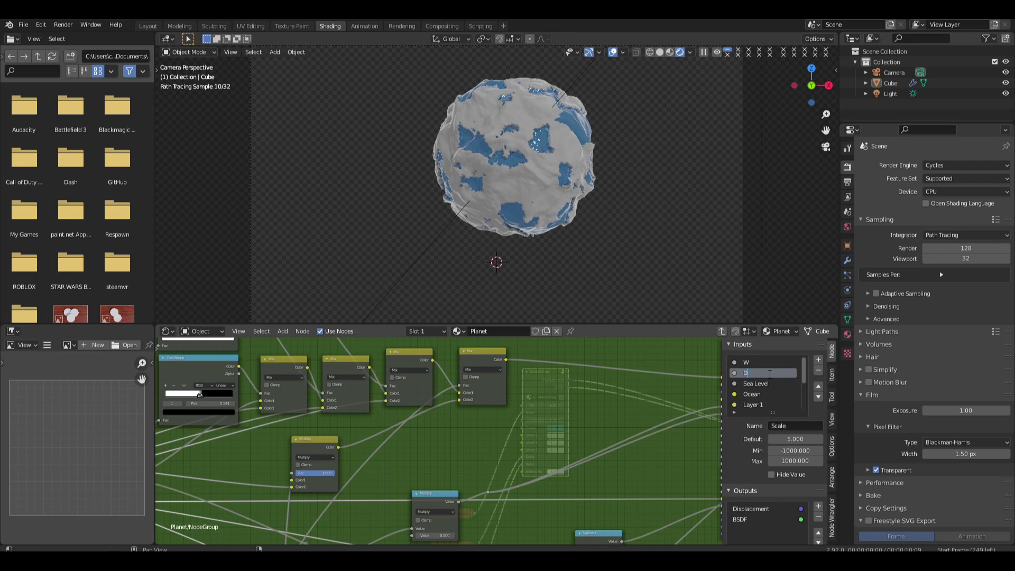
text(etail)
key(Return)
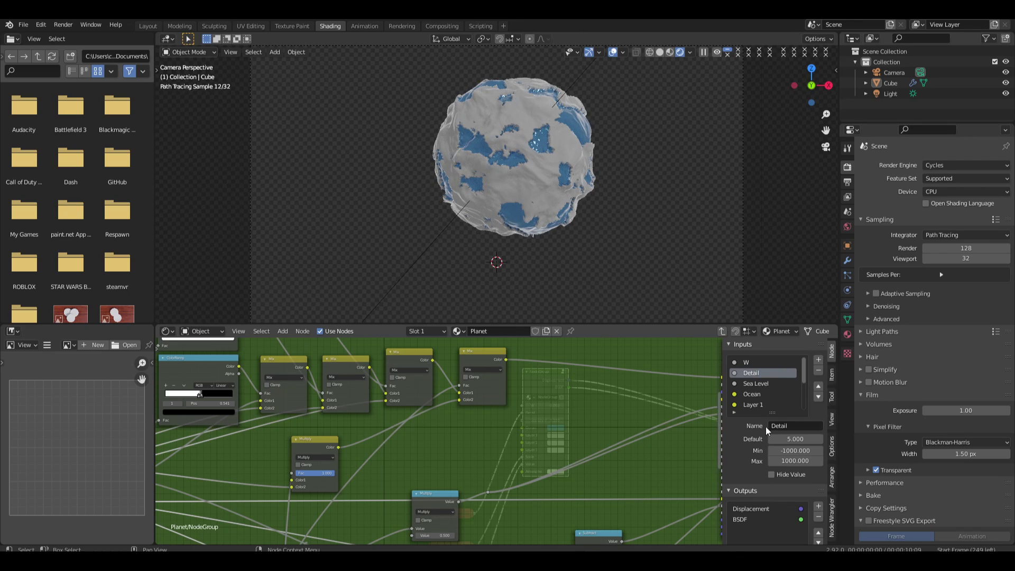
click(788, 439)
text(7.5)
key(Return)
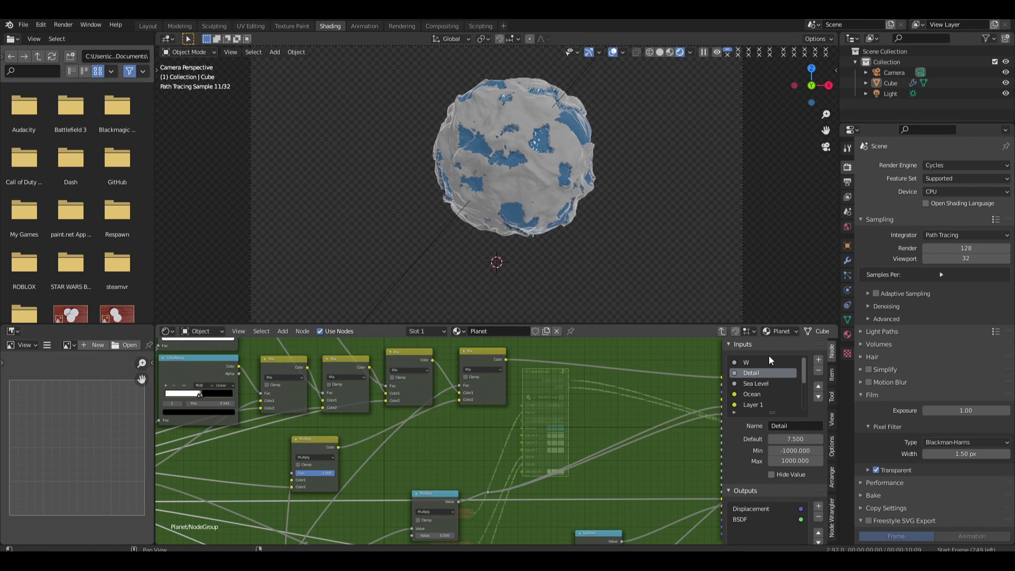
Set the default of the remaining Scale input, listed below Layer 3, to 0.5
scroll(769, 389, down, 4)
click(751, 382)
click(788, 439)
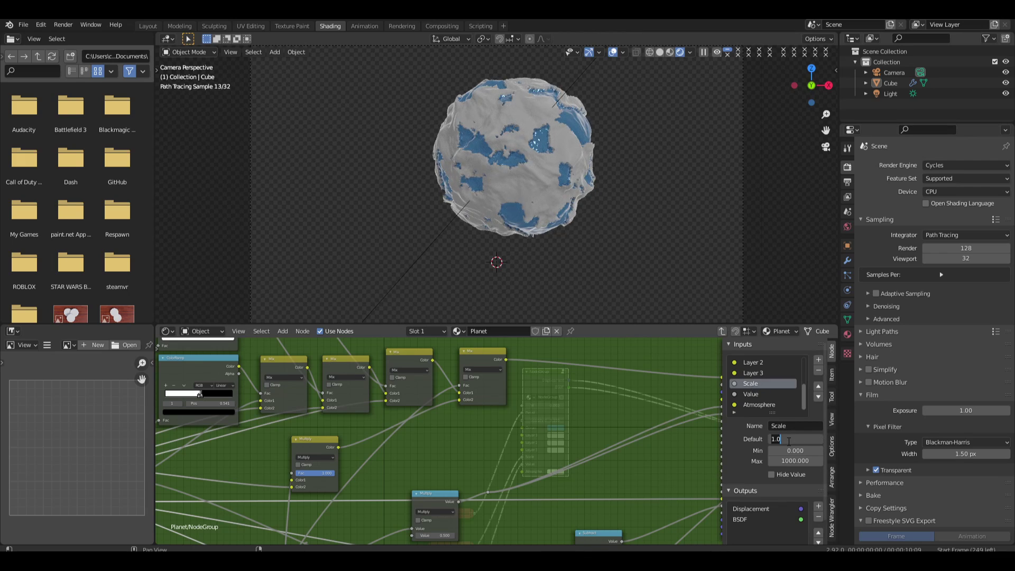
text(.5)
key(Return)
Rename the group's Value input to Atmospheree and return to the main material node tree
double_click(750, 394)
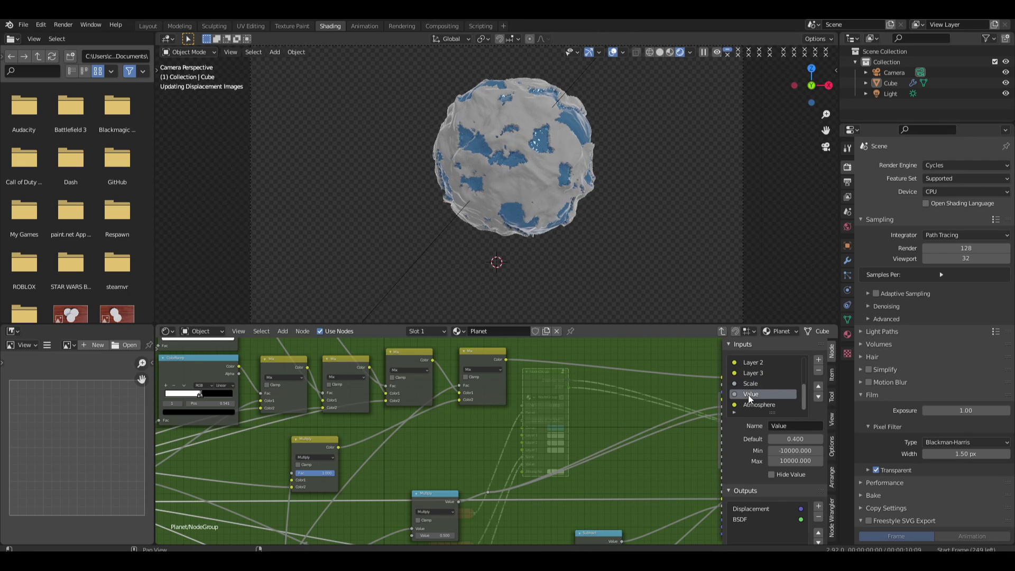
text(Atmospheree)
key(Return)
key(Tab)
Delete the Detail node and the other remaining external value nodes feeding the node group
drag(390, 467, 483, 548)
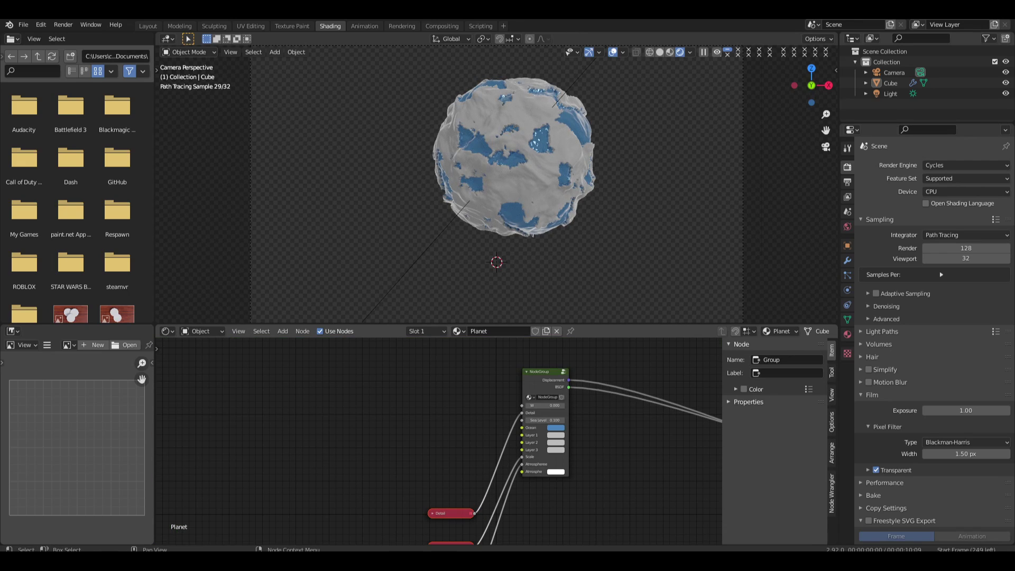
middle_drag(461, 480, 503, 512)
key(x)
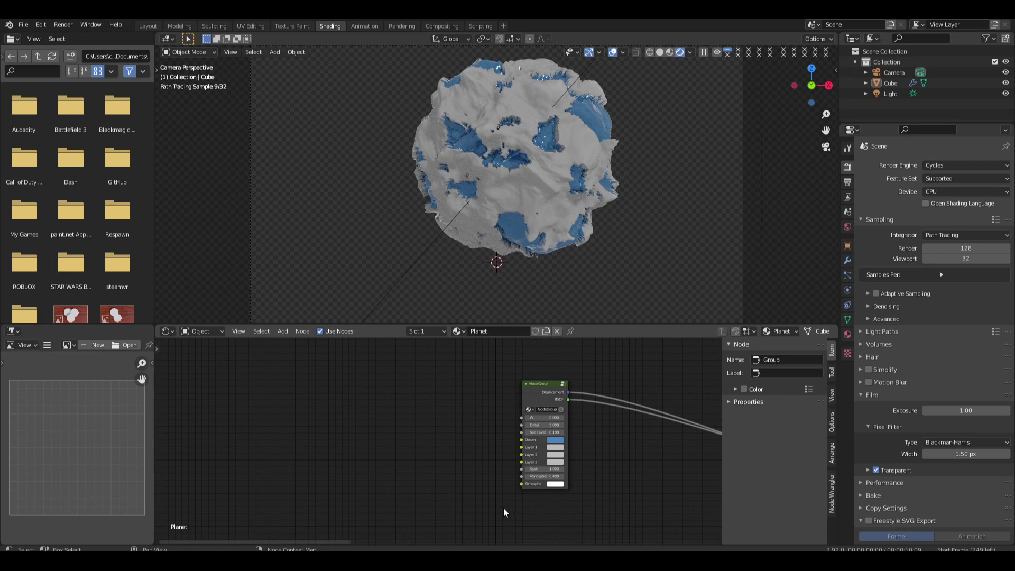
scroll(534, 497, up, 4)
middle_drag(560, 493, 521, 474)
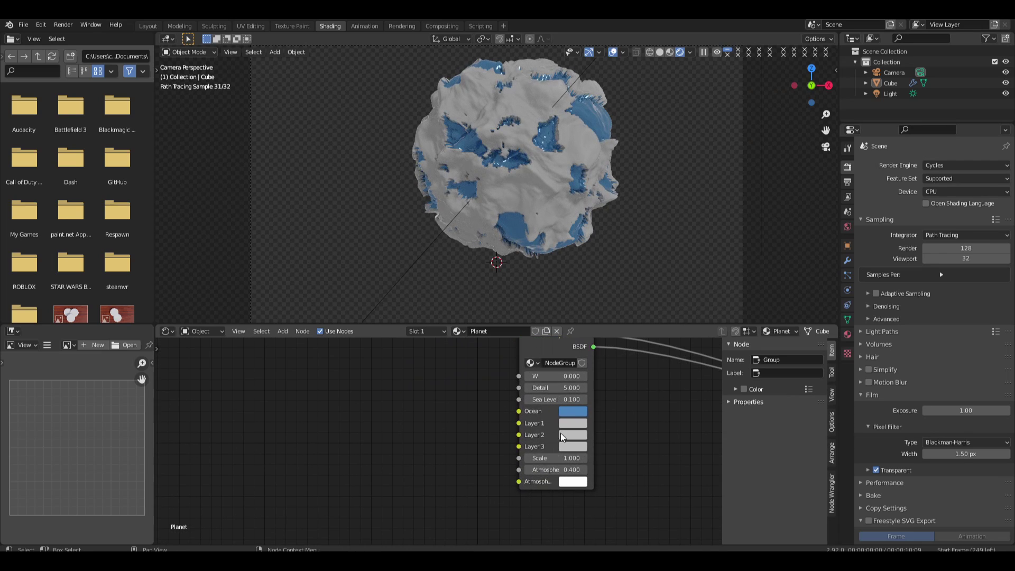
Delete the original node group from the material, keeping only the Material Output node
scroll(560, 402, down, 2)
middle_drag(608, 444, 458, 456)
scroll(528, 459, down, 4)
middle_drag(570, 462, 444, 408)
scroll(476, 402, down, 4)
key(x)
Add a fresh NodeGroup node beside the Material Output and rename the group Planet
scroll(529, 406, up, 4)
scroll(537, 408, up, 2)
key(shift+a)
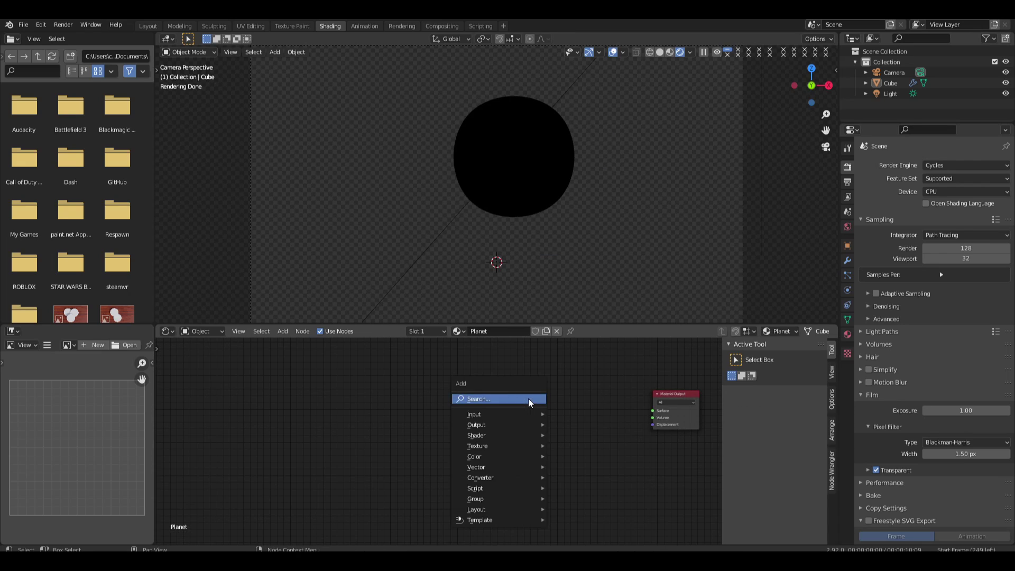
click(528, 398)
text(nodegrou)
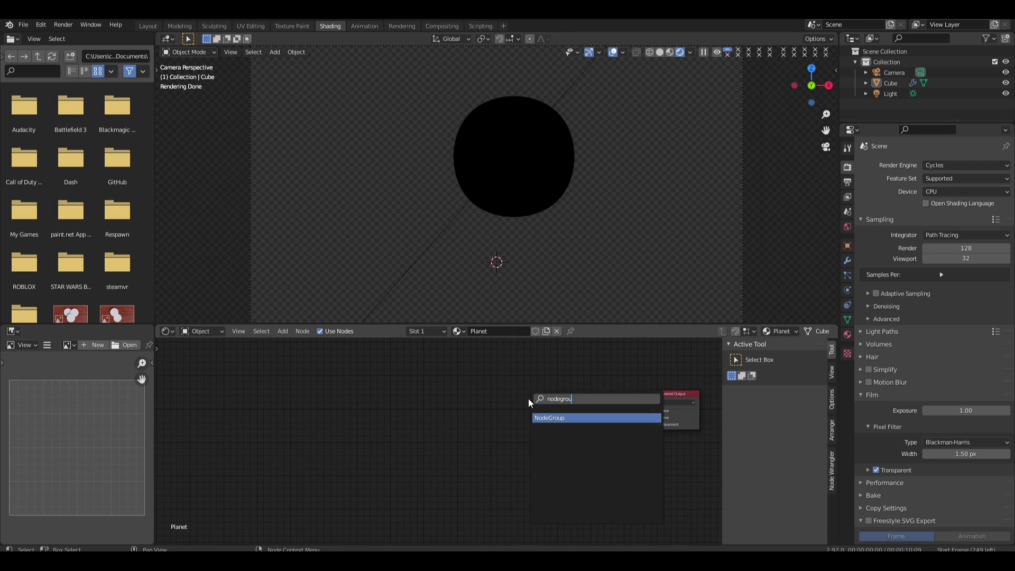
key(Return)
click(566, 372)
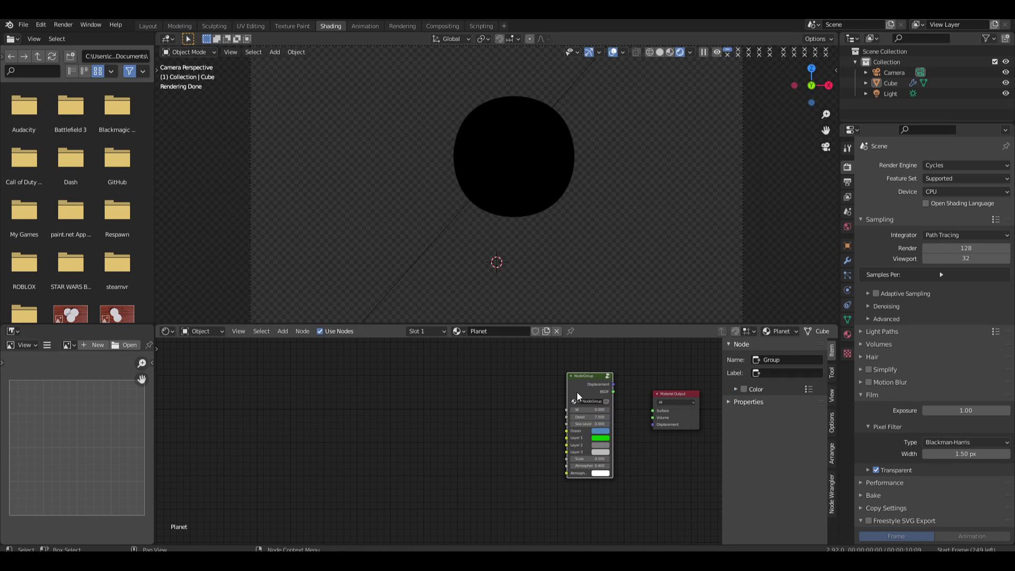
text(Planet)
key(Return)
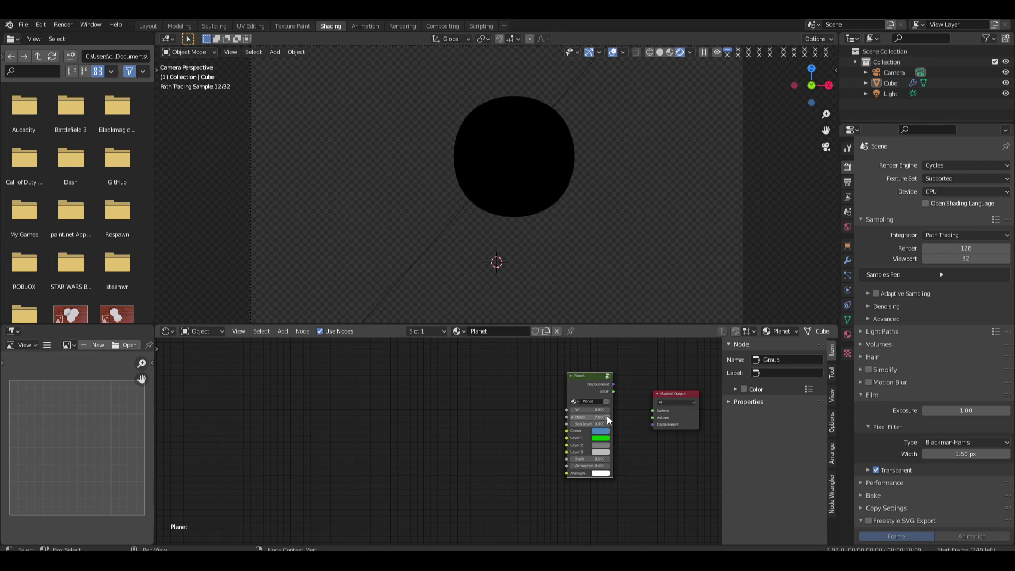
Connect the Planet group's BSDF to Surface and its Displacement to the Material Output's Displacement
scroll(682, 407, up, 6)
middle_drag(624, 428, 546, 412)
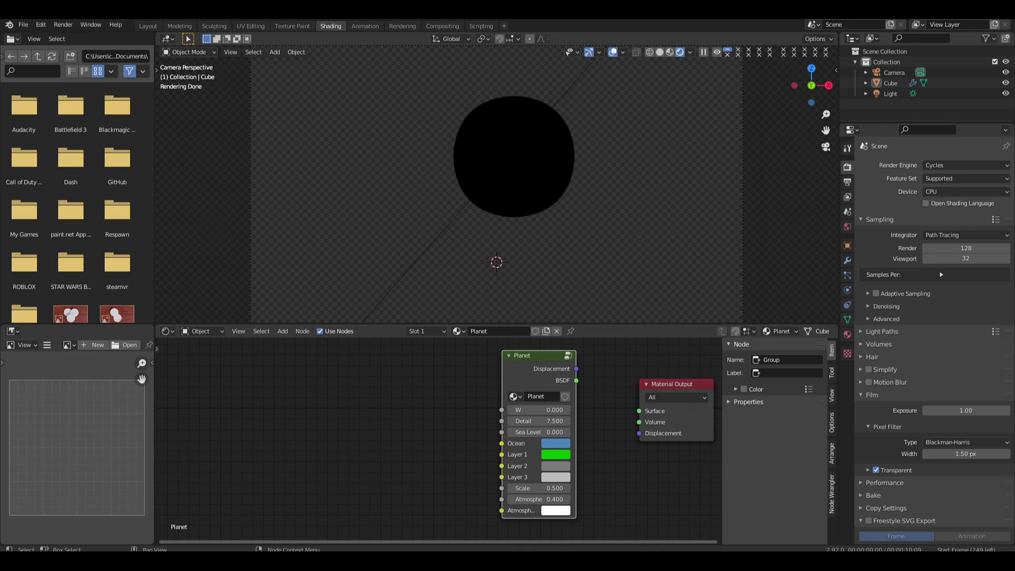
middle_drag(548, 474, 461, 497)
drag(428, 487, 447, 536)
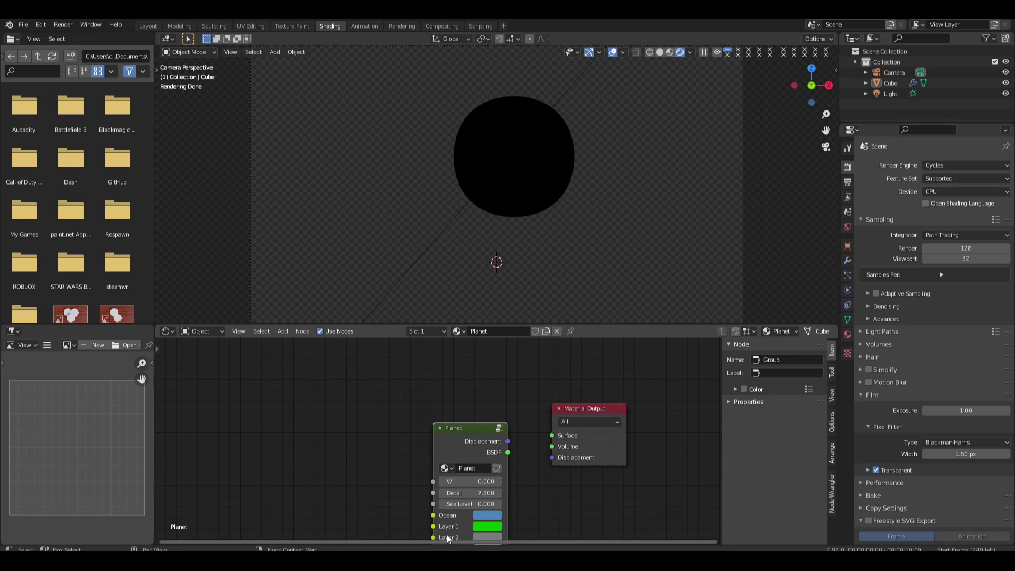
drag(508, 452, 552, 464)
scroll(501, 444, up, 3)
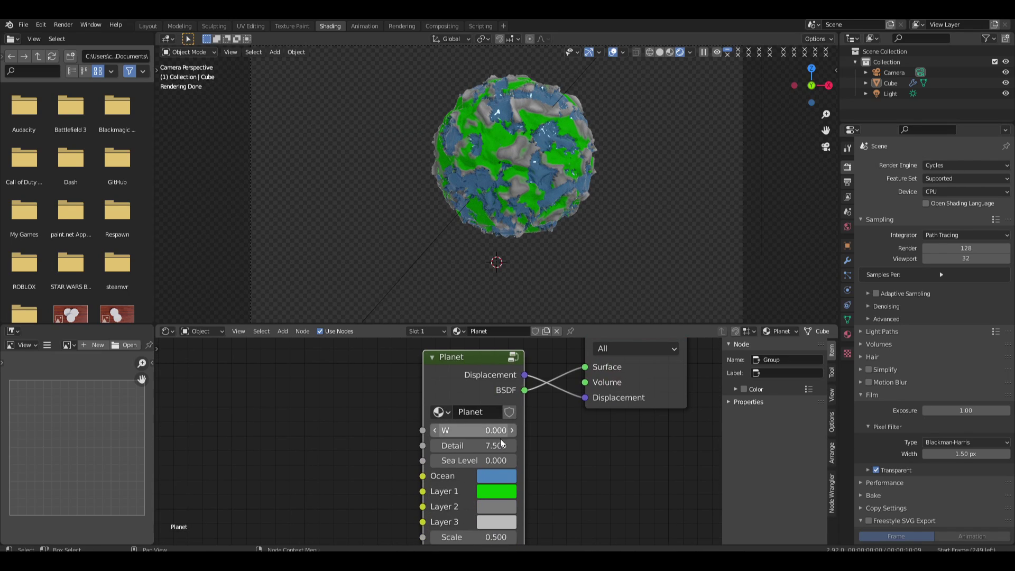
Change the Planet node's Layer 1 color to a more muted green
middle_drag(502, 463, 498, 433)
shift+scroll(485, 436, down, 2)
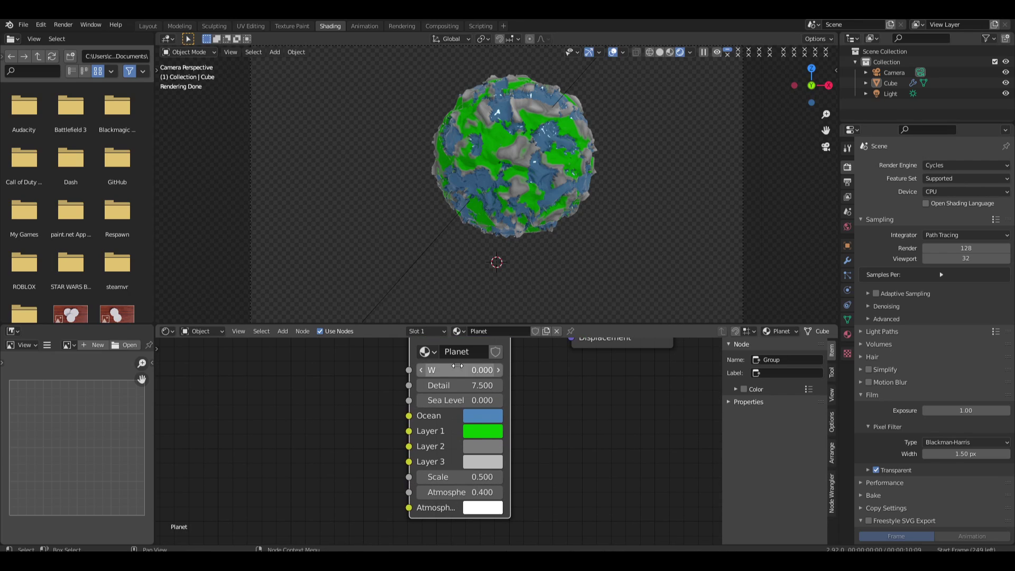
click(489, 429)
mouse_move(525, 382)
mouse_down()
mouse_move(486, 381)
mouse_move(534, 394)
mouse_up()
key(Home)
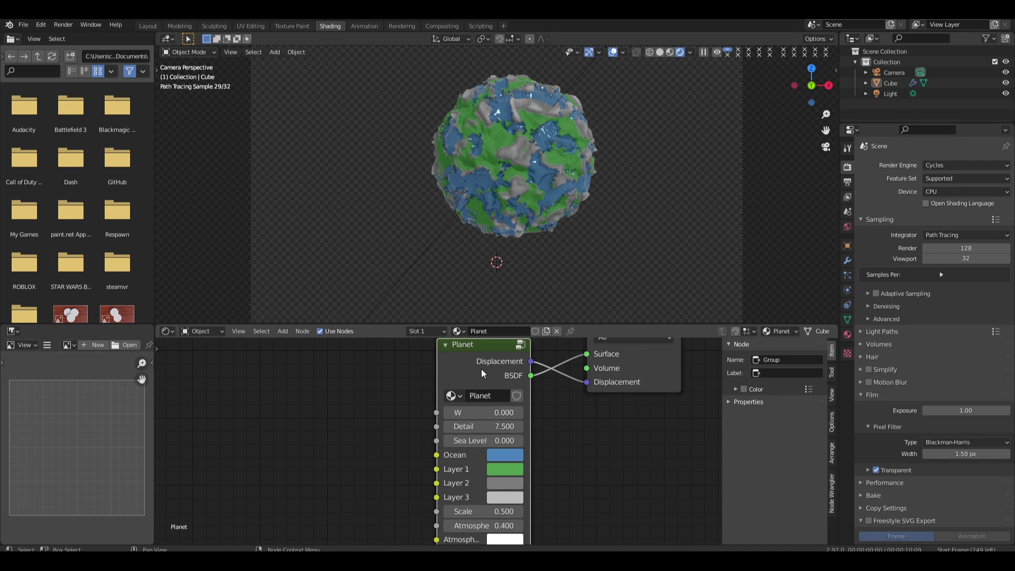
Reorder the Planet group's outputs so that BSDF sits above Displacement, and nudge the Planet node slightly upward
key(Tab)
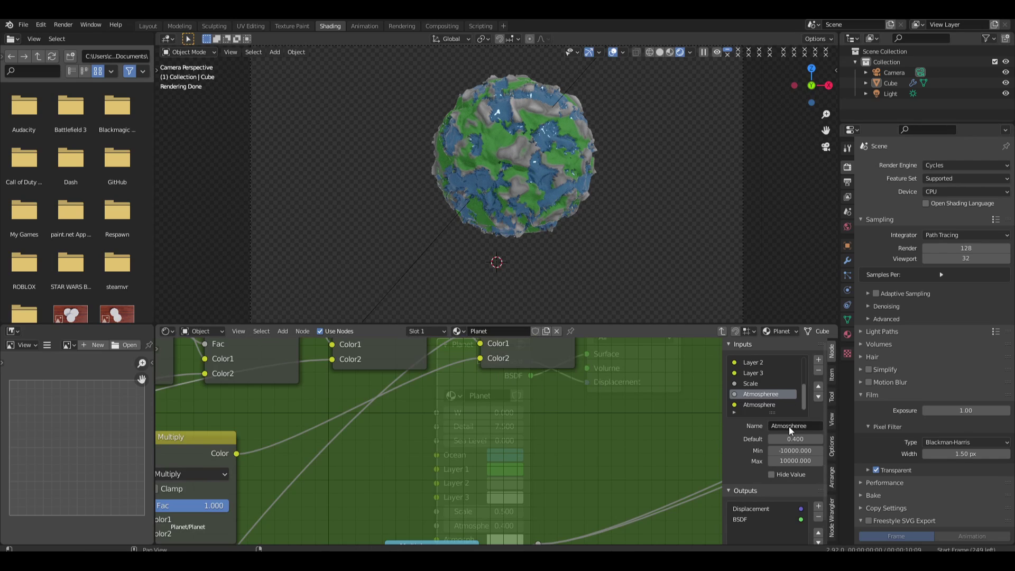
scroll(772, 467, down, 1)
click(780, 495)
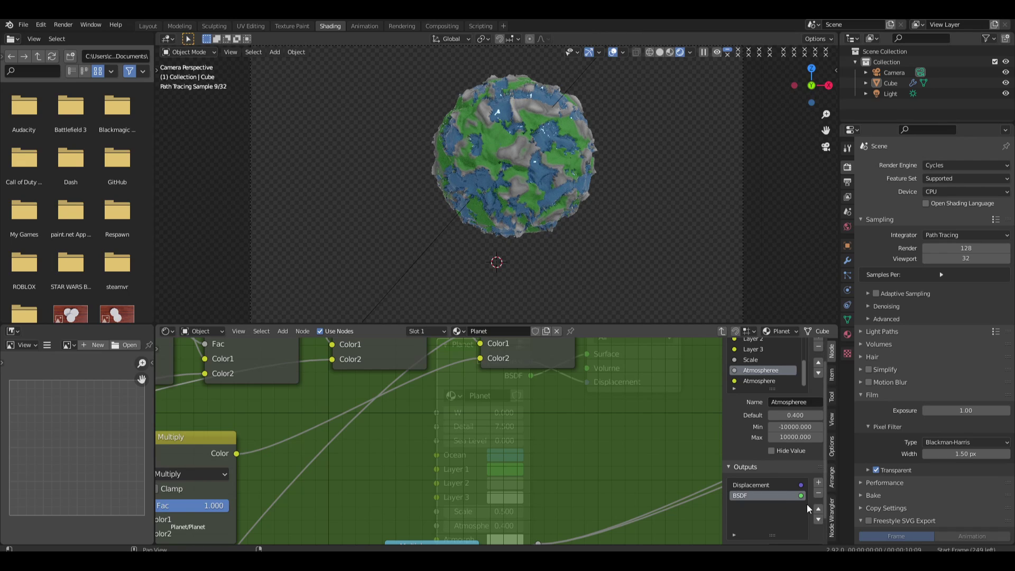
click(815, 508)
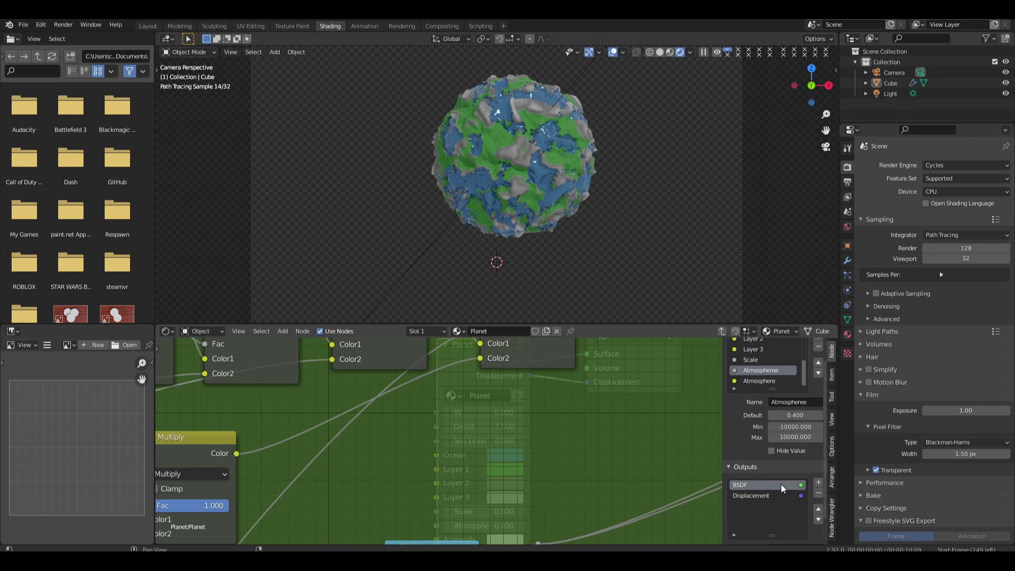
key(Tab)
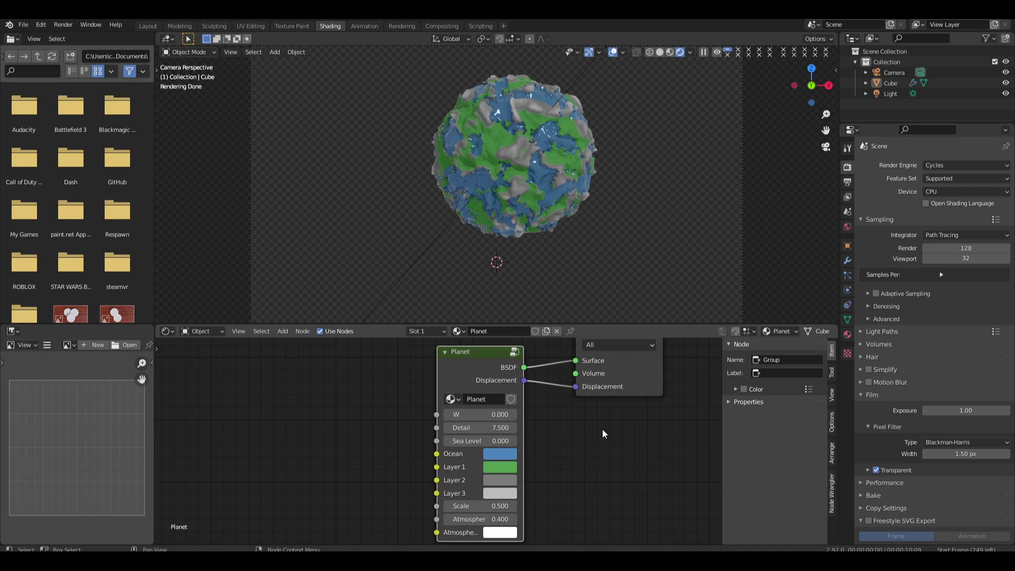
drag(478, 356, 477, 351)
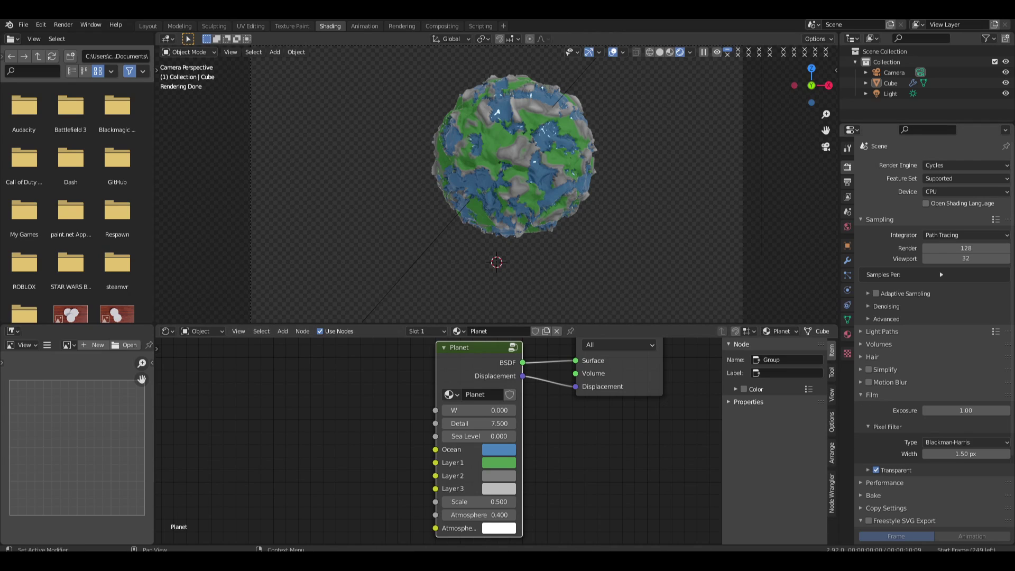
Examine the full node network inside the Planet group and the planet's surface up close
key(Tab)
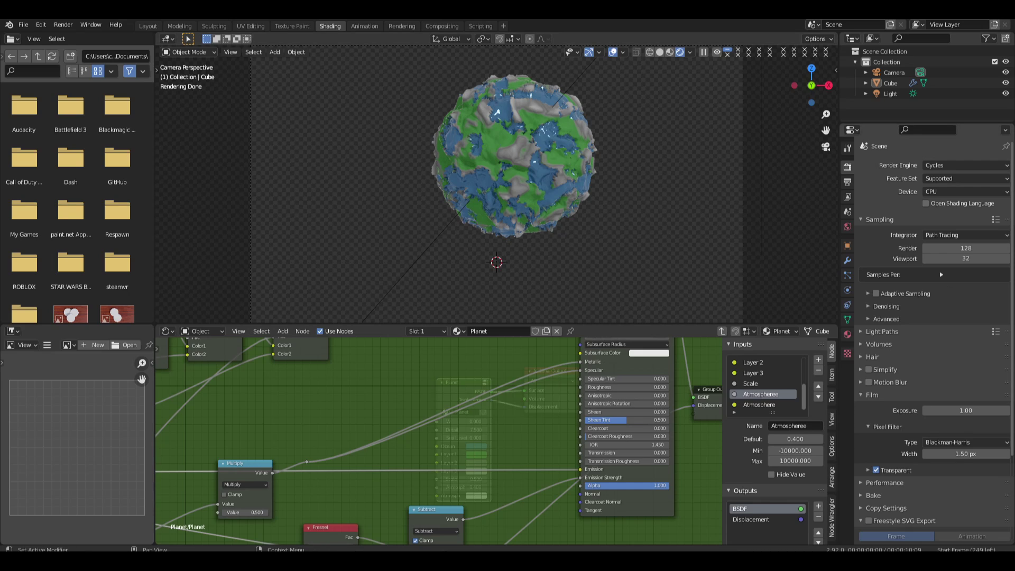
scroll(423, 433, down, 7)
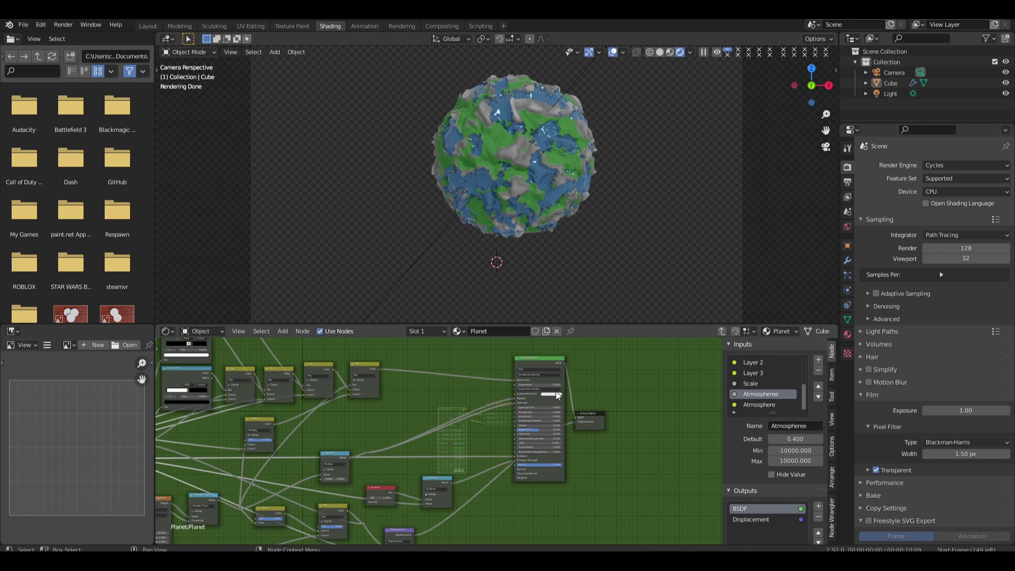
middle_drag(304, 387, 486, 408)
scroll(486, 408, down, 7)
scroll(367, 389, down, 2)
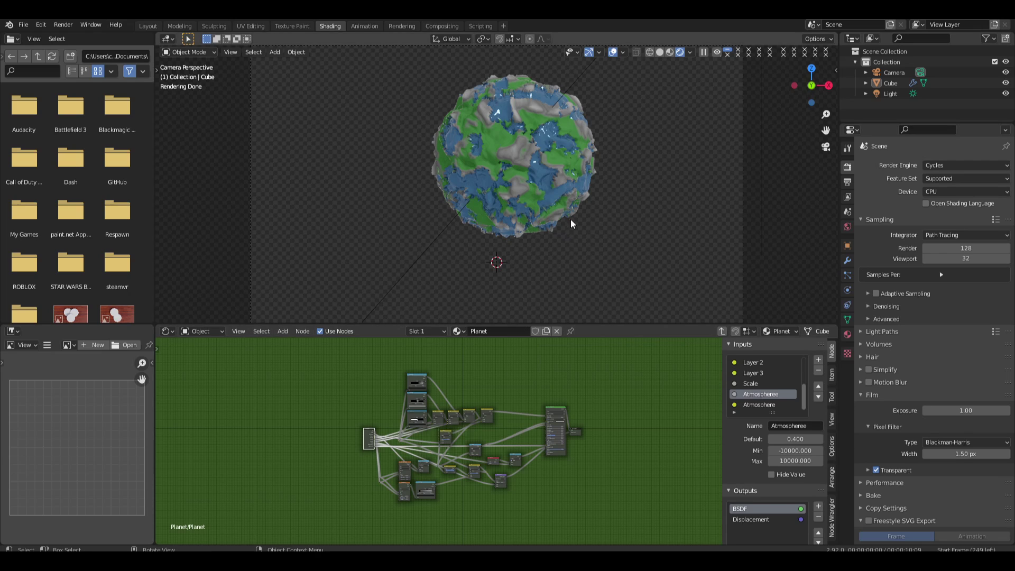
middle_drag(570, 219, 573, 167)
scroll(466, 178, up, 3)
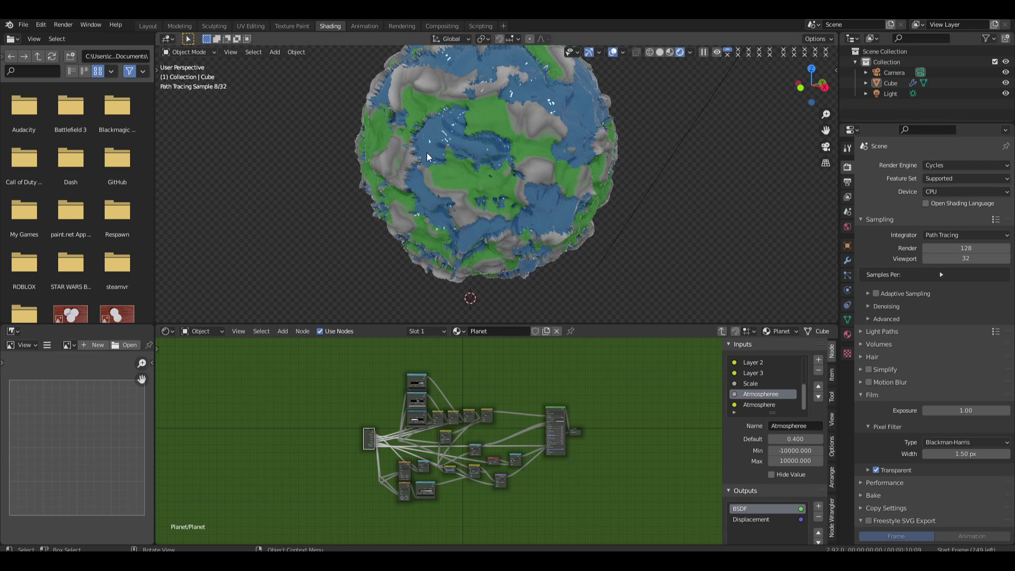
scroll(569, 392, up, 2)
scroll(483, 265, up, 5)
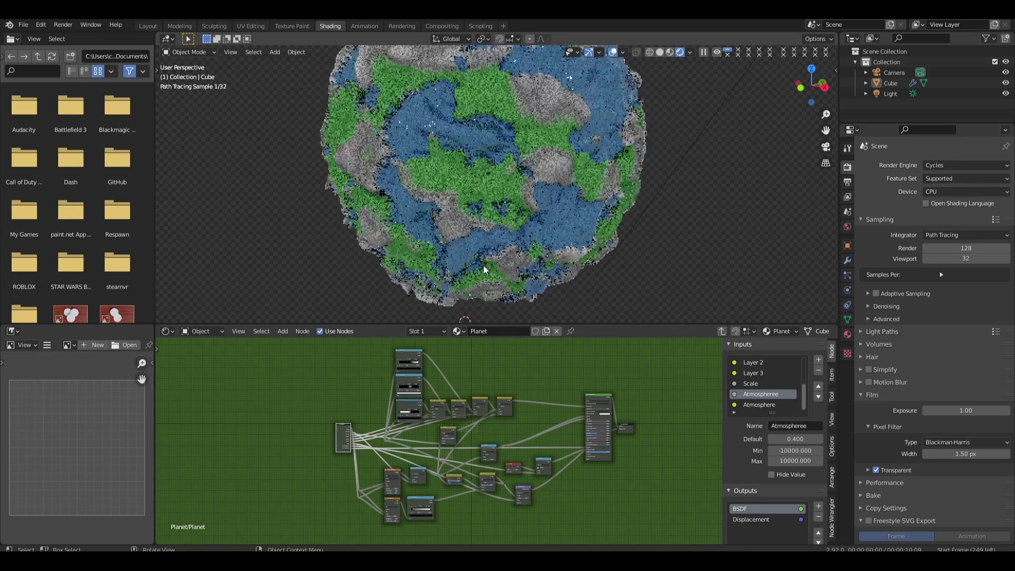
scroll(548, 369, down, 3)
scroll(597, 202, down, 8)
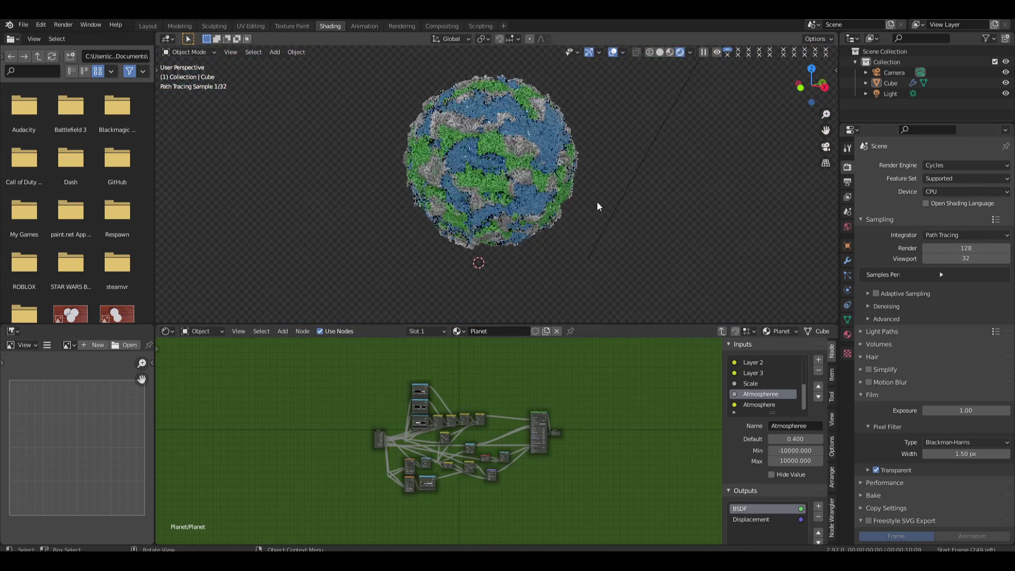
Duplicate the planet sphere in place and scale the copy up to about 1.1
click(507, 186)
key(shift+d)
key(Escape)
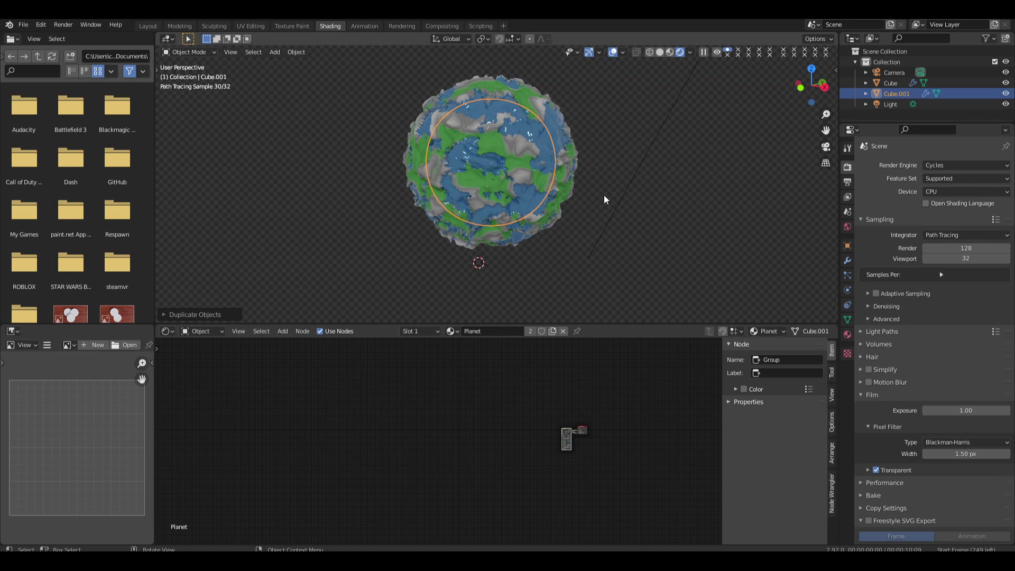
key(s)
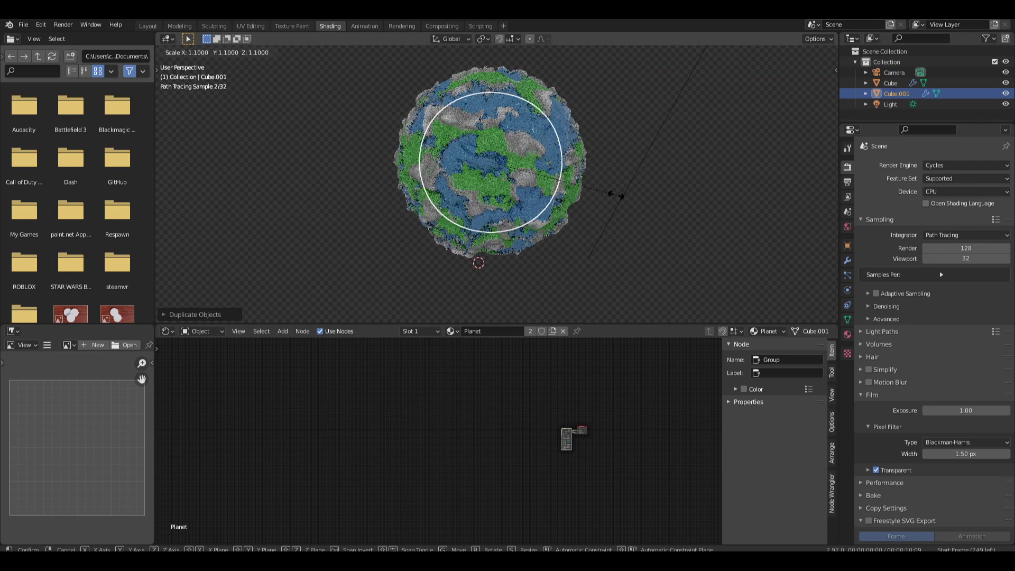
click(616, 195)
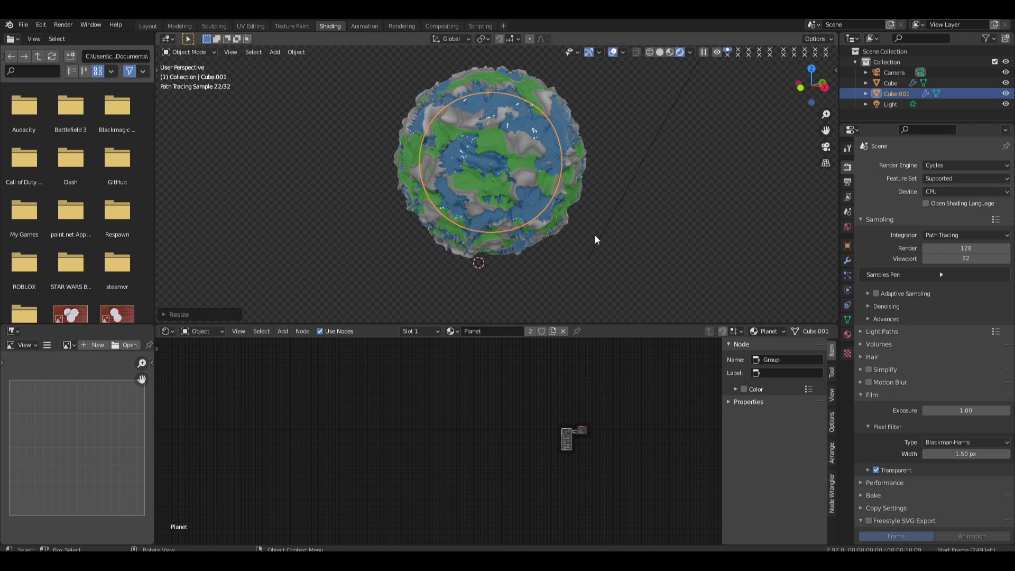
key(s)
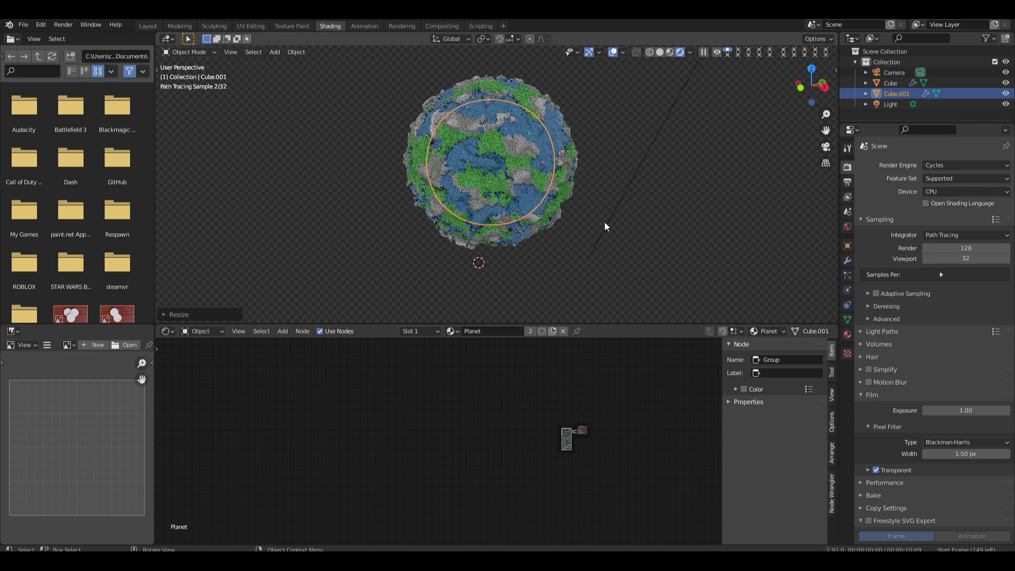
click(605, 221)
key(s)
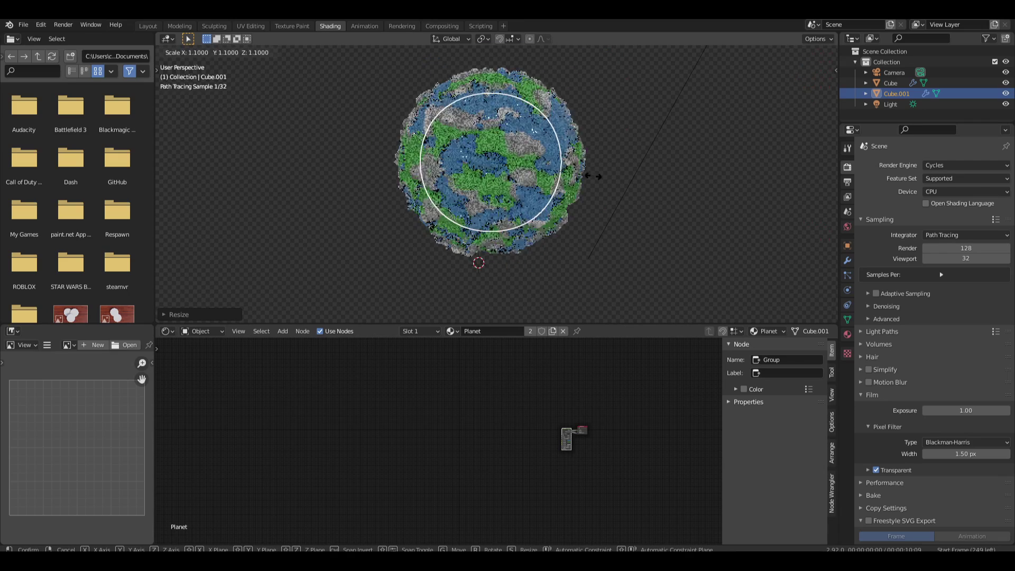
click(596, 176)
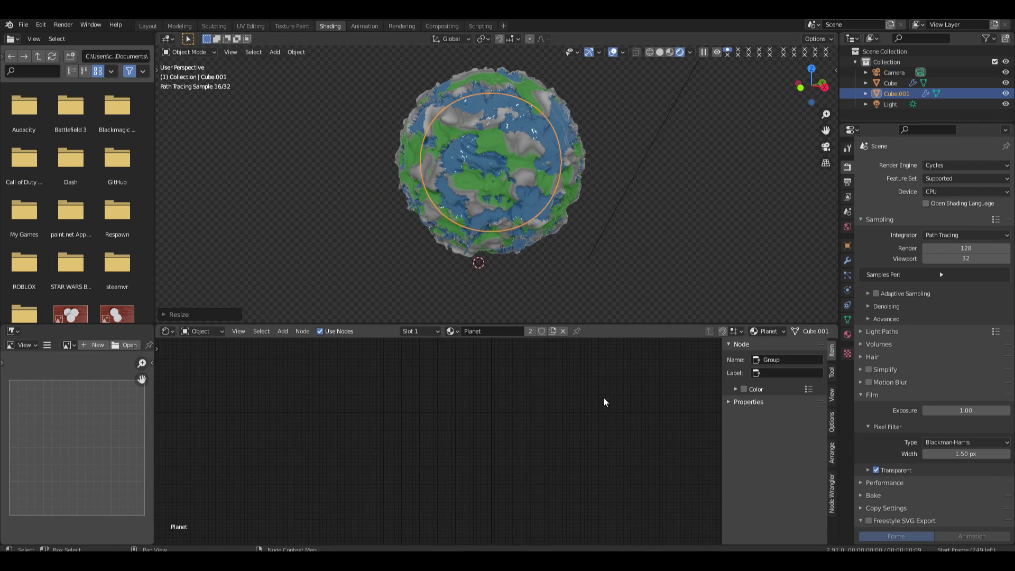
Disconnect the Planet group's BSDF output from the Material Output's Surface
key(Home)
scroll(385, 421, up, 10)
drag(328, 398, 305, 394)
click(234, 393)
Inside the Planet group, add a Volume Scatter node above the Principled BSDF
key(Tab)
key(Tab)
key(Tab)
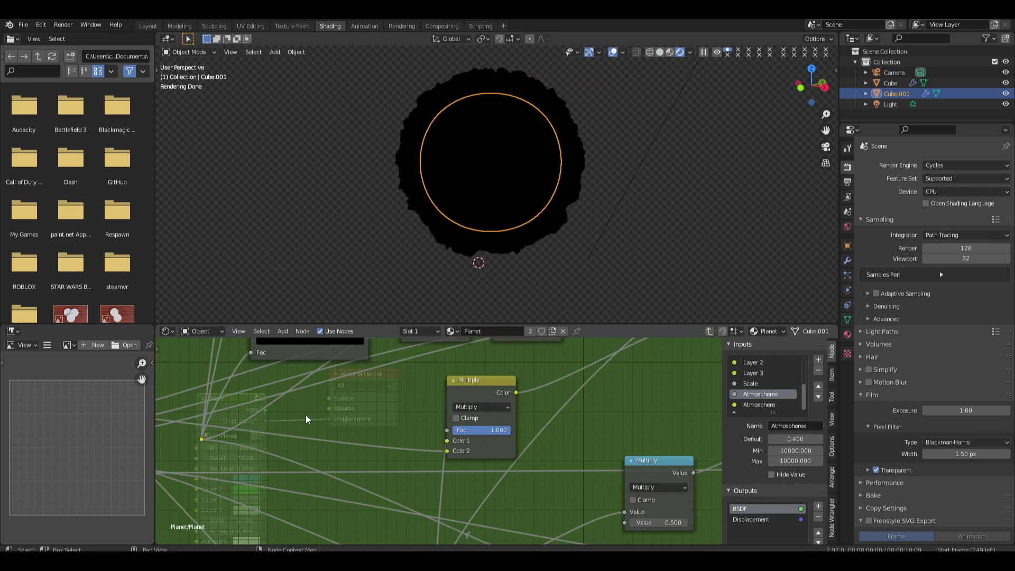
scroll(572, 426, down, 7)
middle_drag(572, 426, 351, 457)
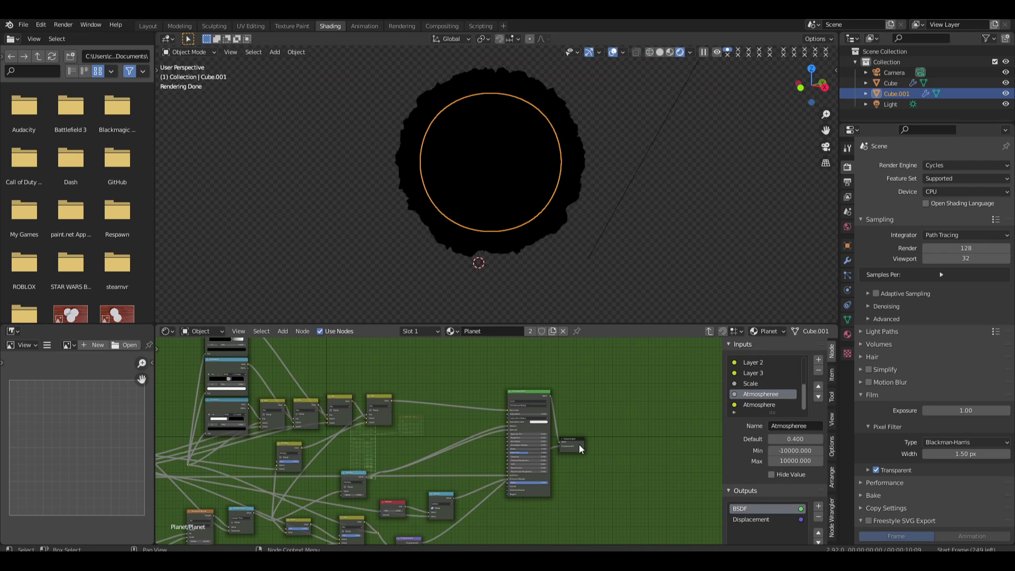
scroll(628, 404, up, 2)
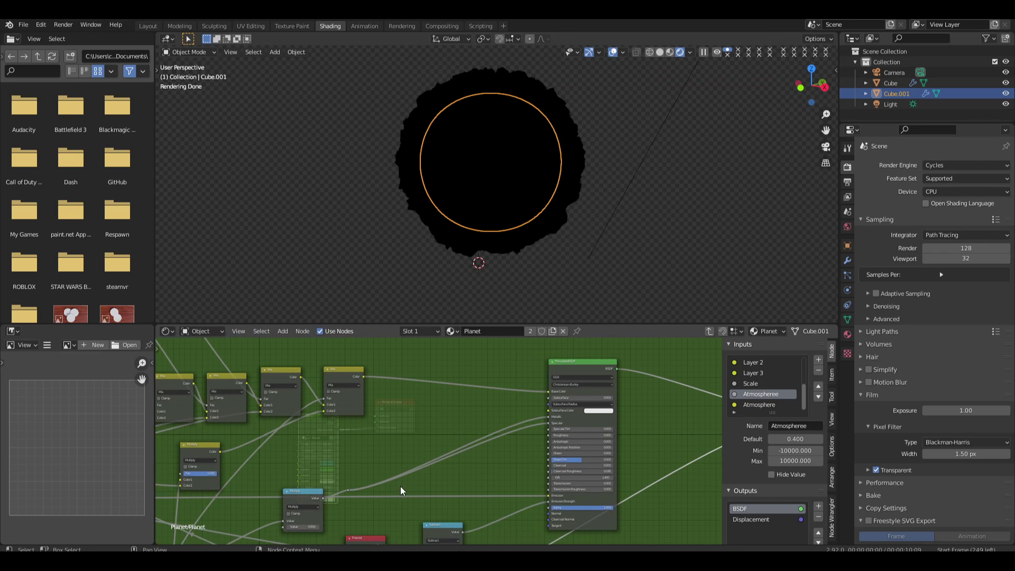
middle_drag(605, 378, 434, 454)
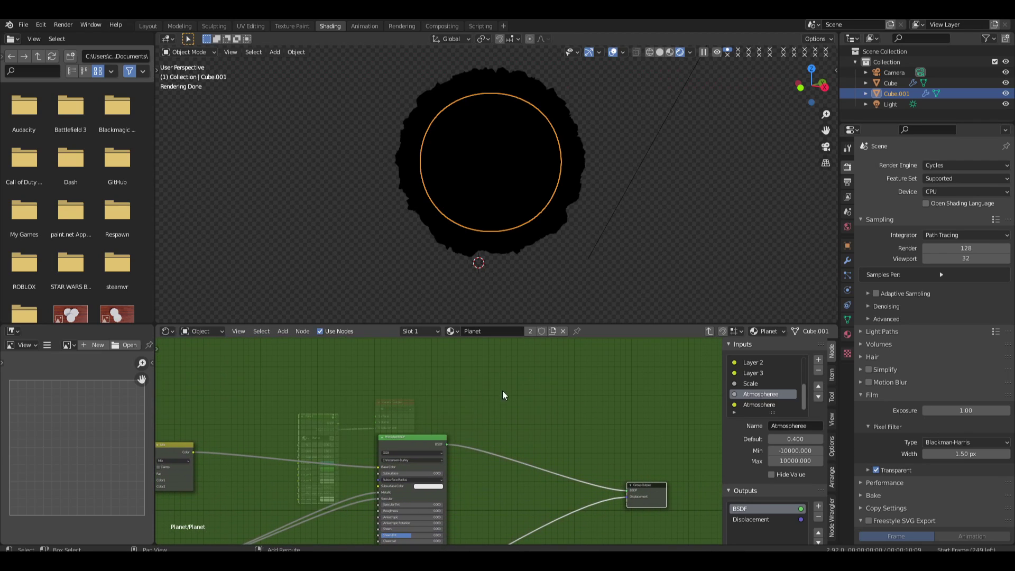
key(shift+a)
click(502, 383)
text(vol)
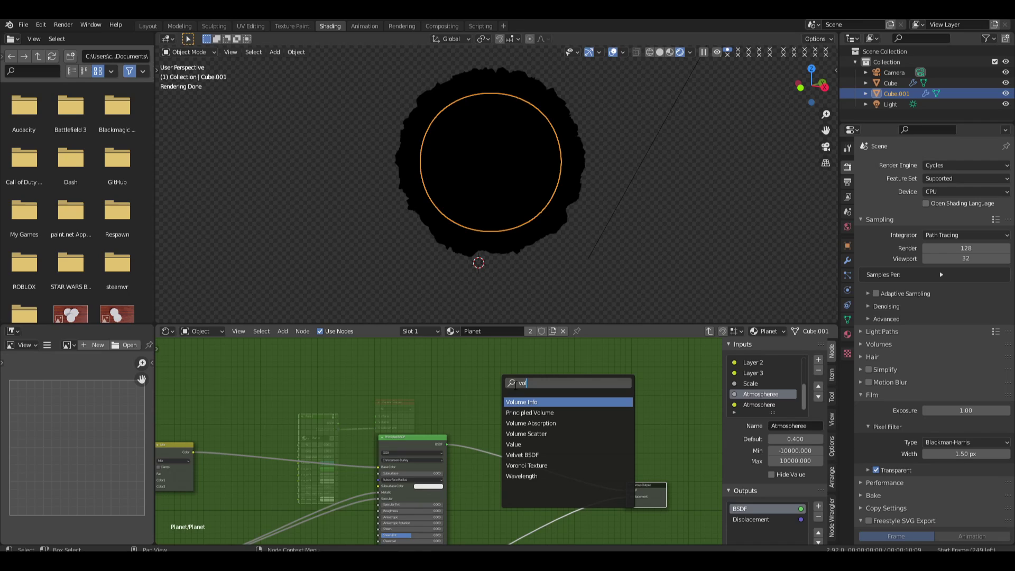
click(539, 433)
click(546, 395)
Expose the Volume Scatter as a Planet group output above Displacement and connect it to the Material Output's Volume
drag(540, 364, 626, 502)
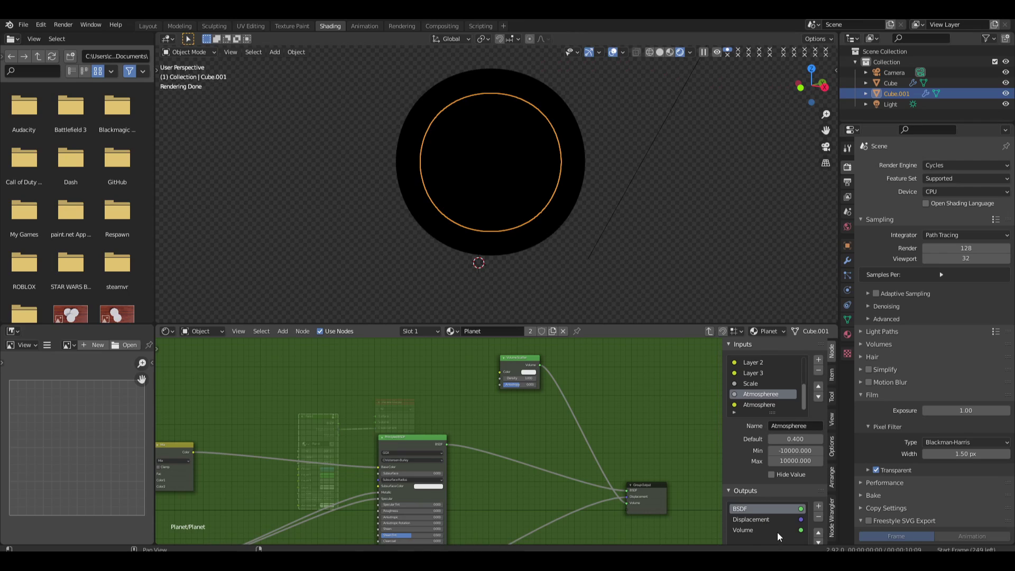
click(819, 532)
key(Tab)
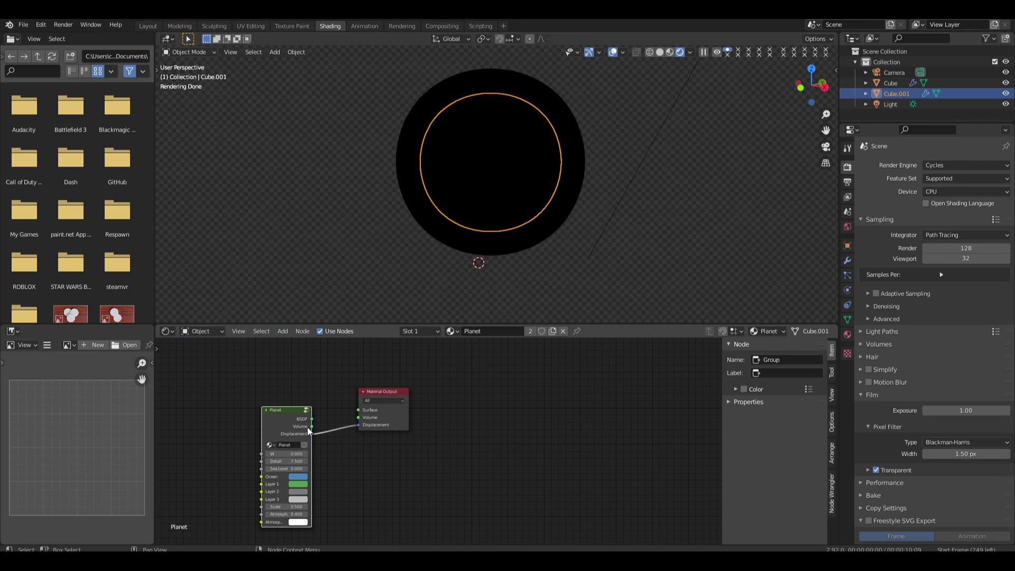
drag(311, 427, 359, 417)
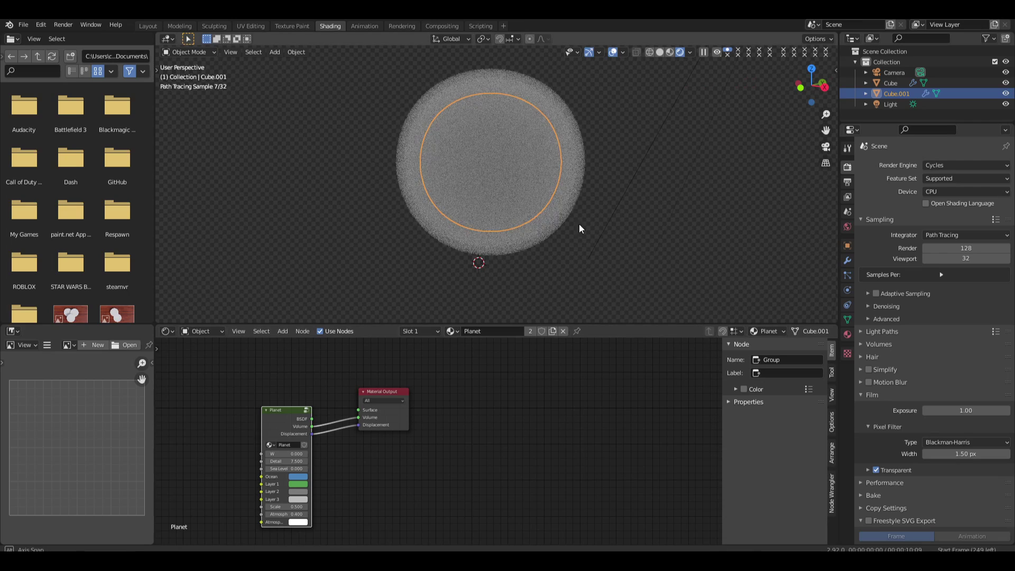
middle_drag(579, 224, 391, 217)
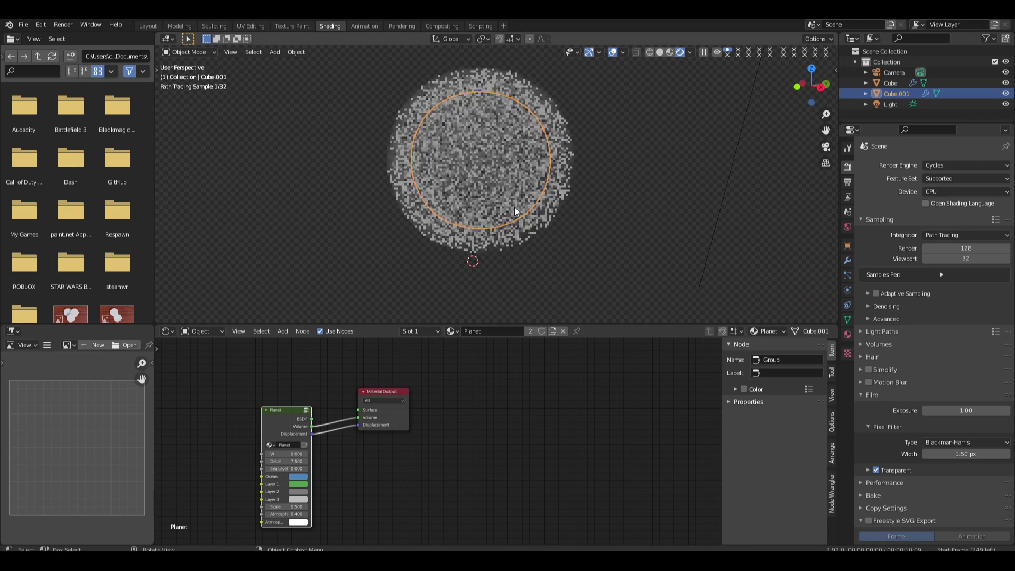
Add a Musgrave Texture beside the Volume Scatter inside the Planet group and preview it on the sphere
key(Tab)
scroll(539, 412, up, 1)
middle_drag(539, 411, 601, 457)
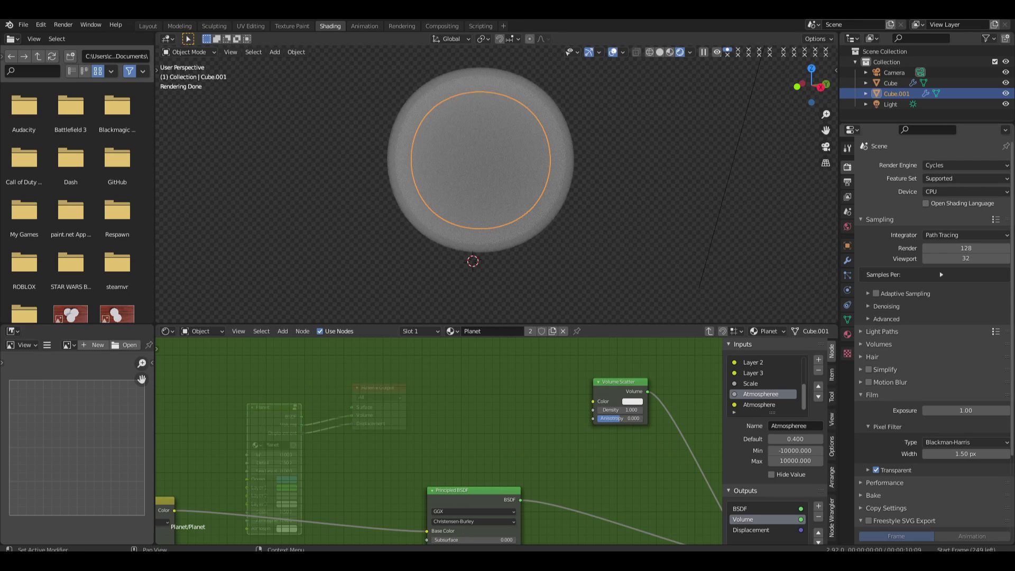
scroll(555, 392, down, 3)
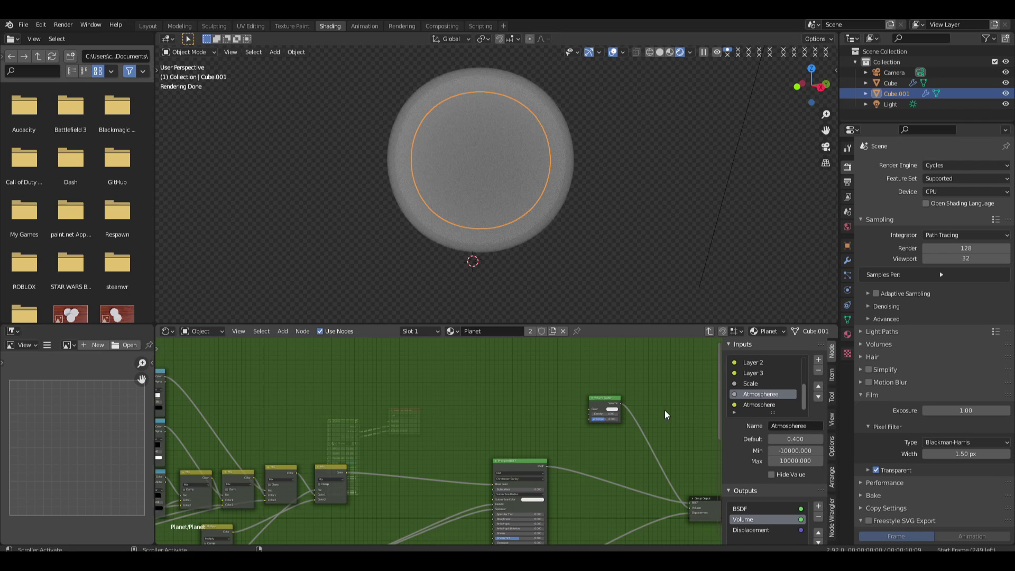
key(shift+a)
text(mush)
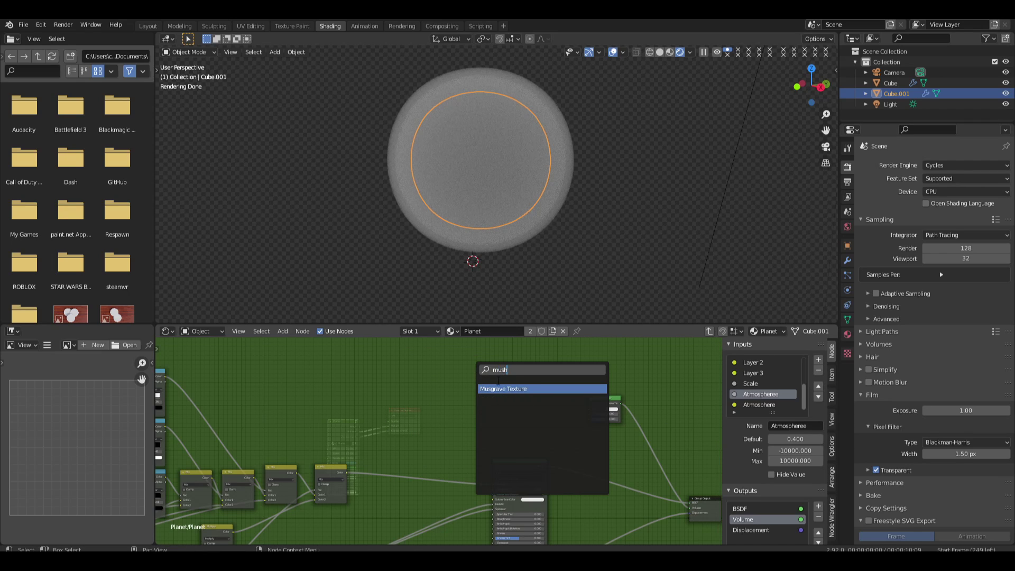
key(Return)
click(454, 364)
ctrl+shift+click(487, 366)
Switch the Musgrave Texture to 4D
scroll(490, 367, up, 1)
scroll(490, 366, up, 4)
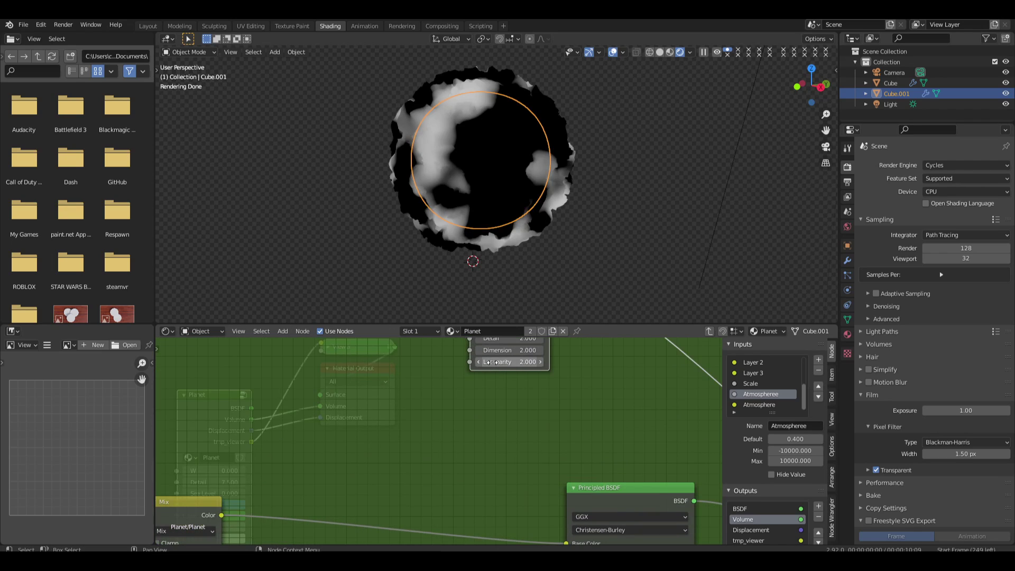
click(498, 346)
middle_drag(478, 348, 467, 395)
click(473, 379)
click(472, 426)
Connect the Group Input node to the Musgrave Texture's W and Scale inputs
scroll(326, 434, down, 16)
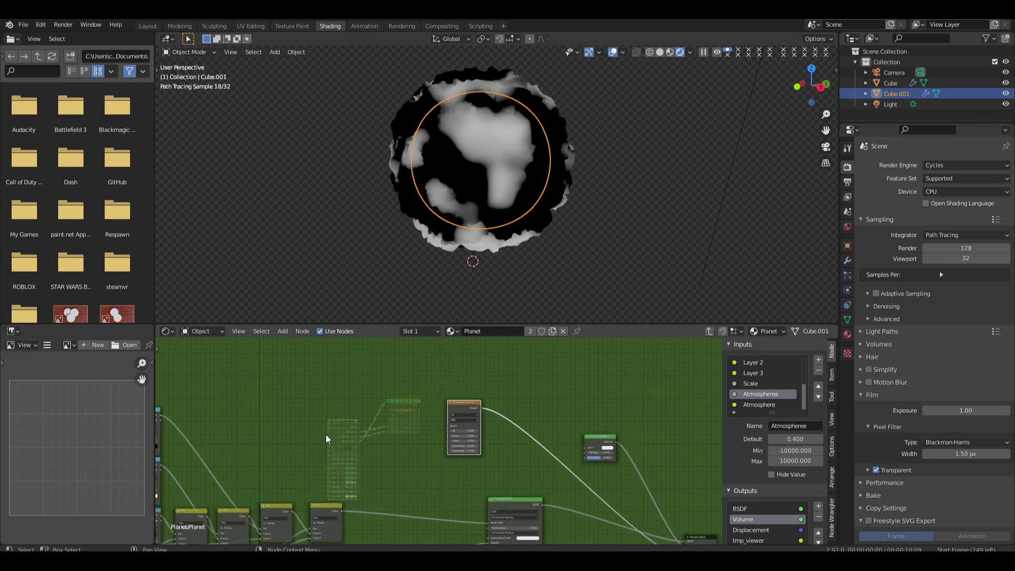
middle_drag(347, 421, 406, 381)
scroll(223, 462, up, 4)
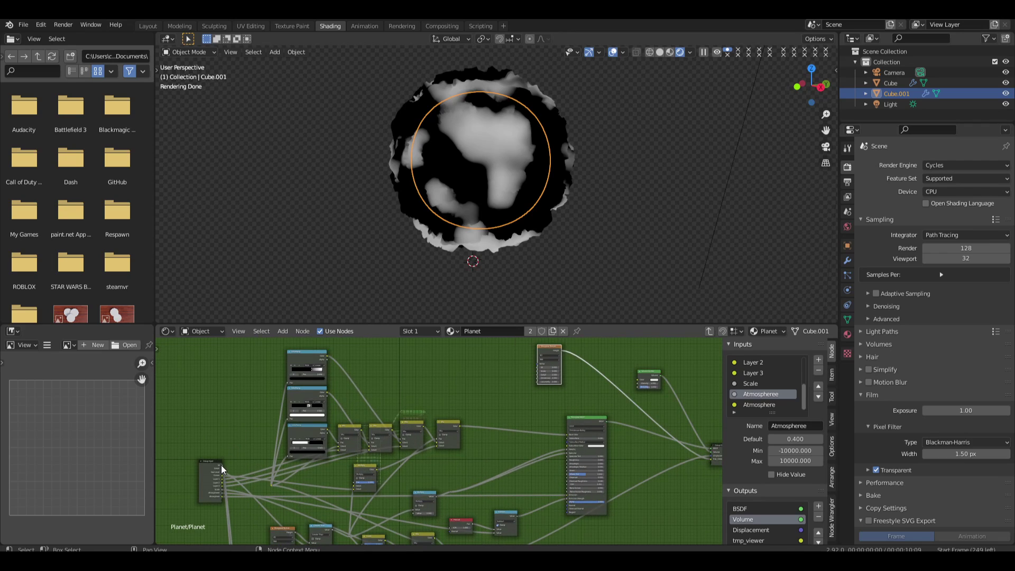
scroll(223, 469, down, 1)
scroll(233, 471, up, 4)
middle_drag(239, 472, 339, 470)
middle_drag(274, 465, 244, 480)
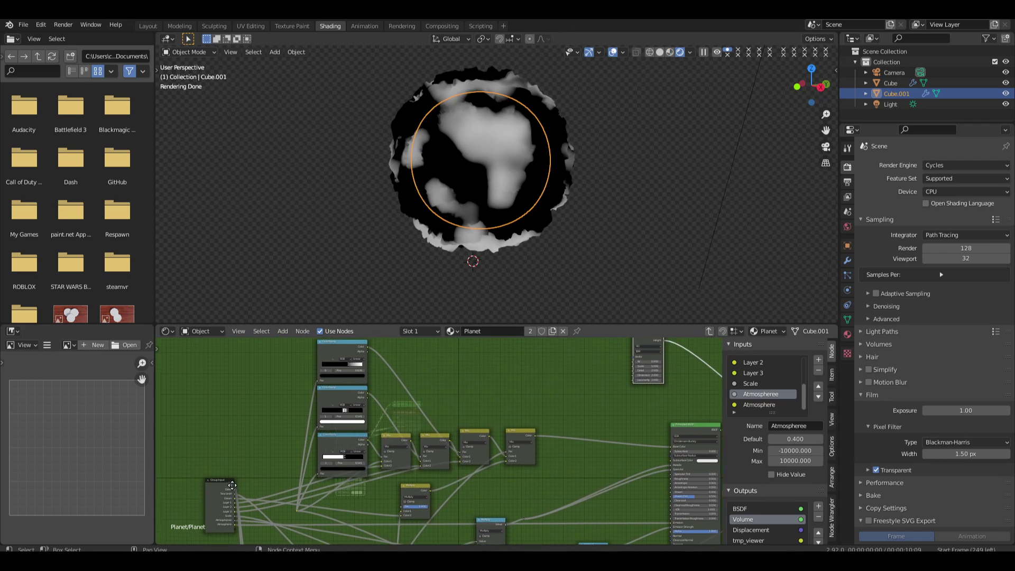
drag(235, 488, 629, 365)
drag(441, 426, 233, 492)
middle_drag(712, 371, 510, 424)
scroll(538, 423, up, 4)
scroll(550, 420, up, 4)
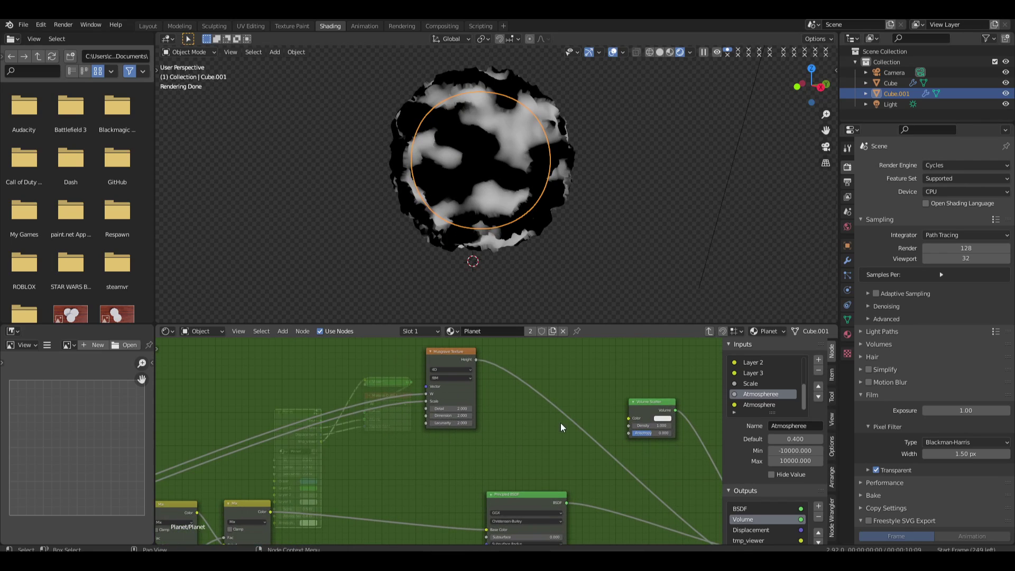
Set the Musgrave Texture's Dimension to 1.25 and its Detail to 11
drag(462, 402, 475, 400)
double_click(466, 401)
text(1)
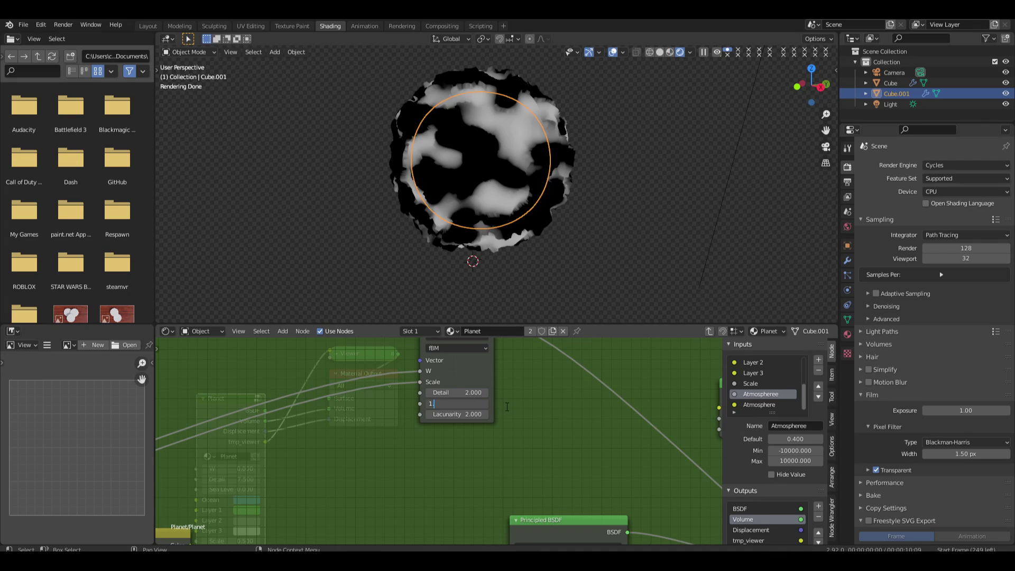
text(.25)
key(Return)
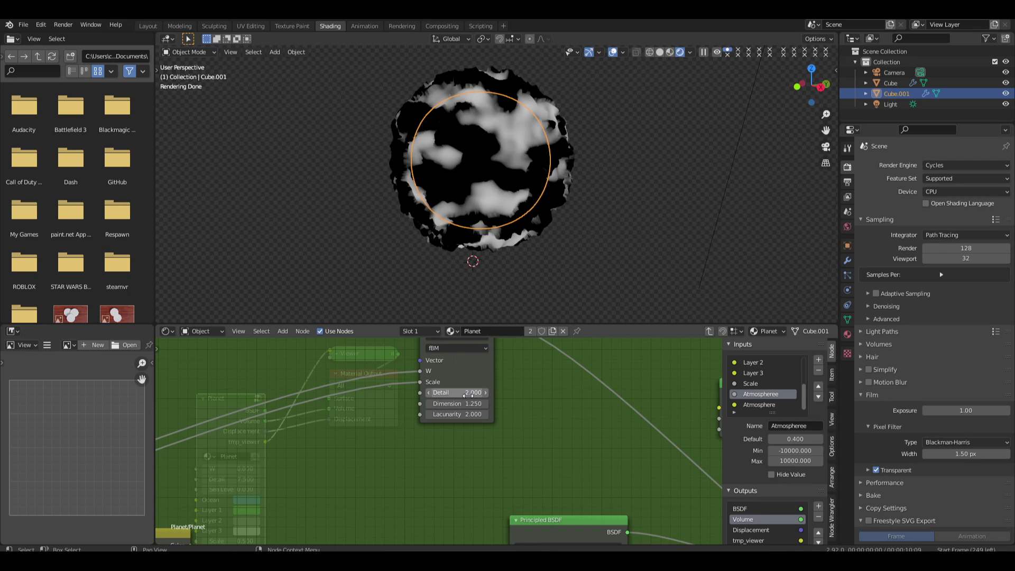
click(473, 392)
text(11)
key(Return)
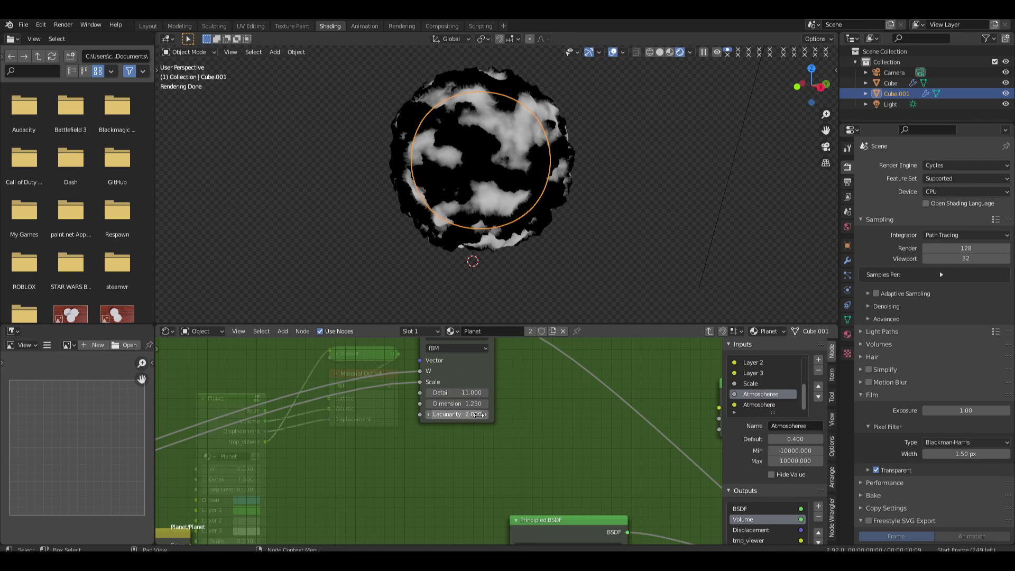
scroll(529, 401, up, 5)
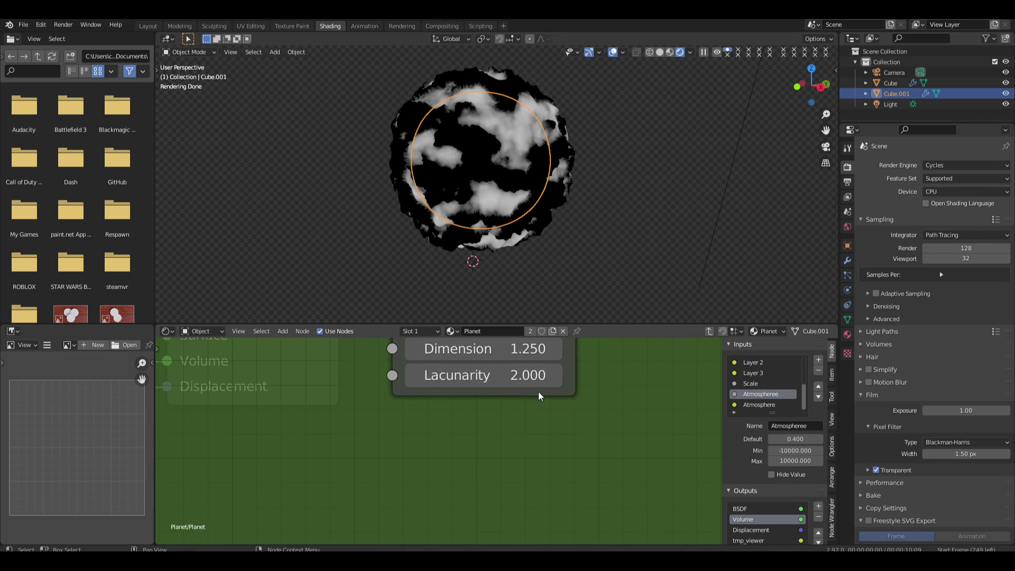
scroll(580, 359, down, 5)
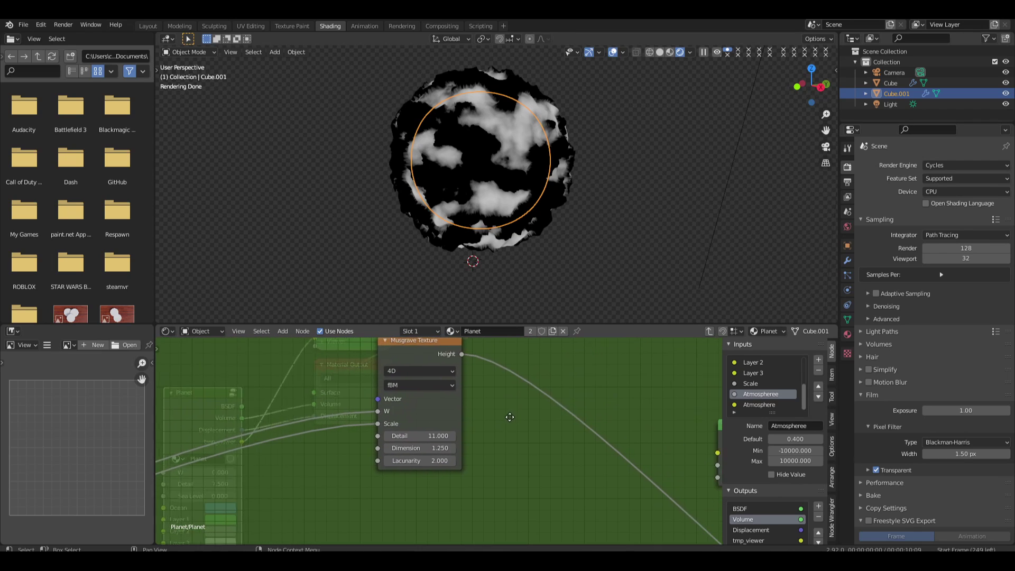
Insert a Math node after the Musgrave Texture's Height output, set to Greater Than with a Threshold of 0
middle_drag(503, 418, 430, 435)
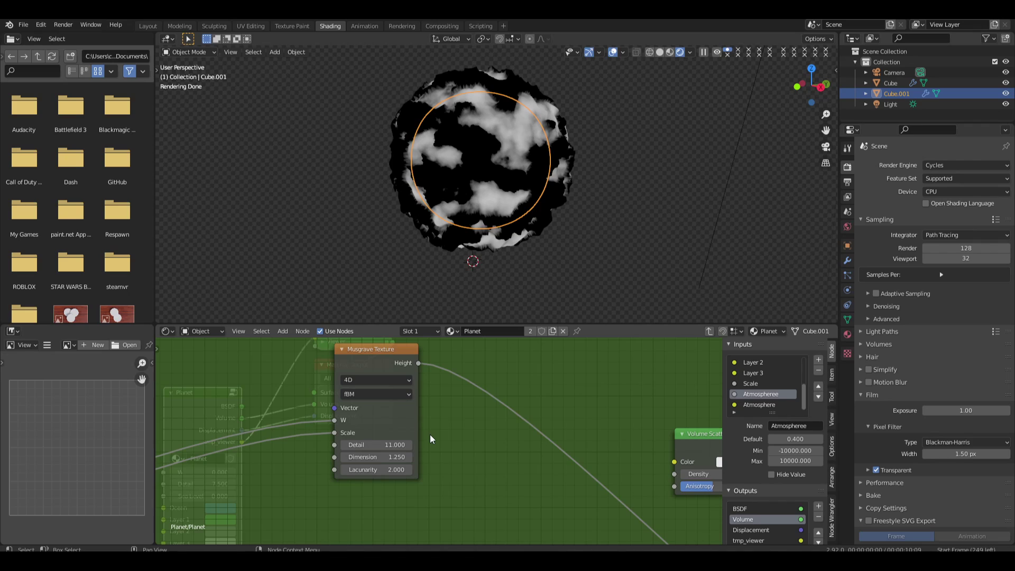
key(shift+a)
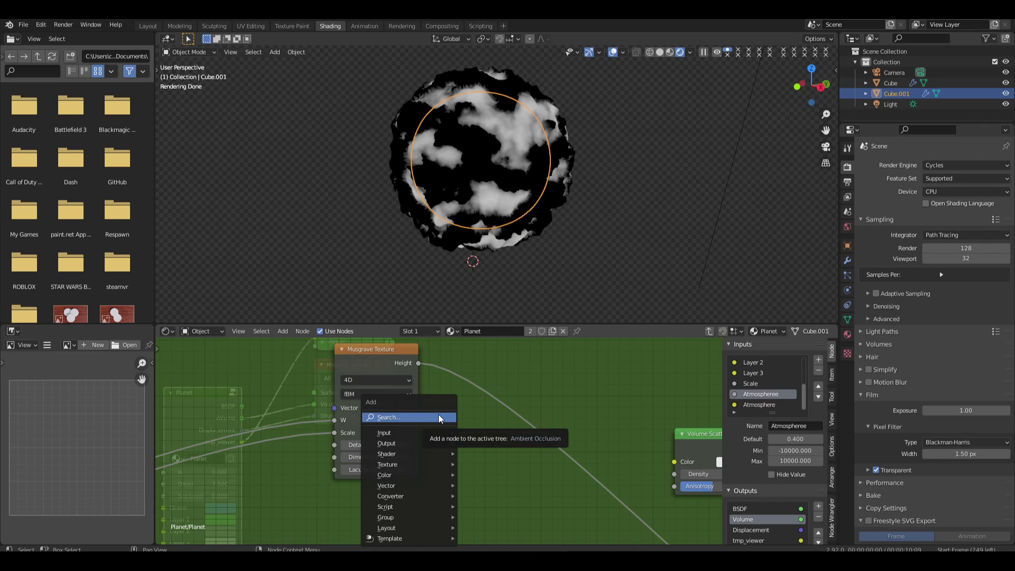
click(439, 417)
text(math)
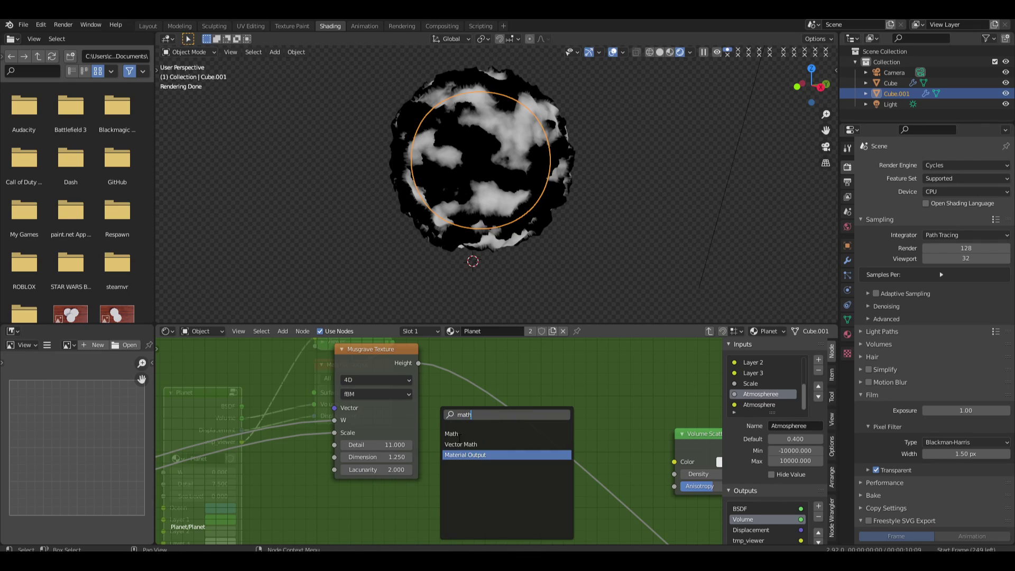
click(463, 434)
click(471, 370)
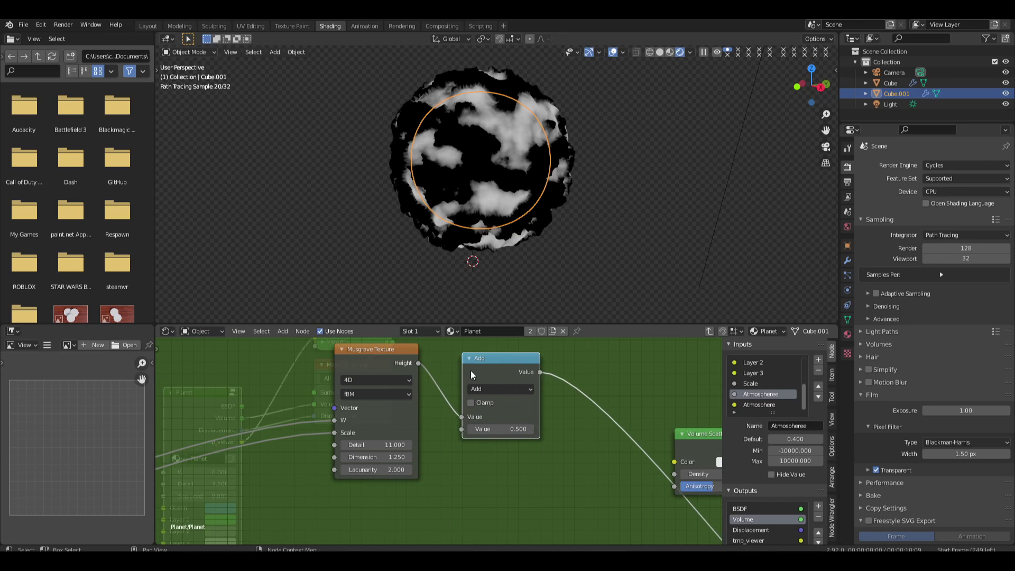
click(483, 389)
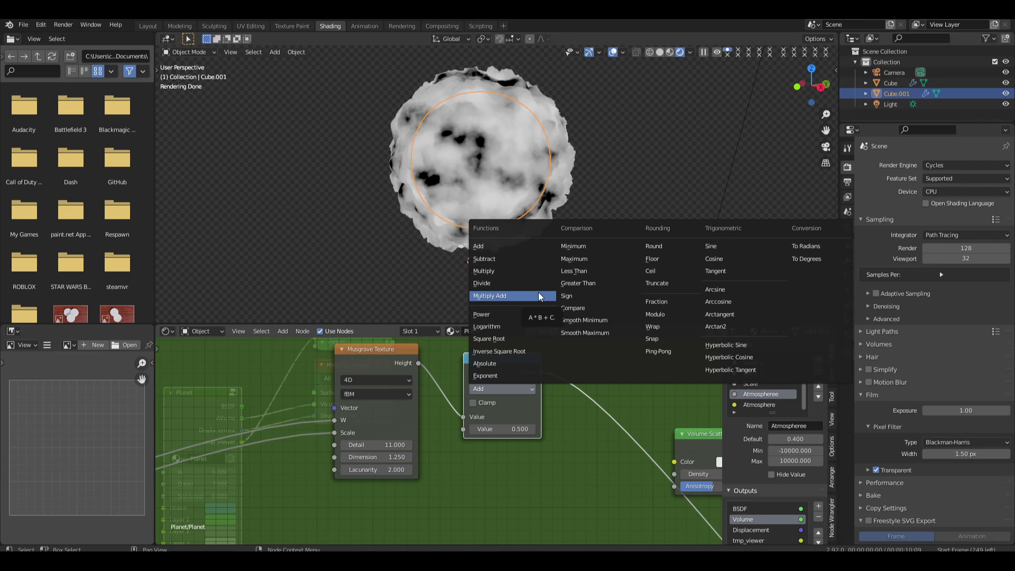
click(590, 283)
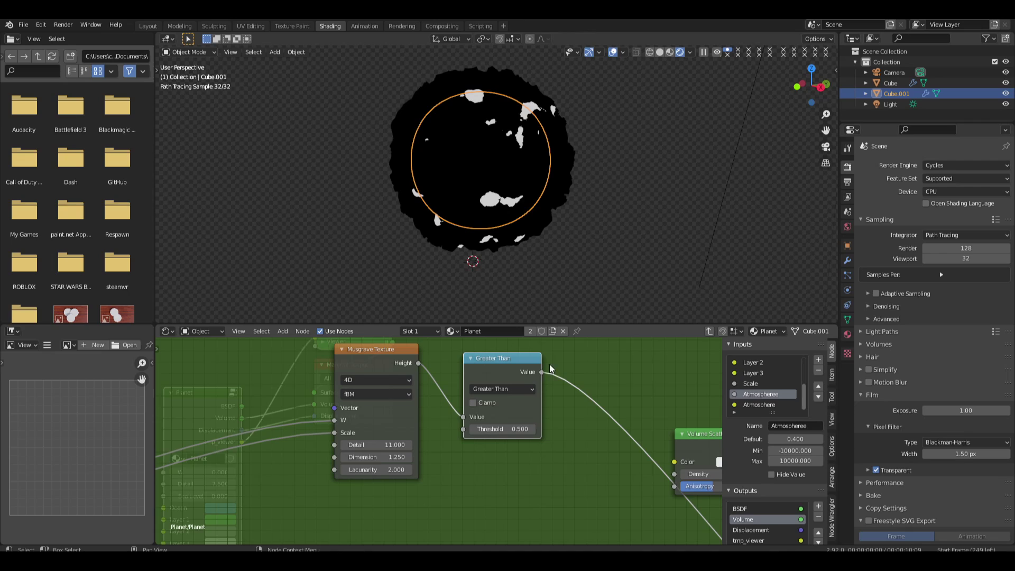
scroll(516, 442, up, 2)
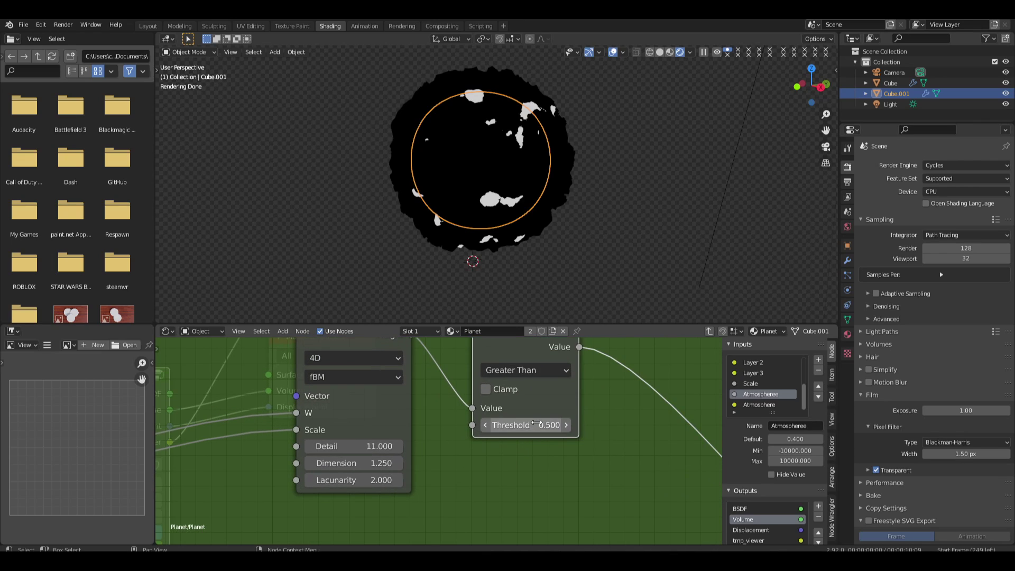
drag(529, 425, 502, 425)
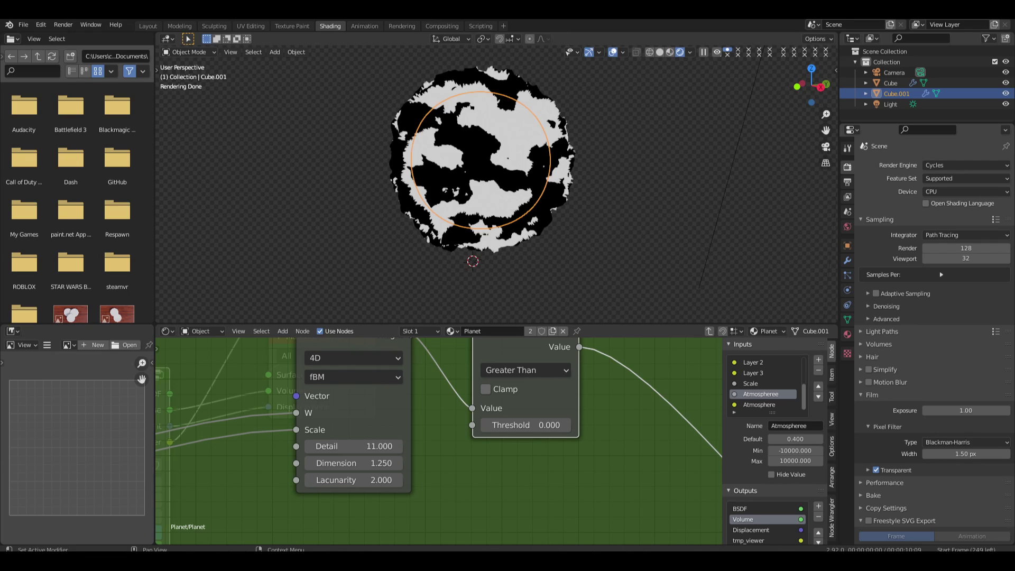
Expose the Greater Than node's Threshold as a Planet group input and name it Clouds
scroll(520, 436, down, 8)
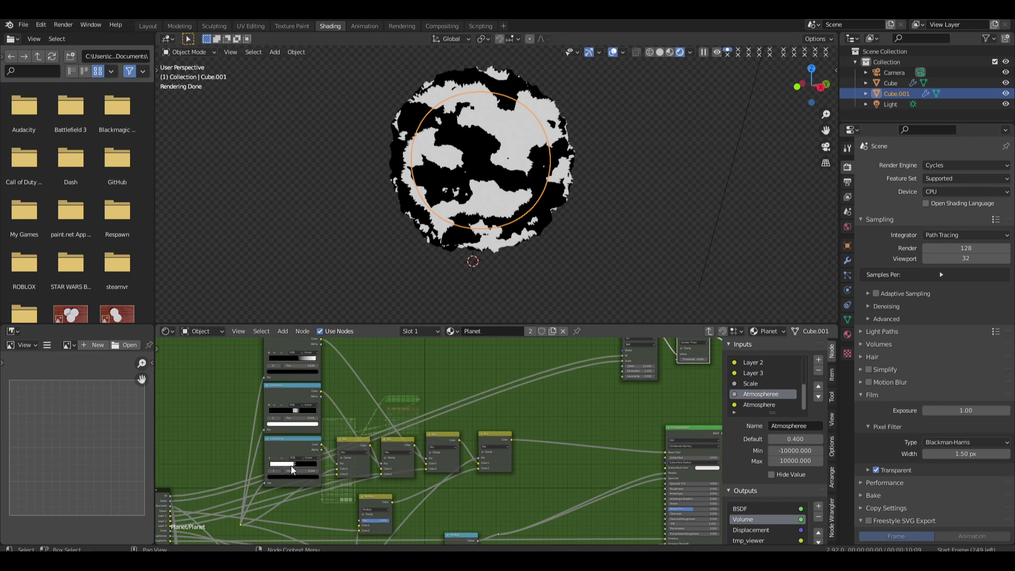
scroll(379, 450, down, 1)
middle_drag(378, 450, 245, 482)
drag(246, 486, 617, 352)
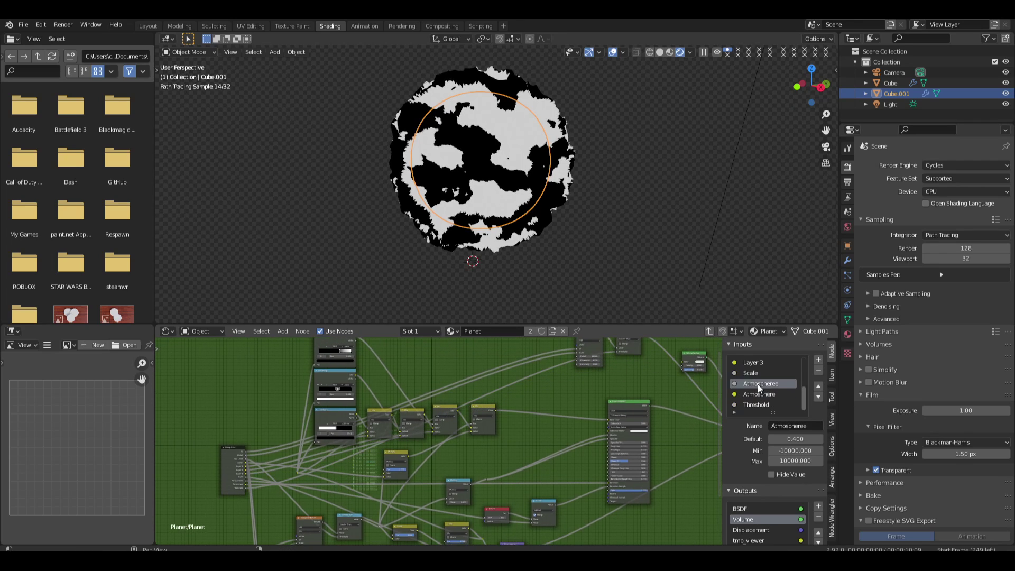
click(756, 405)
text(Clouds)
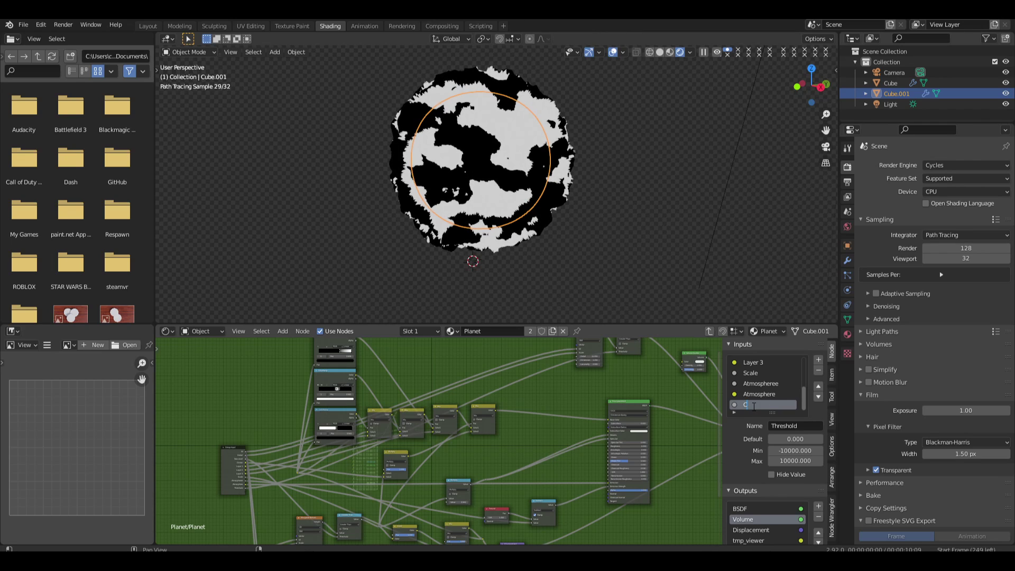
key(Return)
Insert a MixRGB node on the link leaving the Greater Than node
scroll(681, 468, up, 3)
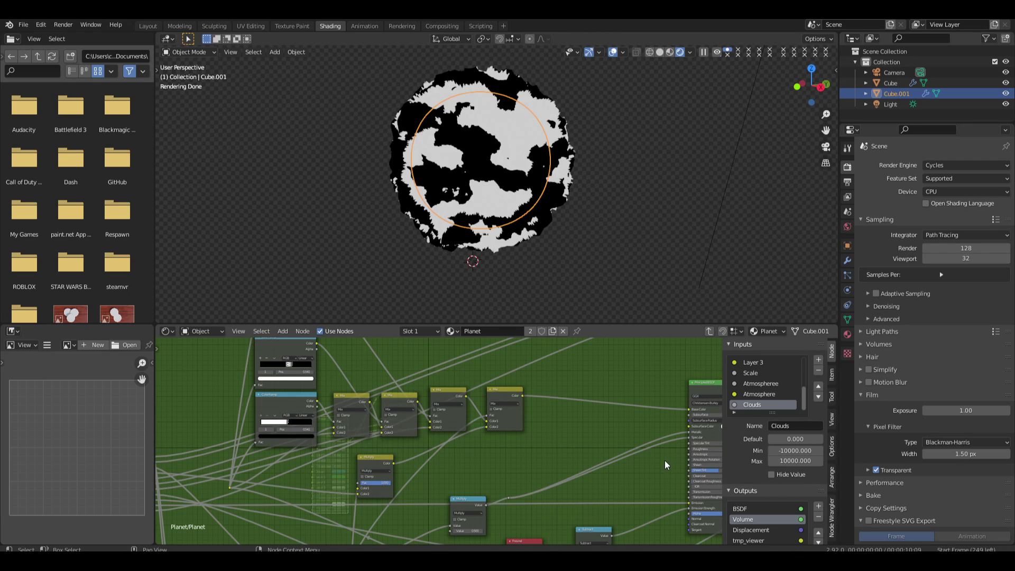
scroll(665, 460, up, 1)
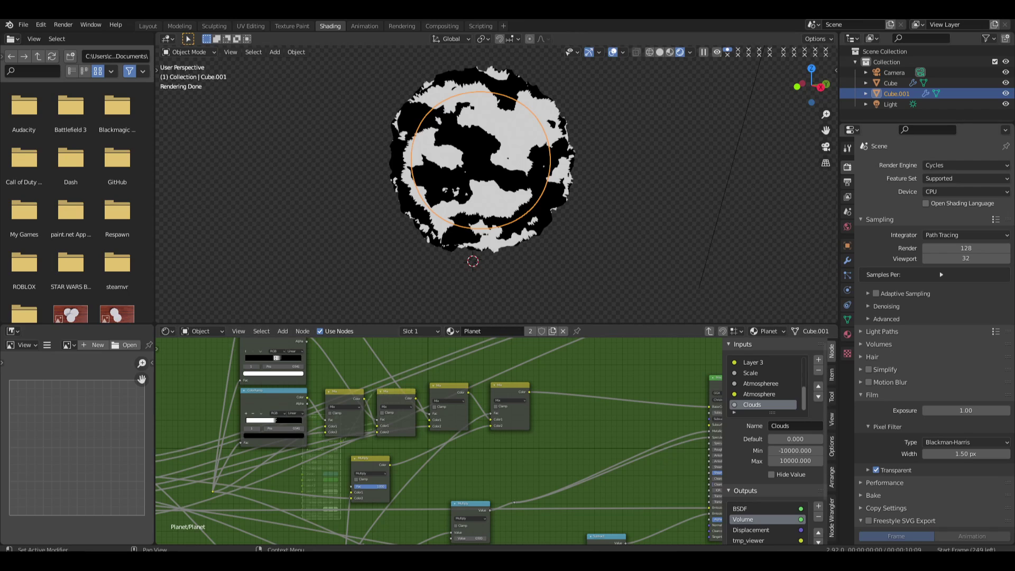
middle_drag(693, 359, 510, 470)
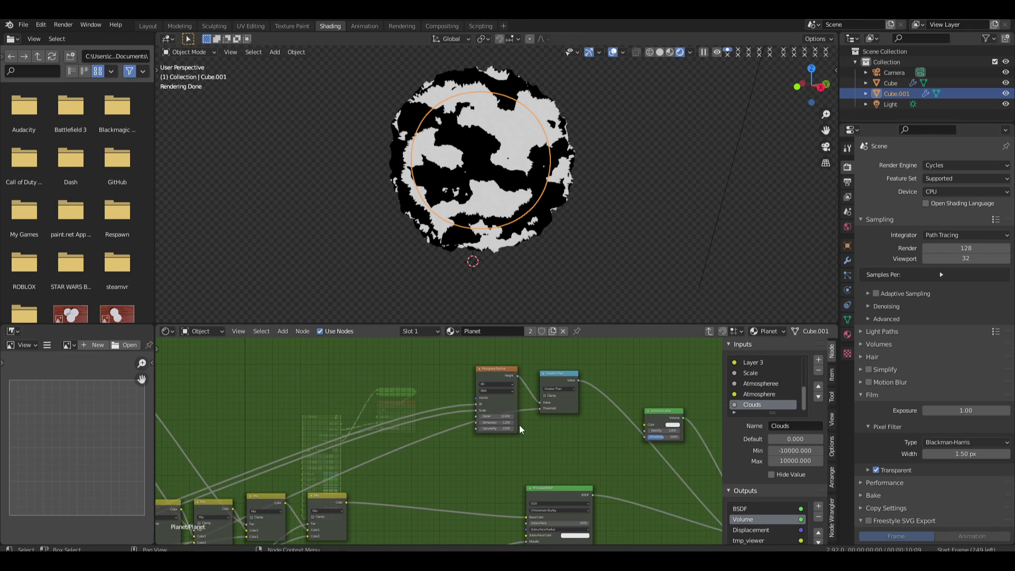
scroll(646, 356, up, 1)
key(shift+a)
key(Escape)
middle_drag(599, 395, 459, 426)
key(shift+a)
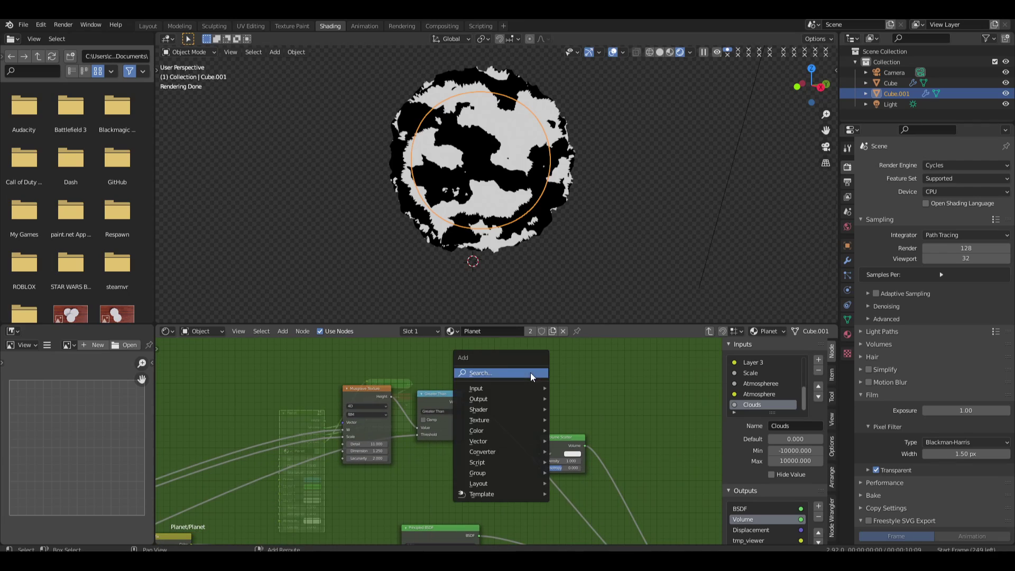
click(532, 373)
text(mix)
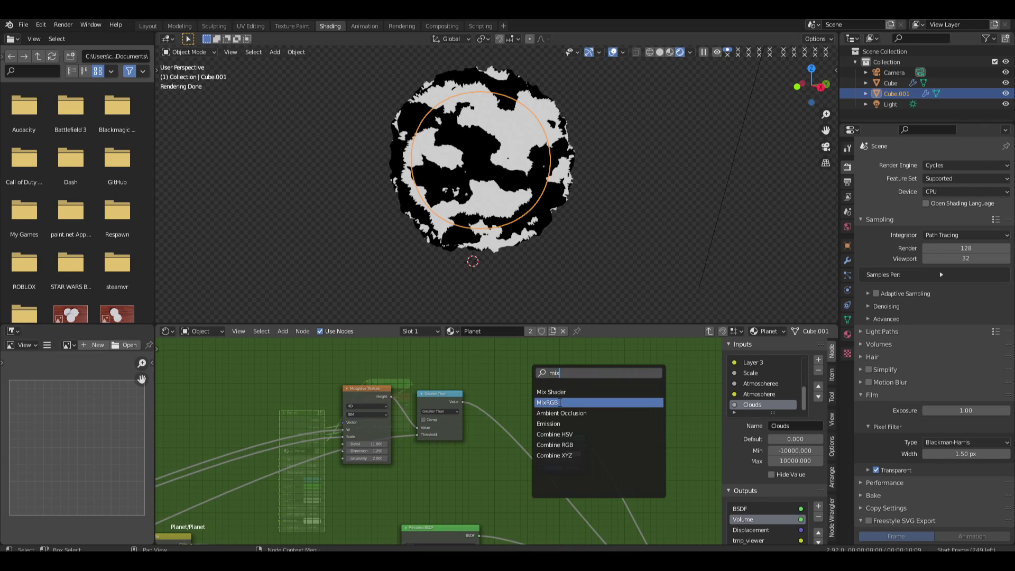
click(561, 403)
click(535, 405)
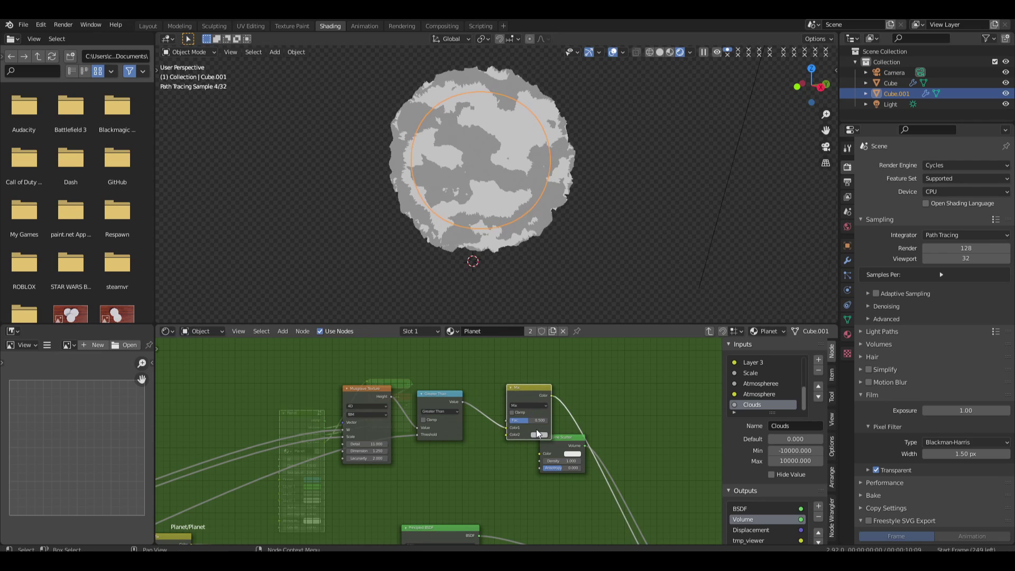
Expose the new MixRGB node's Color2 as a Planet group input and name it Clouds
scroll(441, 449, up, 5)
middle_drag(423, 524, 510, 458)
scroll(509, 458, down, 9)
scroll(510, 458, down, 4)
middle_drag(435, 471, 451, 440)
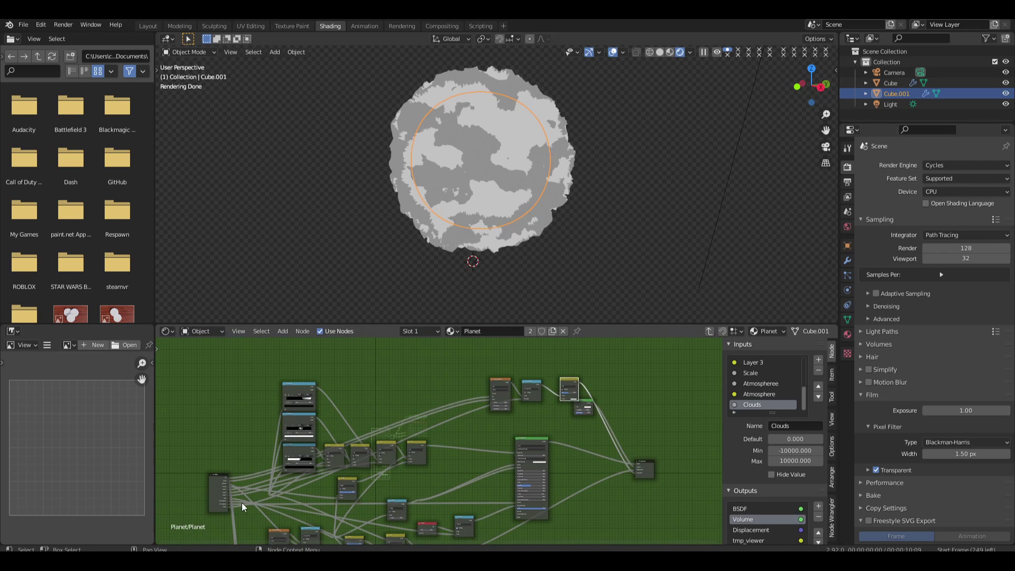
drag(226, 509, 559, 397)
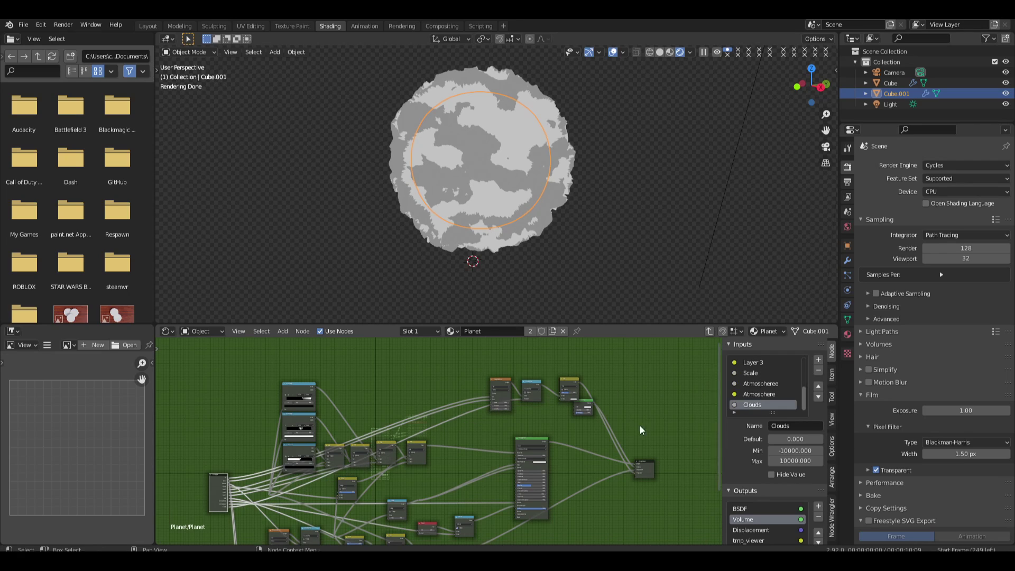
drag(233, 515, 560, 399)
click(232, 508)
scroll(538, 405, up, 6)
middle_drag(539, 406, 562, 405)
scroll(599, 384, up, 2)
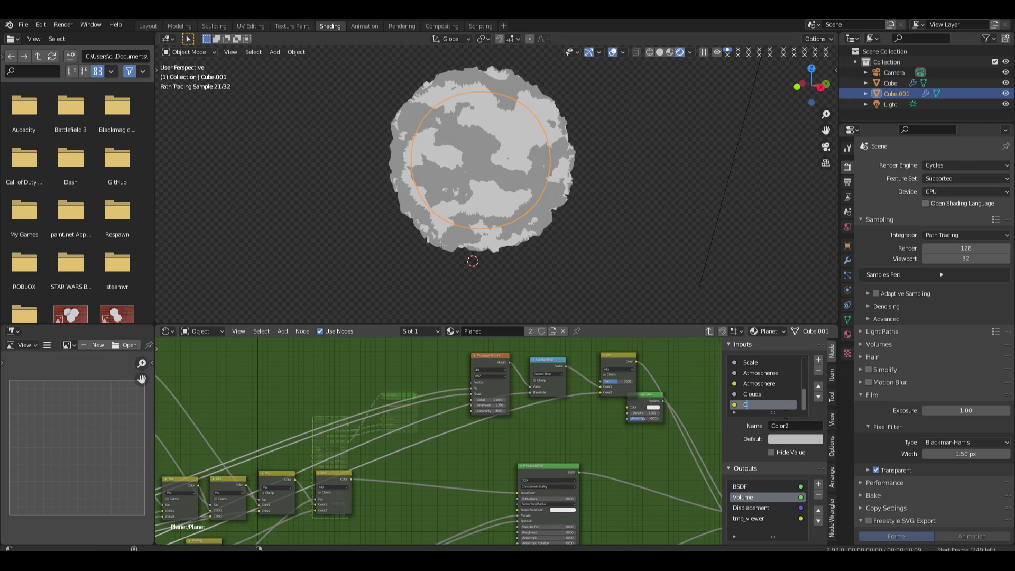
Switch the new MixRGB node to Multiply with a Fac of 1
scroll(559, 387, up, 7)
middle_drag(559, 387, 495, 439)
click(580, 405)
click(581, 408)
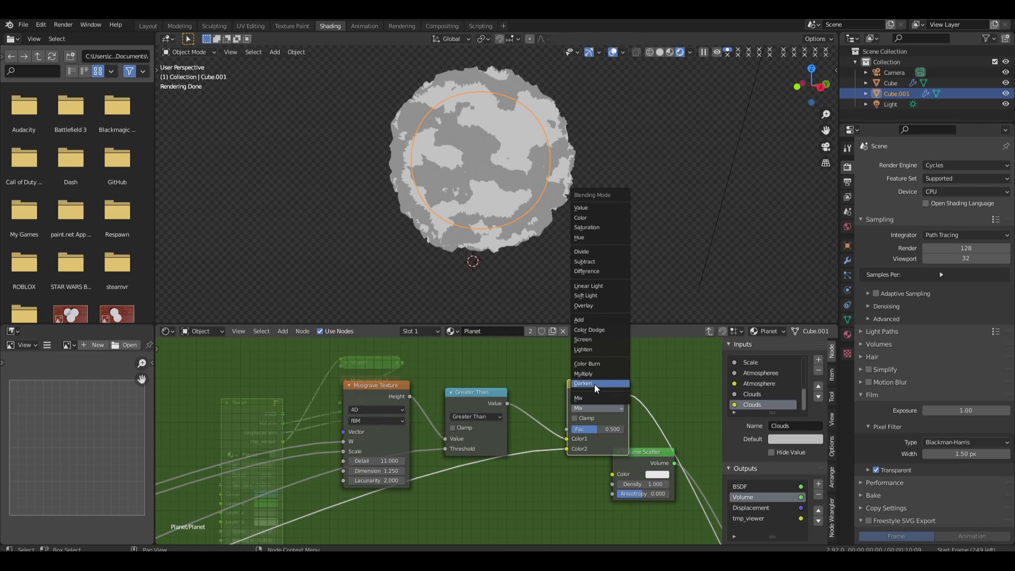
click(594, 384)
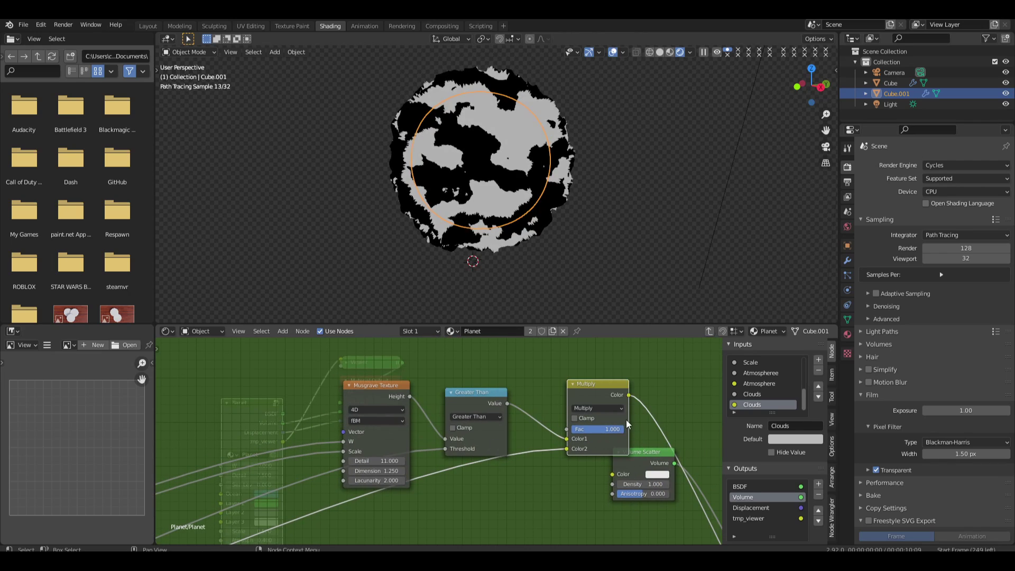
Outside the group, set the Planet node's Clouds value to 0 and its Clouds color to white
key(Tab)
click(408, 494)
drag(459, 408, 442, 428)
drag(406, 484, 477, 468)
double_click(406, 485)
text(0)
key(Return)
click(405, 493)
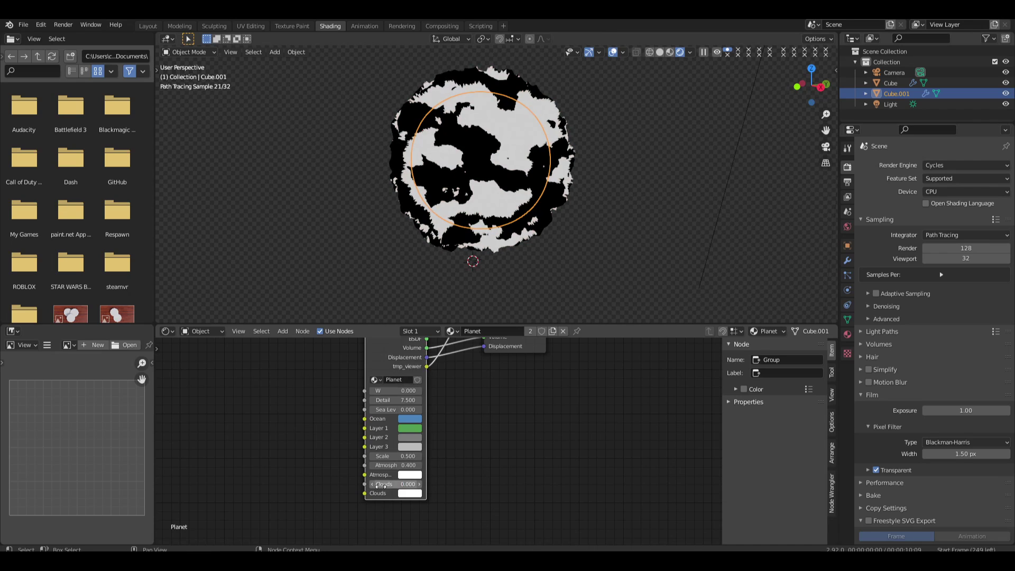
Inside the Planet group, move the Volume Scatter clear of the Multiply node and connect Multiply's Color output to its Color
key(Tab)
middle_drag(614, 375, 473, 366)
scroll(474, 366, down, 1)
drag(495, 439, 561, 426)
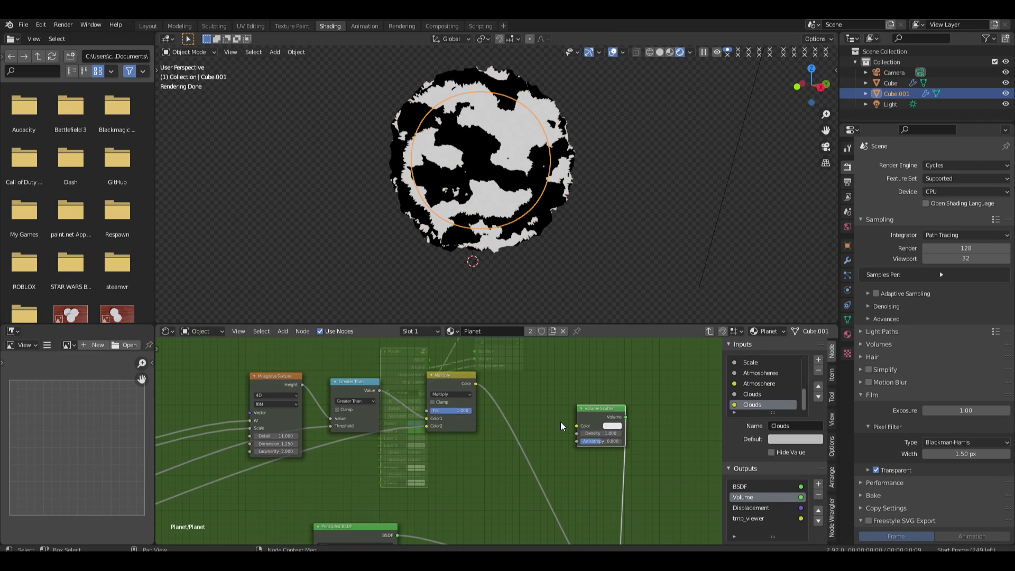
drag(476, 384, 579, 426)
Remove the tmp_viewer output from the Planet group and delete the Viewer node from the material
key(Tab)
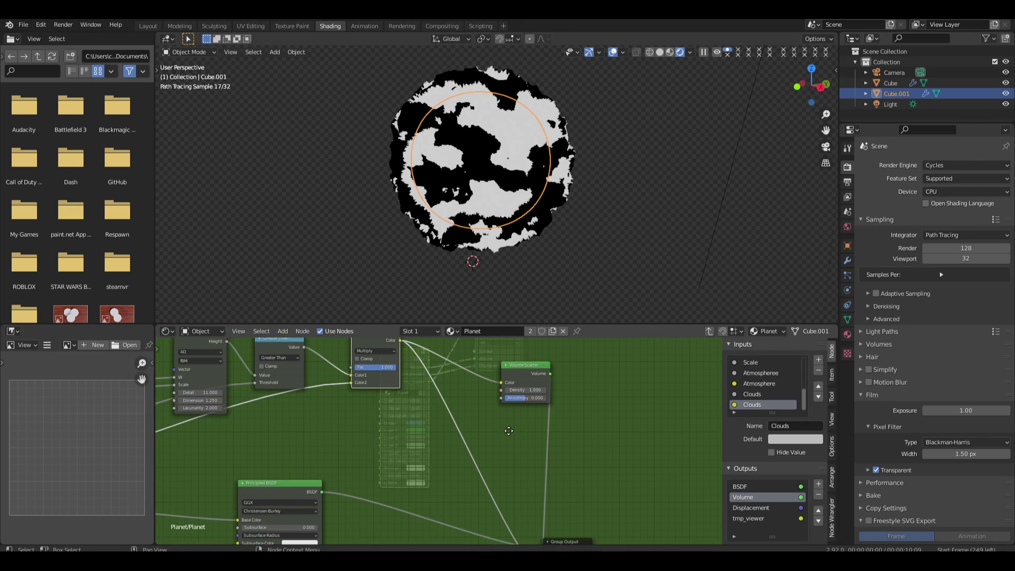
scroll(479, 415, up, 1)
middle_drag(472, 405, 460, 480)
drag(462, 392, 442, 440)
click(382, 431)
key(Tab)
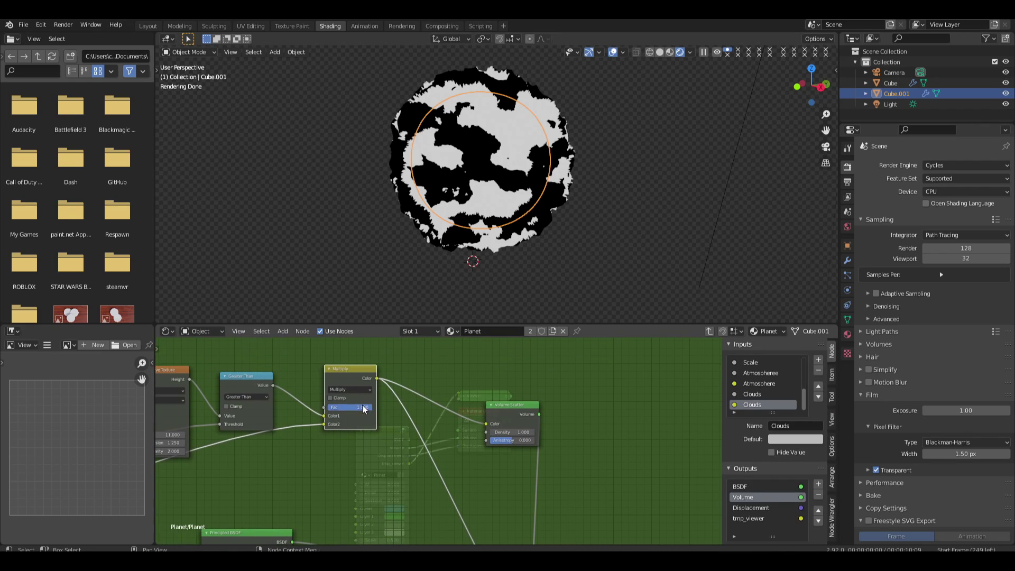
click(776, 518)
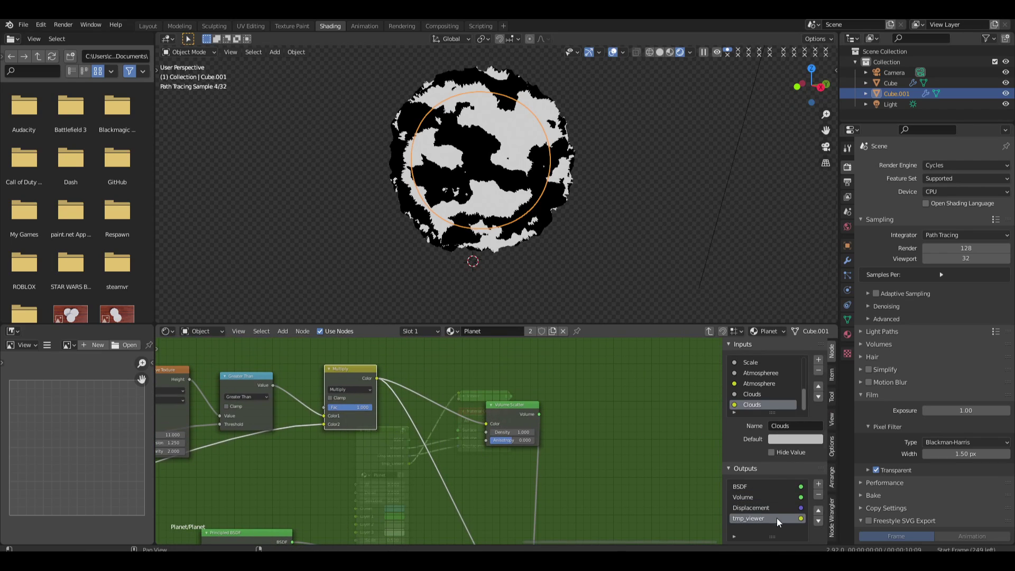
click(818, 495)
key(Tab)
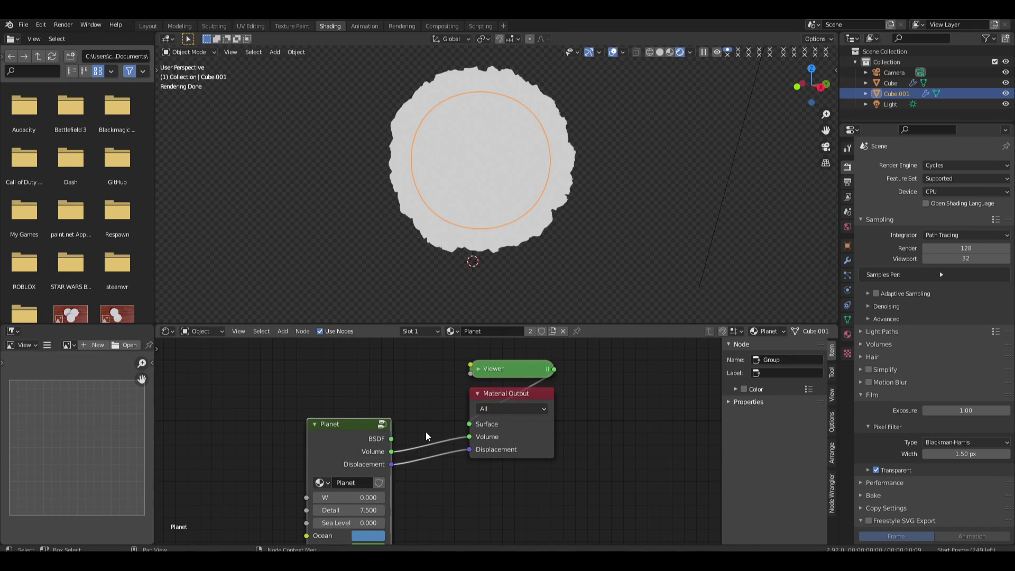
click(499, 368)
key(x)
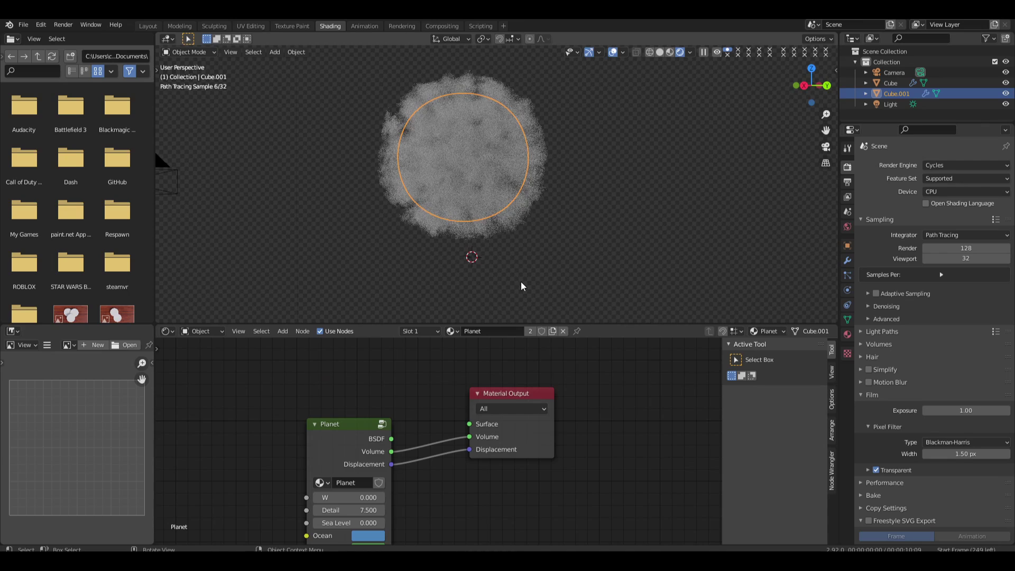
click(892, 84)
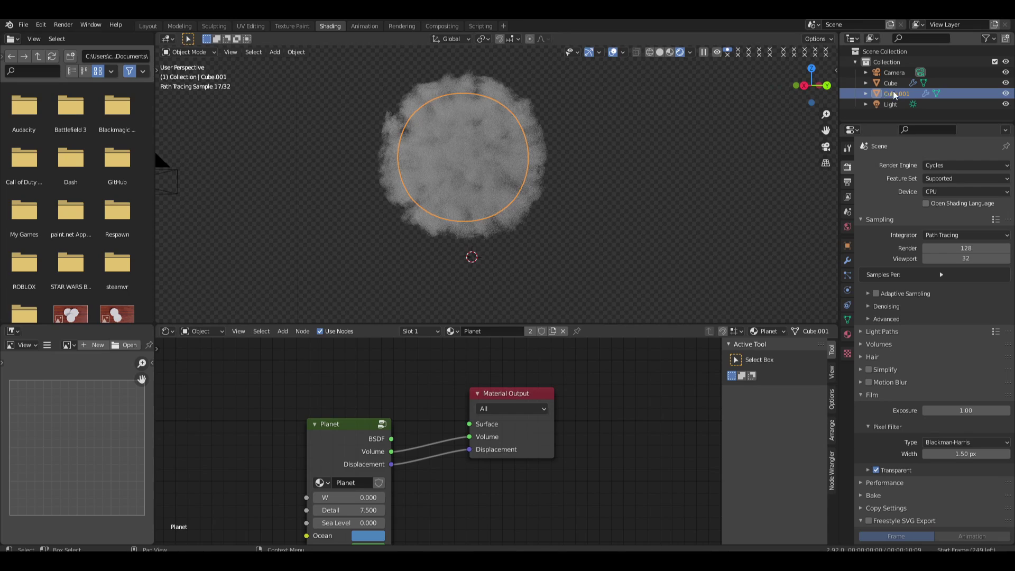
middle_drag(423, 393, 469, 409)
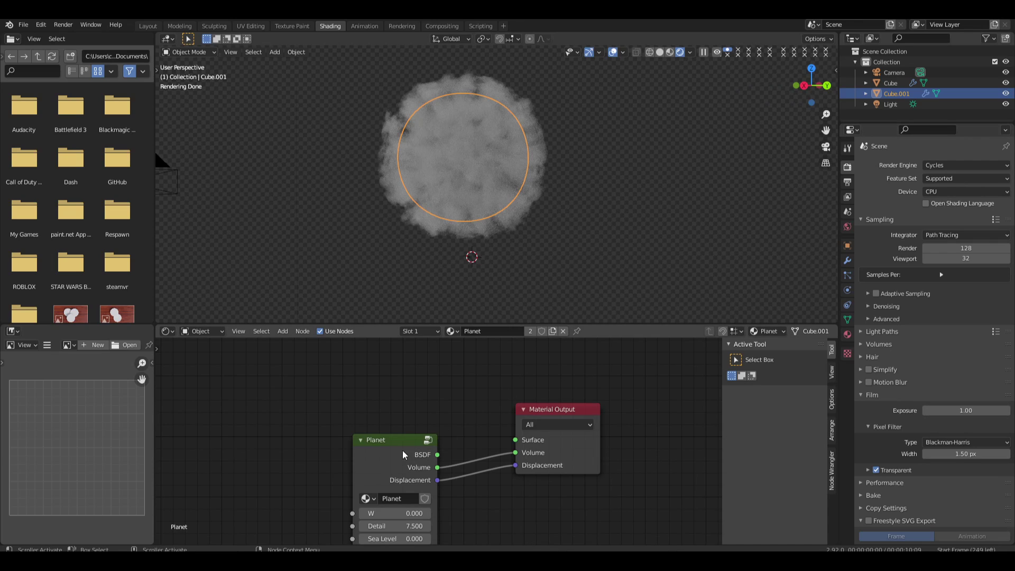
key(Tab)
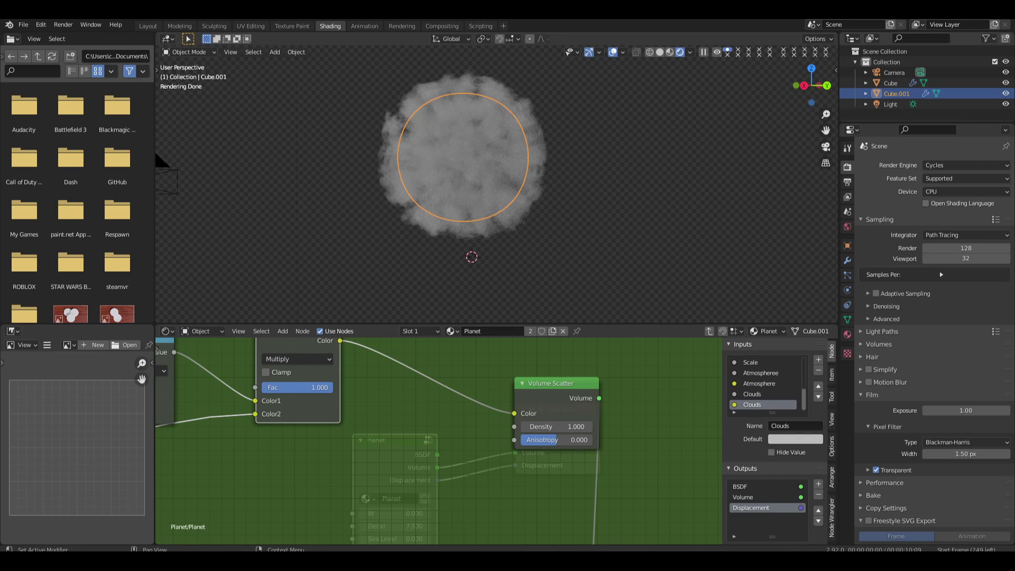
middle_drag(576, 223, 671, 246)
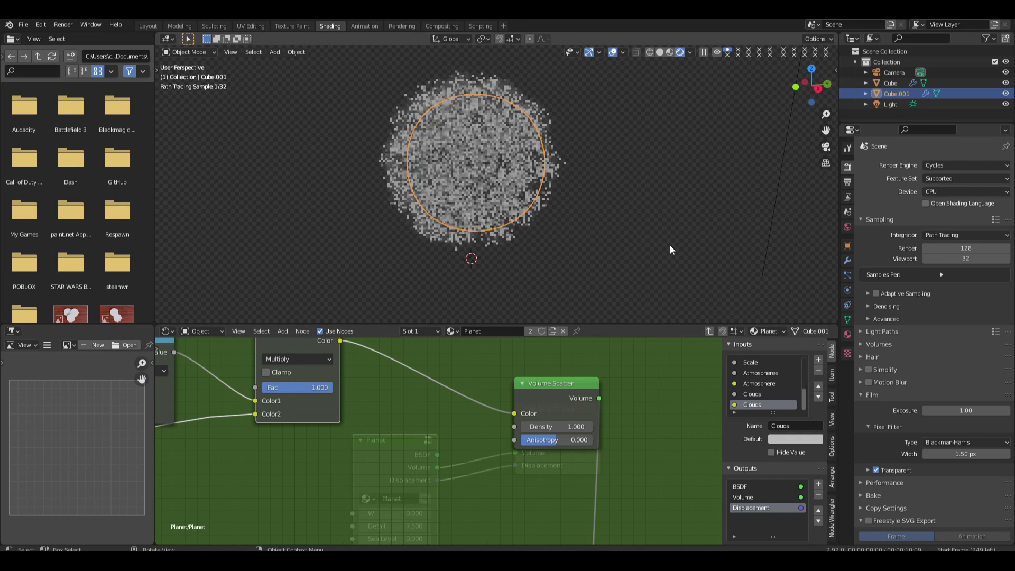
click(512, 141)
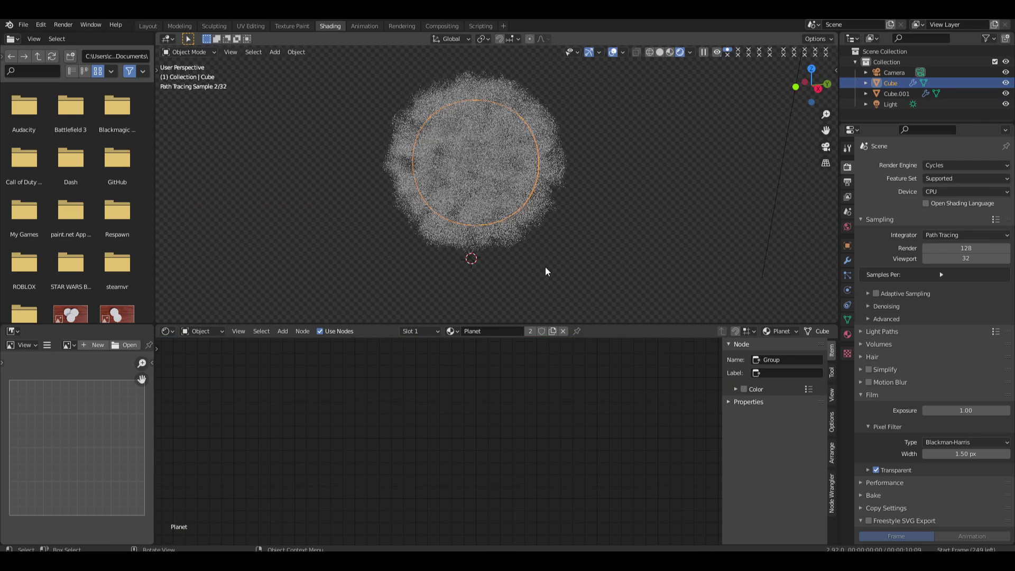
click(891, 94)
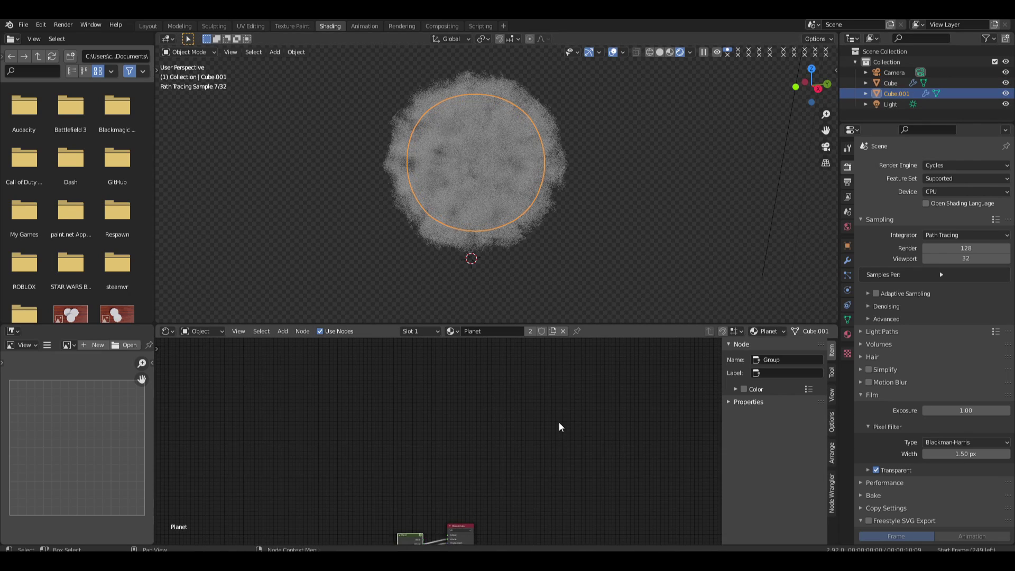
key(Home)
On the inner sphere Cube, disconnect the Planet node's Volume output from the Material Output and connect BSDF to Surface
click(891, 84)
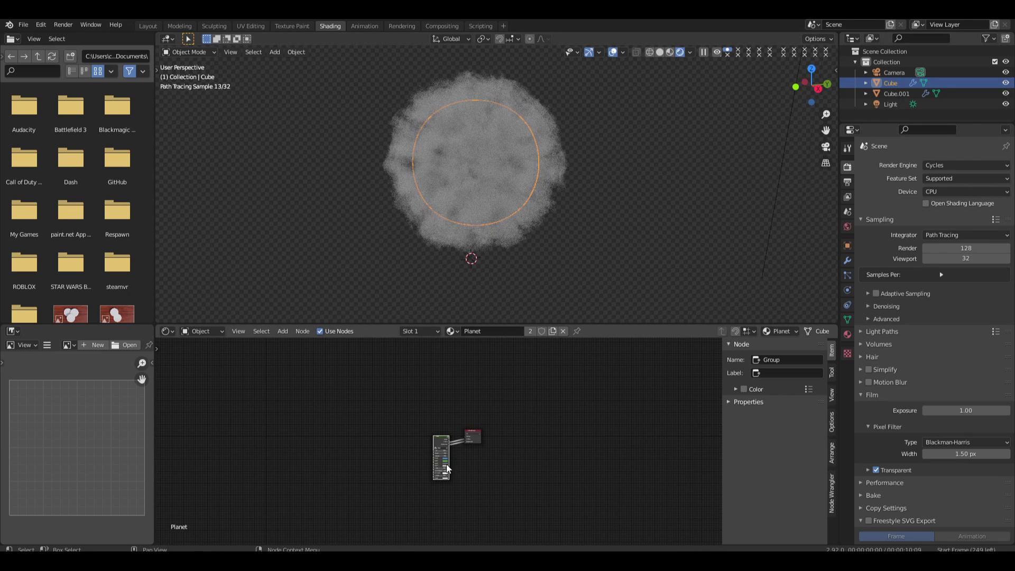
scroll(447, 465, up, 12)
mouse_move(562, 433)
mouse_down()
mouse_move(495, 444)
mouse_move(560, 420)
mouse_up()
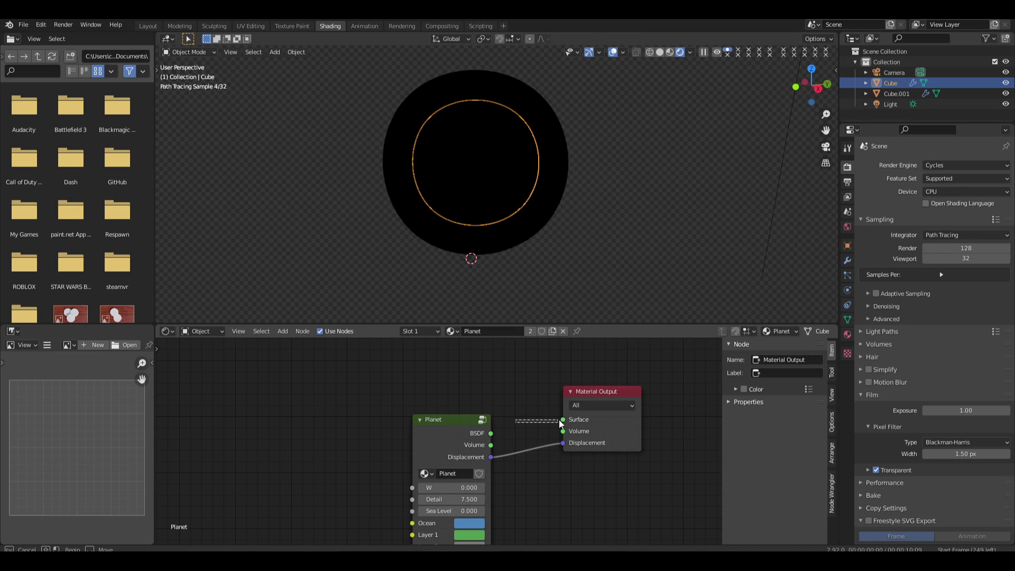
drag(491, 433, 563, 418)
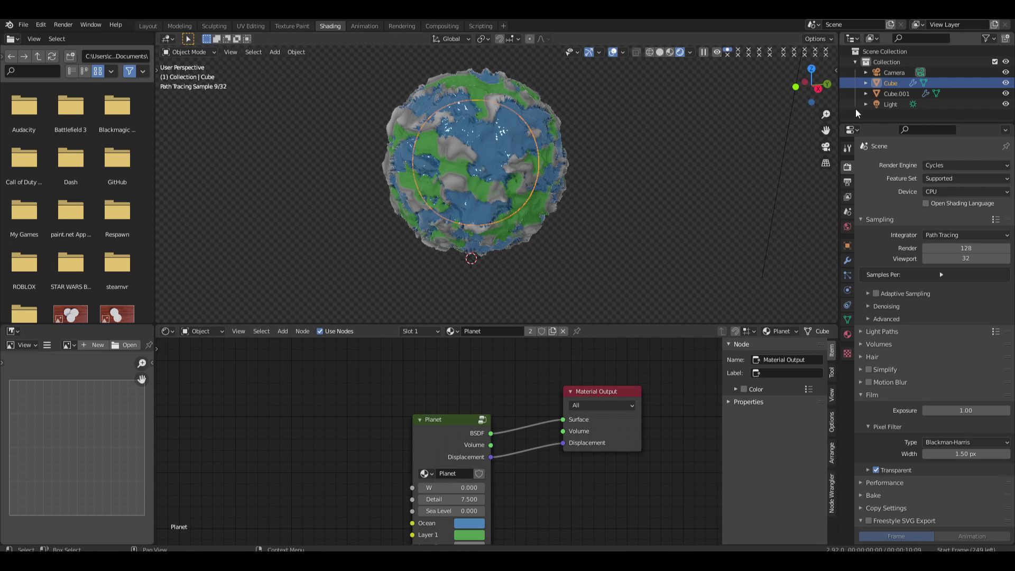
Give Cube.001 its own copy of the material named Clouds, and feed Planet's Volume output into the Material Output instead of BSDF
click(894, 94)
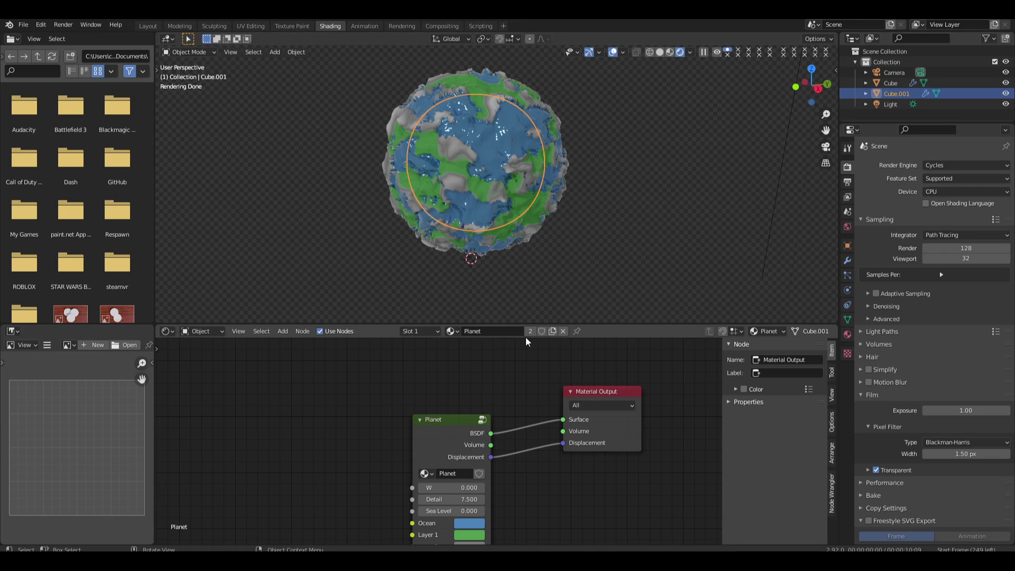
double_click(502, 331)
text(Clouds)
key(Return)
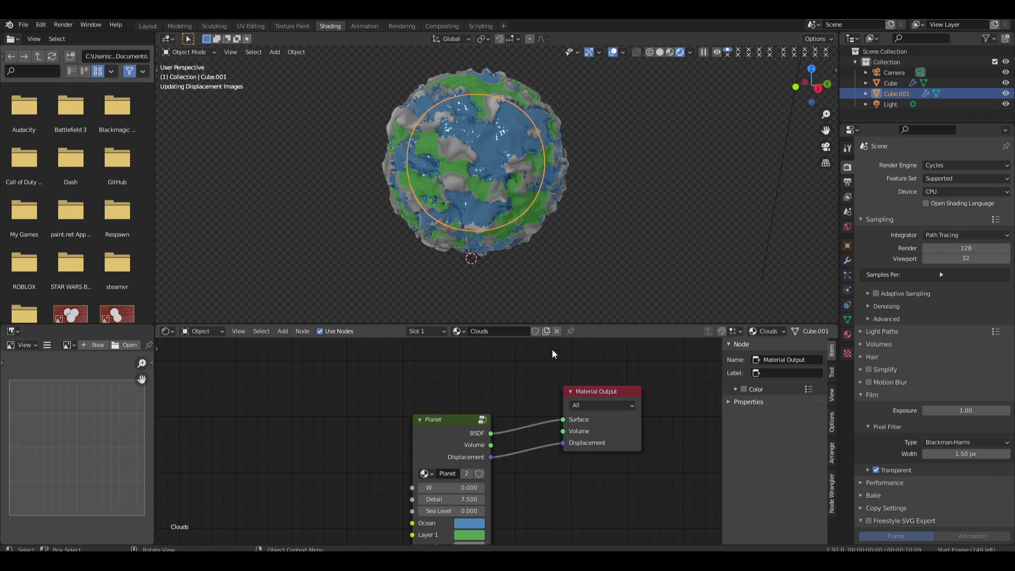
mouse_move(563, 419)
mouse_down()
mouse_move(535, 422)
mouse_move(557, 421)
mouse_move(506, 443)
mouse_move(573, 430)
mouse_up()
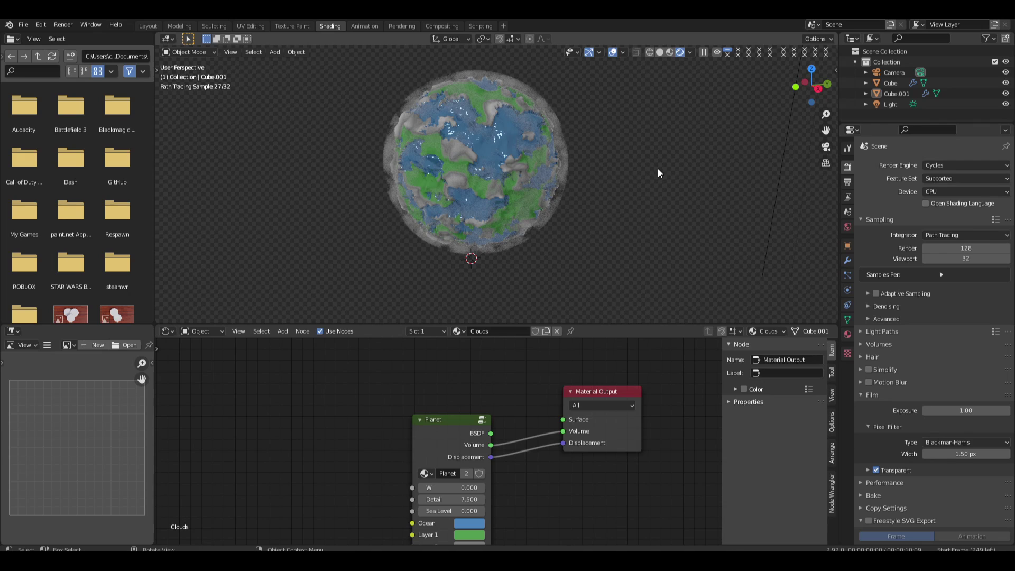
Play the animation briefly to check the cloud shell around the planet
middle_drag(658, 168, 644, 143)
click(454, 423)
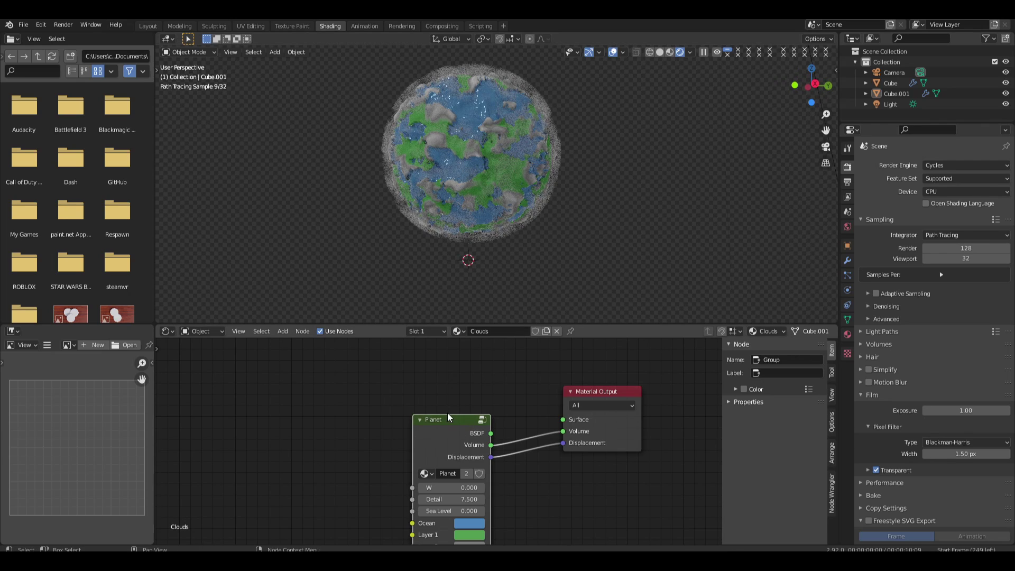
key(space)
key(space)
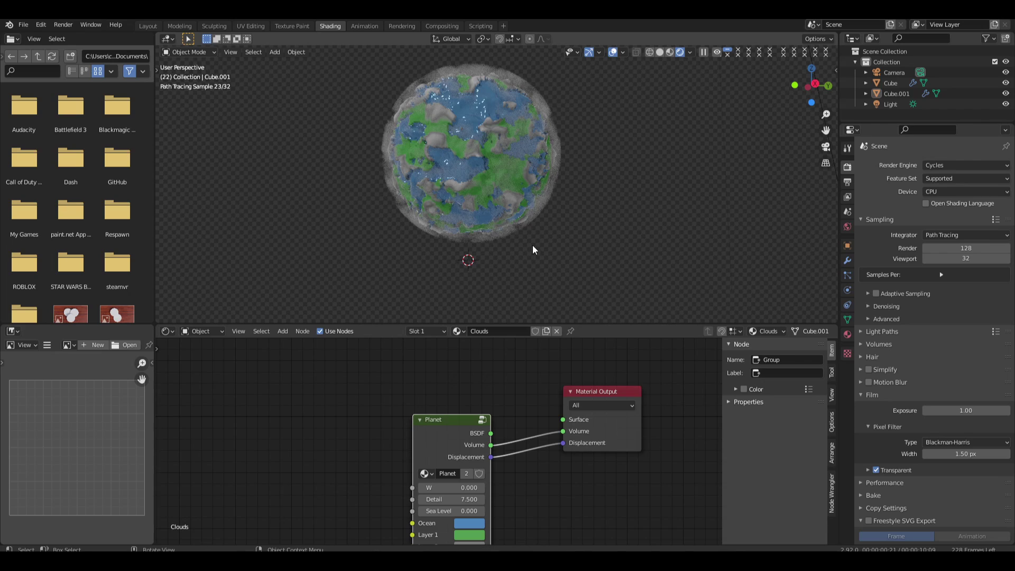
Inside the Planet group, add Texture Coordinate and Mapping nodes to the clouds' Musgrave Texture and position them clear of it
key(Tab)
middle_drag(313, 411, 567, 468)
scroll(441, 440, down, 3)
middle_drag(341, 419, 470, 400)
drag(450, 393, 443, 347)
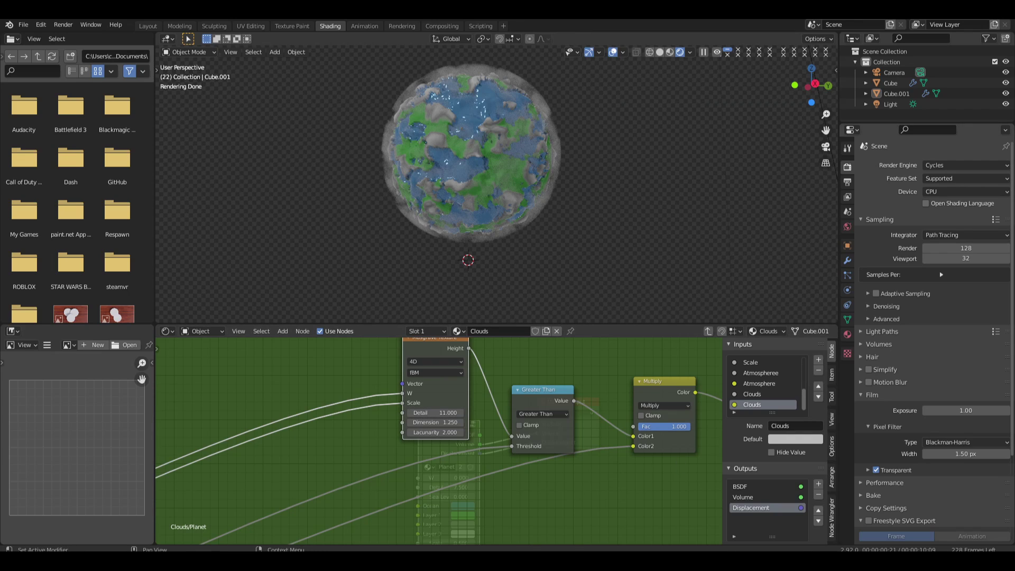
scroll(421, 435, down, 1)
mouse_move(427, 407)
middle_down()
mouse_move(490, 435)
mouse_move(529, 425)
middle_up()
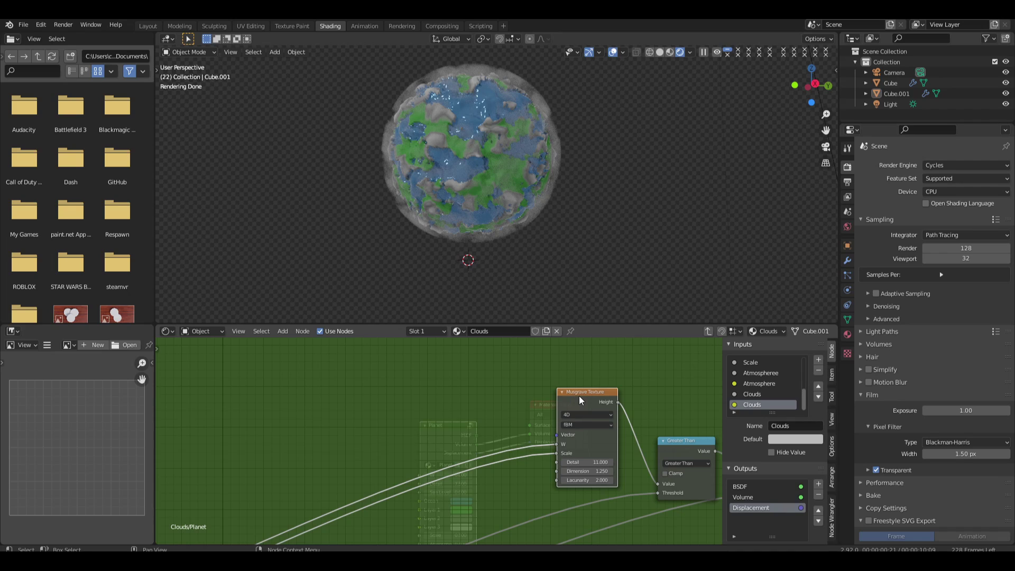
key(ctrl+t)
key(g)
click(518, 390)
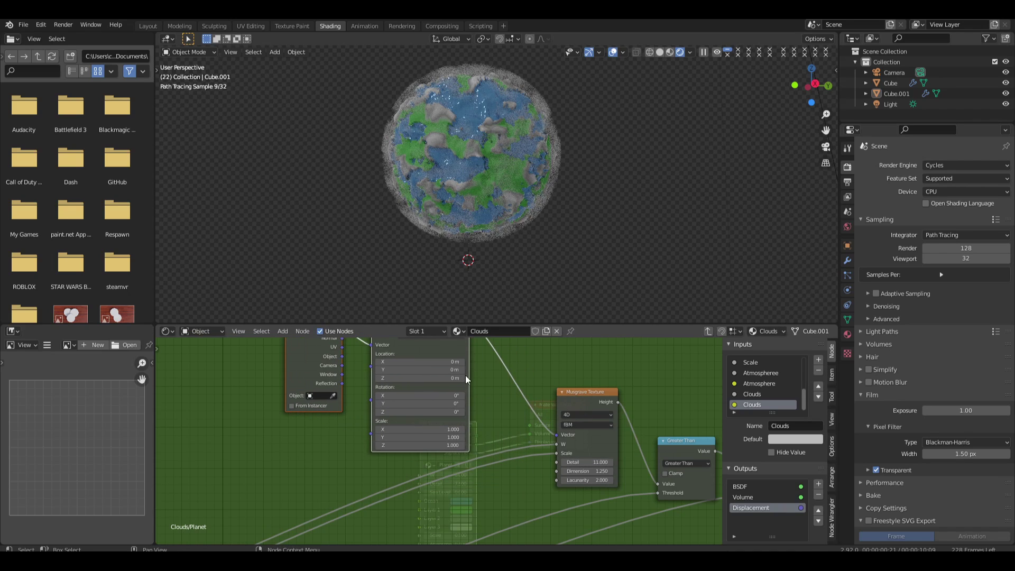
click(443, 363)
text(#fram)
key(Return)
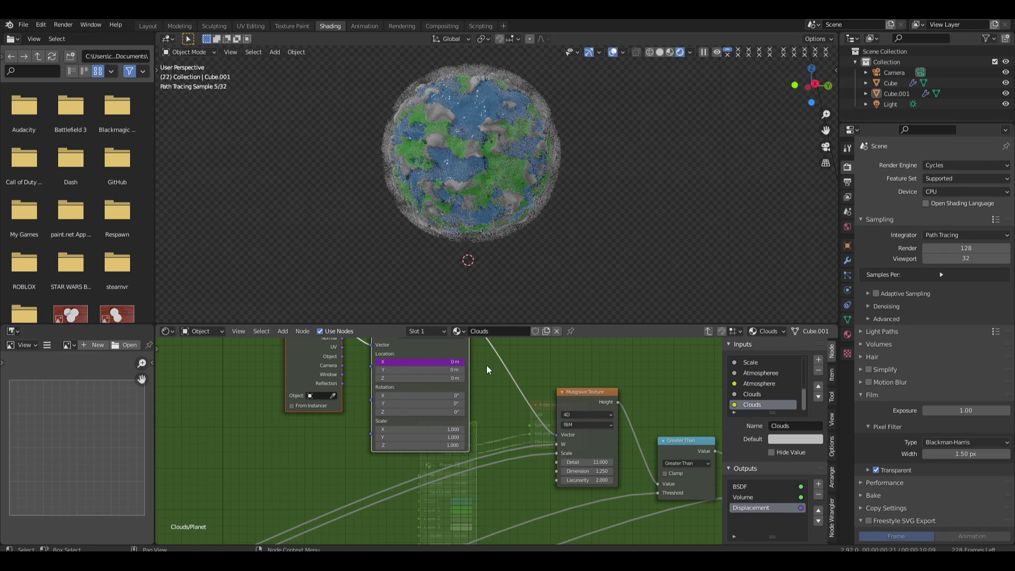
right_click(436, 363)
right_click(402, 362)
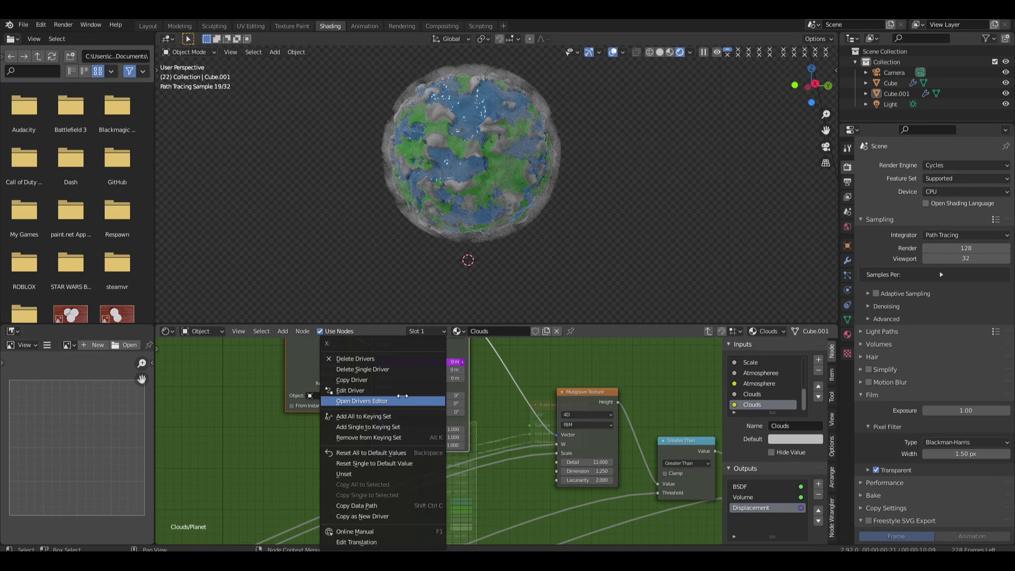
click(391, 359)
Drive the Mapping node's Location X with #frame and play the animation briefly to test the cloud motion
click(418, 362)
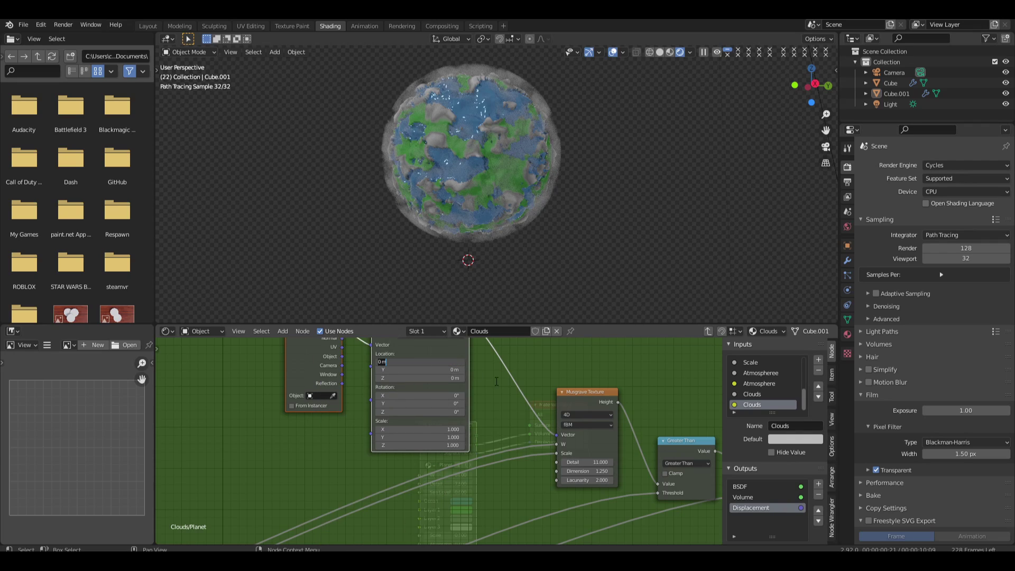
text(#frame)
key(Return)
key(space)
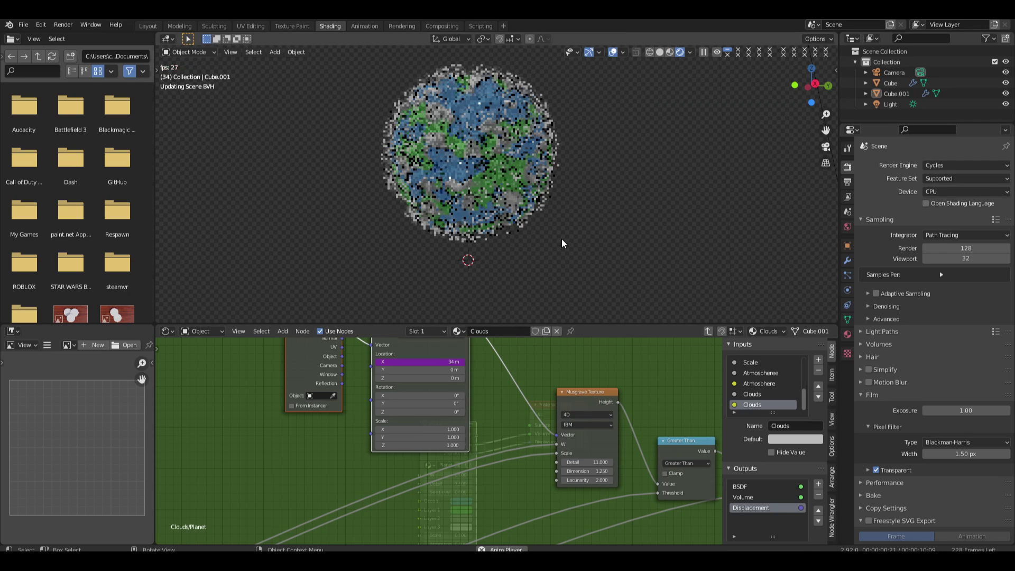
key(space)
Change the Location X driver expression to frame / 100 and play the animation to check the slower motion
key(Up)
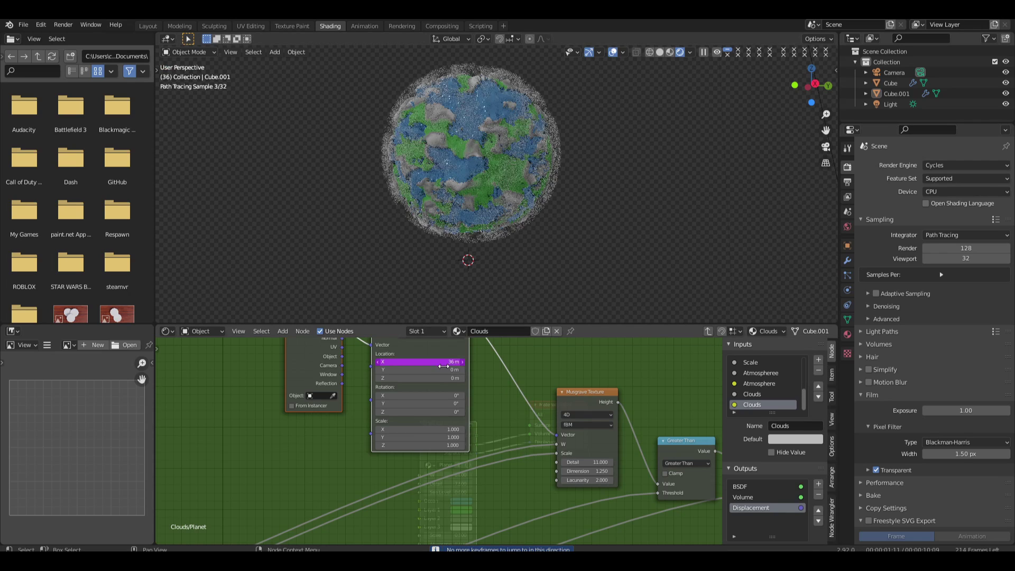
text(/ 100)
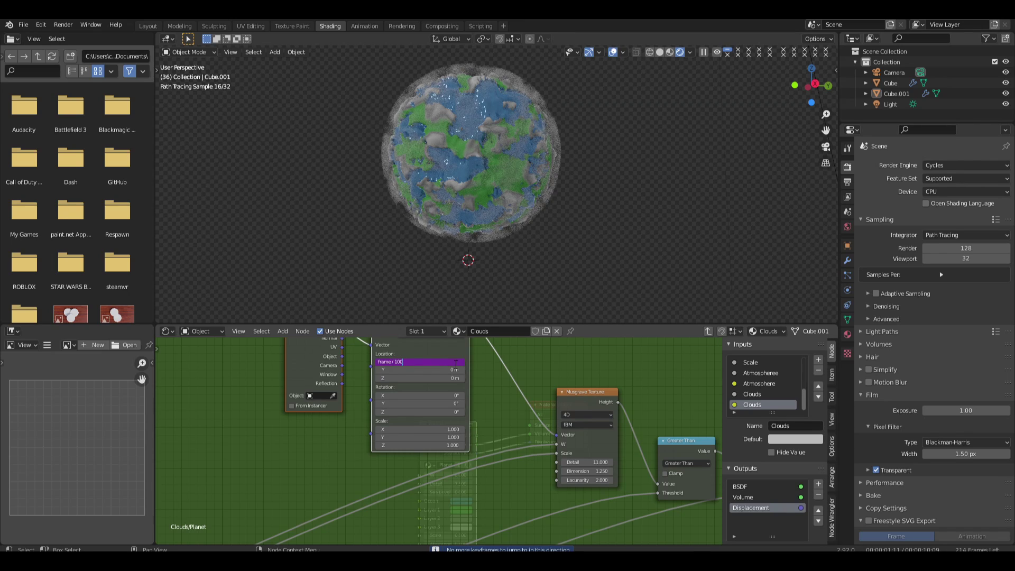
text(')
key(Return)
double_click(457, 364)
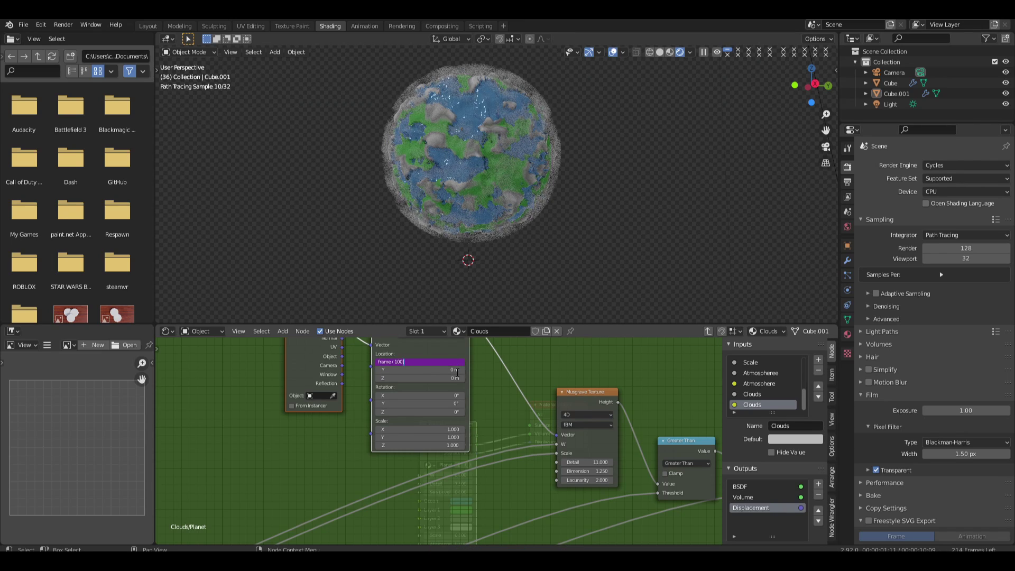
key(Return)
key(space)
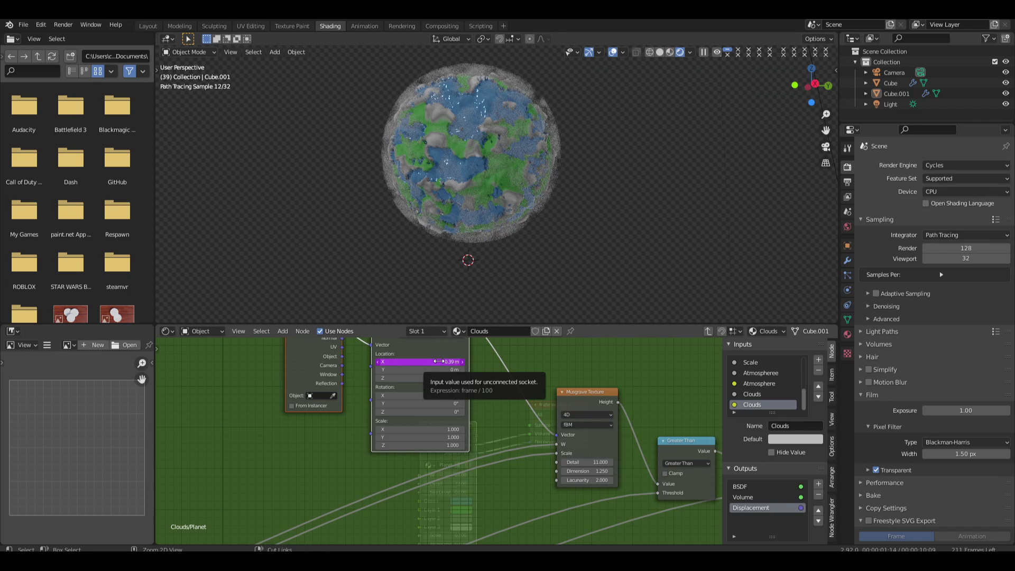
key(ctrl+c)
key(ctrl+v)
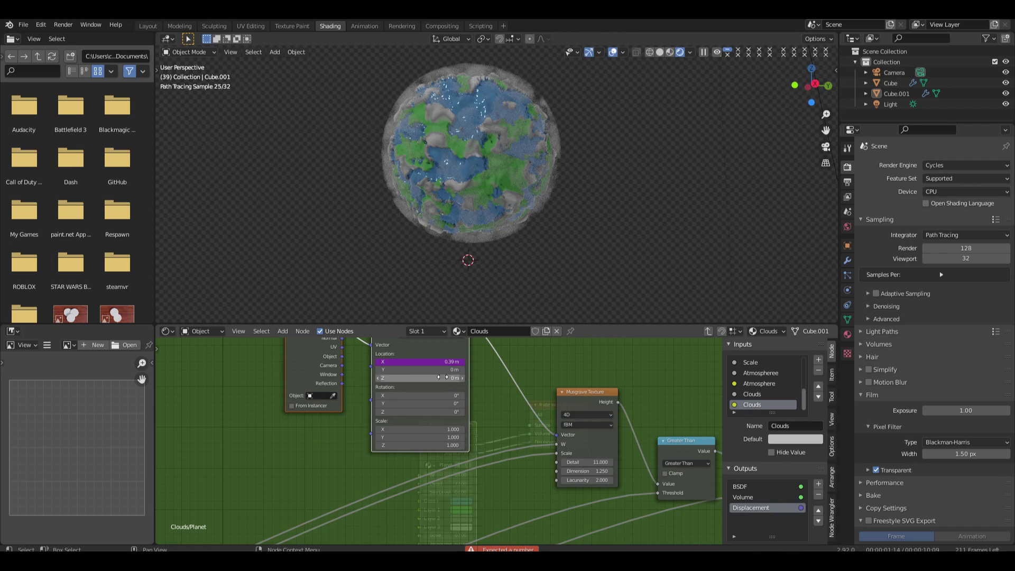
click(443, 370)
key(Return)
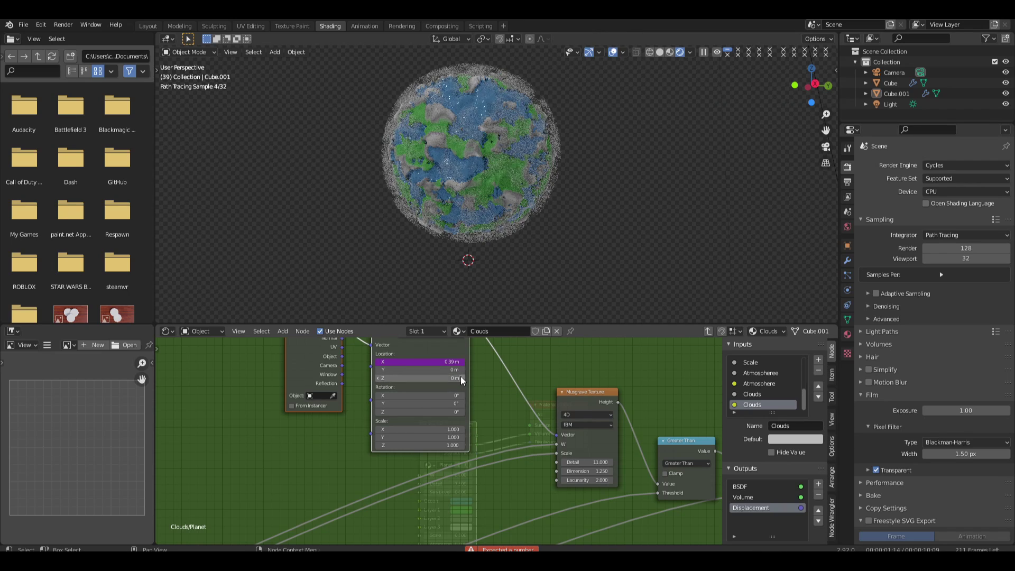
Drive the Mapping node's Location Y with #frame / 100
click(448, 370)
text(#frame / 100)
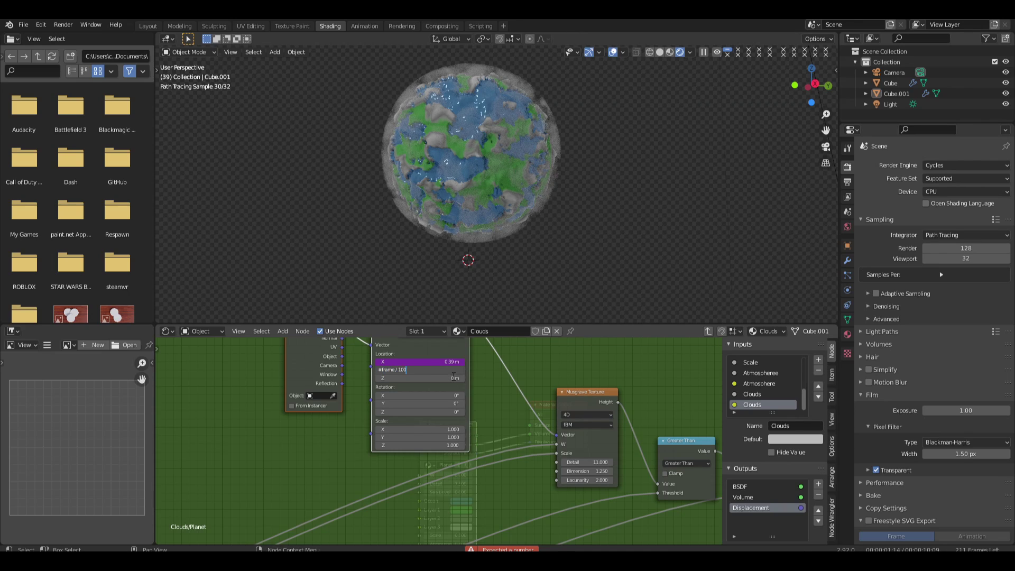
key(Return)
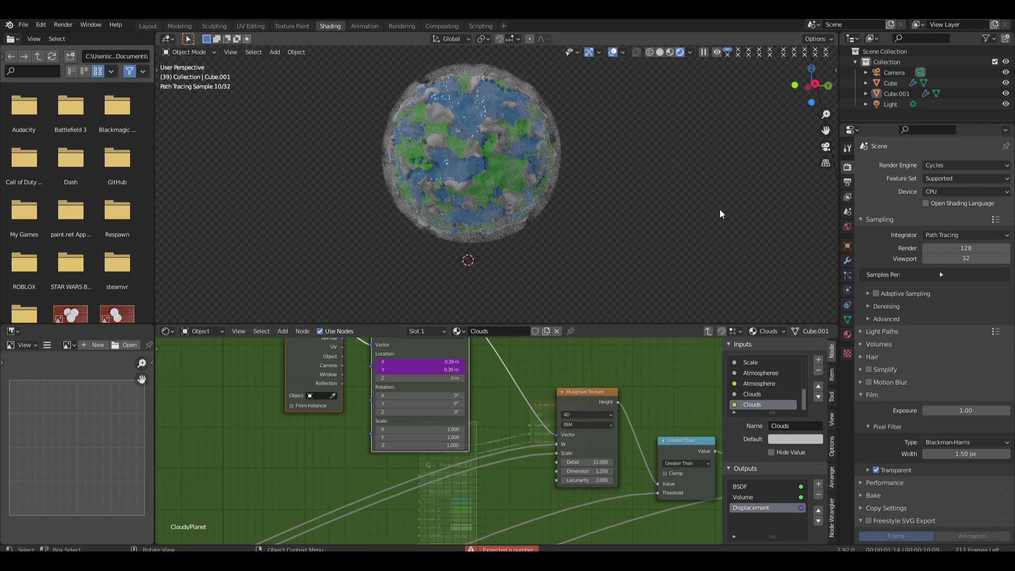
Step the animation backwards through the frames and return it to frame 0
key(Left)
key(Left)
key(Left)
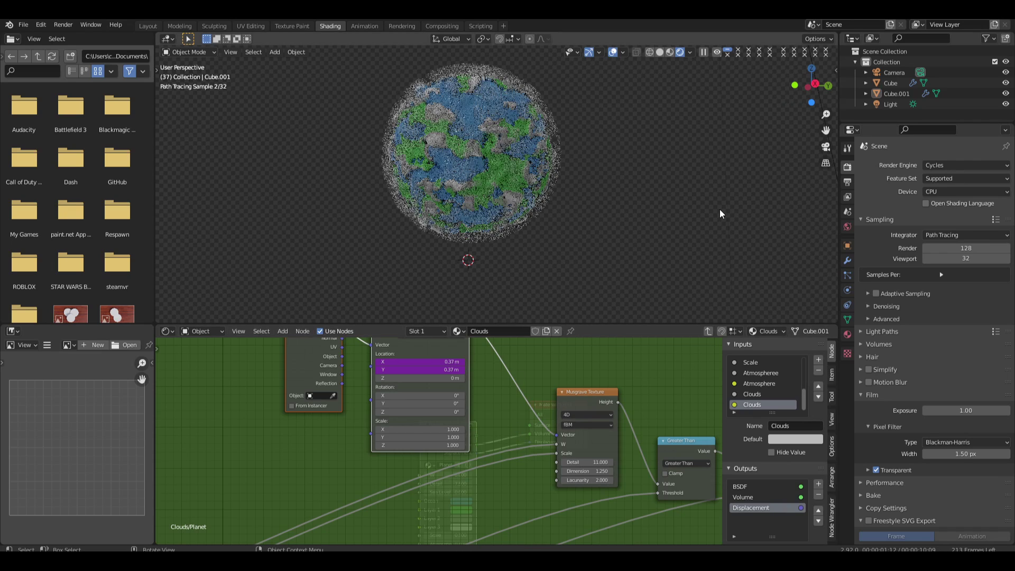
key(Left)
key(Left)
key(Left)
key(Left)
key(Left)
key(Left)
key(Left)
key(Left)
key(Left)
key(Left)
key(Left)
key(Left)
key(Left)
key(Left)
key(Left)
key(Left)
key(Left)
key(Left)
key(Left)
key(Left)
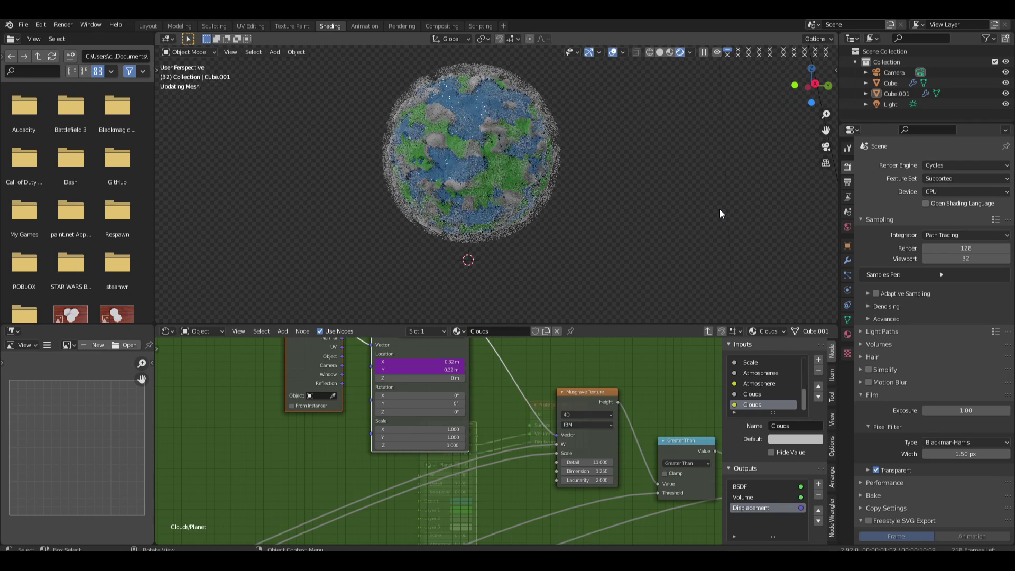
key(shift+Left)
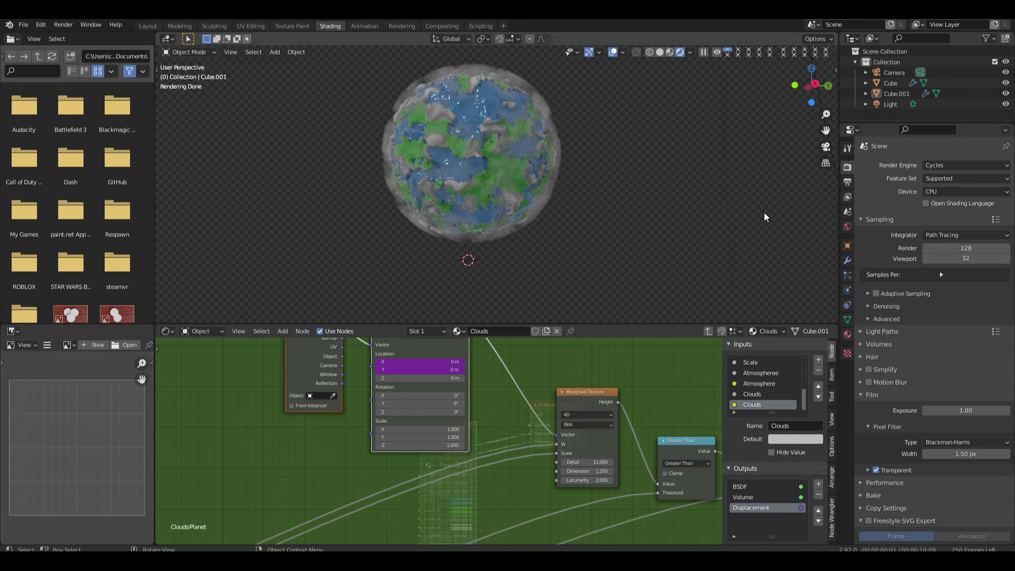
View the planet from another side and save the Blender file
middle_drag(527, 394, 492, 403)
scroll(572, 445, down, 2)
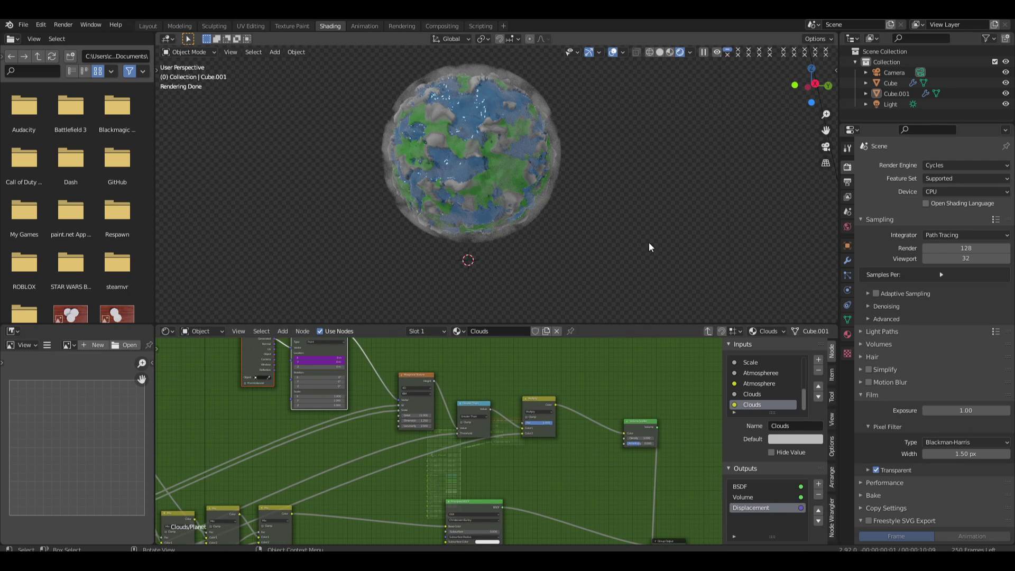
middle_drag(655, 232, 376, 147)
key(ctrl+s)
click(330, 116)
Add a circle mesh around the planet and scale it to about 2.04 times its size
click(531, 156)
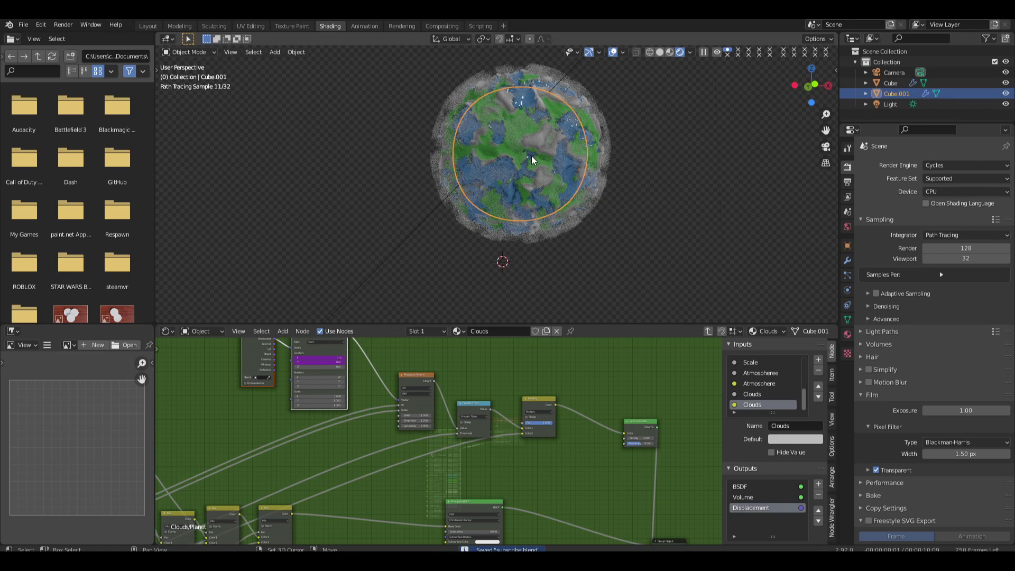
key(shift+a)
mouse_move(537, 143)
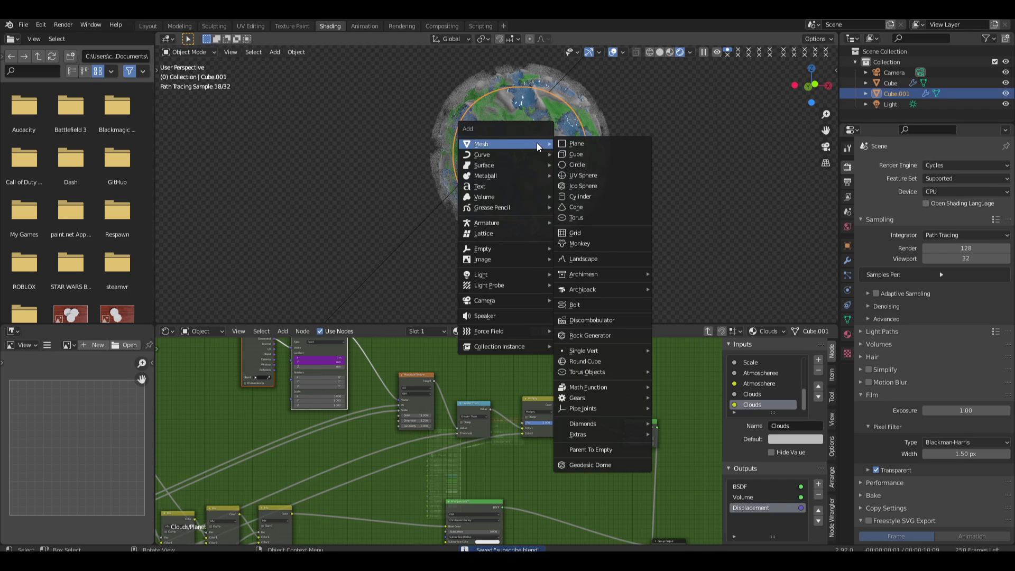
click(596, 162)
middle_drag(582, 217, 554, 196)
key(s)
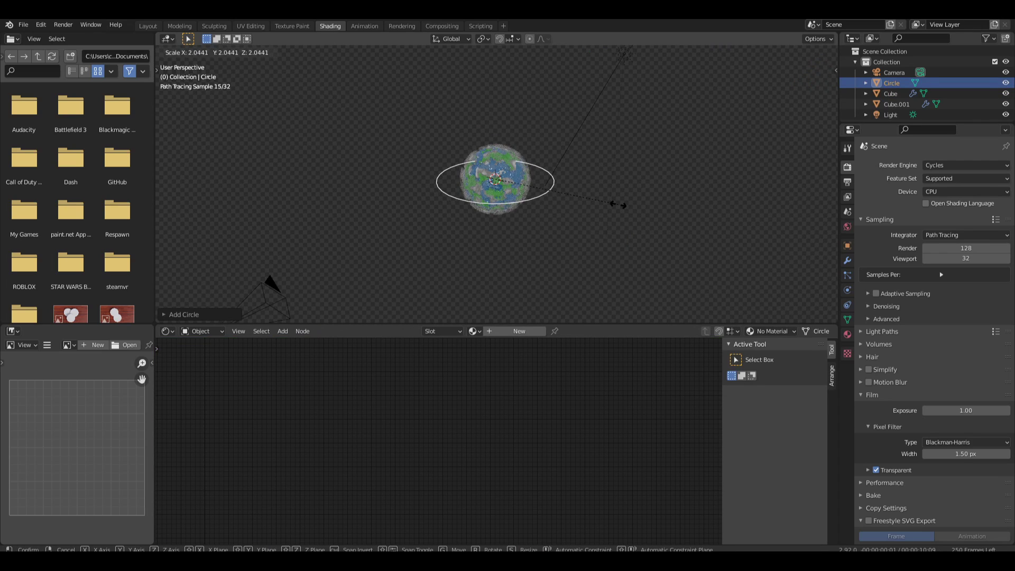
click(619, 204)
Extrude the circle's edge loop and scale it outward to about 1.5 times to form a flat ring
key(Tab)
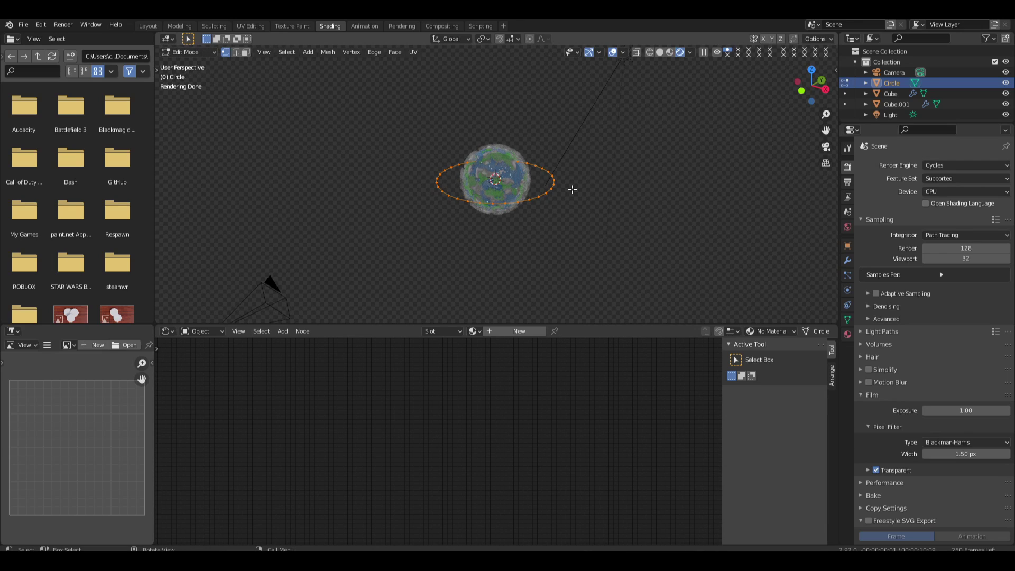
key(Tab)
key(Tab)
key(e)
right_click(585, 189)
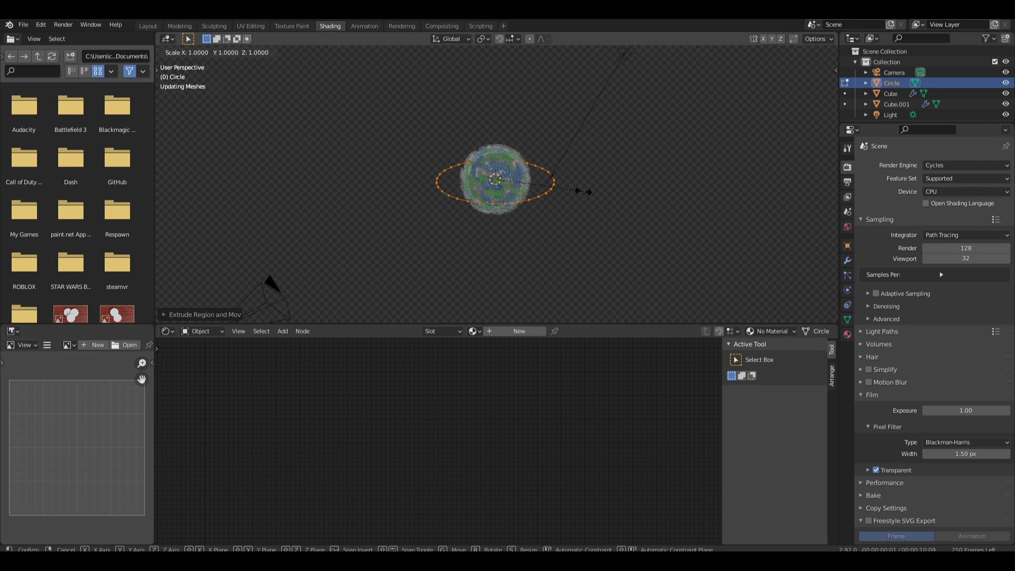
key(s)
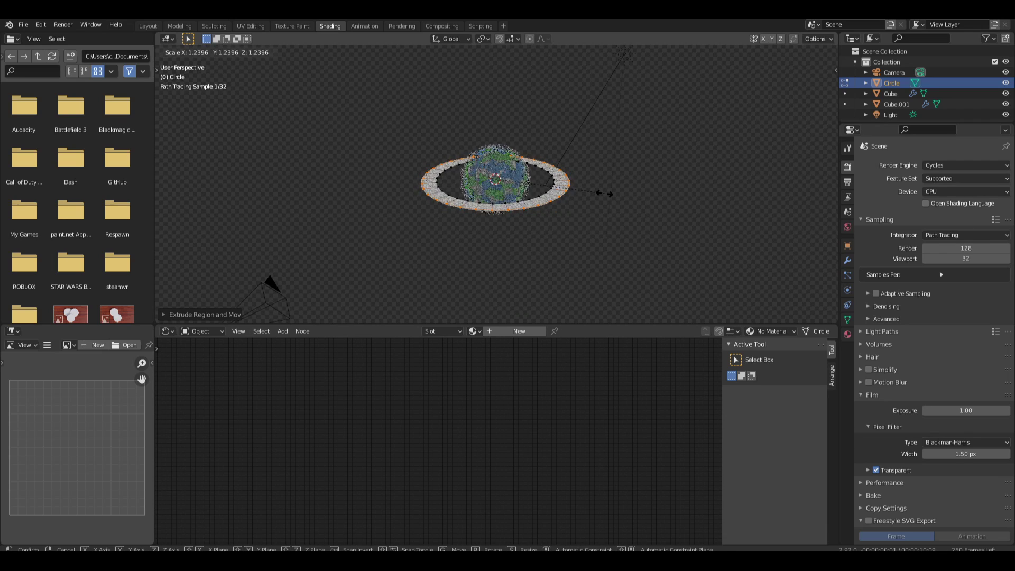
key(shift+z)
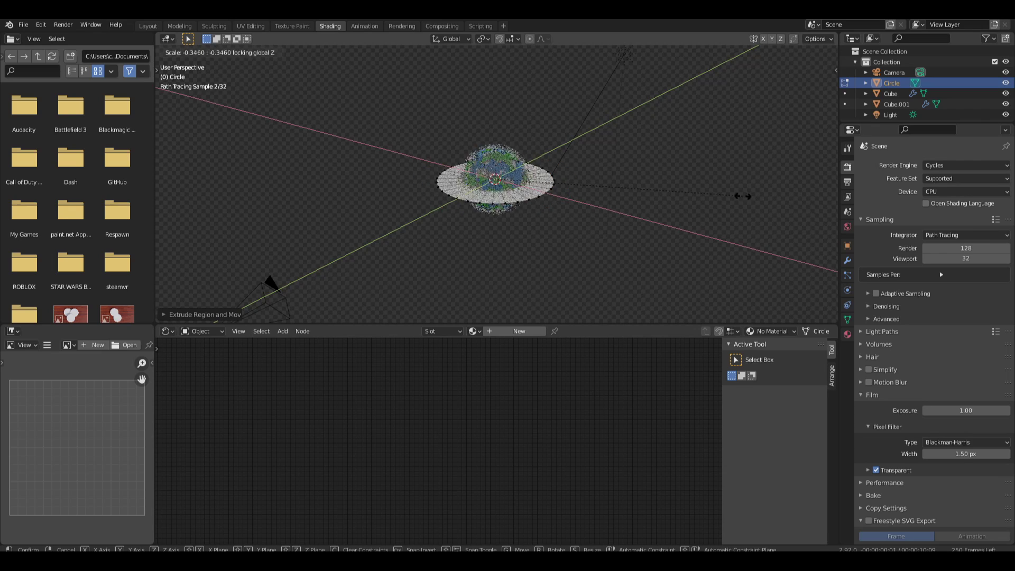
key(shift+z)
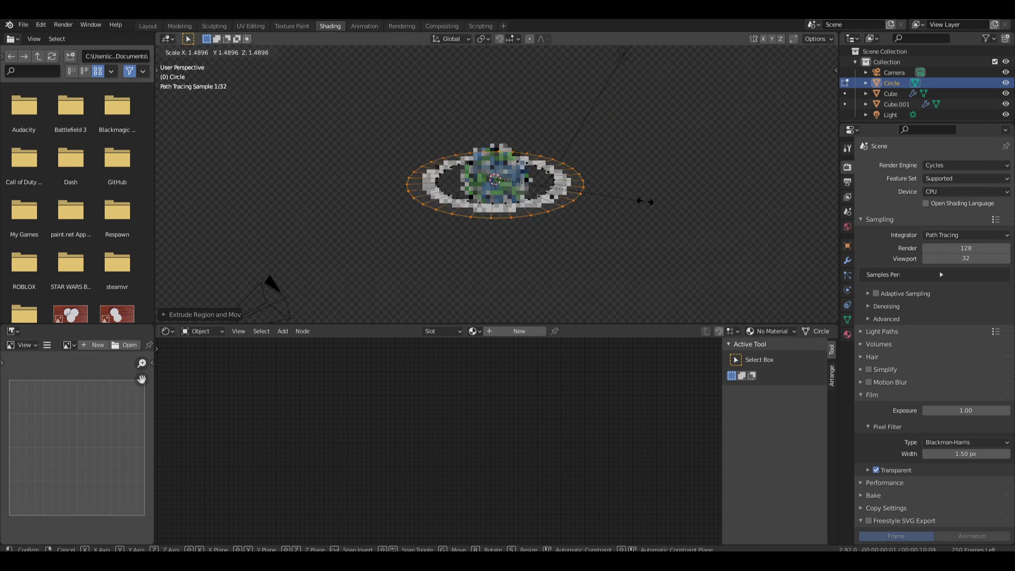
click(641, 202)
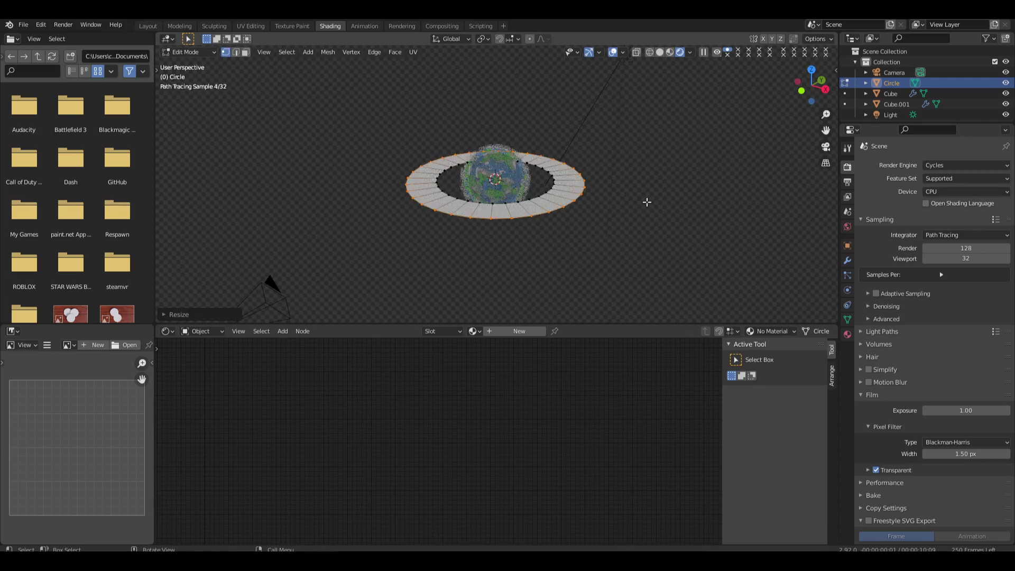
Return to Object Mode and rotate the ring so it tilts diagonally around the planet in the camera view
key(Tab)
key(KP_0)
key(r)
key(r)
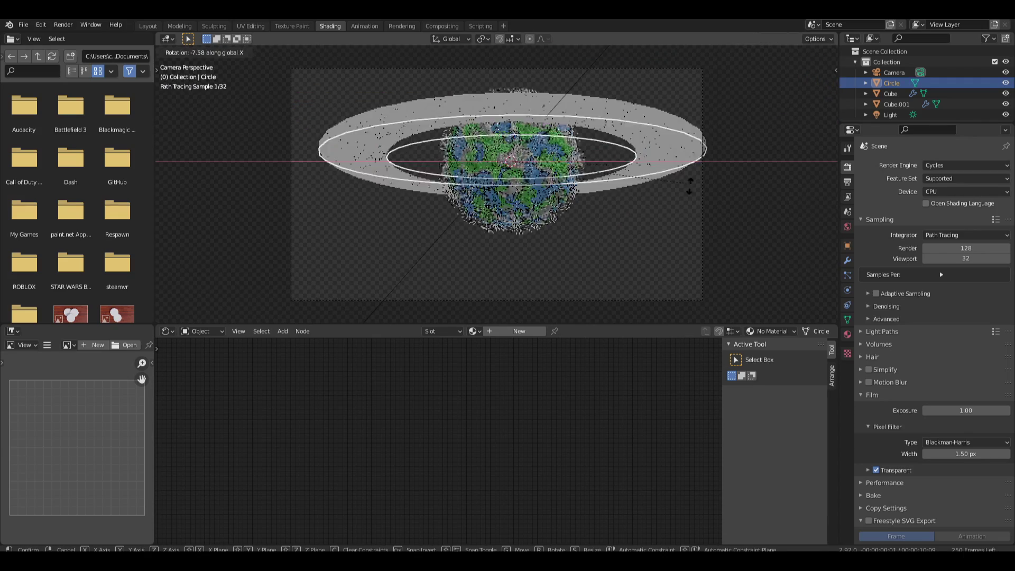
click(729, 189)
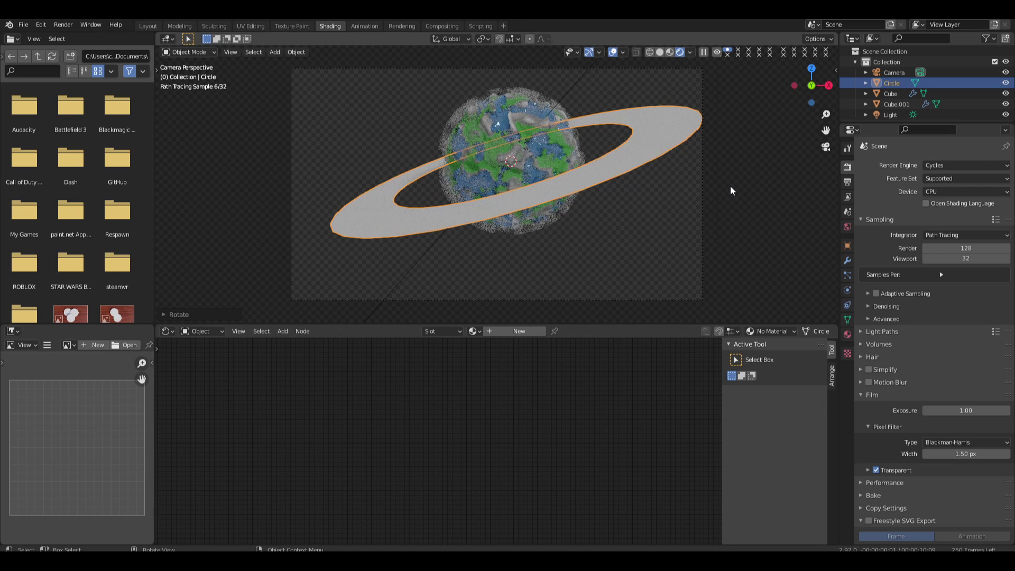
click(740, 179)
Assign the existing material named Material to the ring and rename it Rings
click(643, 153)
click(515, 322)
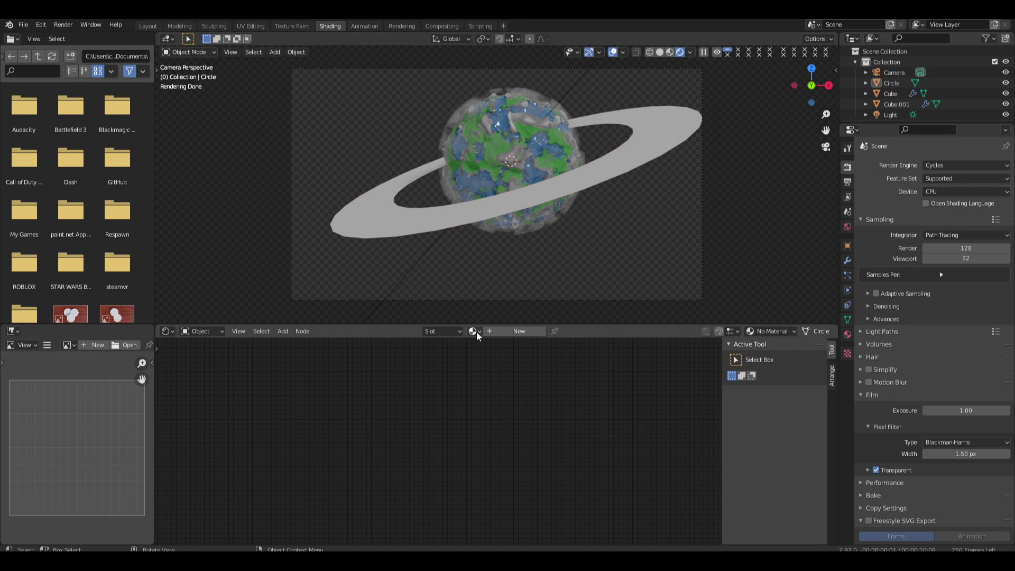
click(473, 331)
click(494, 357)
double_click(500, 331)
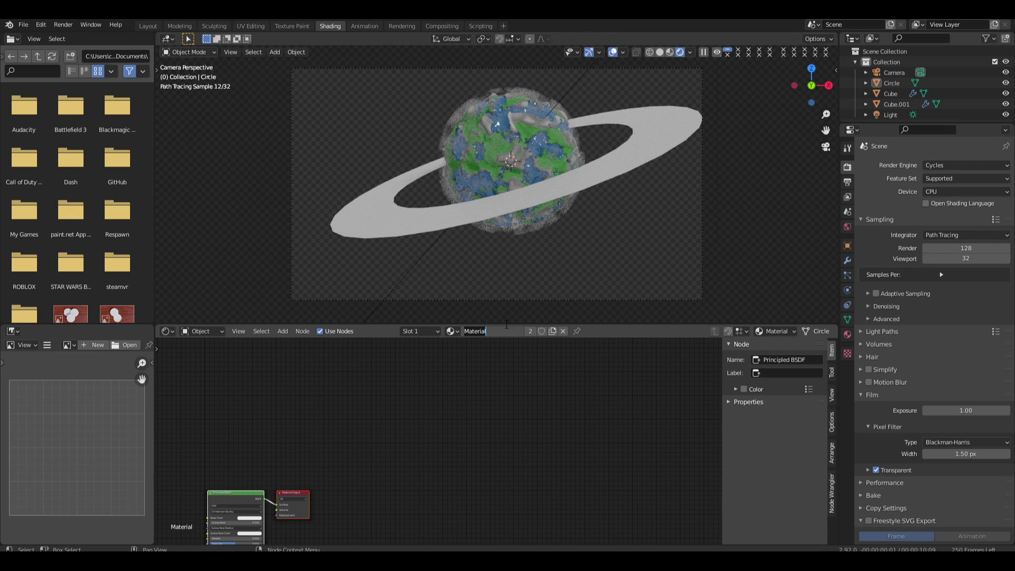
text(Rings)
key(Return)
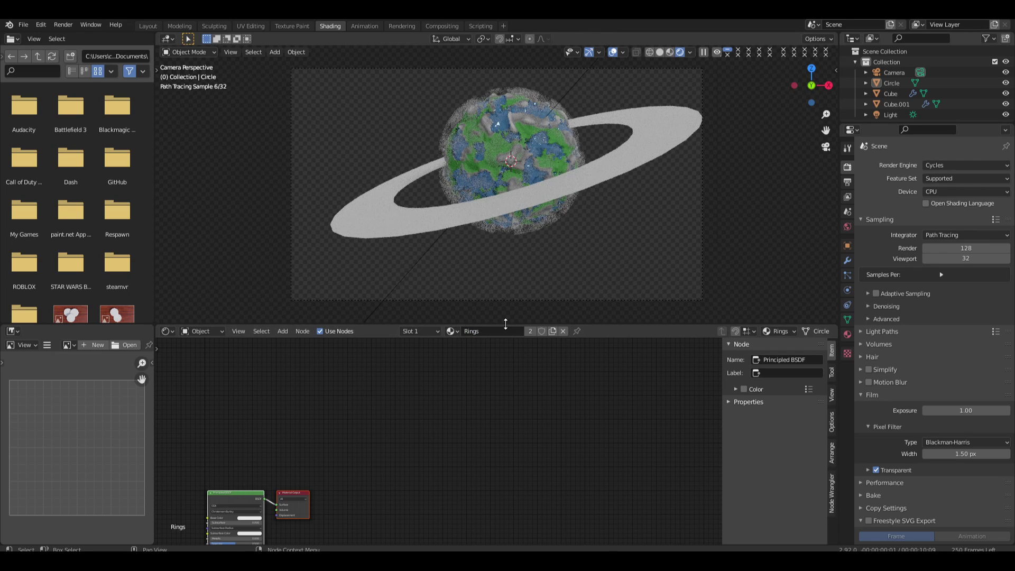
Delete the Principled BSDF node from the Rings material
key(Home)
click(406, 453)
key(x)
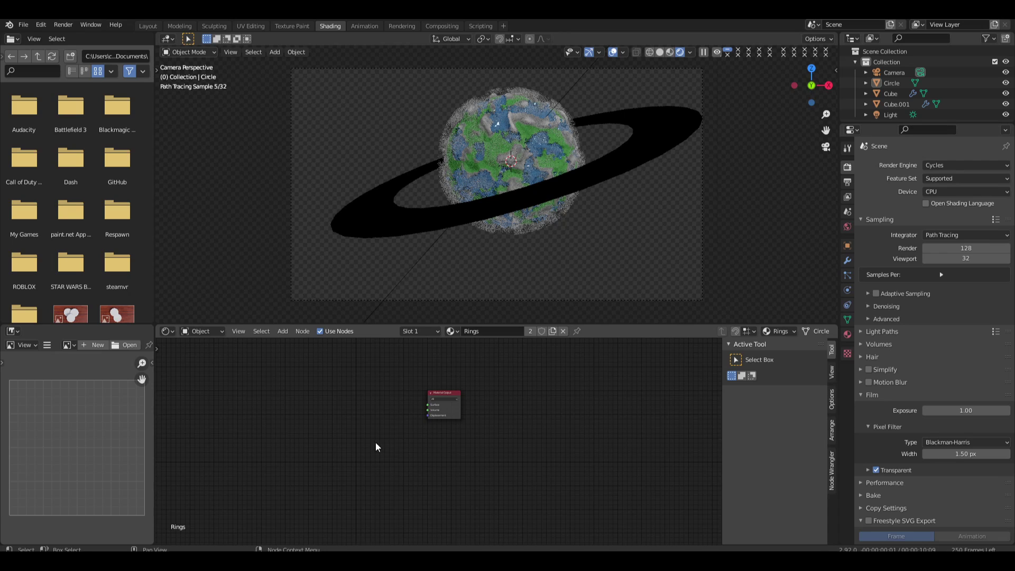
Add a Gradient Texture node and attach Texture Coordinate and Mapping nodes to it
scroll(381, 418, up, 4)
middle_drag(380, 416, 464, 433)
scroll(351, 387, down, 2)
scroll(350, 390, down, 1)
middle_drag(214, 378, 297, 378)
key(shift+a)
click(282, 372)
text(grad)
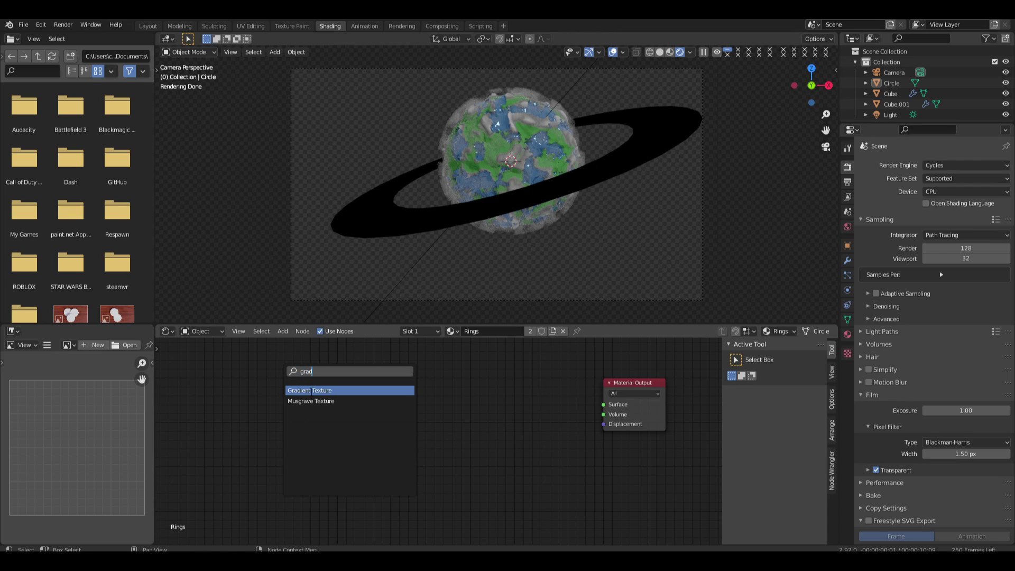
click(324, 390)
click(312, 391)
click(312, 393)
key(ctrl+t)
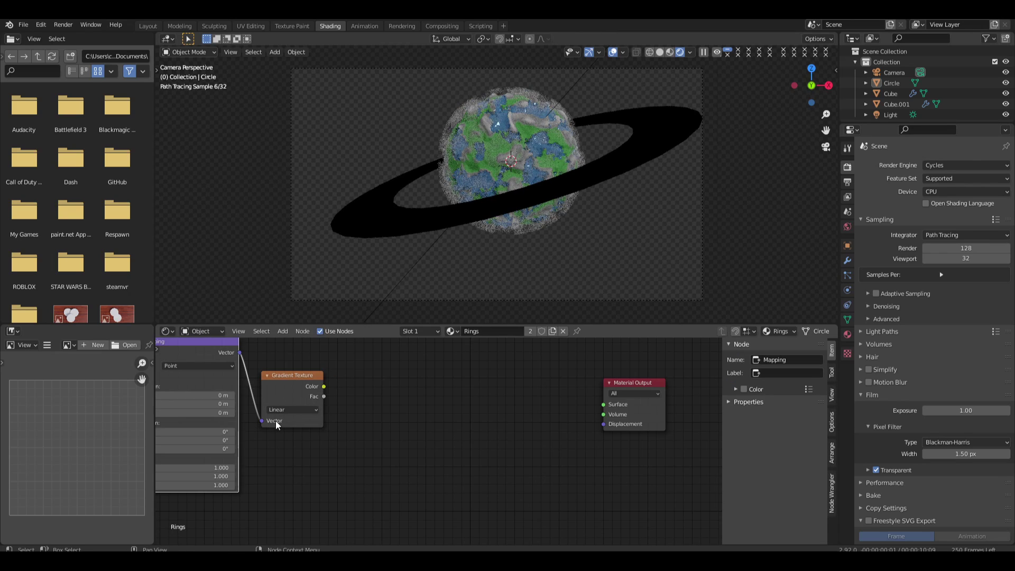
Set the Gradient Texture type to Spherical and preview its output on the ring
scroll(275, 420, down, 1)
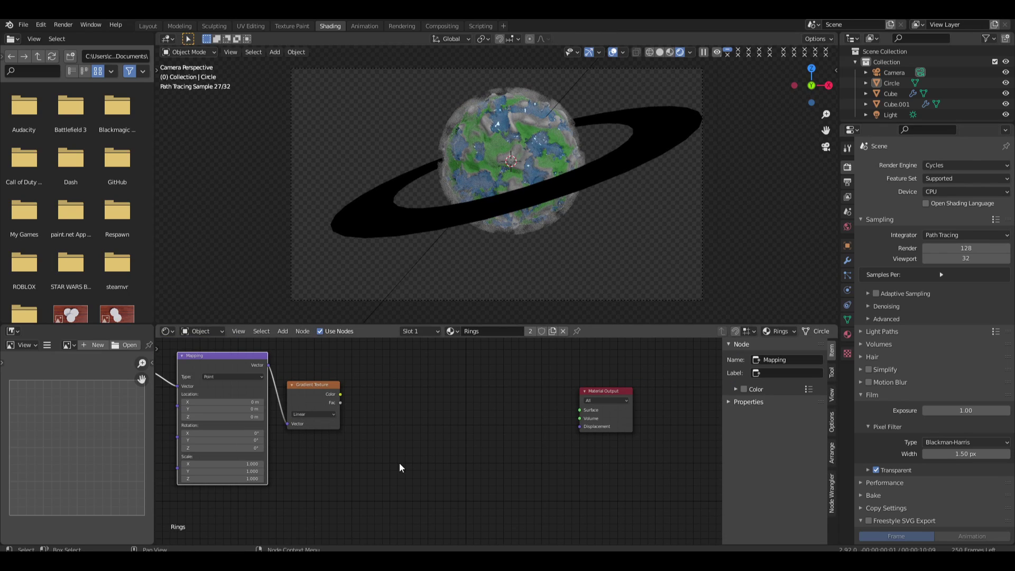
middle_drag(237, 444, 493, 459)
click(570, 429)
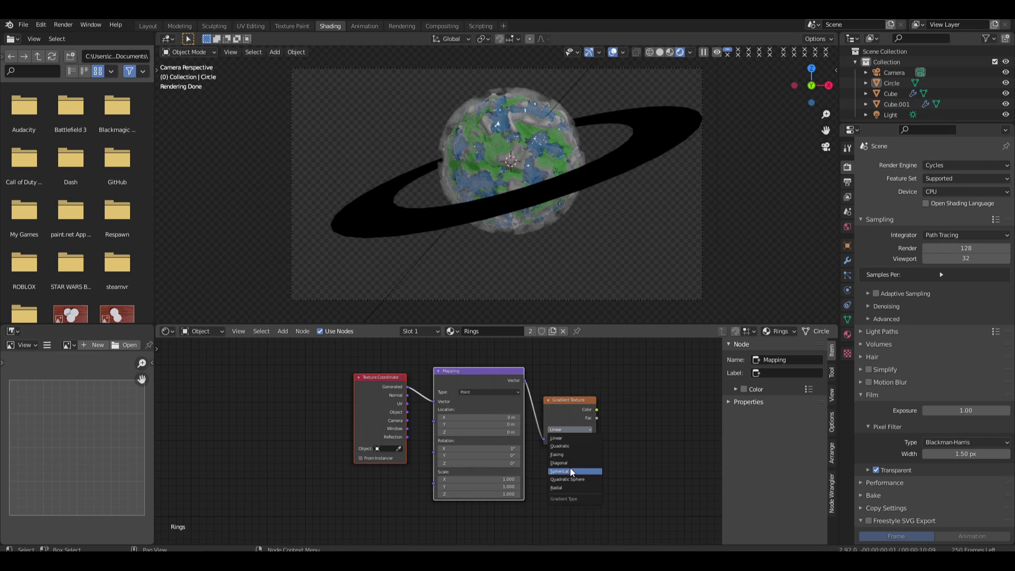
click(567, 432)
click(570, 471)
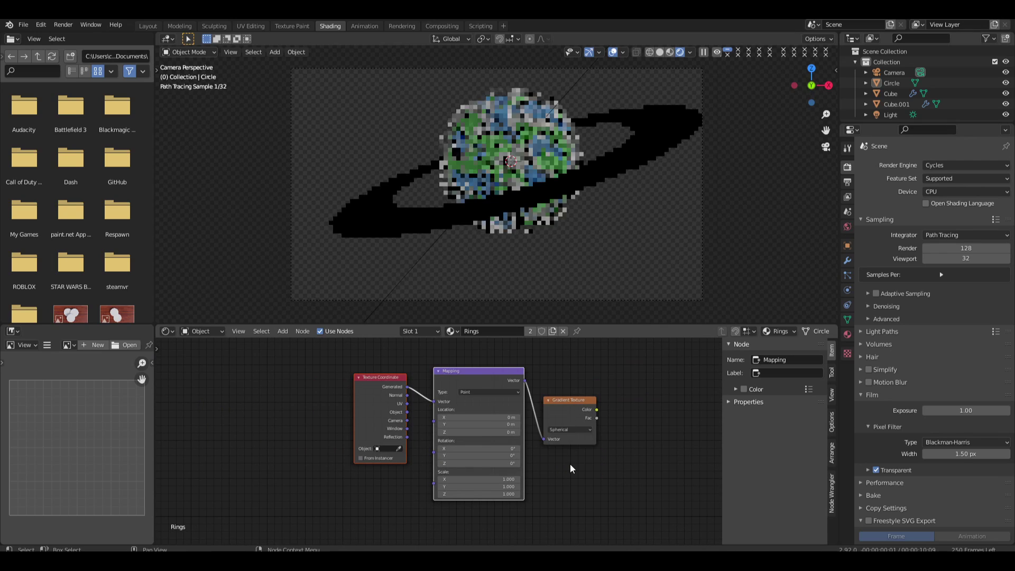
ctrl+shift+click(571, 416)
middle_drag(592, 307, 616, 255)
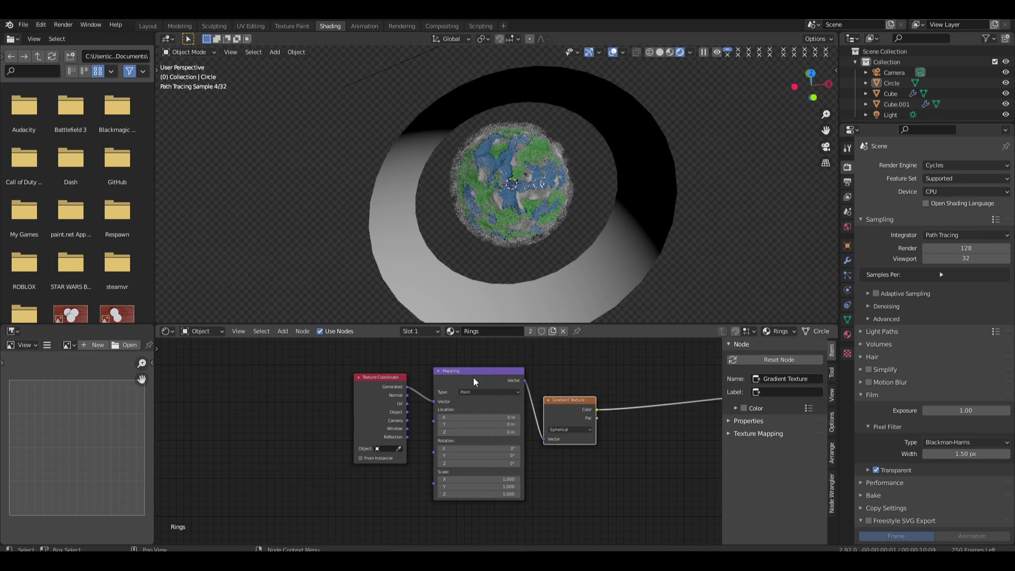
Set the Mapping node's Location X and Y to -0.5 m to centre the gradient on the ring
double_click(480, 417)
text(-0.5)
key(Return)
key(ctrl+c)
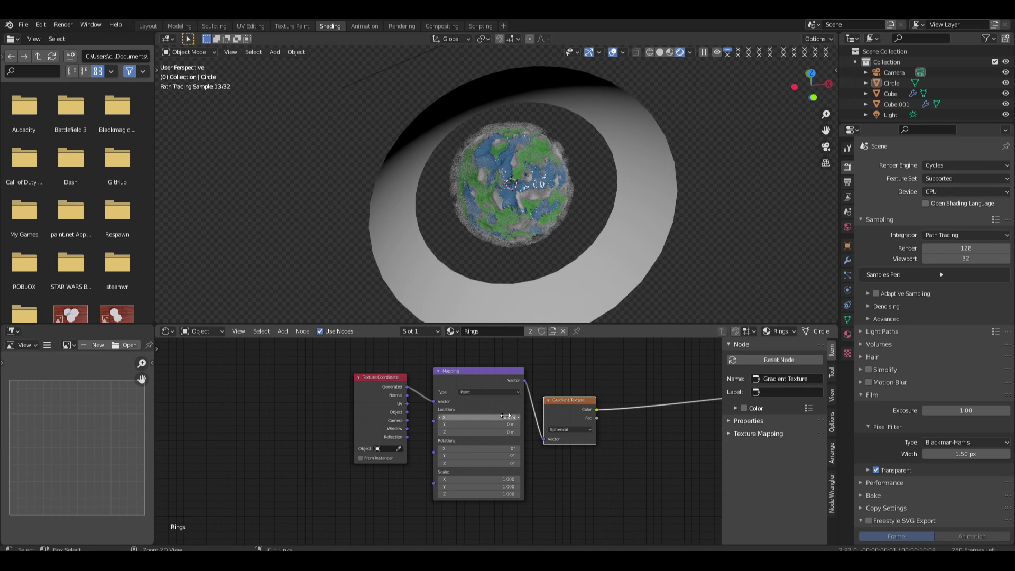
key(ctrl+v)
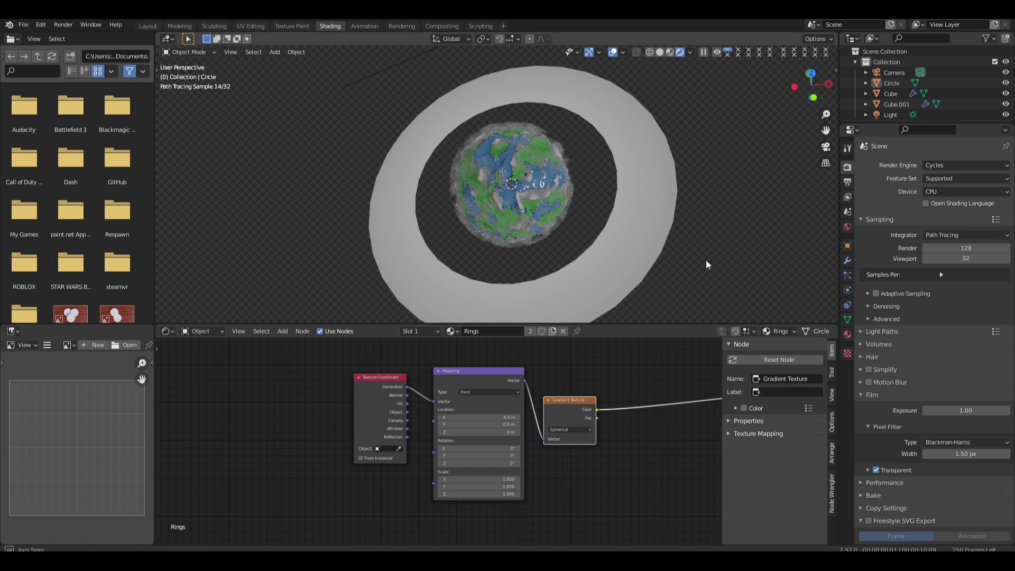
middle_drag(706, 259, 649, 373)
Insert a Noise Texture fed by the gradient's Fac output and preview the noise Fac on the ring
middle_drag(634, 410, 552, 376)
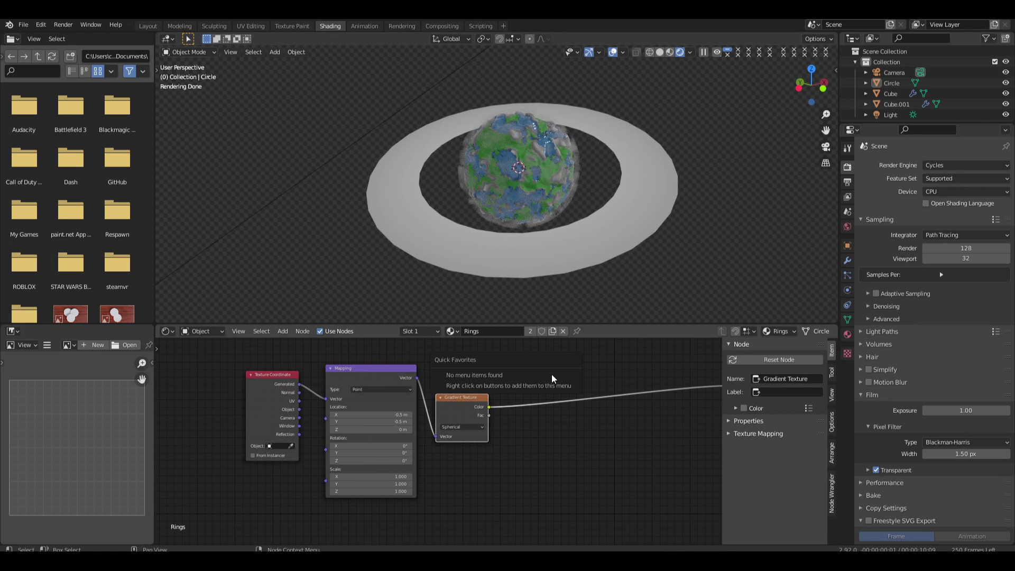
ctrl+shift+click(472, 421)
key(shift+a)
click(566, 376)
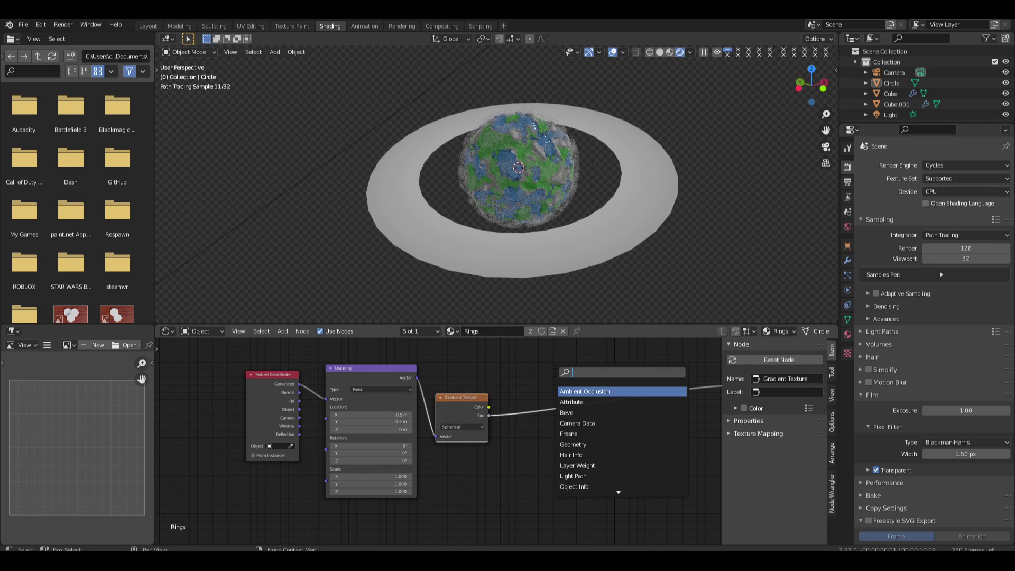
text(NO)
click(579, 391)
click(574, 401)
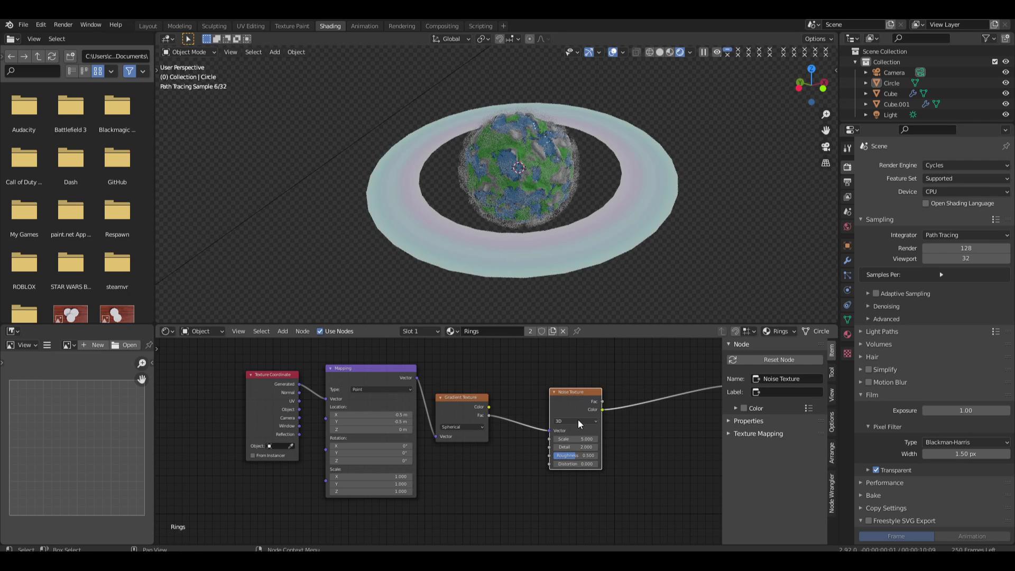
middle_drag(568, 407, 548, 411)
middle_drag(583, 241, 587, 285)
scroll(590, 292, up, 3)
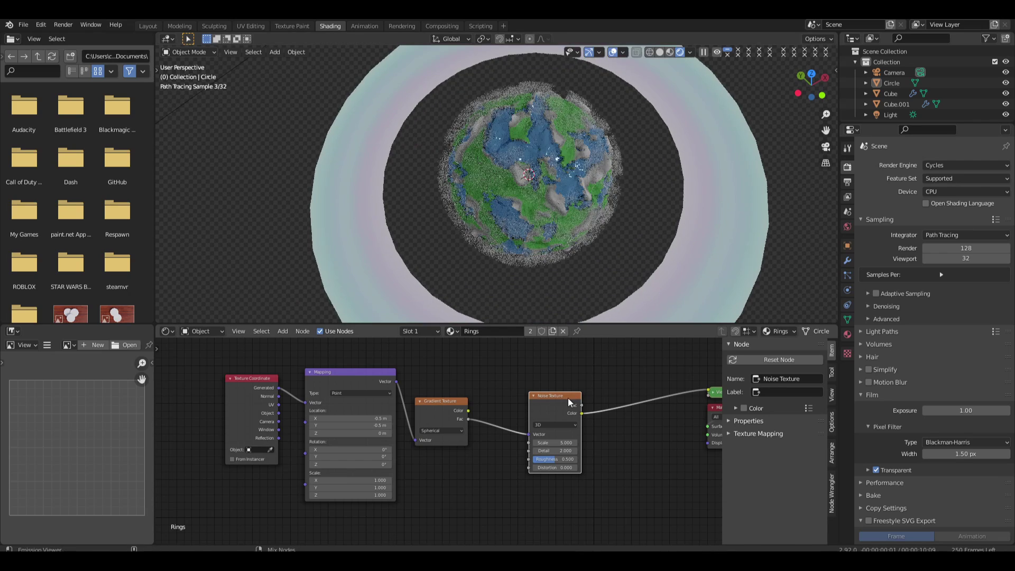
ctrl+shift+click(568, 398)
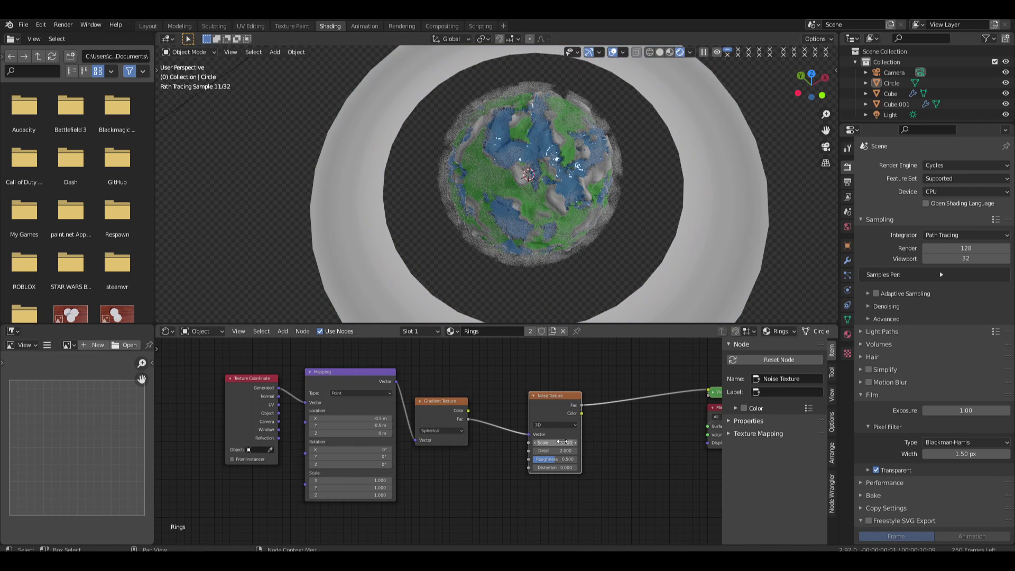
Set the Noise Texture's Scale and Detail both to 16
drag(562, 443, 621, 442)
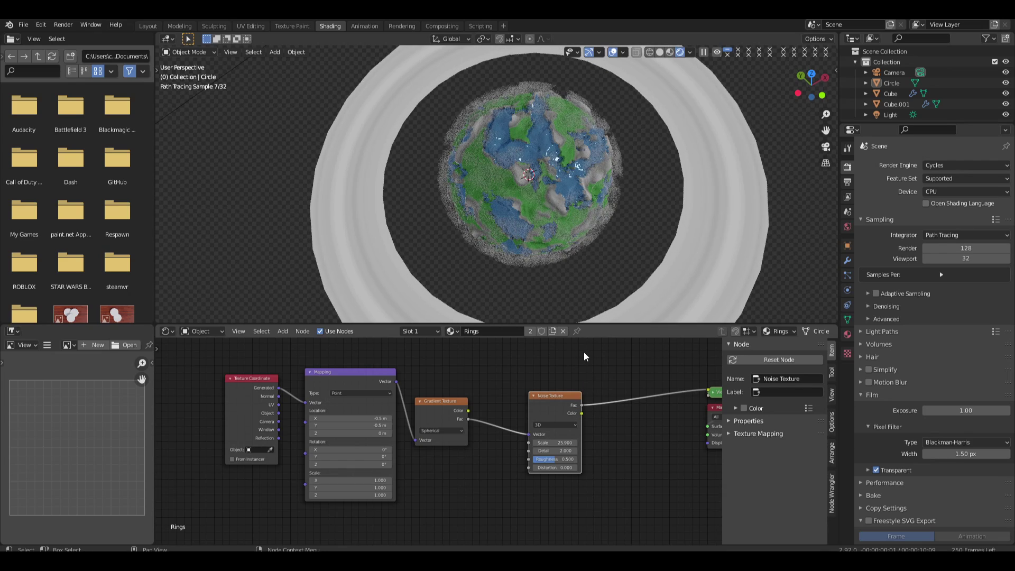
click(561, 442)
text(16)
key(Return)
click(568, 451)
text(16)
key(Return)
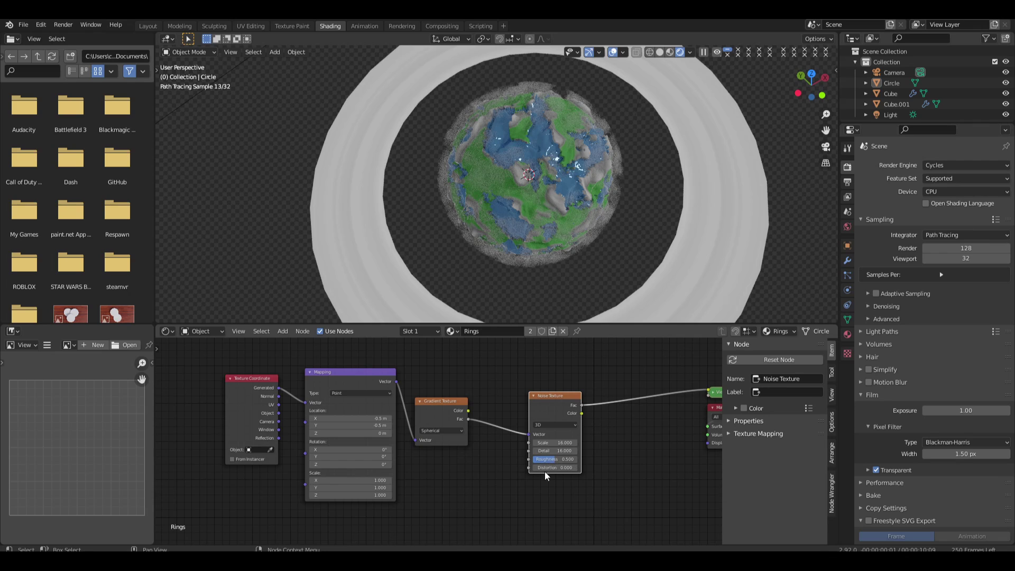
Set the Noise Texture's Distortion to 5.75 and view the streaks on the ring
drag(545, 473, 566, 470)
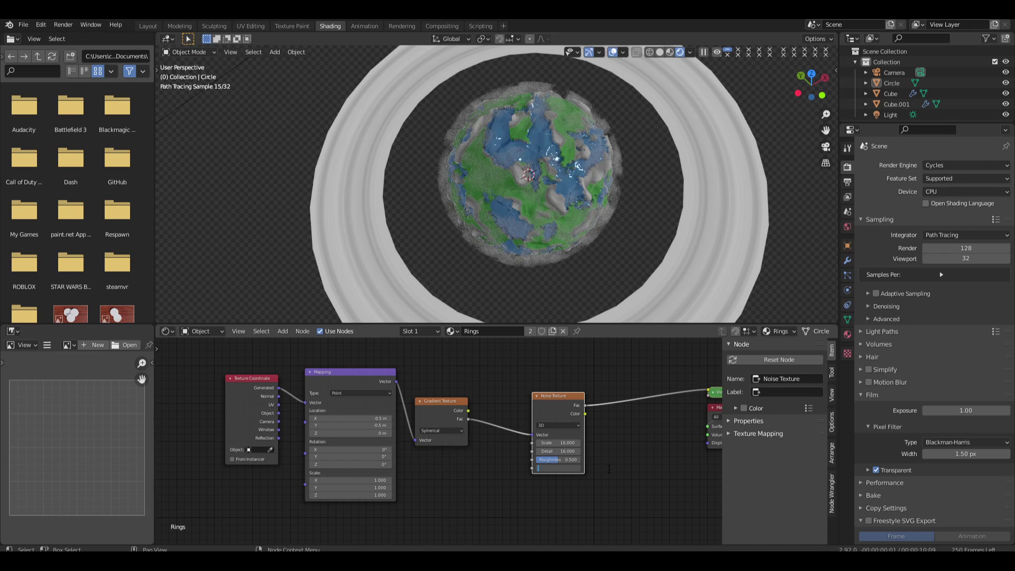
text(5.75)
key(Return)
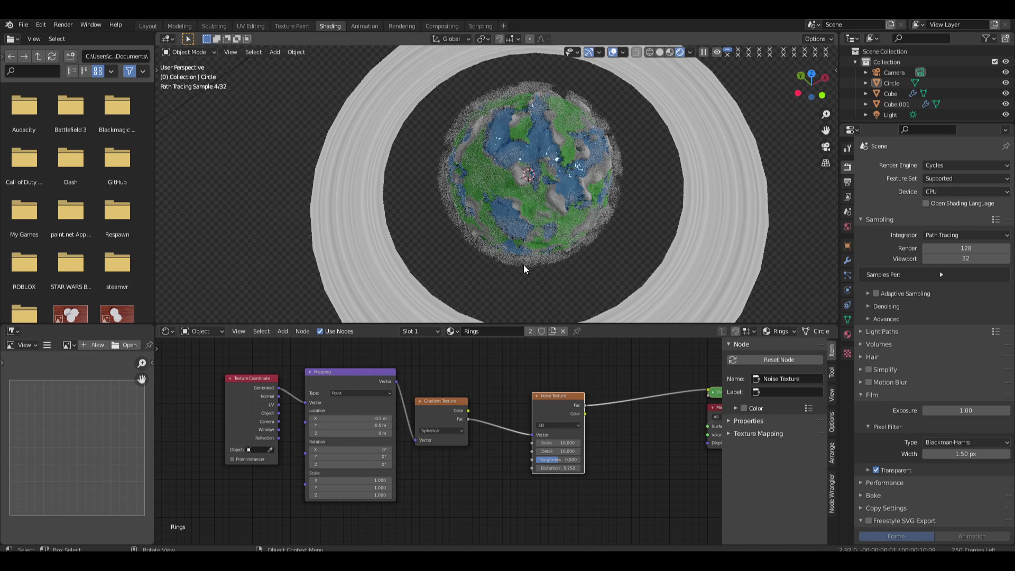
middle_drag(524, 265, 564, 246)
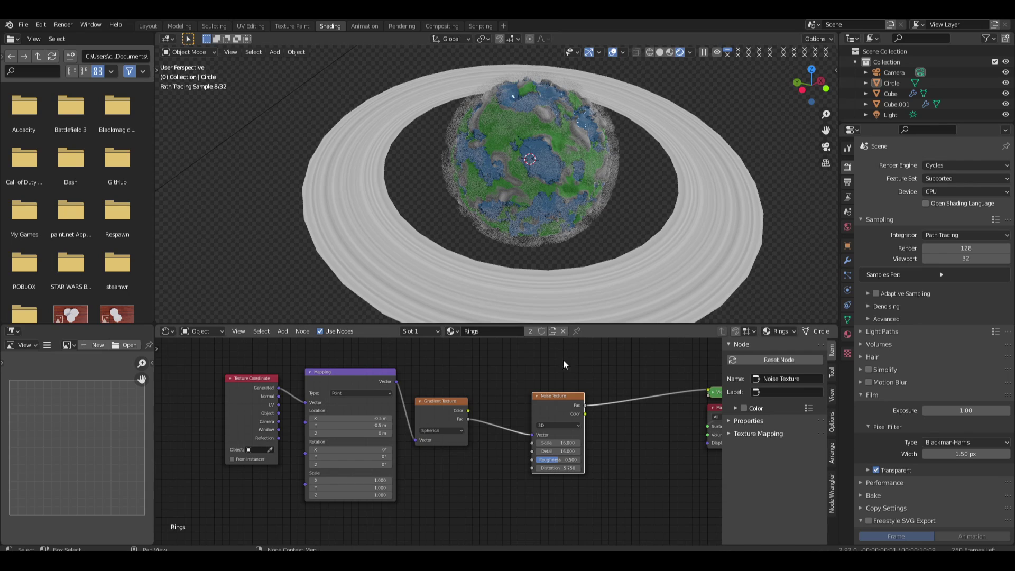
Move the coordinate, mapping, gradient and noise nodes together farther away from the Material Output
scroll(534, 392, down, 2)
scroll(534, 393, down, 3)
drag(216, 363, 579, 473)
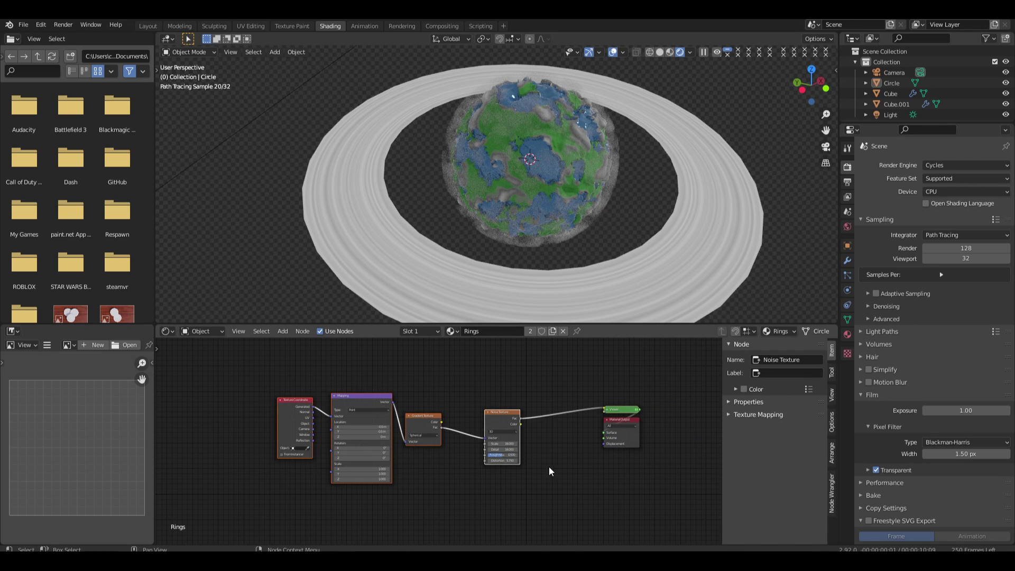
key(g)
click(501, 451)
scroll(501, 448, up, 4)
Add a Subdivision modifier with viewport level 2 to the ring and show its settings
key(ctrl+1)
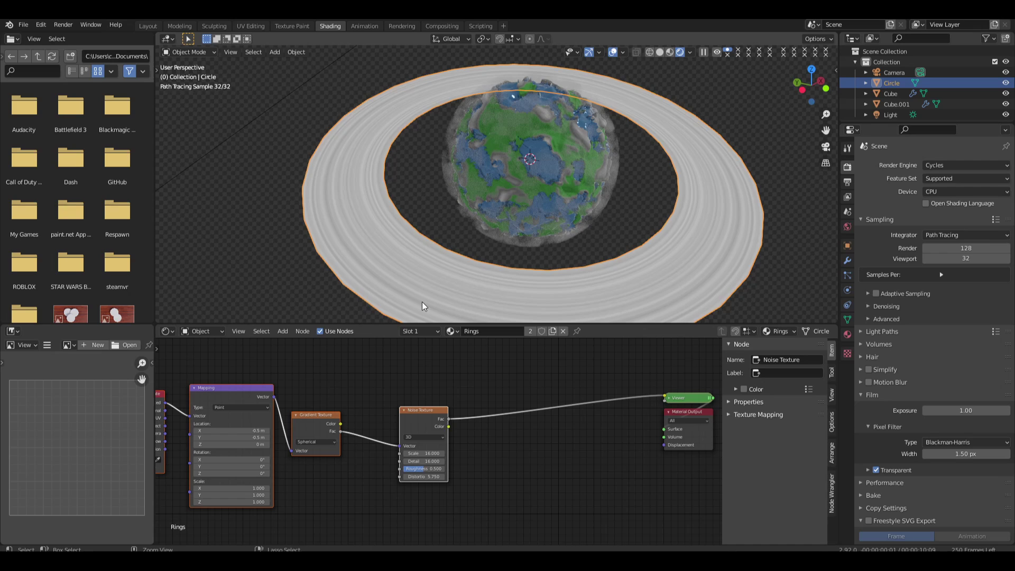
click(847, 260)
click(685, 302)
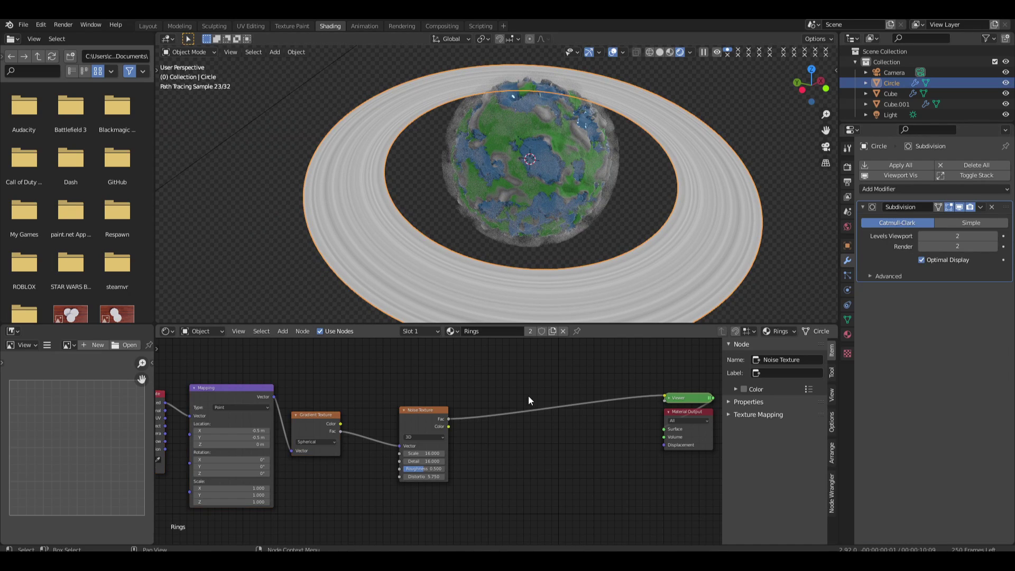
Insert a Bright/Contrast node after the Noise Texture's Fac output and set its Contrast to 2.4, checking the result on the ring
scroll(529, 397, up, 2)
key(shift+a)
click(509, 371)
text(bri)
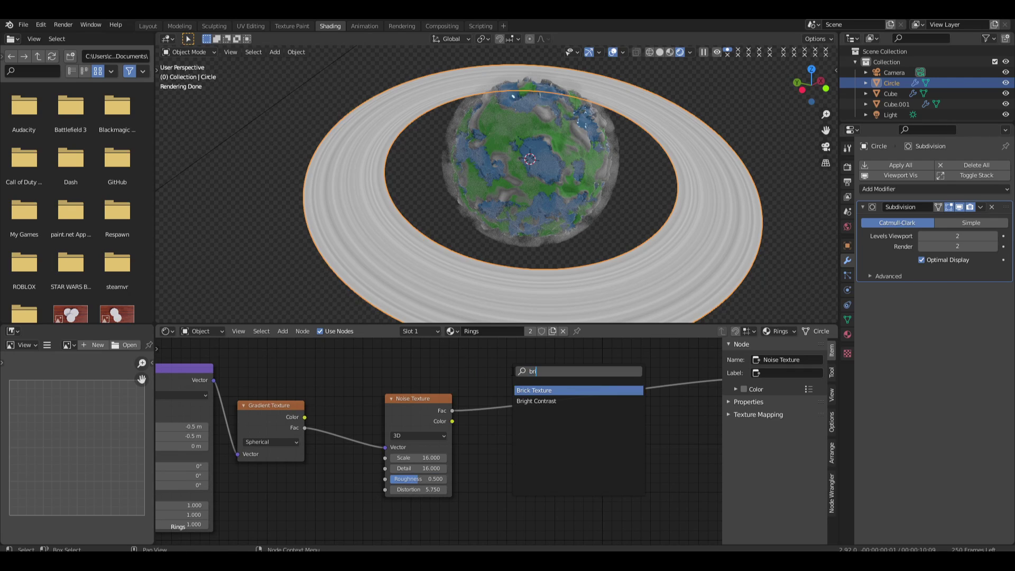
key(Down)
key(Return)
click(546, 411)
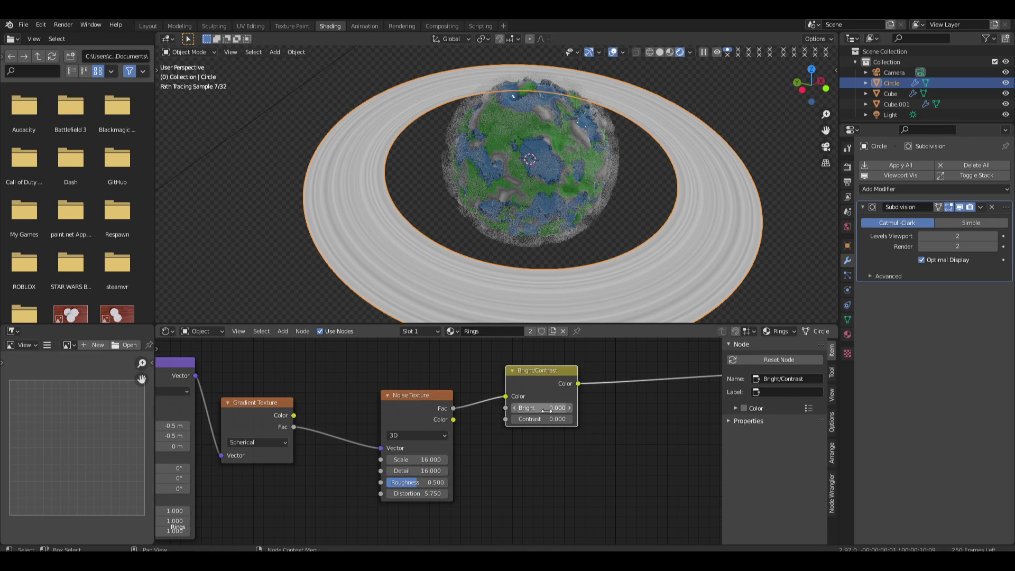
text(2.4)
key(Return)
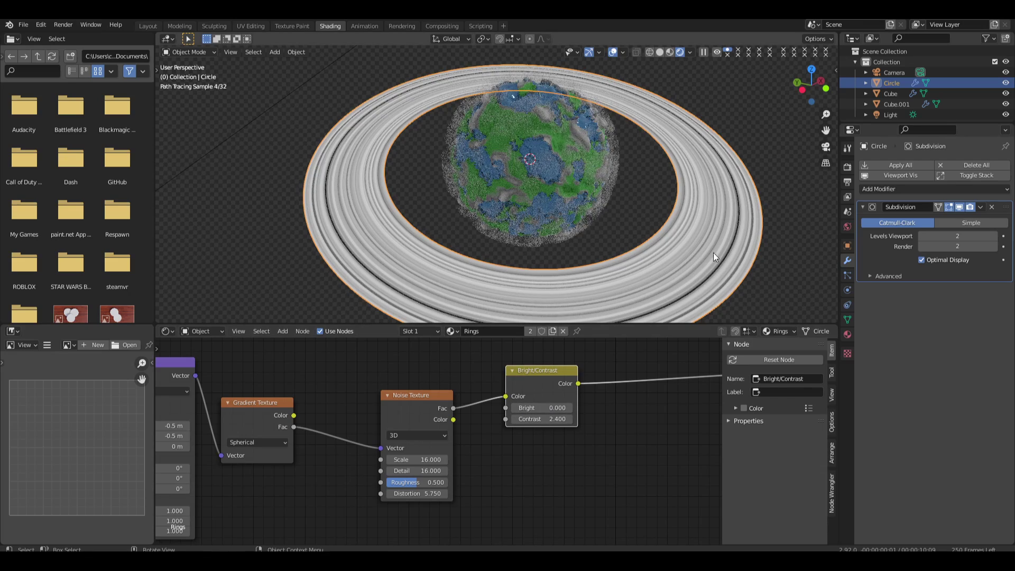
middle_drag(713, 253, 748, 256)
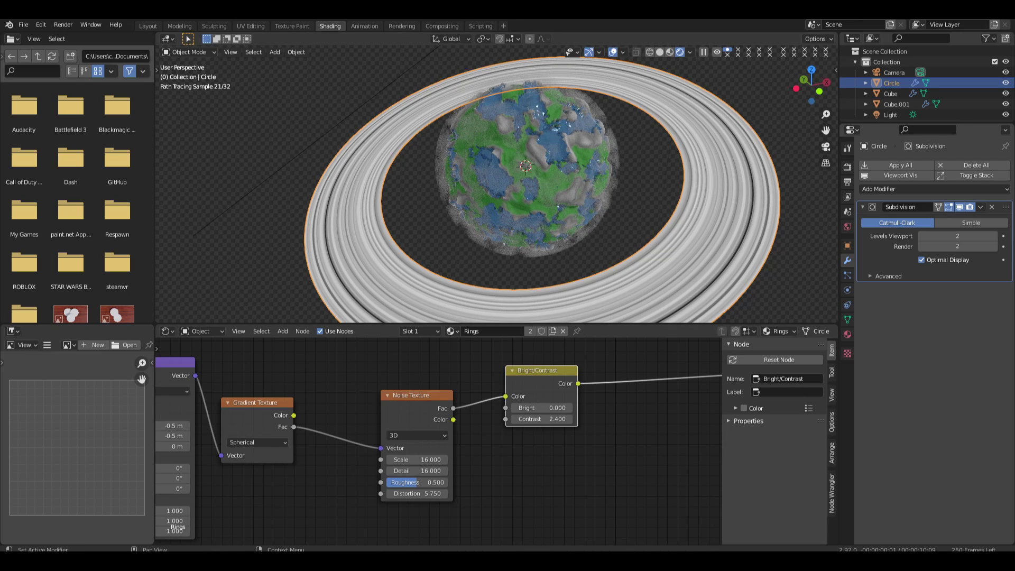
Add a Mix Shader, duplicate it, and connect the duplicate's output to the original's first Shader input
middle_drag(638, 432, 572, 404)
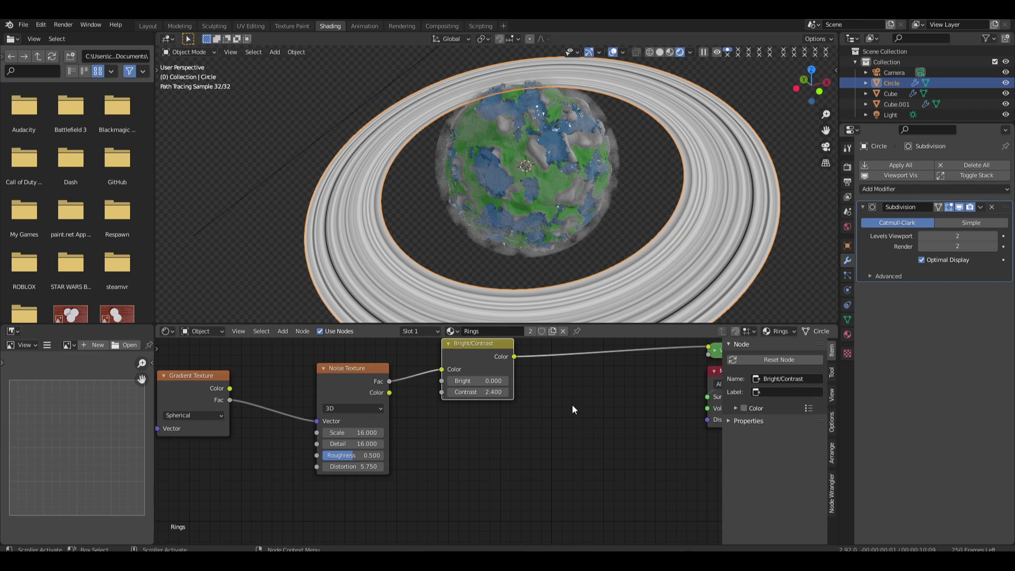
click(570, 406)
middle_drag(458, 472, 504, 417)
key(shift+a)
click(503, 417)
text(mi)
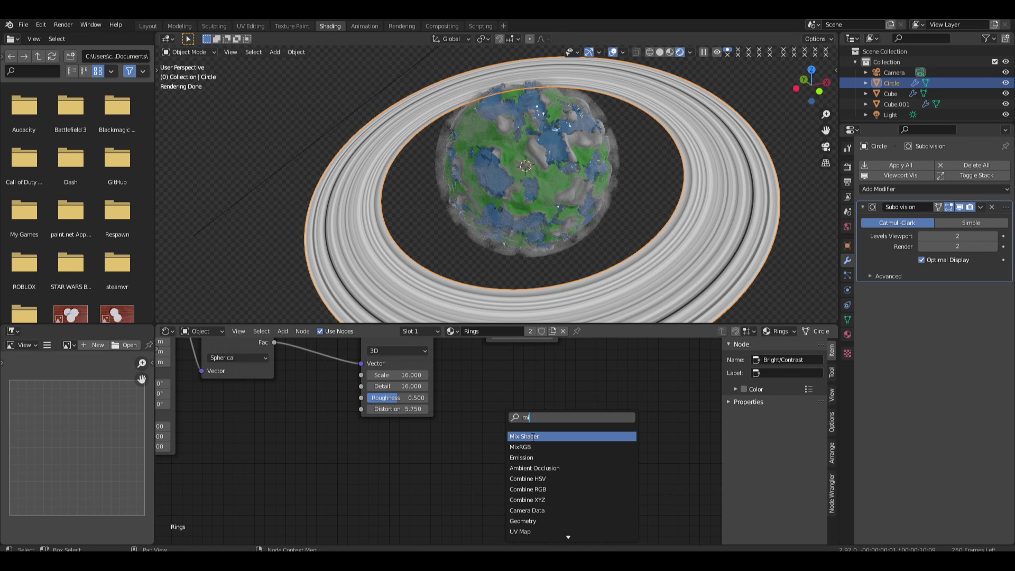
click(534, 437)
click(558, 431)
key(shift+d)
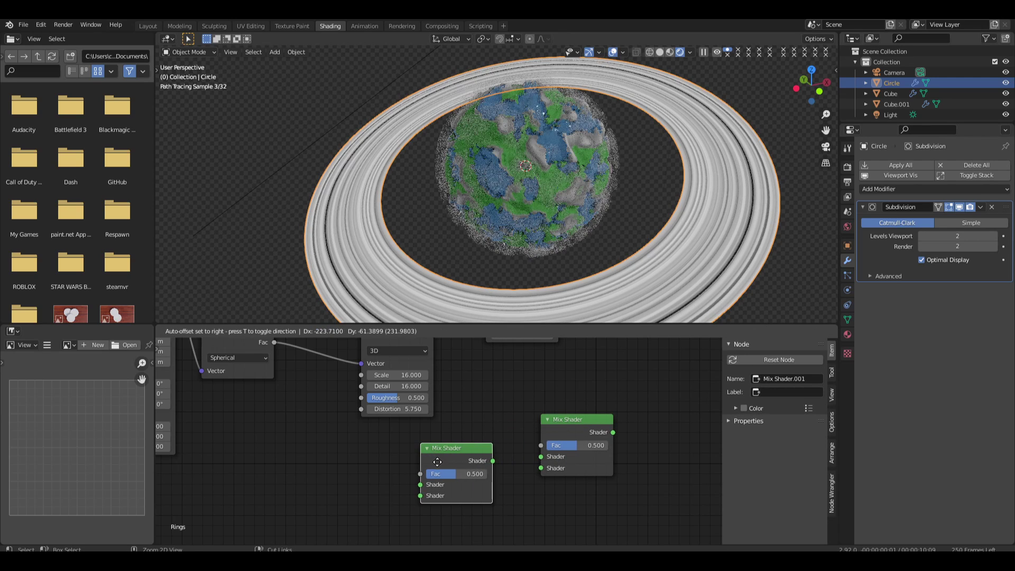
click(437, 472)
drag(492, 471, 543, 461)
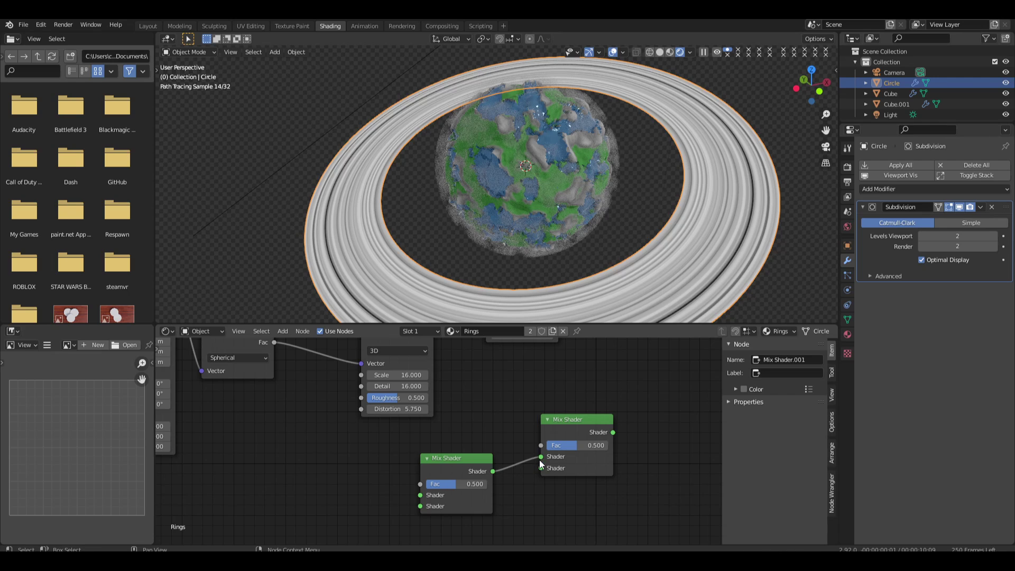
Connect the Bright/Contrast Color to the final Mix Shader's Fac and move both Mix Shaders together, clear of the other nodes
middle_drag(486, 409, 501, 445)
drag(543, 376, 527, 521)
drag(452, 525, 561, 543)
key(g)
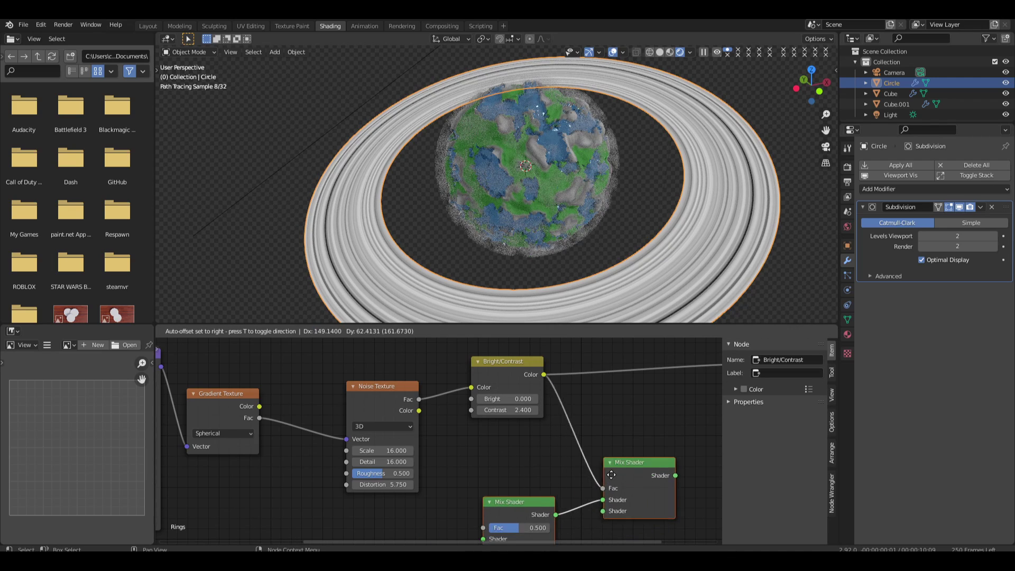
click(677, 479)
click(520, 462)
Add a Transparent BSDF and connect it to the duplicated Mix Shader's first Shader input
middle_drag(478, 501, 478, 456)
middle_drag(540, 447, 607, 422)
key(shift+a)
click(511, 380)
text(tra)
click(539, 409)
click(427, 439)
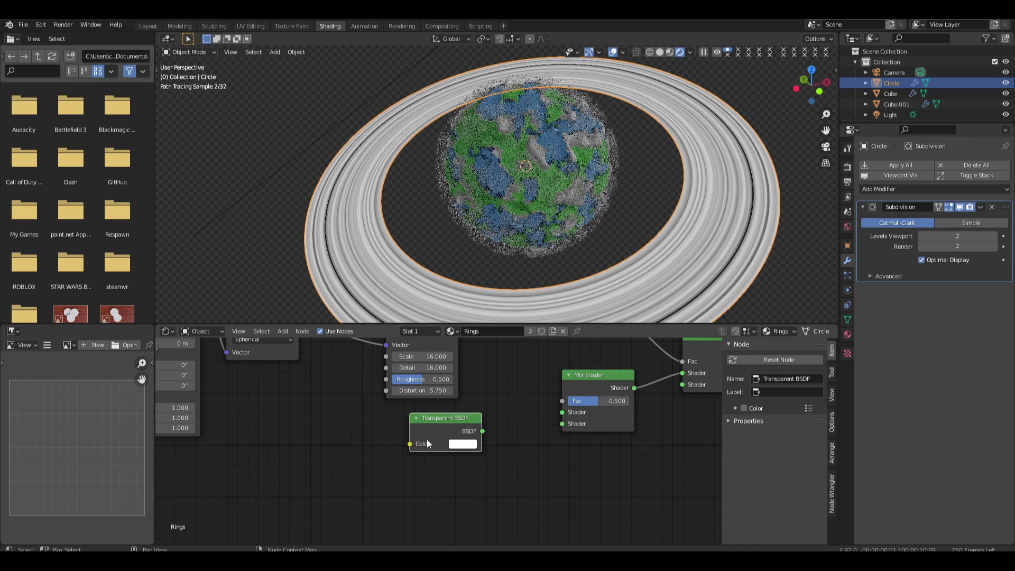
drag(482, 431, 541, 419)
Add a Diffuse BSDF to the duplicated Mix Shader's second input and set that mix's Fac to 0.8
key(shift+a)
click(555, 413)
text(di)
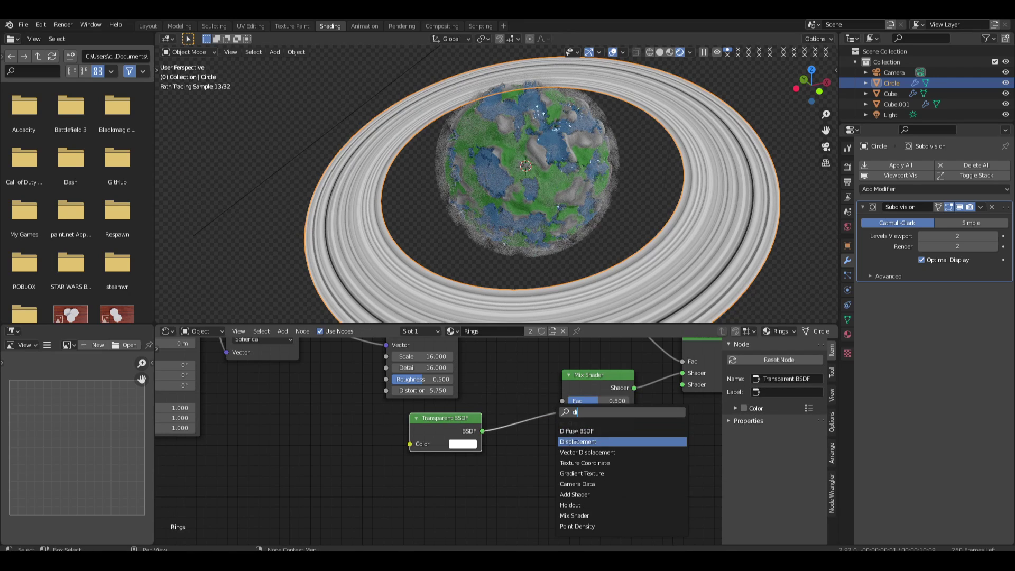
click(574, 431)
click(432, 485)
drag(498, 478, 617, 402)
click(592, 402)
text(.8)
key(Return)
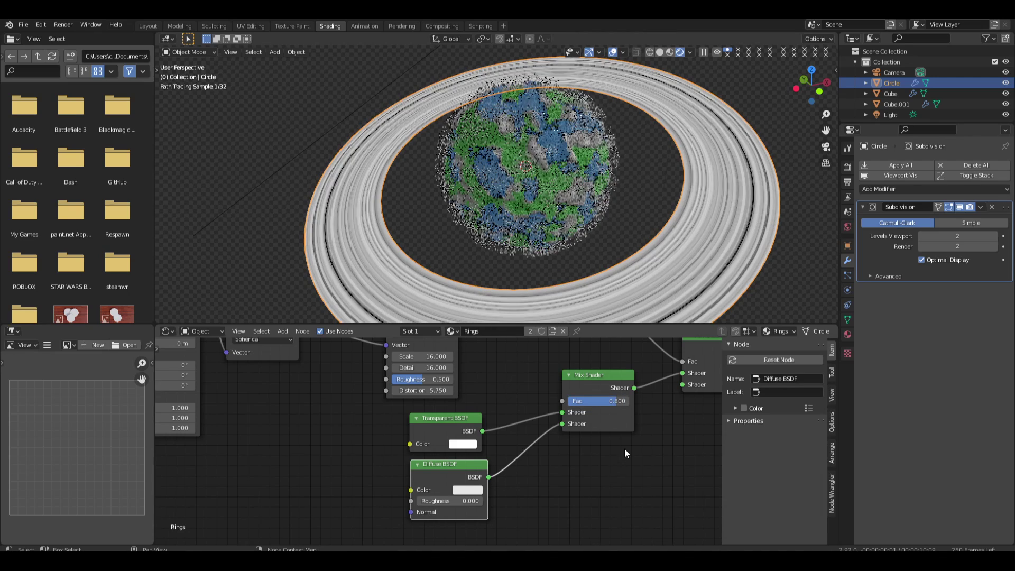
Add another Transparent BSDF and connect it to the final Mix Shader's second Shader input
middle_drag(612, 439, 591, 434)
key(shift+a)
mouse_move(591, 433)
key(Escape)
key(shift+a)
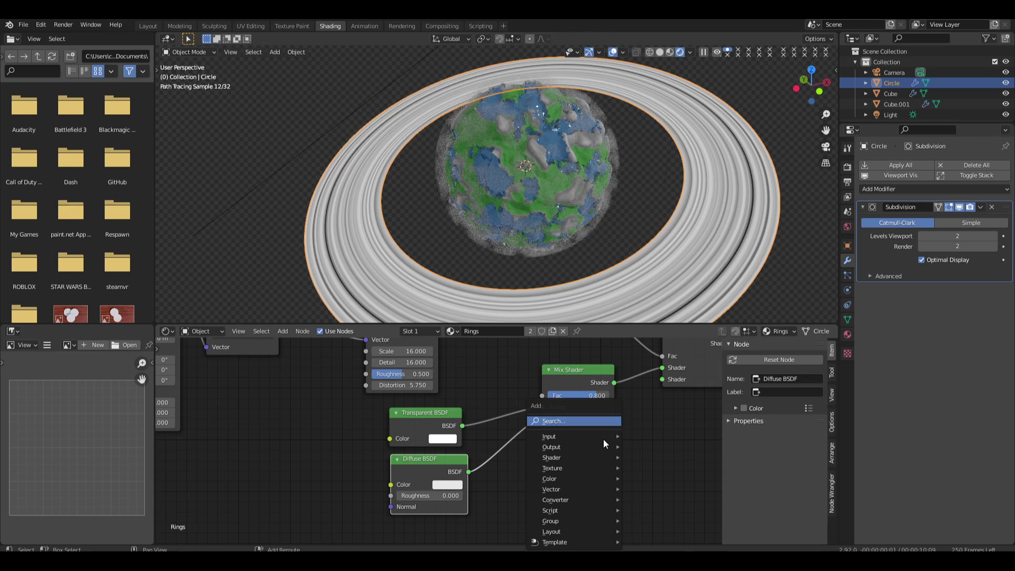
key(Escape)
key(shift+a)
click(607, 423)
text(tra)
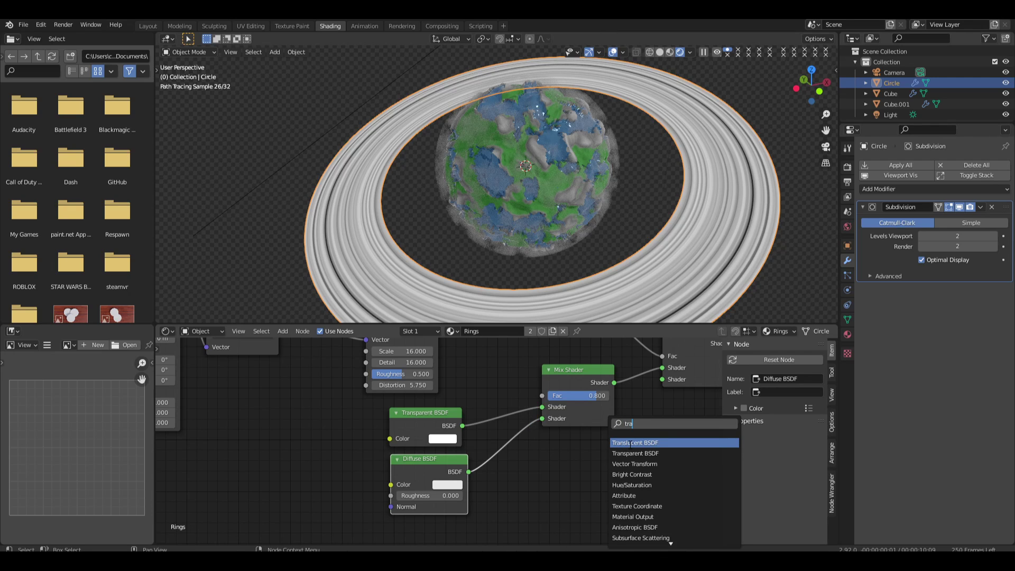
click(629, 453)
click(572, 469)
drag(621, 459, 652, 417)
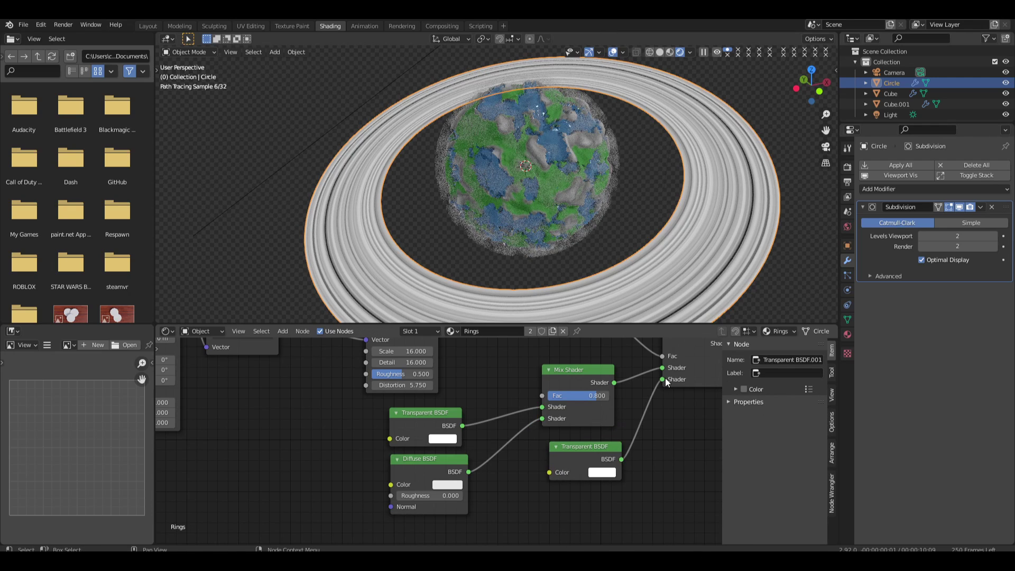
Connect the final Mix Shader to the Material Output's Surface, delete the Viewer node and move the output farther away
middle_drag(665, 378, 468, 463)
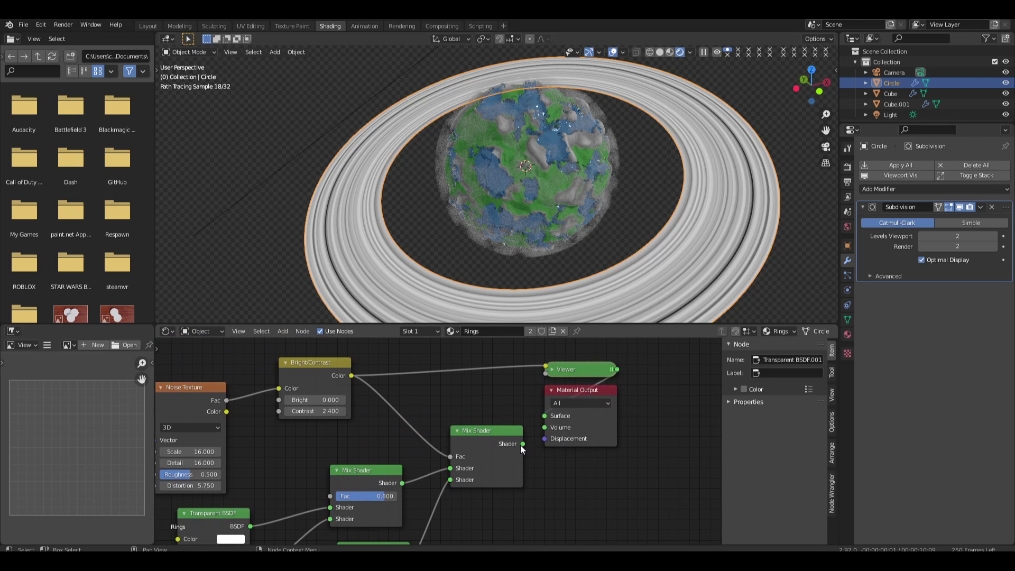
drag(522, 444, 544, 416)
drag(555, 478, 586, 356)
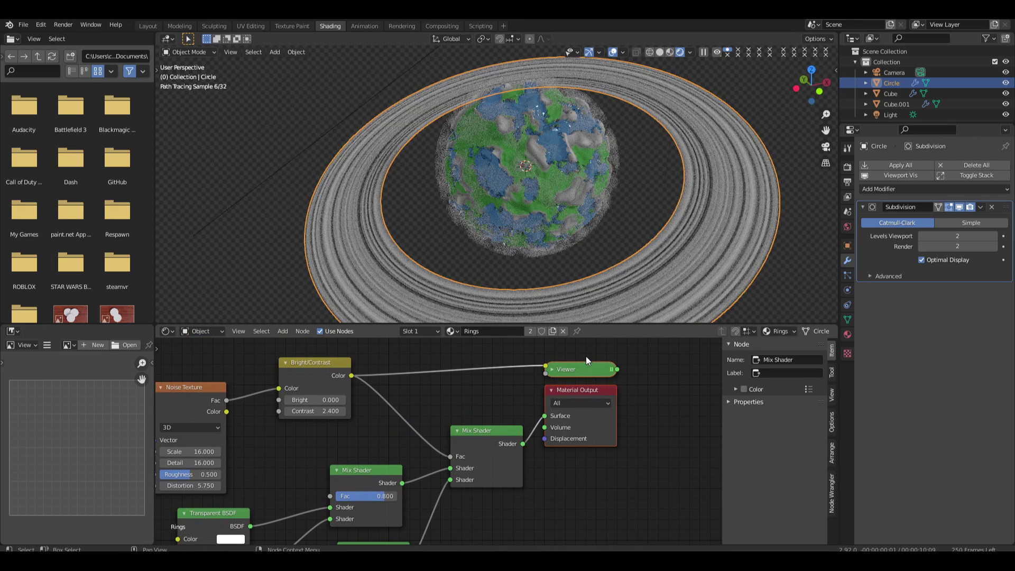
key(g)
key(x)
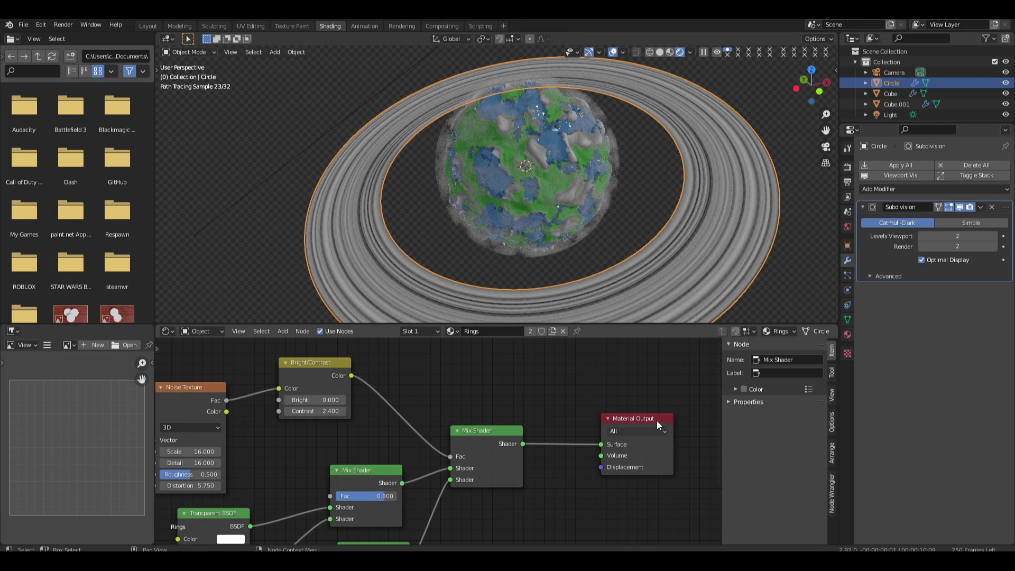
Add a MixRGB node above the final Mix Shader and set its Fac to 0.658
scroll(474, 359, up, 1)
key(shift+a)
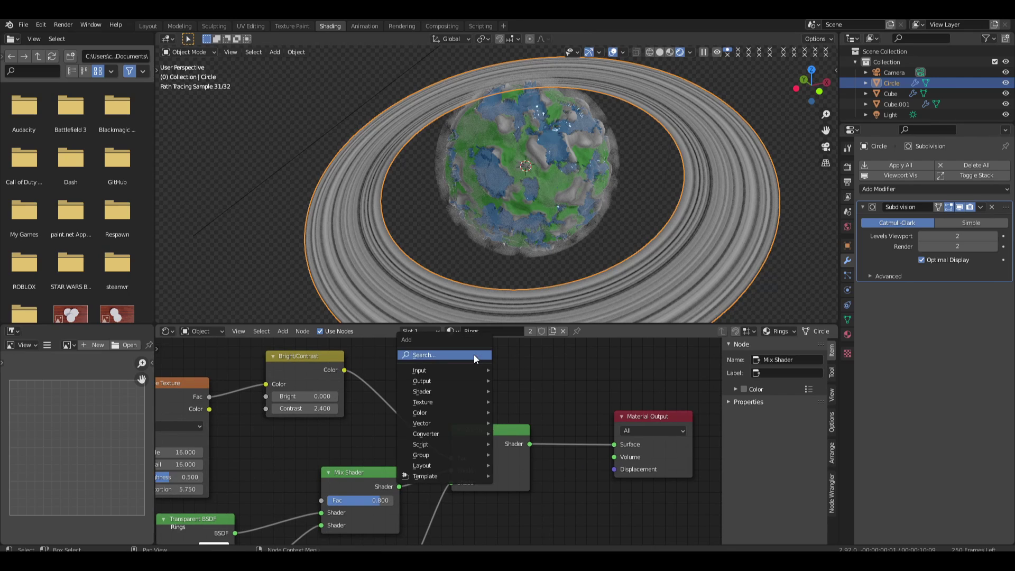
click(474, 356)
text(mix)
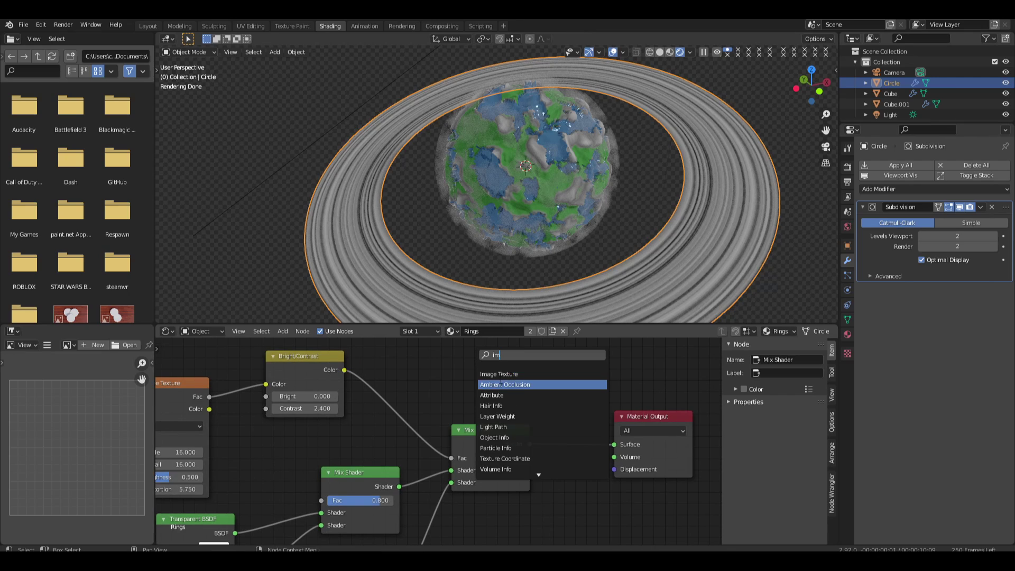
key(Return)
click(476, 350)
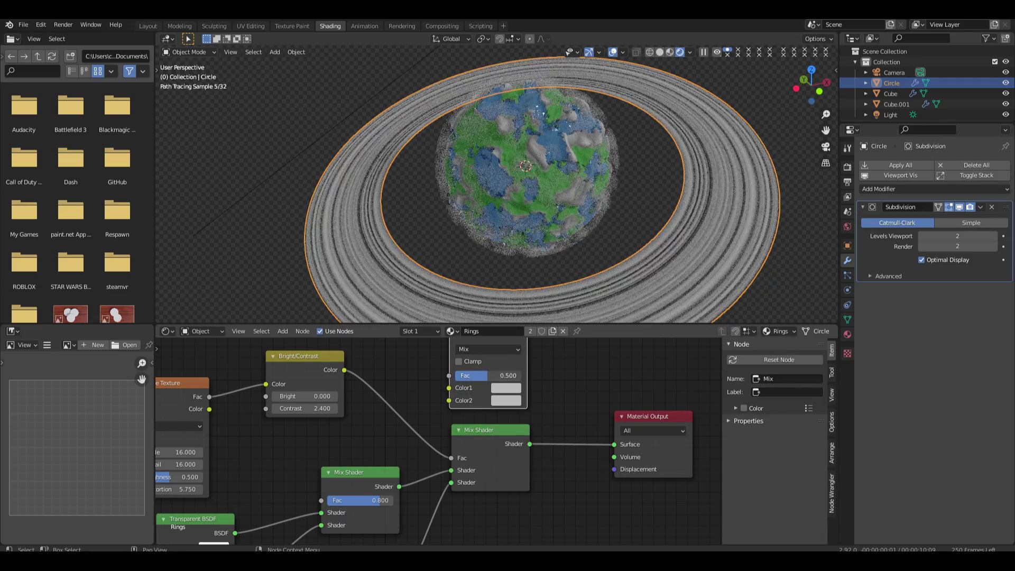
drag(490, 376, 499, 377)
Connect the Bright/Contrast Color to the MixRGB's Color1 and the MixRGB output to the Material Output's Displacement
drag(345, 370, 459, 391)
middle_drag(517, 353, 505, 393)
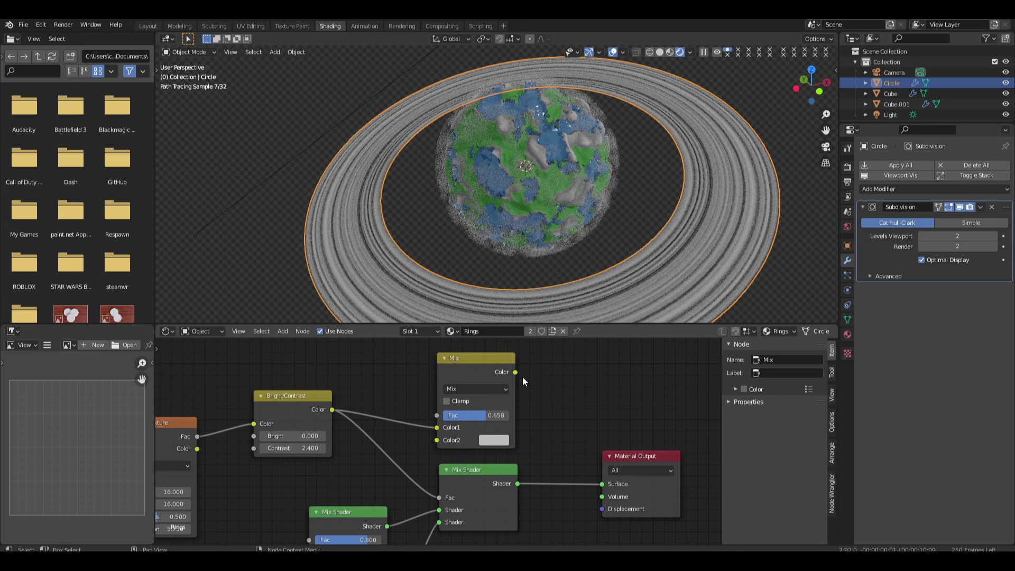
drag(612, 513, 609, 511)
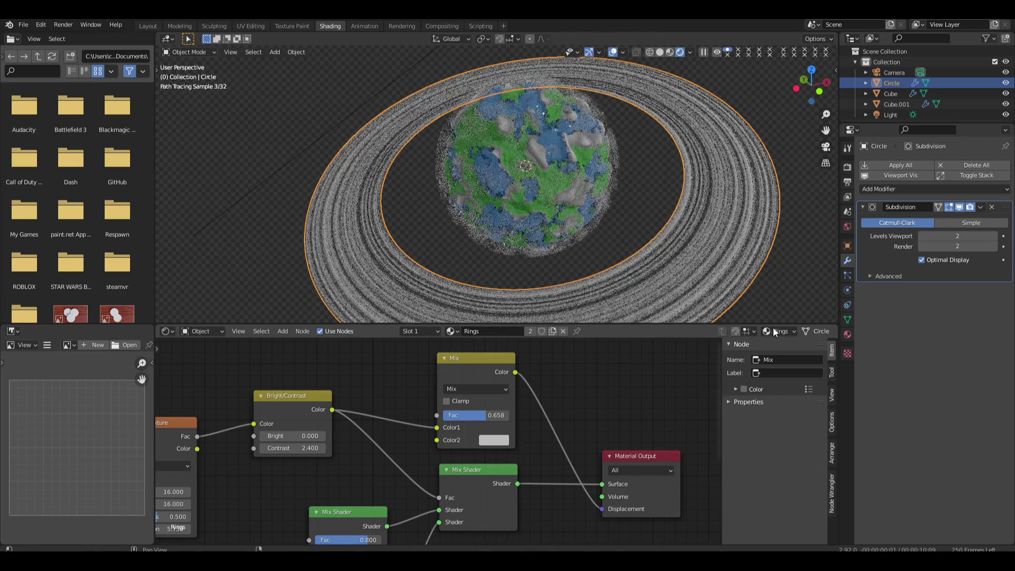
Try the Displacement Only method for the Rings material and look at the ring from the side
click(789, 288)
mouse_move(789, 288)
middle_down()
mouse_move(779, 246)
mouse_move(786, 230)
mouse_move(805, 232)
middle_up()
click(848, 334)
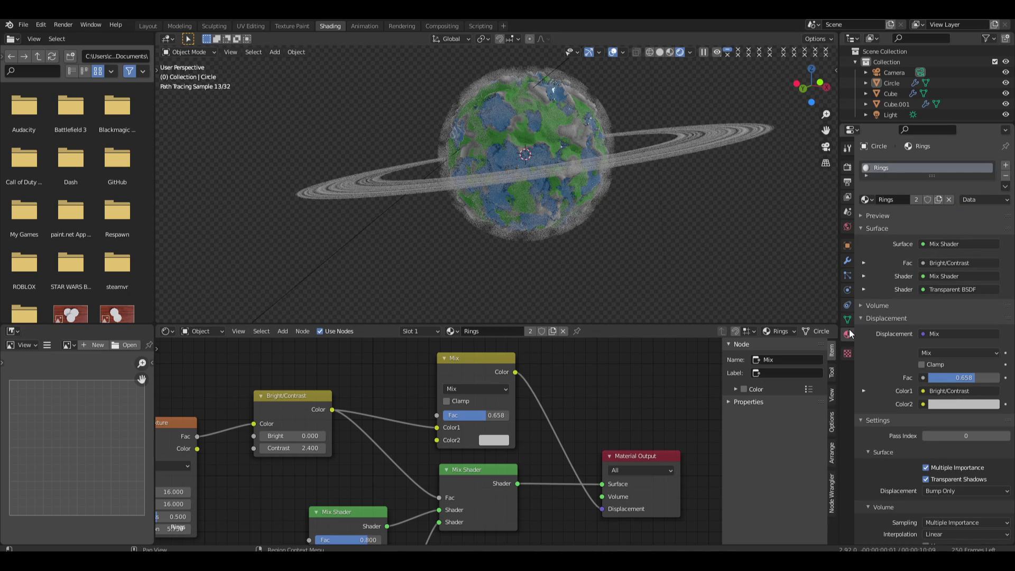
click(950, 491)
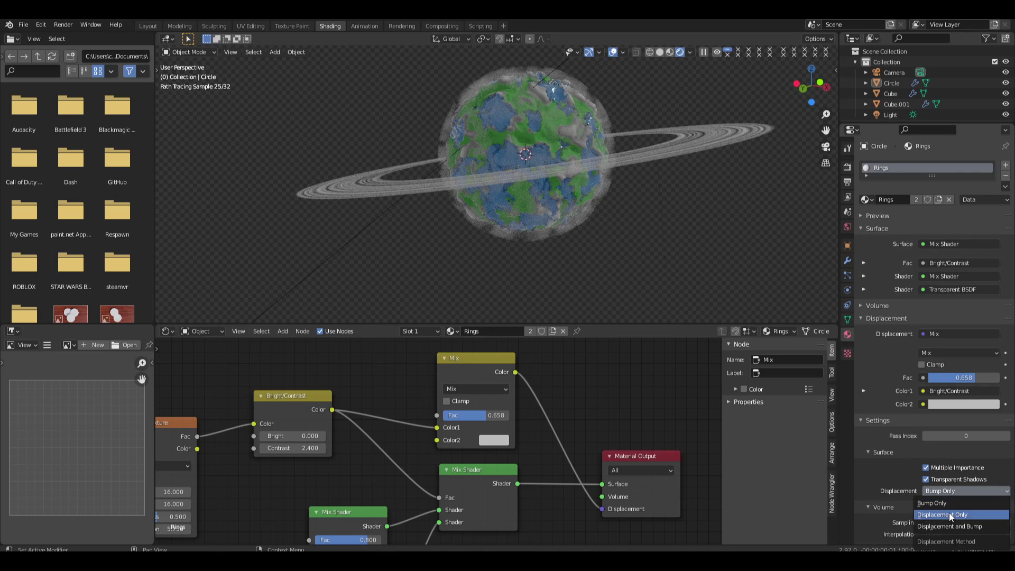
click(950, 512)
middle_drag(725, 287, 737, 300)
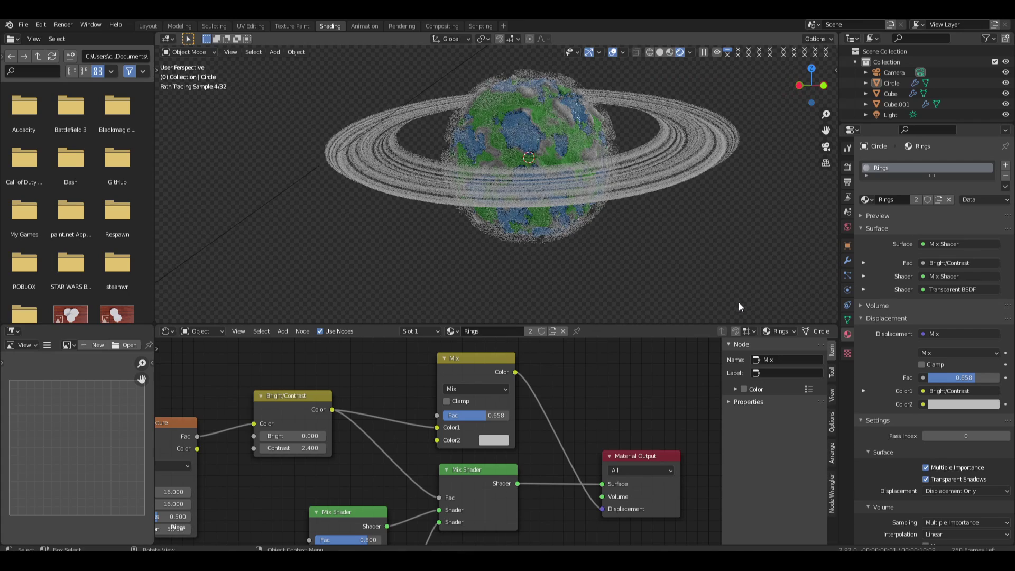
Return the Rings material's displacement method to Bump Only and view the ring from another angle
click(960, 491)
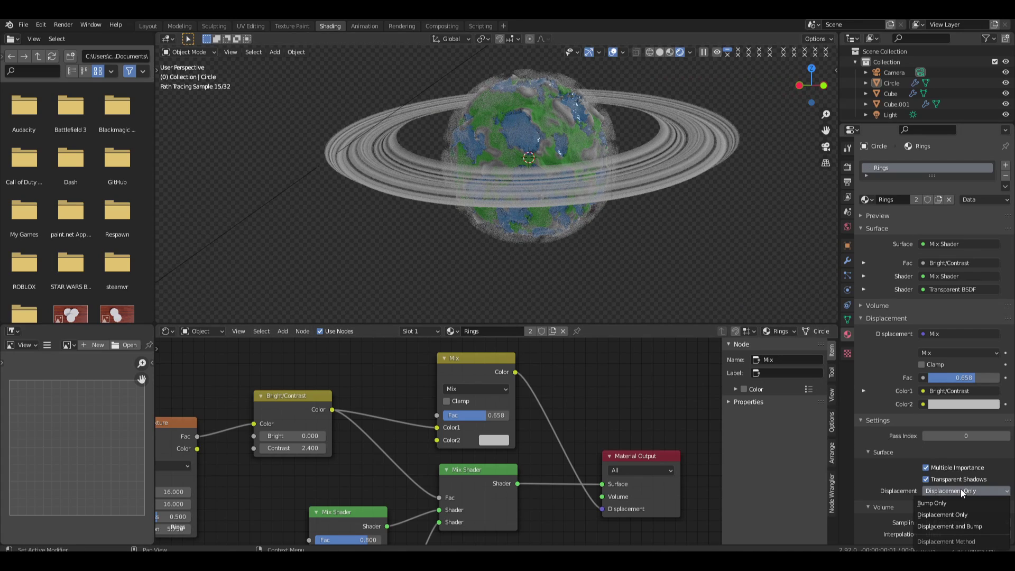
click(957, 502)
middle_drag(775, 287, 753, 294)
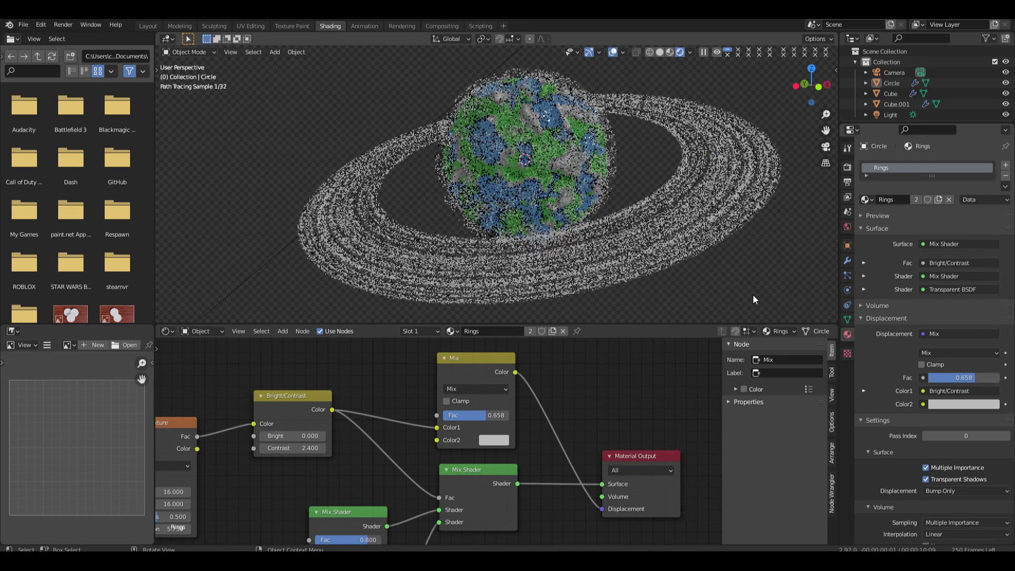
Switch the node editor to the World shader and add an Environment Texture with Mapping and Texture Coordinate nodes feeding the Background color
key(KP_0)
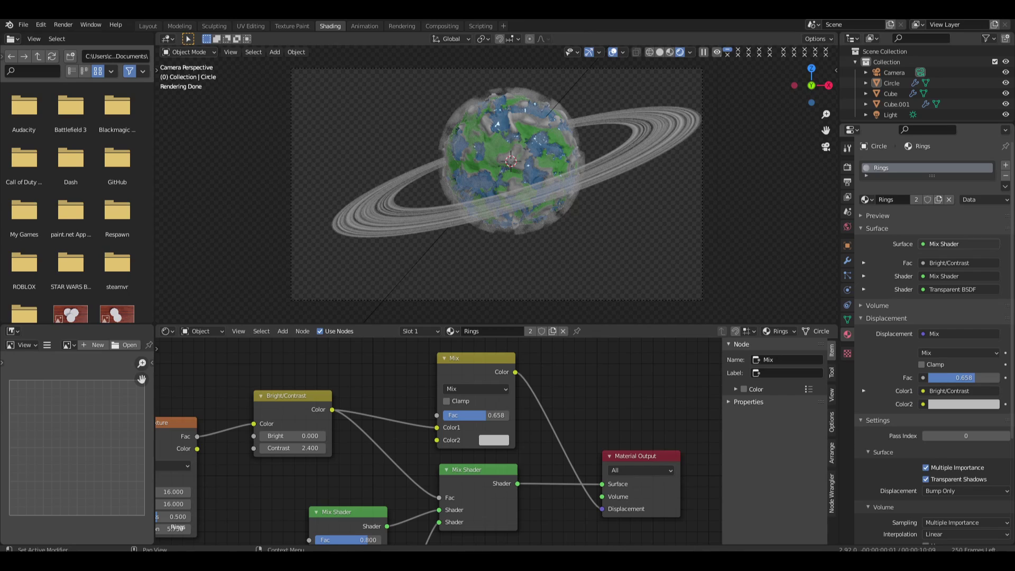
click(209, 331)
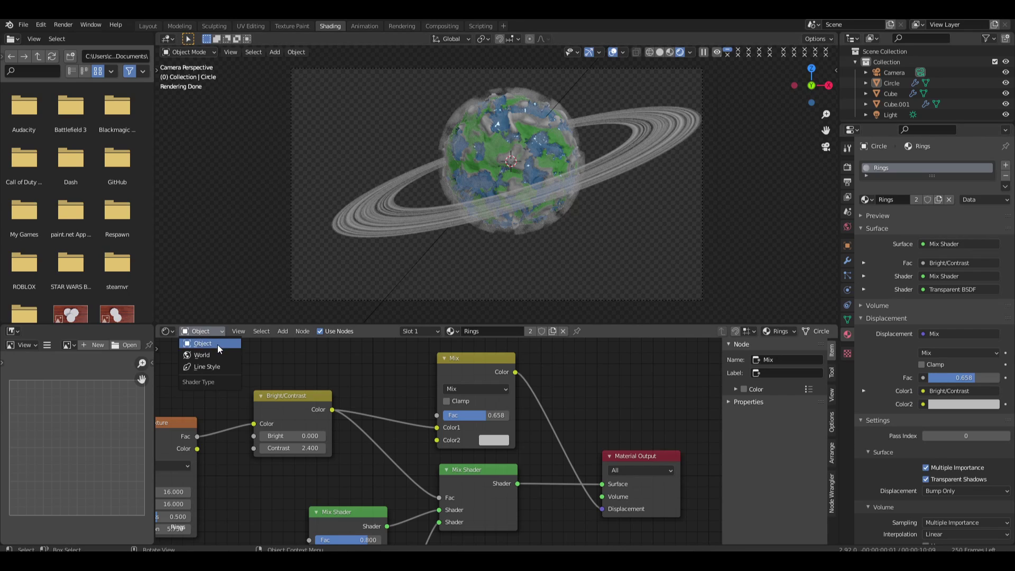
click(230, 356)
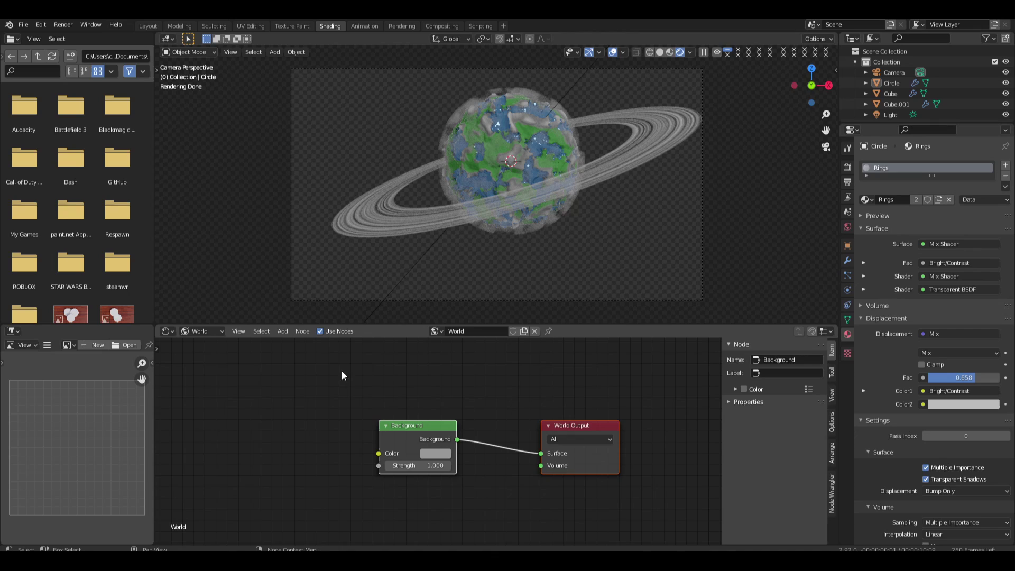
middle_drag(433, 413, 554, 404)
key(ctrl+t)
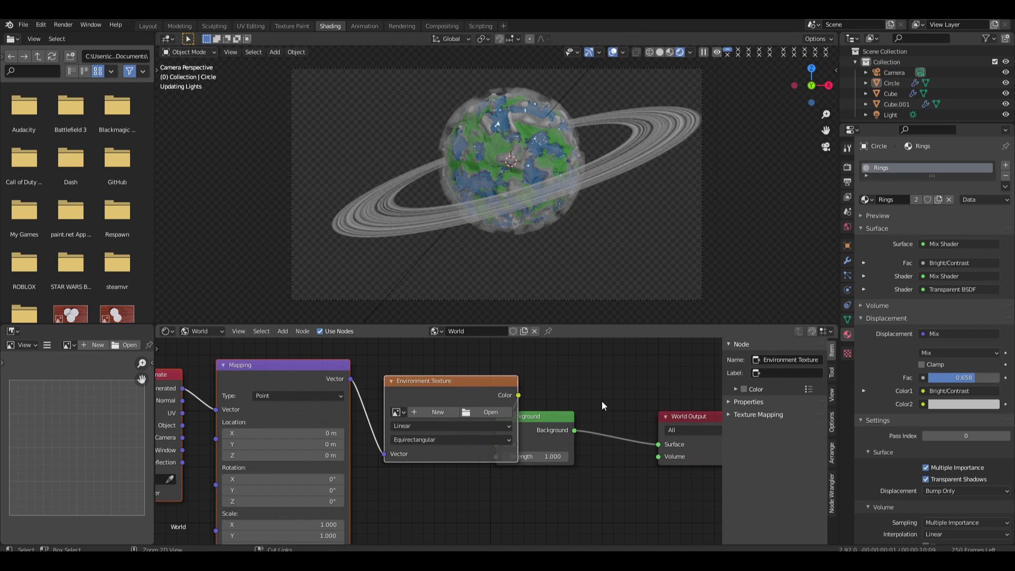
key(g)
click(533, 420)
Browse HDRI Haven's HDRIs, then load blaubeuren_night_4k.hdr from the Downloads folder, filtered by "hdr", into the Environment Texture
click(434, 432)
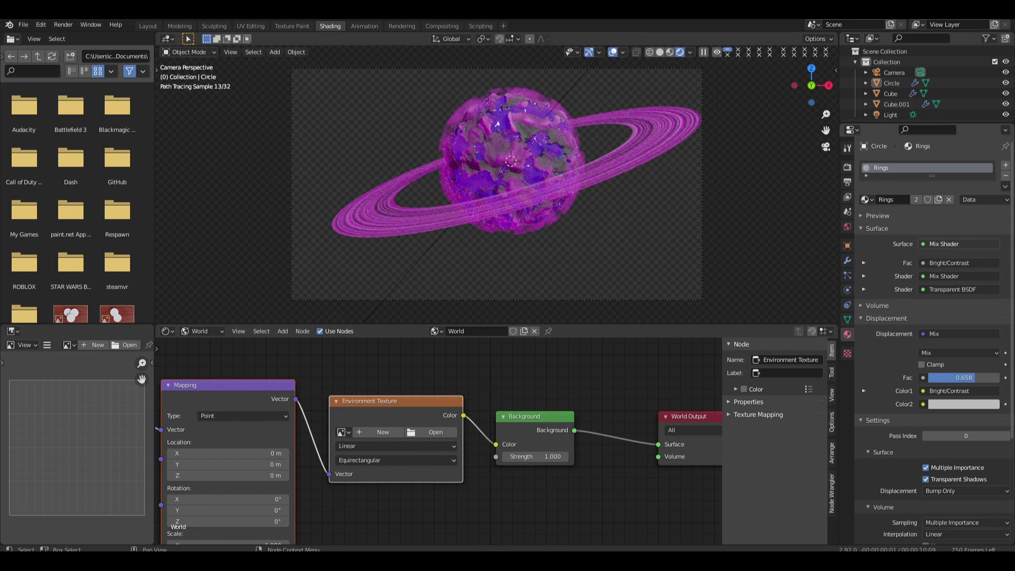
drag(543, 141, 418, 104)
click(711, 117)
text(hdr)
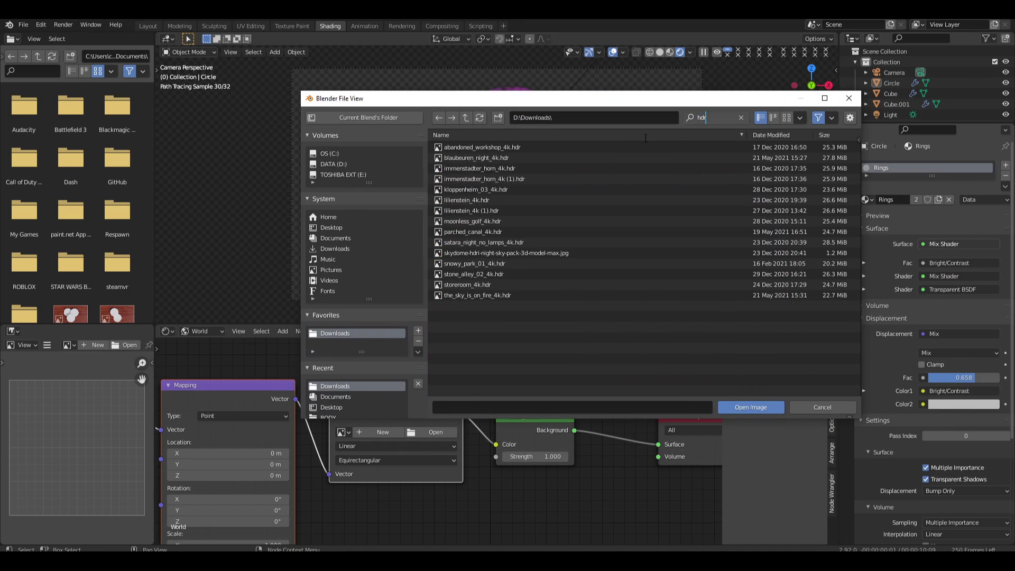
key(Return)
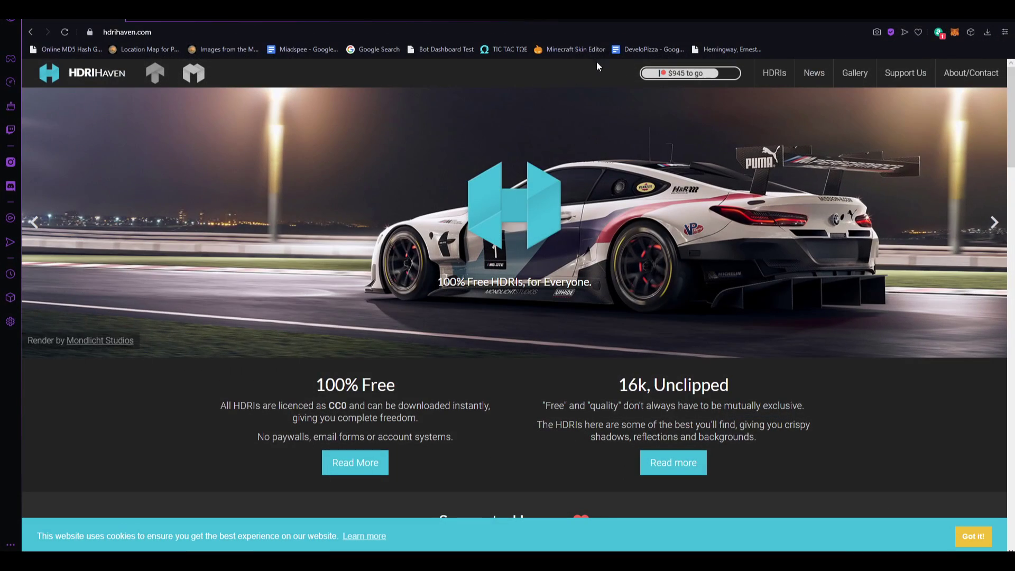
click(779, 73)
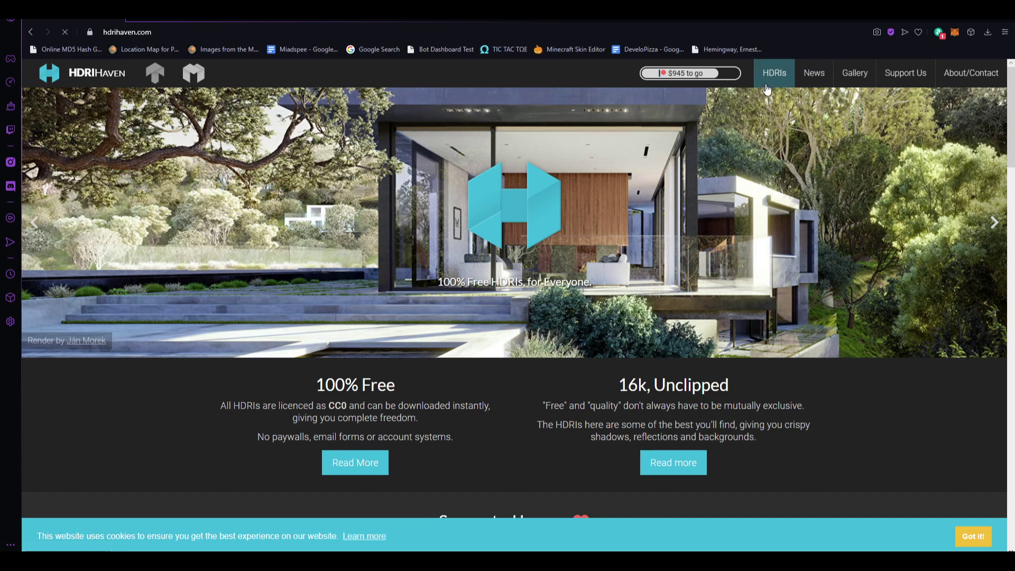
scroll(689, 268, down, 10)
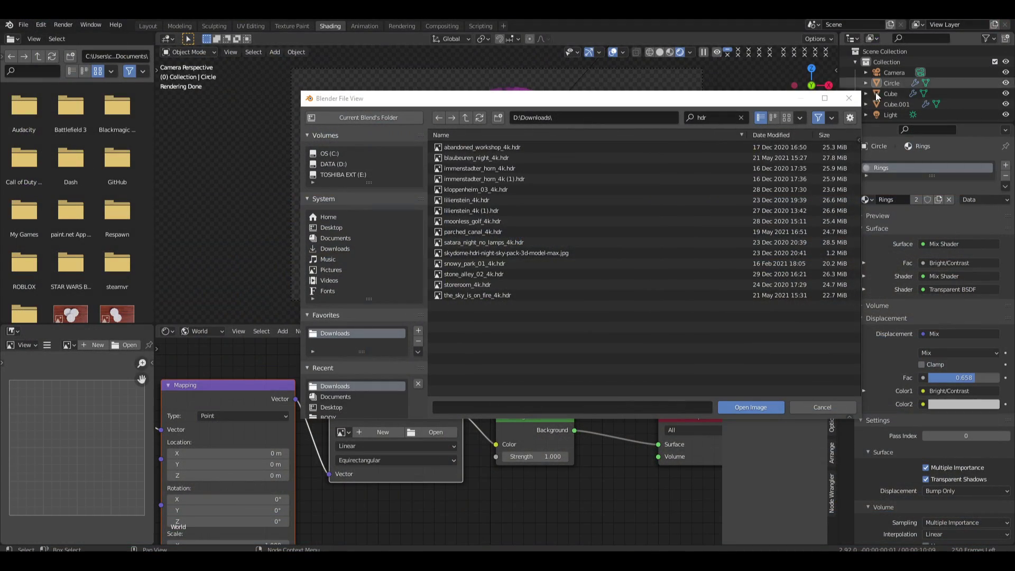
double_click(495, 158)
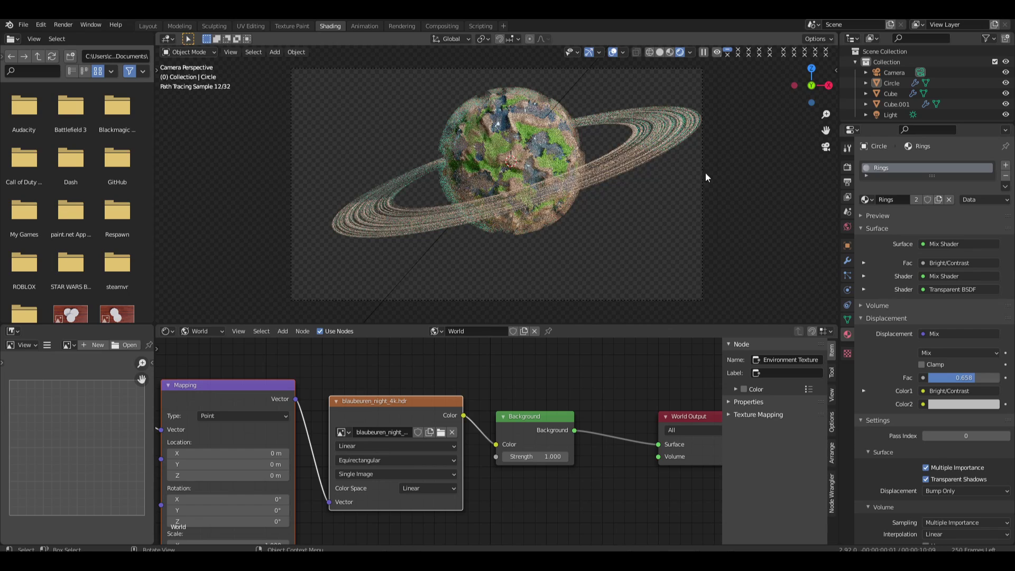
click(632, 154)
shift+click(544, 110)
shift+click(545, 108)
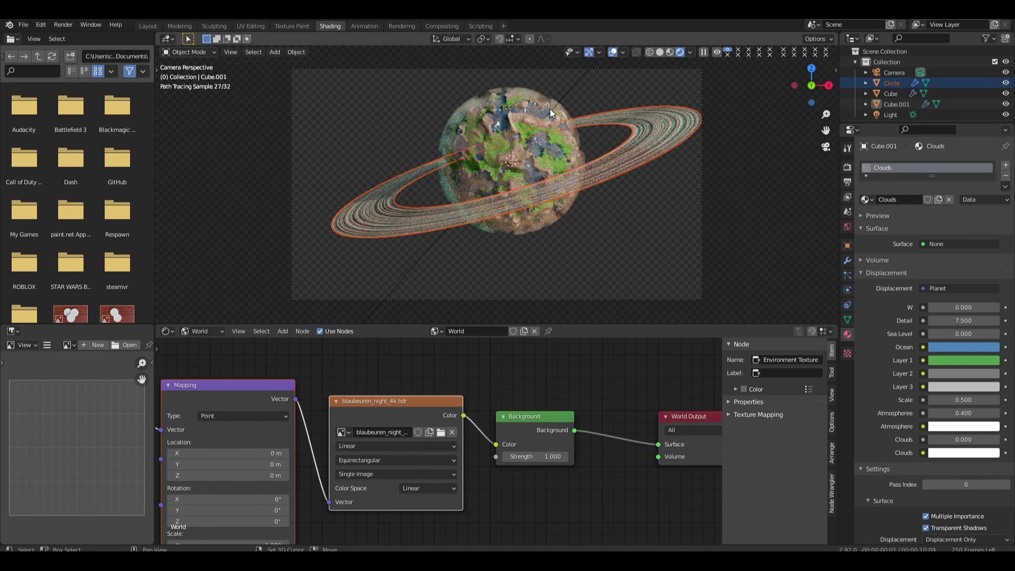
shift+click(548, 108)
key(ctrl+z)
key(ctrl+z)
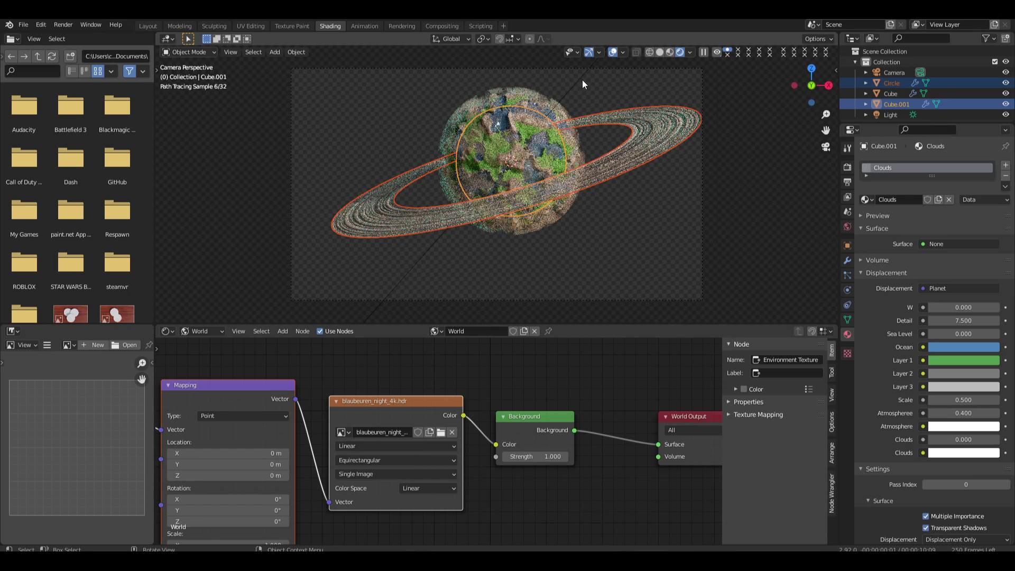
Delete the Light object from the scene
click(582, 80)
key(Delete)
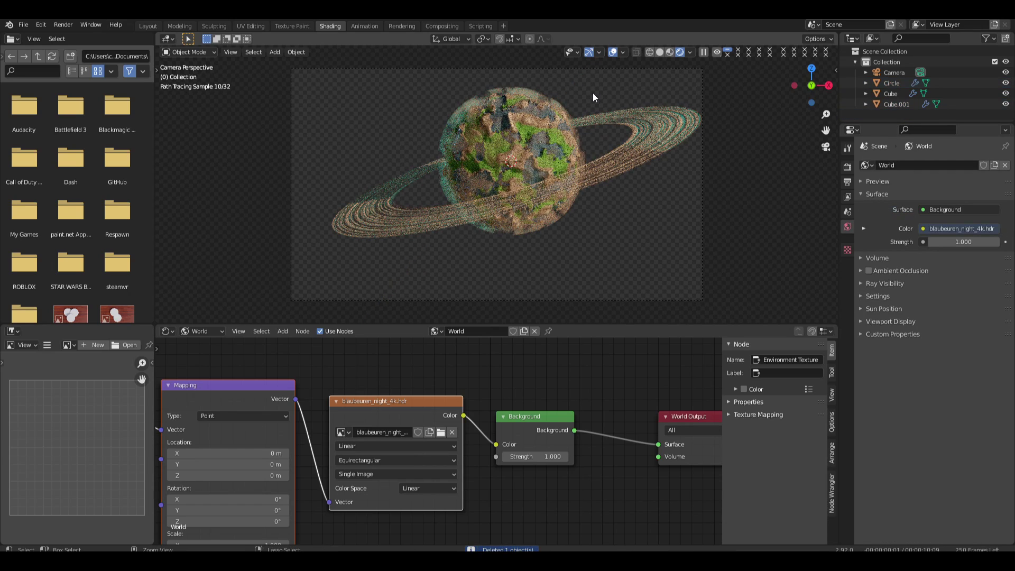
Select the ring together with the planet and cloud spheres using Circle Select
click(653, 126)
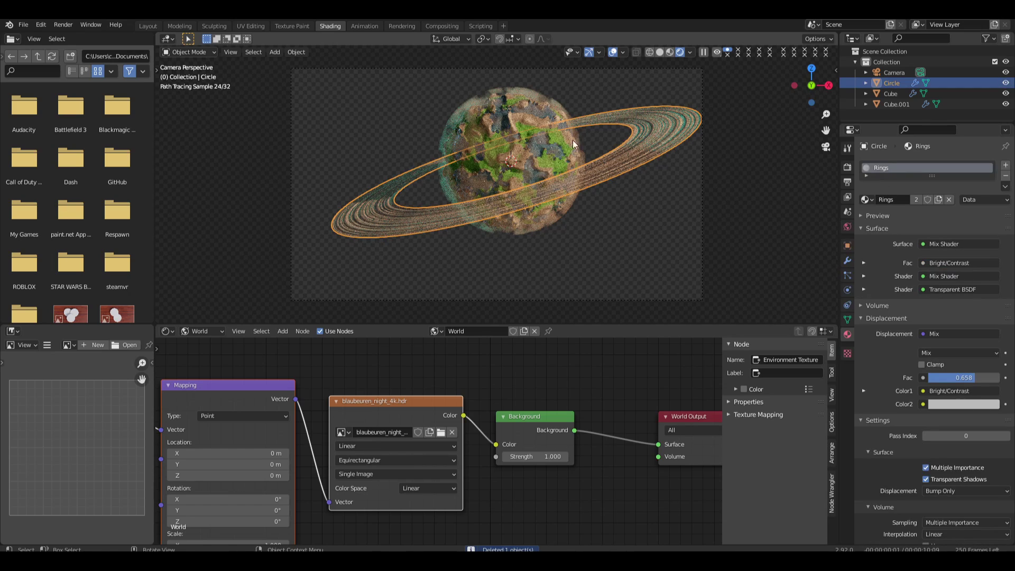
key(c)
scroll(522, 171, down, 15)
click(520, 170)
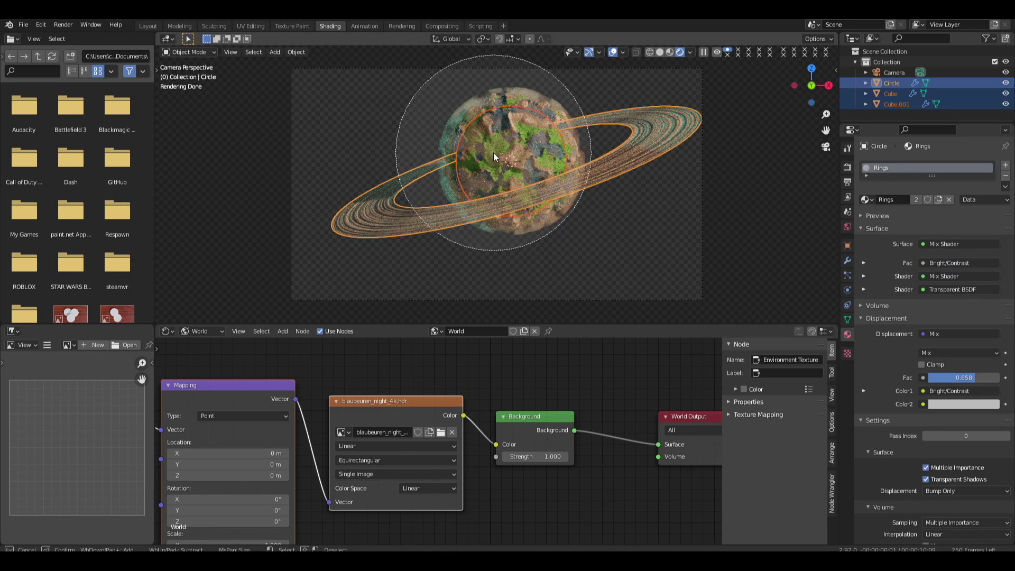
scroll(524, 161, up, 3)
scroll(519, 165, down, 6)
key(Escape)
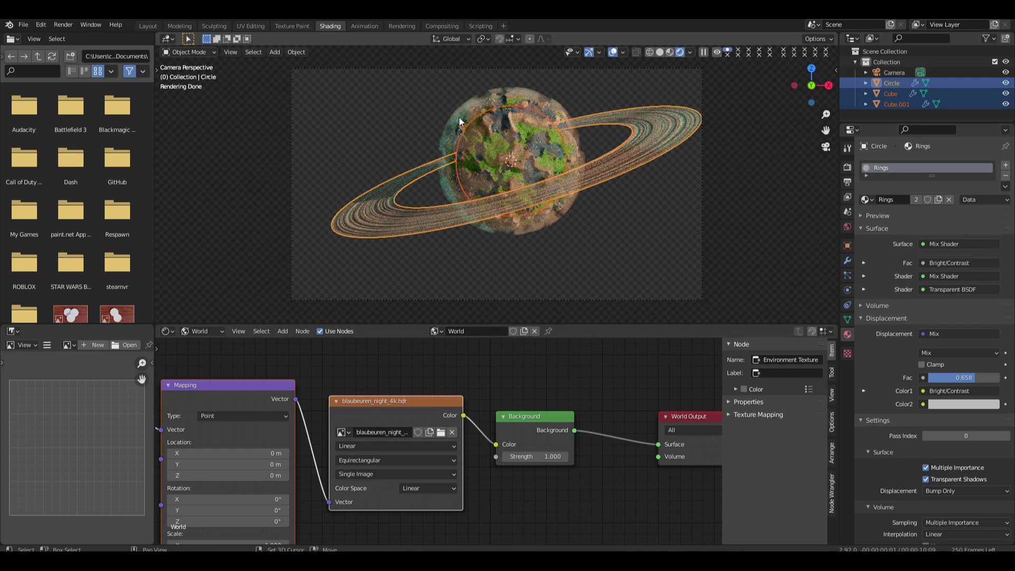
Move the selected planet, clouds and ring about 8 m away from the camera along global Y, without scaling them
key(s)
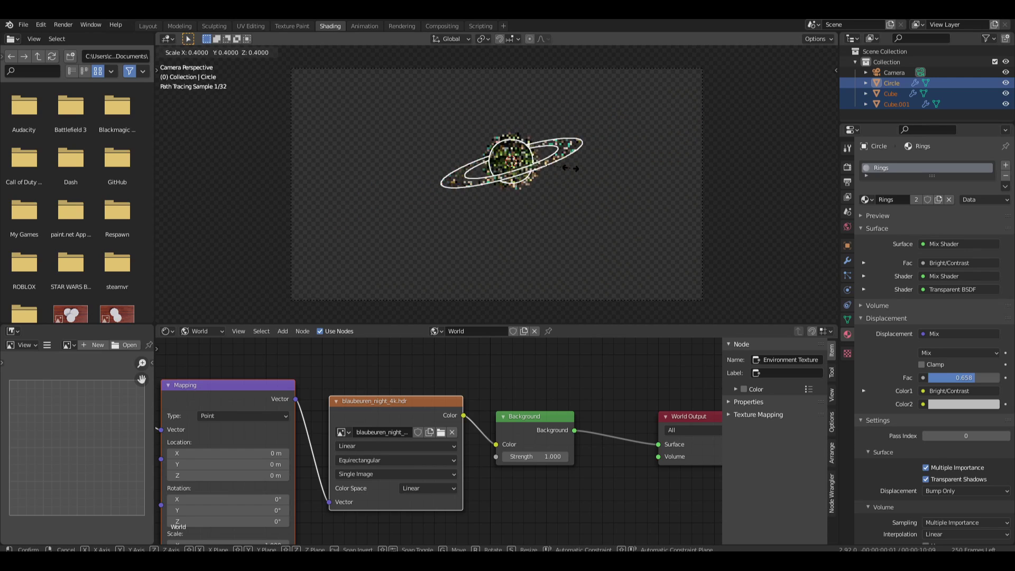
key(Escape)
middle_drag(586, 178, 531, 217)
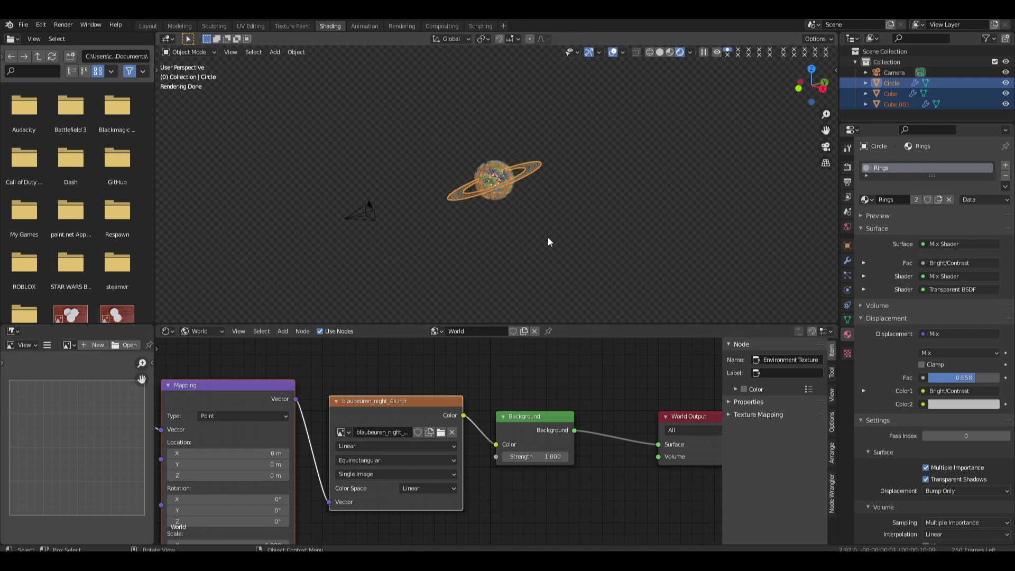
key(t)
key(g)
key(y)
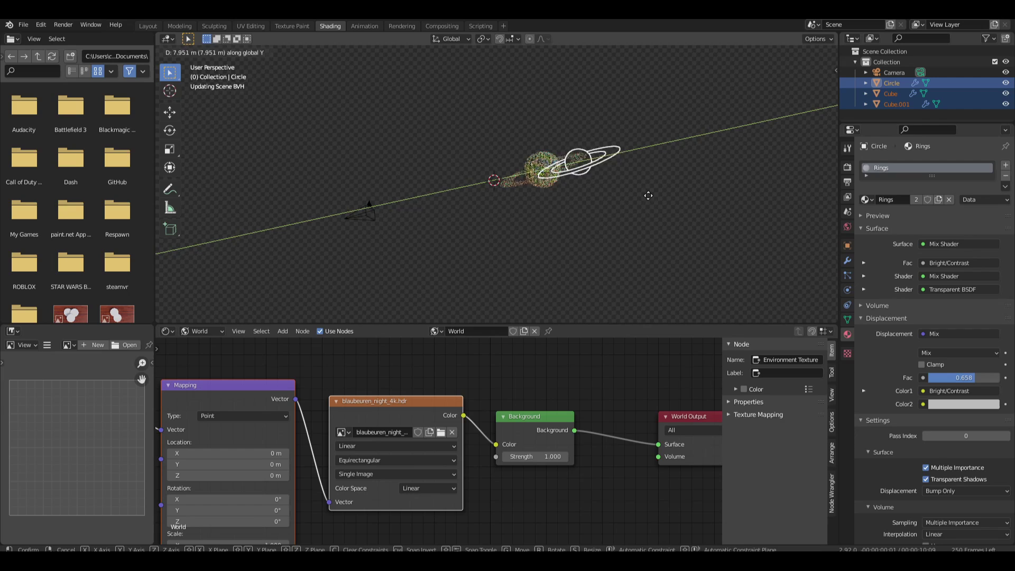
click(650, 199)
key(KP_0)
Add a plane mesh and give it an Ocean modifier
key(alt+a)
key(shift+a)
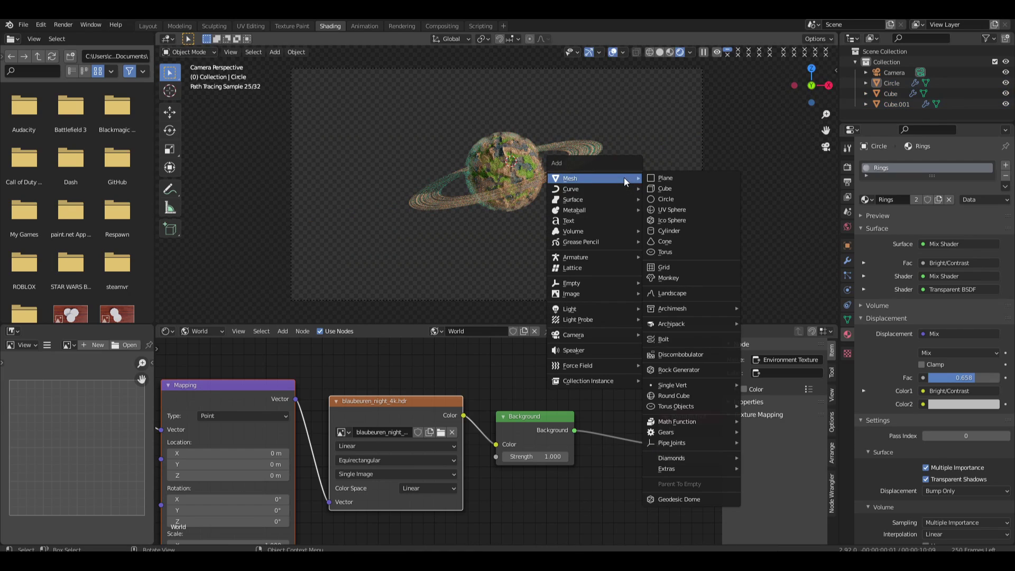
click(658, 178)
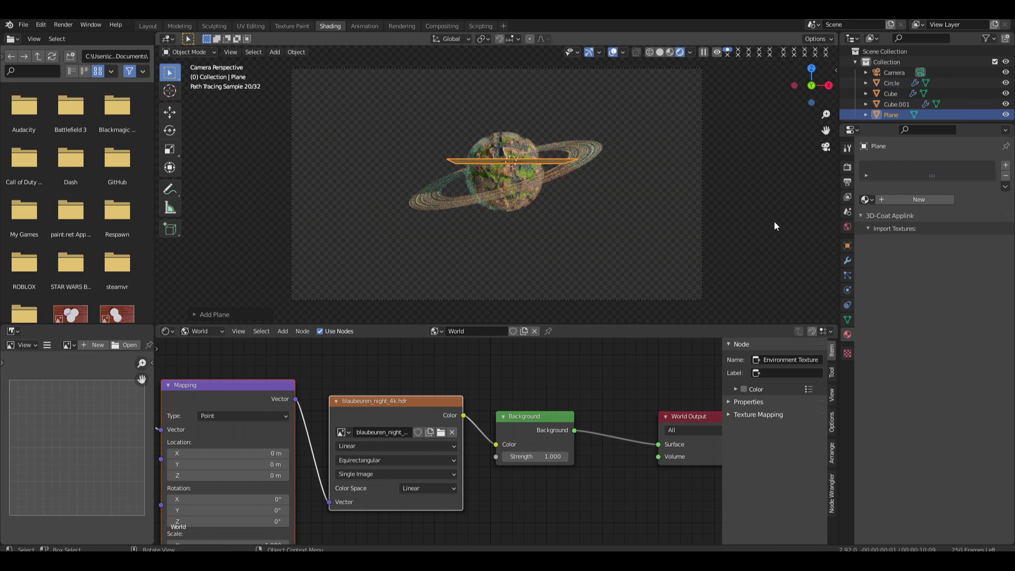
click(845, 258)
click(898, 164)
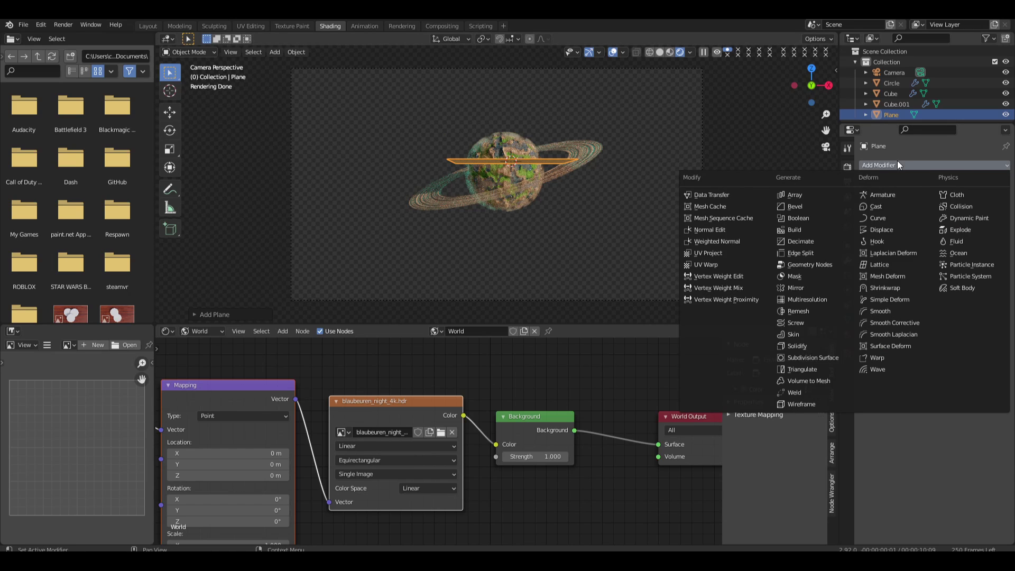
click(964, 253)
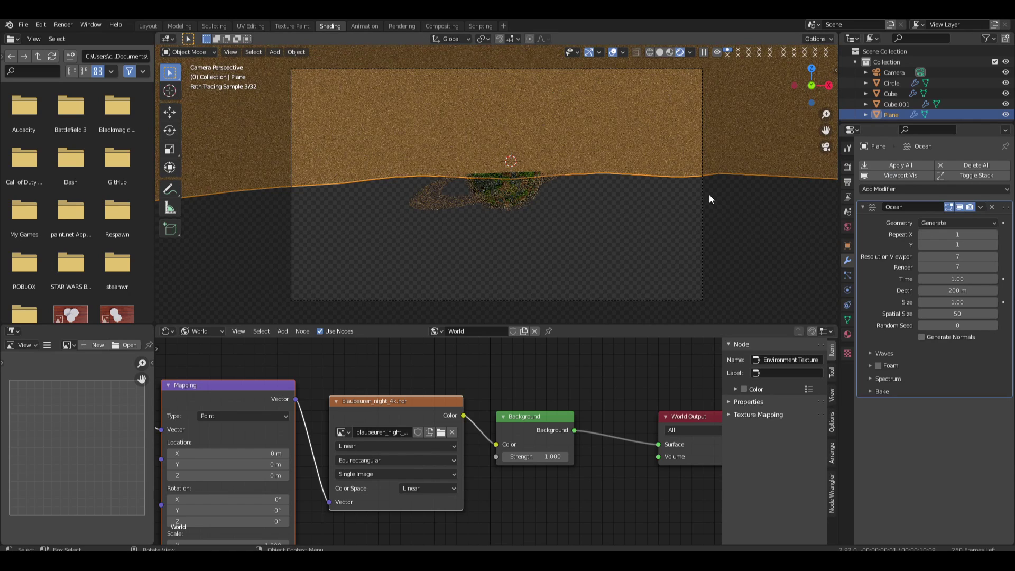
Lower the ocean plane 2 m along global Z so it lies beneath the planet, and deselect it
key(g)
key(z)
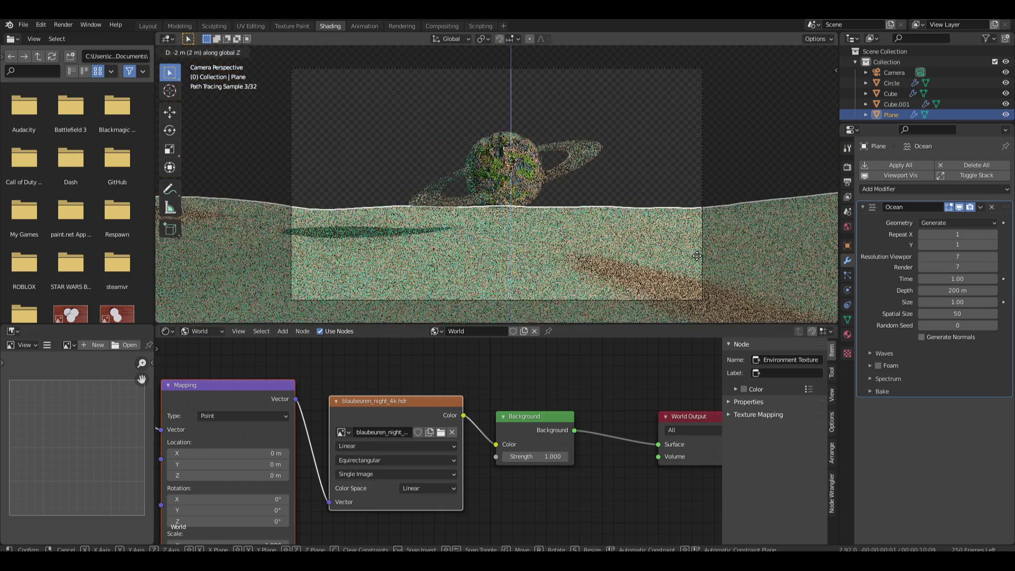
click(697, 256)
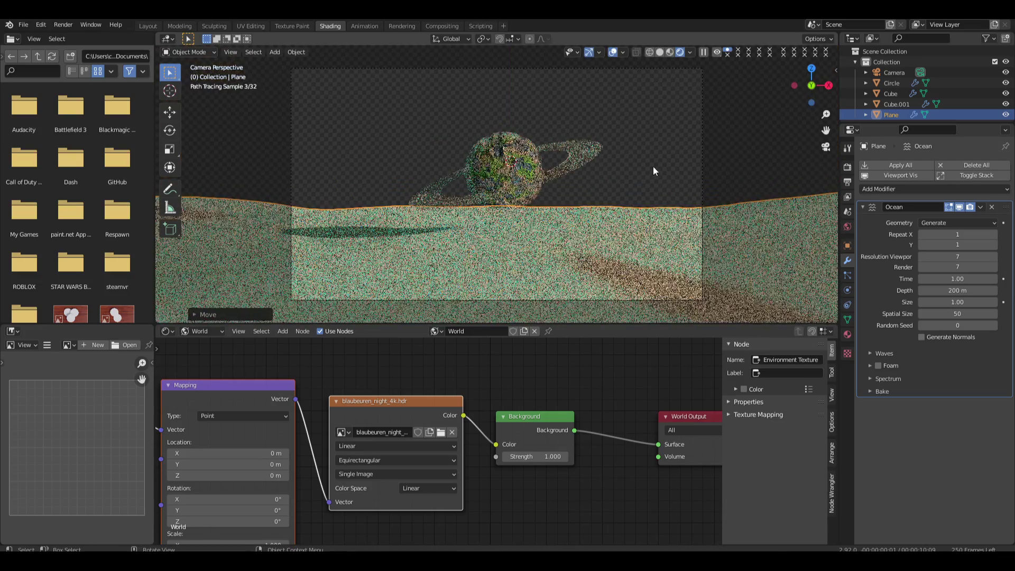
click(654, 170)
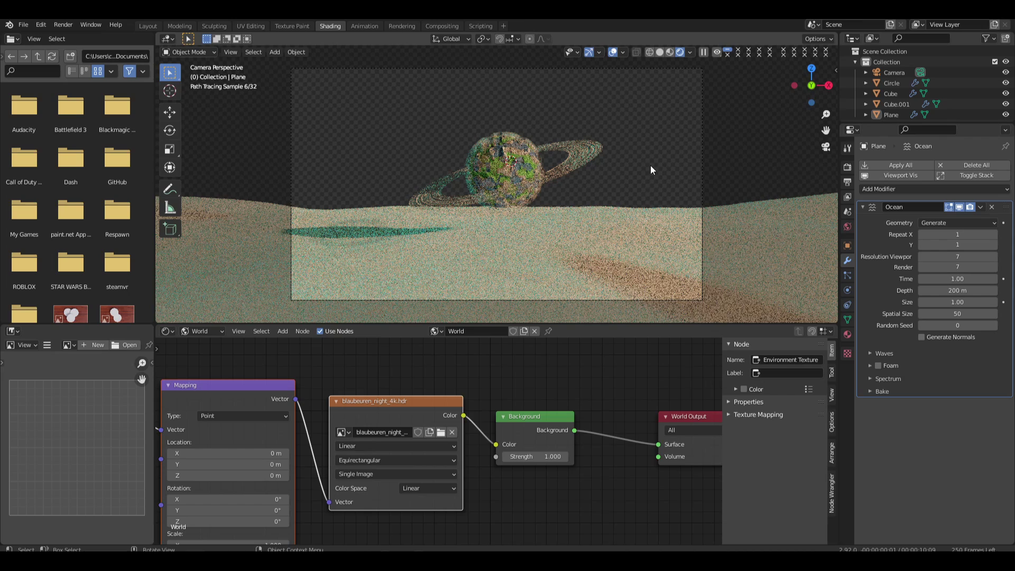
Set the Ocean modifier's render resolution to 16 and save the file
click(950, 264)
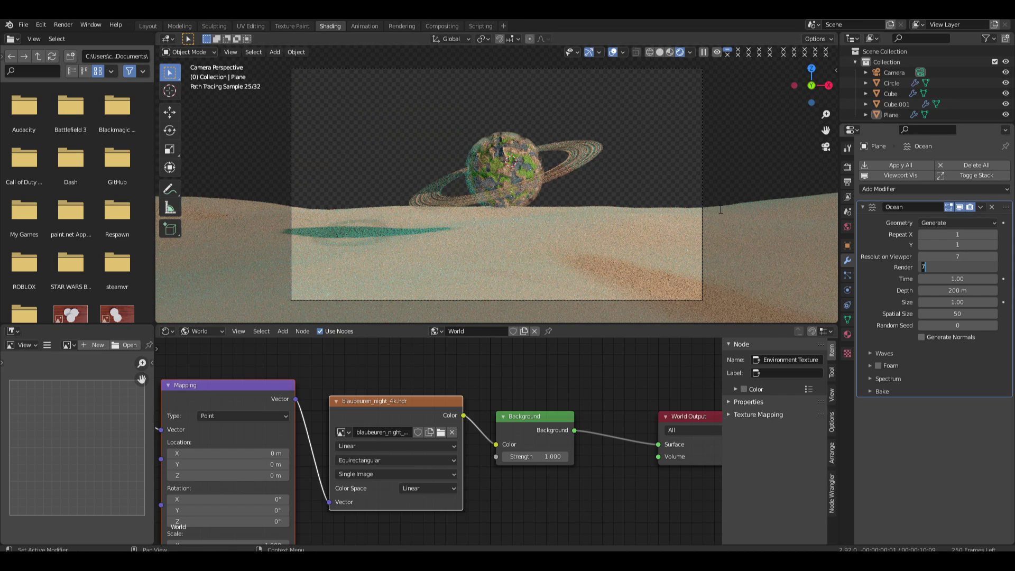
text(16)
key(Return)
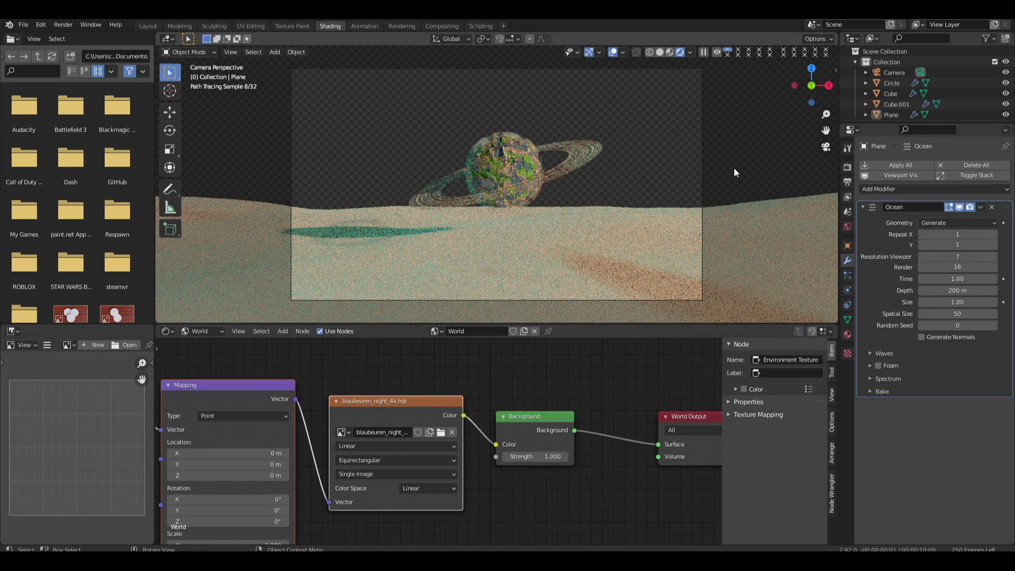
key(ctrl+s)
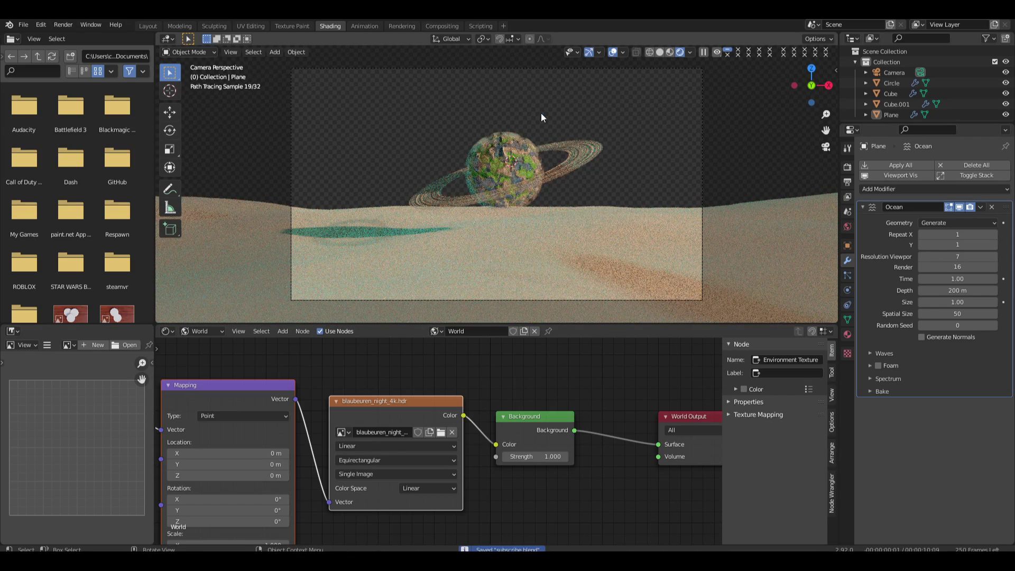
Switch back to the object shader and create a new material named "Ocean" on the ocean plane
click(594, 211)
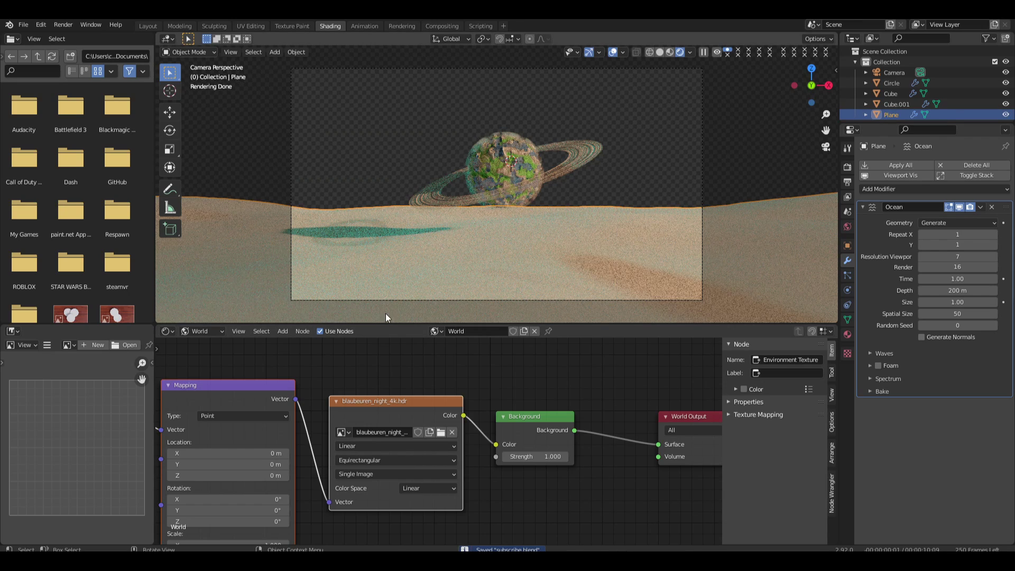
click(203, 331)
click(215, 344)
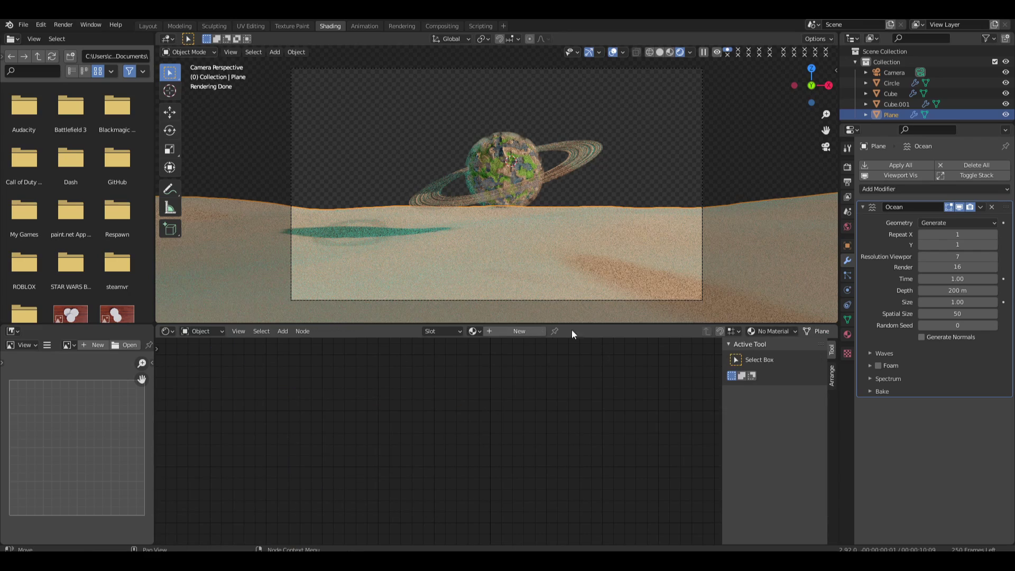
click(509, 330)
double_click(518, 331)
text(O)
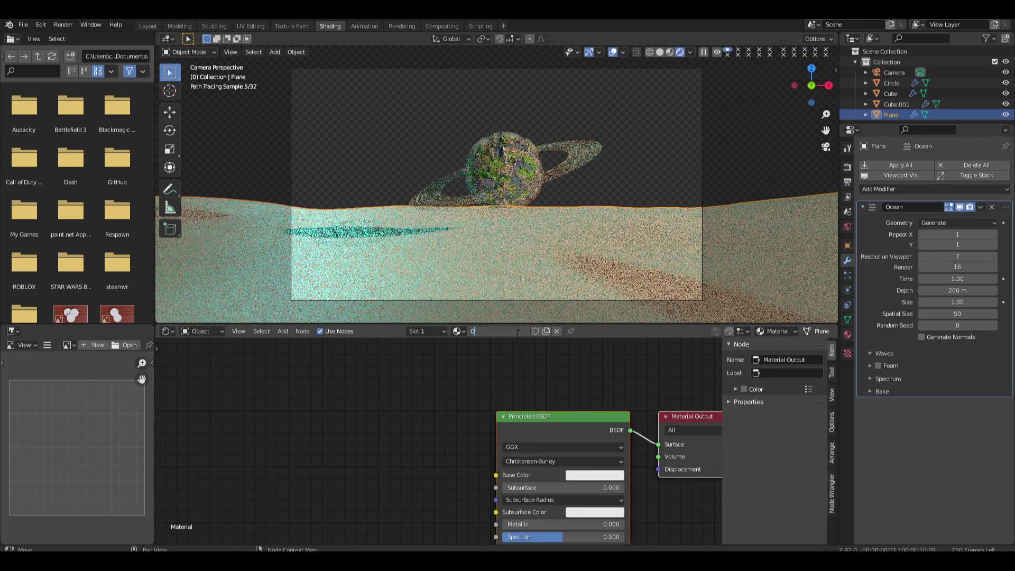
text(cean)
key(Return)
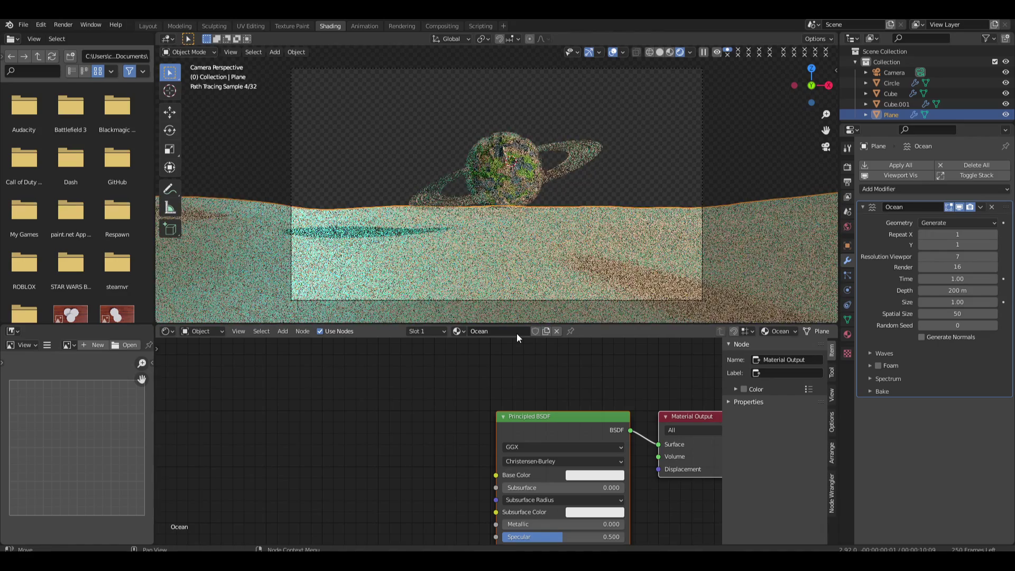
shift+scroll(589, 459, down, 3)
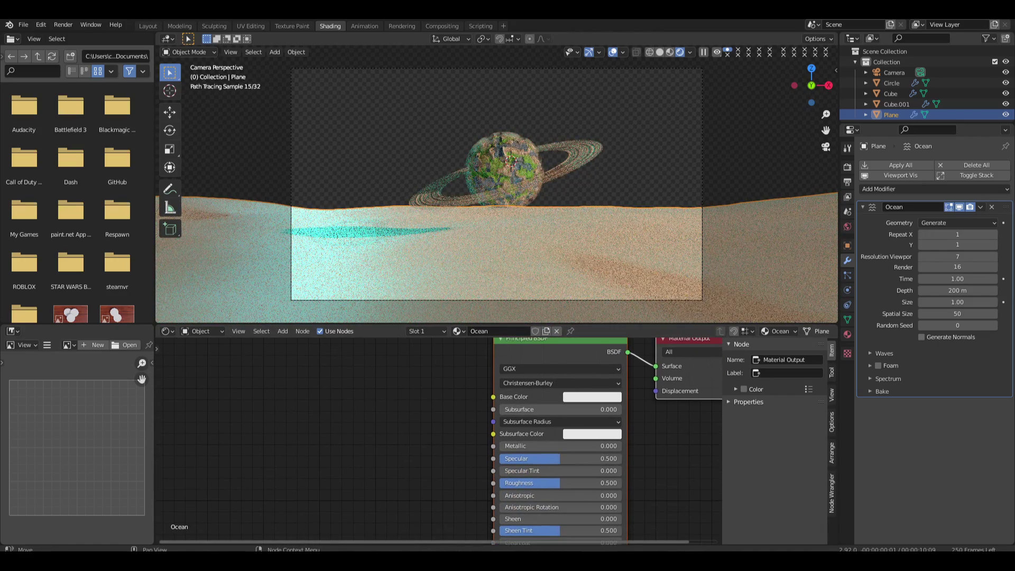
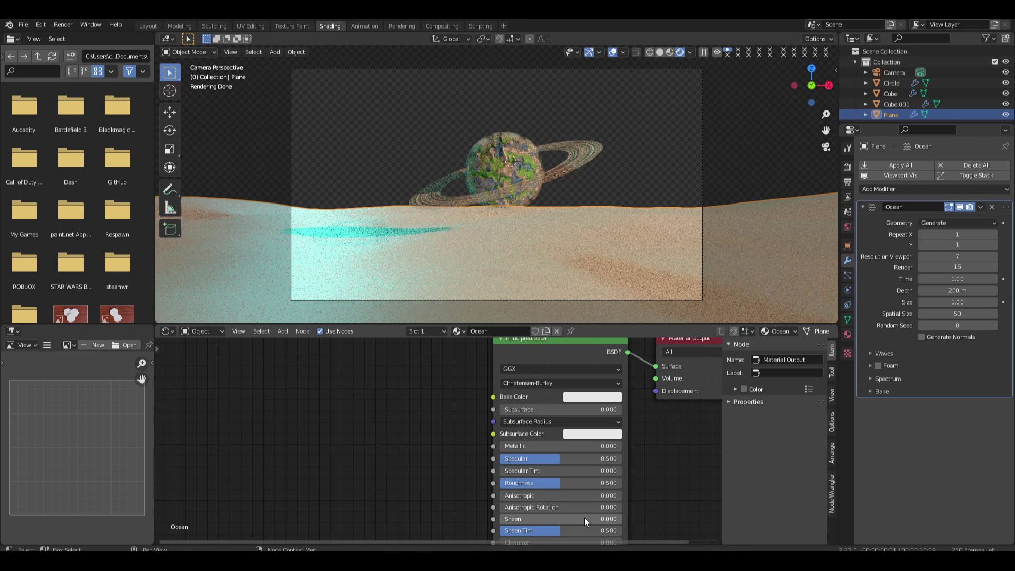
Set the Ocean material's Transmission to 1.000 and Roughness to 0.059, and deselect the plane
shift+scroll(599, 491, down, 4)
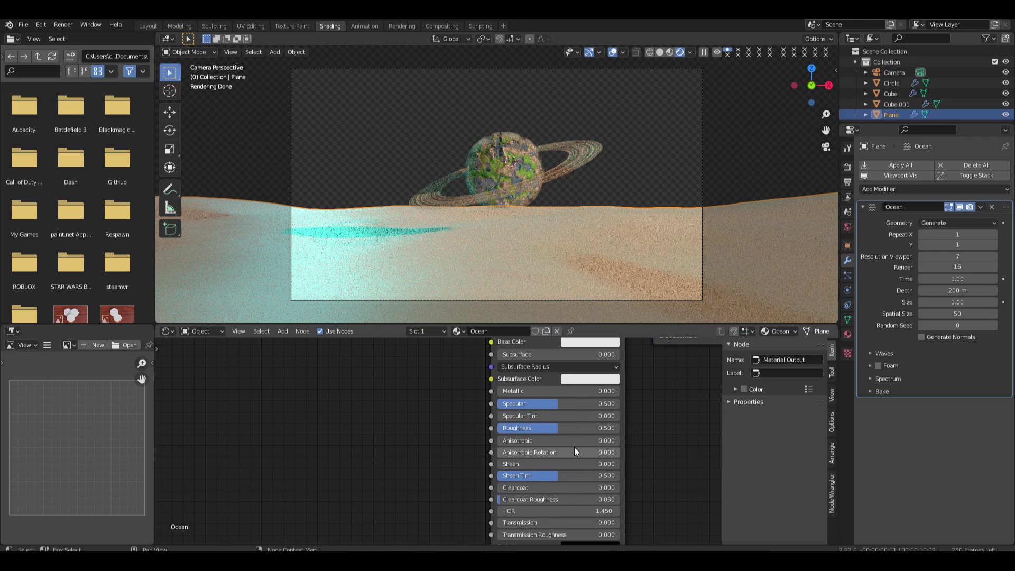
drag(541, 528, 618, 528)
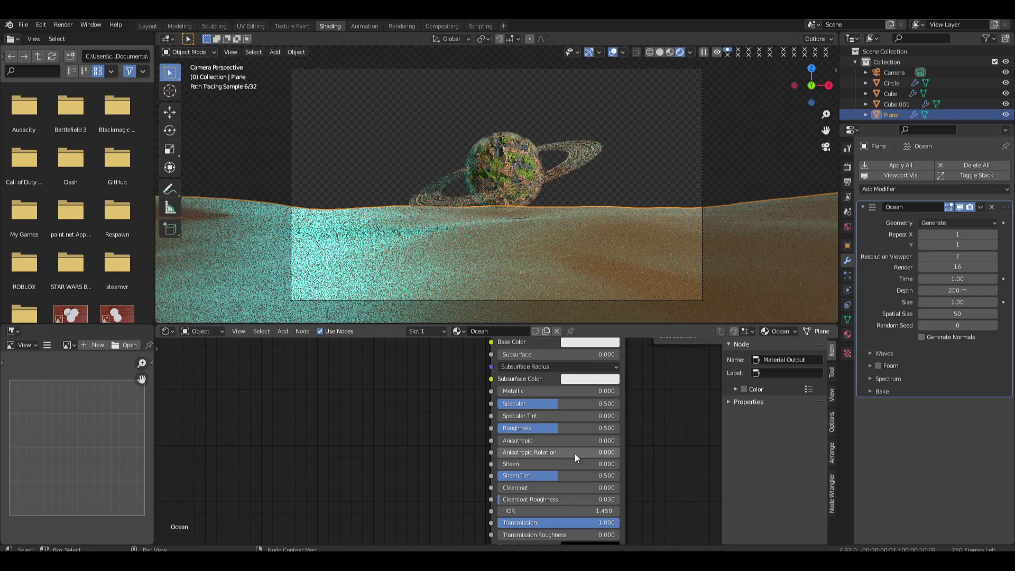
drag(579, 428, 504, 429)
click(665, 130)
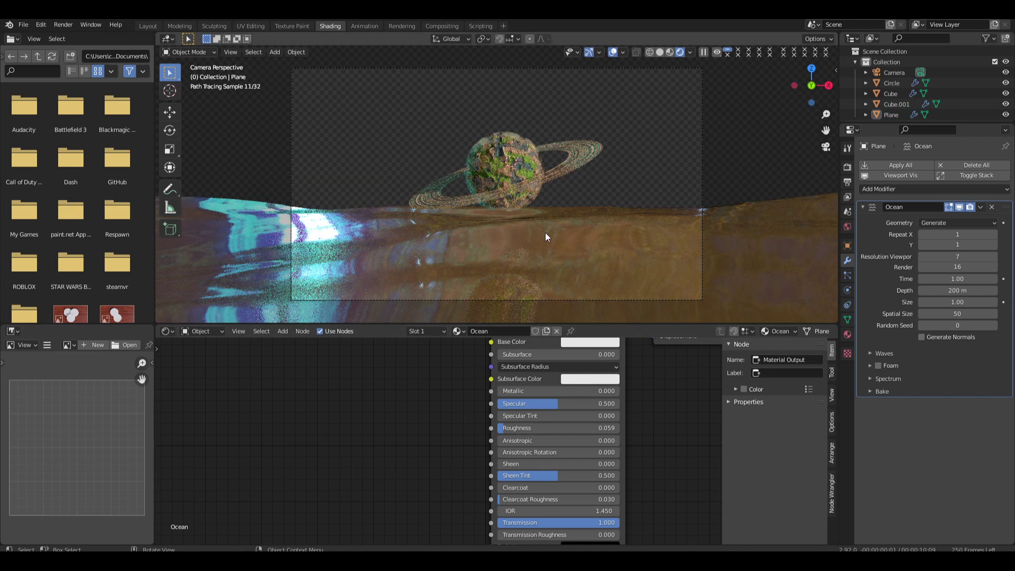
Select the rings, planet and clouds, raise them above the ocean, and tilt them together about global X
click(535, 182)
shift+click(513, 171)
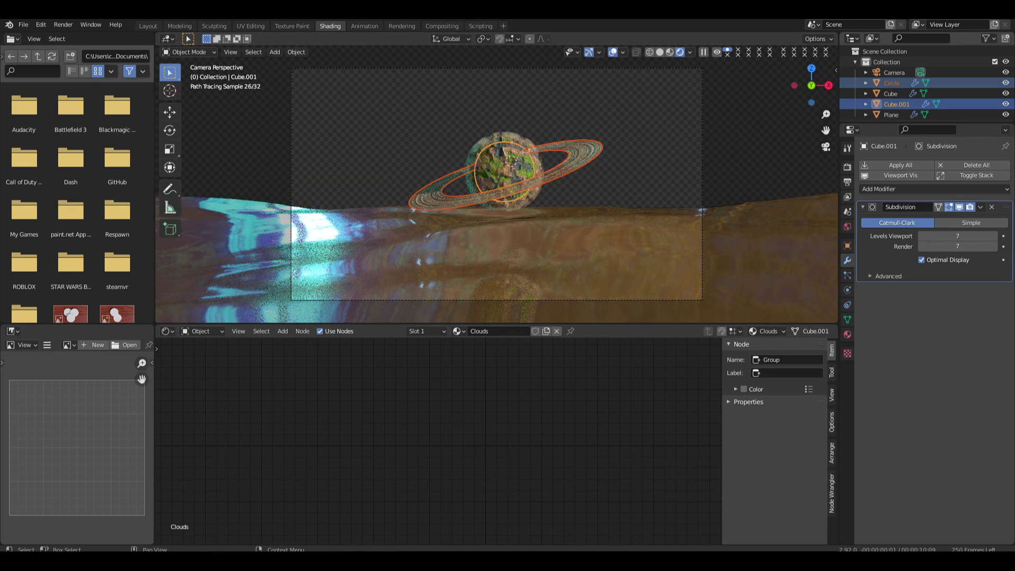
click(619, 148)
click(559, 160)
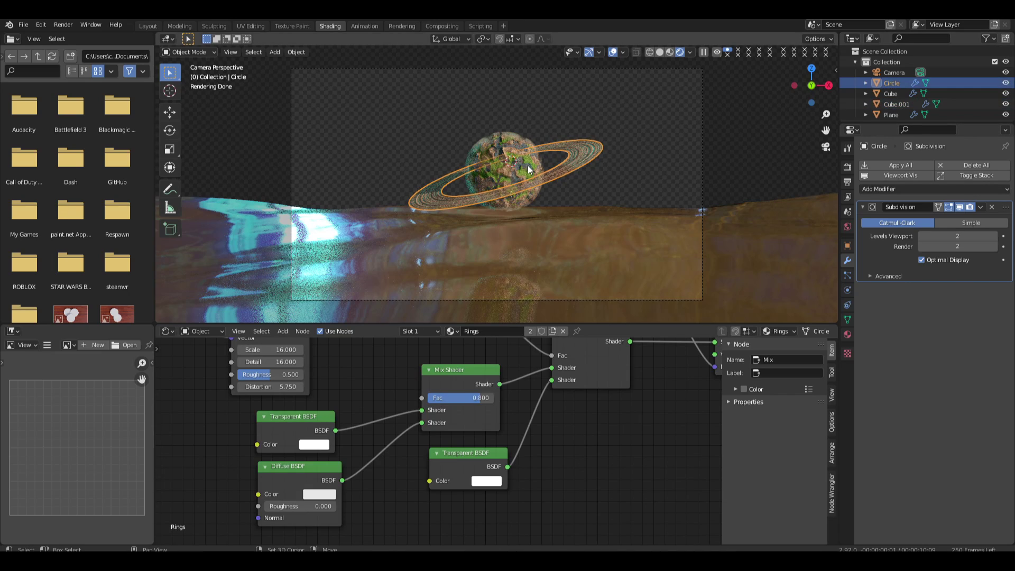
shift+click(525, 162)
shift+click(520, 144)
shift+click(518, 138)
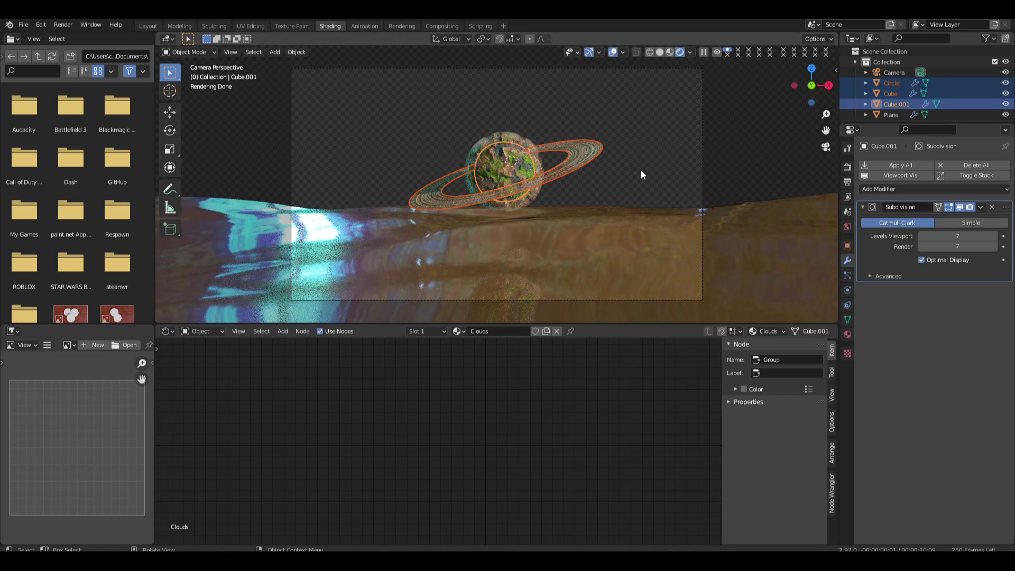
key(r)
key(x)
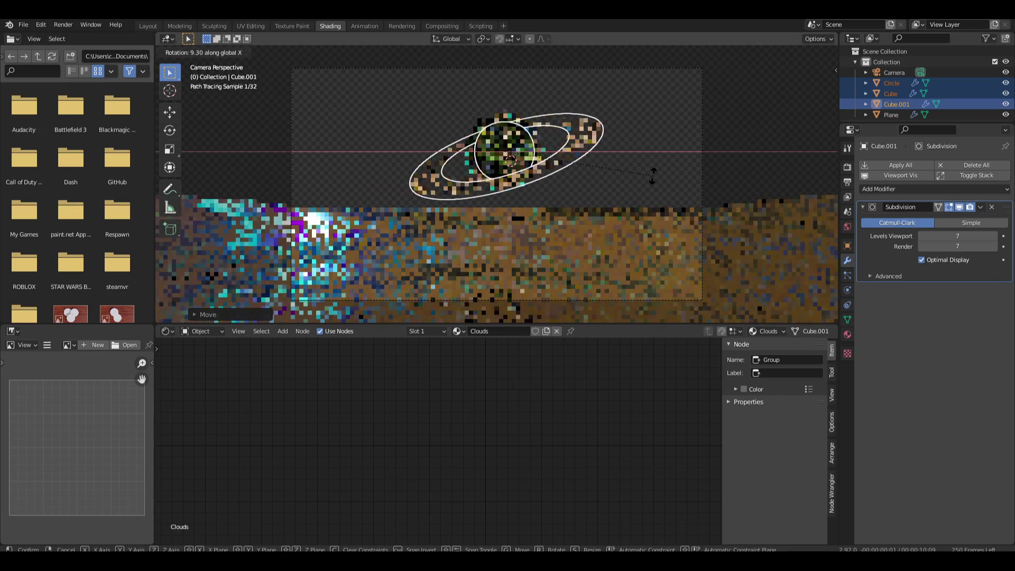
click(653, 181)
Resize the ring mesh around the planet in Edit Mode and return to Object Mode
click(562, 150)
key(s)
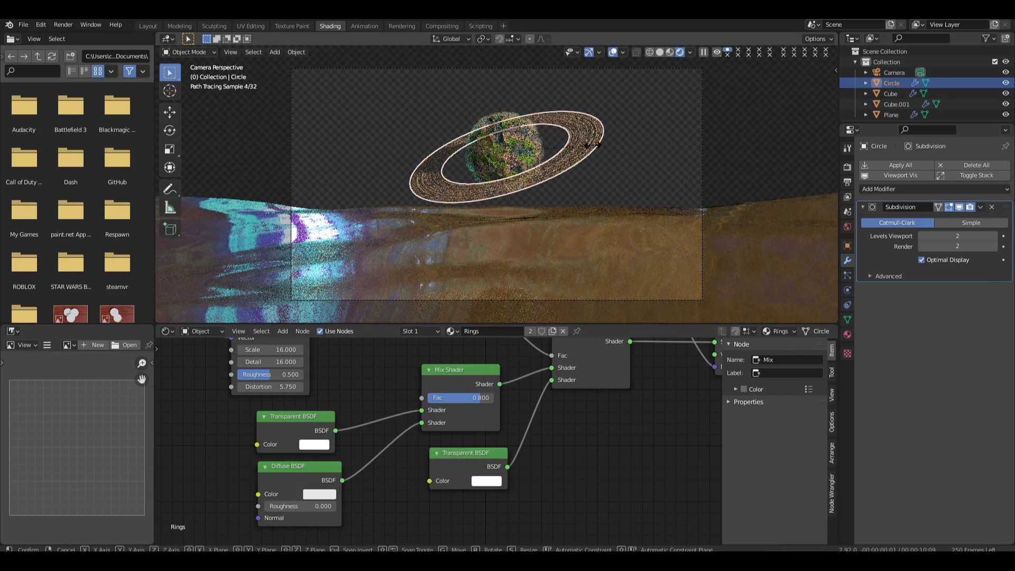
click(578, 143)
key(Tab)
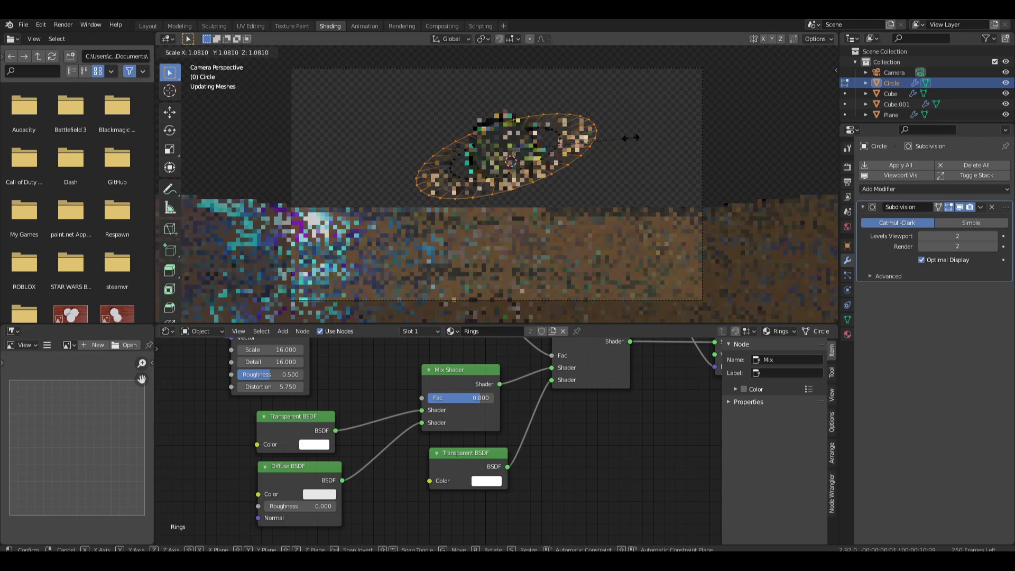
key(Tab)
click(652, 137)
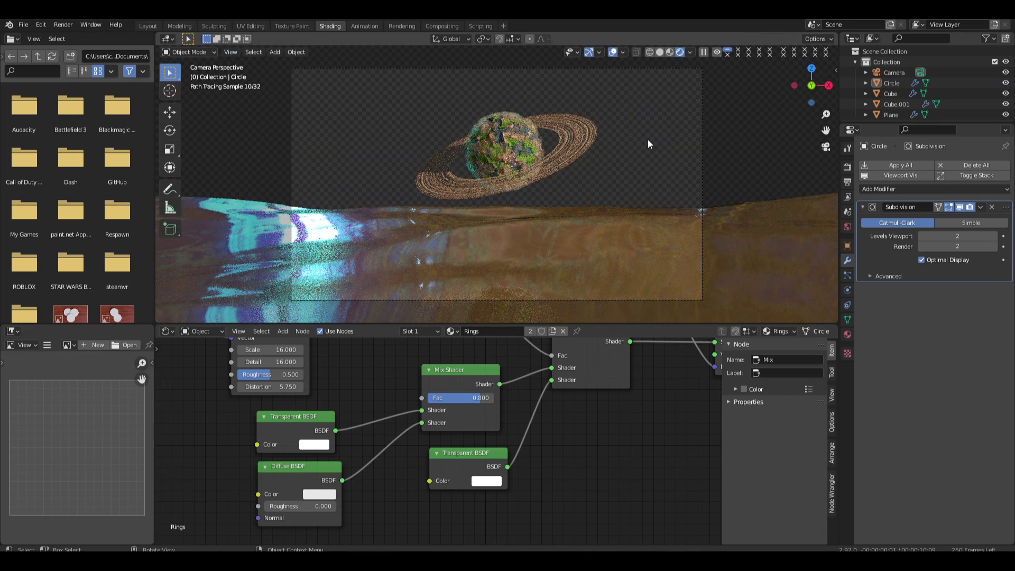
Raise the camera to about 1.67 m in Z and tilt it to an X rotation of about 86.3°
click(650, 228)
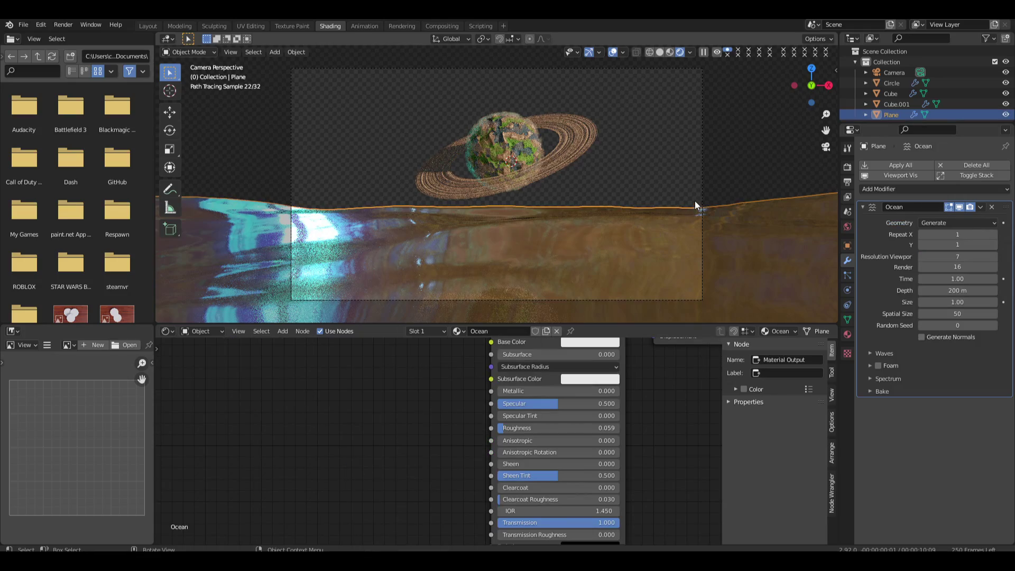
click(702, 176)
key(r)
key(x)
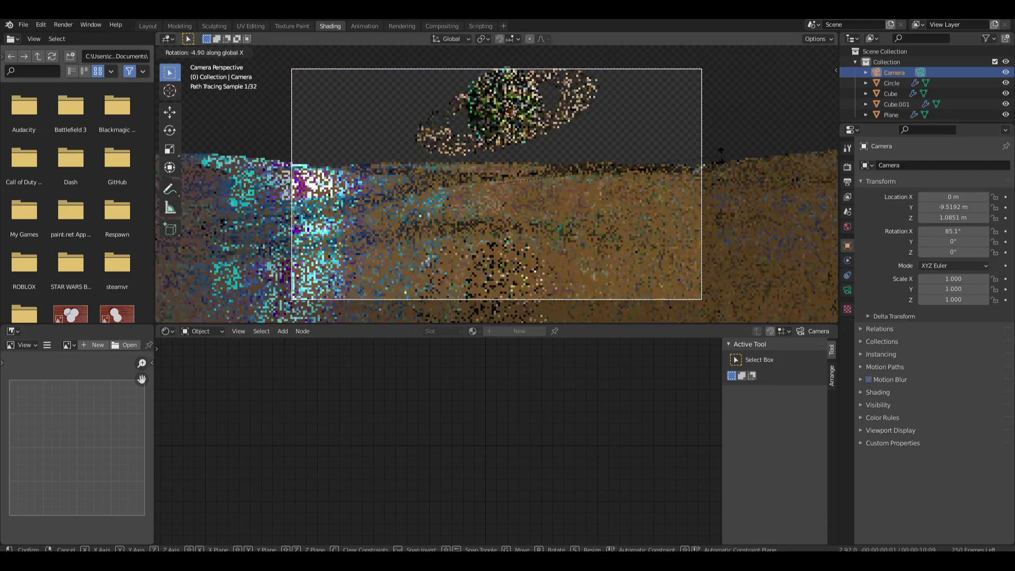
click(722, 155)
key(g)
key(z)
click(726, 98)
key(r)
key(x)
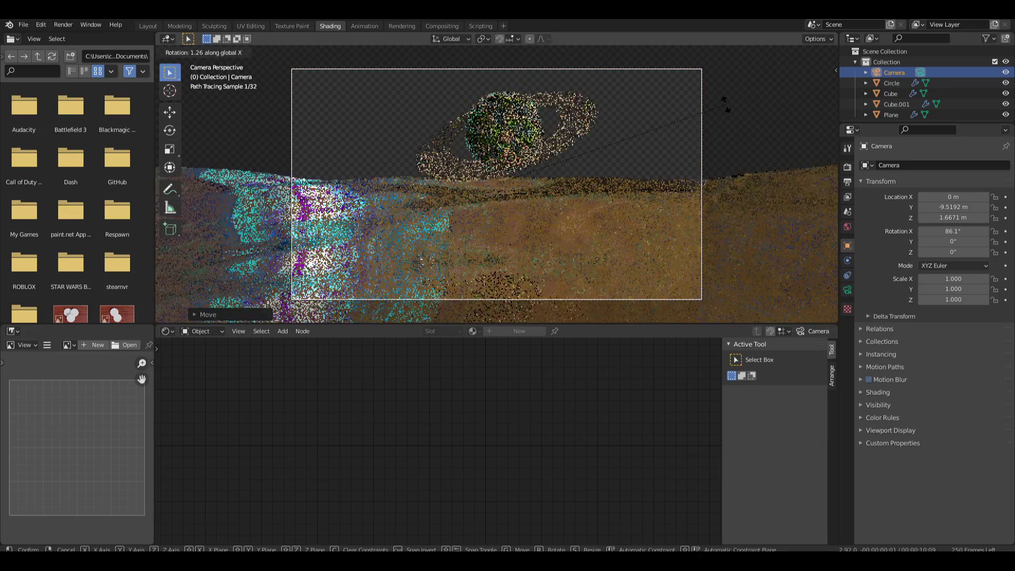
click(725, 106)
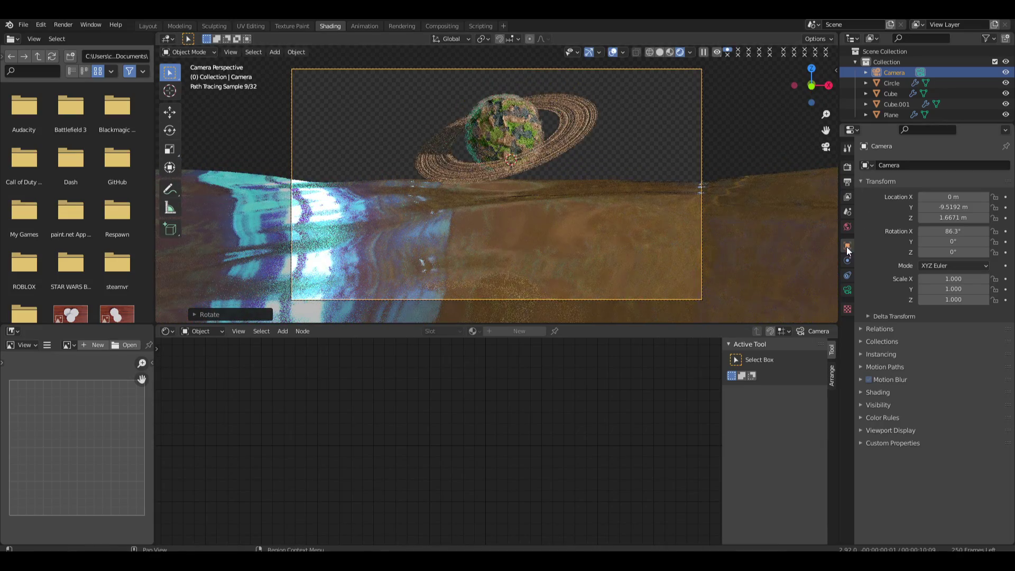
Set the render output's X resolution to 1080 px for a square frame
click(848, 168)
click(847, 181)
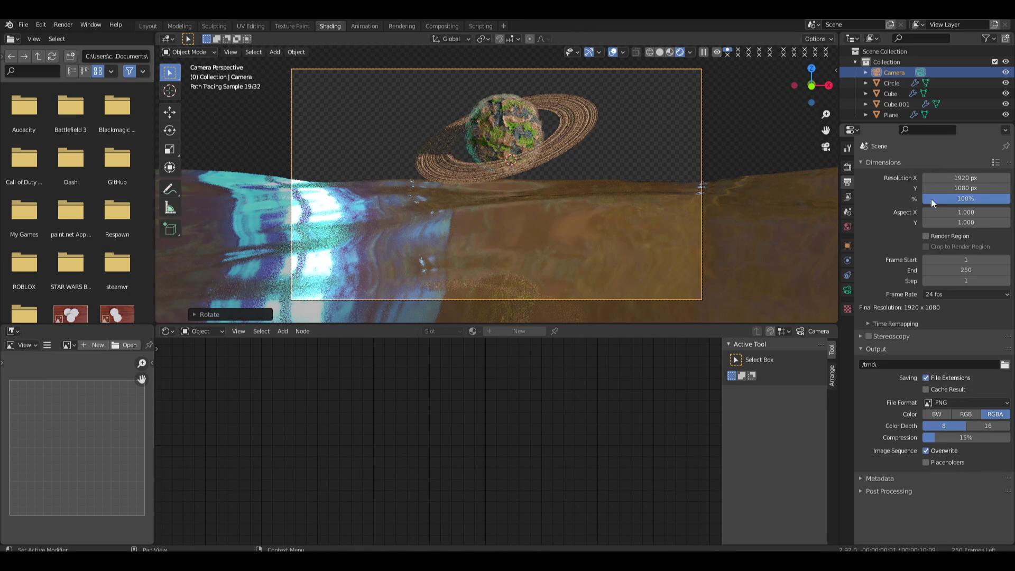
text(1080)
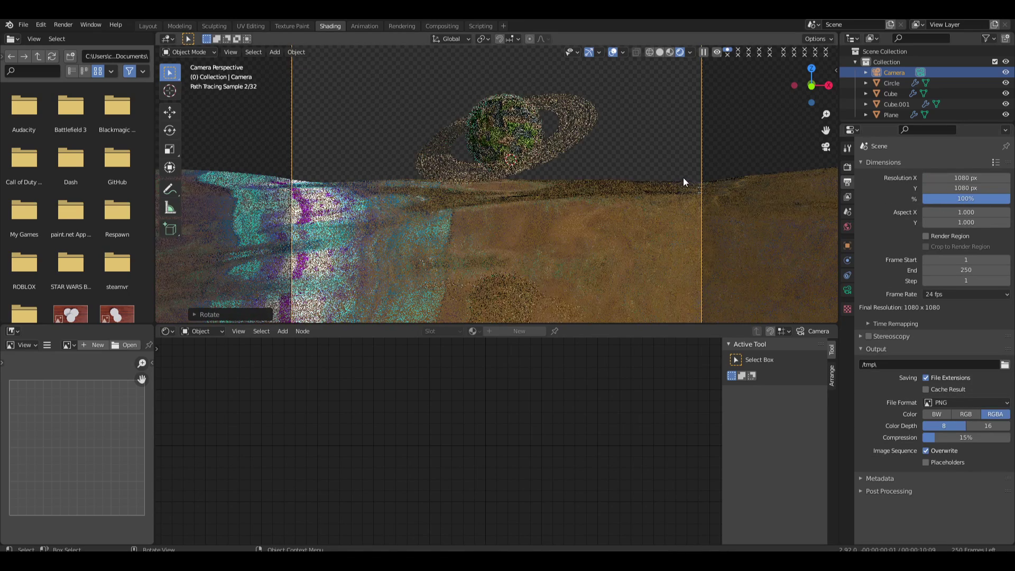
key(Return)
Lower the camera along global Z and adjust its tilt to reframe the planet in the square frame
scroll(651, 151, up, 1)
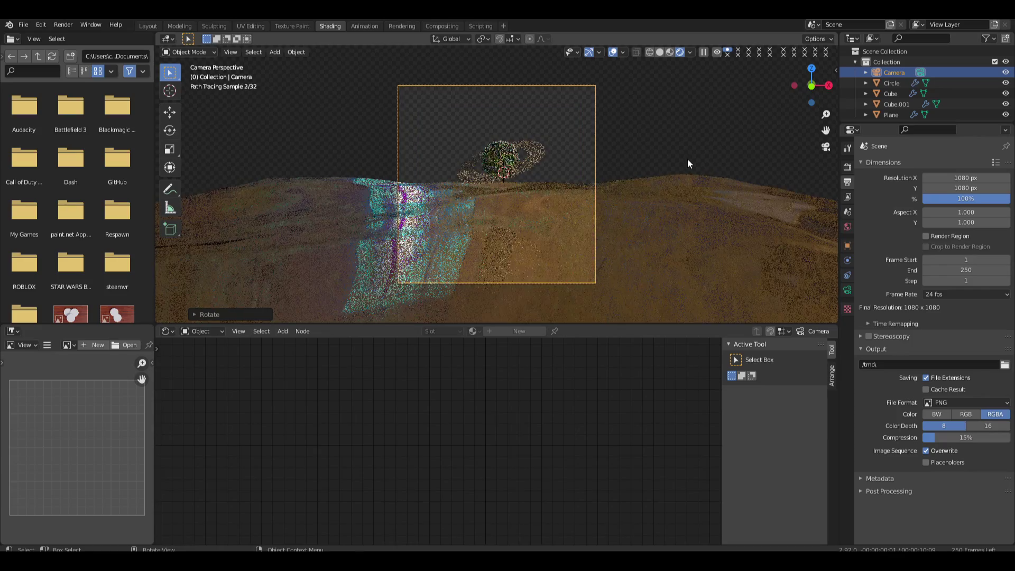
key(g)
key(z)
click(690, 175)
key(r)
key(x)
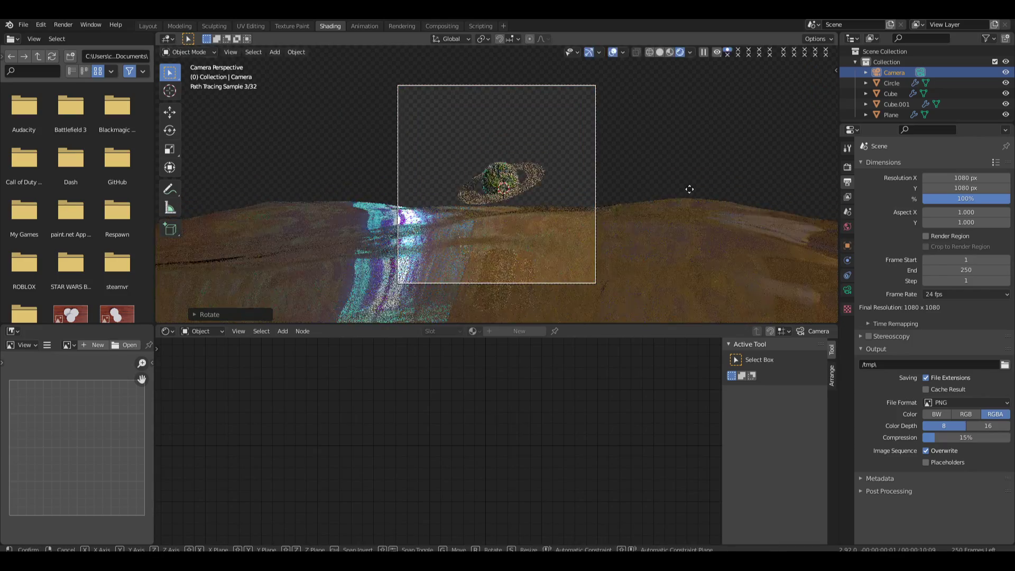
click(665, 203)
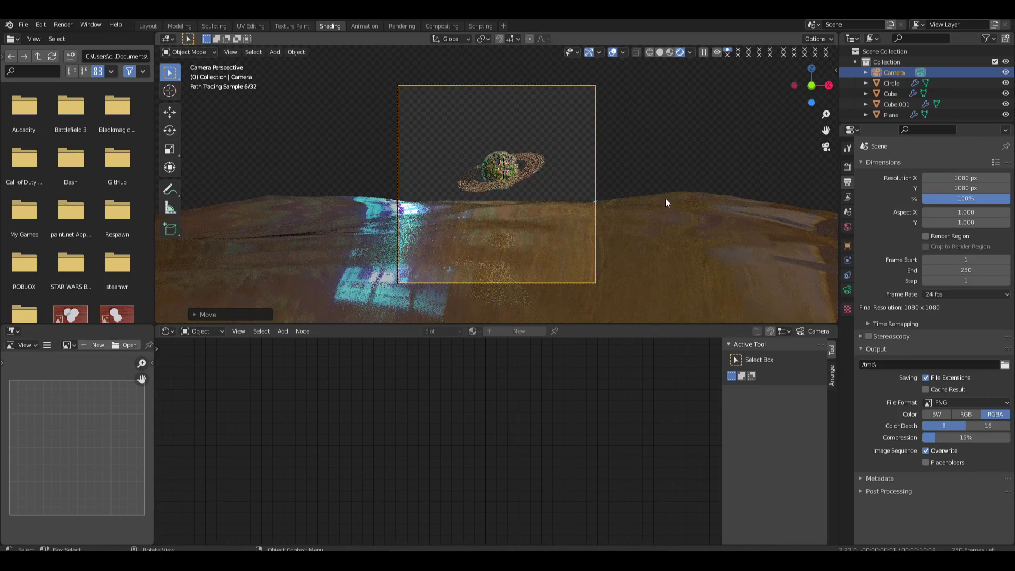
key(r)
click(690, 179)
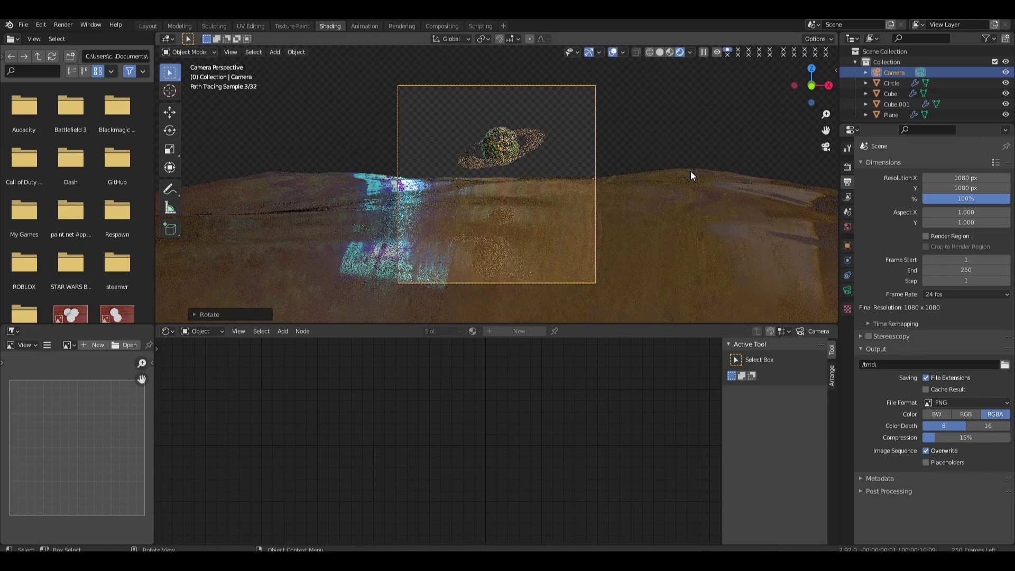
Scale up the clouds and rings together, and undo the last enlargement
click(496, 136)
shift+click(528, 146)
key(s)
click(608, 161)
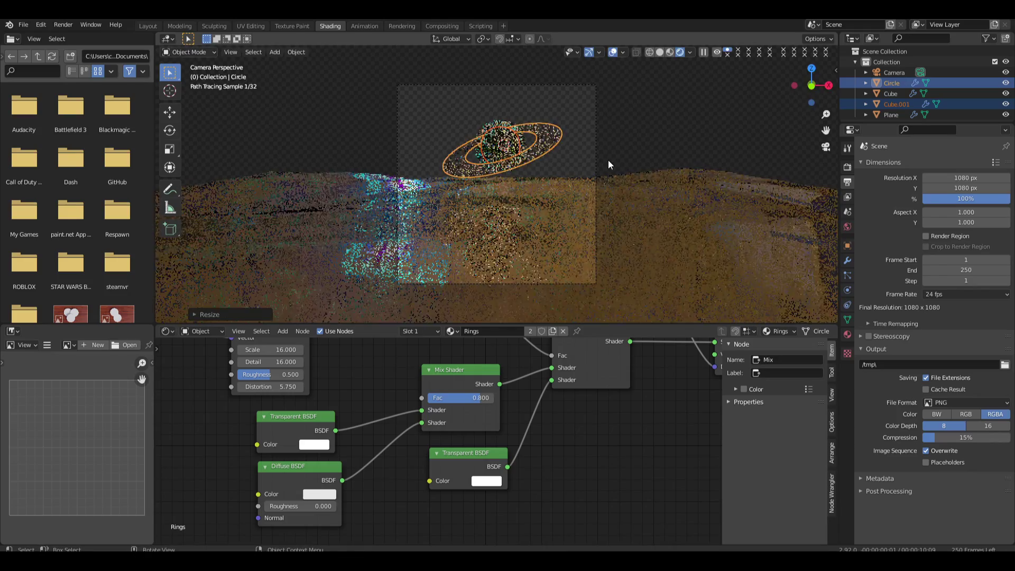
click(642, 163)
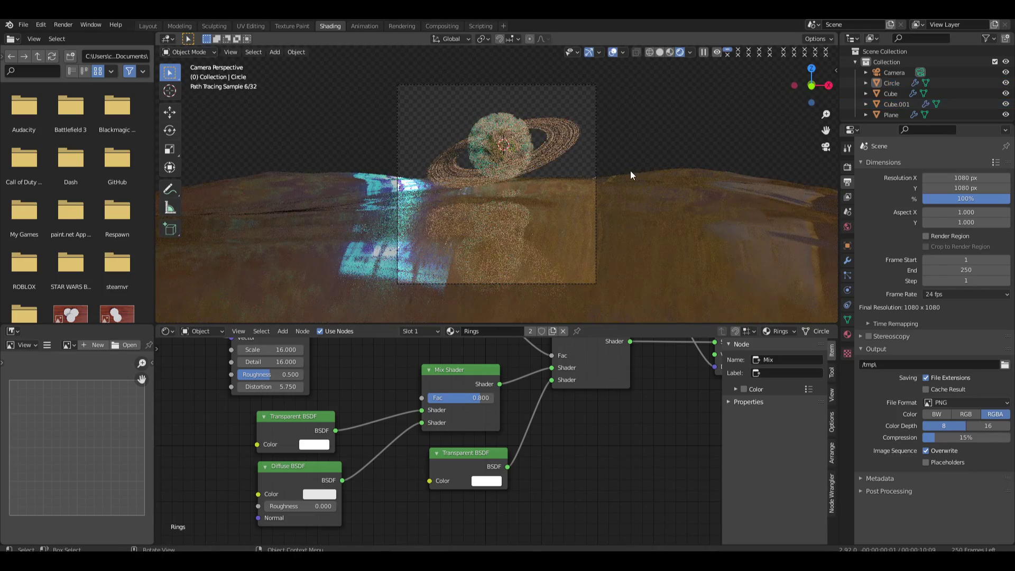
scroll(566, 135, up, 4)
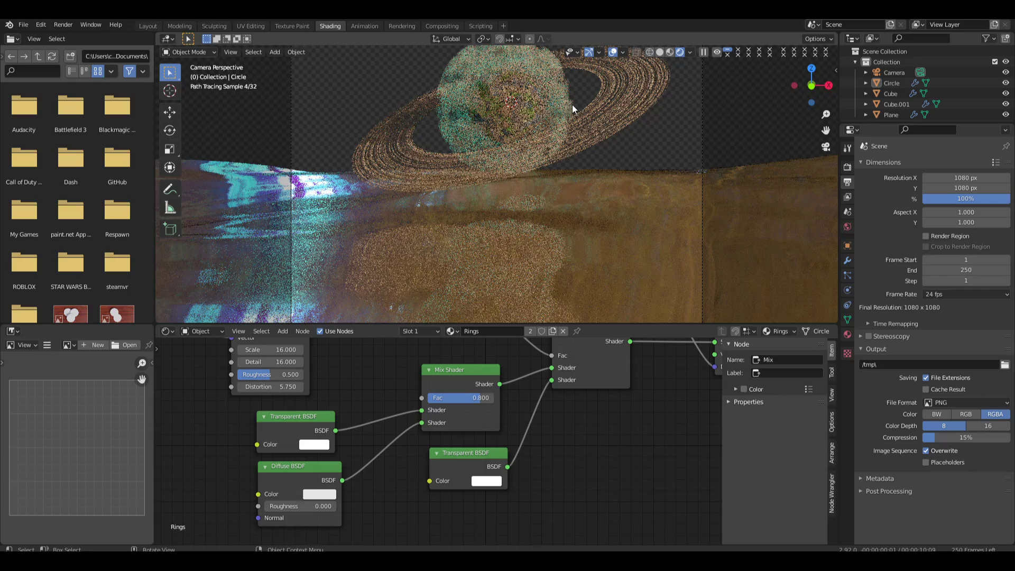
key(ctrl+z)
key(ctrl+z)
key(ctrl+z)
key(ctrl+shift+z)
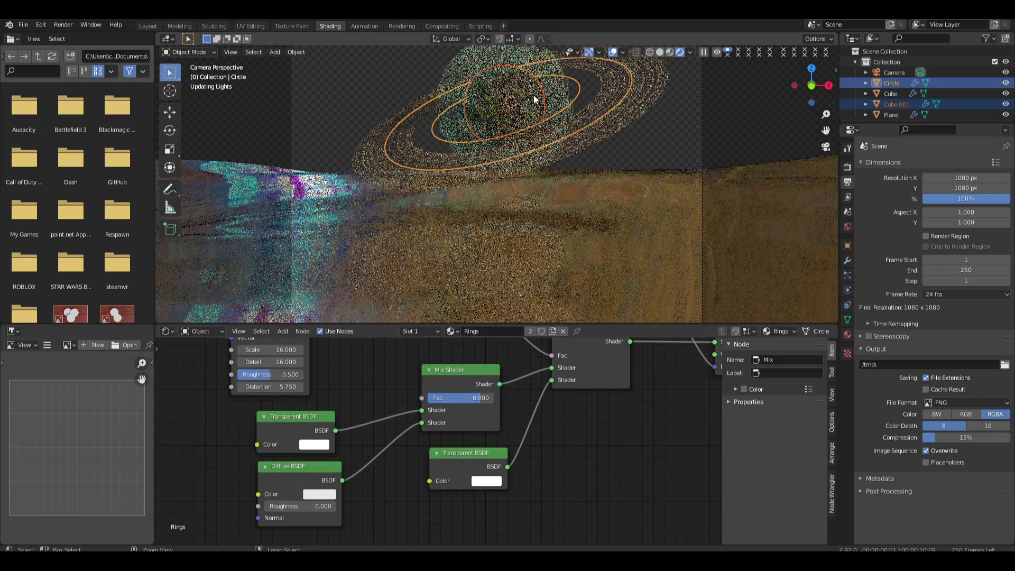
Add the planet to the selected clouds and rings, scale all three up by about 1.3, and deselect them
shift+click(535, 94)
key(s)
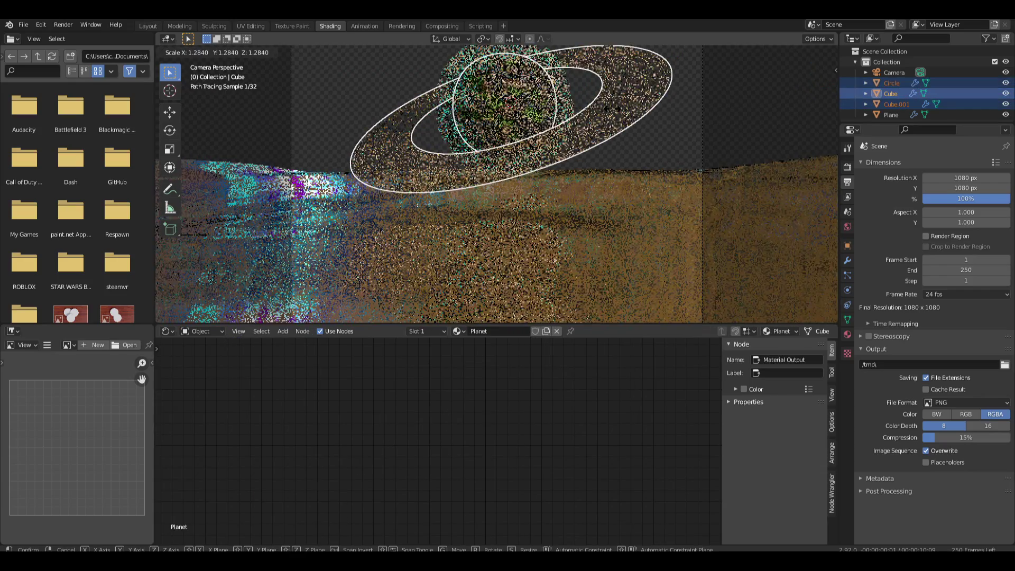
click(661, 115)
click(670, 133)
scroll(670, 132, down, 4)
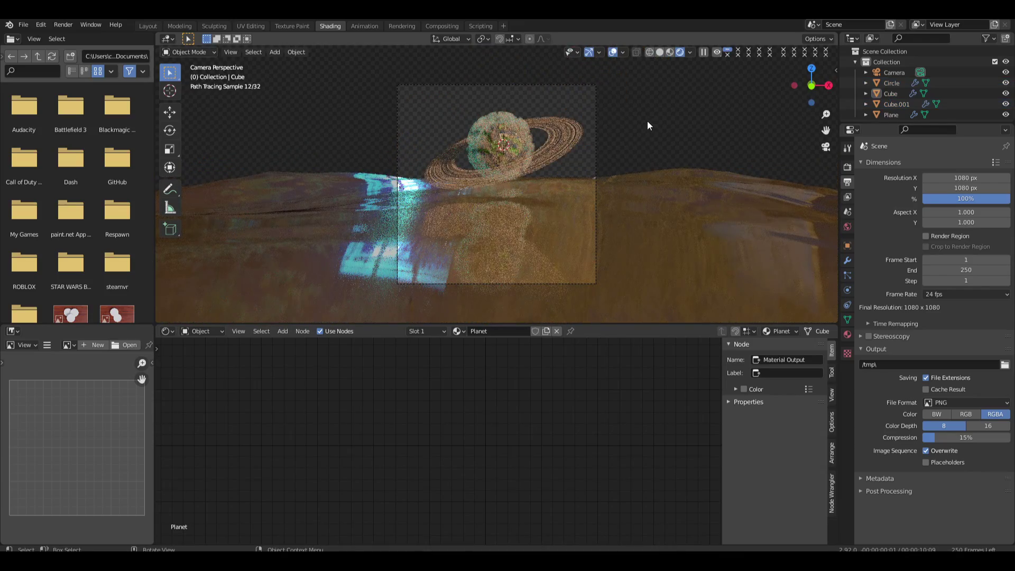
Hide the cloud sphere to inspect the planet beneath it, and bring the clouds back
click(524, 142)
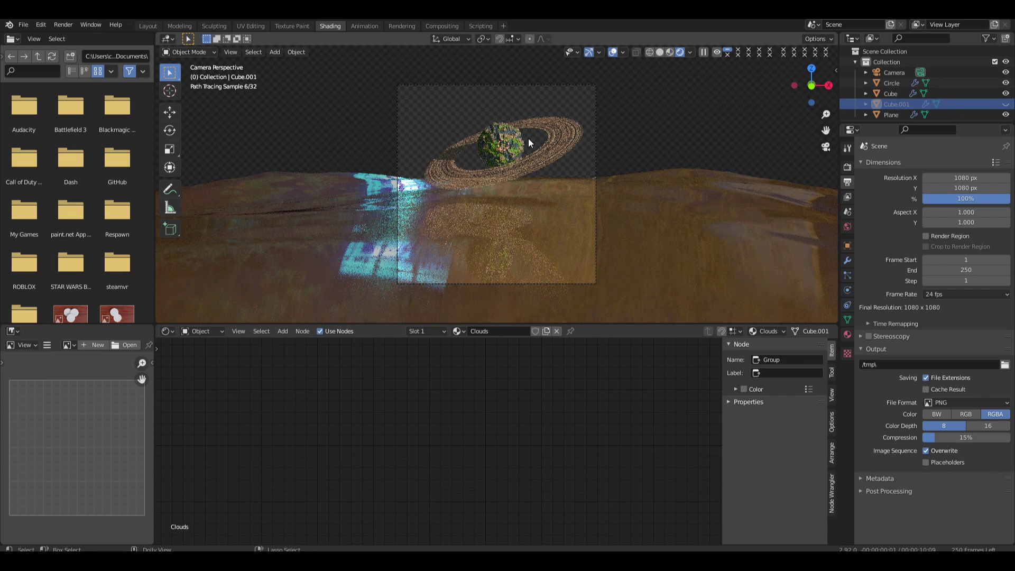
click(514, 139)
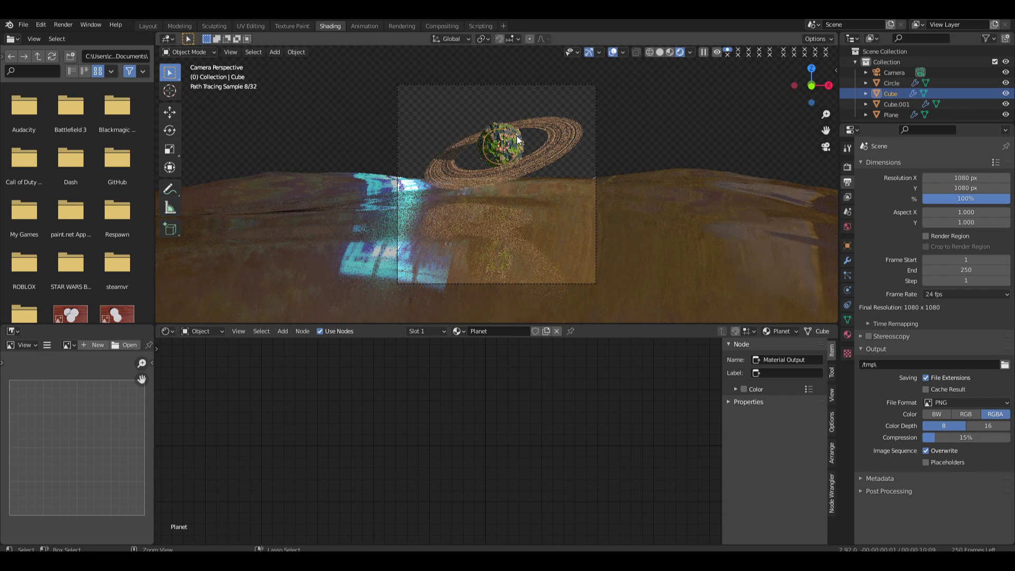
click(521, 150)
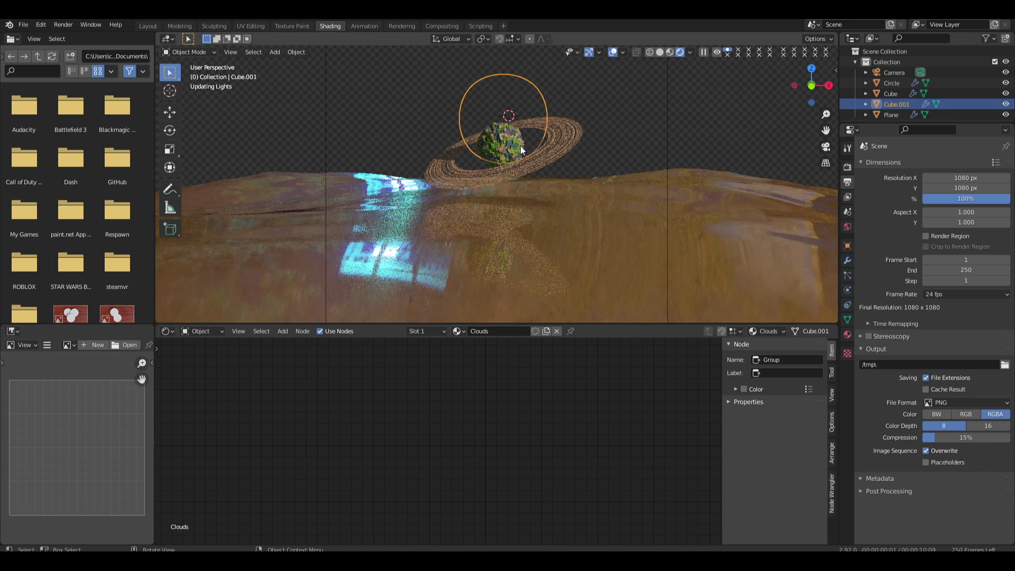
Compare the cloud sphere and planet from an oblique view in solid shading, and return to rendered shading
middle_drag(503, 152, 492, 153)
click(491, 154)
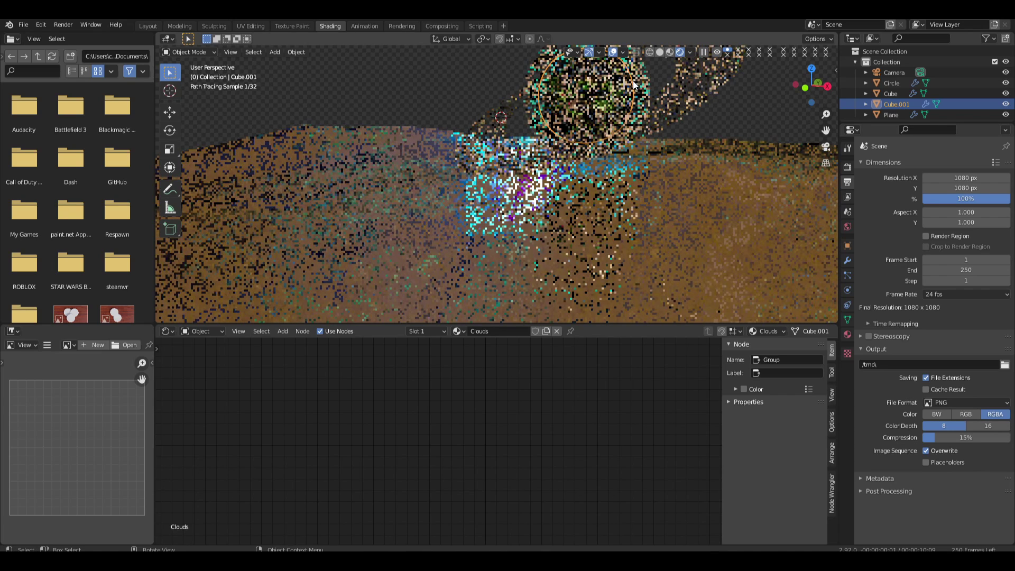
click(661, 52)
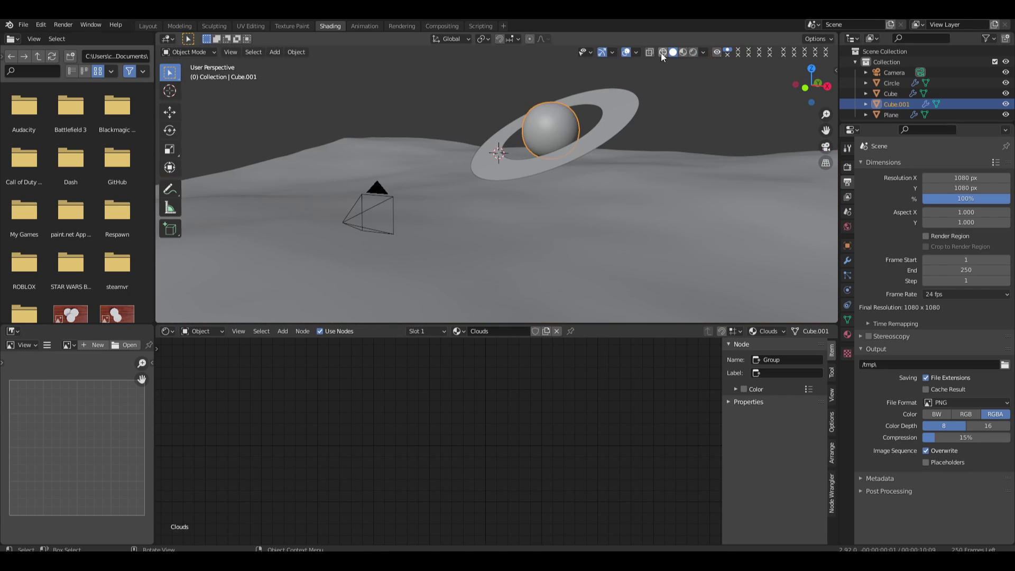
click(682, 52)
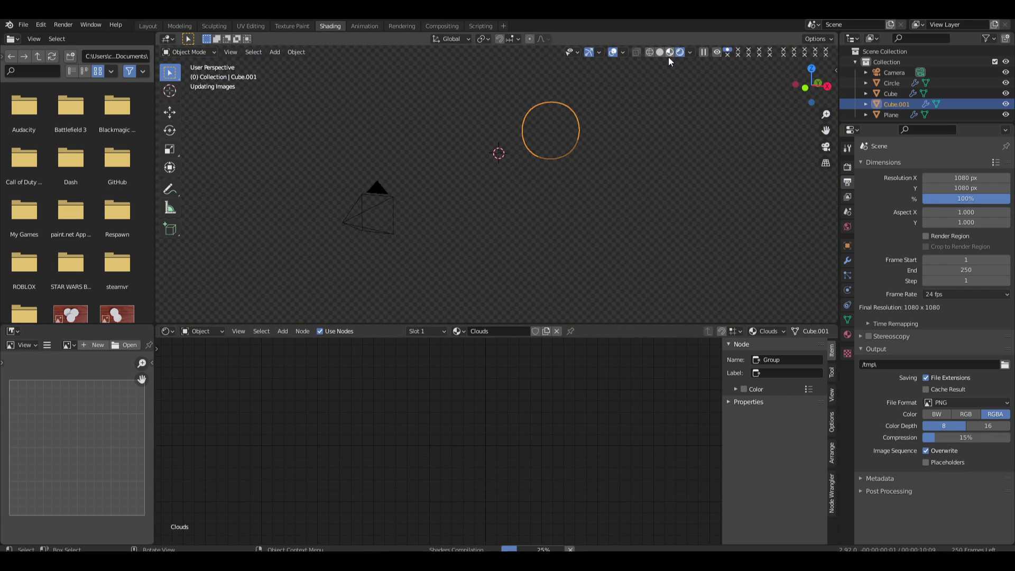
click(749, 115)
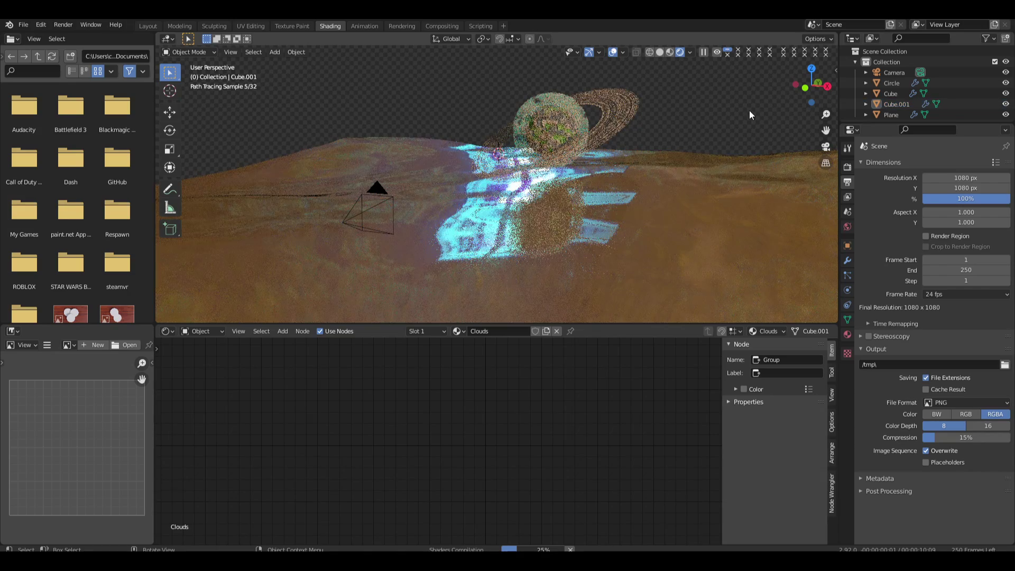
Try to enlarge the cloud sphere around the planet
click(533, 125)
key(s)
click(653, 109)
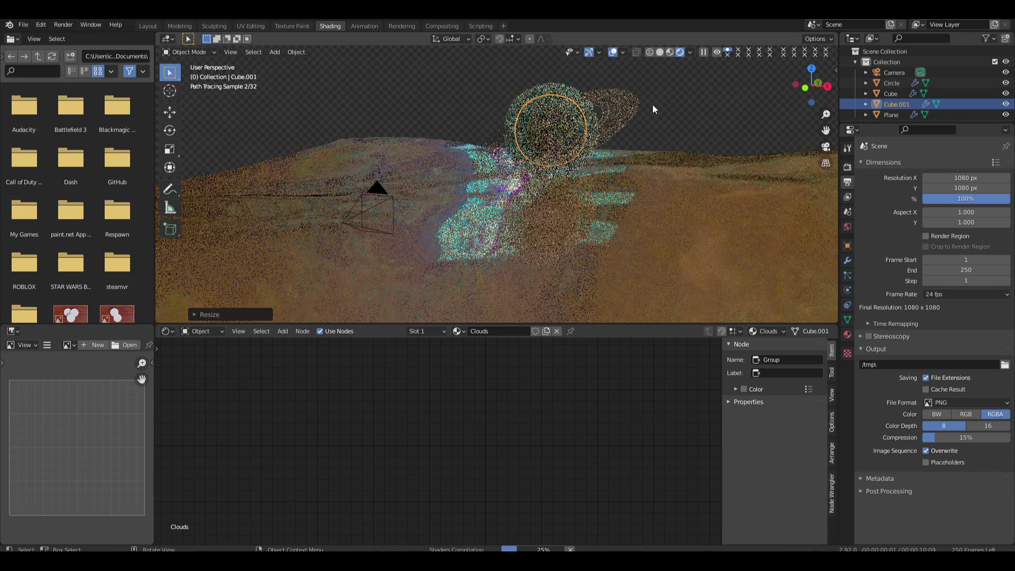
click(652, 109)
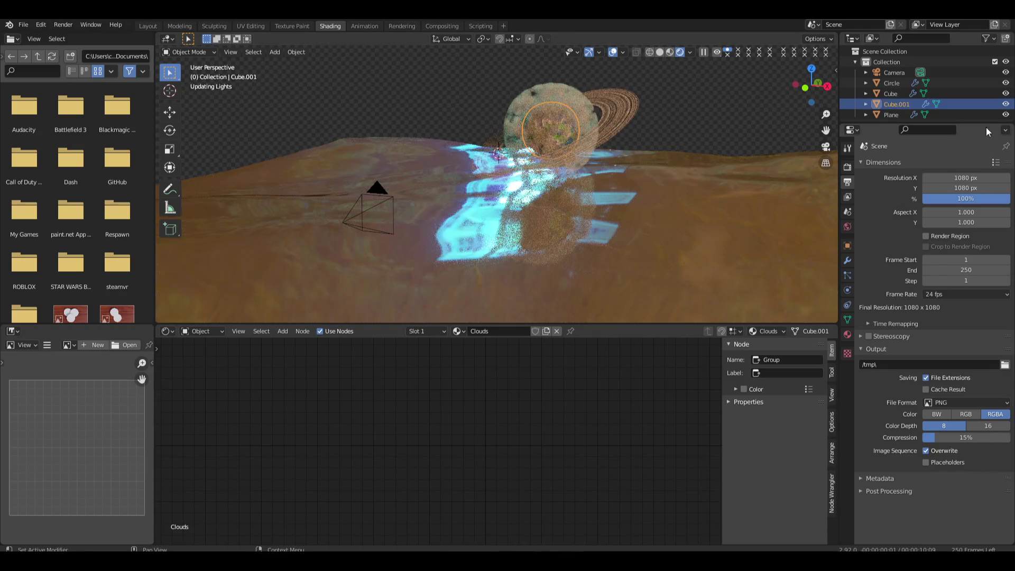
Scale the planet sphere up by about 1.2 as seen through the camera
click(891, 94)
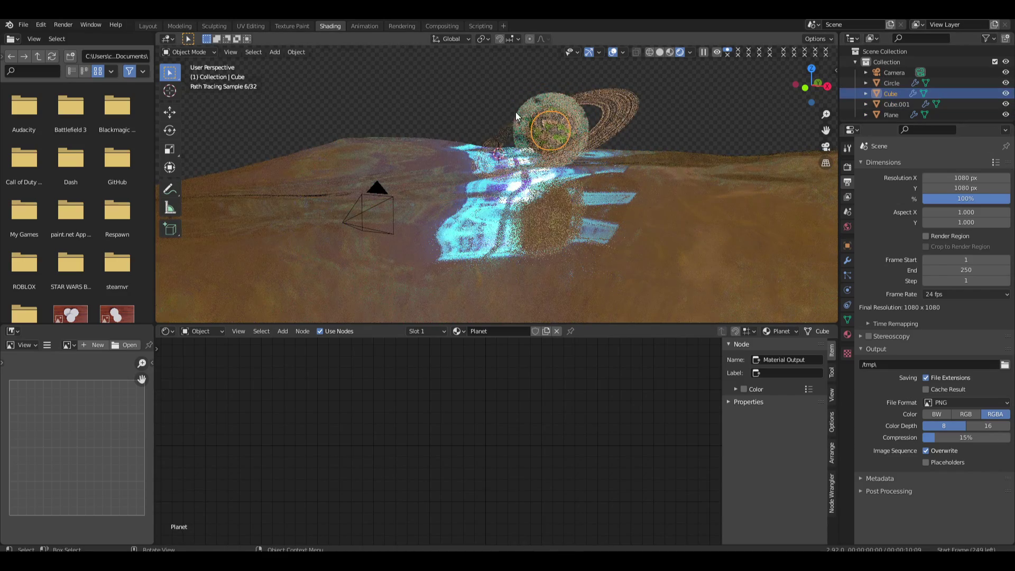
key(KP_0)
key(s)
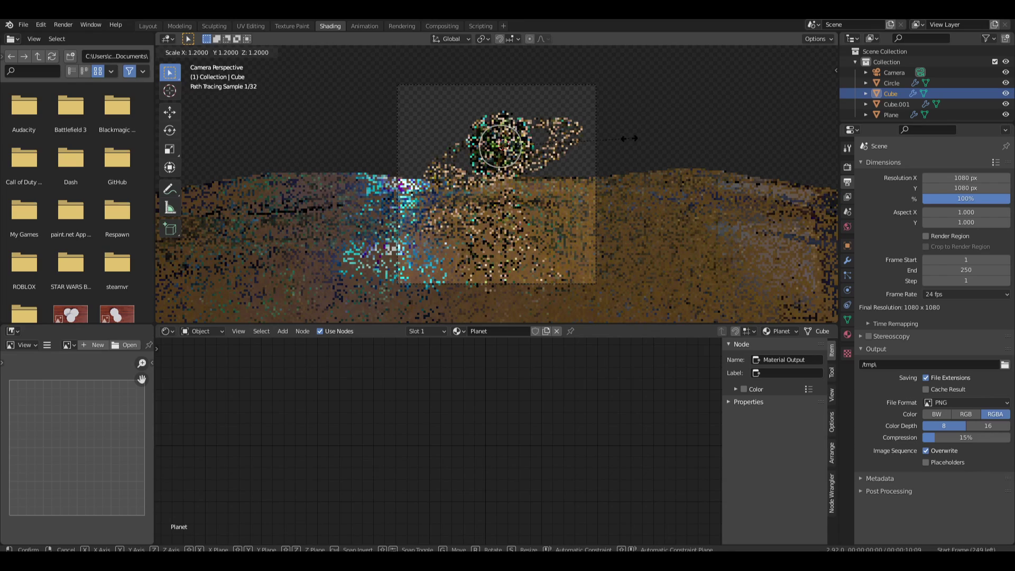
click(636, 139)
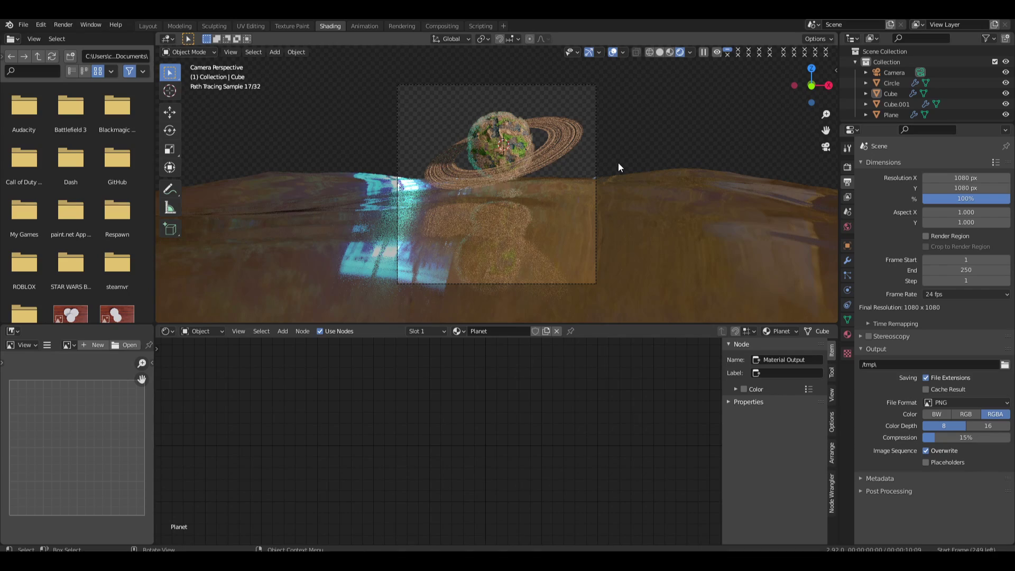
Select the planet, clouds and rings together and move them about 8.7 m away from the camera along global Y
scroll(616, 163, up, 3)
click(549, 141)
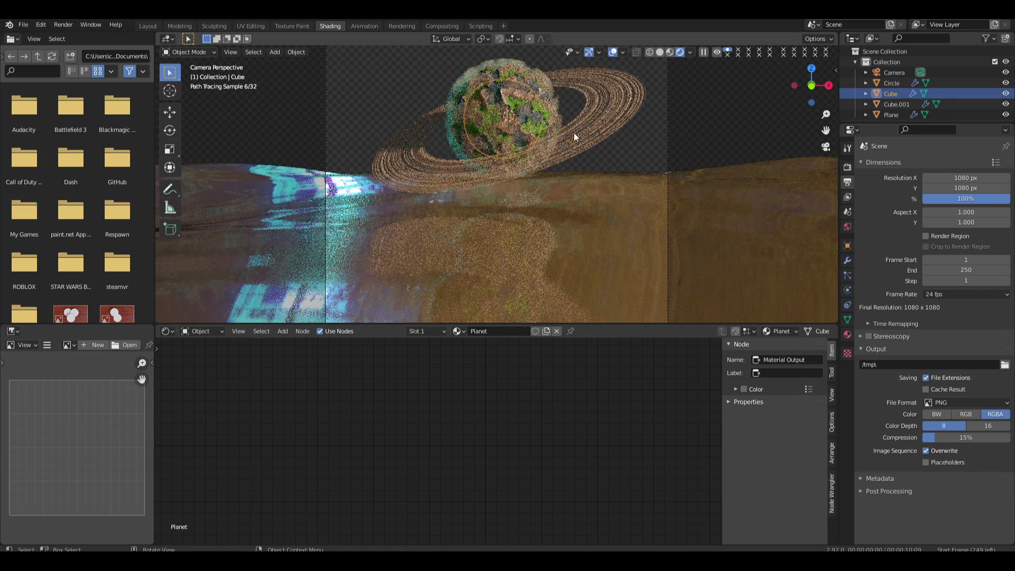
click(573, 132)
shift+click(523, 82)
shift+click(516, 102)
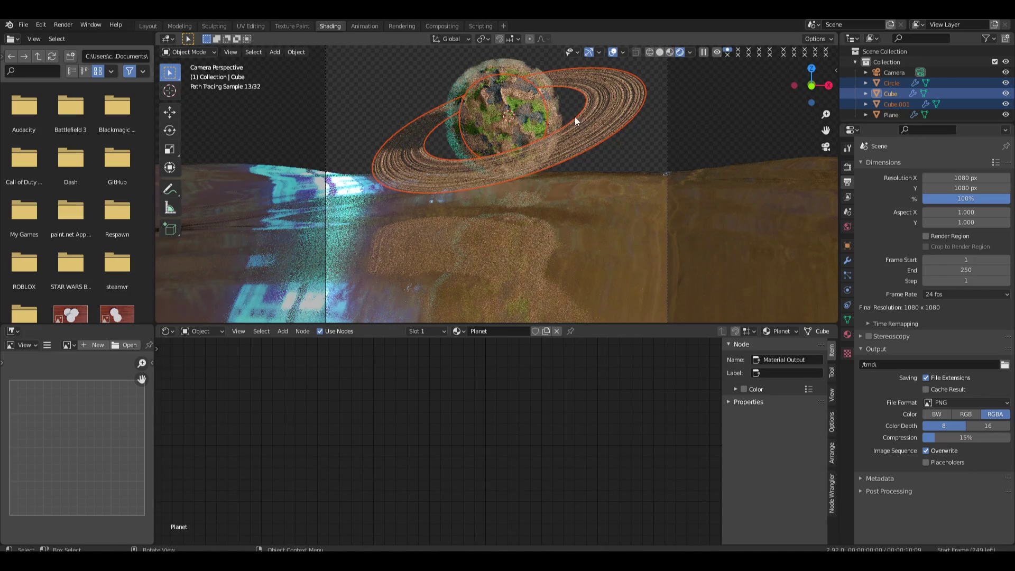
key(g)
key(y)
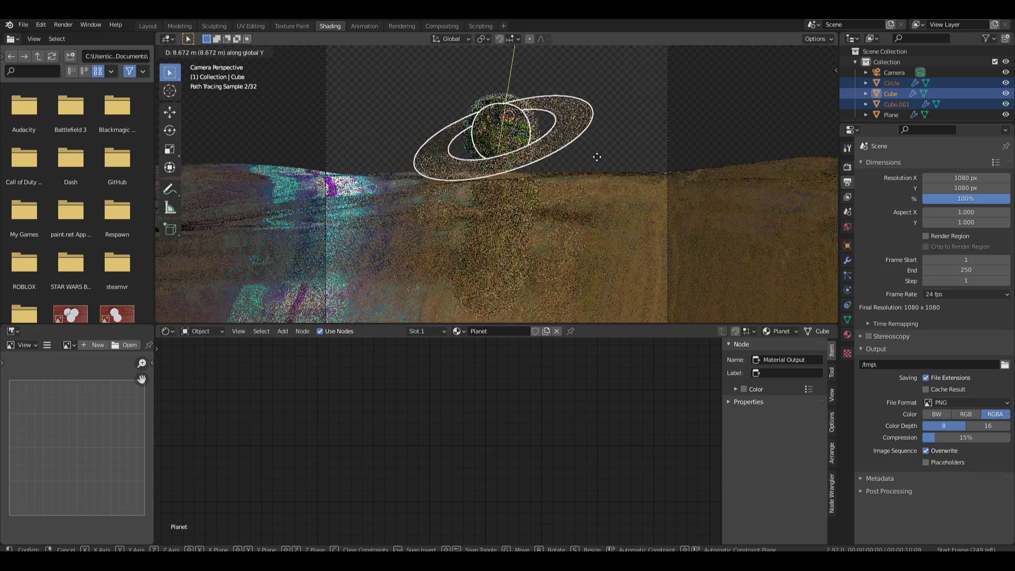
click(614, 146)
click(623, 140)
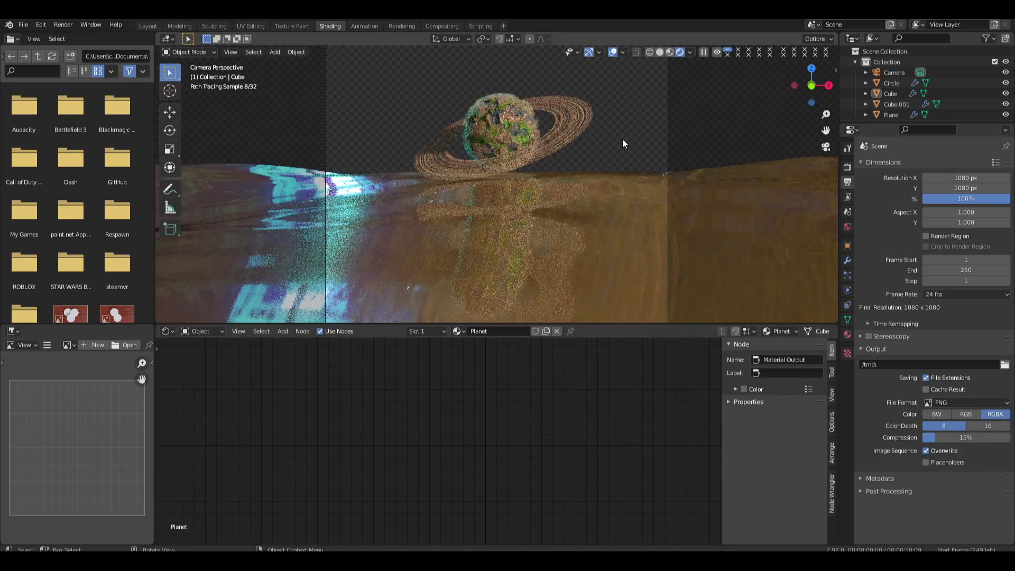
Move the ocean plane about 13 m in the negative global Y direction and check it through the camera
middle_drag(623, 140, 576, 155)
scroll(577, 156, down, 9)
scroll(512, 195, up, 5)
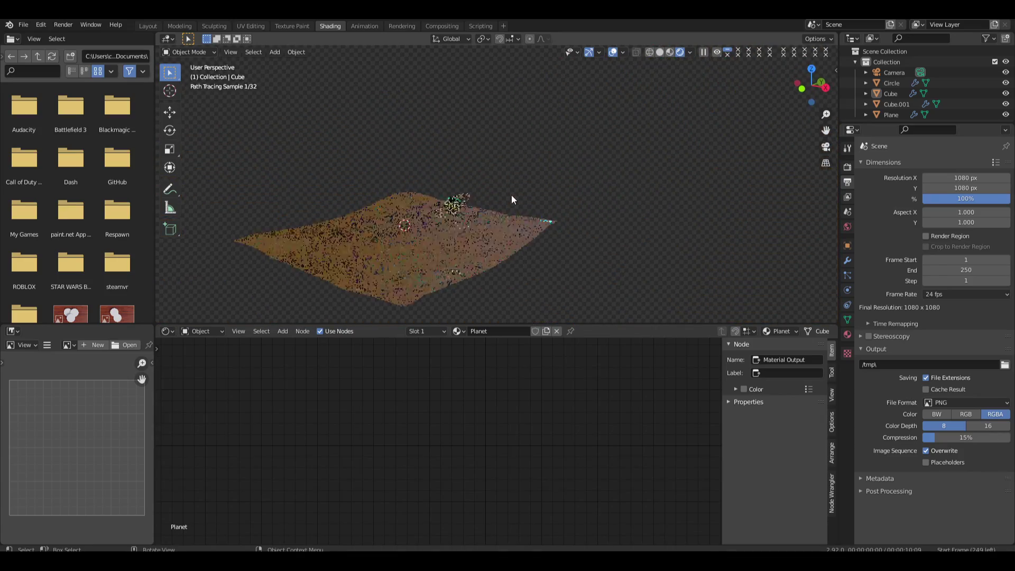
click(522, 209)
key(g)
key(y)
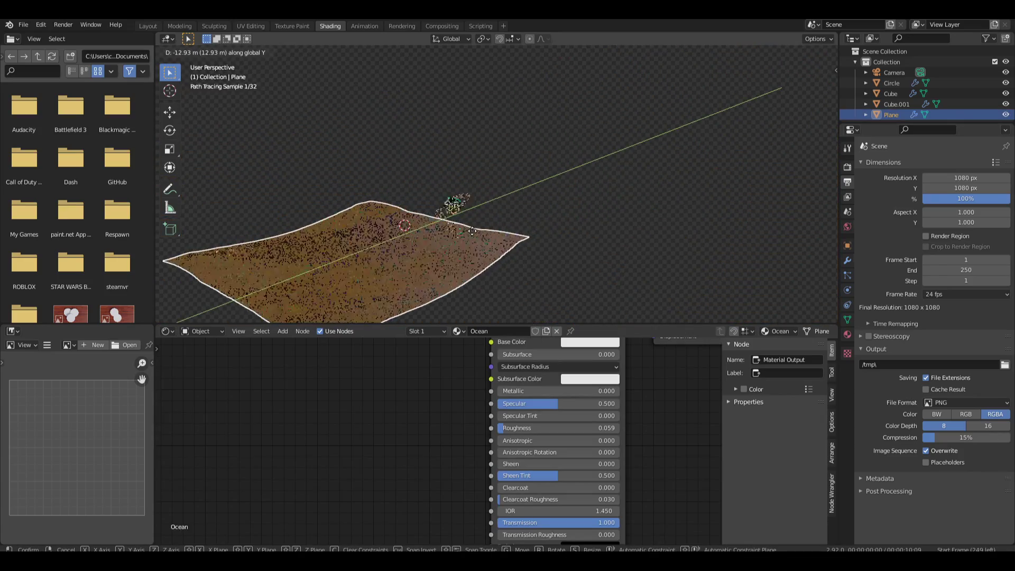
click(477, 222)
key(KP_0)
click(613, 130)
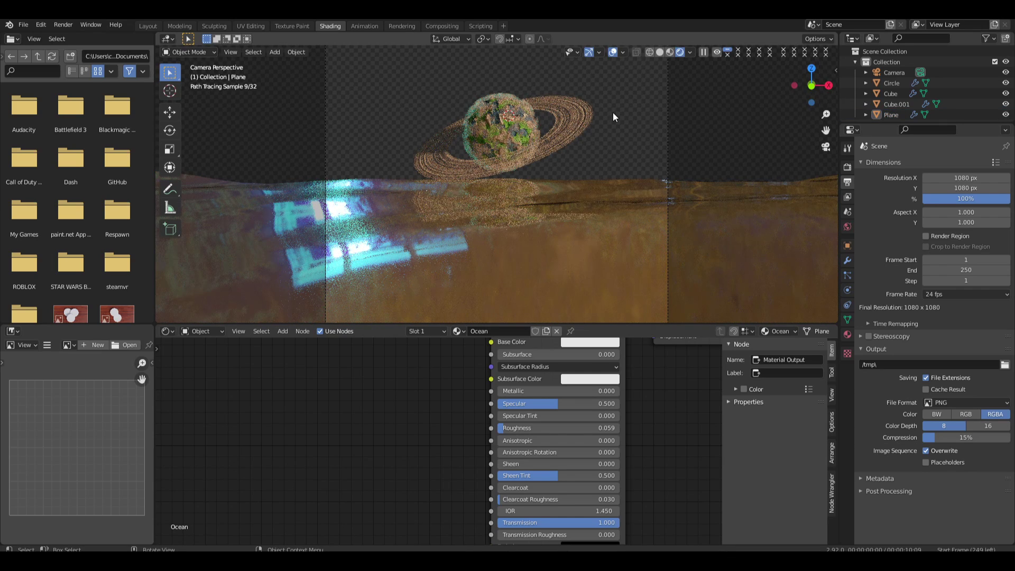
Set the wave scale of the ocean plane's Ocean modifier to 0.8
click(584, 217)
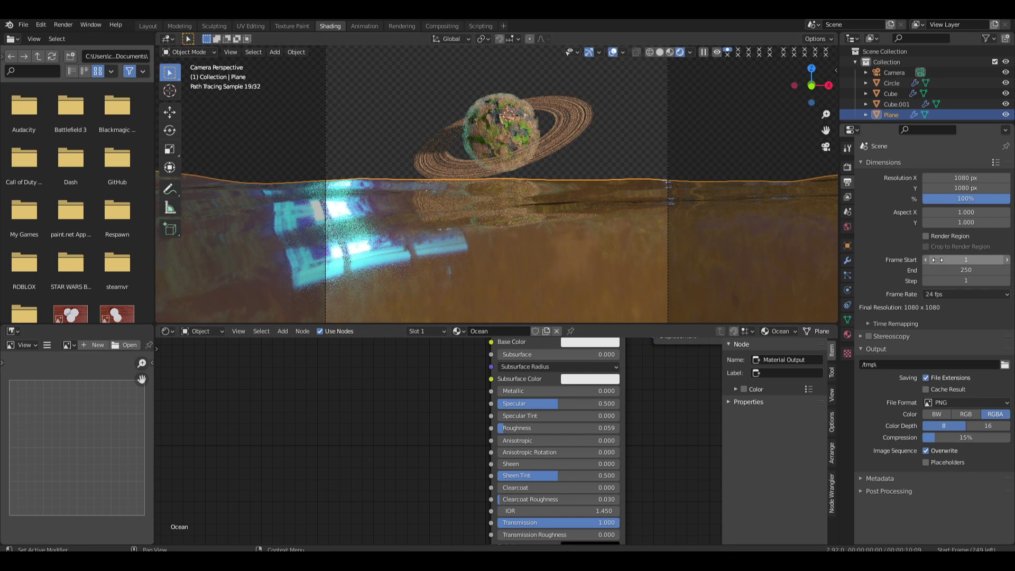
click(848, 261)
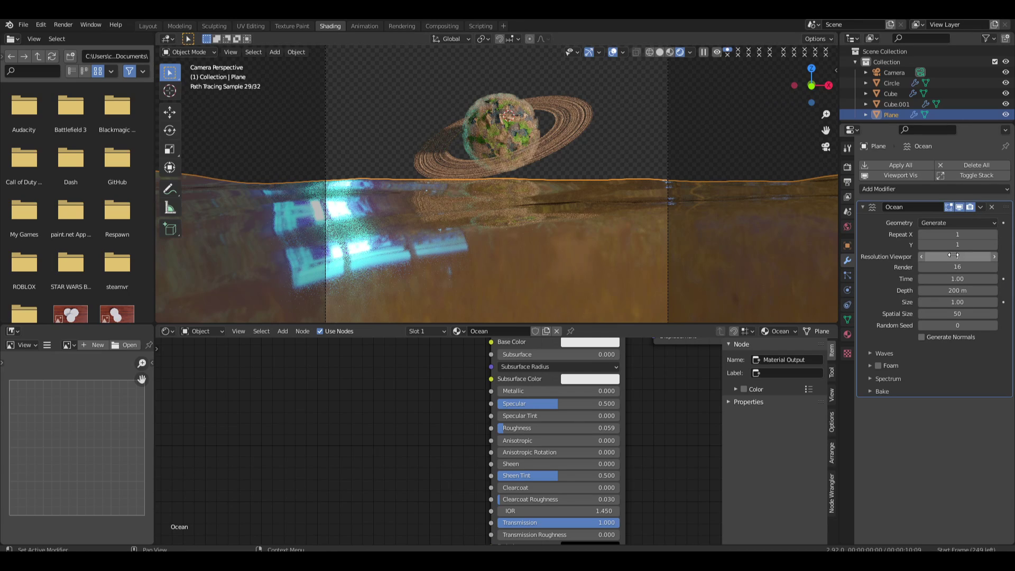
click(904, 354)
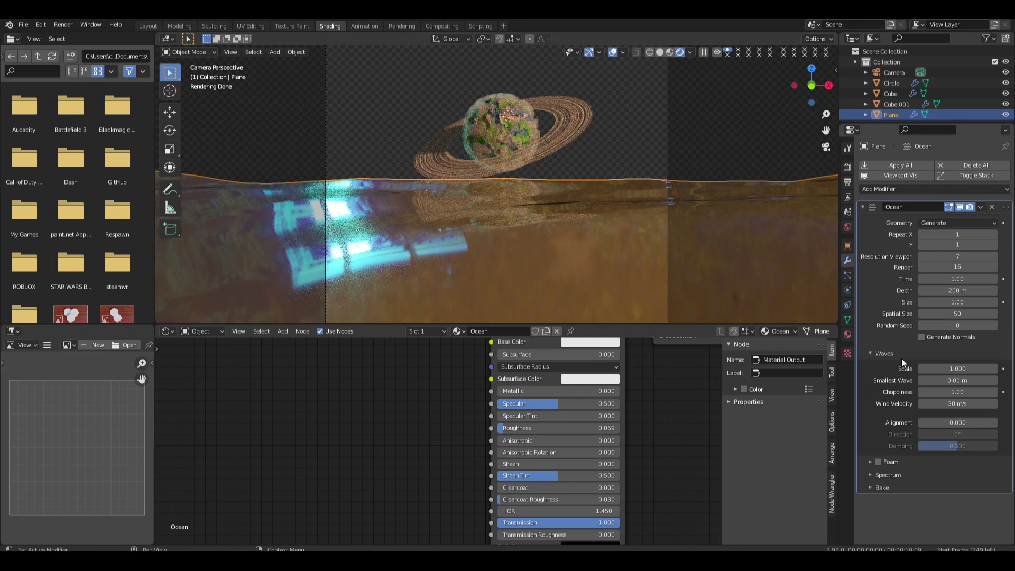
mouse_move(951, 369)
mouse_down()
mouse_move(1000, 369)
mouse_move(938, 368)
mouse_up()
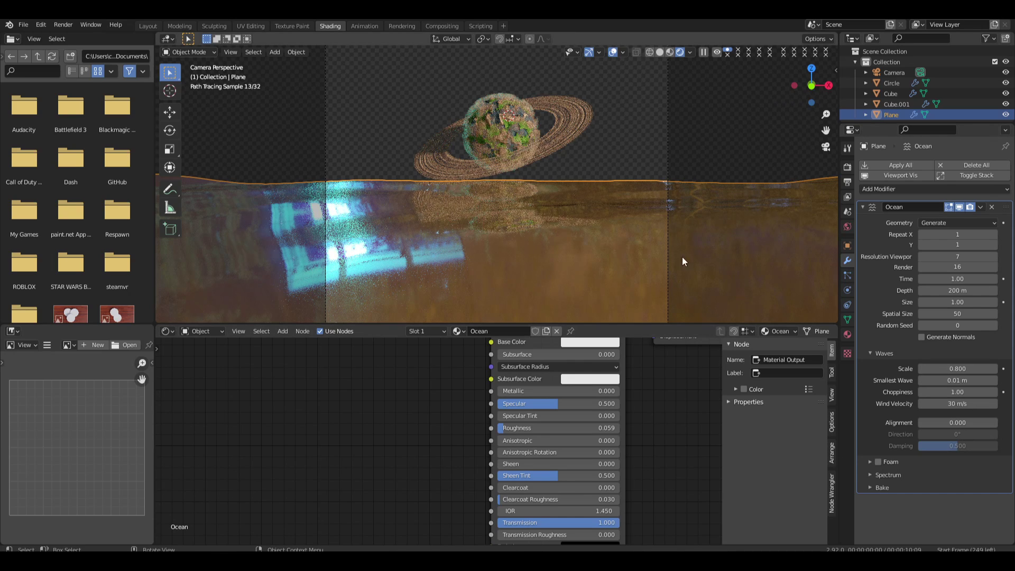
Set the Ocean modifier's random seed to 36 to vary the wave pattern in the camera view
click(747, 158)
scroll(732, 216, down, 5)
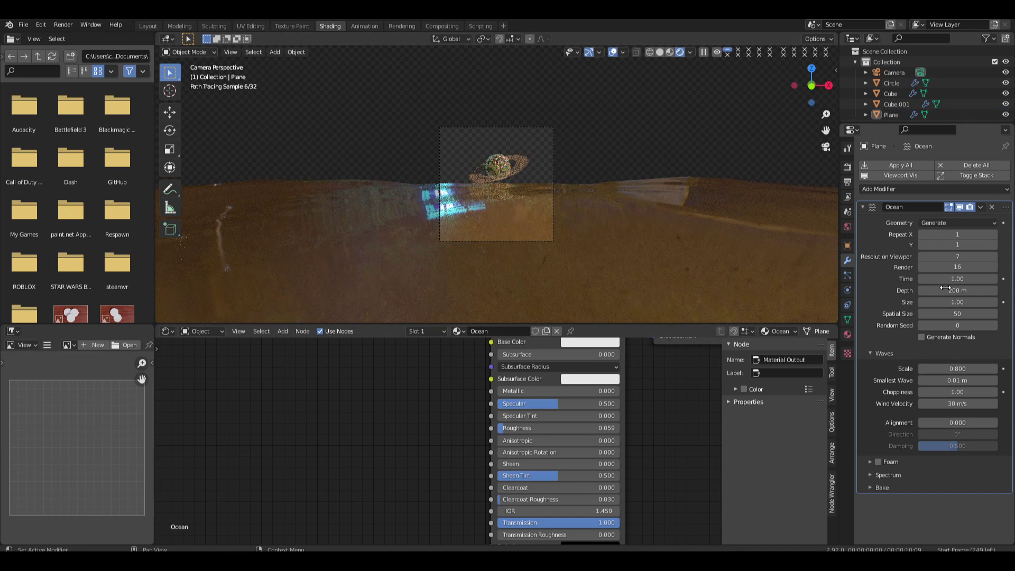
drag(955, 314, 956, 314)
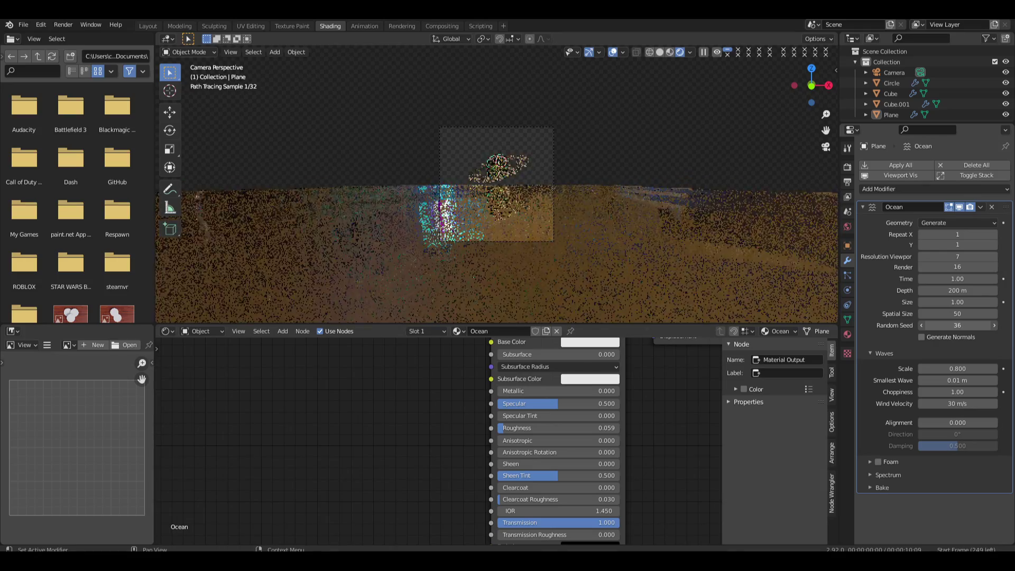
click(536, 187)
scroll(566, 186, up, 3)
Add a Fresnel node to the Ocean material, preview it on the plane, and place it clear of the Principled BSDF
middle_drag(621, 484, 597, 424)
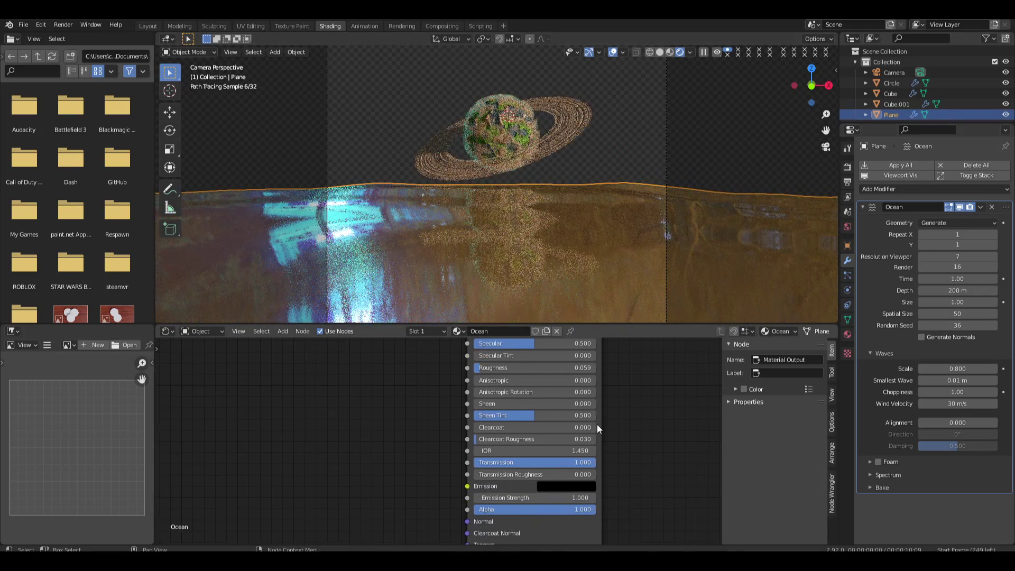
middle_drag(382, 440, 506, 416)
key(shift+a)
click(467, 396)
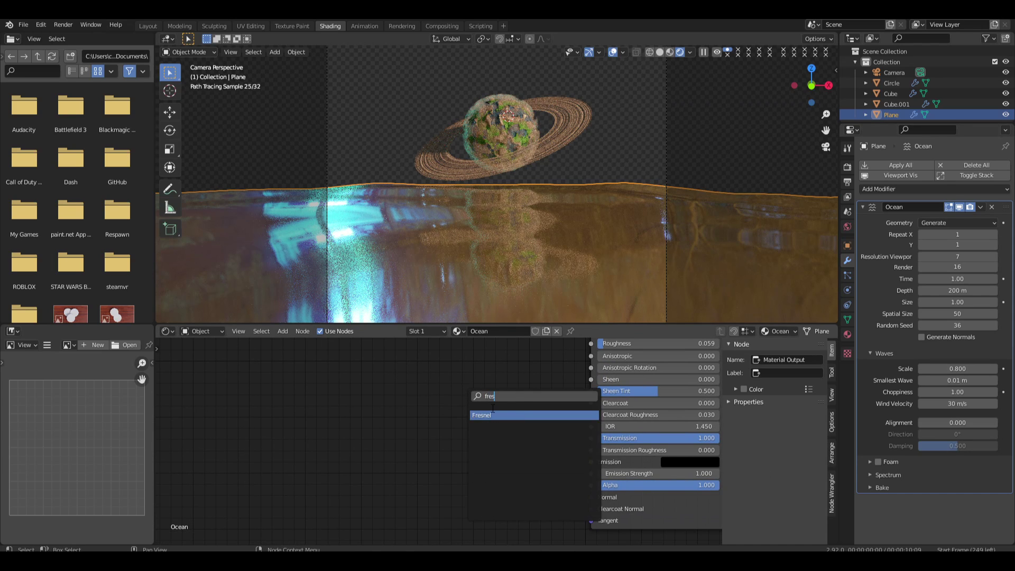
click(492, 416)
click(369, 459)
ctrl+shift+click(369, 459)
middle_drag(444, 436, 386, 438)
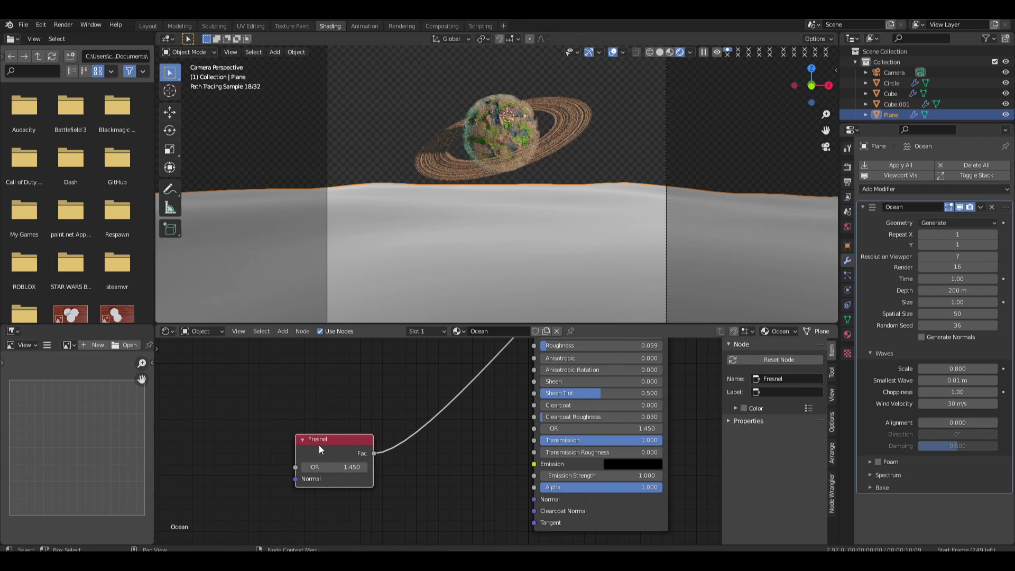
drag(319, 449, 270, 472)
Insert a ColorRamp after the Fresnel node and tighten its black and white stops together, with the white stop at 0.614
key(shift+a)
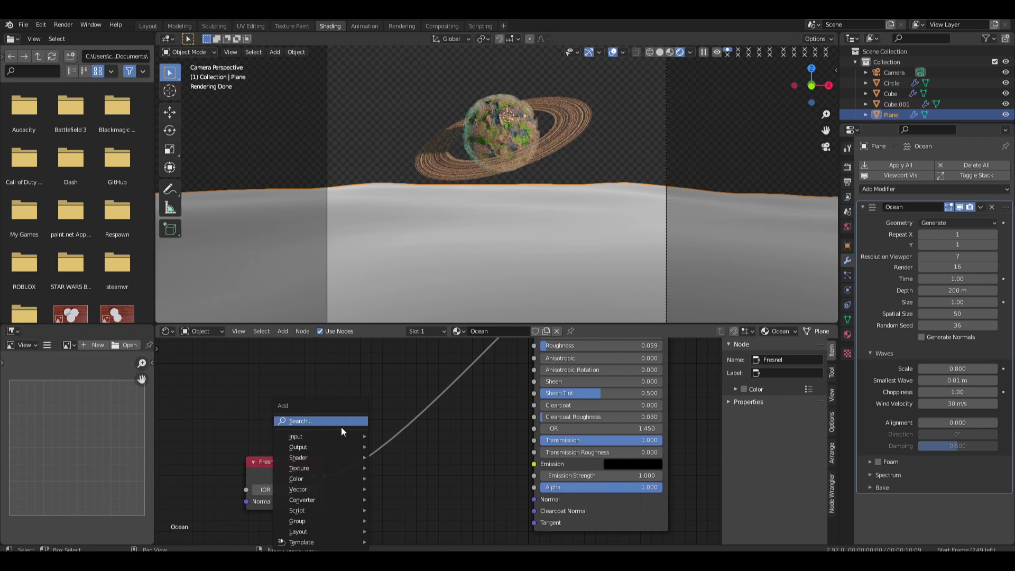
click(340, 421)
text(color ramp)
key(Return)
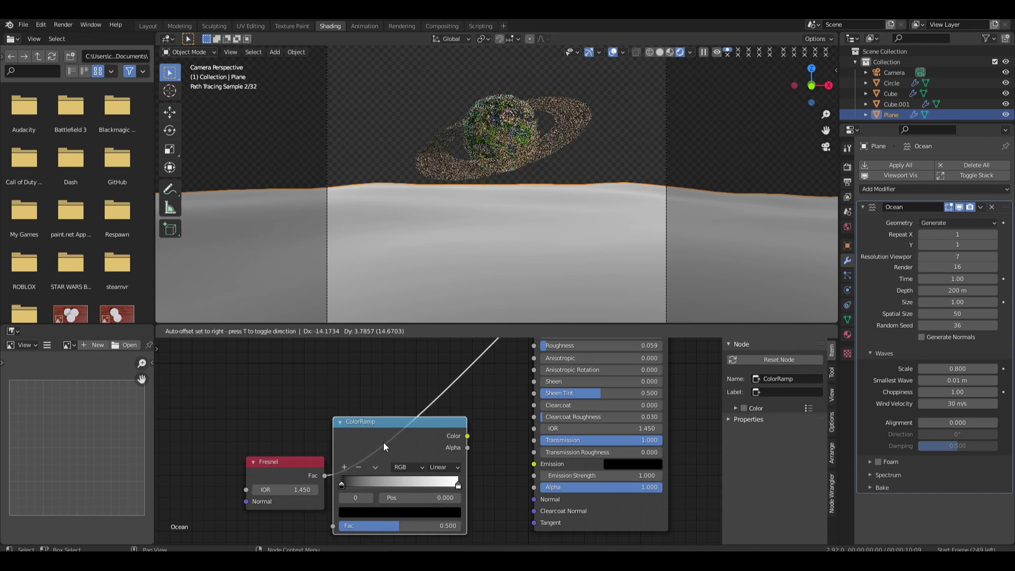
click(418, 442)
drag(378, 485, 449, 487)
click(485, 481)
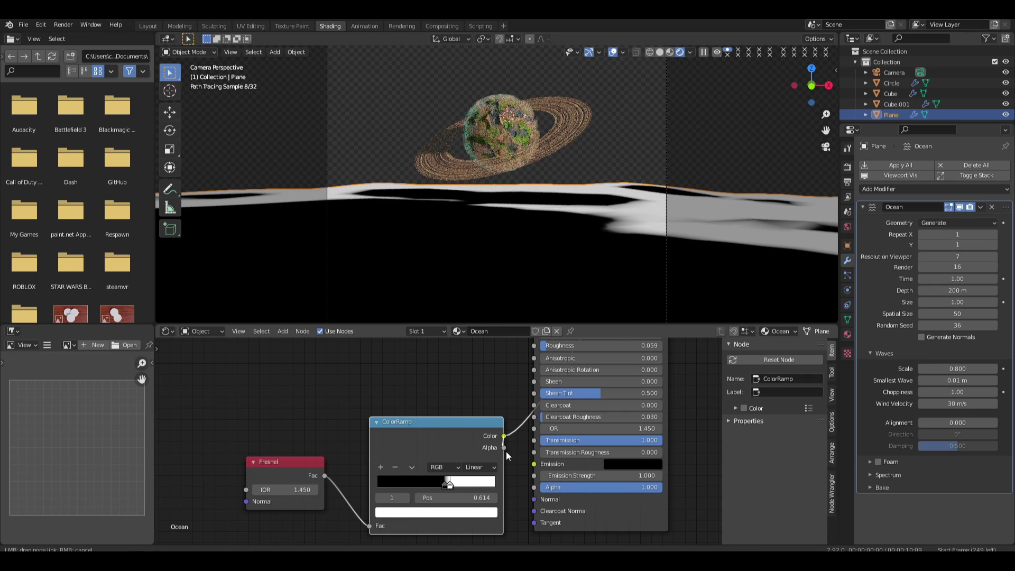
Connect the ColorRamp's color to the Principled BSDF's Emission Strength and make the emission color light blue
drag(536, 479, 535, 476)
click(633, 464)
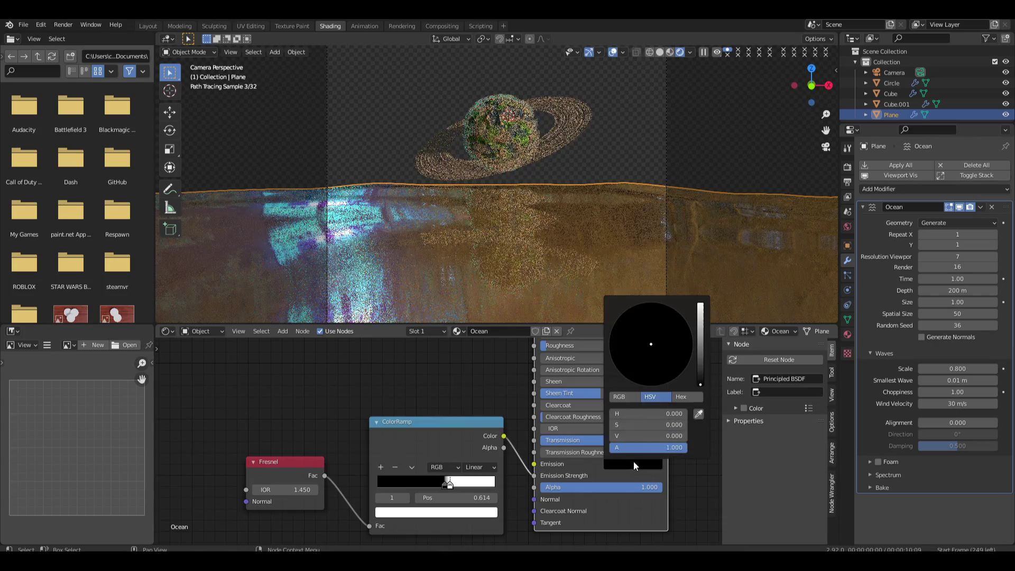
drag(701, 317, 701, 301)
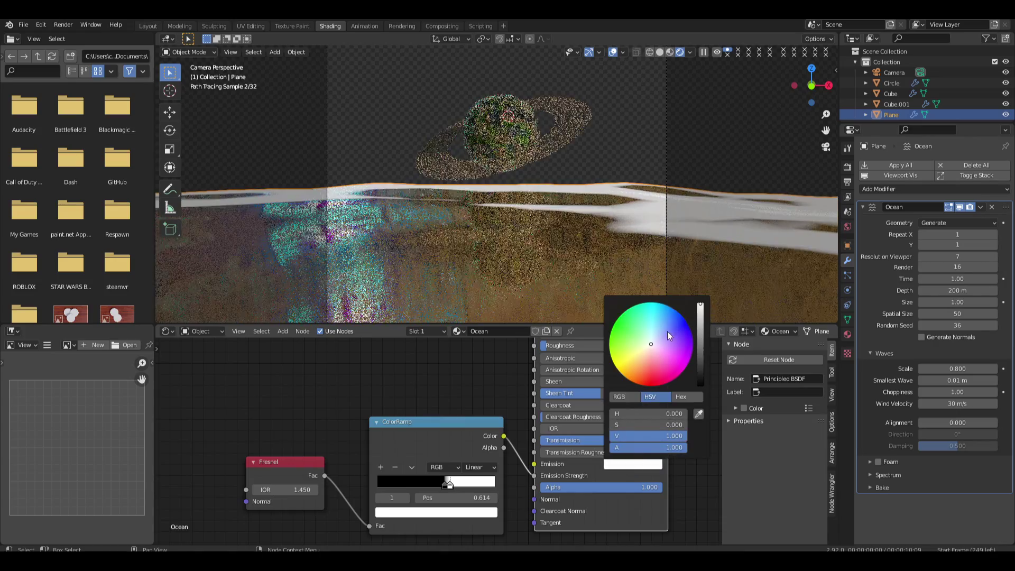
mouse_move(668, 337)
mouse_down()
mouse_move(632, 324)
mouse_move(666, 315)
mouse_up()
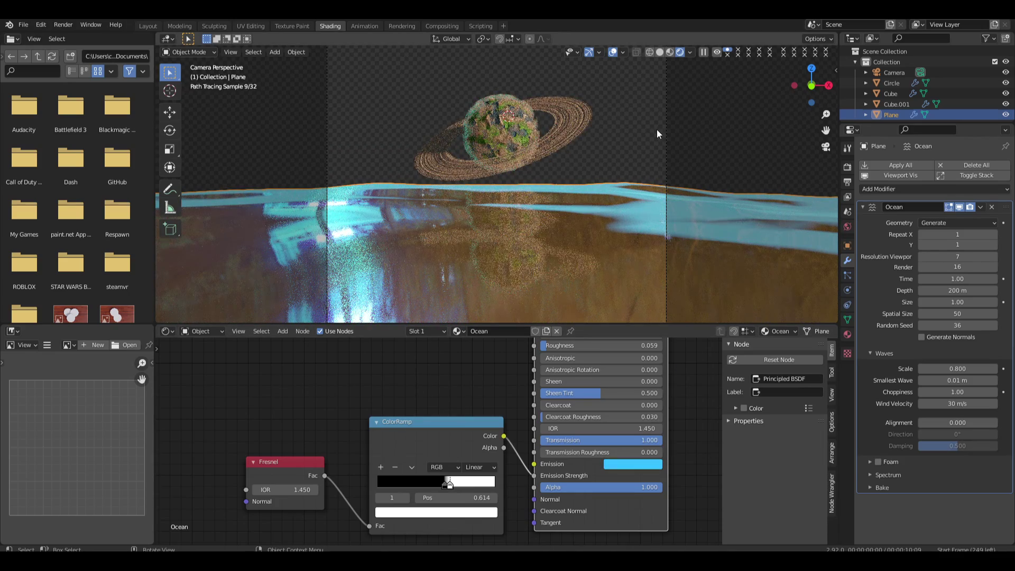
Try adjusting the brightness of the ColorRamp's white stop
click(665, 142)
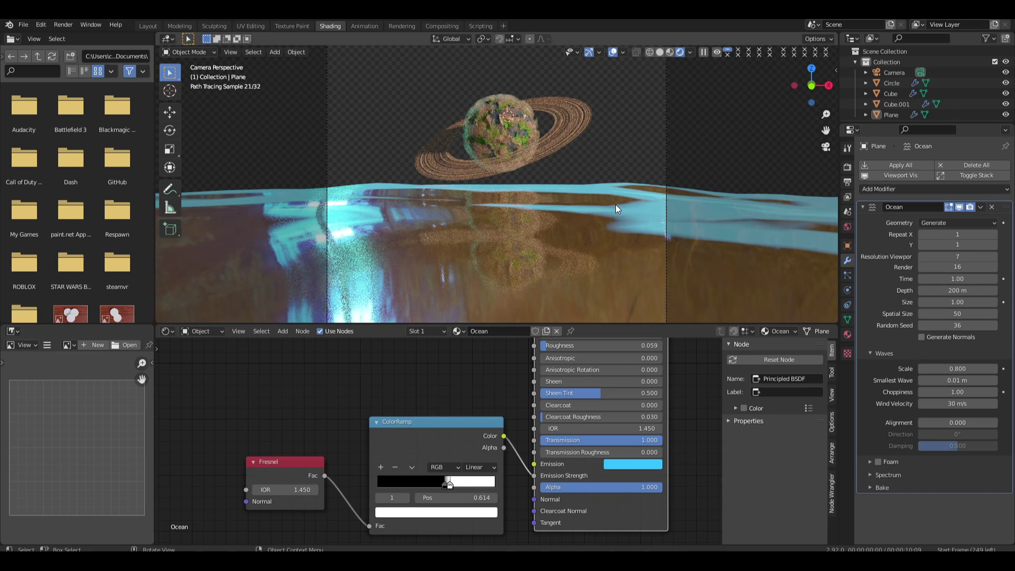
click(474, 520)
click(465, 512)
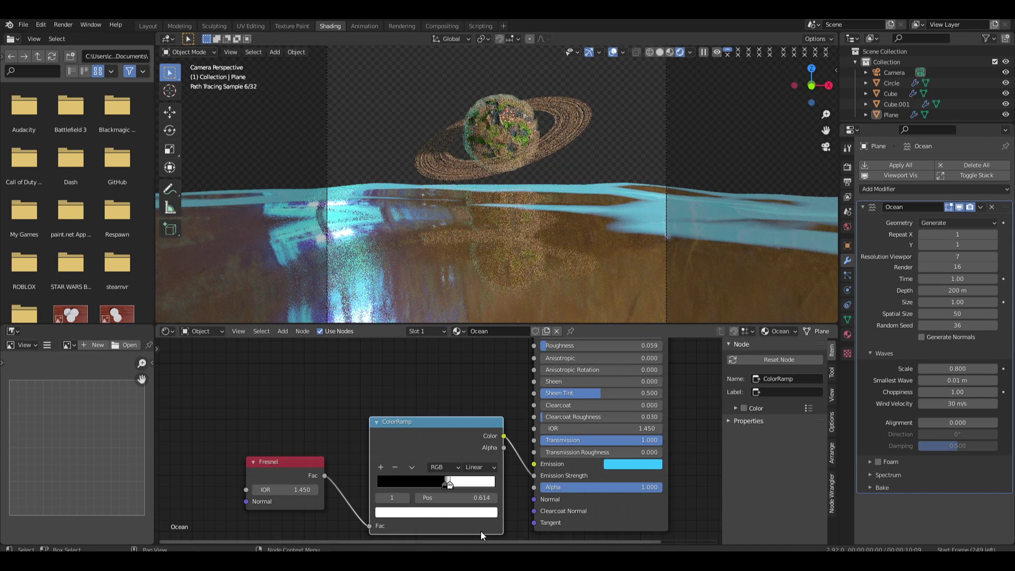
click(476, 512)
drag(474, 411, 472, 352)
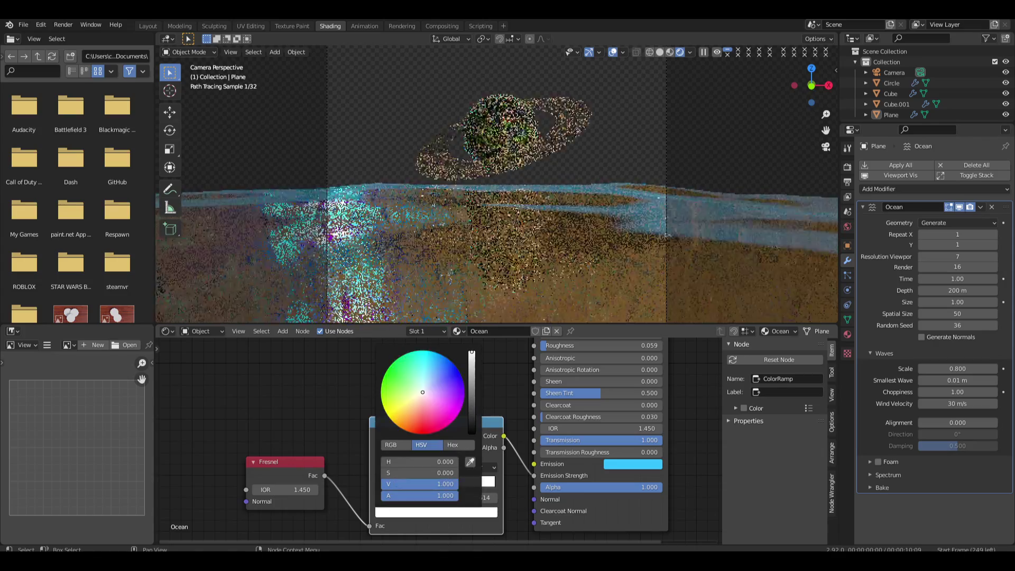
Move the ColorRamp's white stop to 0.636 and change the ocean's emission color to light orange
mouse_move(454, 484)
mouse_down()
mouse_move(493, 485)
mouse_move(440, 487)
mouse_move(479, 486)
mouse_move(450, 483)
mouse_up()
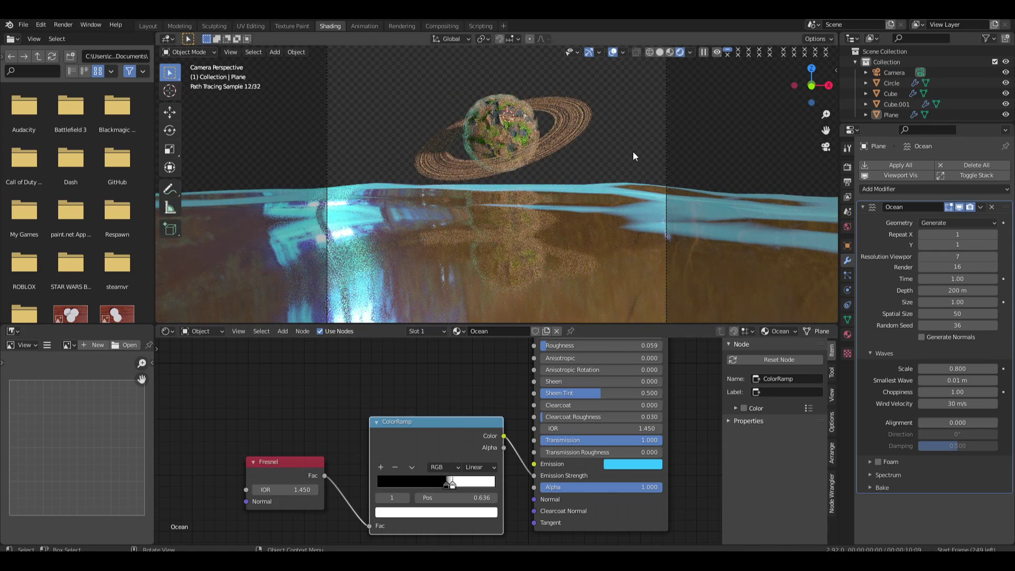
click(623, 464)
mouse_move(650, 341)
mouse_down()
mouse_move(636, 305)
mouse_move(646, 338)
mouse_move(638, 365)
mouse_up()
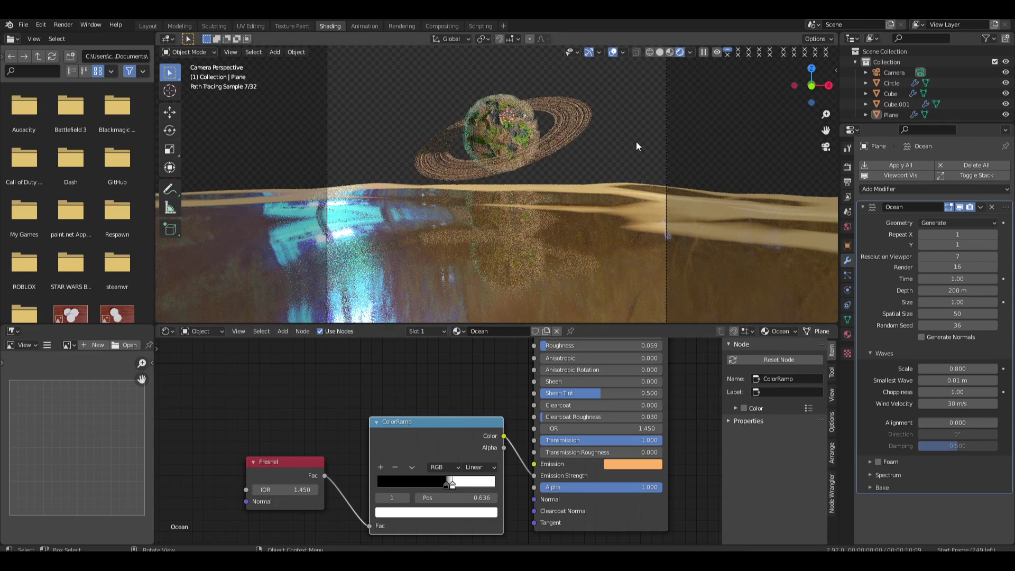
Select the planet's rings and the cloud sphere together
scroll(637, 141, down, 5)
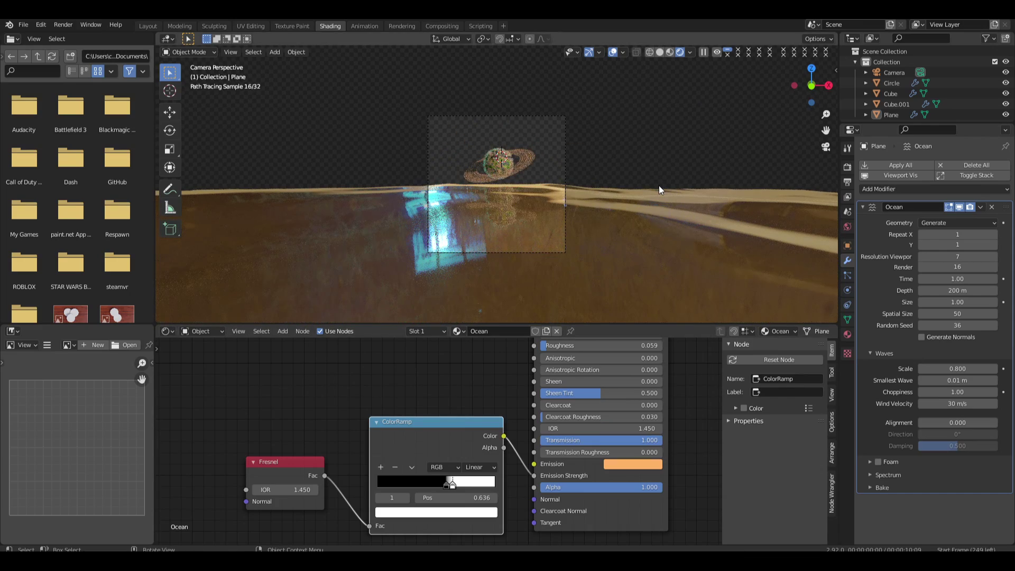
scroll(585, 157, up, 3)
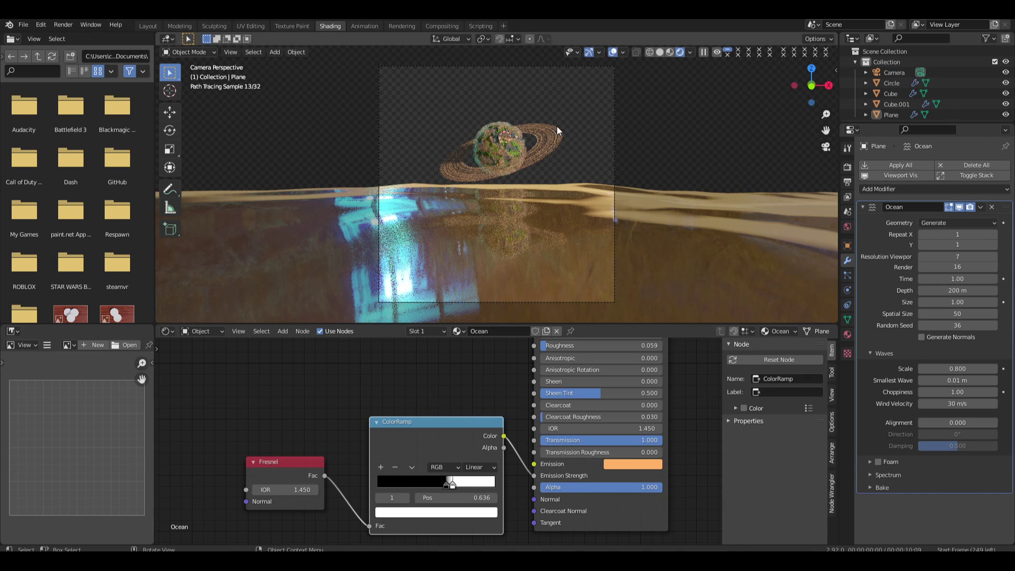
scroll(586, 149, up, 1)
click(515, 134)
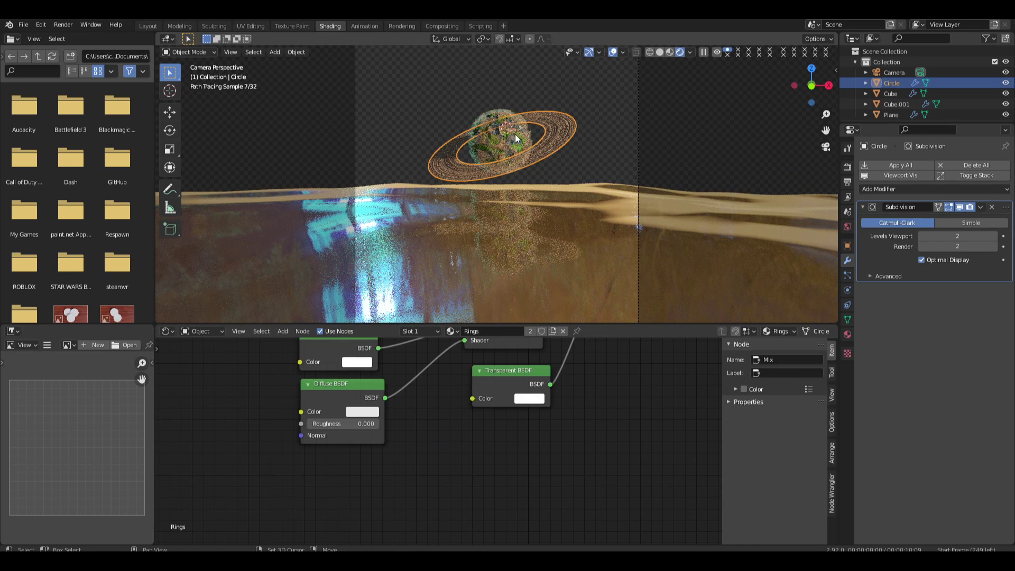
shift+click(507, 119)
shift+click(505, 106)
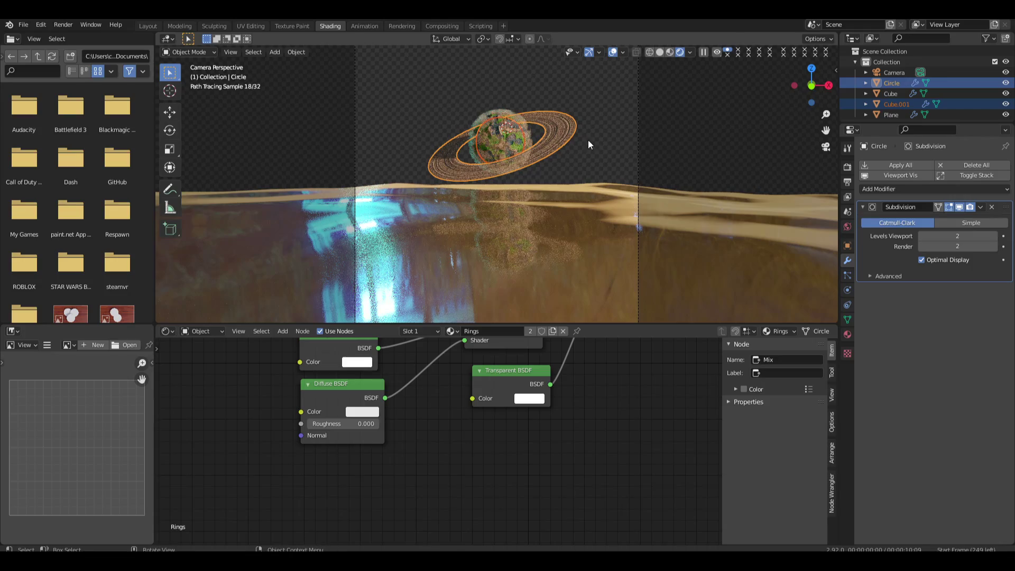
shift+click(509, 115)
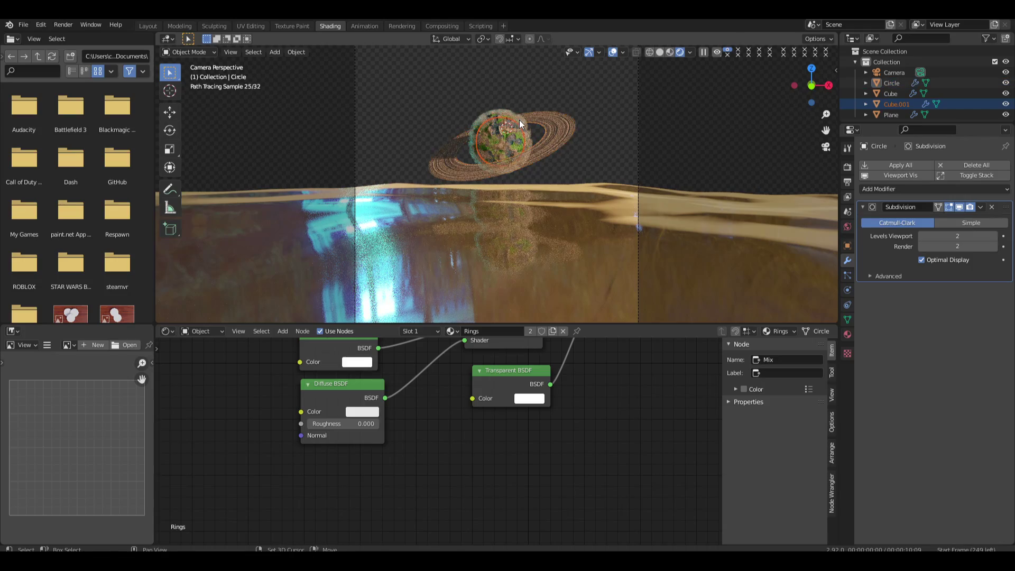
shift+click(570, 144)
Try enlarging the selected rings and cloud sphere about 1.6 times
key(s)
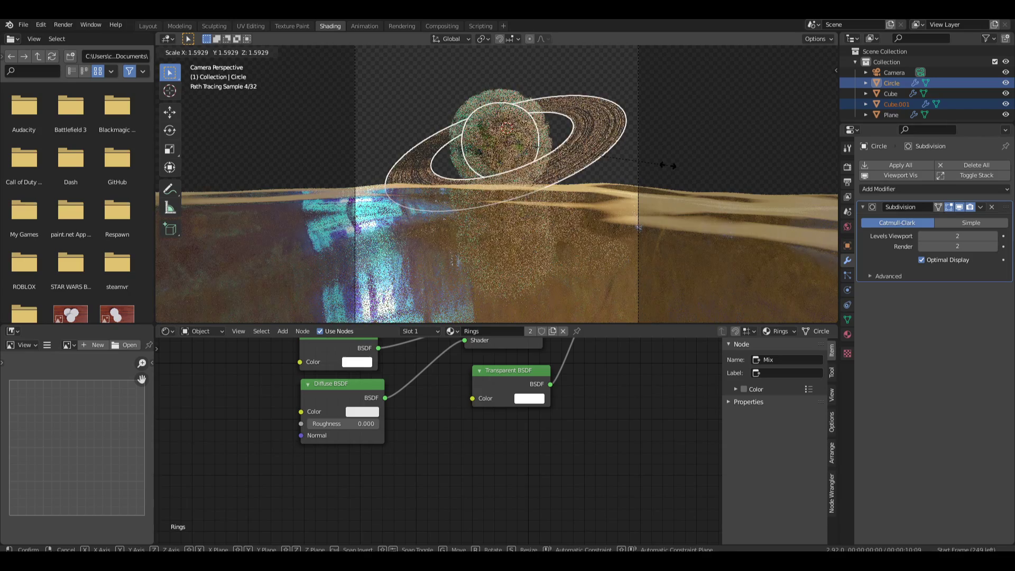
click(716, 154)
click(716, 154)
key(ctrl+z)
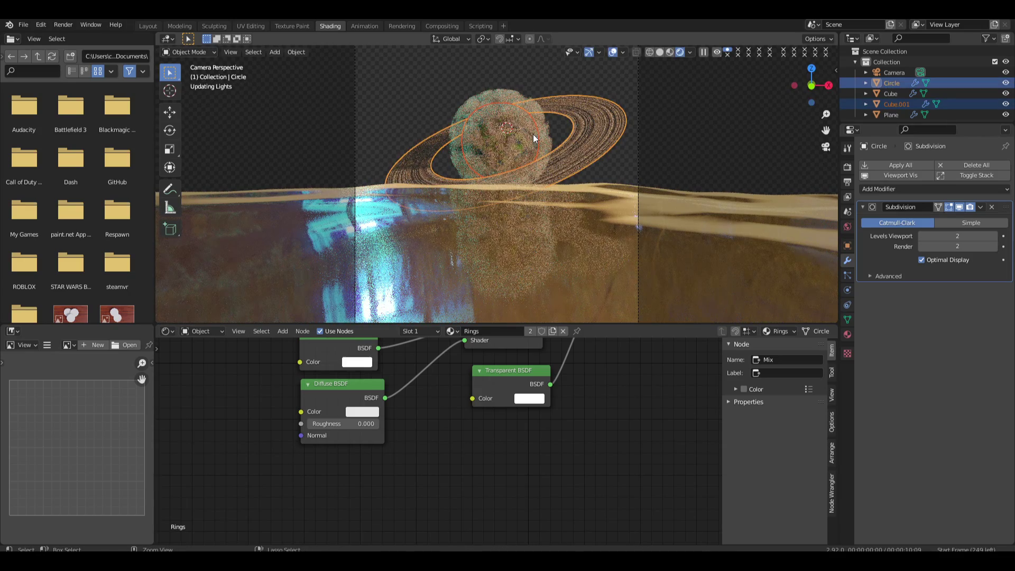
key(ctrl+z)
Enlarge the rings and cloud sphere together until the rings span most of the camera frame's width
shift+click(497, 135)
key(s)
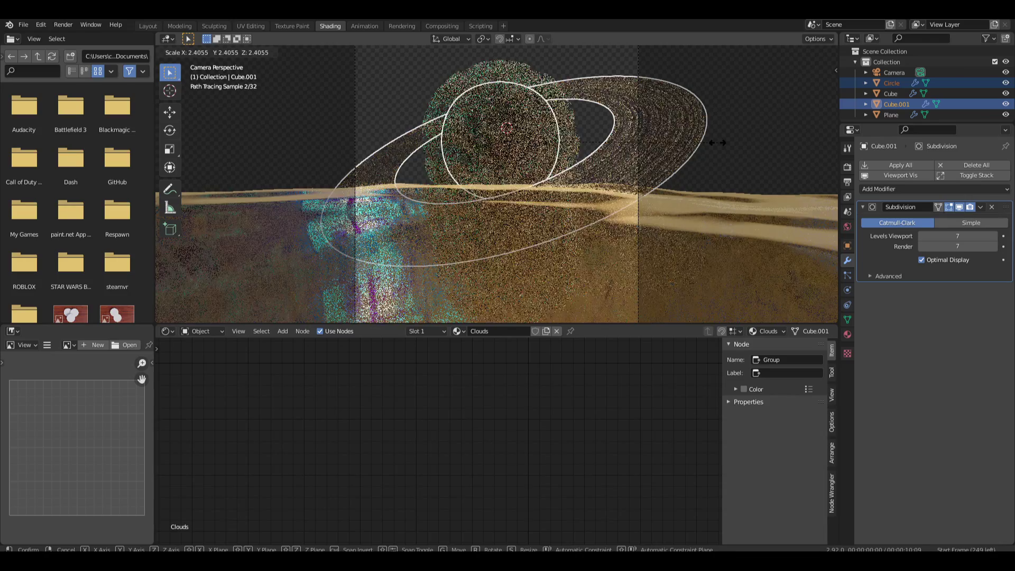
click(642, 141)
click(642, 142)
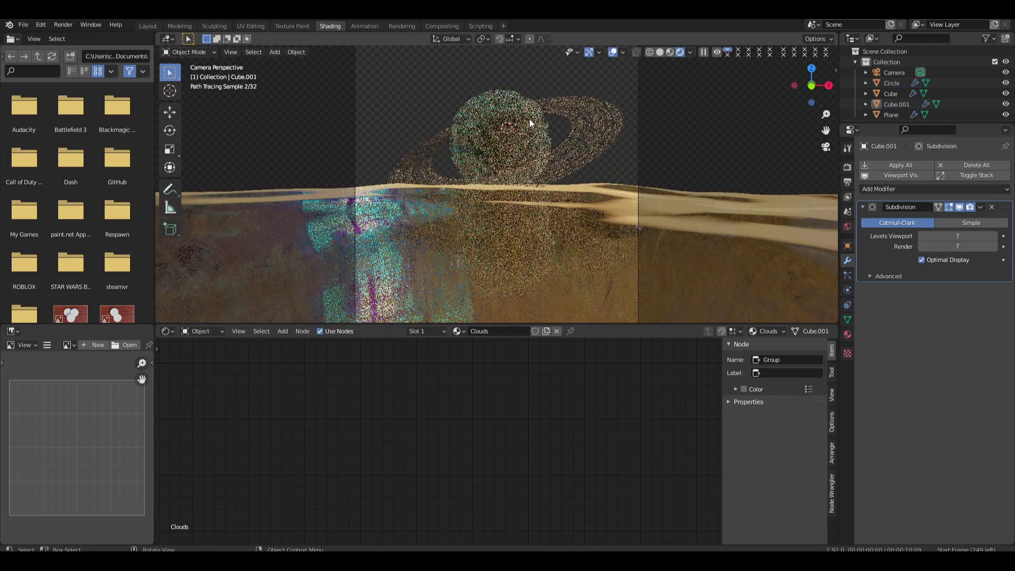
Enlarge the planet sphere inside the clouds about 1.3 times
click(530, 124)
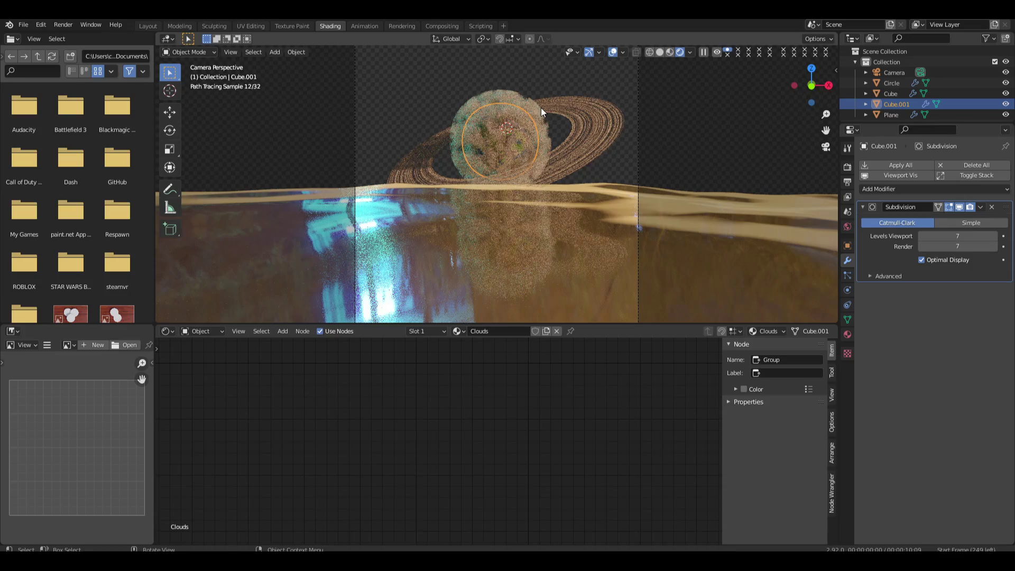
click(528, 123)
key(s)
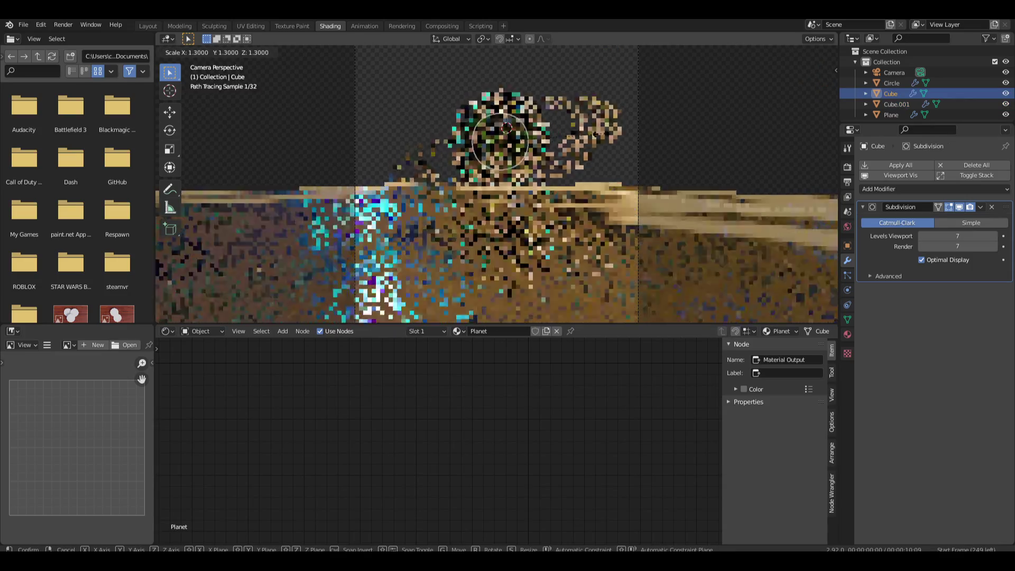
click(609, 133)
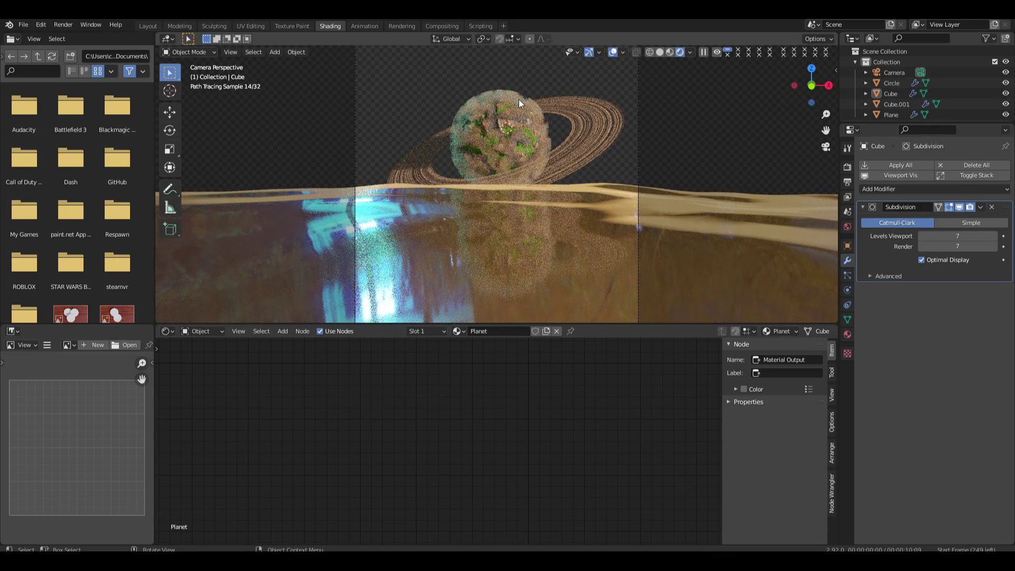
Scale the cloud sphere down to about 0.89 so it fits closer around the planet
click(503, 124)
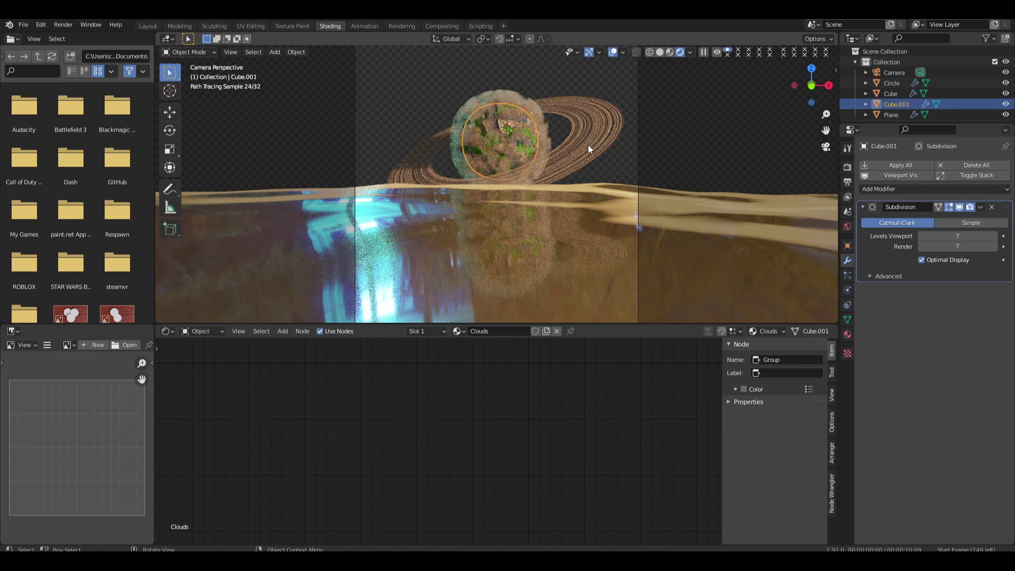
key(s)
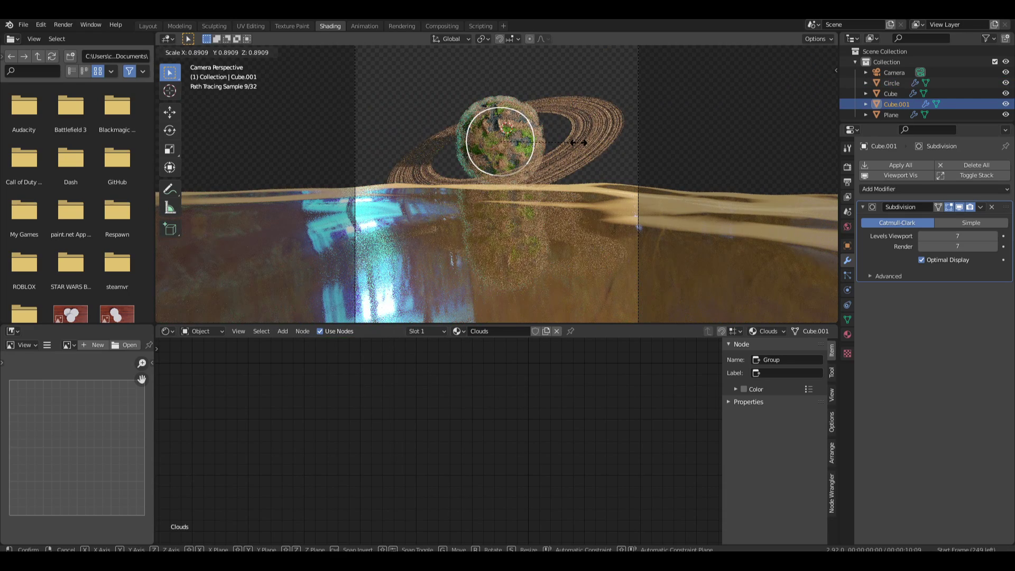
click(579, 142)
click(603, 164)
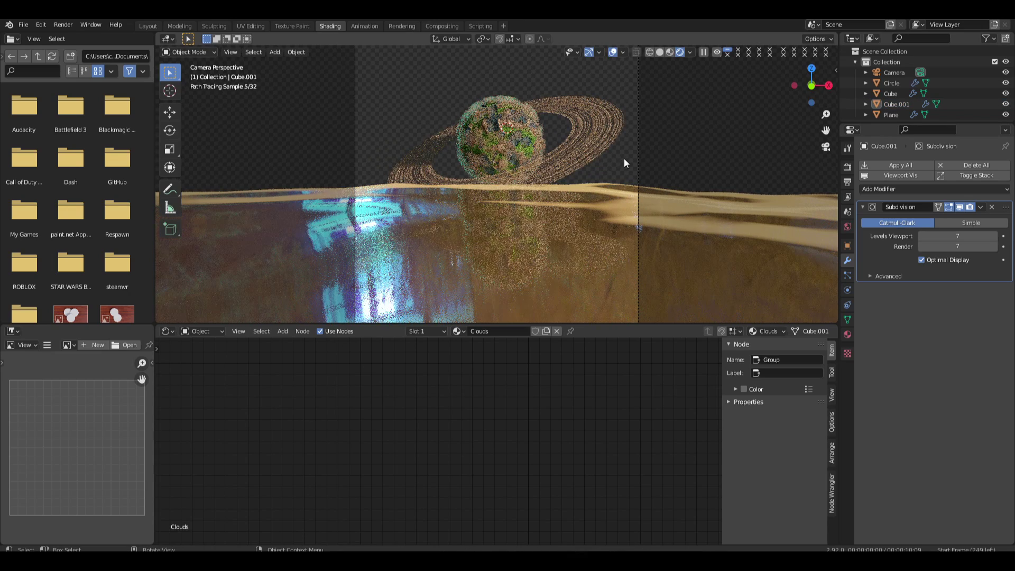
Render the current frame, review the full image and return to the scene
key(F12)
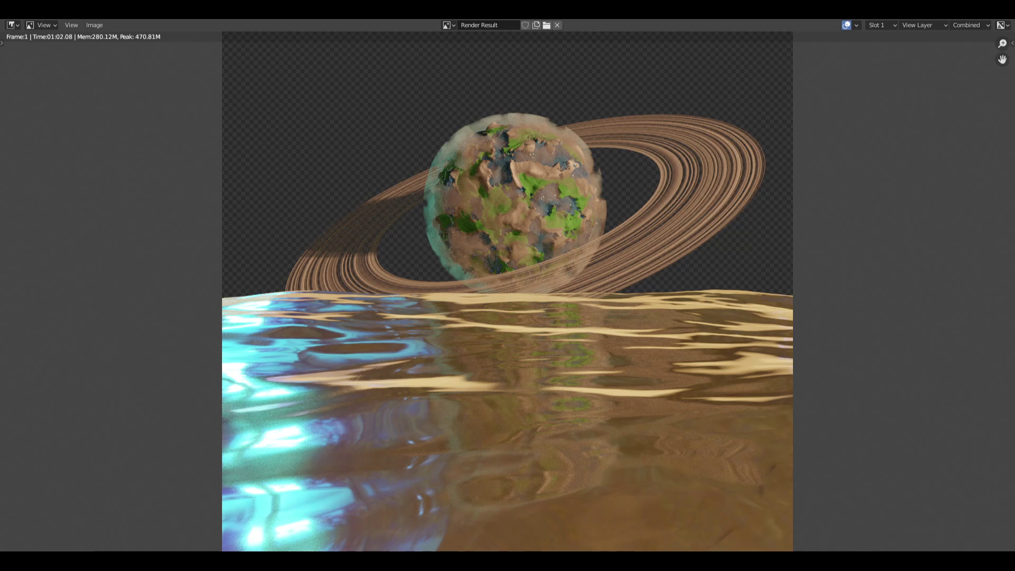
scroll(668, 298, down, 1)
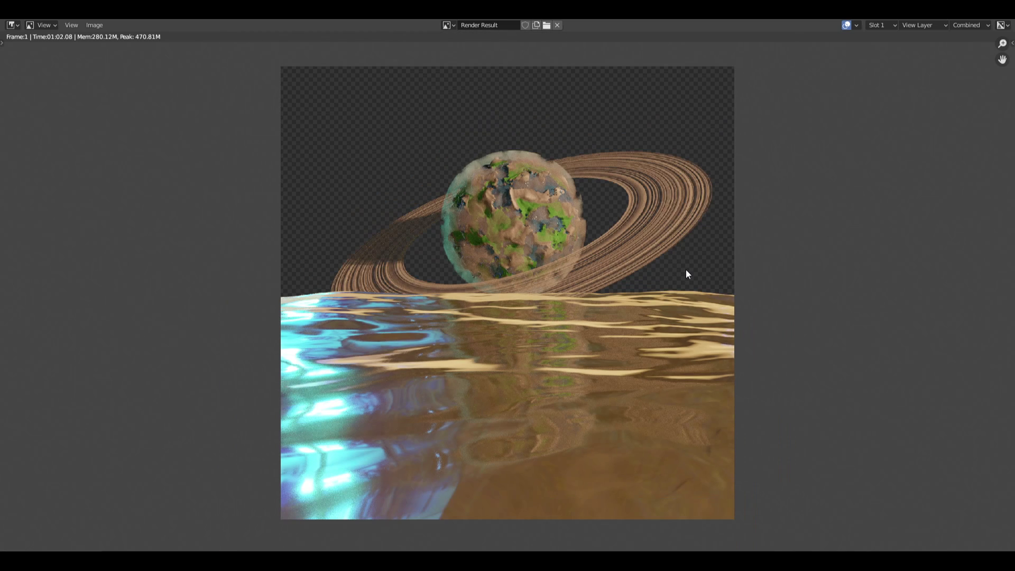
drag(672, 8, 617, 112)
click(843, 112)
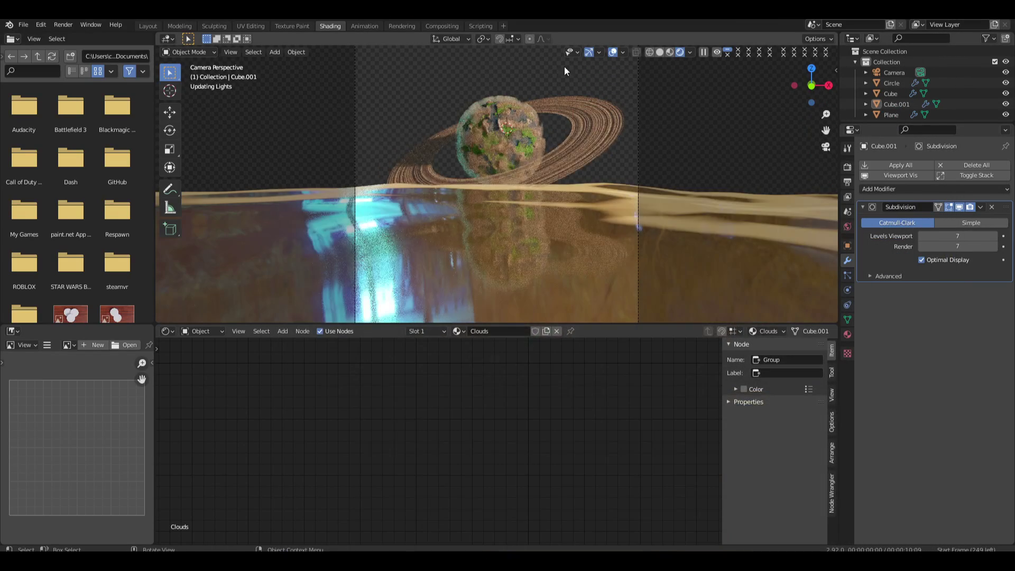
Switch to the Compositing workspace and spread the Render Layers and Composite nodes far apart
click(445, 26)
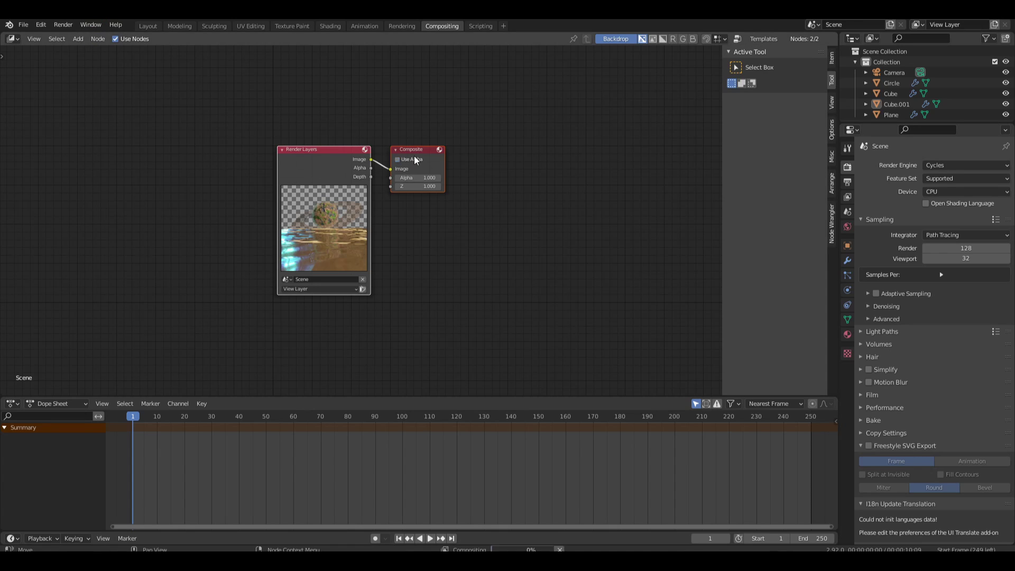
drag(418, 149, 472, 137)
click(384, 149)
drag(384, 149, 186, 175)
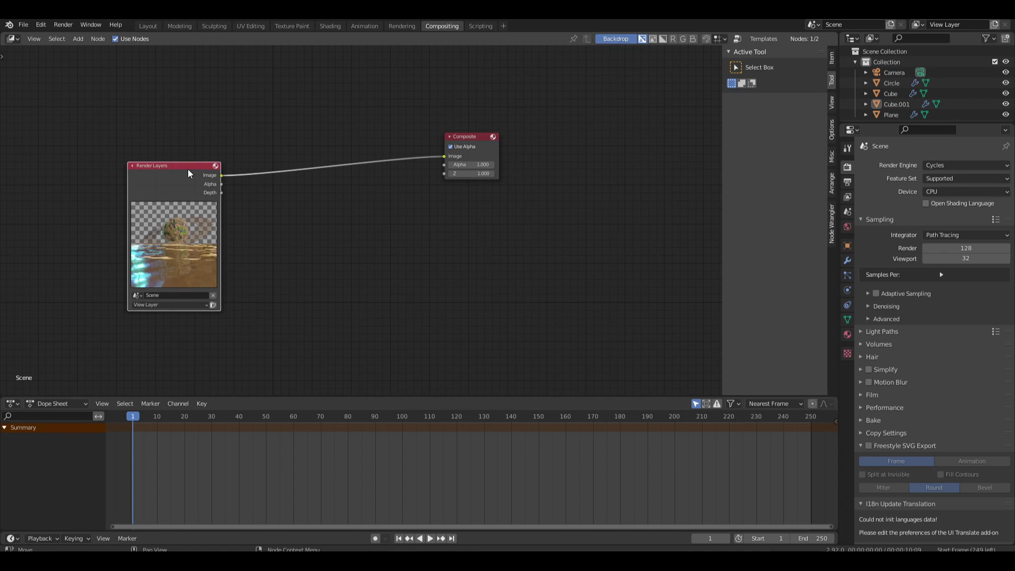
Add a Viewer for the Render Layers image and feed both Composite and Viewer through a shared reroute point
ctrl+shift+click(212, 181)
drag(275, 183, 468, 203)
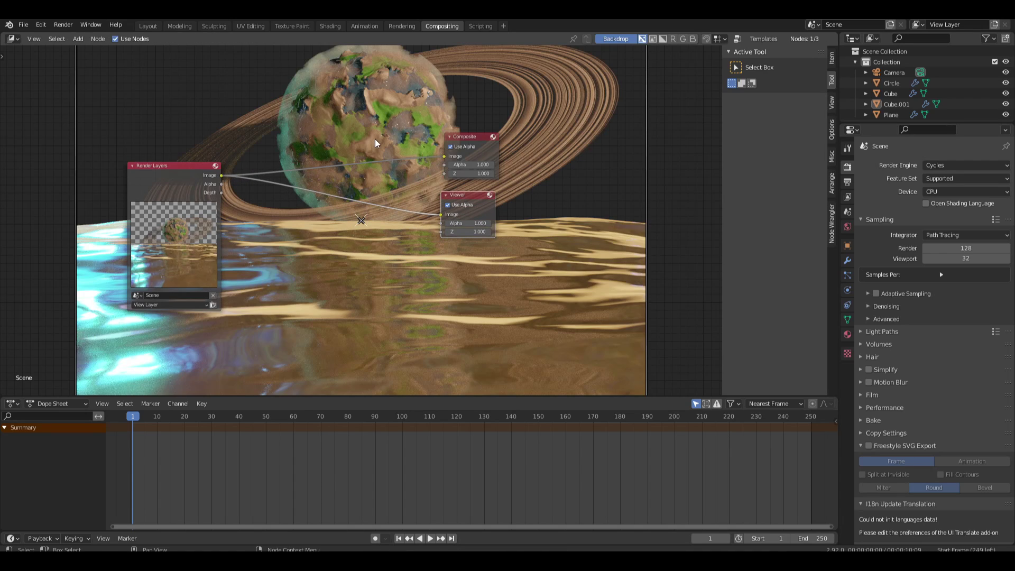
shift+right_drag(311, 153, 320, 210)
key(g)
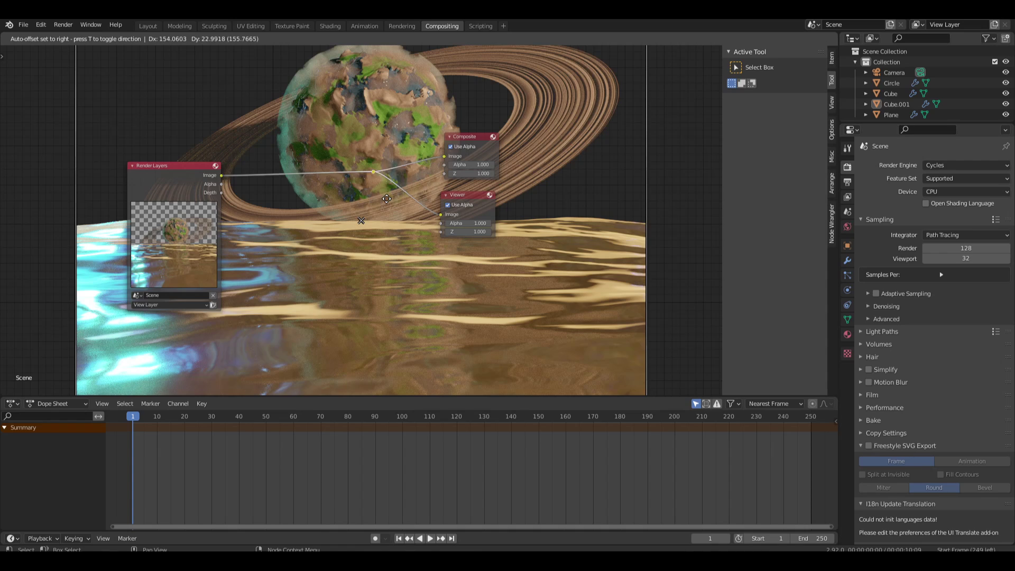
click(416, 200)
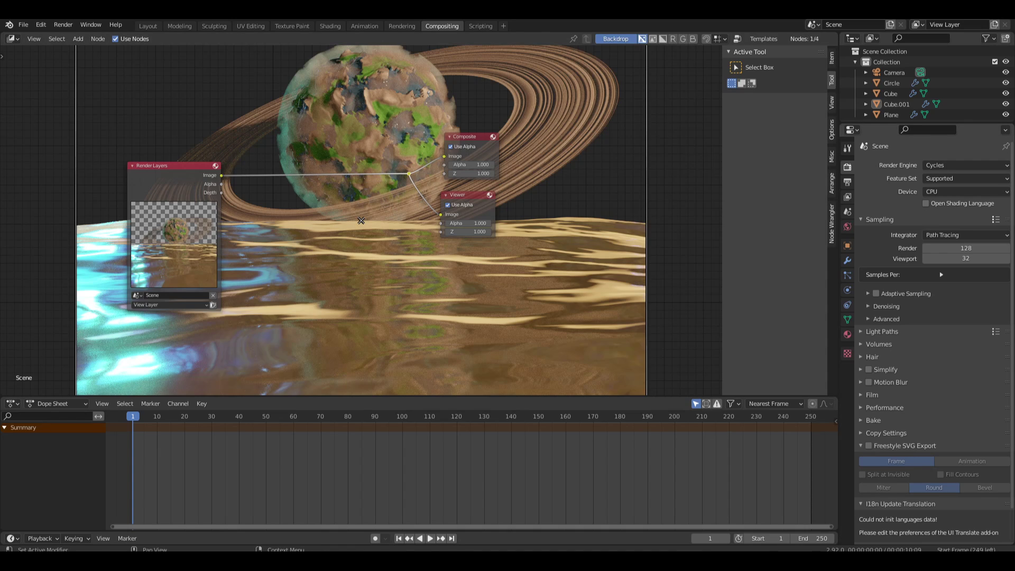
click(397, 195)
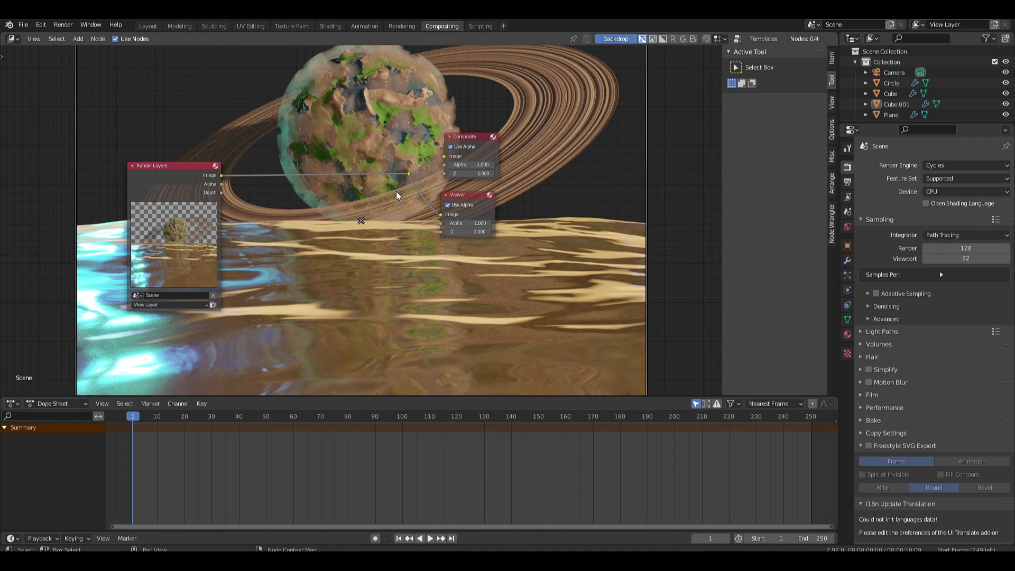
click(409, 173)
key(g)
click(401, 202)
Add an Image node loaded with space3.jpg and place it above the Render Layers node
middle_drag(316, 133, 400, 177)
key(shift+a)
click(263, 115)
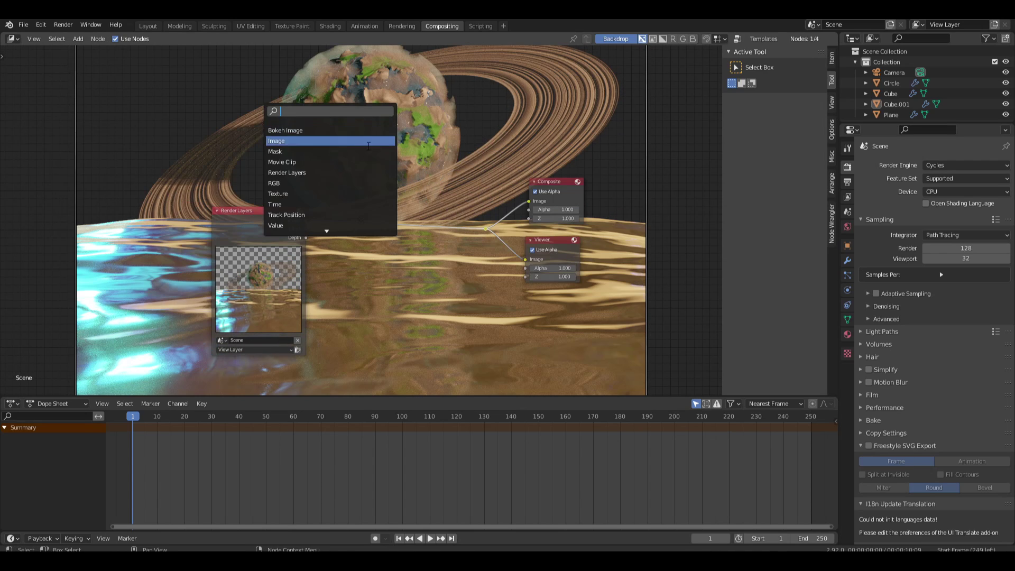
text(image)
click(367, 141)
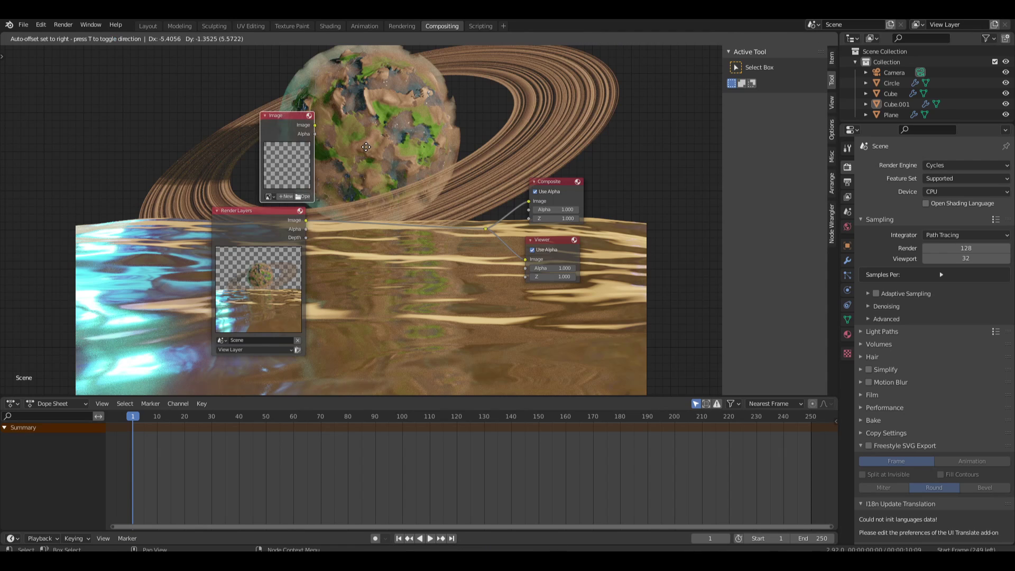
click(347, 141)
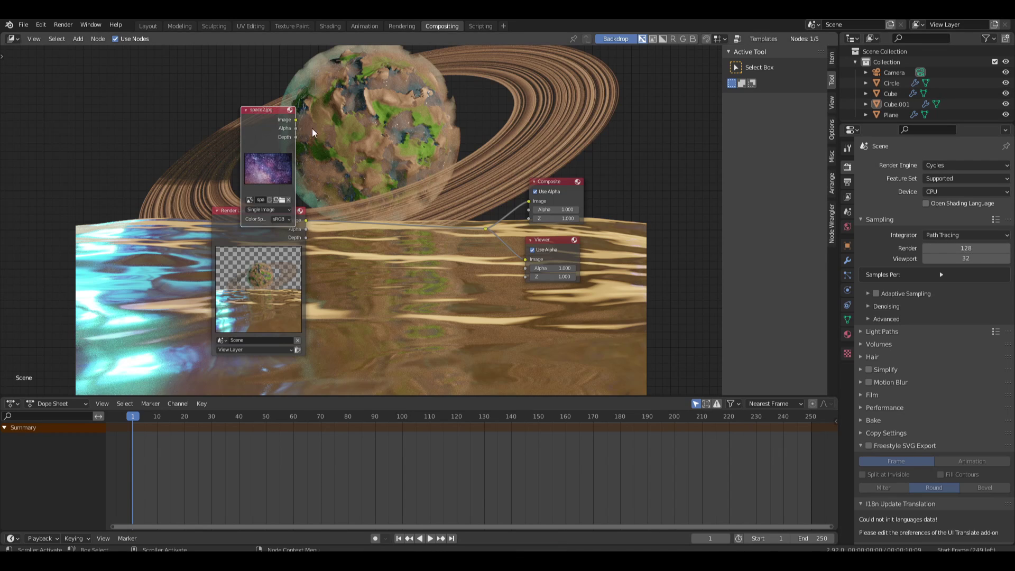
drag(265, 125, 252, 111)
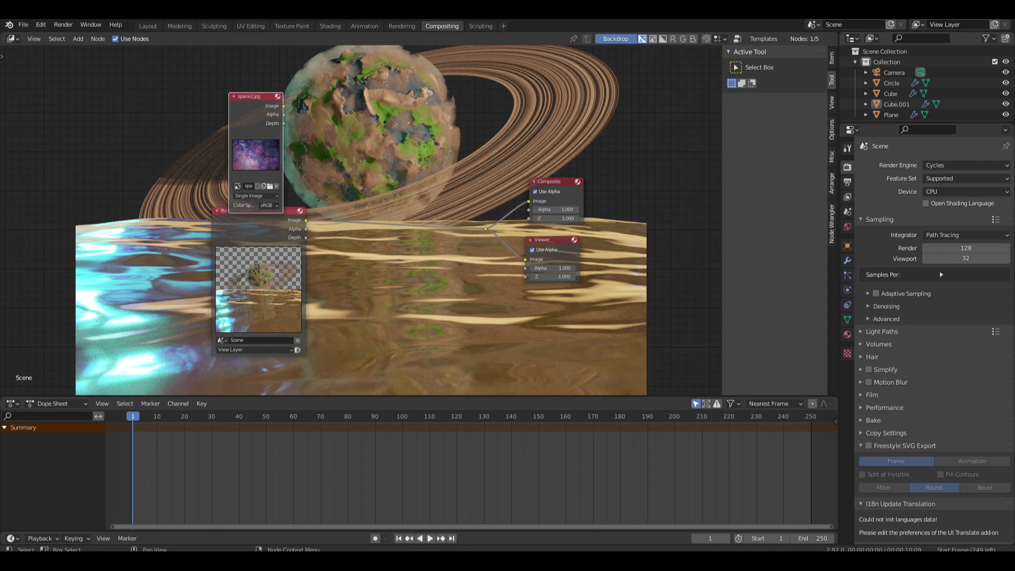
drag(258, 126, 254, 113)
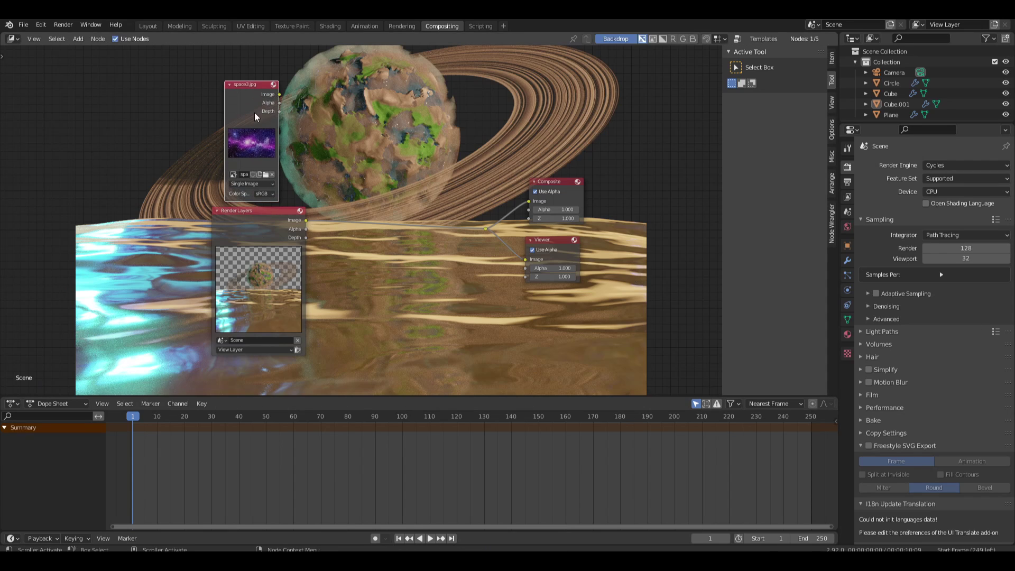
Preview space3.jpg in the Viewer and insert a Hue Saturation Value node with hue 0.858 and saturation 0.817
key(shift+a)
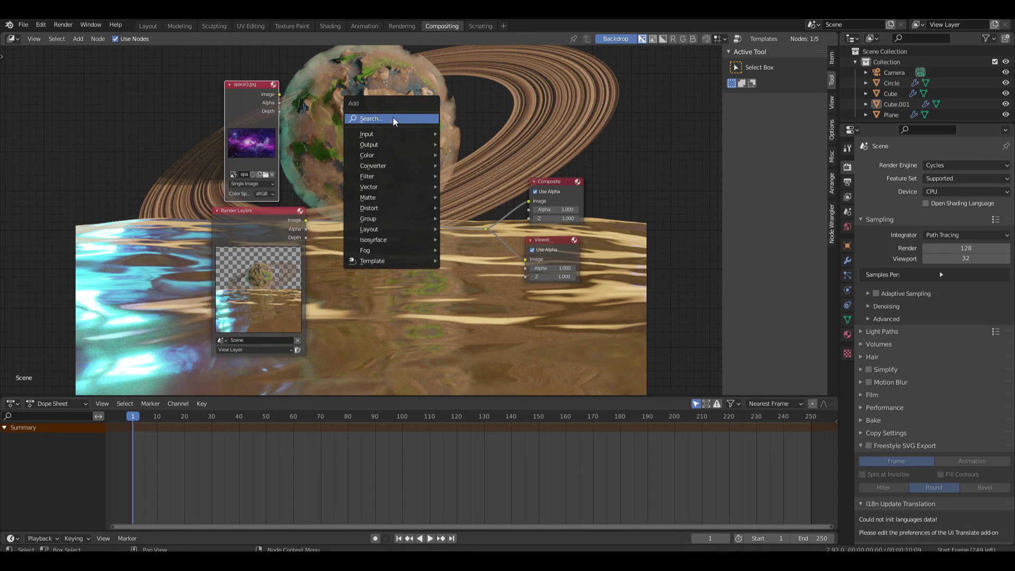
ctrl+shift+click(264, 102)
key(shift+a)
text(hue)
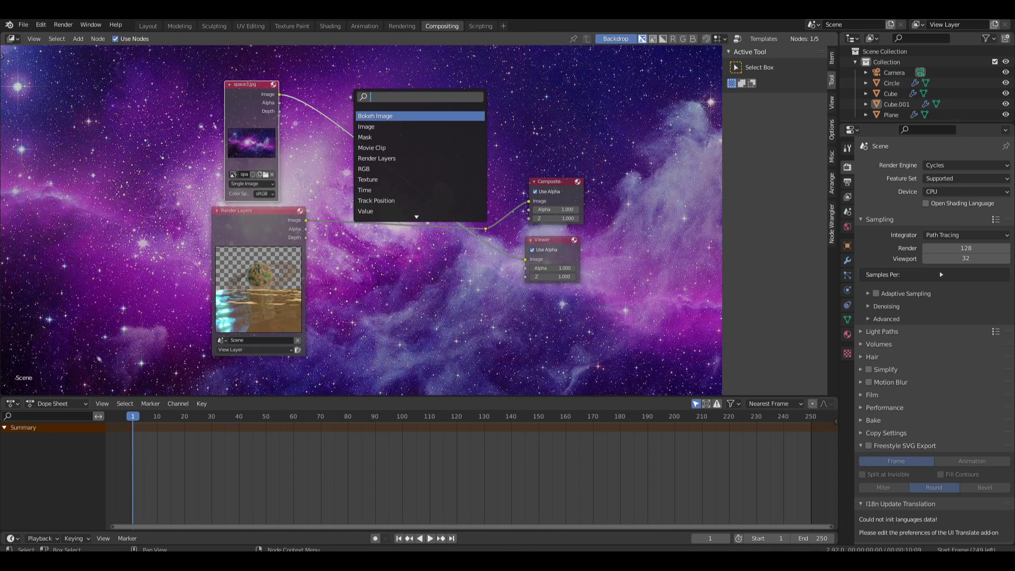
click(381, 126)
click(344, 118)
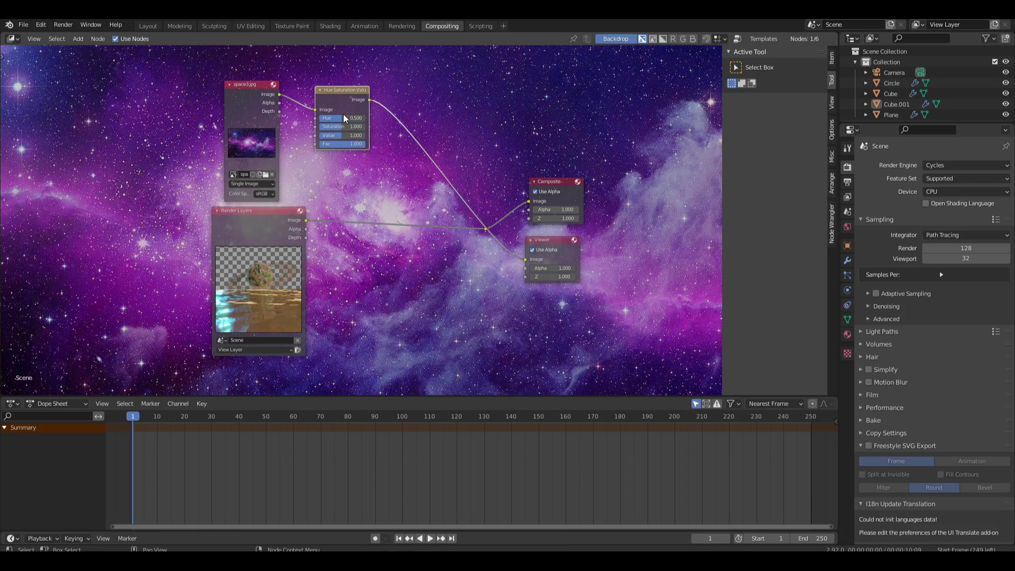
mouse_move(348, 119)
mouse_down()
mouse_move(370, 119)
mouse_move(329, 119)
mouse_move(370, 120)
mouse_move(352, 127)
mouse_up()
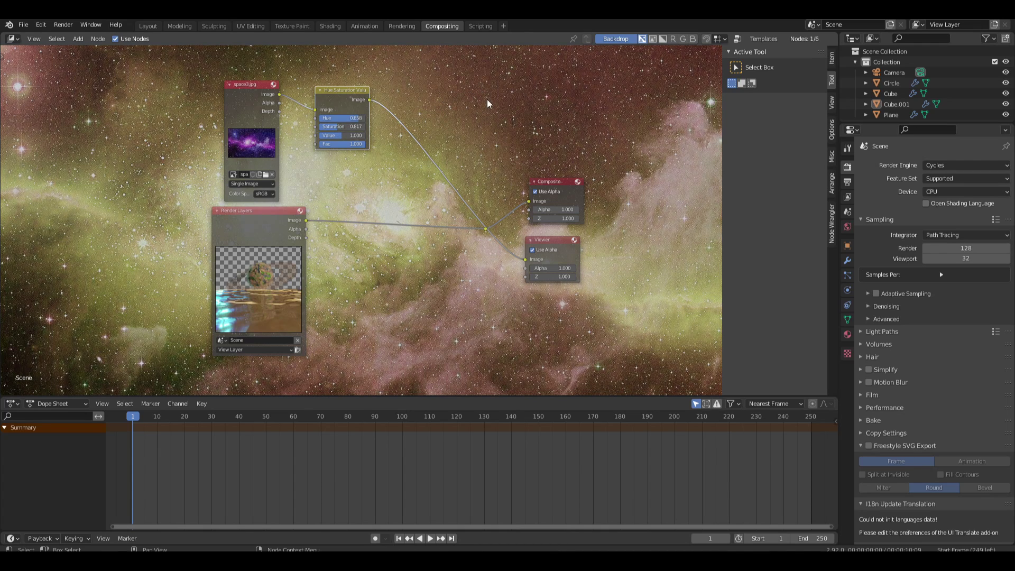
Insert a Crop node between the Hue Saturation Value and Viewer nodes
key(shift+a)
click(534, 120)
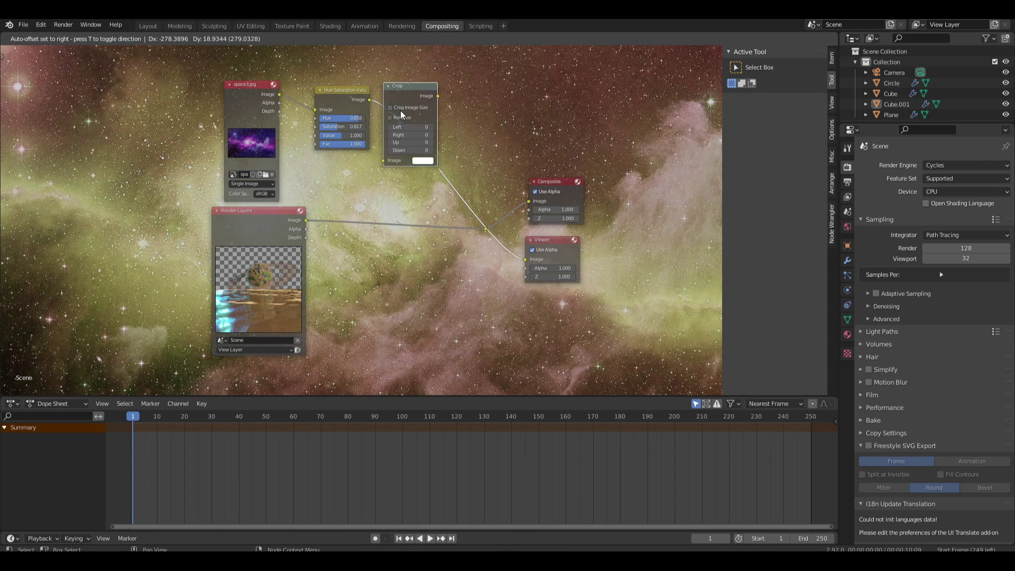
click(401, 110)
key(ctrl+z)
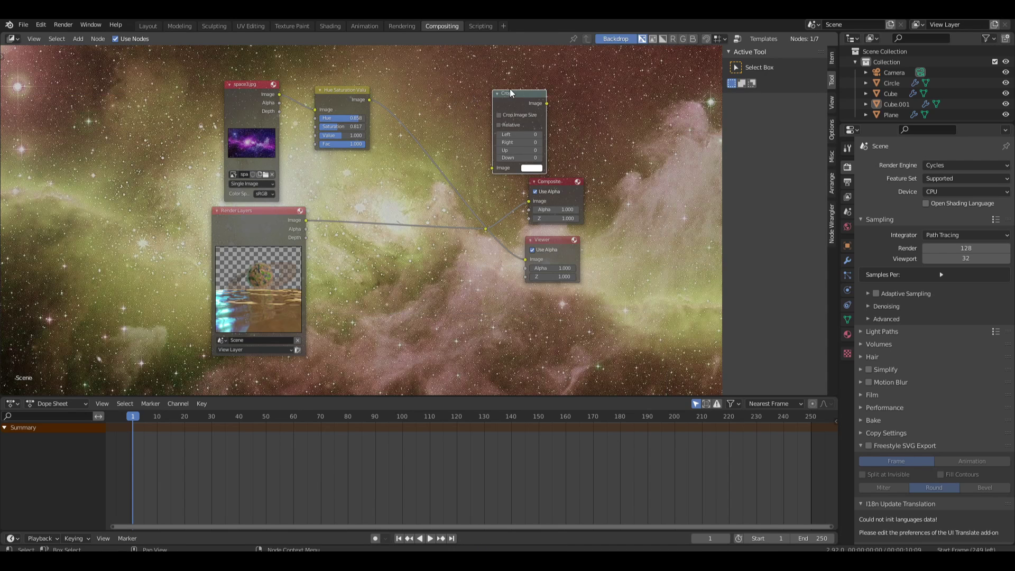
drag(509, 93, 429, 86)
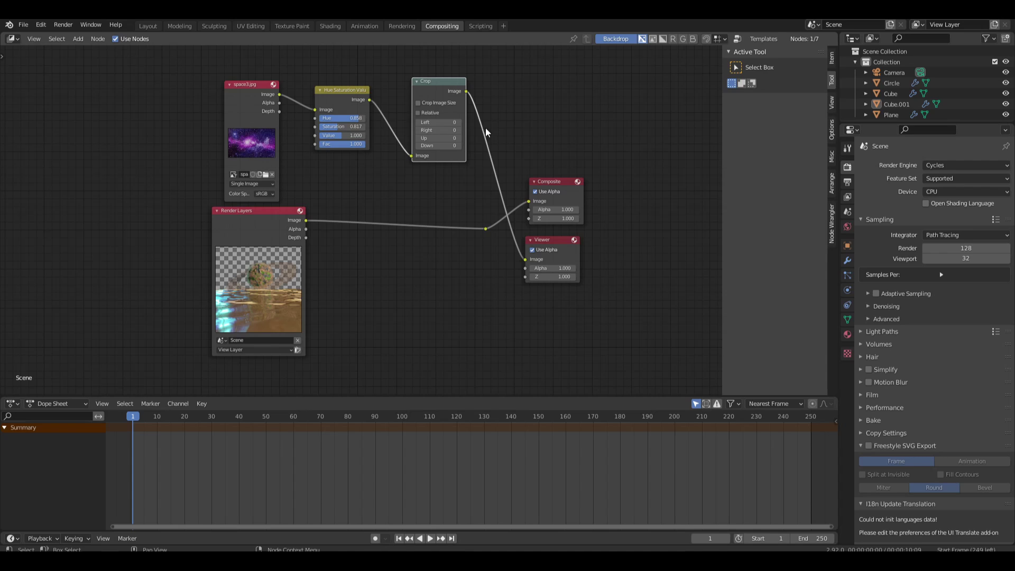
Try cropping the image with Left and Up set to 1080, and delete the Crop node
click(449, 122)
text(1080)
key(Return)
key(ctrl+c)
key(ctrl+v)
click(444, 146)
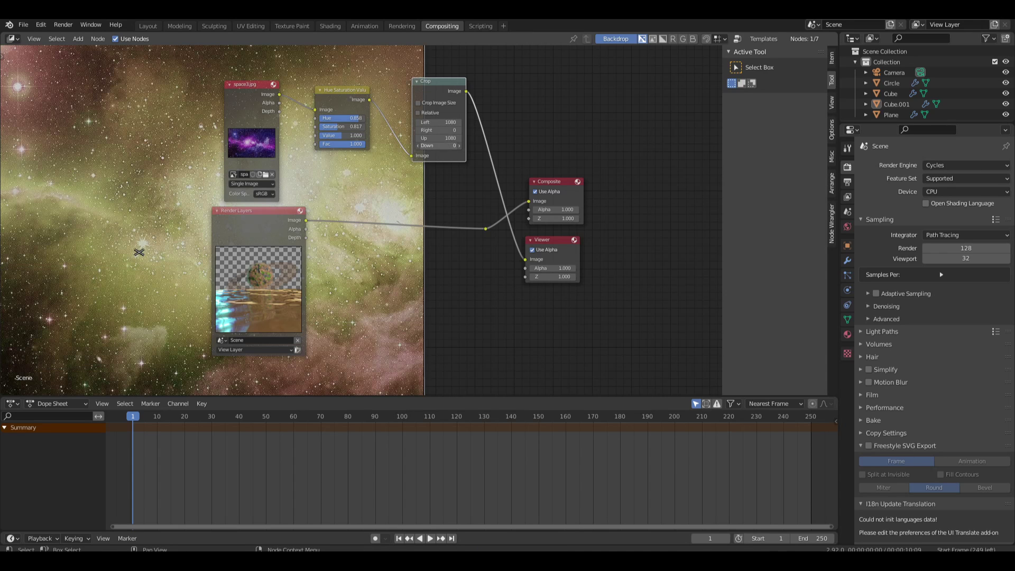
key(Return)
click(450, 144)
text(0)
key(Return)
key(x)
key(shift+a)
click(445, 93)
text(sca)
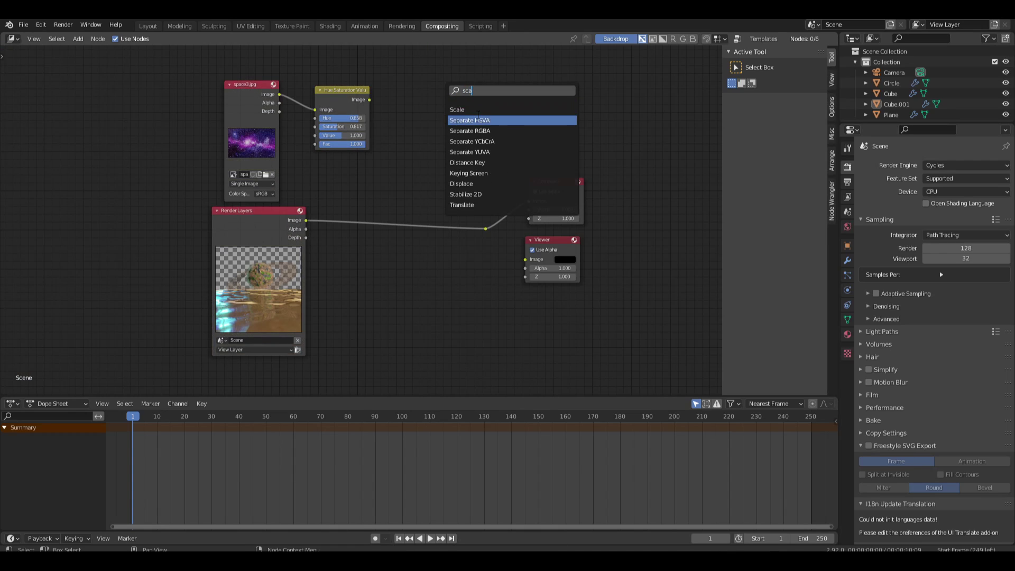
click(466, 120)
key(Escape)
Add a Scale node fed by the Hue Saturation Value image and set its space to Render Size
key(shift+a)
click(460, 100)
text(sca)
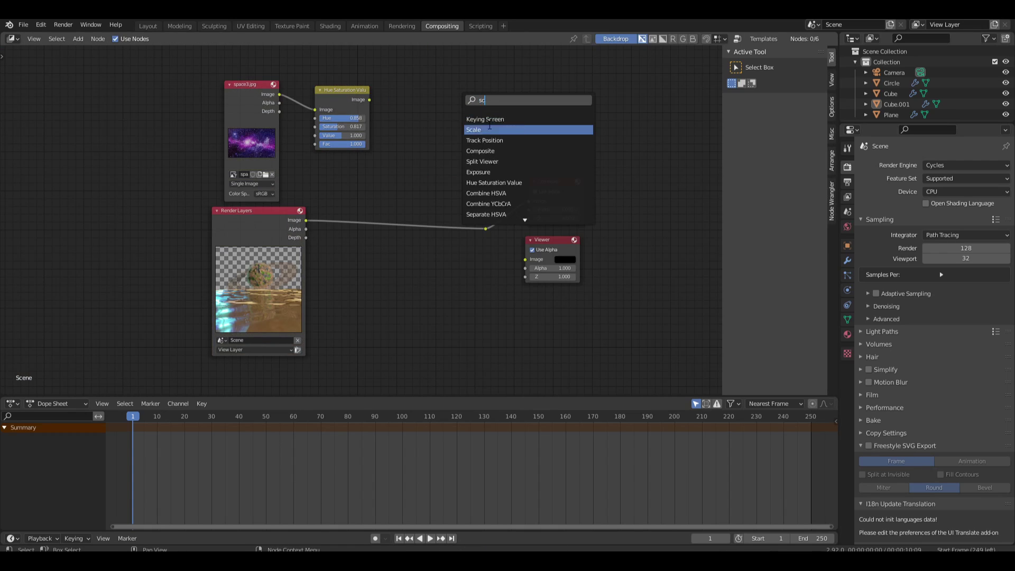
click(465, 120)
click(408, 118)
drag(369, 100, 402, 131)
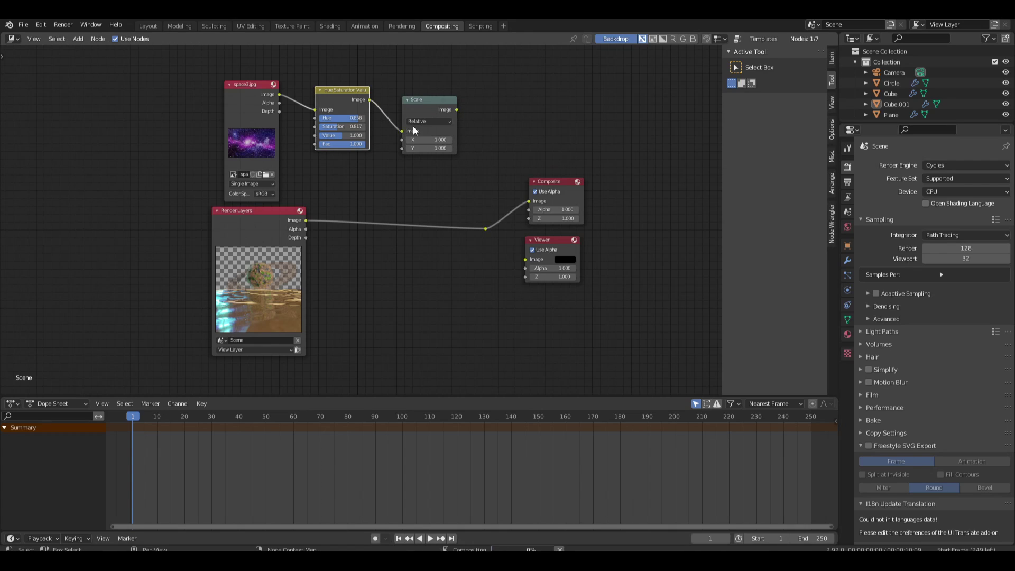
click(429, 122)
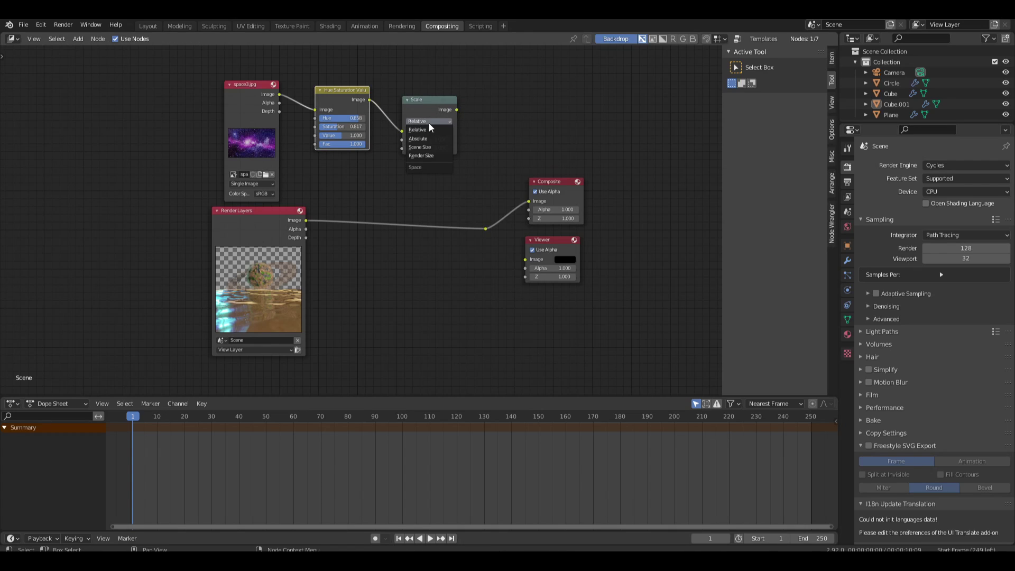
click(433, 157)
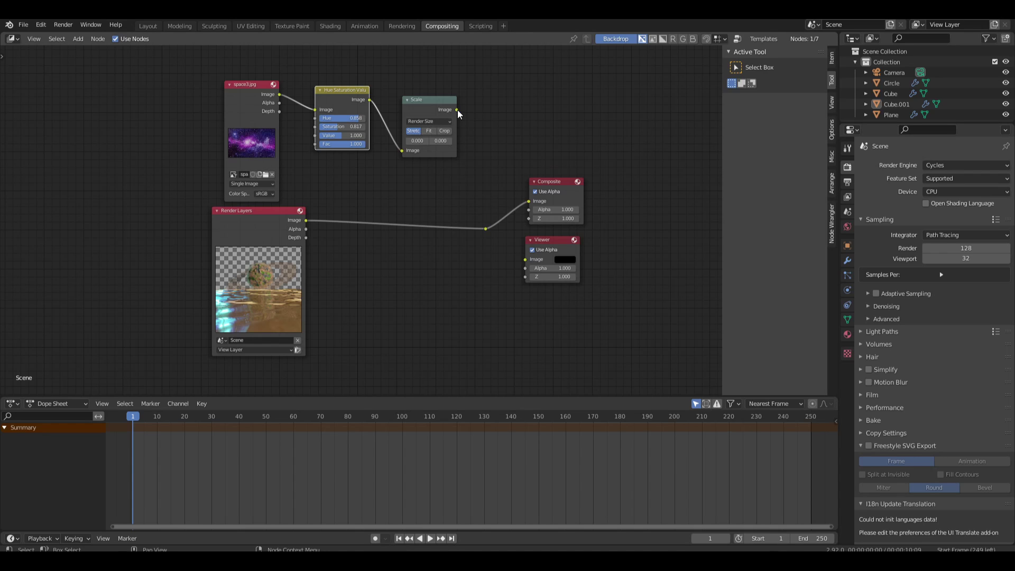
Preview the Scale node's output in the Viewer and compare it with the Render Layers image
drag(473, 116, 531, 188)
ctrl+shift+click(435, 109)
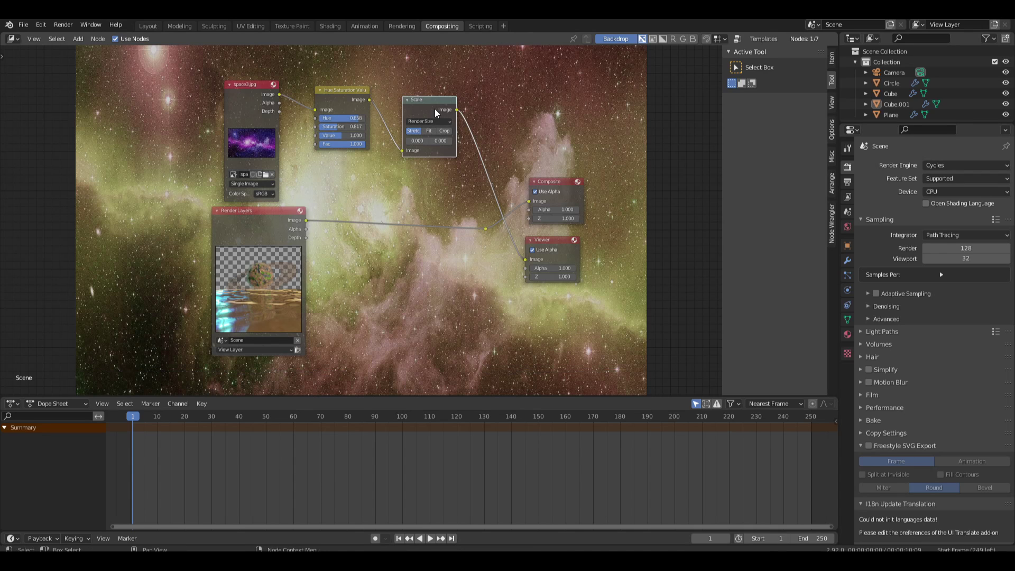
ctrl+shift+click(263, 225)
ctrl+shift+click(416, 122)
ctrl+shift+click(423, 111)
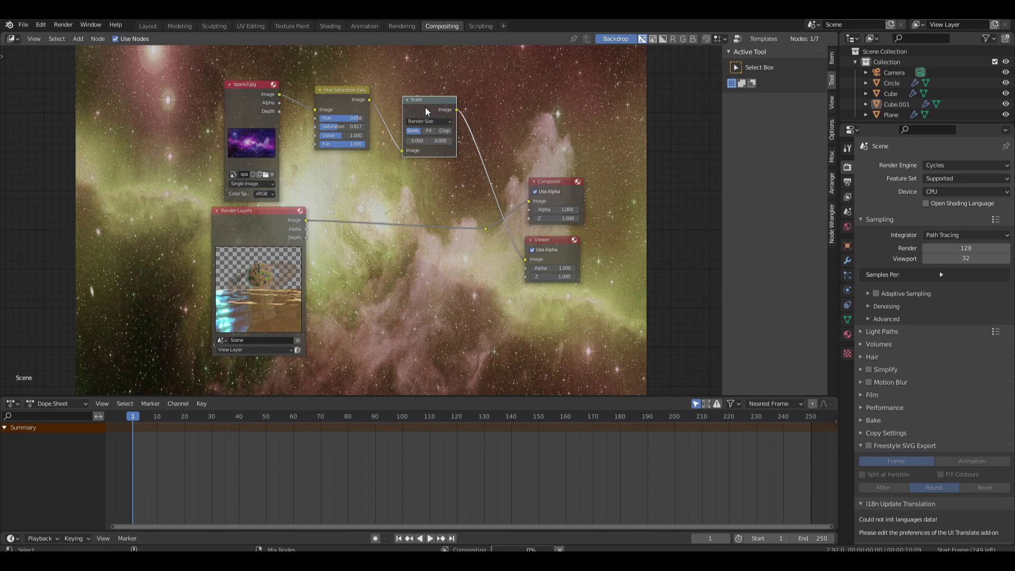
Insert a Crop node between Hue Saturation Value and Scale, with Left and Up set to 1080
key(shift+a)
click(437, 107)
text(cr)
click(441, 133)
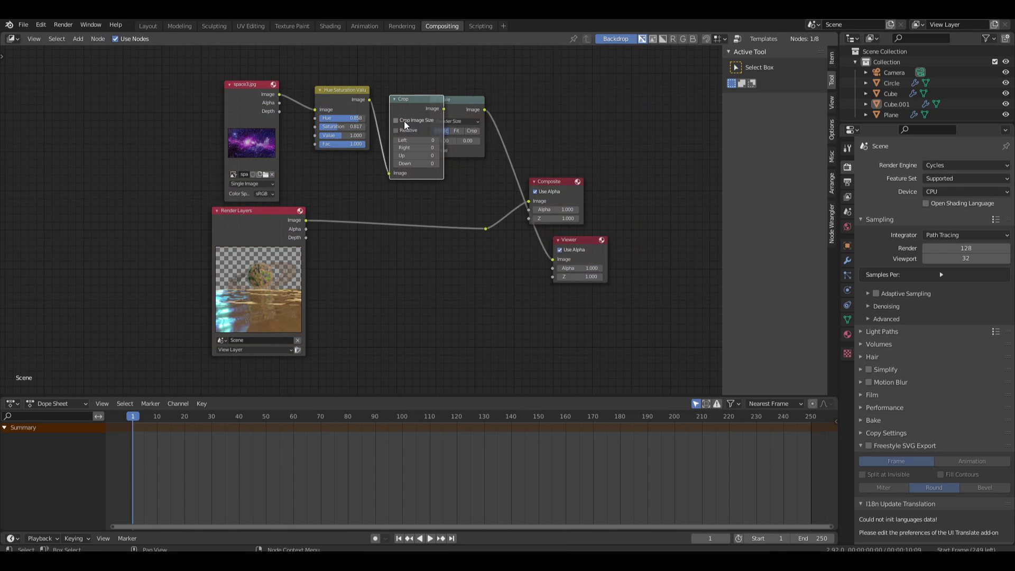
click(434, 133)
key(Return)
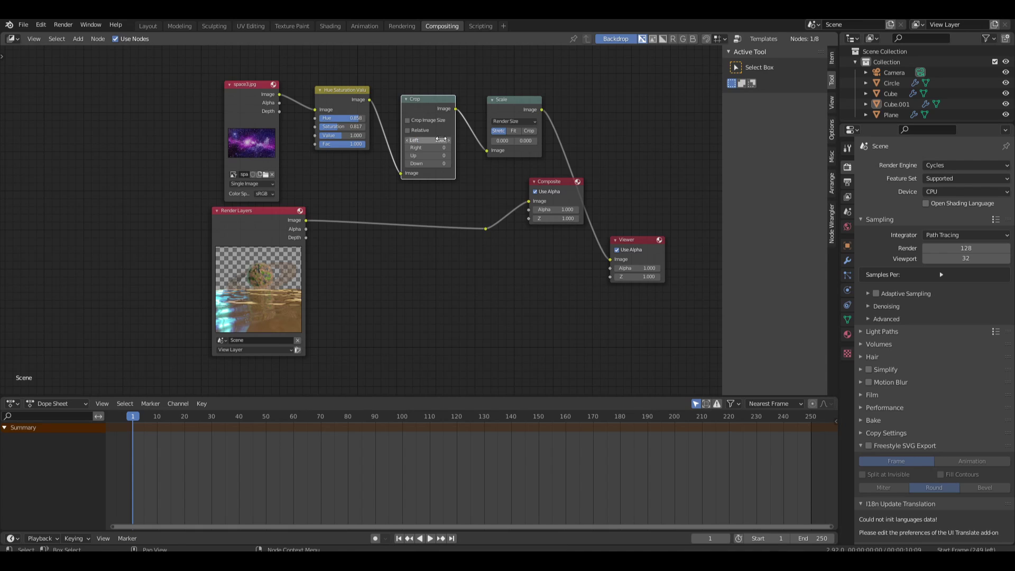
key(ctrl+v)
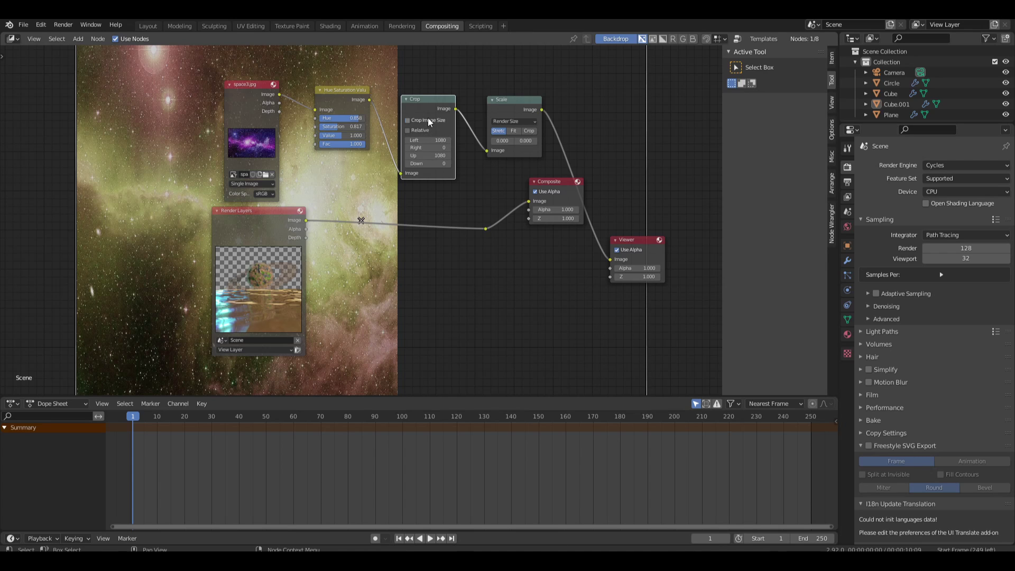
Enable Crop Image Size on the Crop node
click(408, 120)
scroll(445, 195, down, 2)
scroll(452, 188, up, 4)
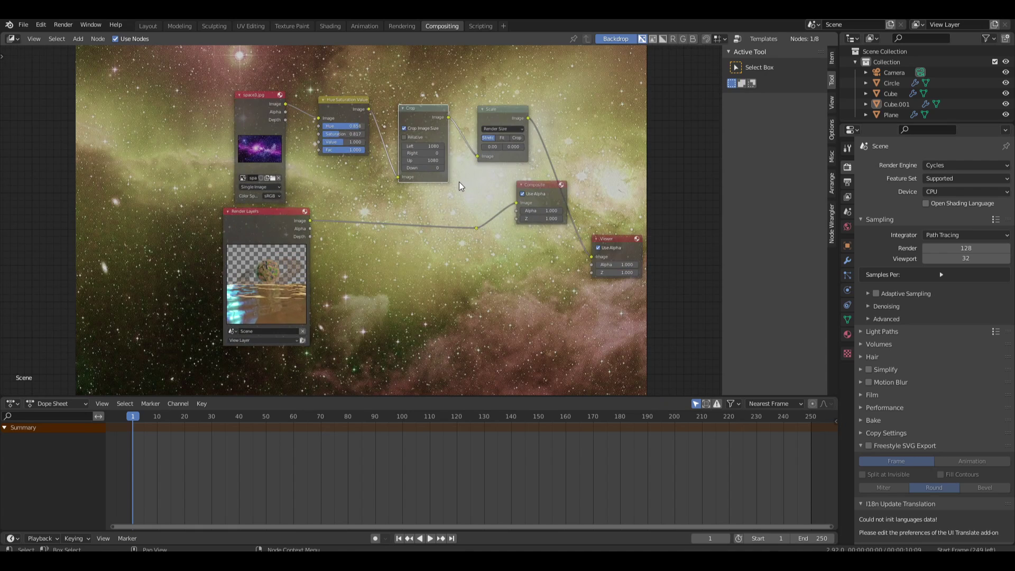
scroll(453, 171, down, 1)
scroll(452, 127, up, 2)
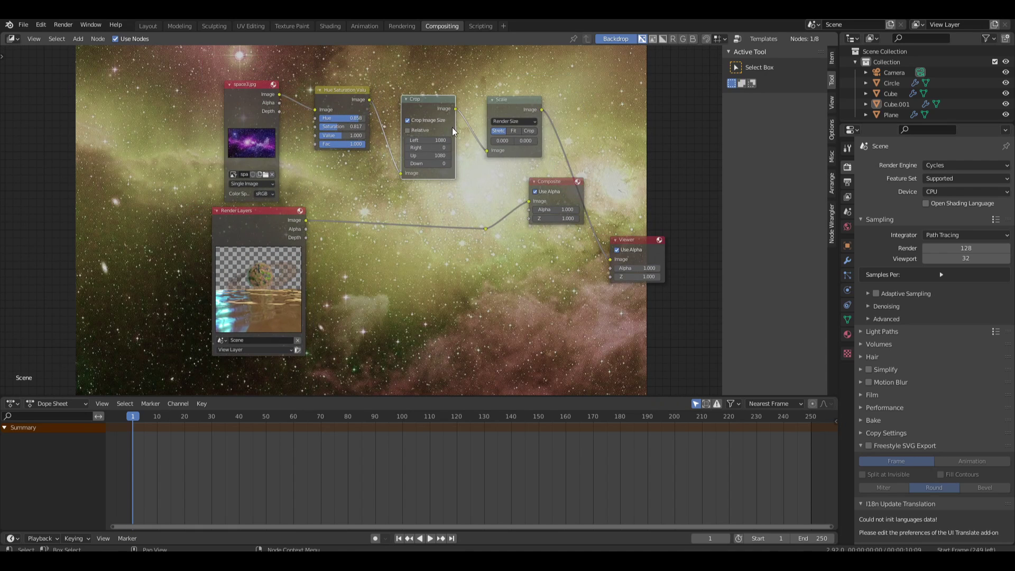
scroll(433, 254, down, 2)
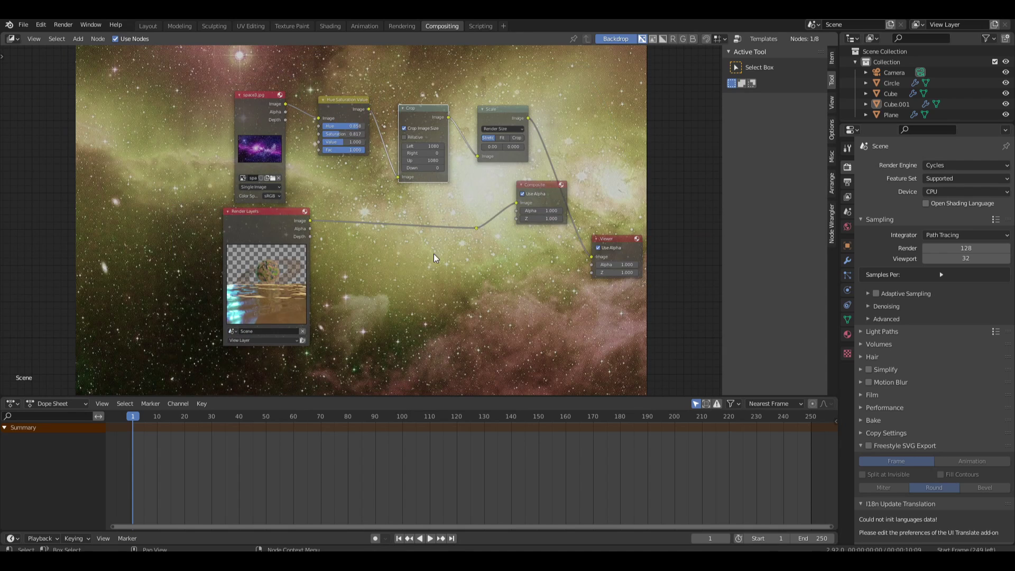
Try removing the Scale node while keeping its connections, and undo the removal
click(497, 100)
key(ctrl+x)
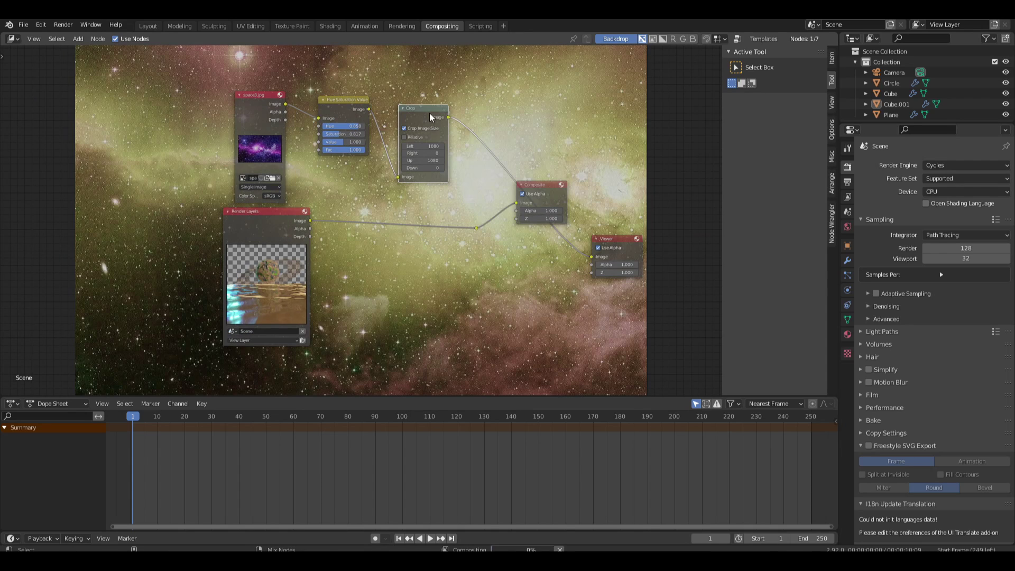
key(ctrl+z)
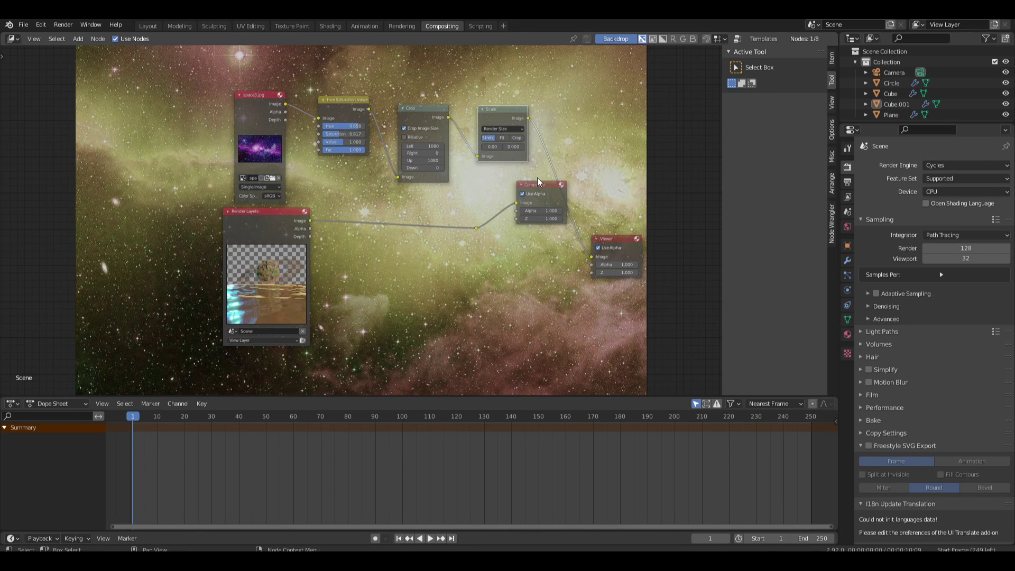
Move the Composite, reroute point and Viewer away from the other nodes and feed the Viewer from the Render Layers reroute
drag(529, 185, 632, 139)
middle_drag(590, 146, 518, 167)
click(406, 253)
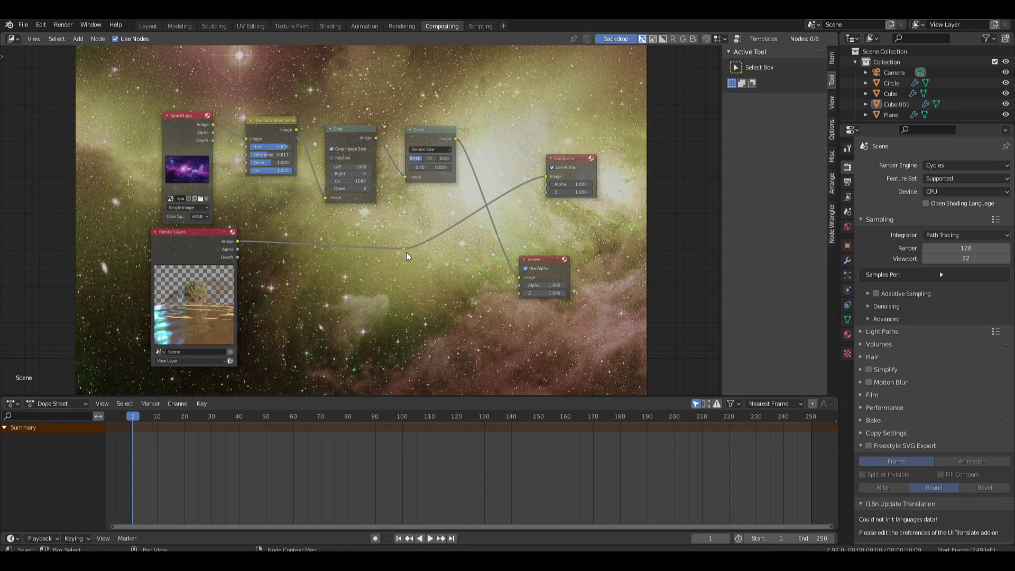
drag(406, 248, 516, 239)
drag(521, 280, 608, 251)
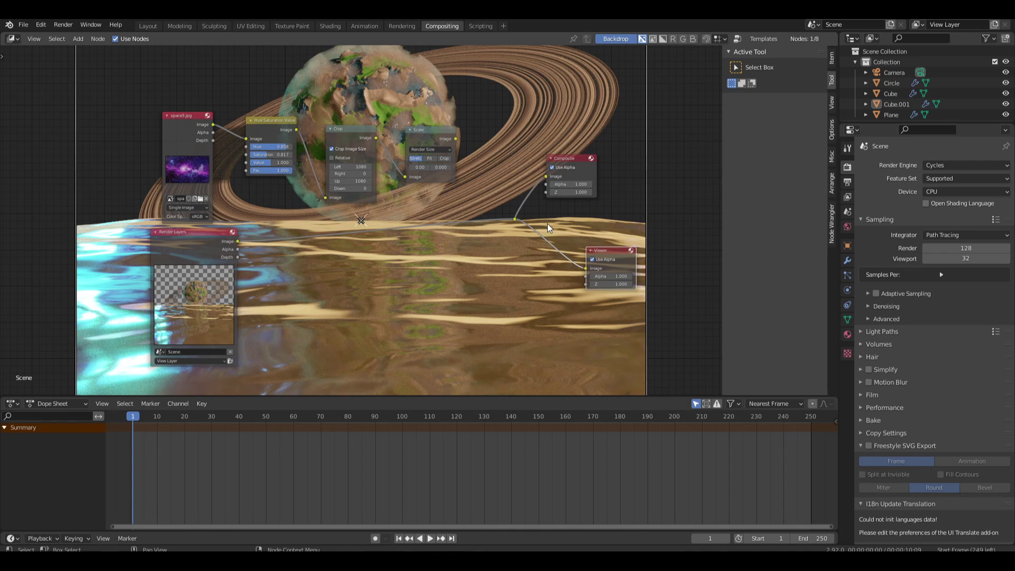
Insert a Mix node between the Render Layers image and the reroute point
key(shift+a)
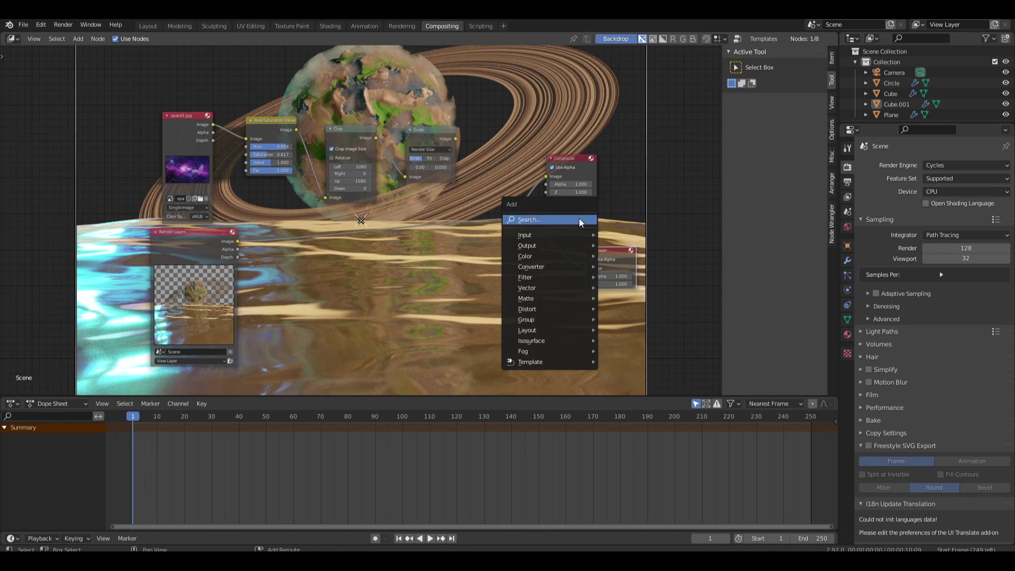
click(580, 221)
text(mi)
click(600, 238)
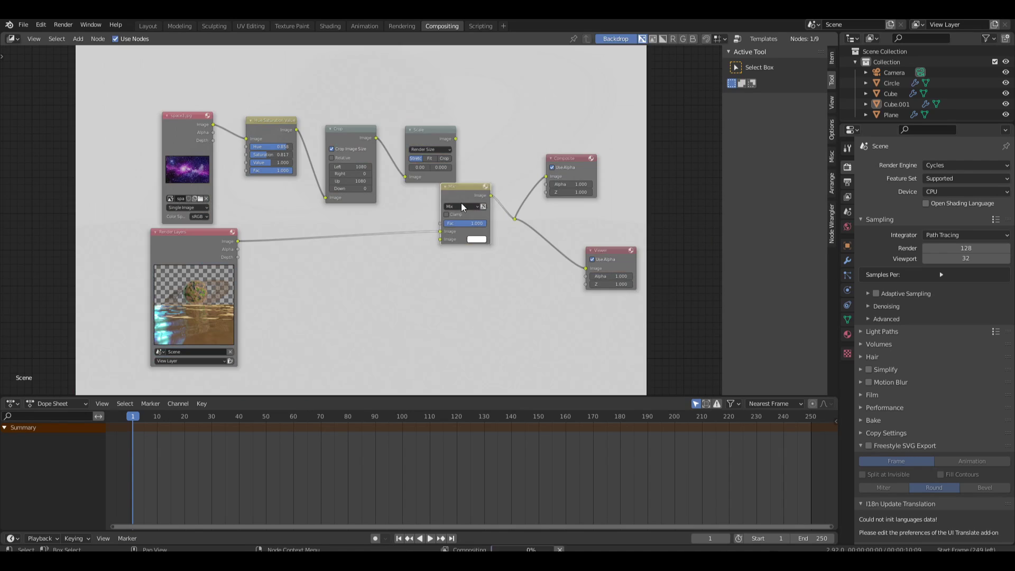
click(469, 196)
Connect the Scale output to Mix's first image, the Render Layers image to its second, and the Render Layers alpha to Fac
drag(133, 78, 446, 237)
key(g)
click(248, 135)
drag(239, 241, 443, 226)
scroll(401, 200, down, 3)
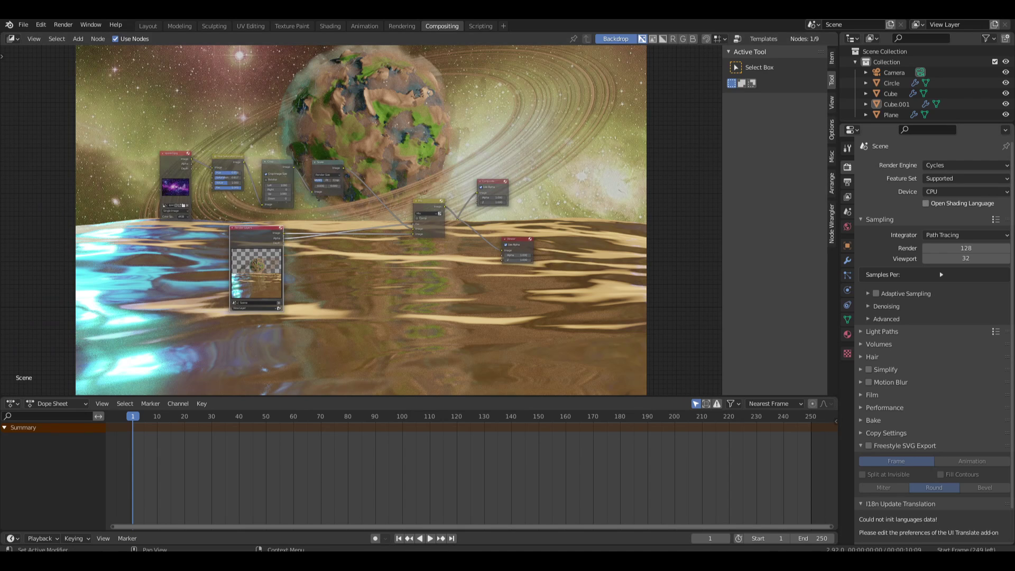
Move the reroute point, Composite and Viewer together farther from the Mix node to make room
scroll(564, 201, up, 10)
middle_drag(563, 201, 460, 220)
scroll(460, 220, down, 5)
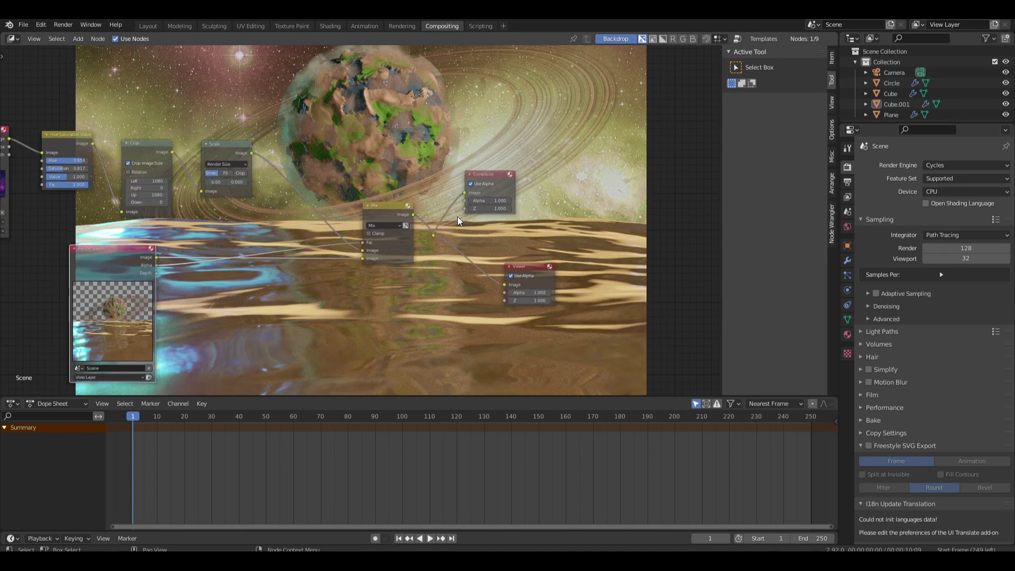
drag(593, 143, 425, 324)
key(g)
click(503, 256)
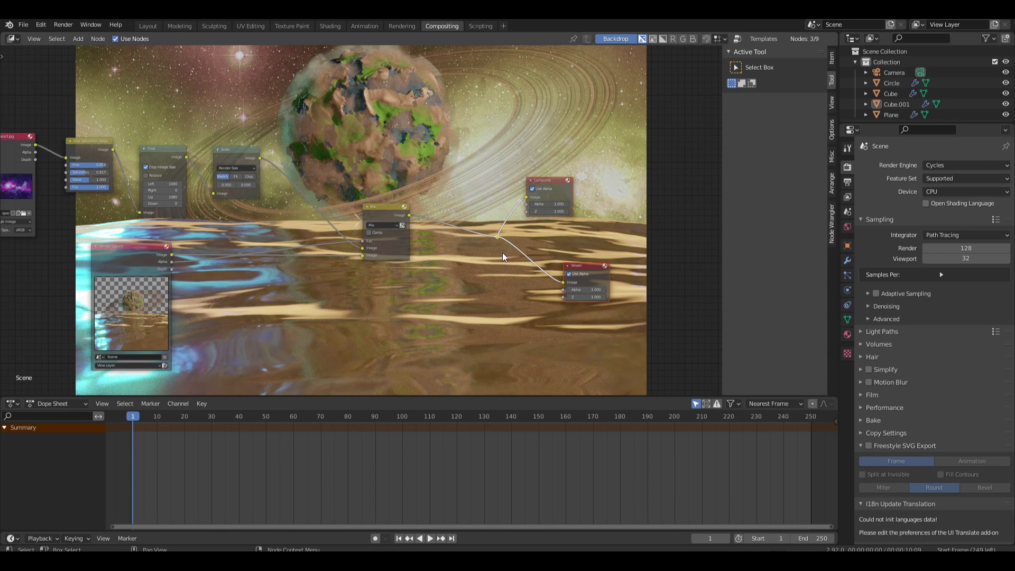
Insert a Glare node between the Mix node and the reroute point
key(shift+a)
click(468, 162)
text(gl)
click(496, 181)
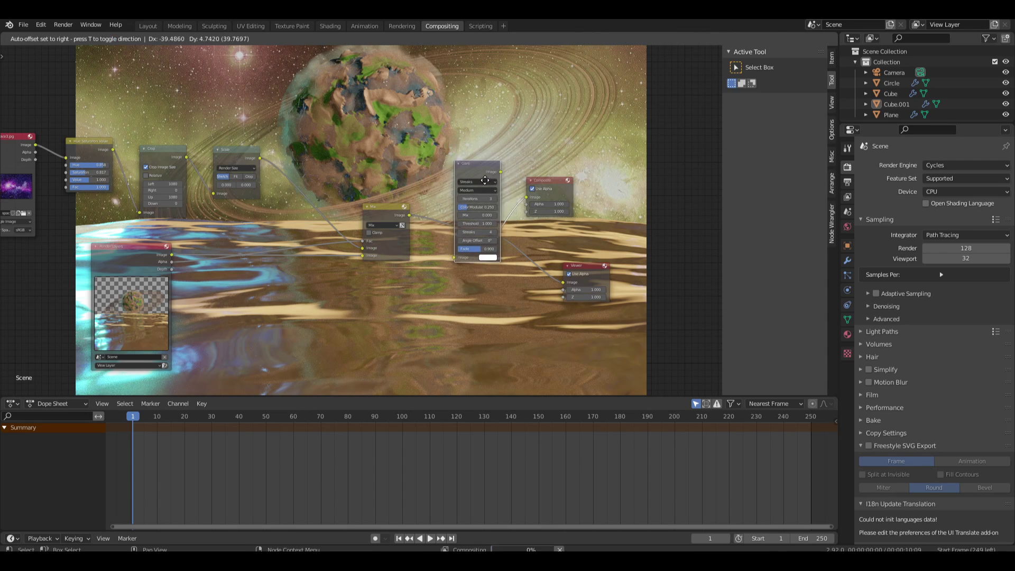
click(468, 181)
Set the Glare node to Fog Glow with size 9 and threshold 0.750
scroll(519, 192, up, 6)
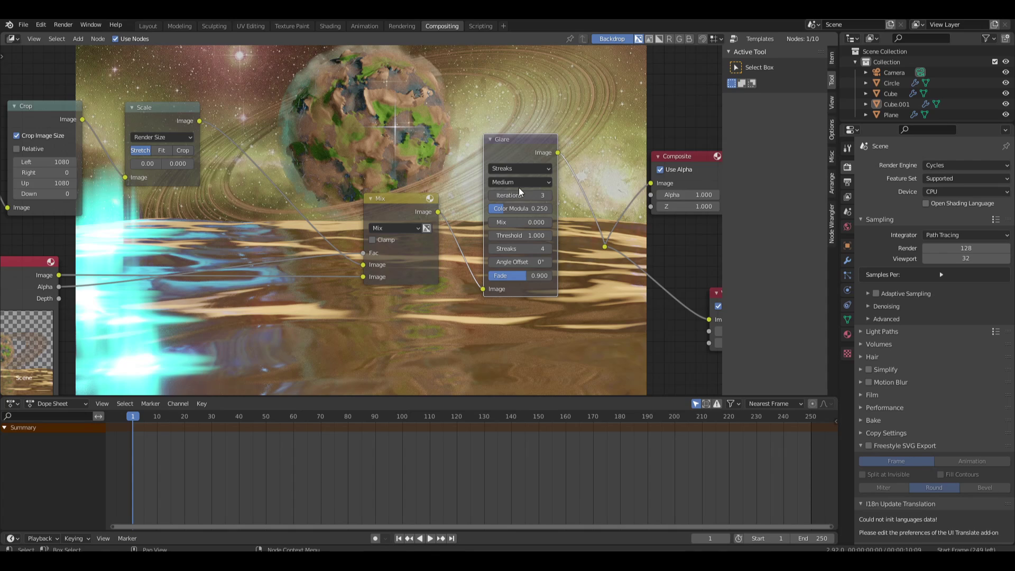
click(539, 169)
click(528, 195)
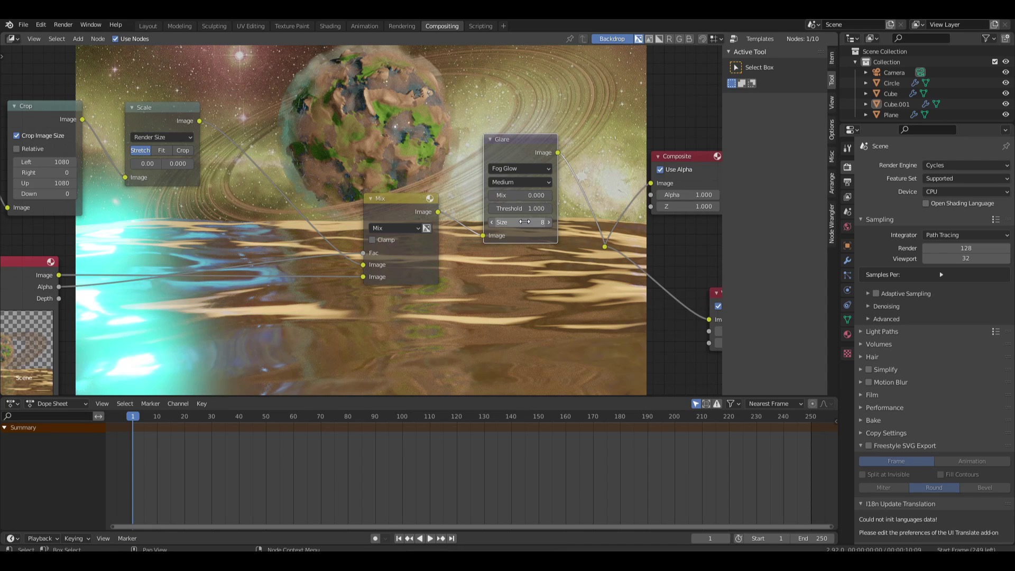
drag(525, 222, 465, 209)
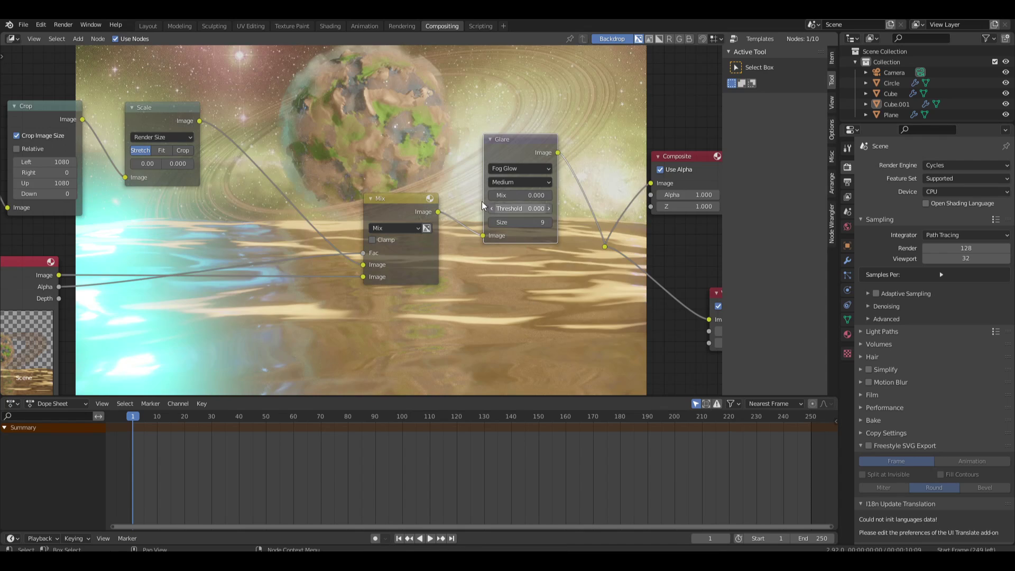
click(531, 212)
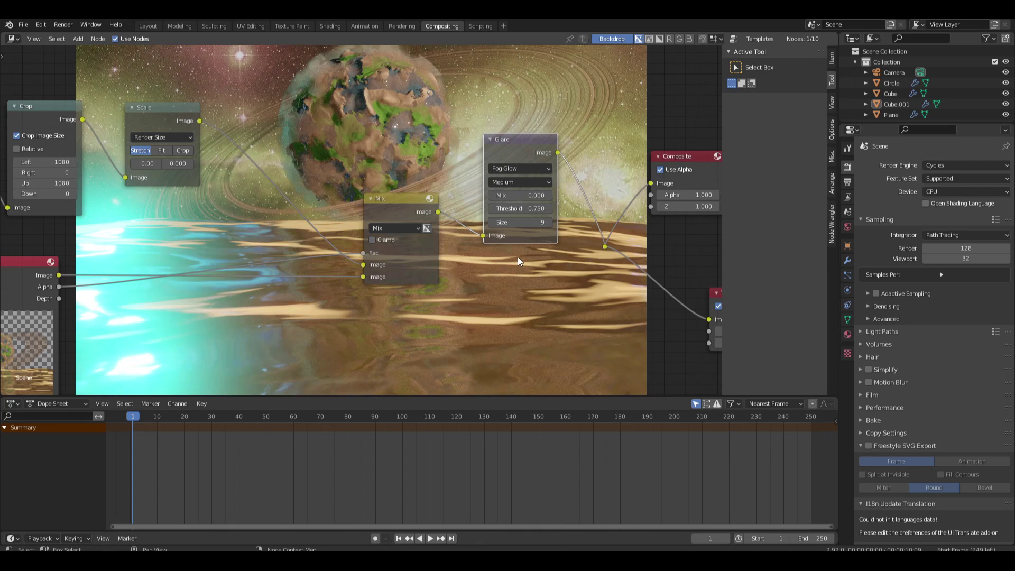
scroll(507, 255, down, 2)
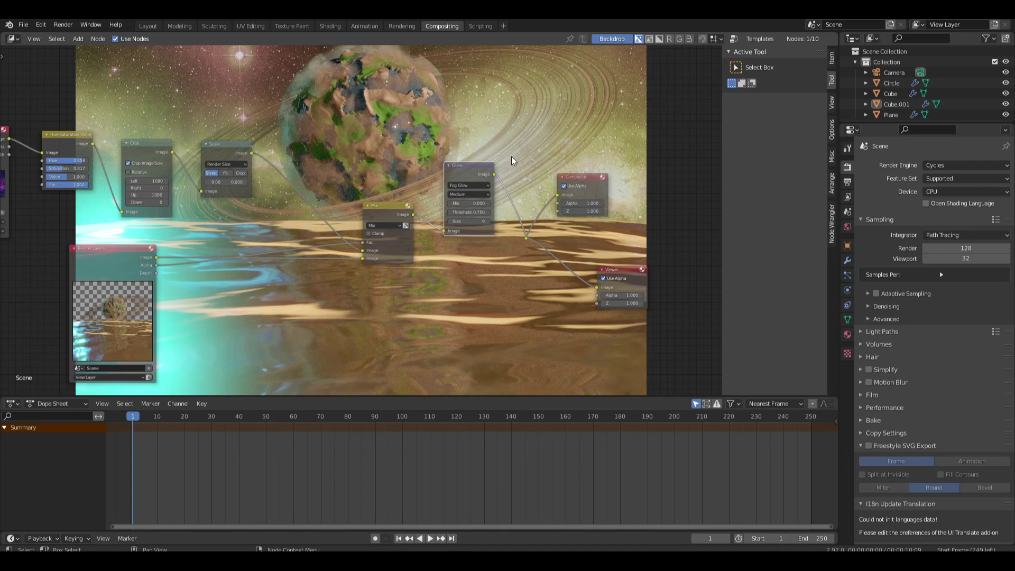
scroll(518, 153, down, 1)
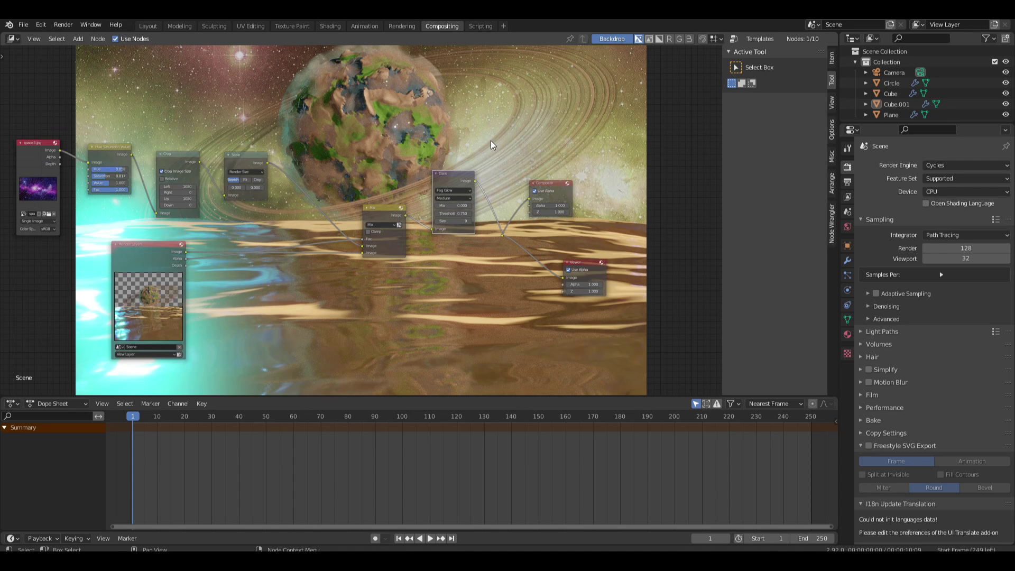
scroll(502, 209, up, 3)
middle_drag(501, 210, 432, 243)
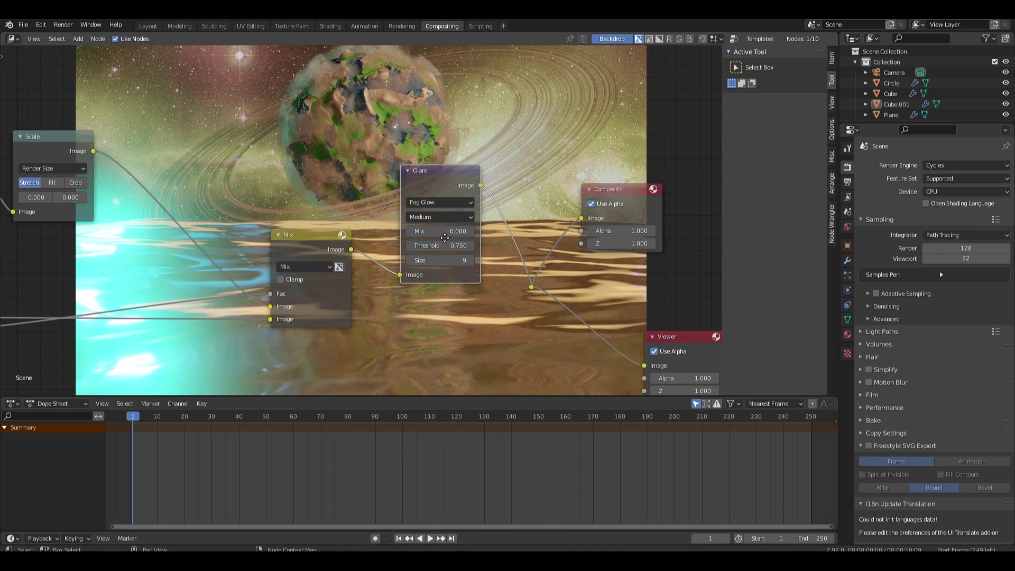
click(349, 113)
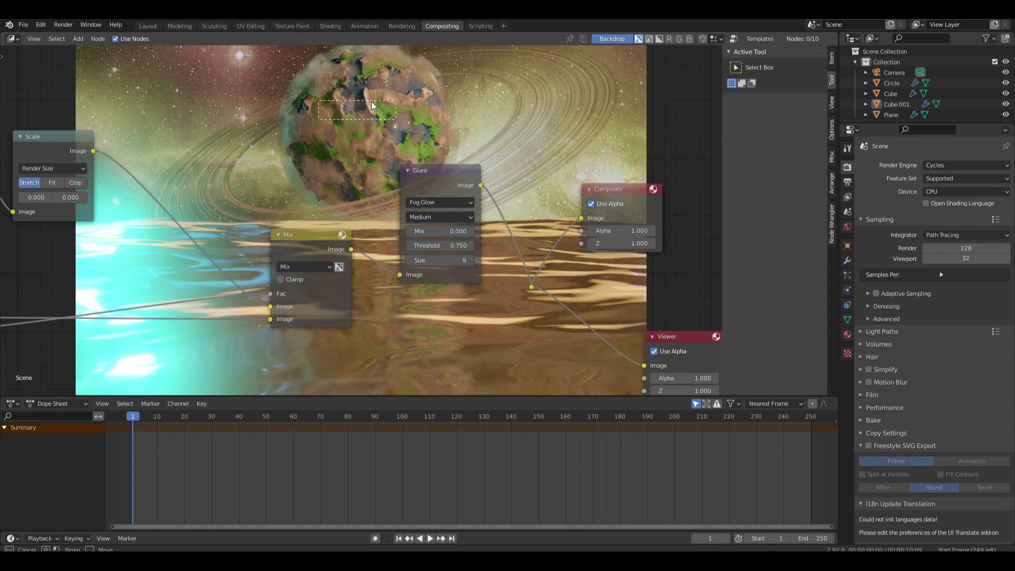
Try threshold values of 0.75, 1 and 0.79 on the Fog Glow Glare node
scroll(337, 109, down, 1)
scroll(337, 109, down, 1)
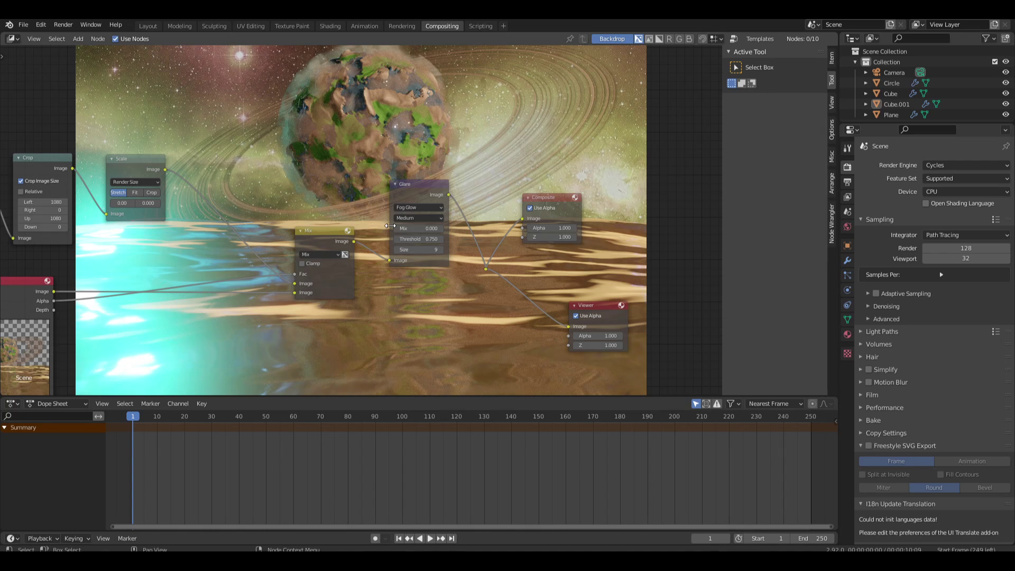
click(414, 238)
text(0.75)
key(Return)
click(418, 218)
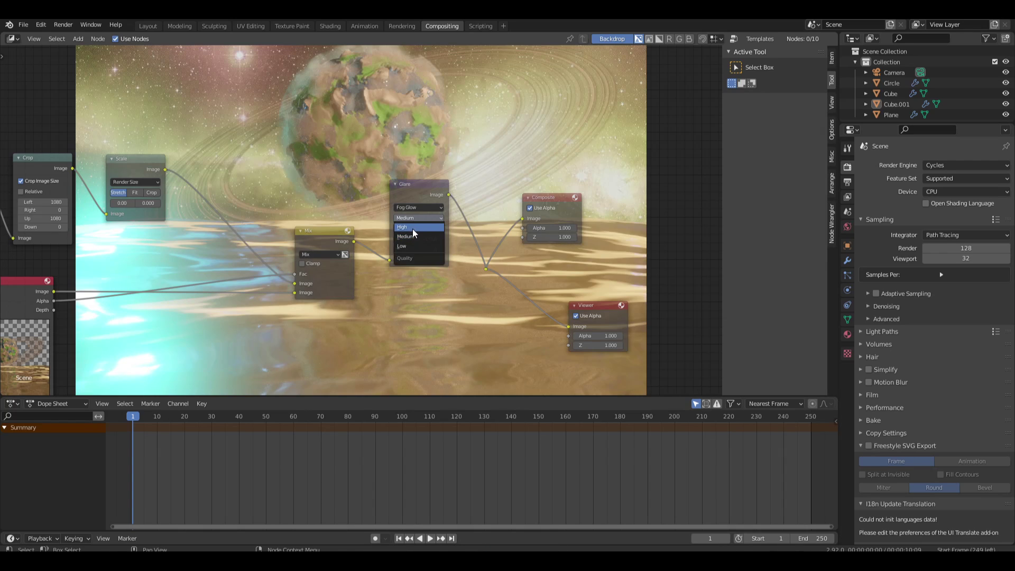
click(425, 239)
text(1)
key(Return)
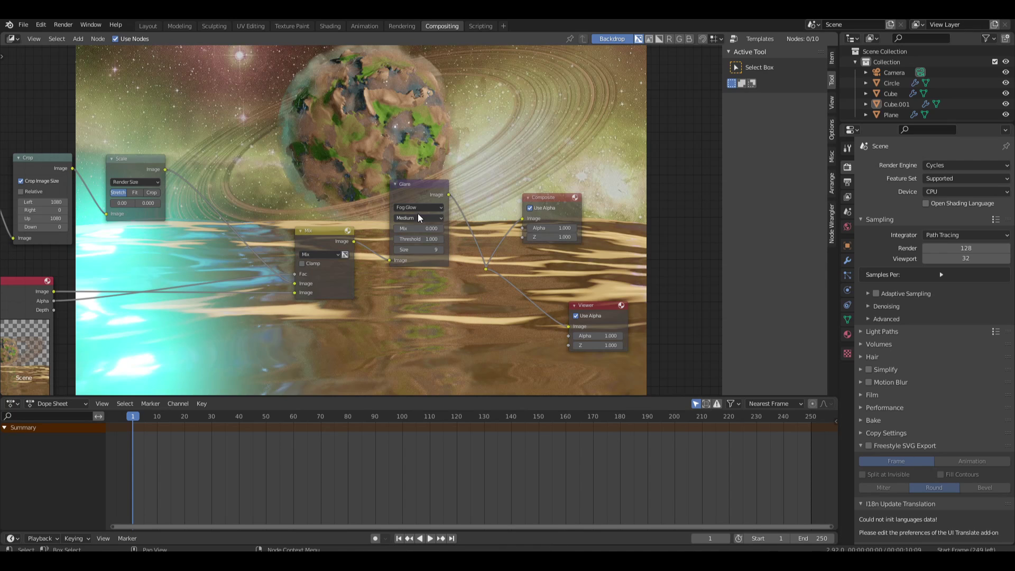
click(418, 239)
text(.78)
key(BackSpace)
key(BackSpace)
text(9)
key(Return)
Set the Glare node's threshold to 0.8
click(417, 240)
text(.8)
key(Return)
Open the existing render at full view and switch the displayed image from Render Result to Viewer Node
click(63, 24)
click(112, 79)
drag(1014, 93, 370, 3)
scroll(360, 127, down, 4)
key(Home)
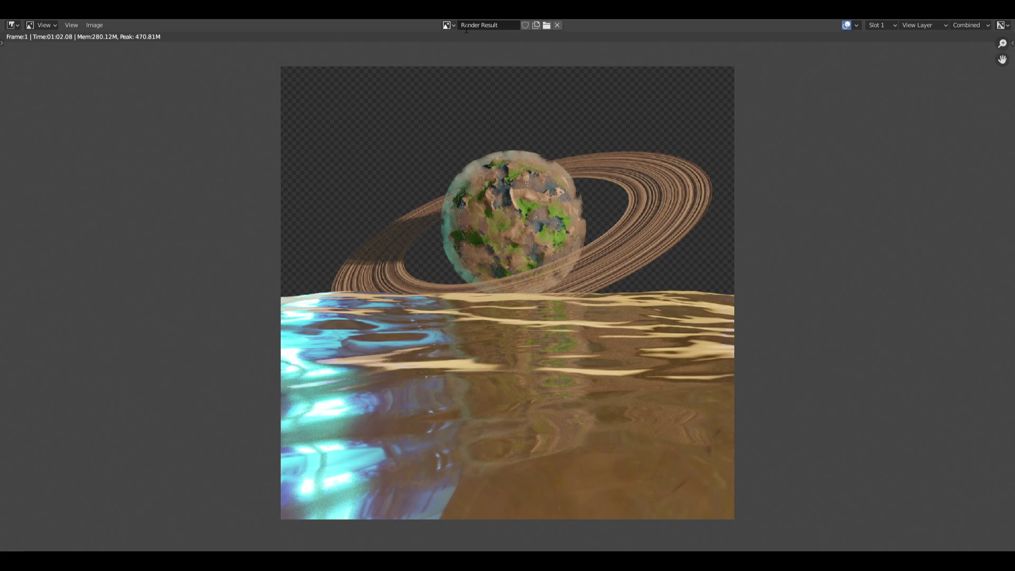
click(449, 24)
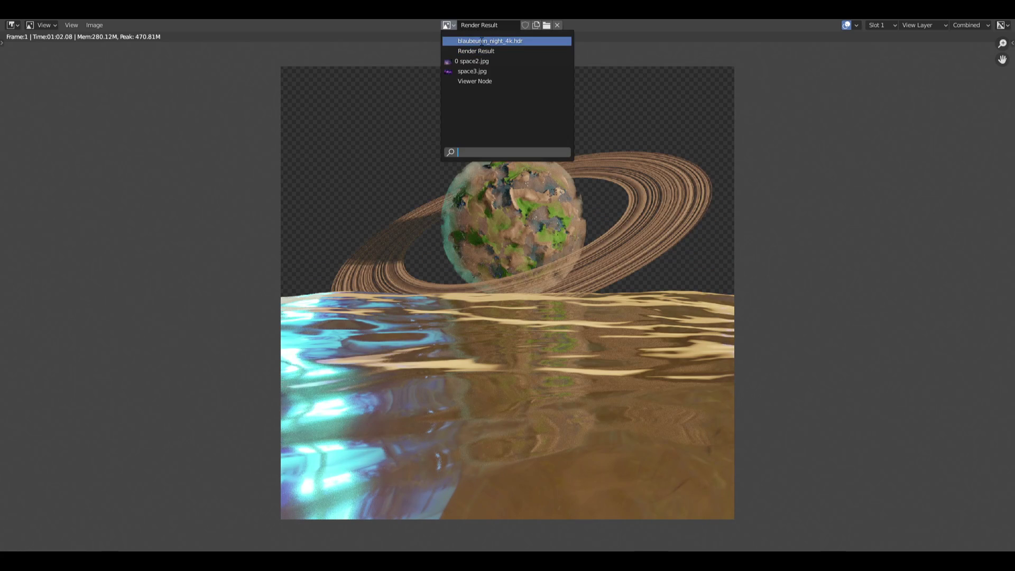
click(555, 90)
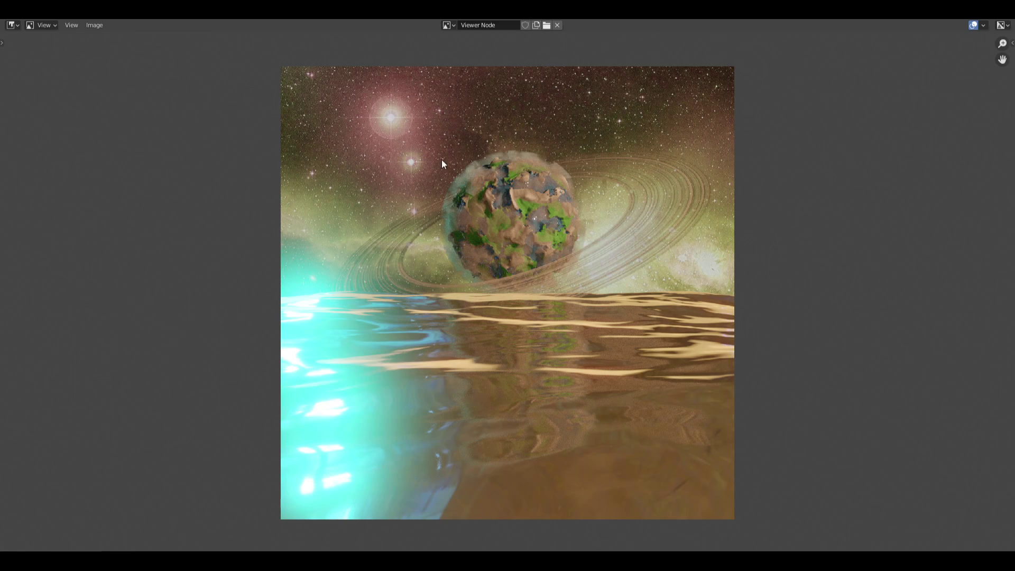
Examine the Viewer Node composite up close and as a whole, checking the planet, rings, ocean and fog glow
drag(840, 24, 556, 1)
click(447, 25)
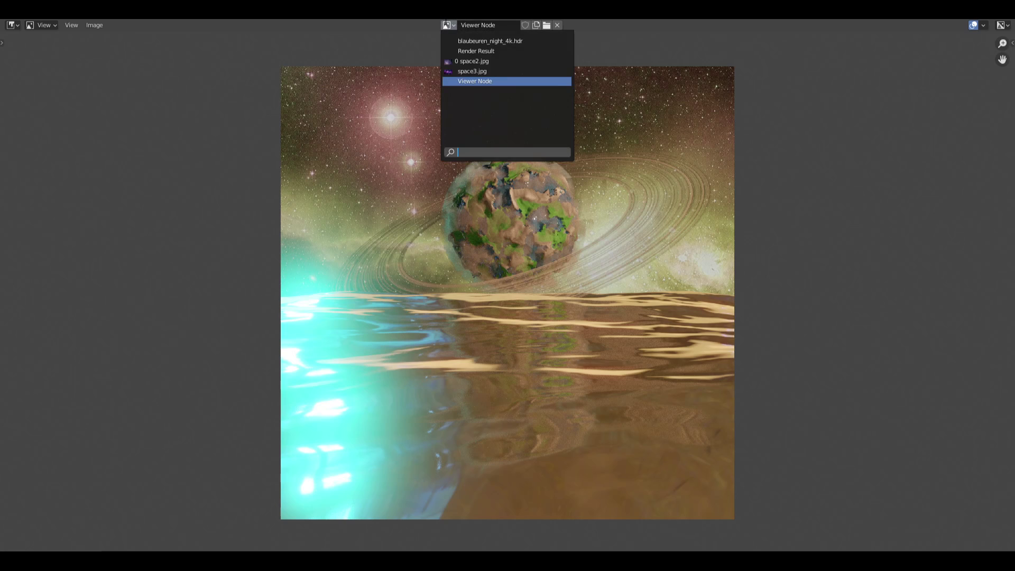
click(387, 64)
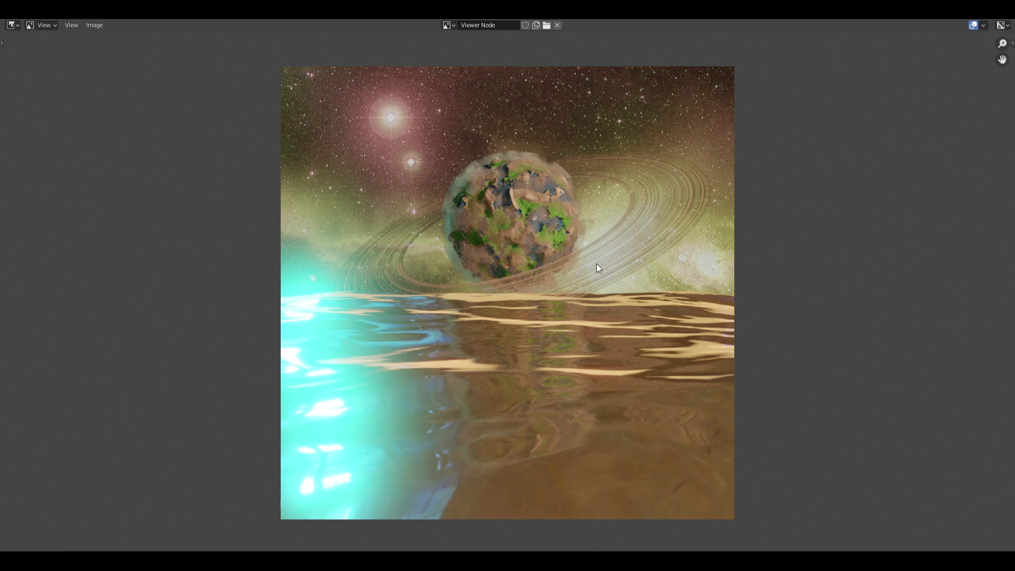
scroll(545, 195, up, 3)
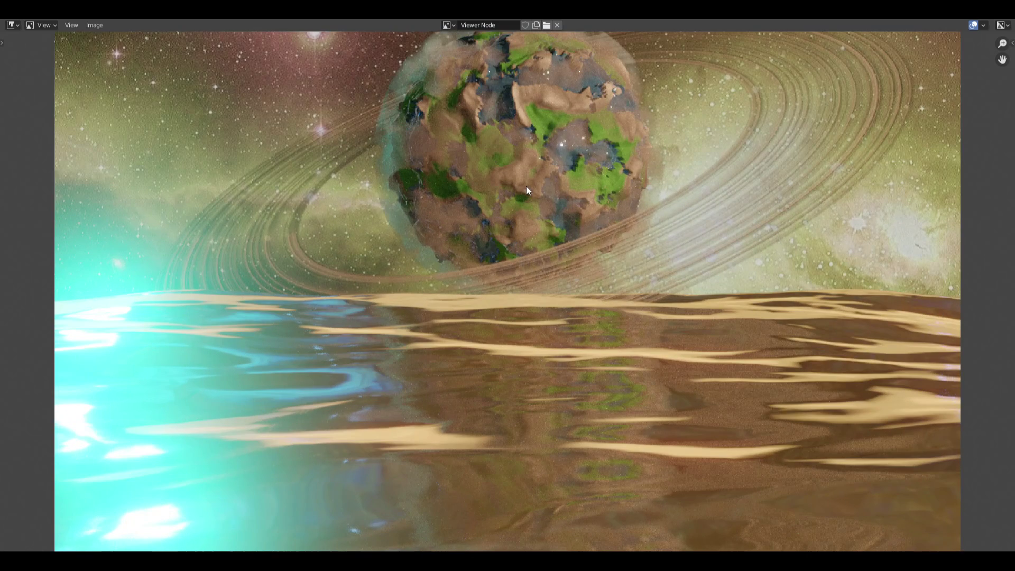
scroll(531, 177, down, 4)
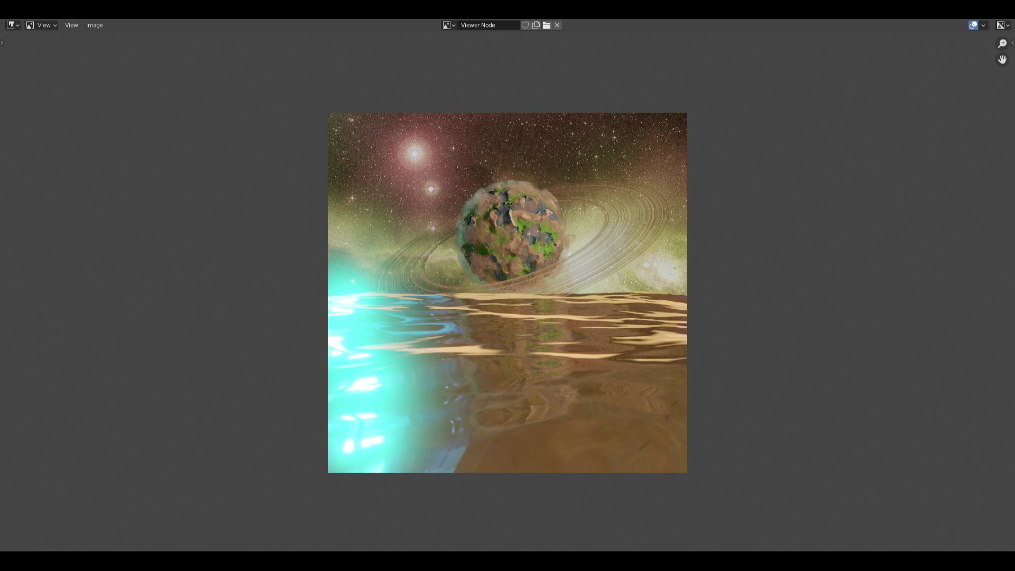